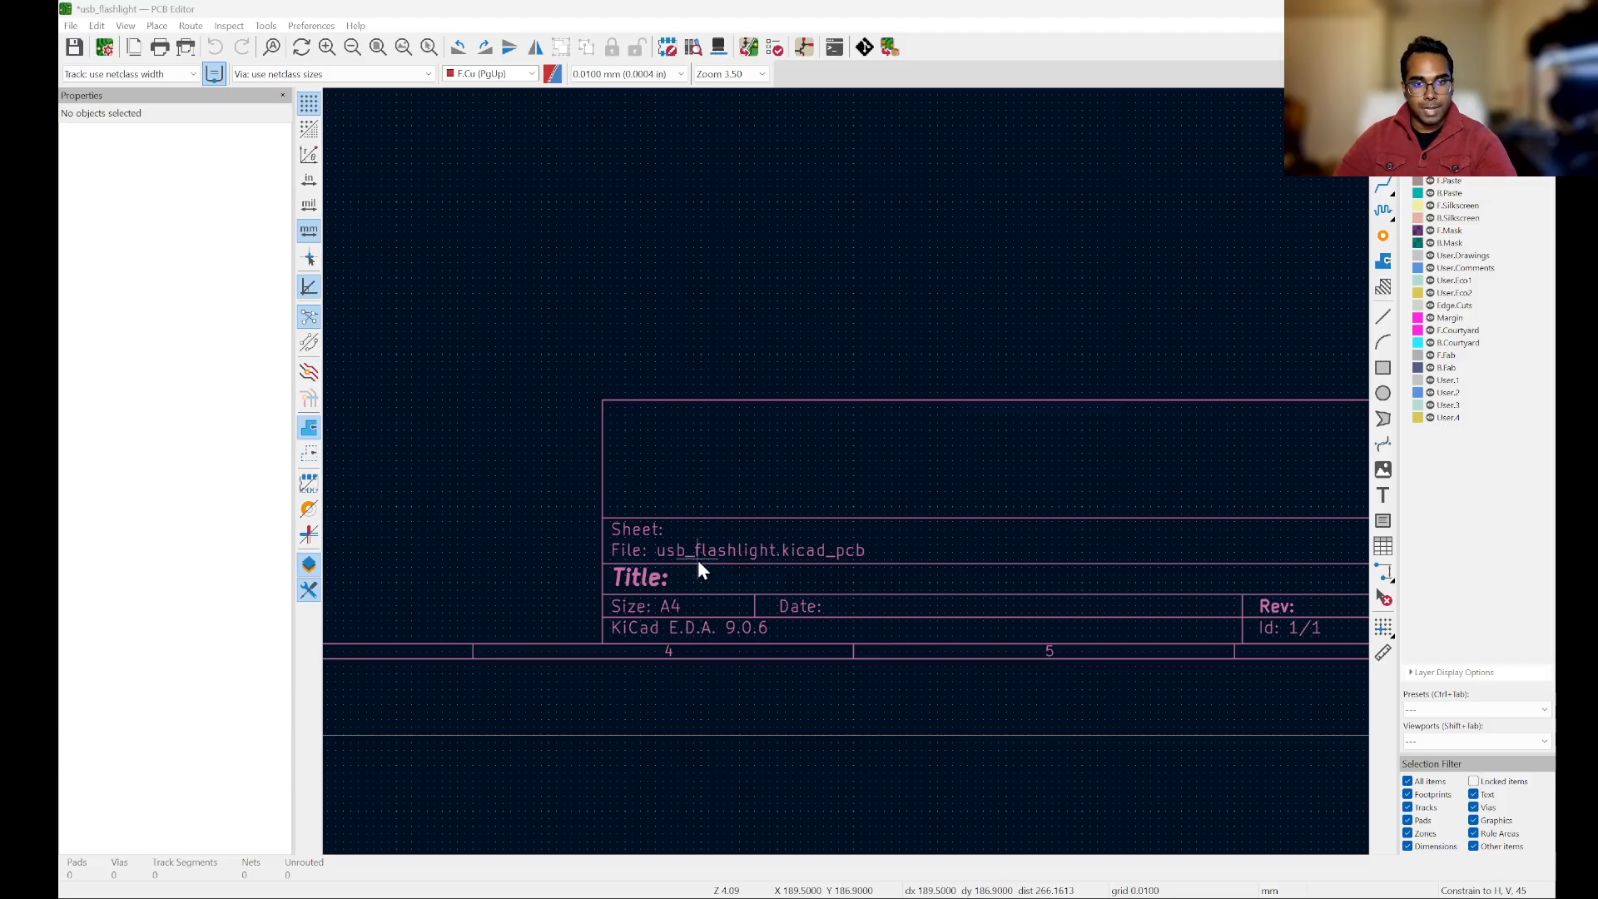
Step: Open the page settings from the title block and set the issue date to 2026-03-19 and the revision to v1.0
scroll(714, 545, up, 2)
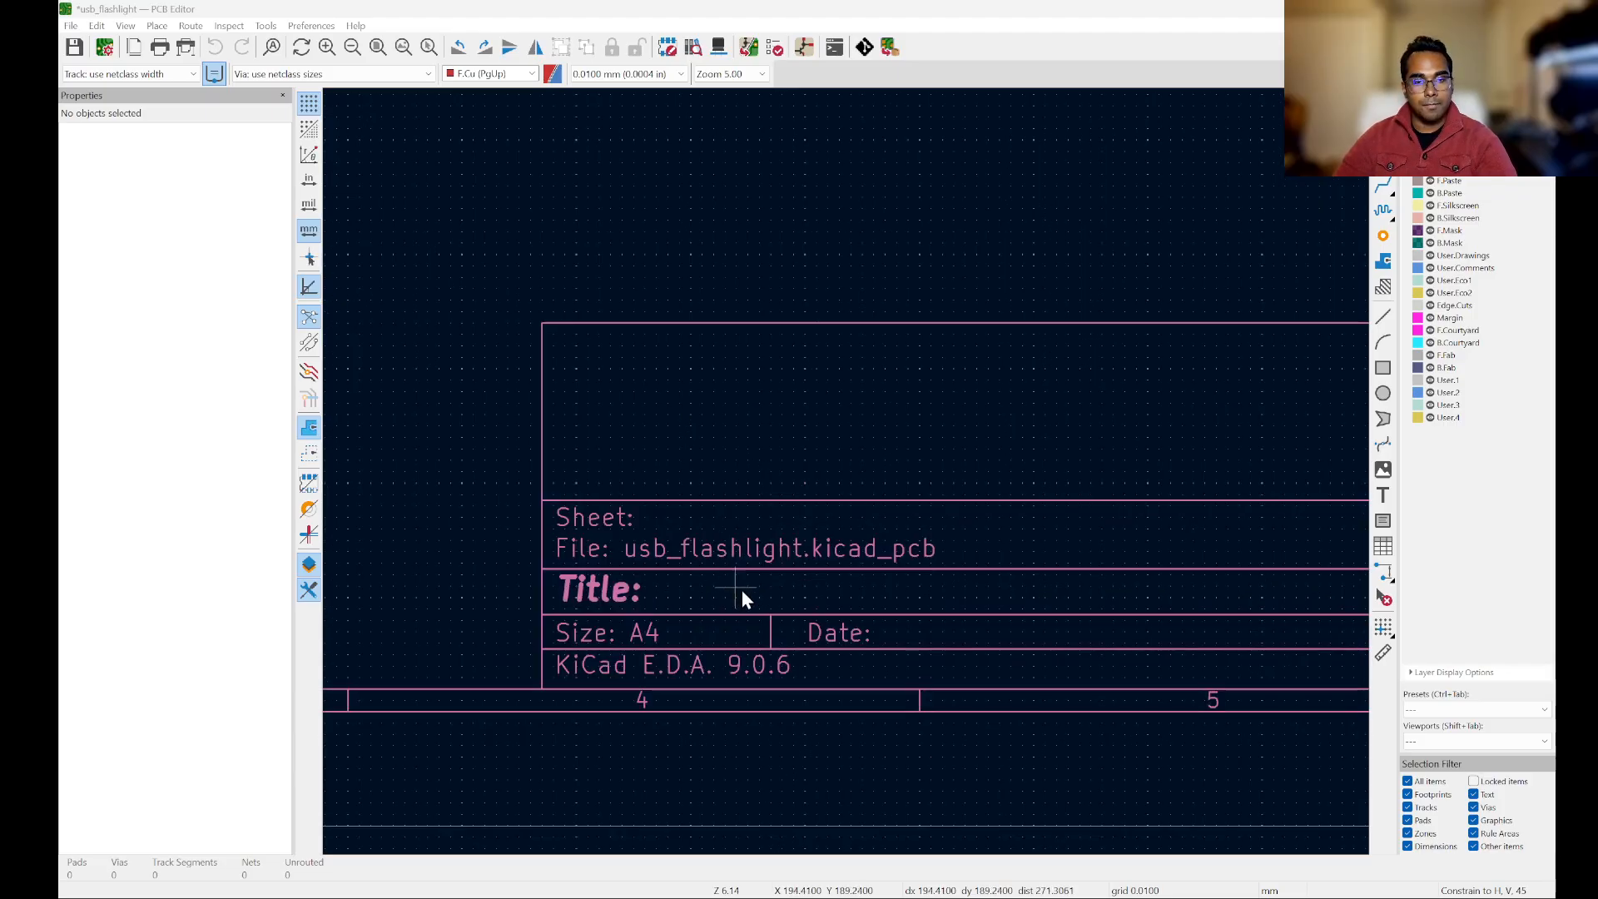
double_click(737, 556)
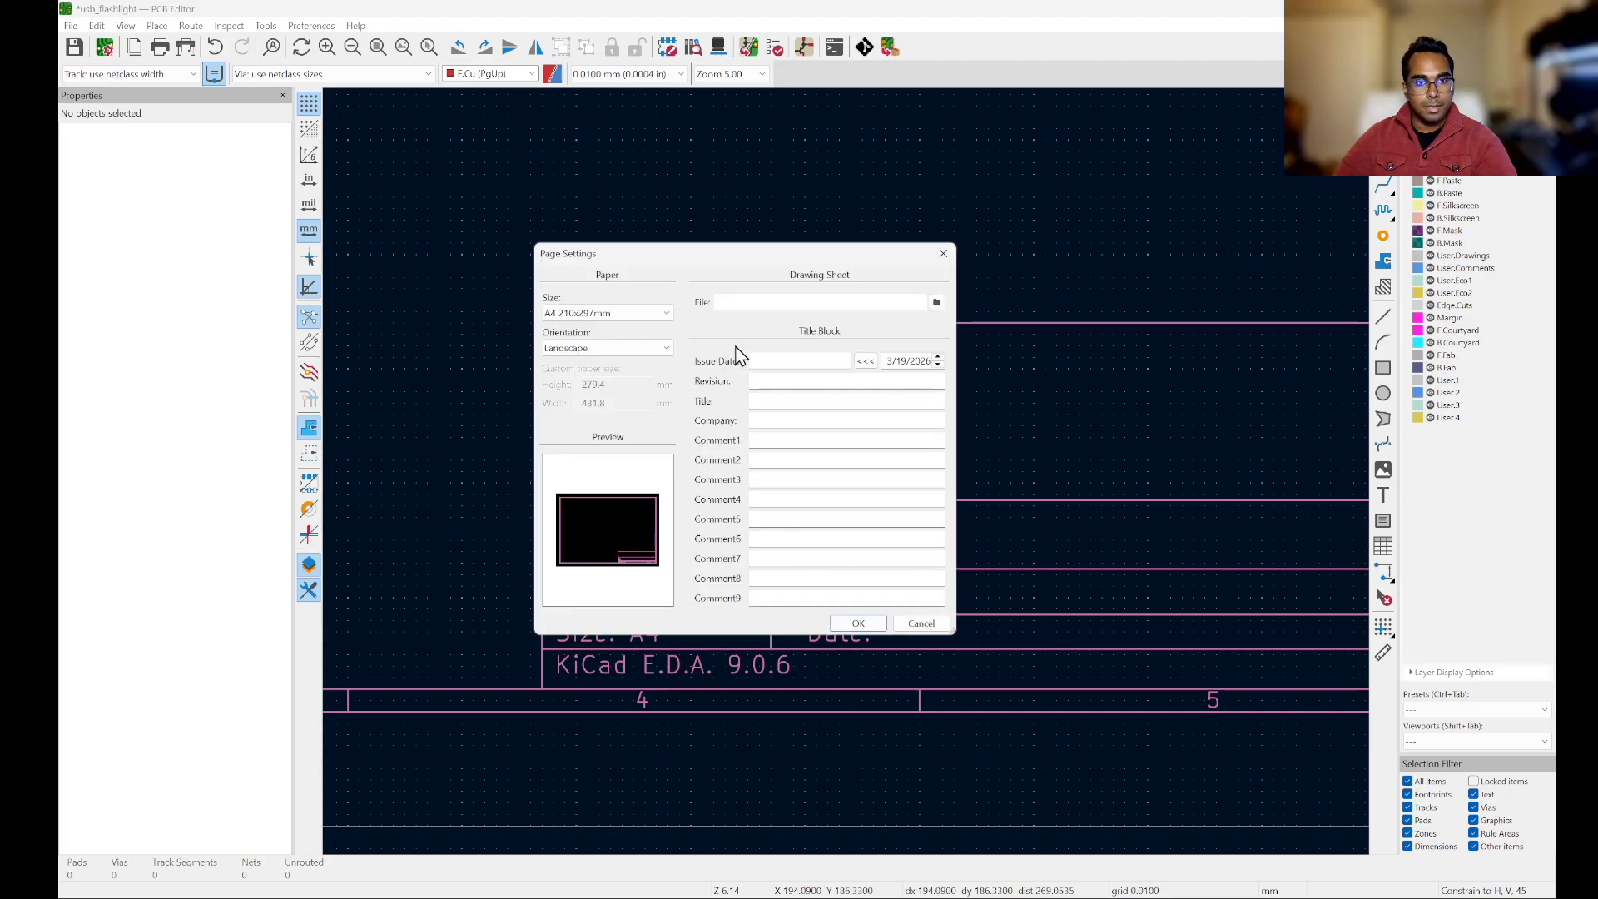
drag(712, 260, 756, 261)
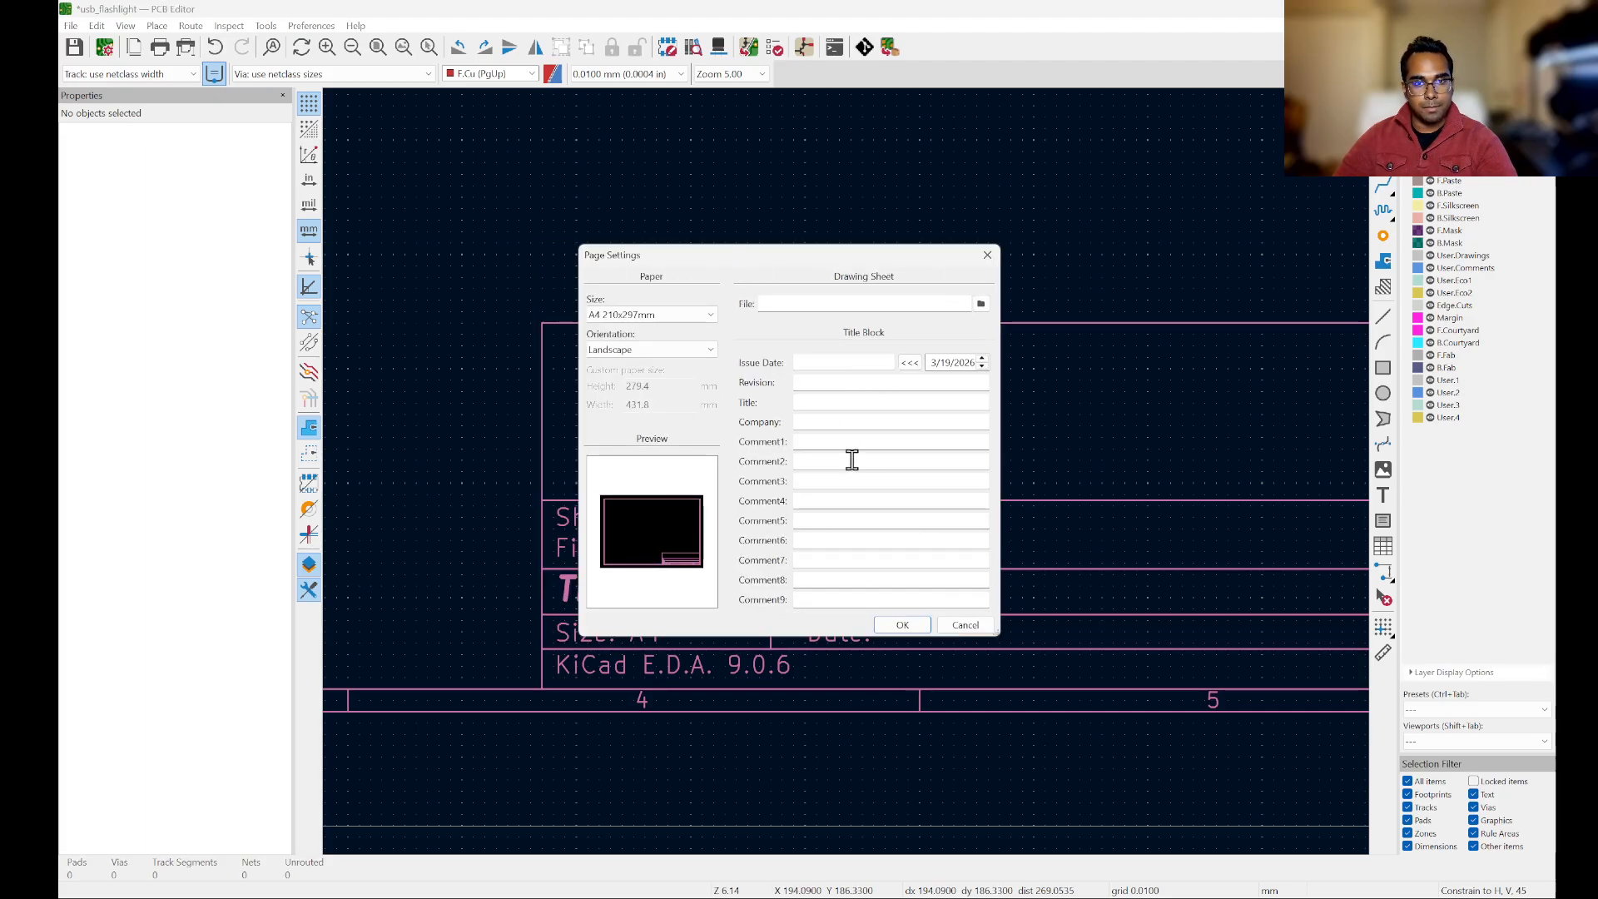
click(910, 364)
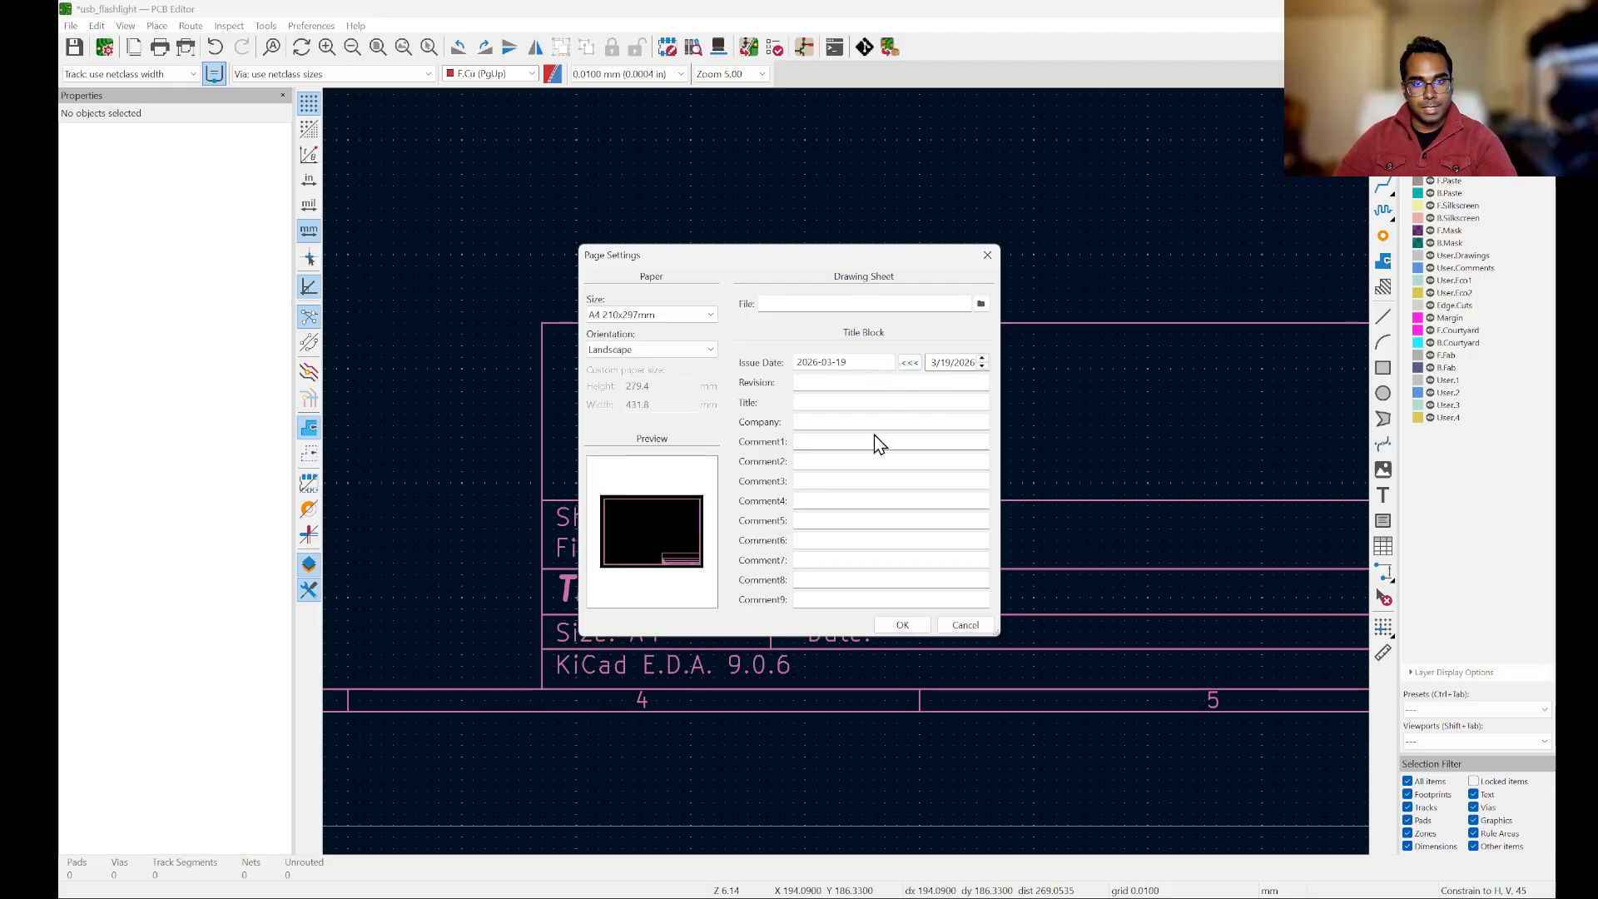
click(865, 383)
text(v1.0)
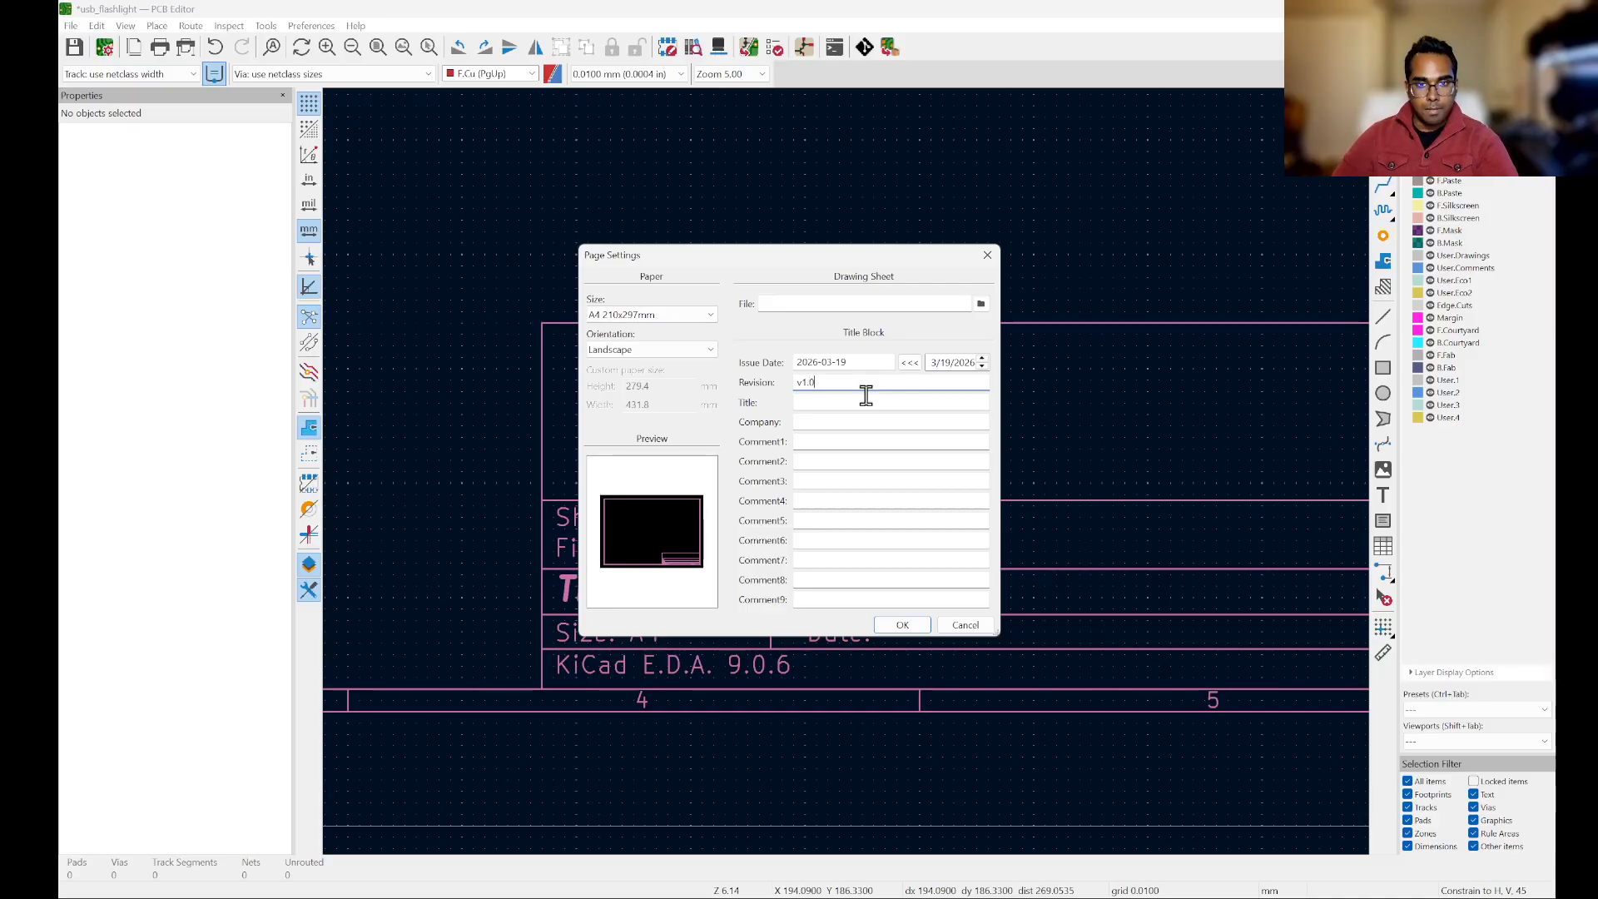
Step: Enter "USB Flashlight" as the title and "Florida Polytechnic University" as the company in the title block
click(863, 402)
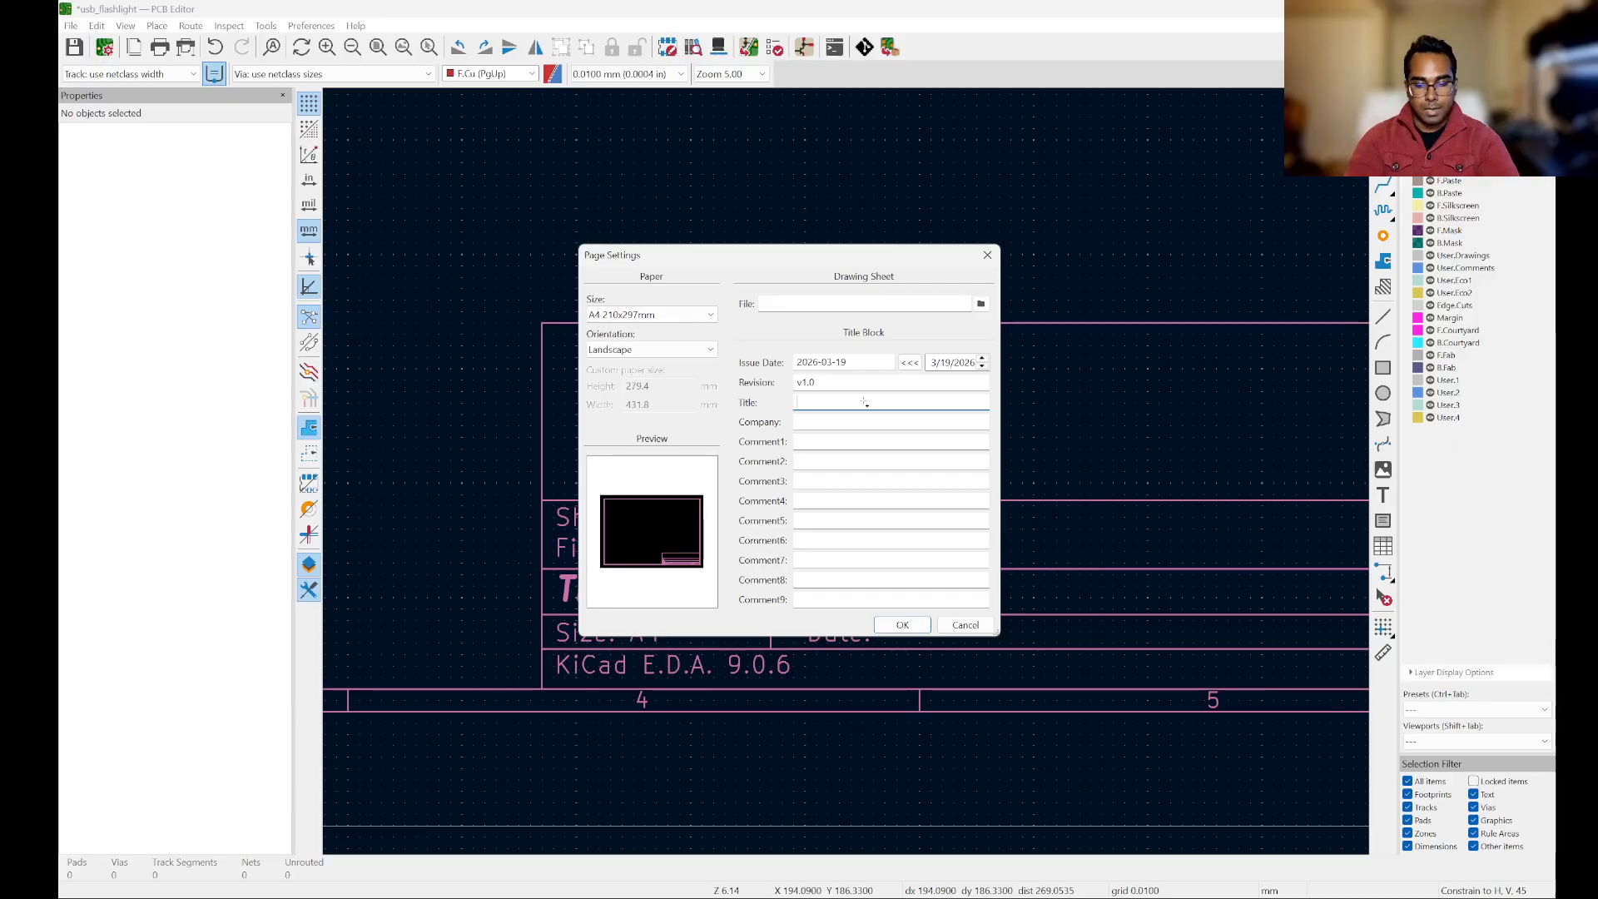
text(USB f)
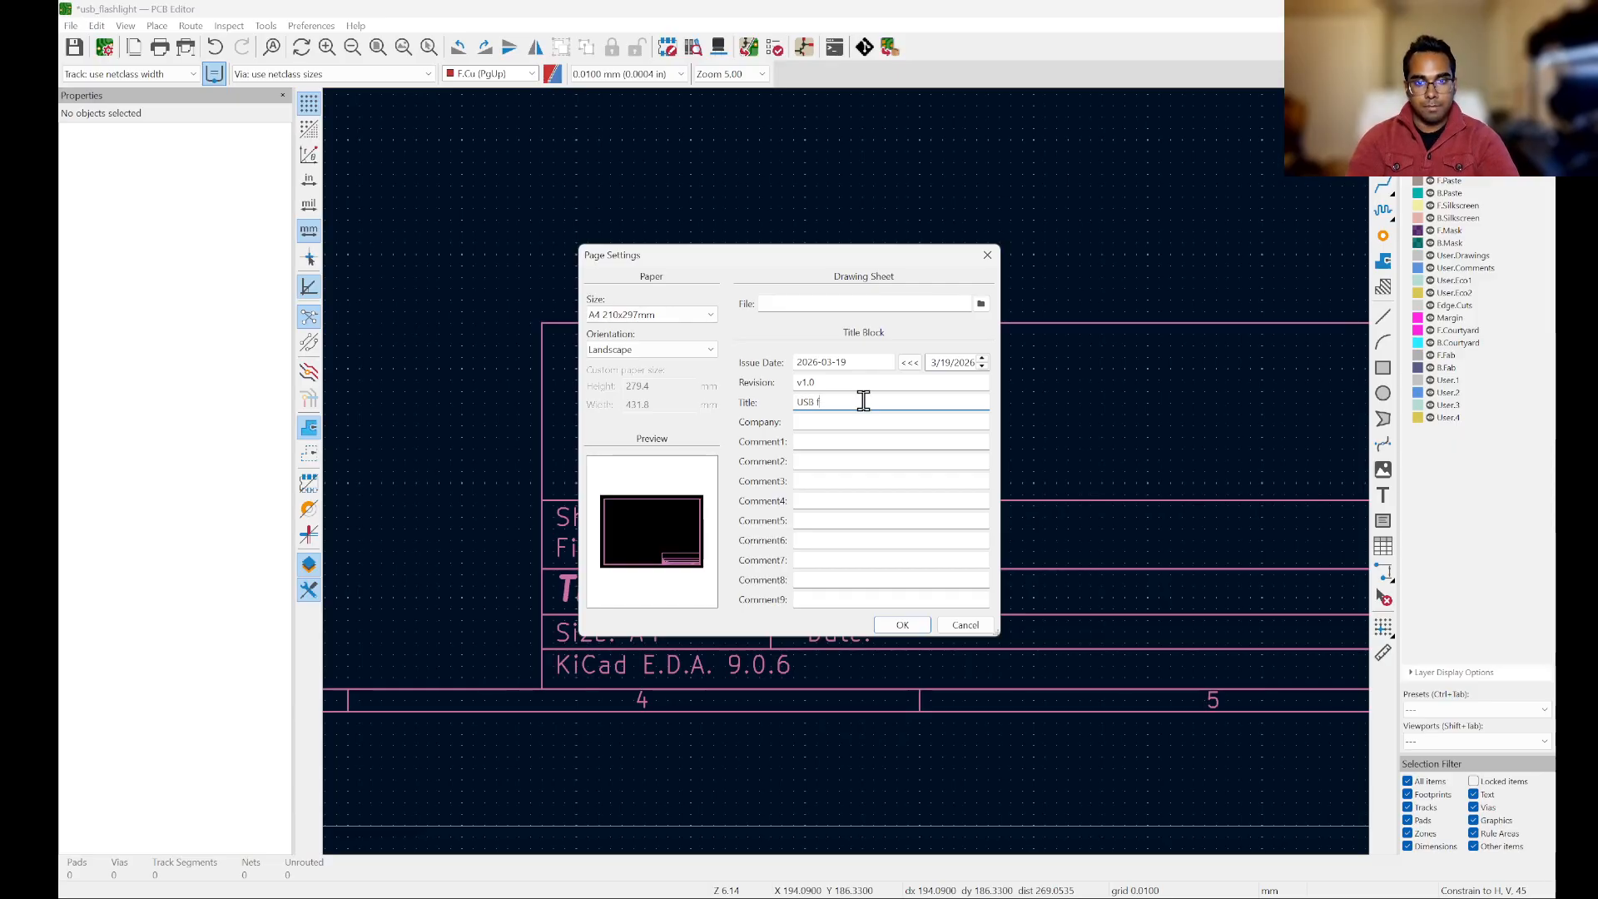
text(lash)
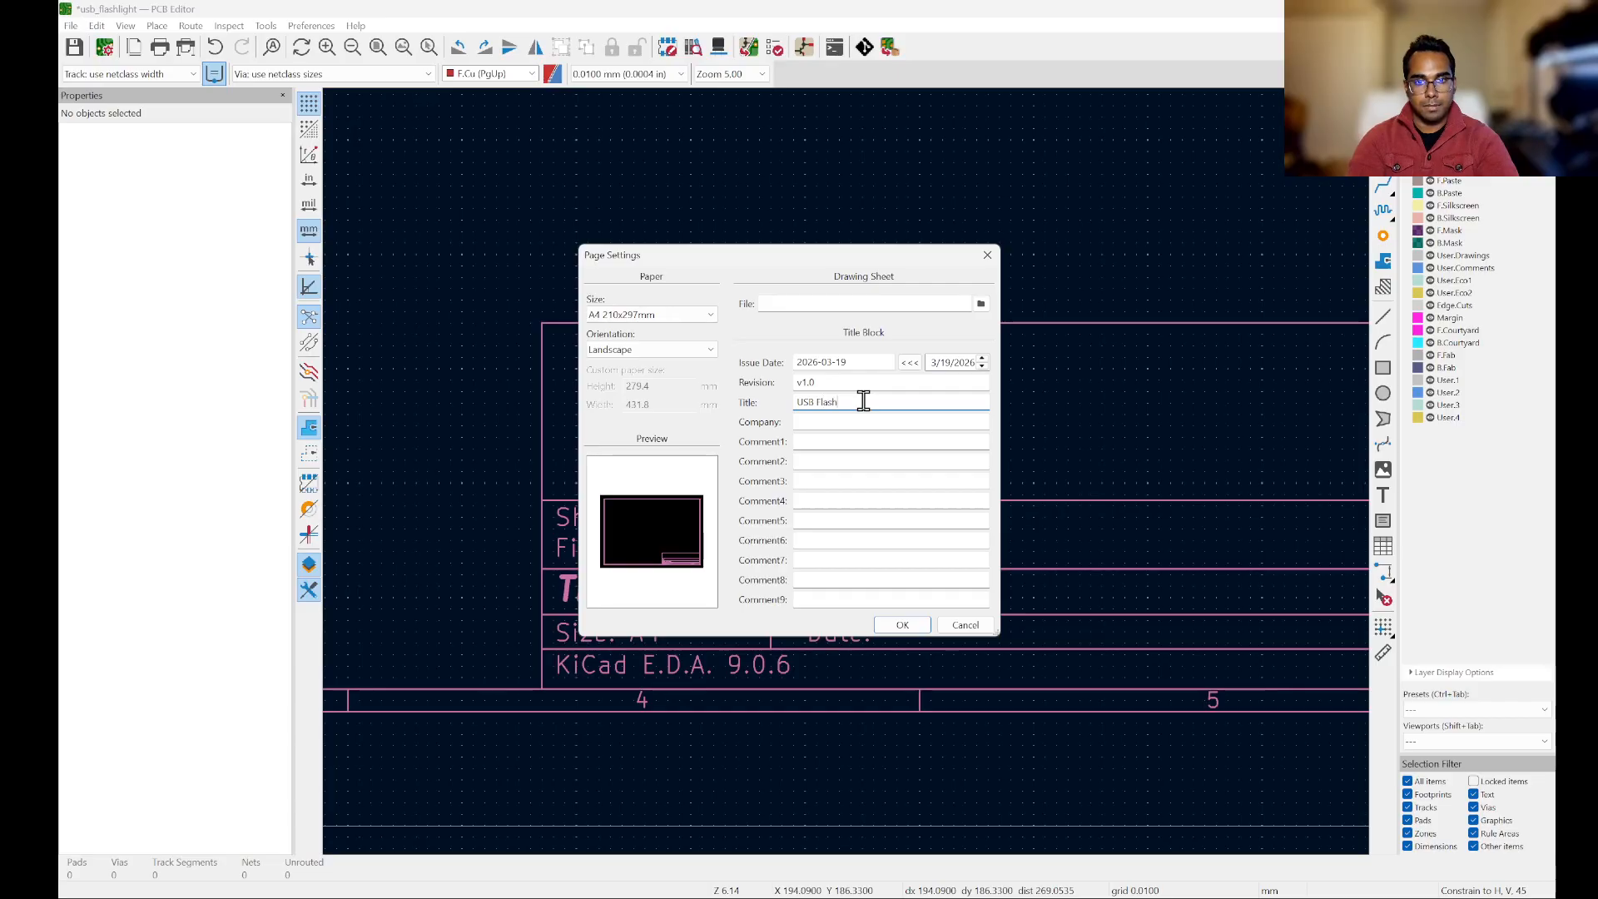
text(light)
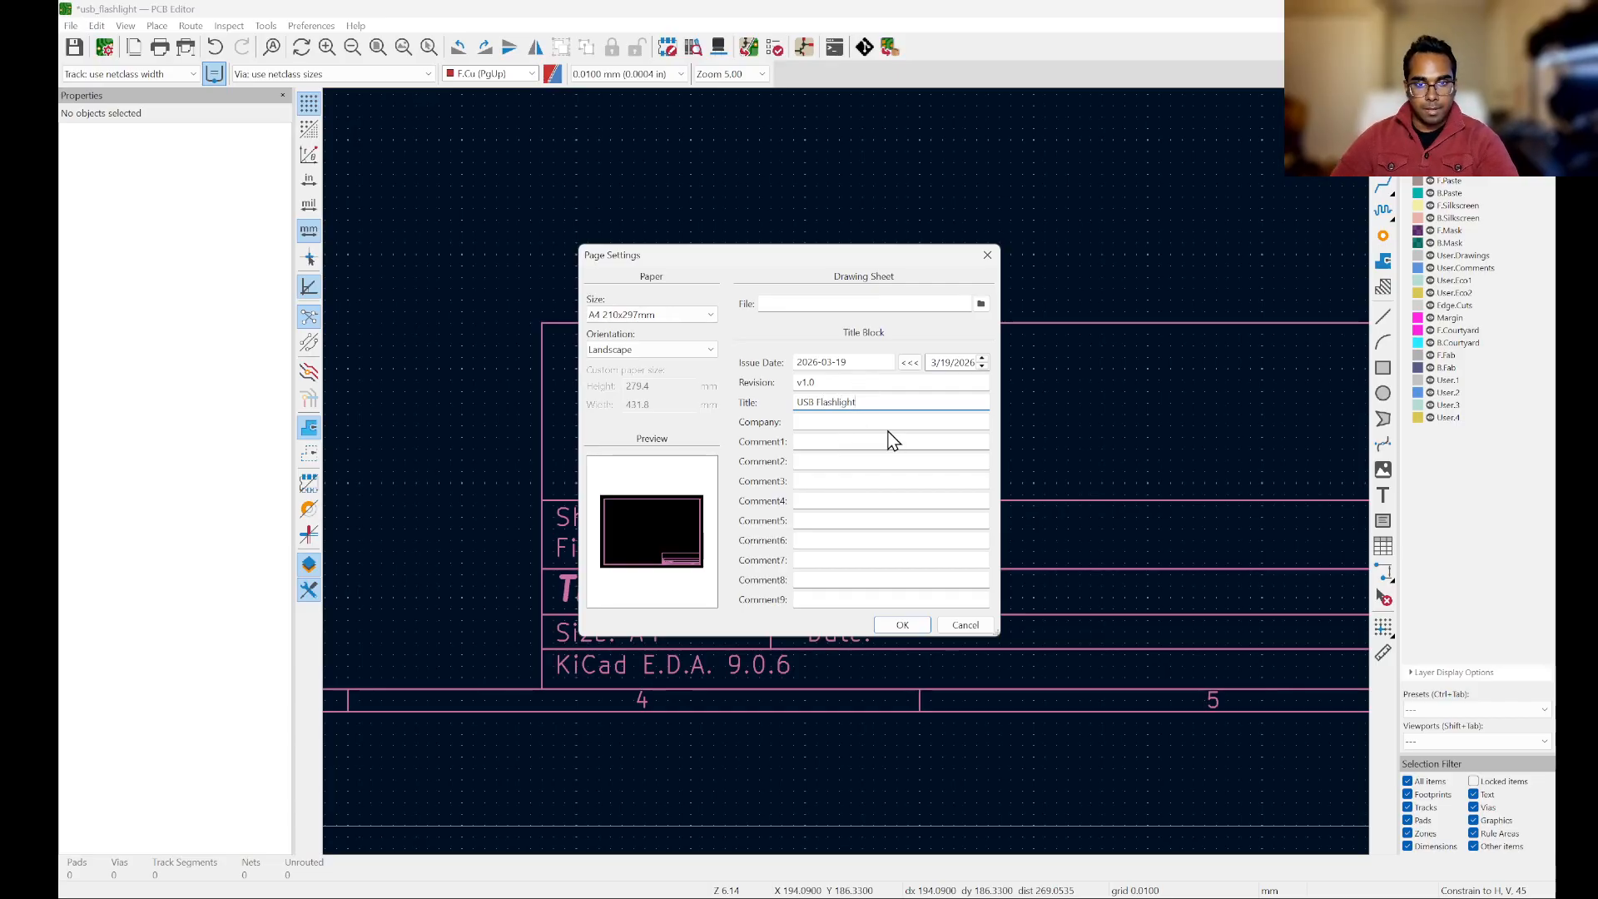
click(913, 422)
text(Florida)
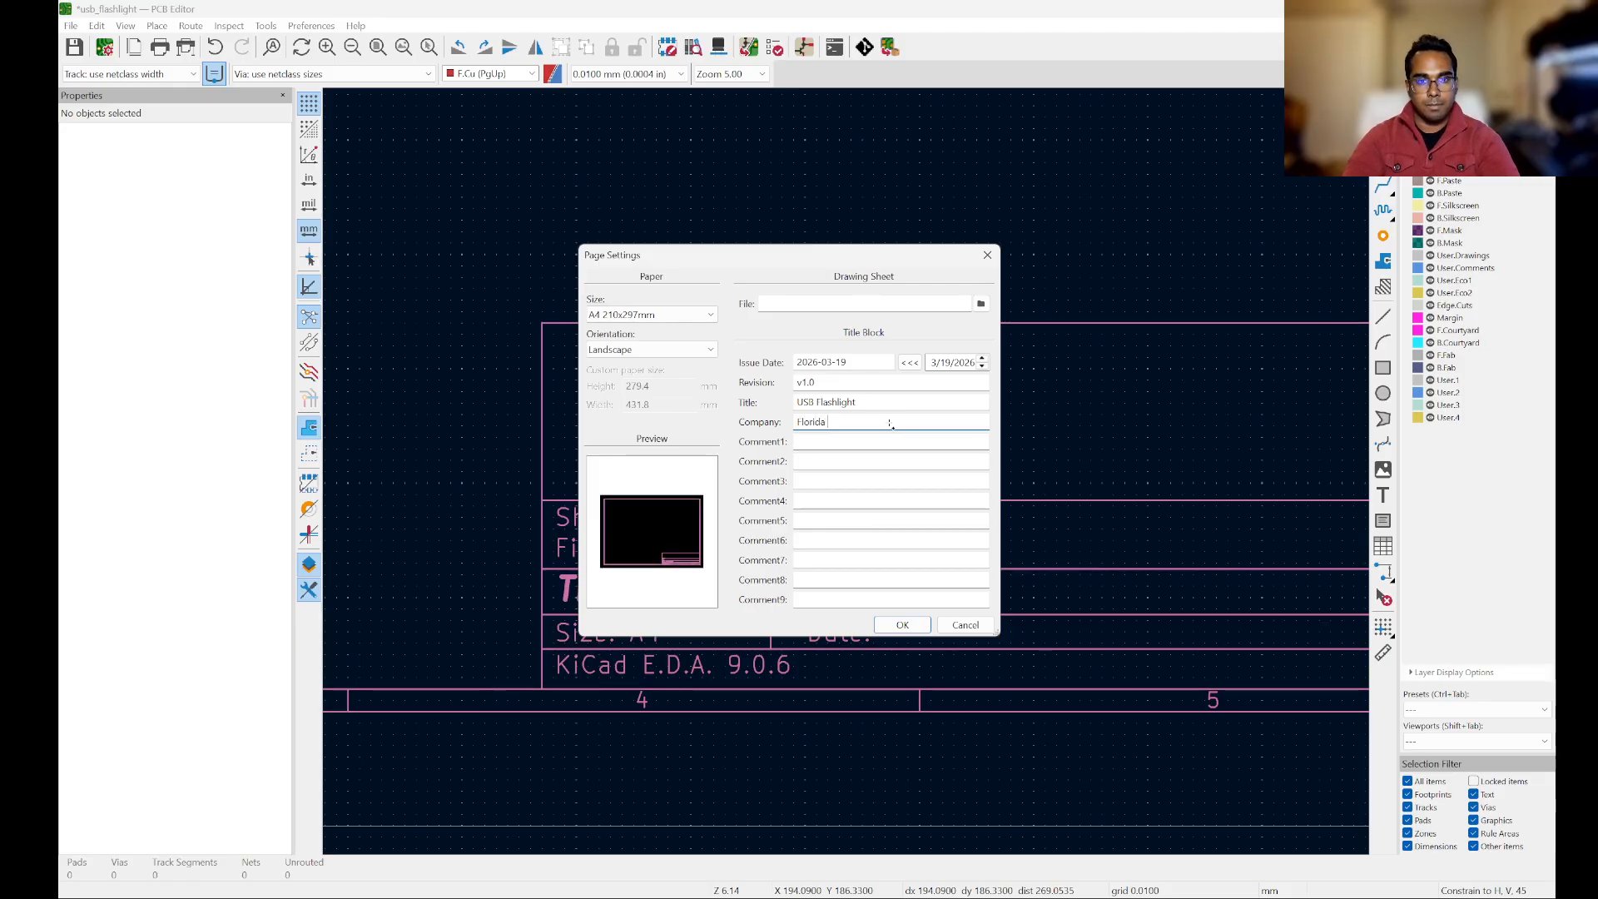
text( Polytechnic Uni)
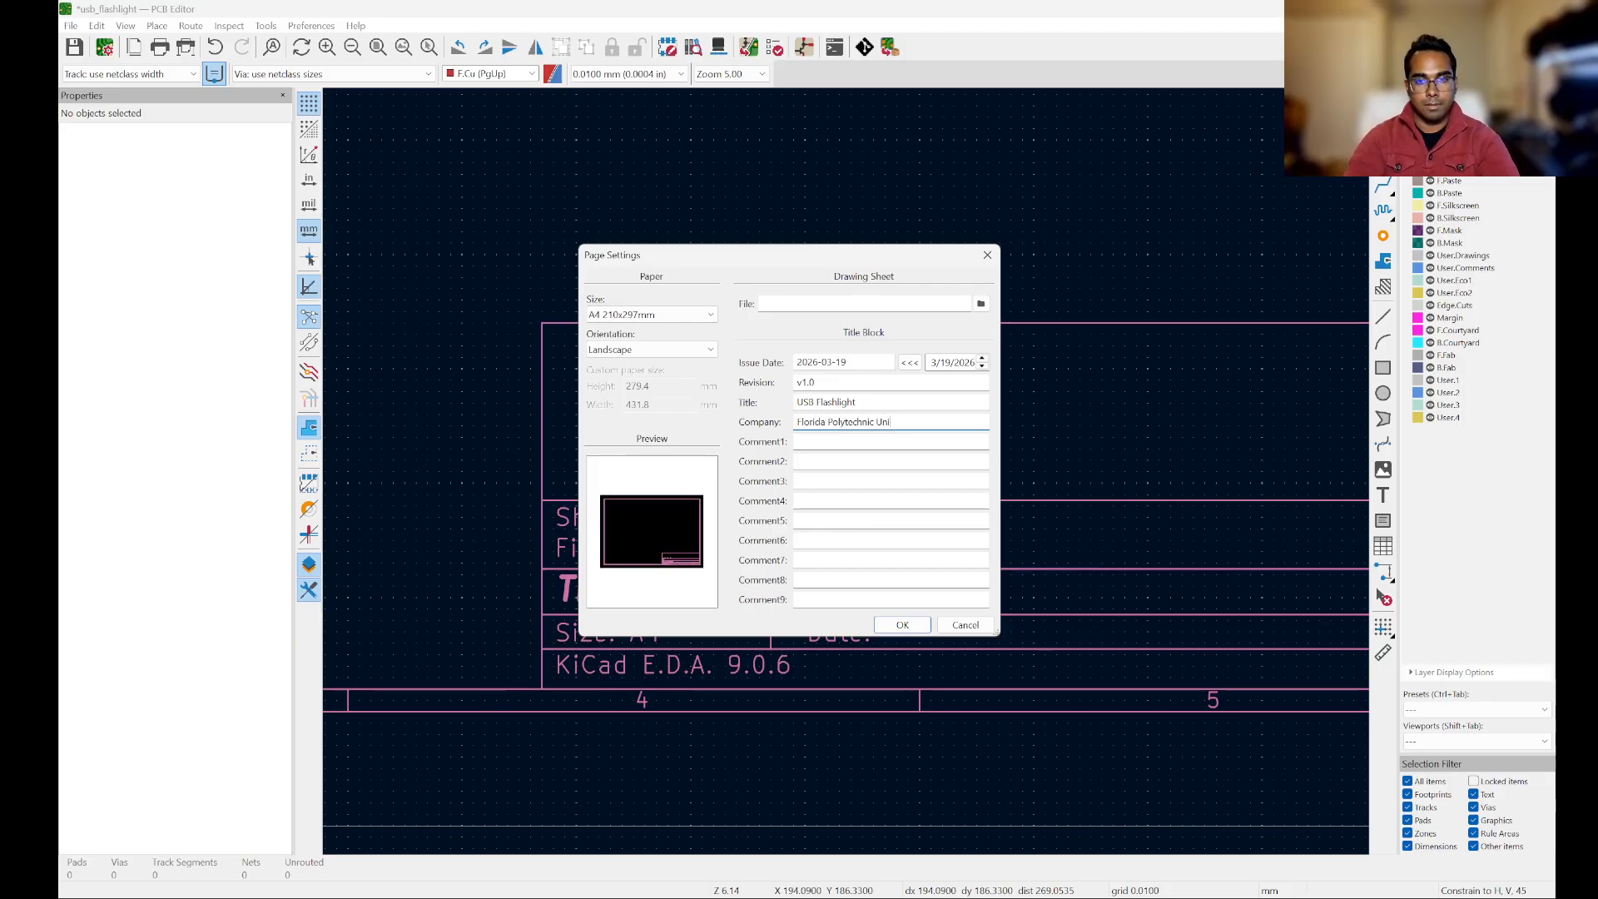
text(versity)
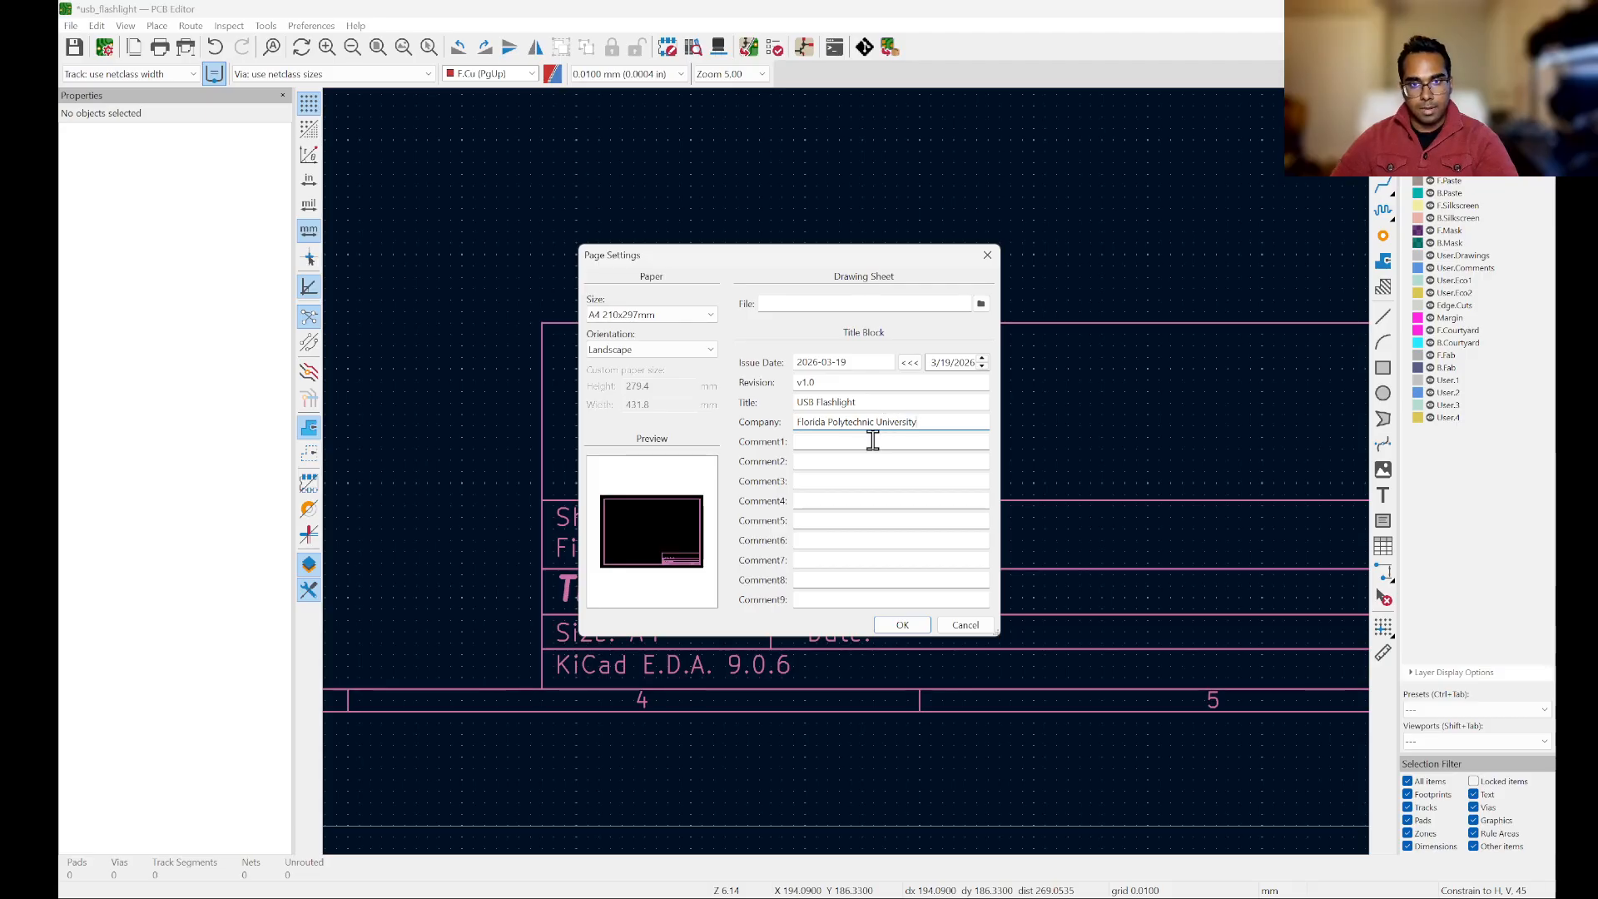
Step: Enter "Author:" followed by the author's full name in Comment1 and apply the page settings
click(872, 441)
text(Author: Kev)
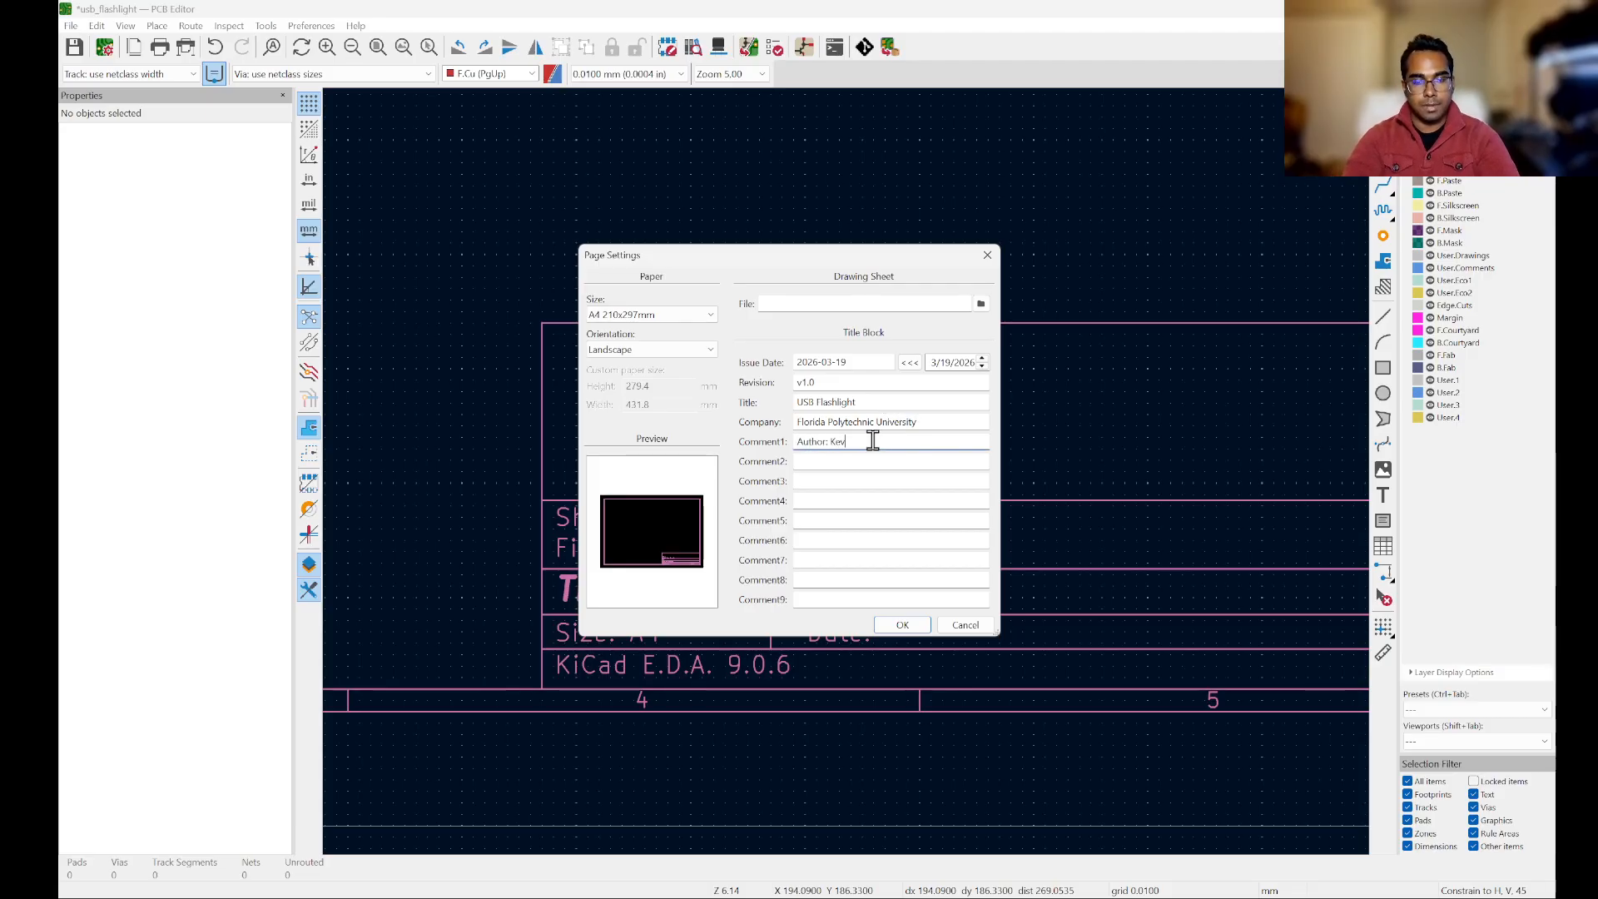
text(in Rachoo)
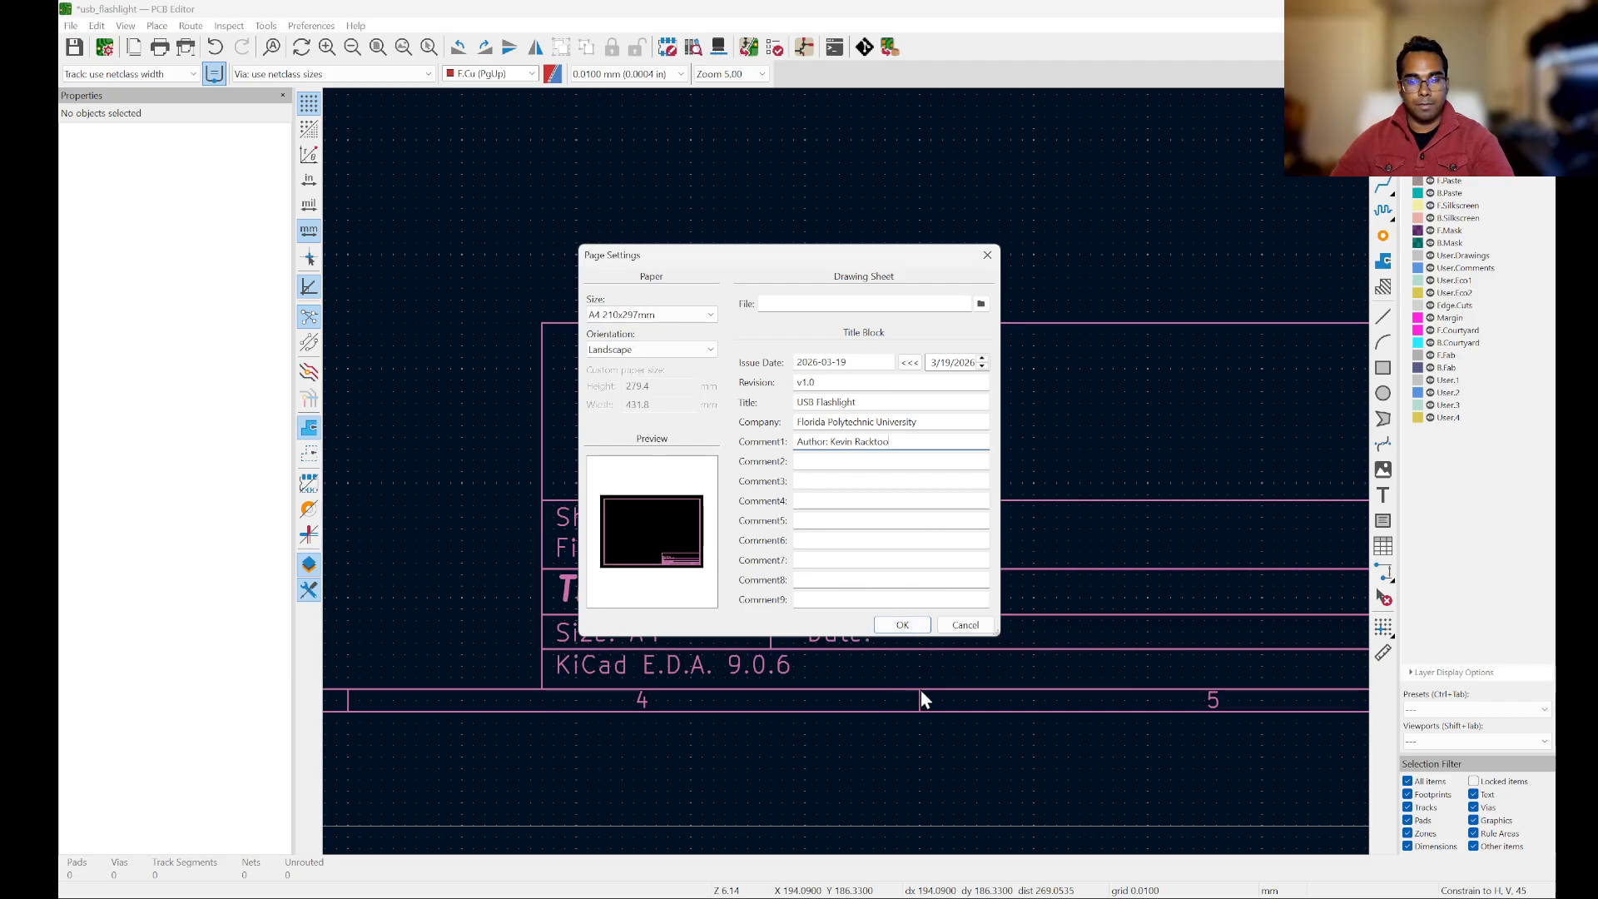
click(903, 626)
scroll(1215, 653, down, 5)
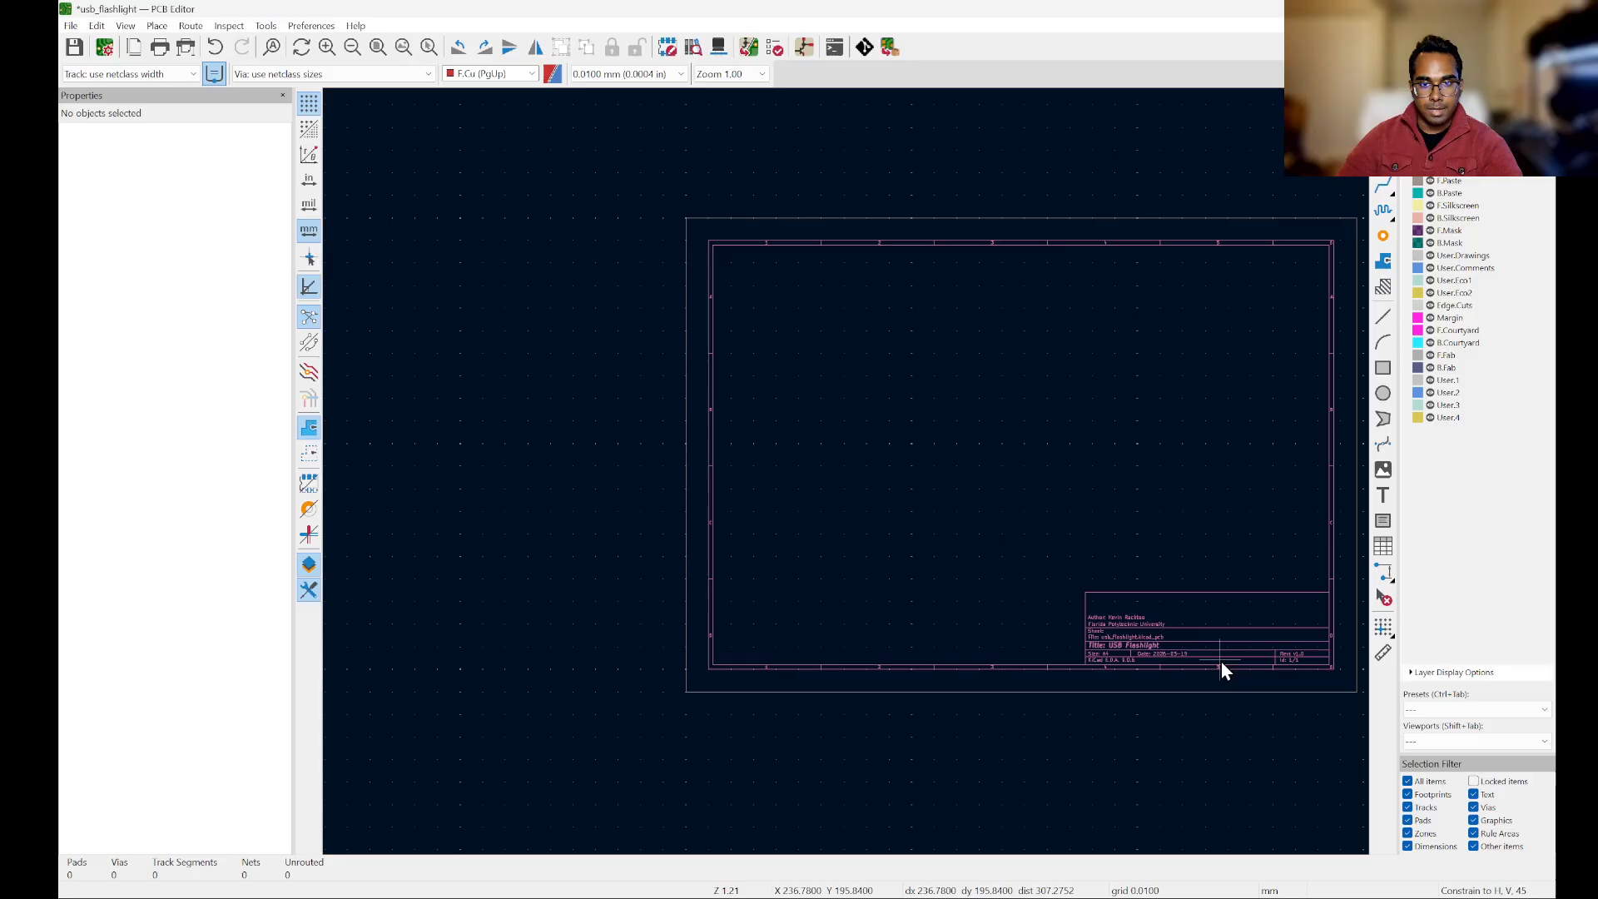
Step: Update the PCB from the schematic to add the D1, J1 and R1 footprints, keeping the default update options
scroll(905, 297, up, 3)
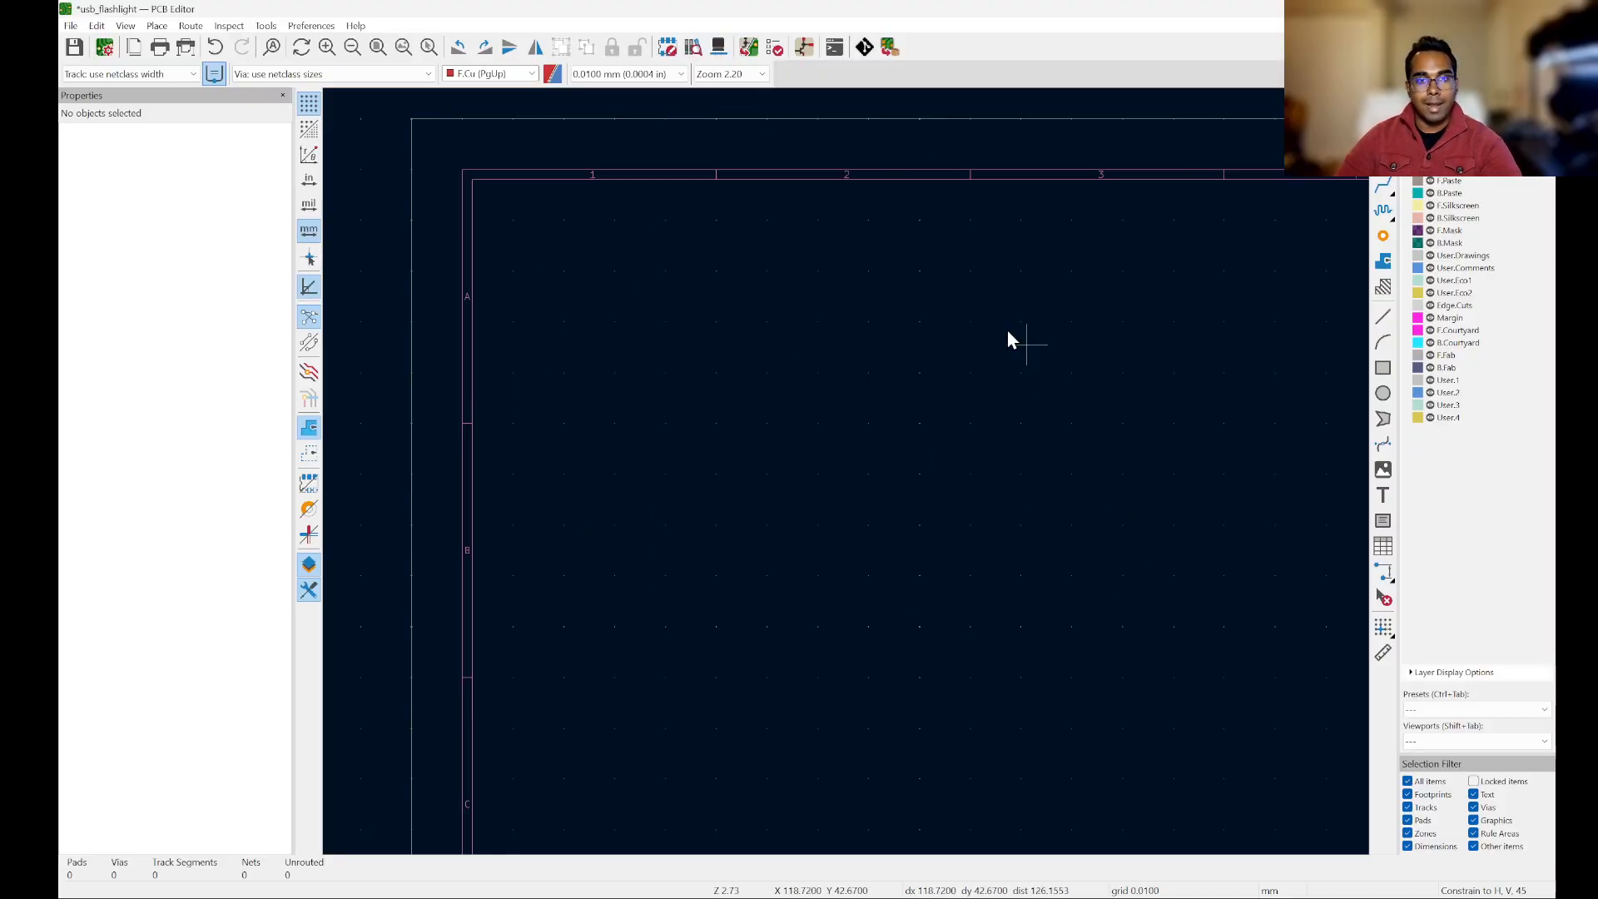
click(748, 48)
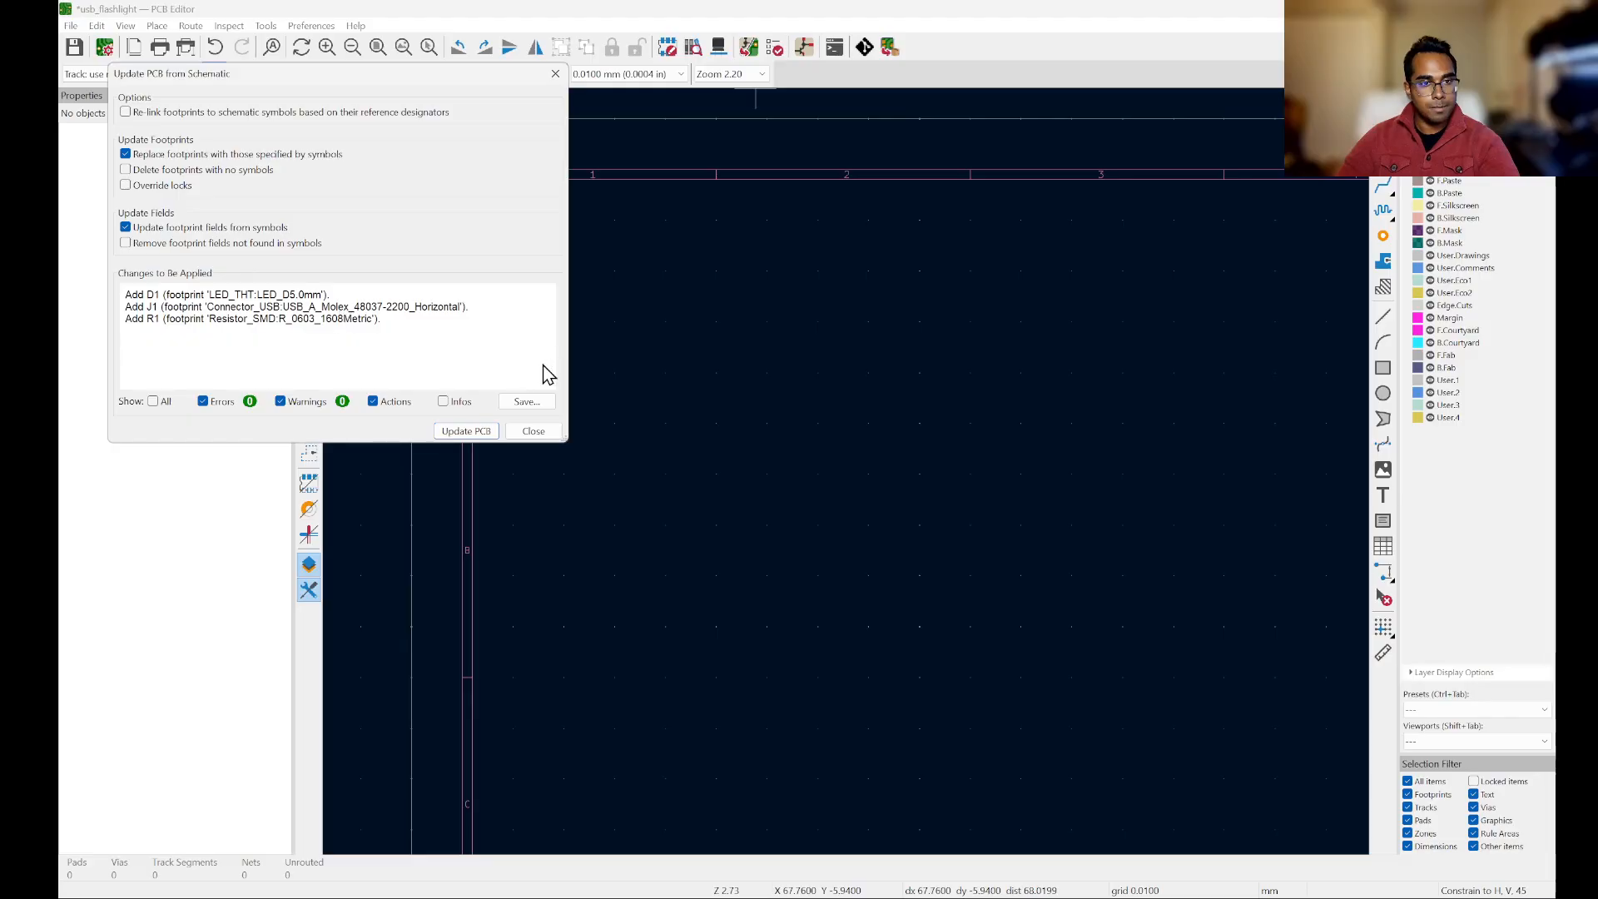
click(478, 436)
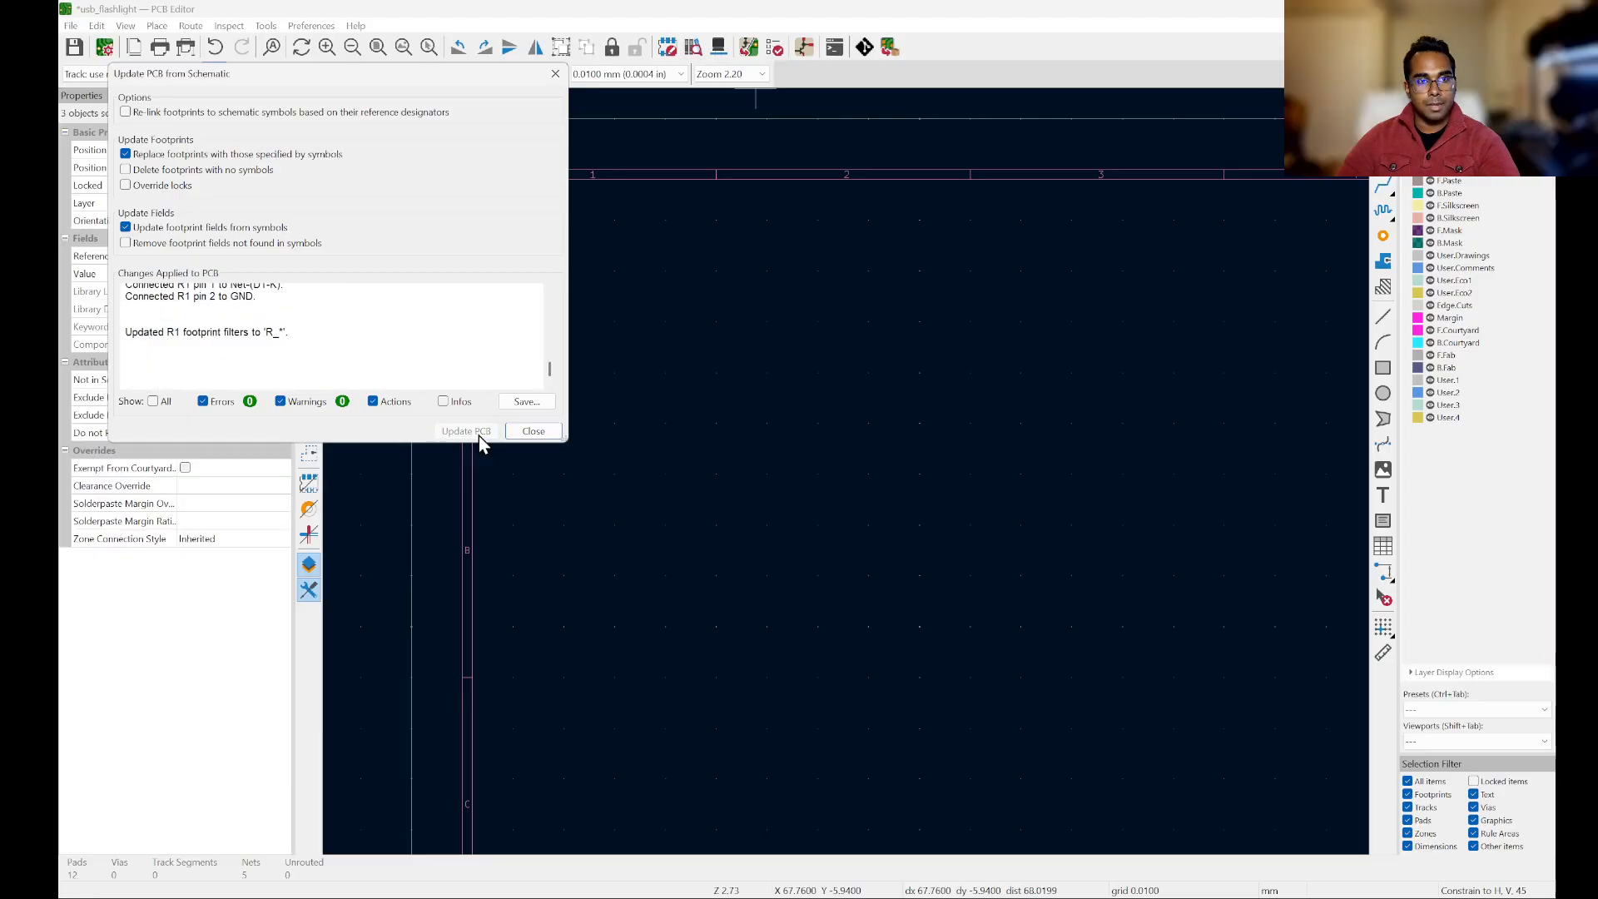
click(535, 432)
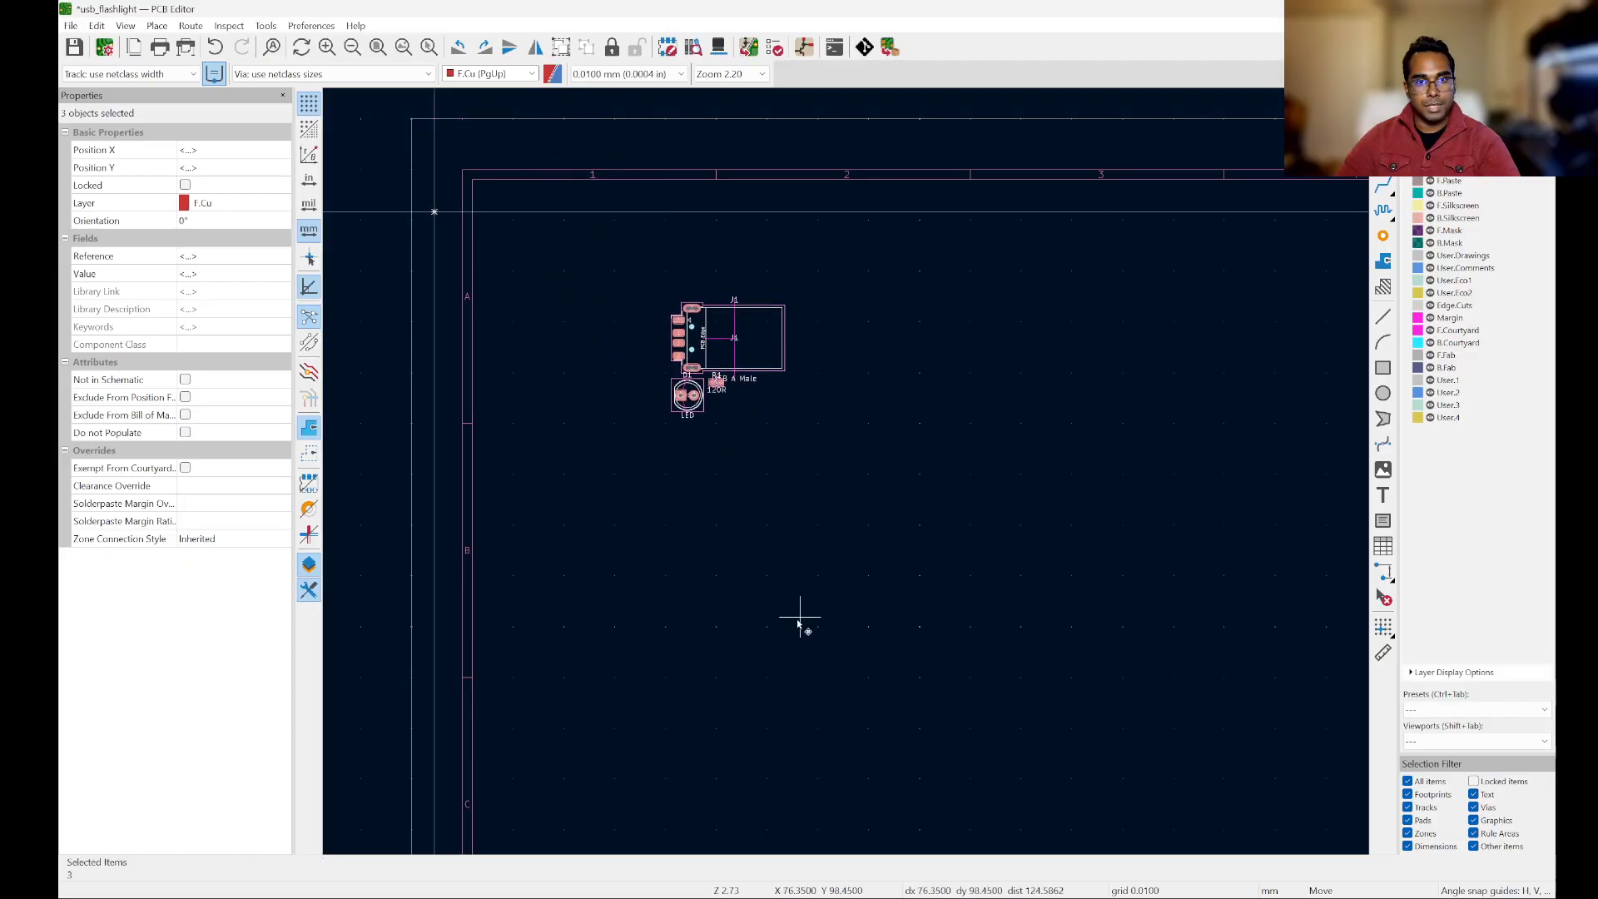
Step: Place the group of imported footprints inside the sheet frame near its upper-left corner, in zone A1, and deselect it
scroll(795, 632, up, 3)
scroll(882, 720, down, 1)
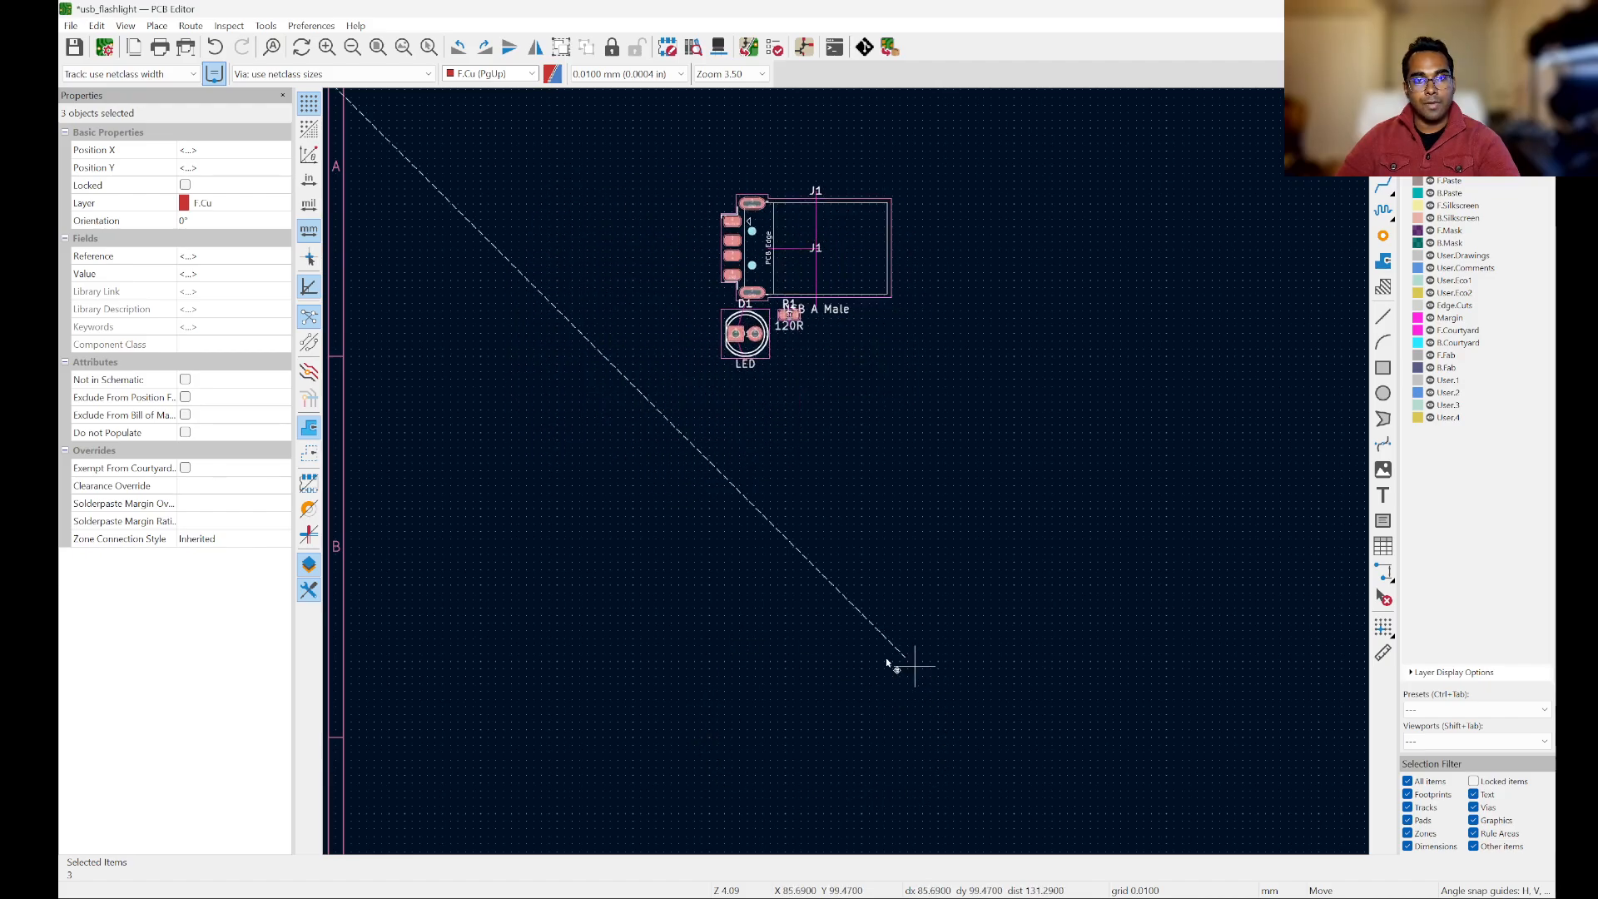
scroll(824, 670, down, 2)
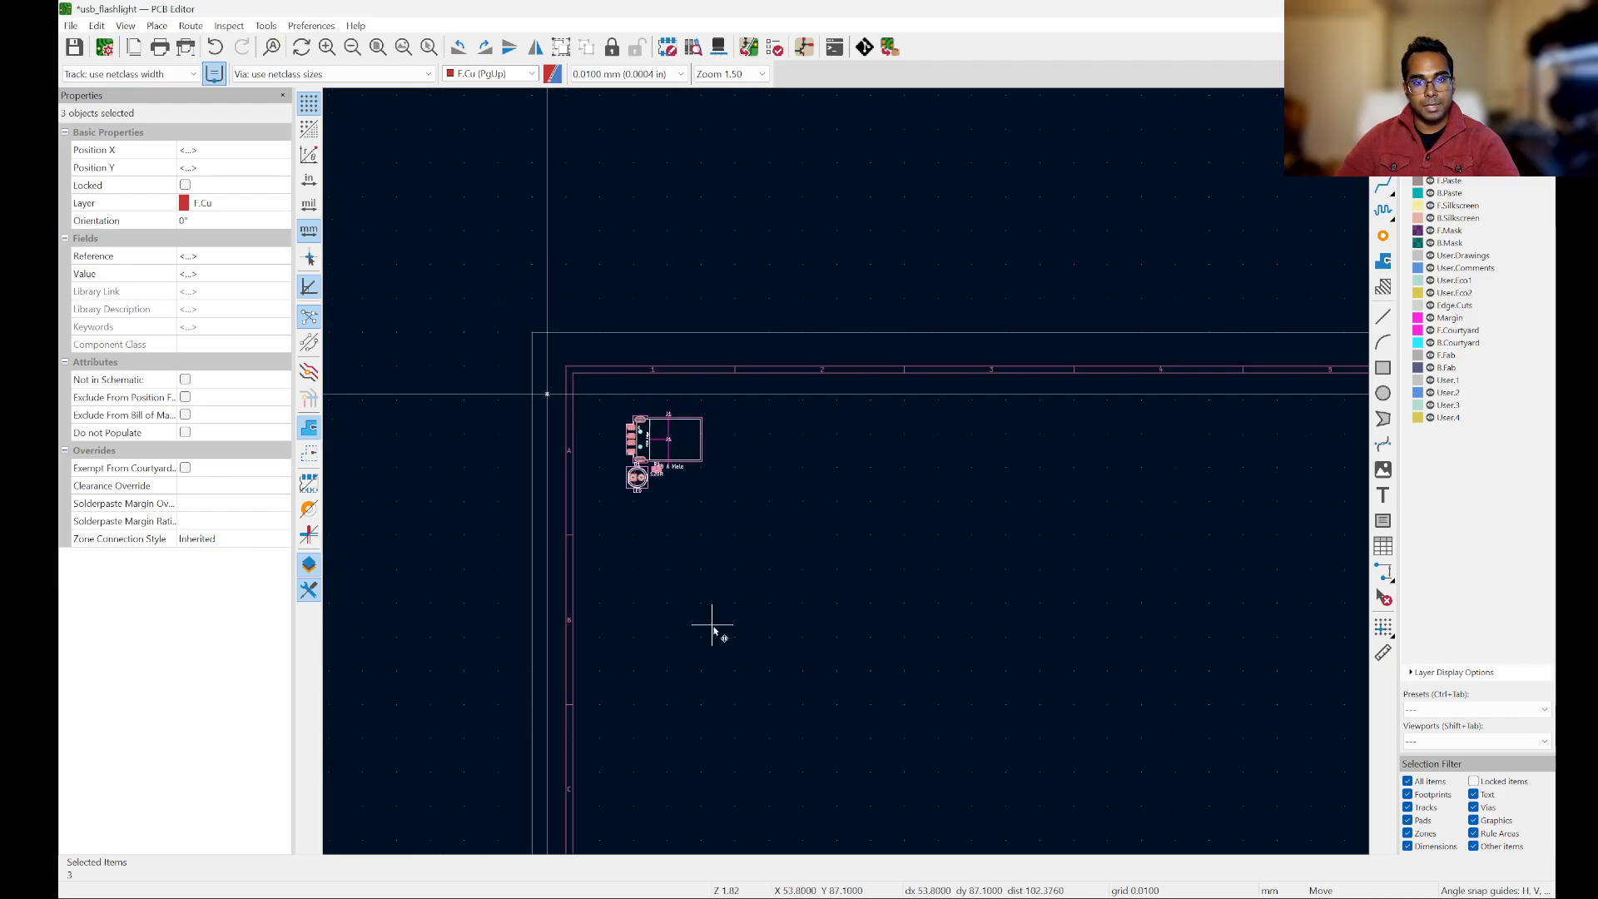
scroll(724, 535, down, 3)
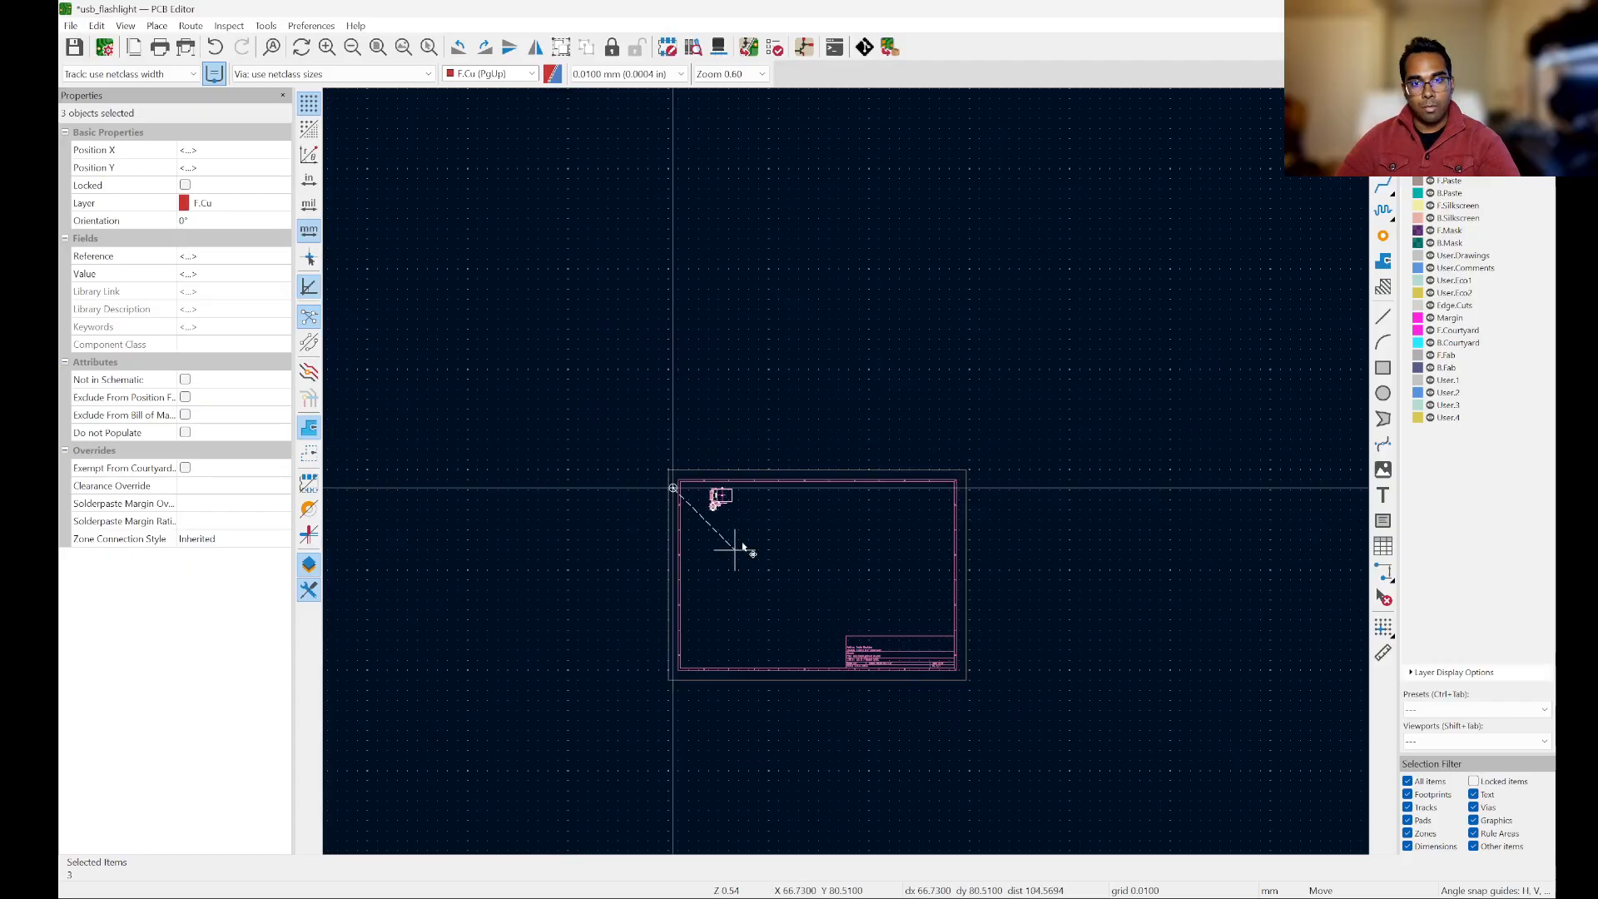
scroll(750, 577, up, 2)
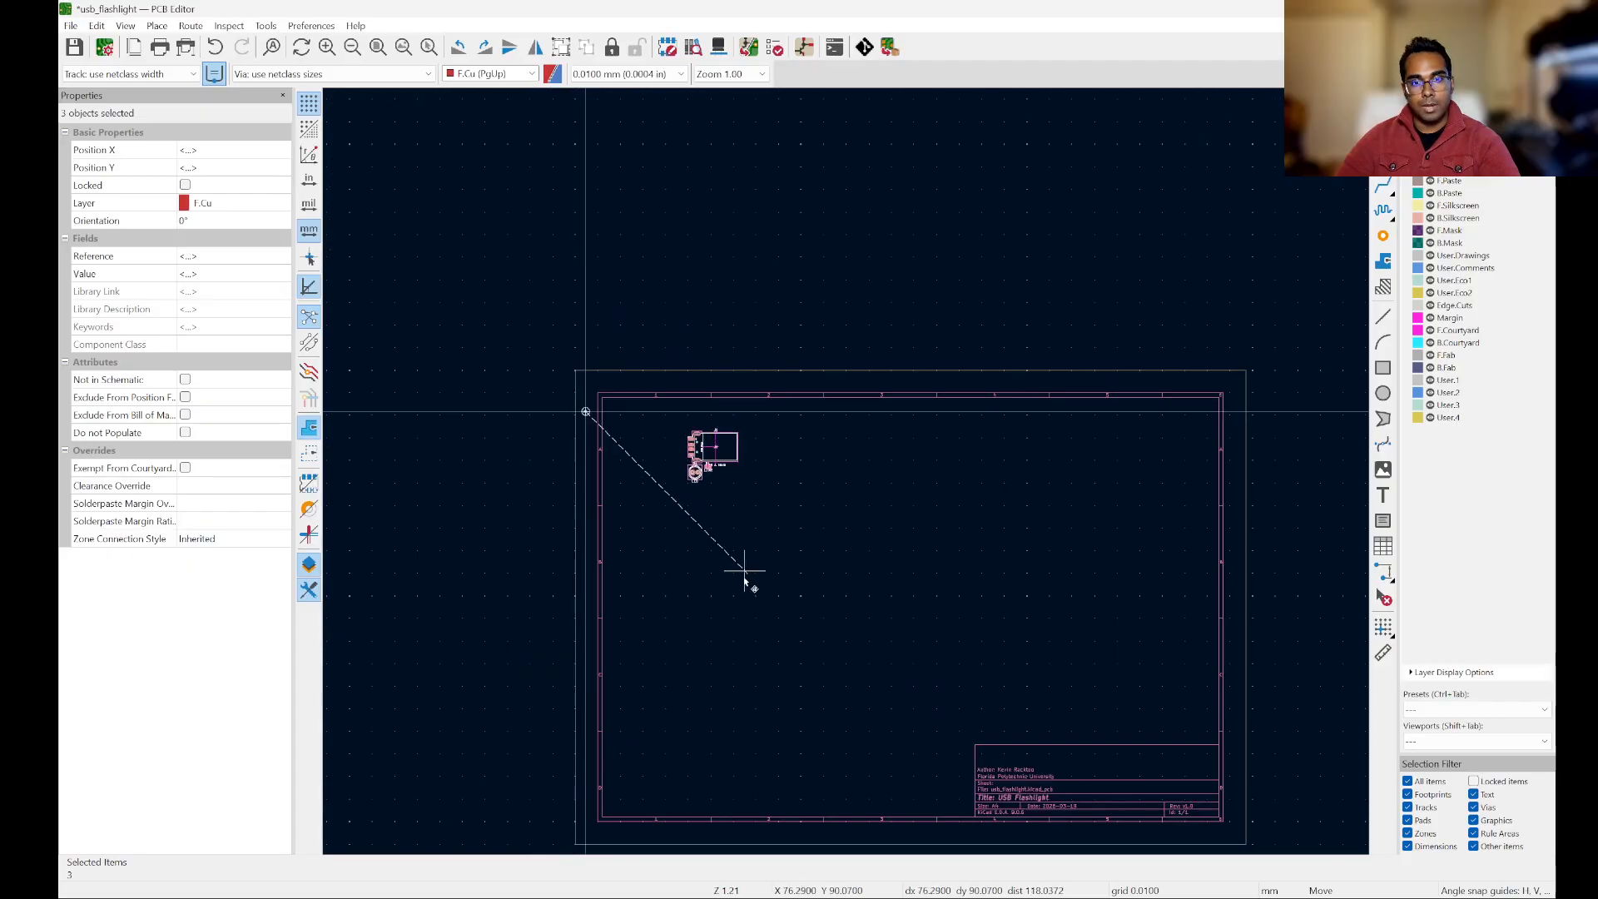
click(685, 564)
scroll(620, 423, up, 6)
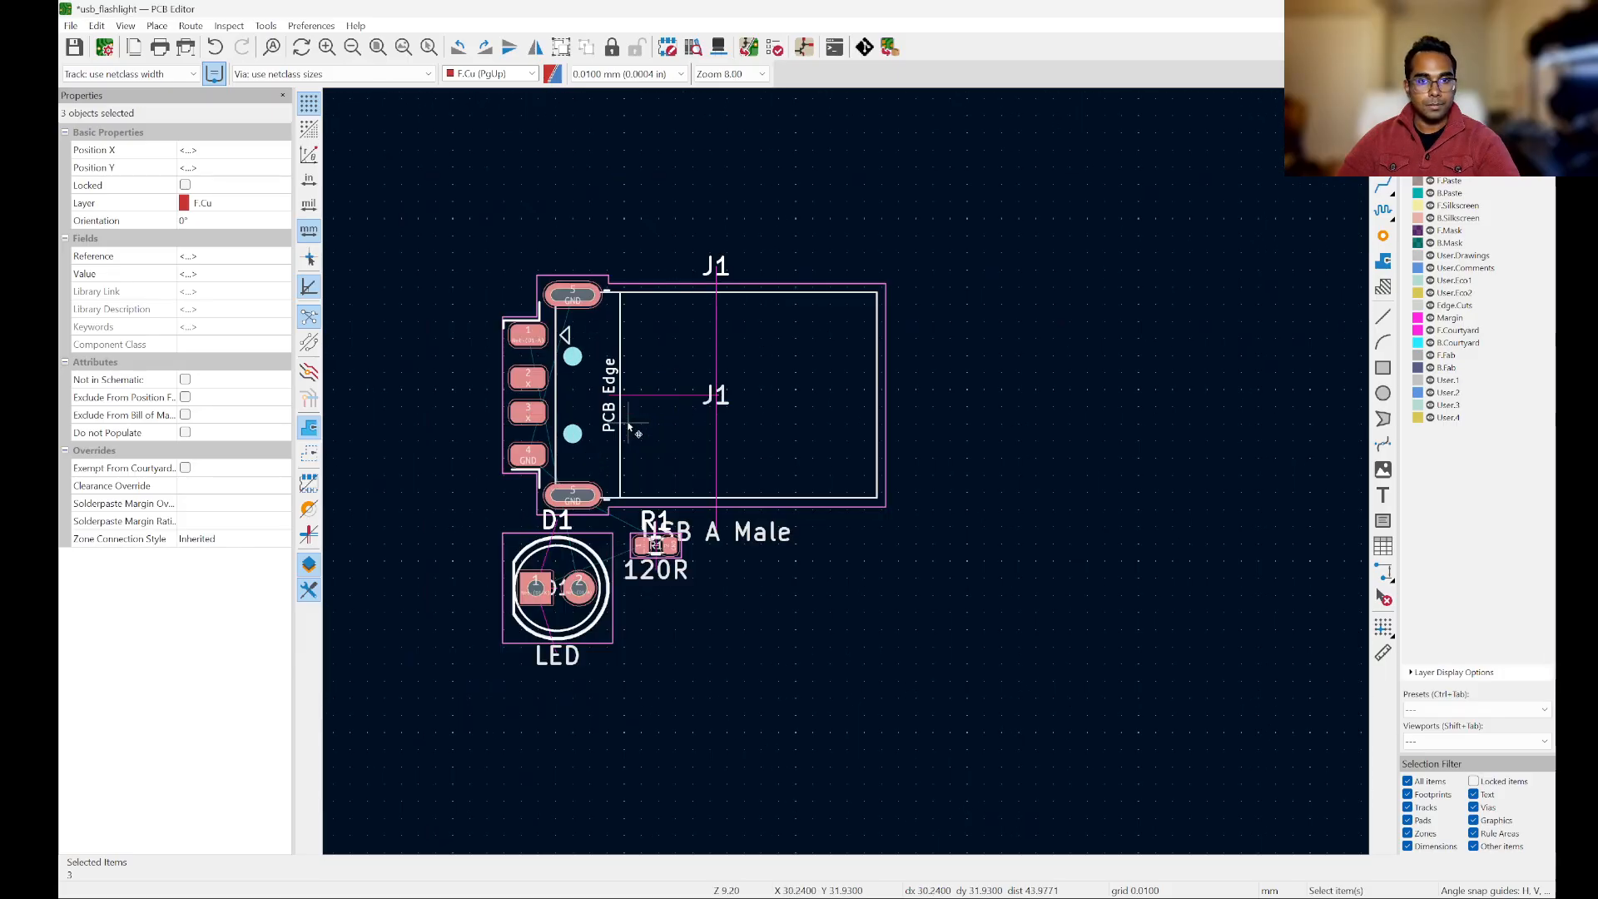
click(1017, 544)
Step: Examine the pads, net names, outlines and ratsnest lines of the J1, D1 and R1 footprints up close
scroll(909, 466, down, 2)
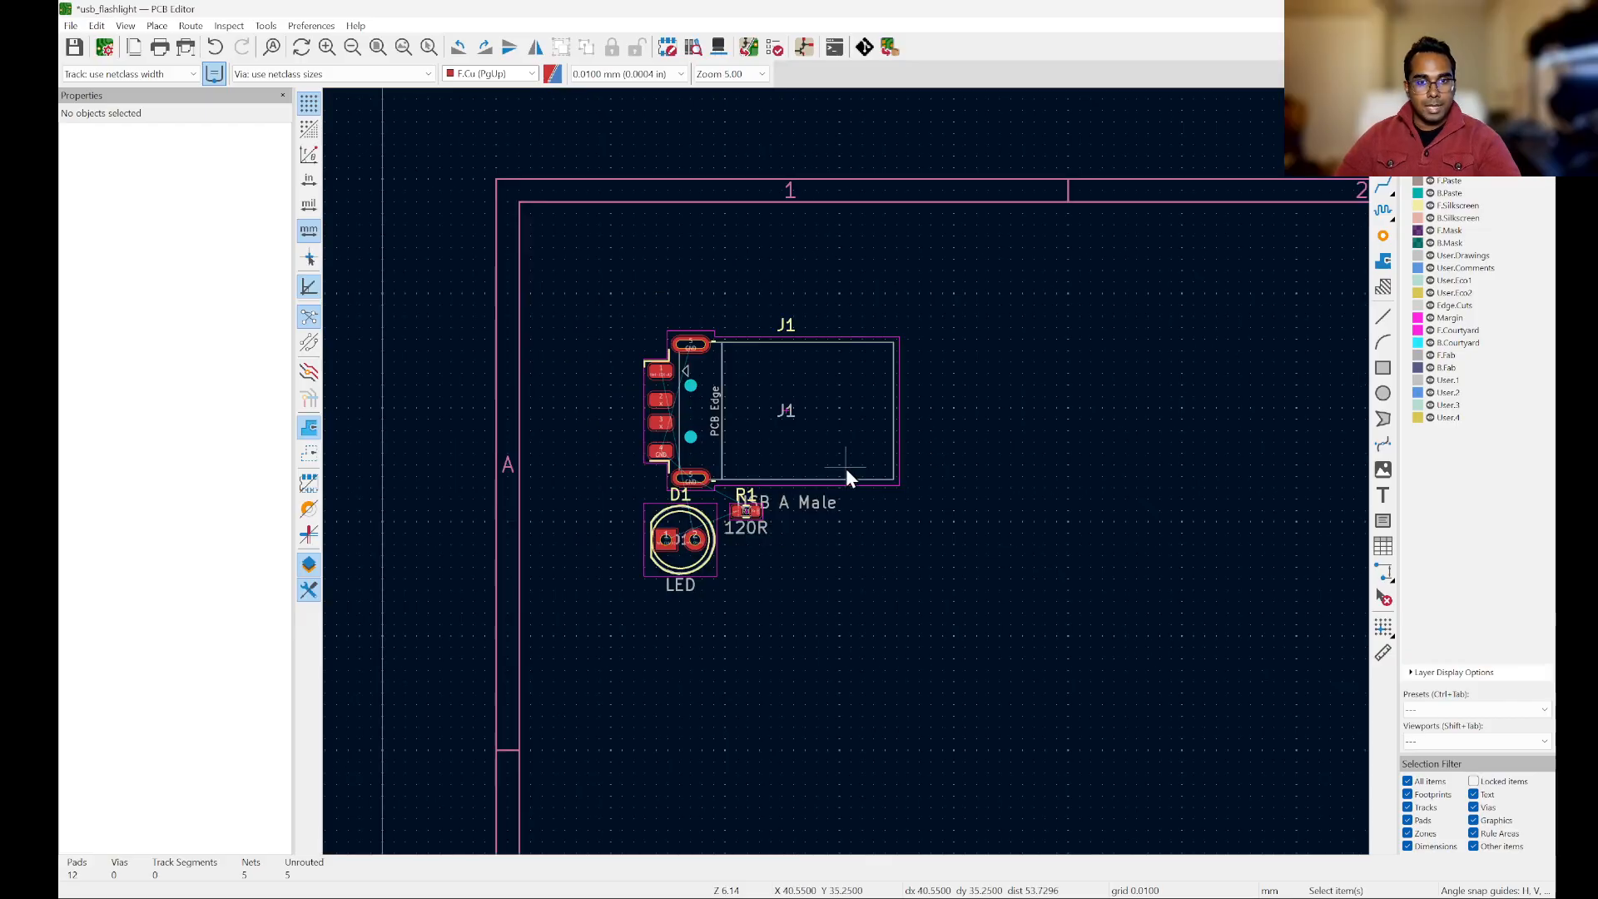
scroll(846, 471, up, 2)
scroll(802, 431, up, 2)
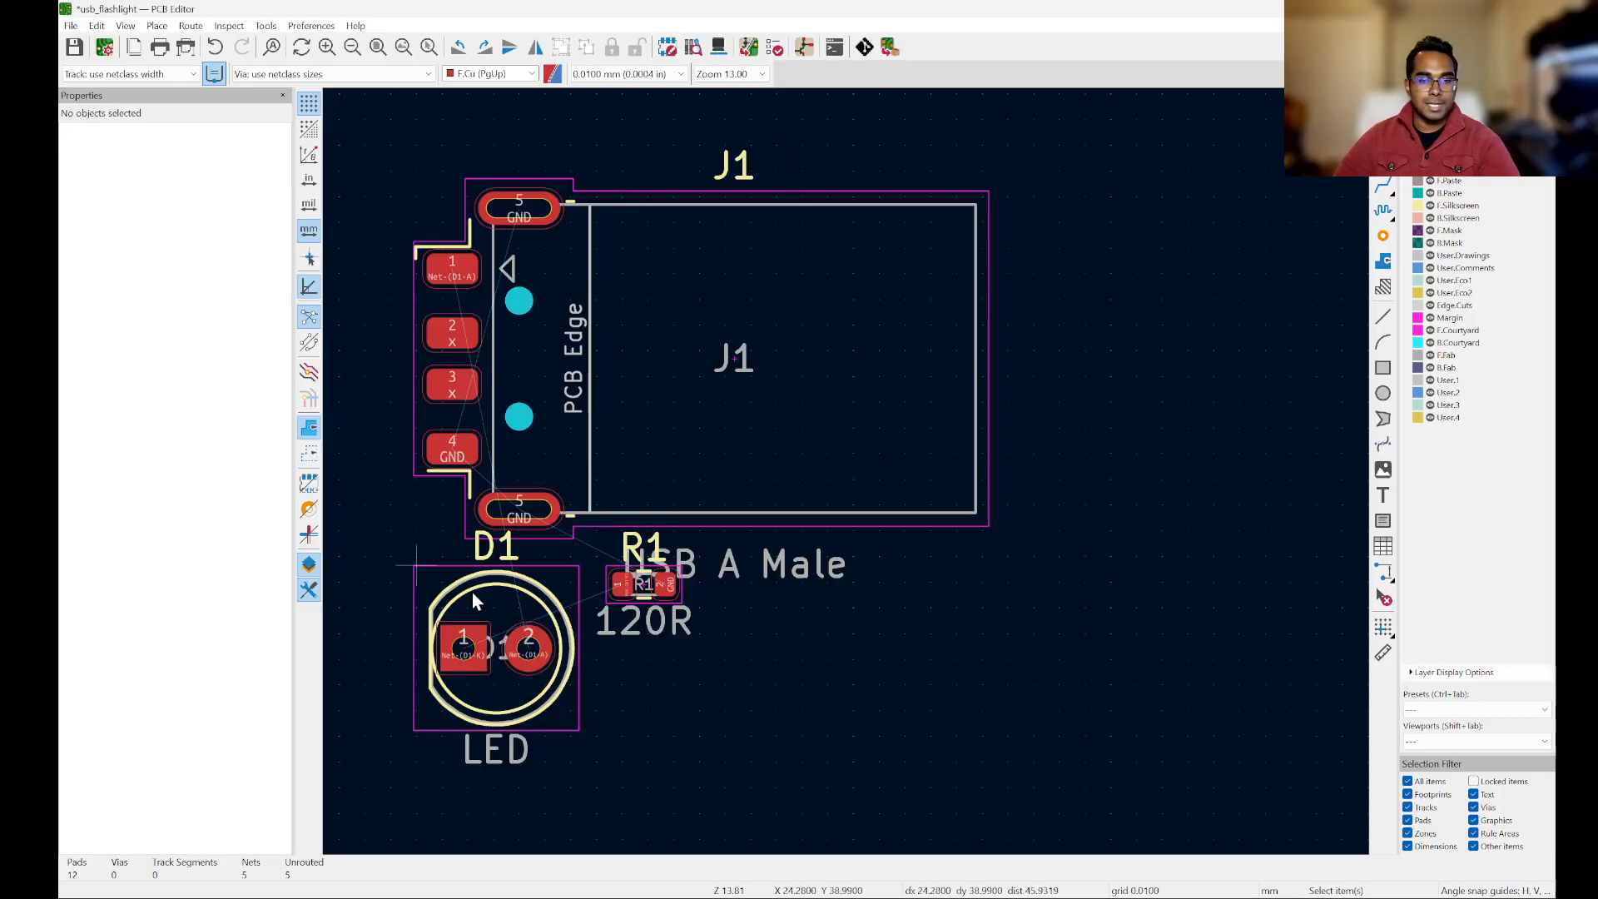
scroll(1057, 435, down, 2)
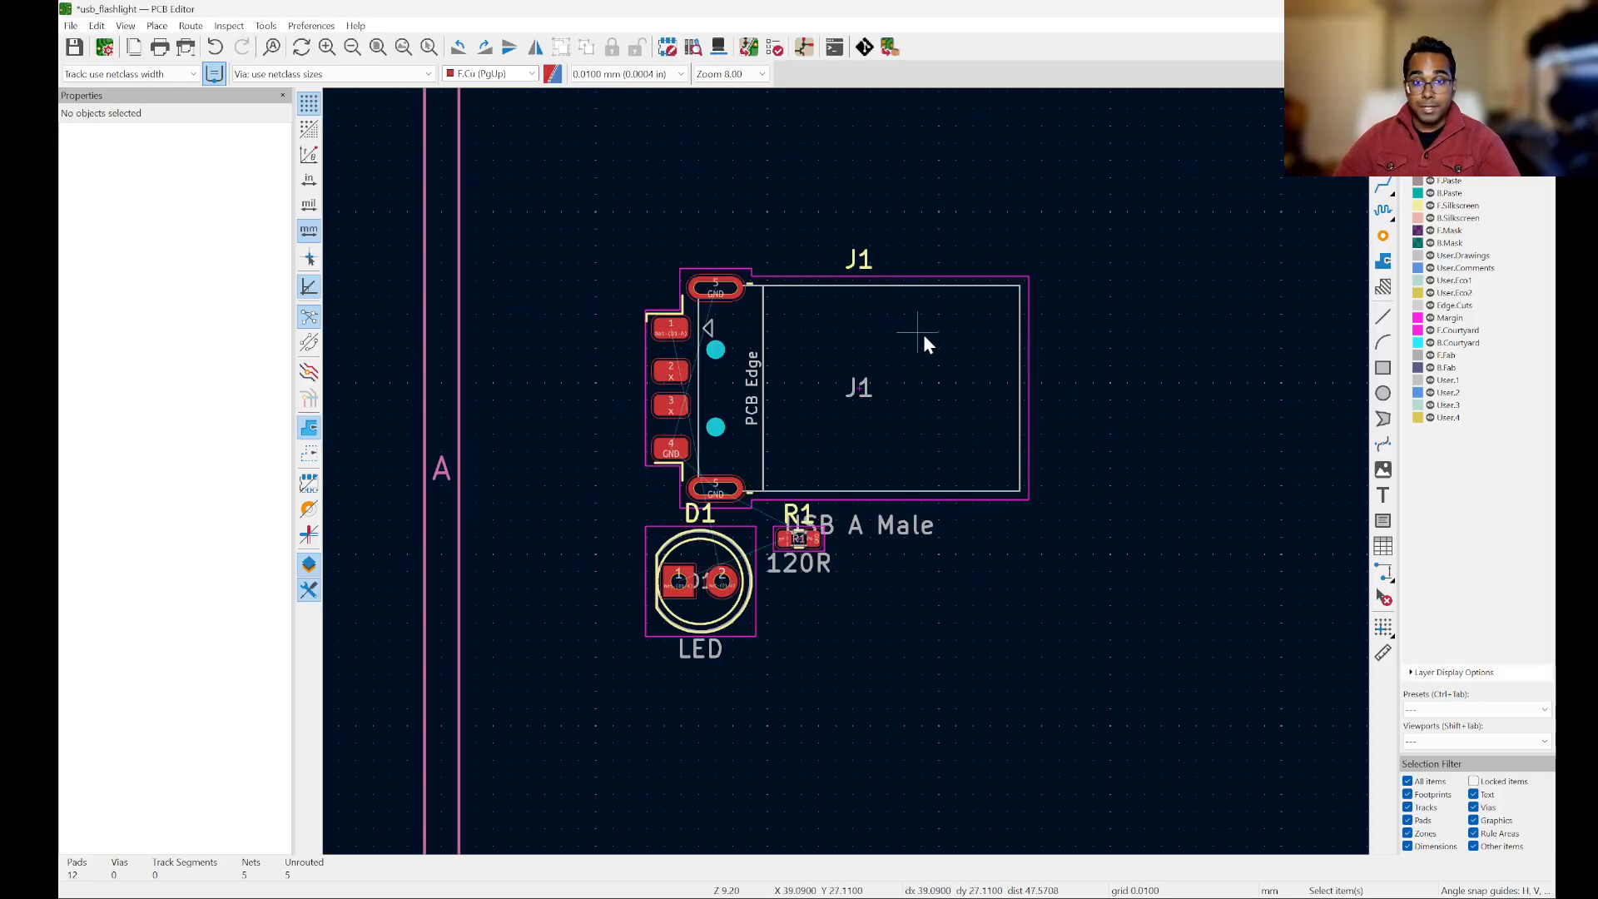
scroll(923, 334, up, 3)
scroll(925, 335, down, 2)
scroll(721, 308, up, 2)
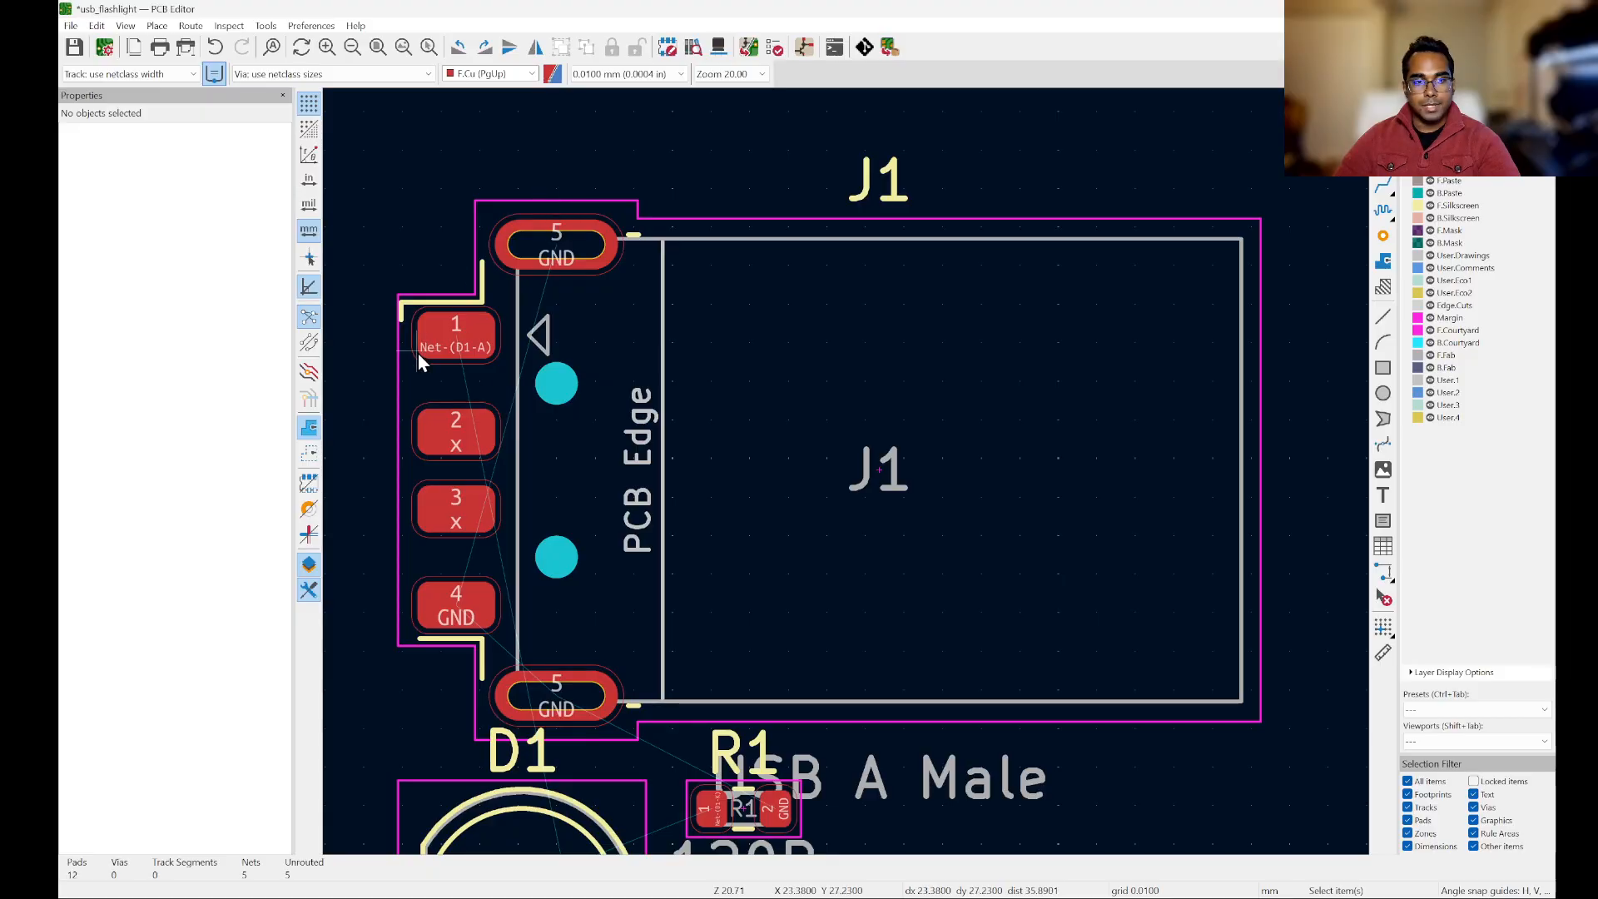
scroll(1073, 350, down, 3)
scroll(1048, 475, up, 3)
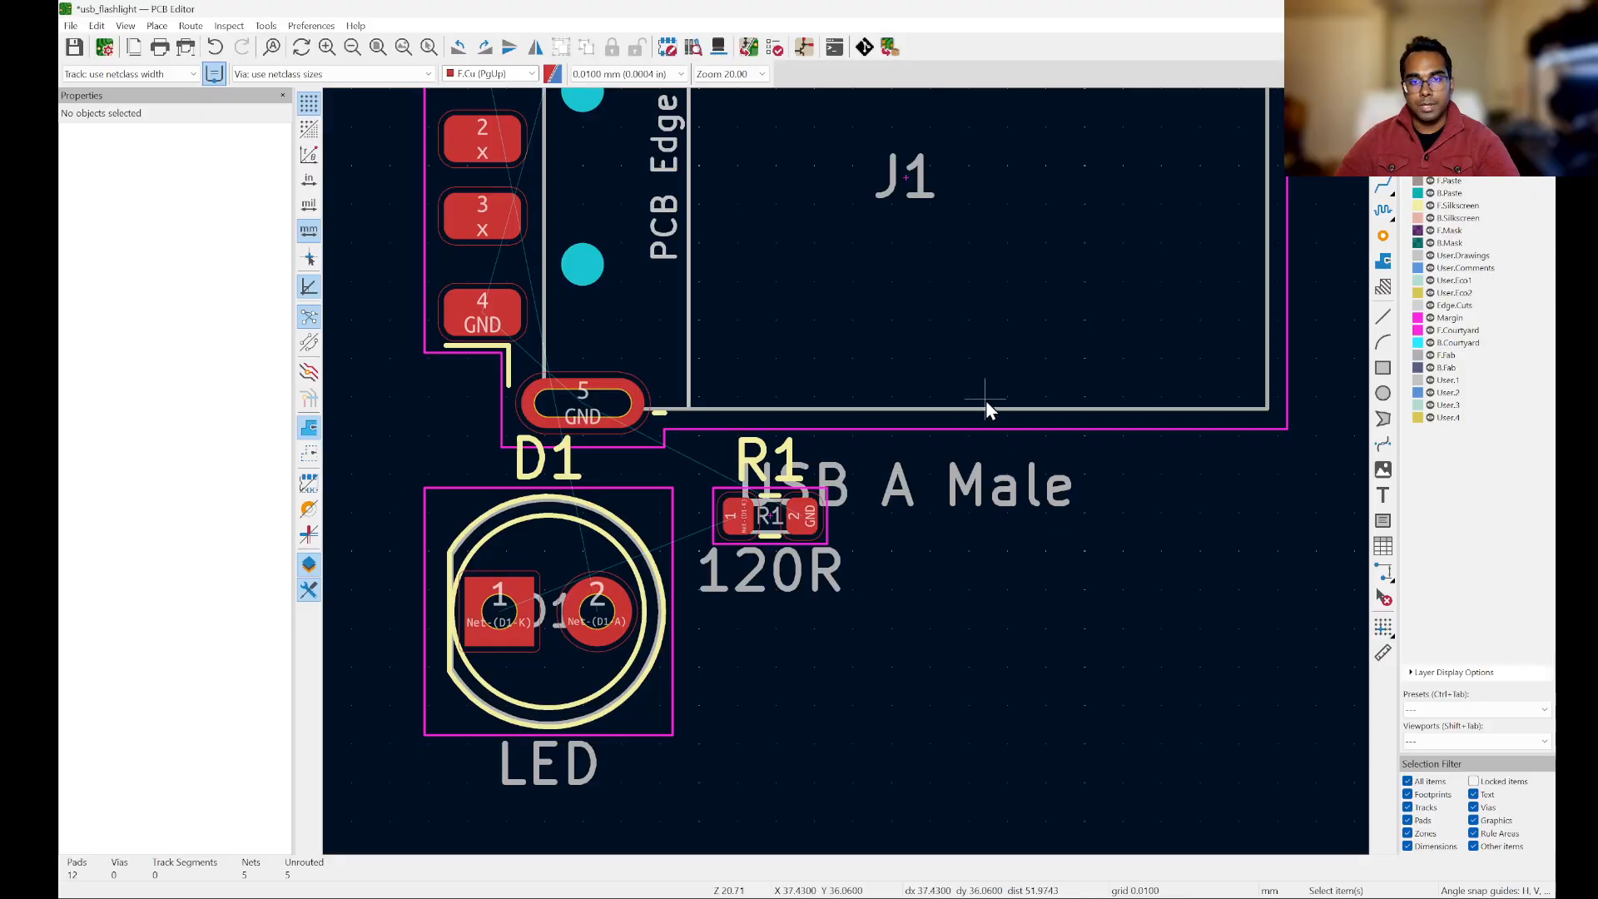
Step: Hide the F.Fab layer so the fabrication outlines and value texts of the footprints are not displayed
scroll(983, 537, down, 2)
scroll(949, 424, down, 2)
scroll(907, 183, up, 2)
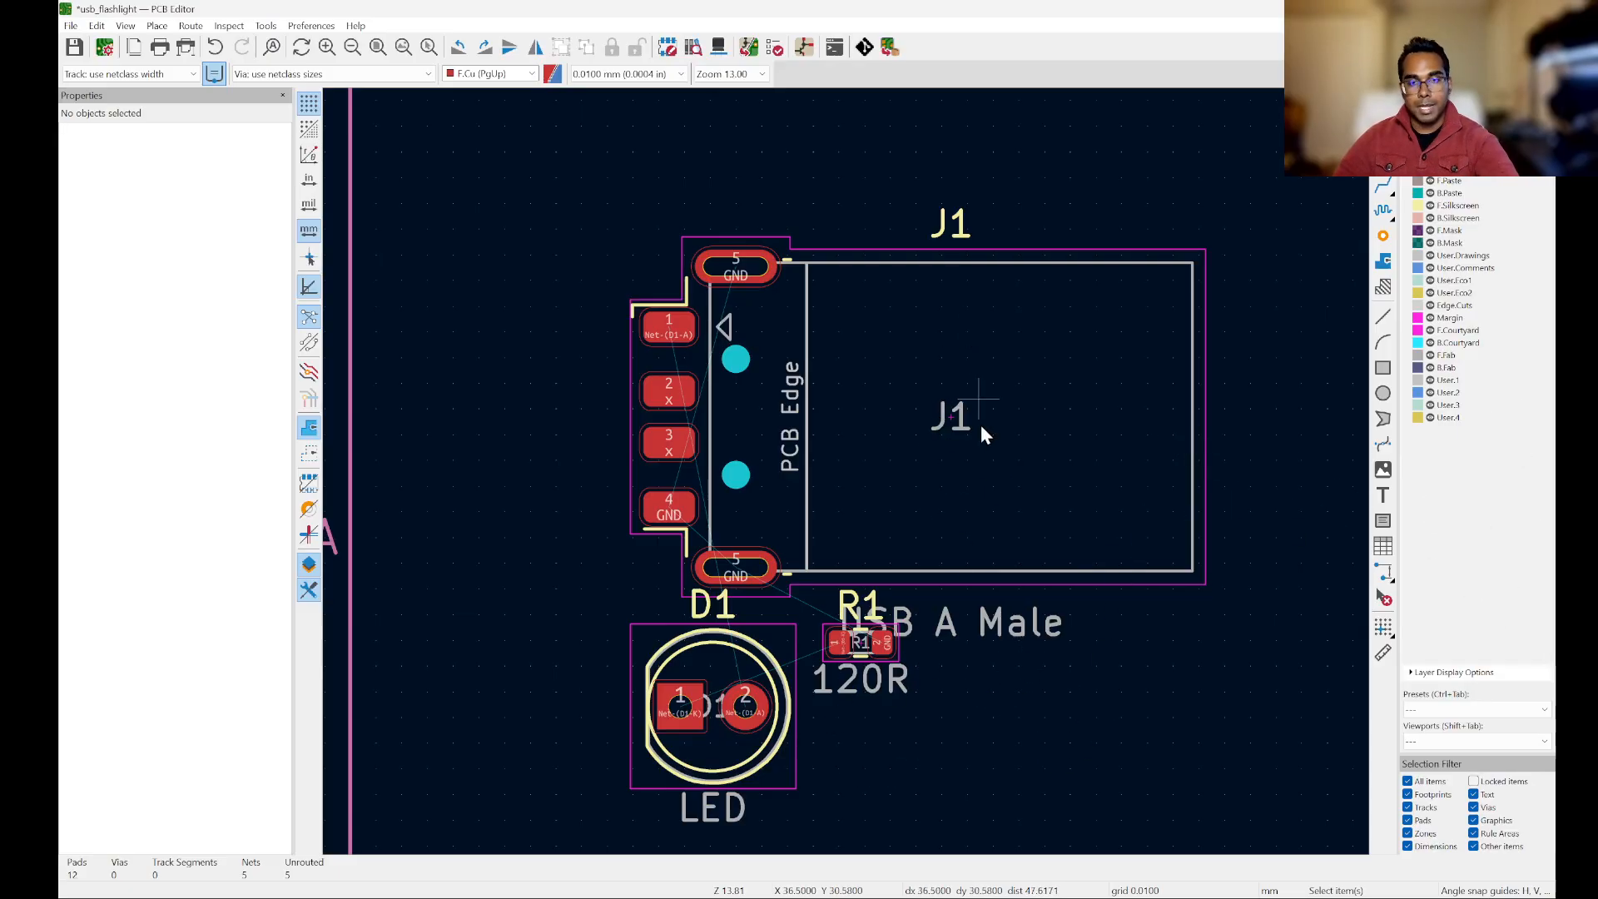
click(1430, 355)
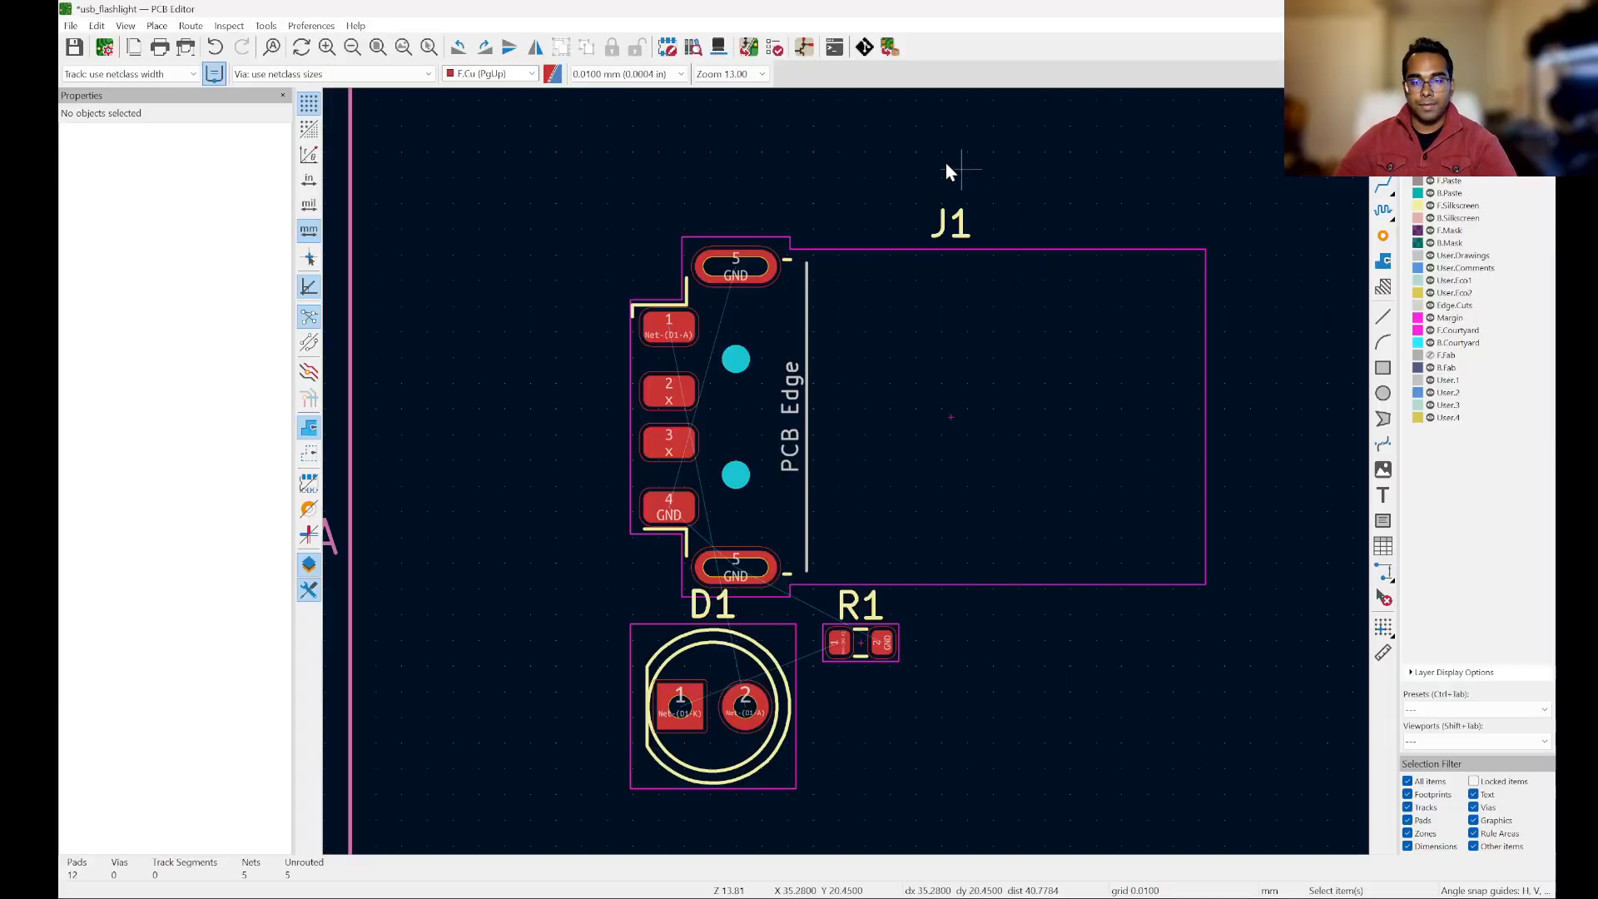
Step: Select the J1 reference text above the USB connector to check its layer and text properties, and deselect it
scroll(946, 162, up, 2)
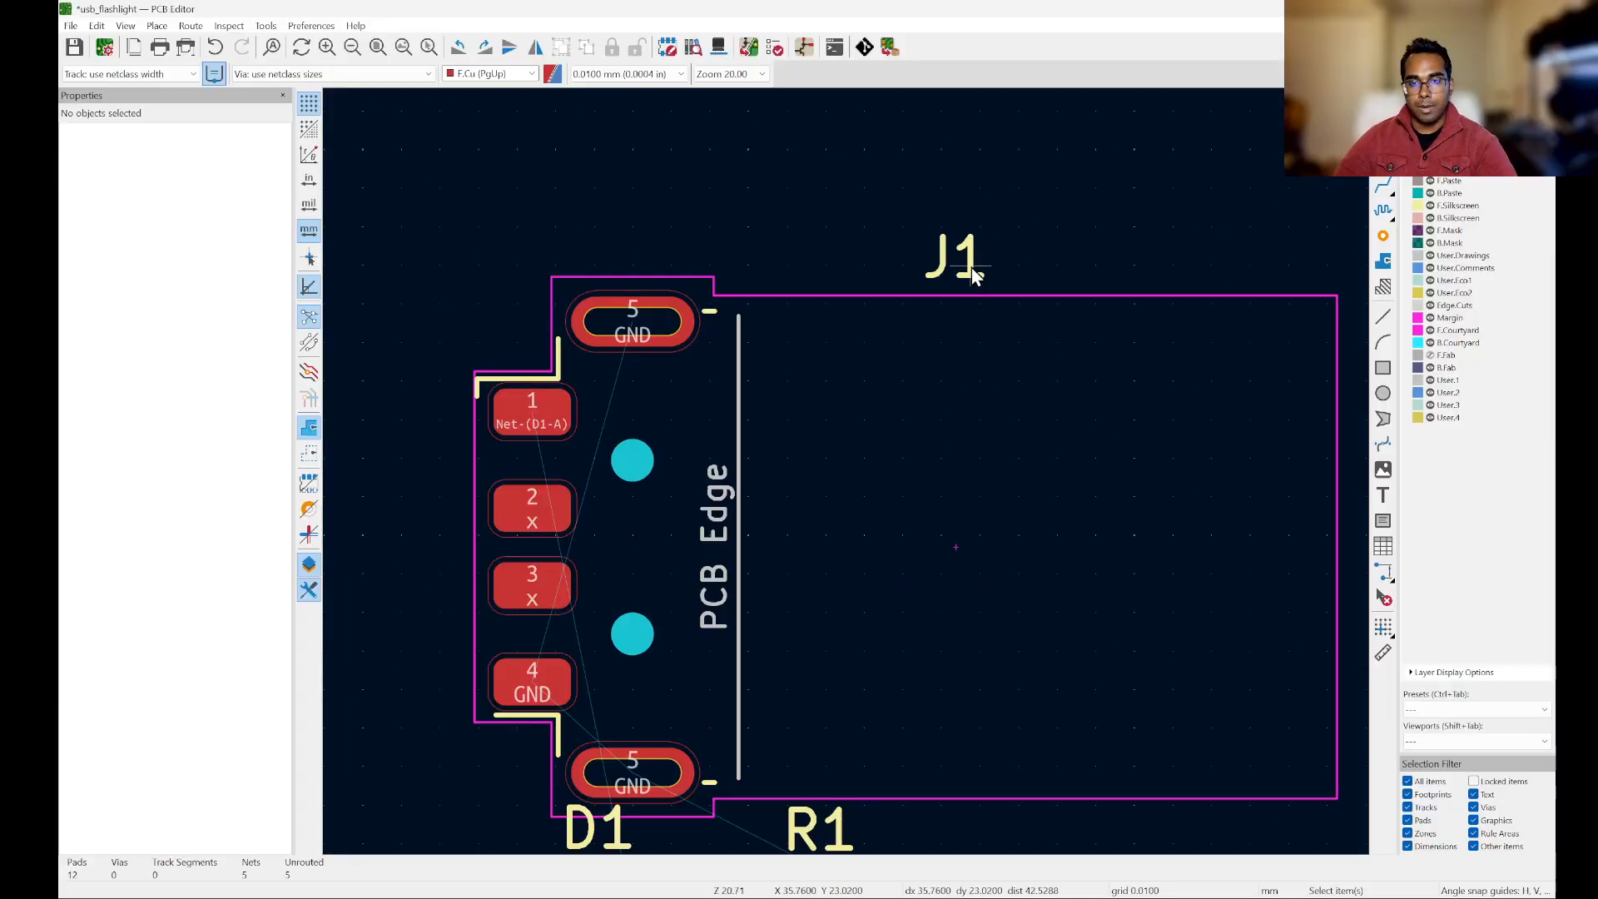
click(972, 268)
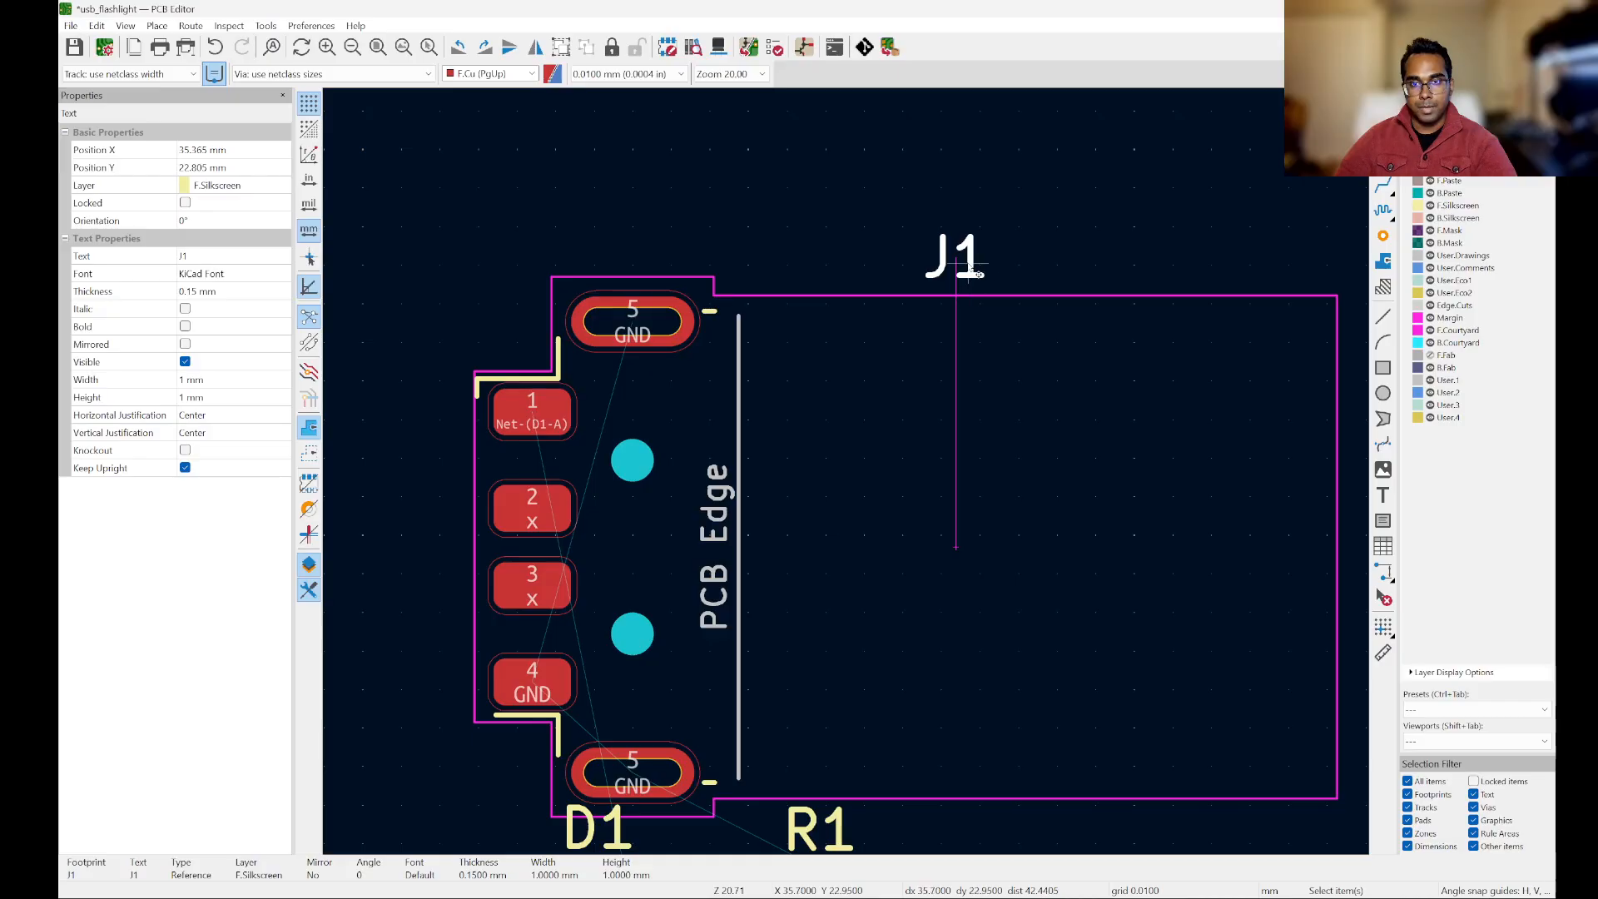
scroll(981, 311, down, 2)
scroll(933, 492, down, 3)
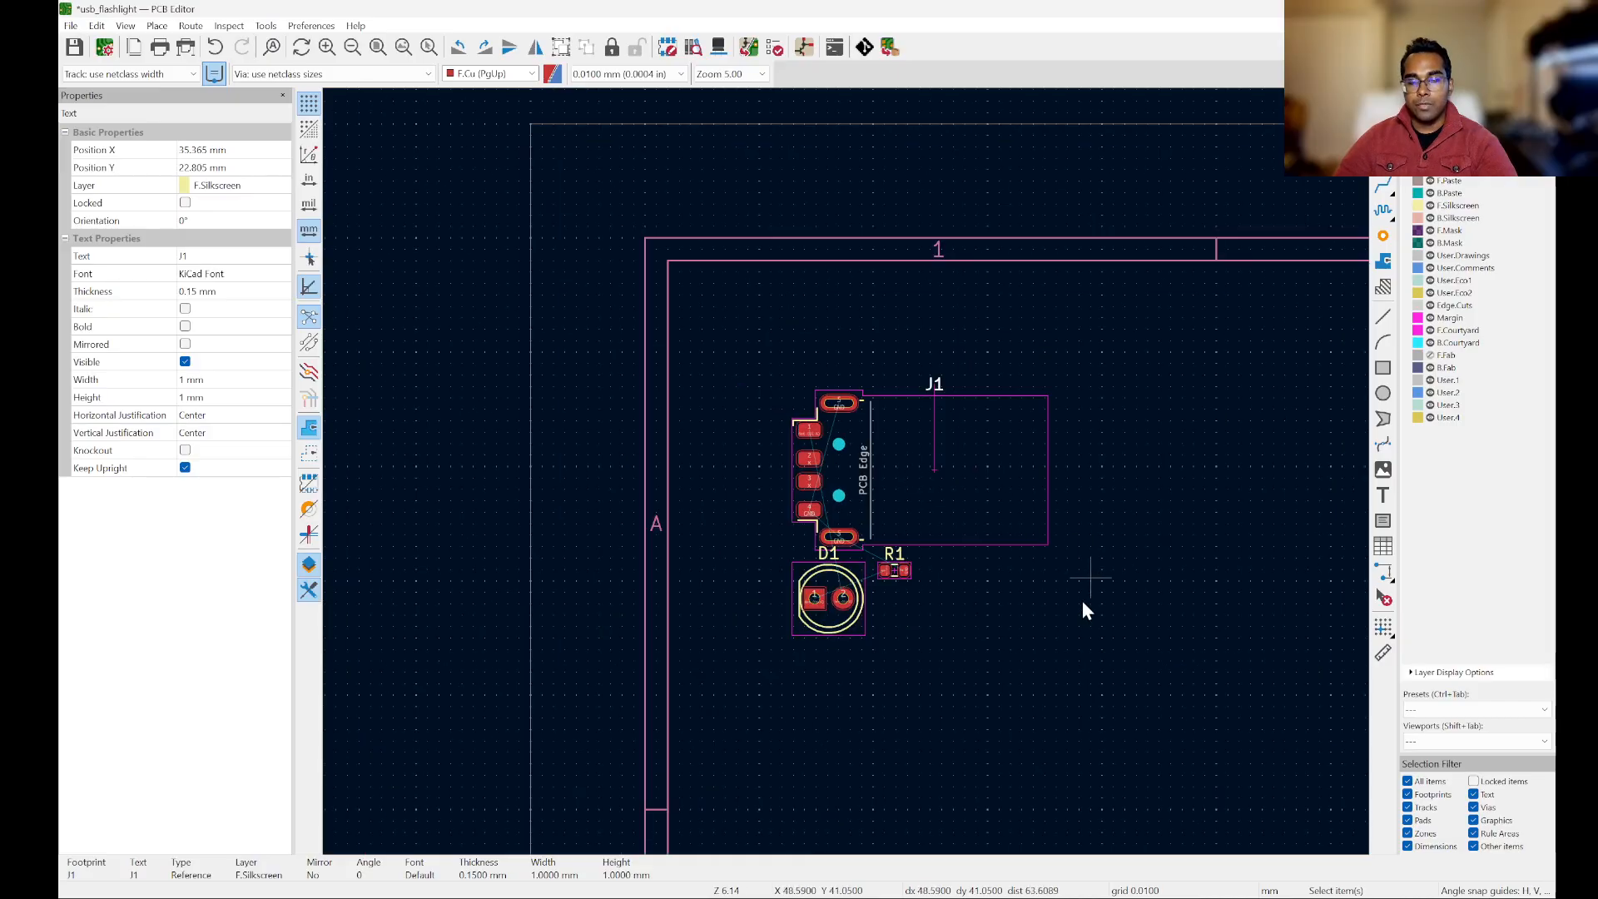
key(Escape)
scroll(926, 457, up, 3)
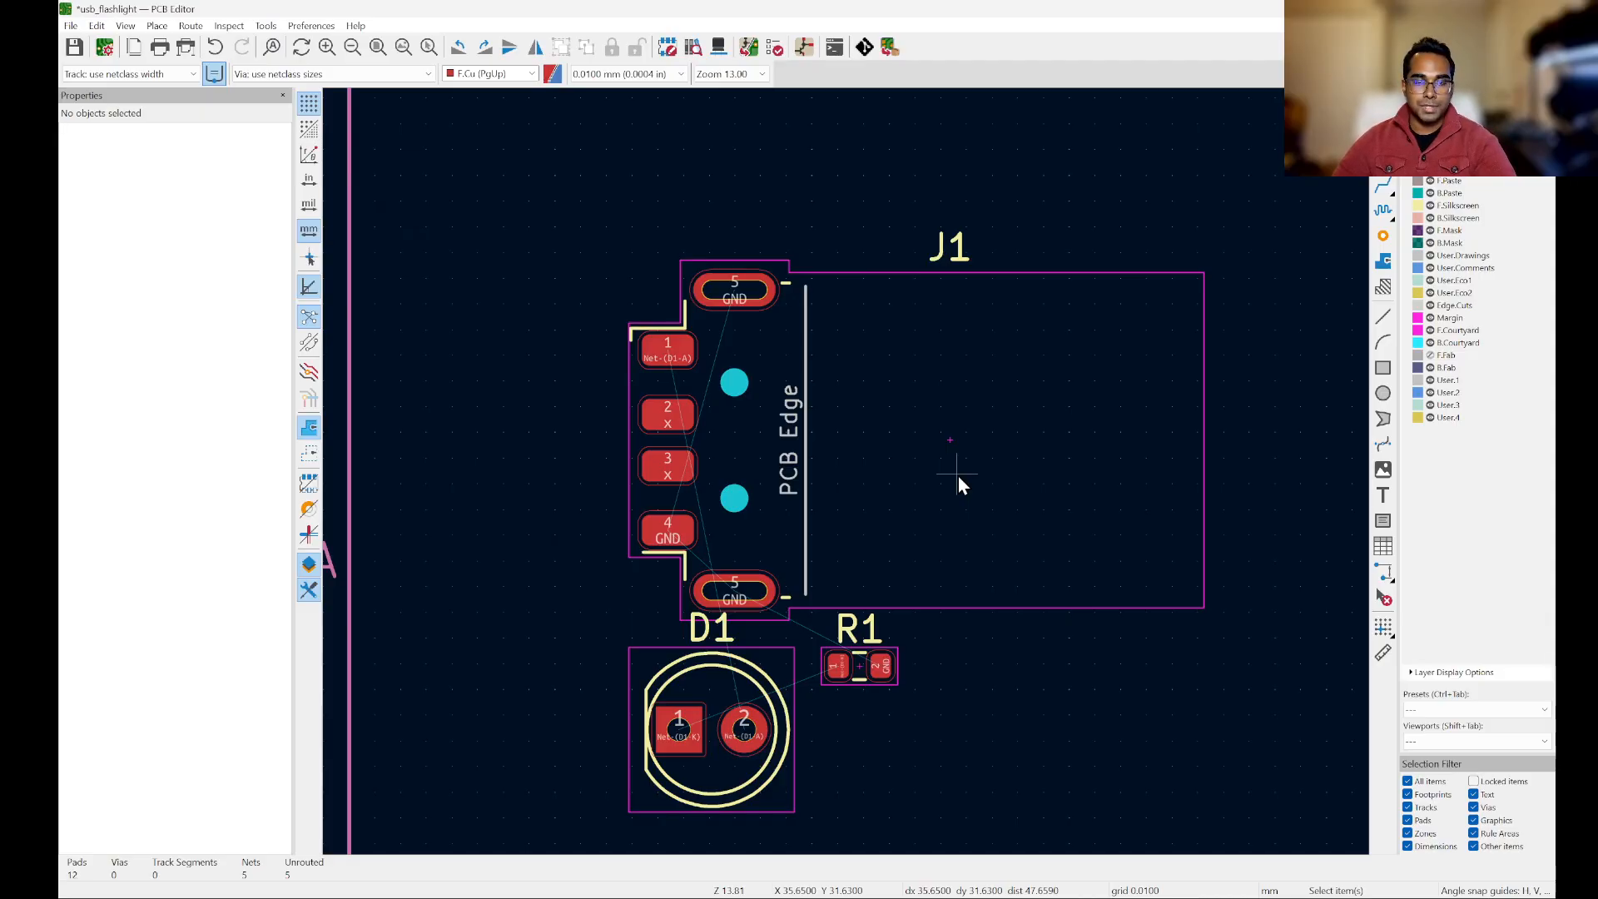
Step: Rotate the J1 footprint by 180° so its pads face right, place it above D1 and R1, and deselect it
click(952, 541)
drag(931, 528, 1056, 457)
scroll(944, 470, down, 3)
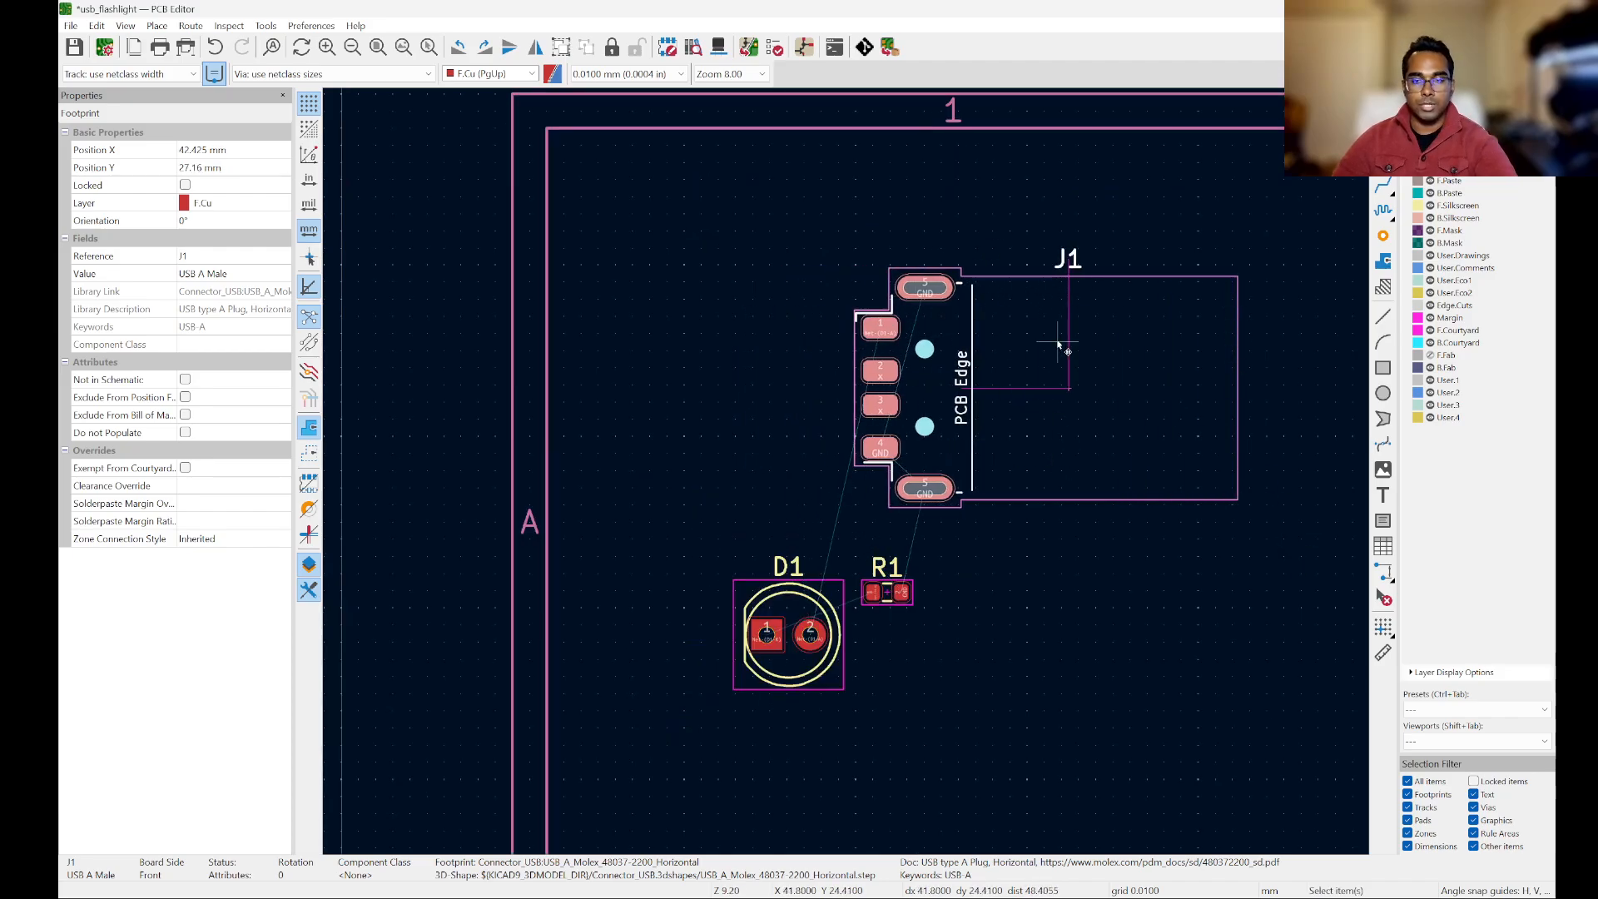
drag(952, 378, 881, 306)
key(r)
key(r)
key(r)
key(r)
key(r)
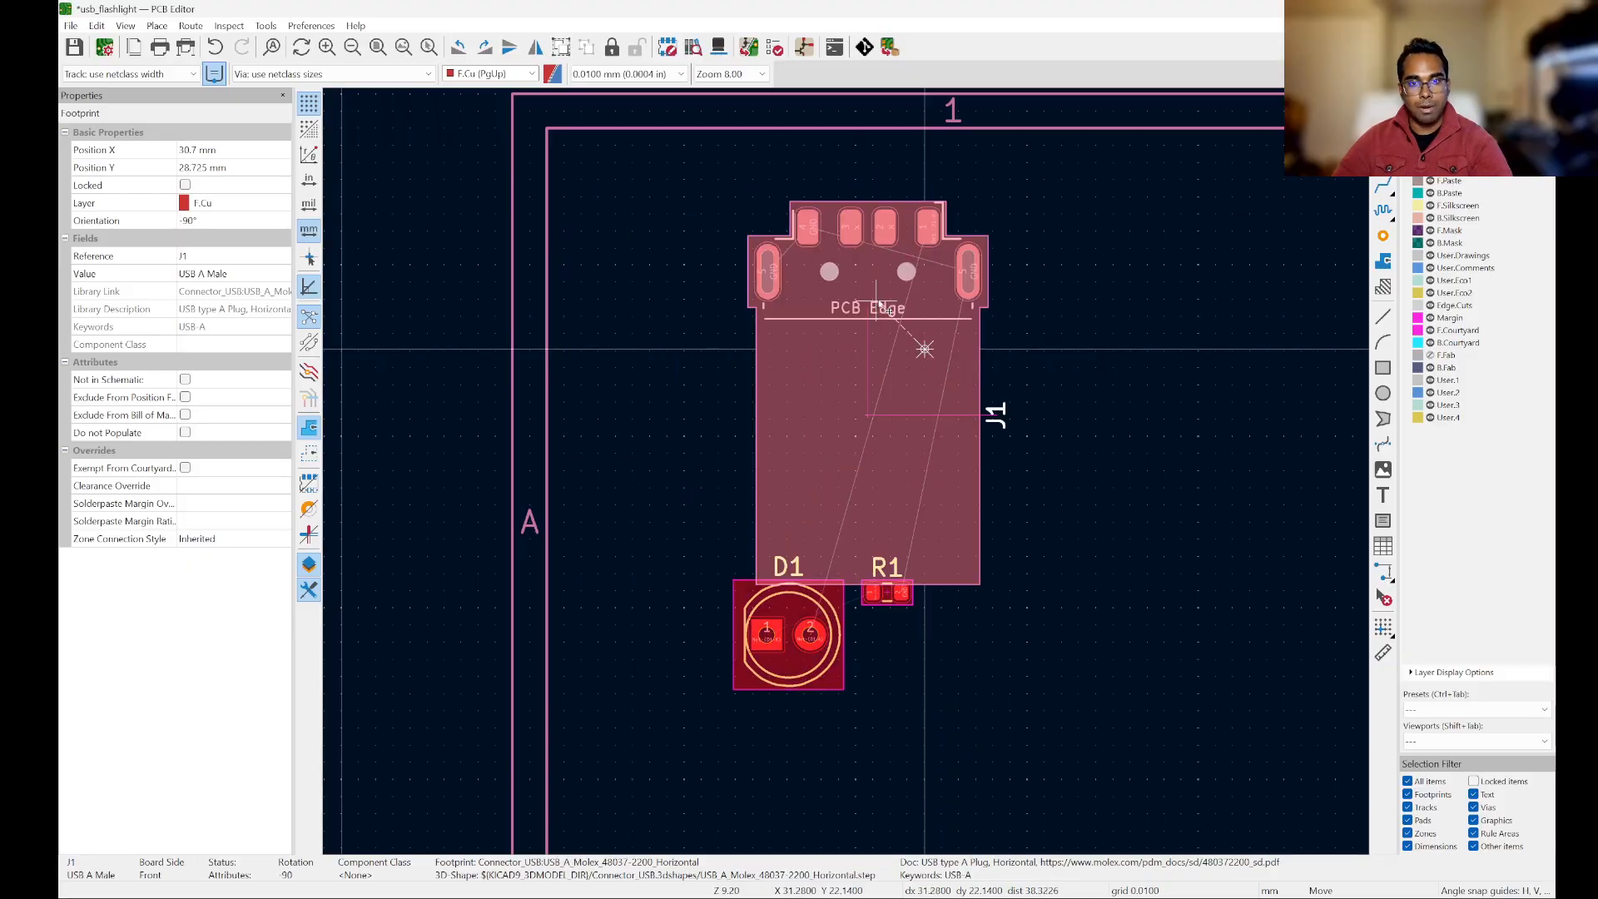
key(r)
key(r)
key(r)
key(r)
key(r)
key(r)
key(r)
key(r)
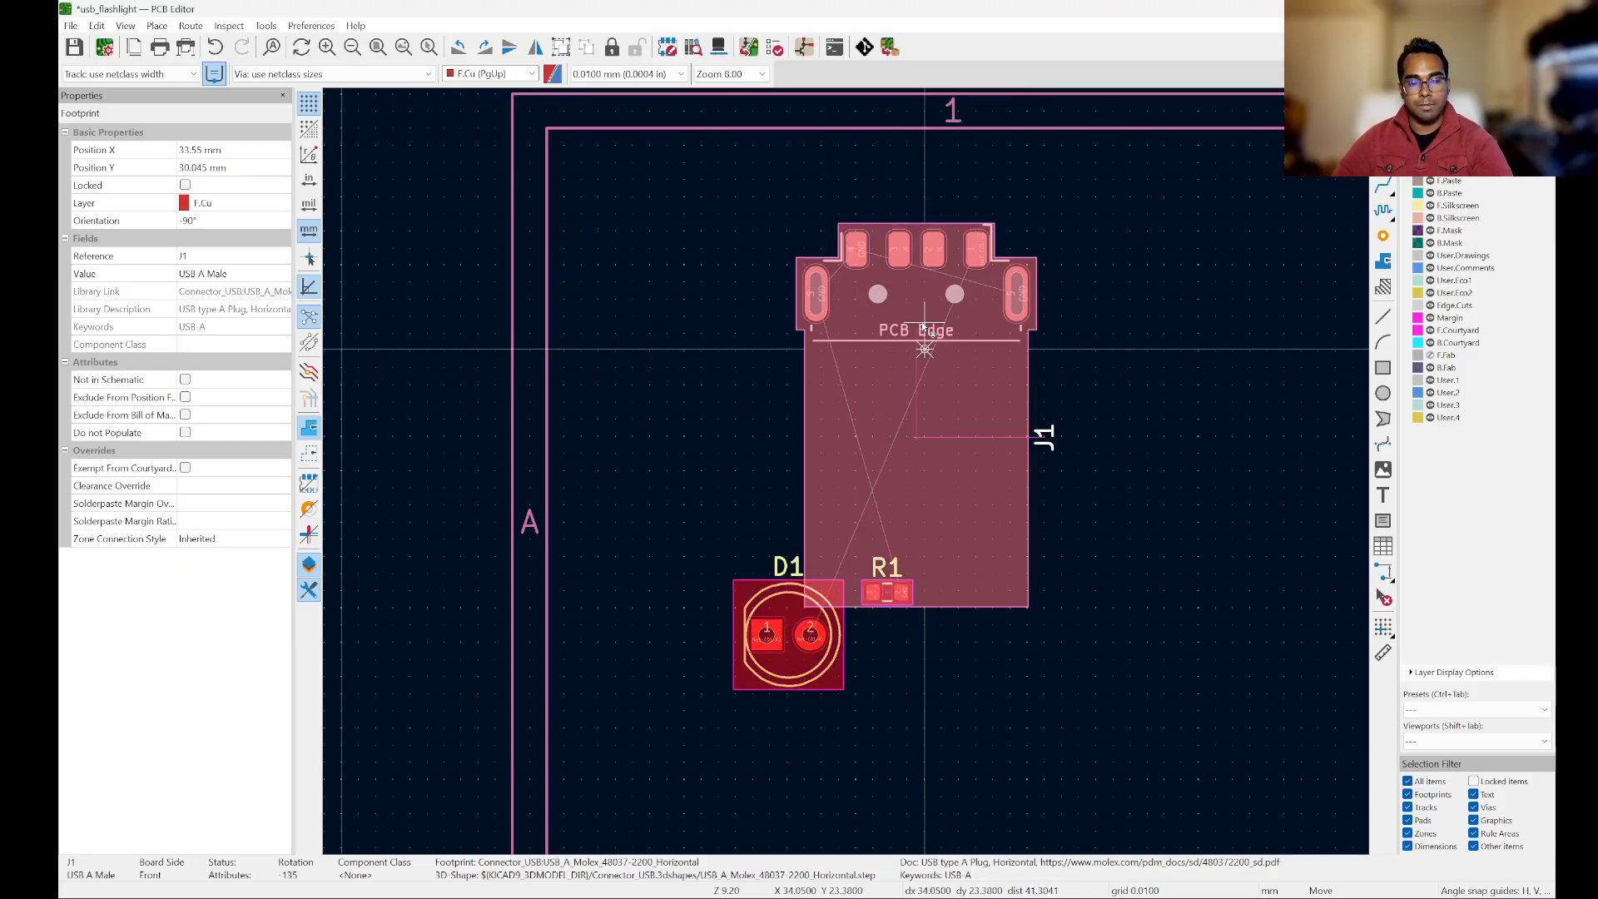
key(r)
key(r)
key(r)
key(r)
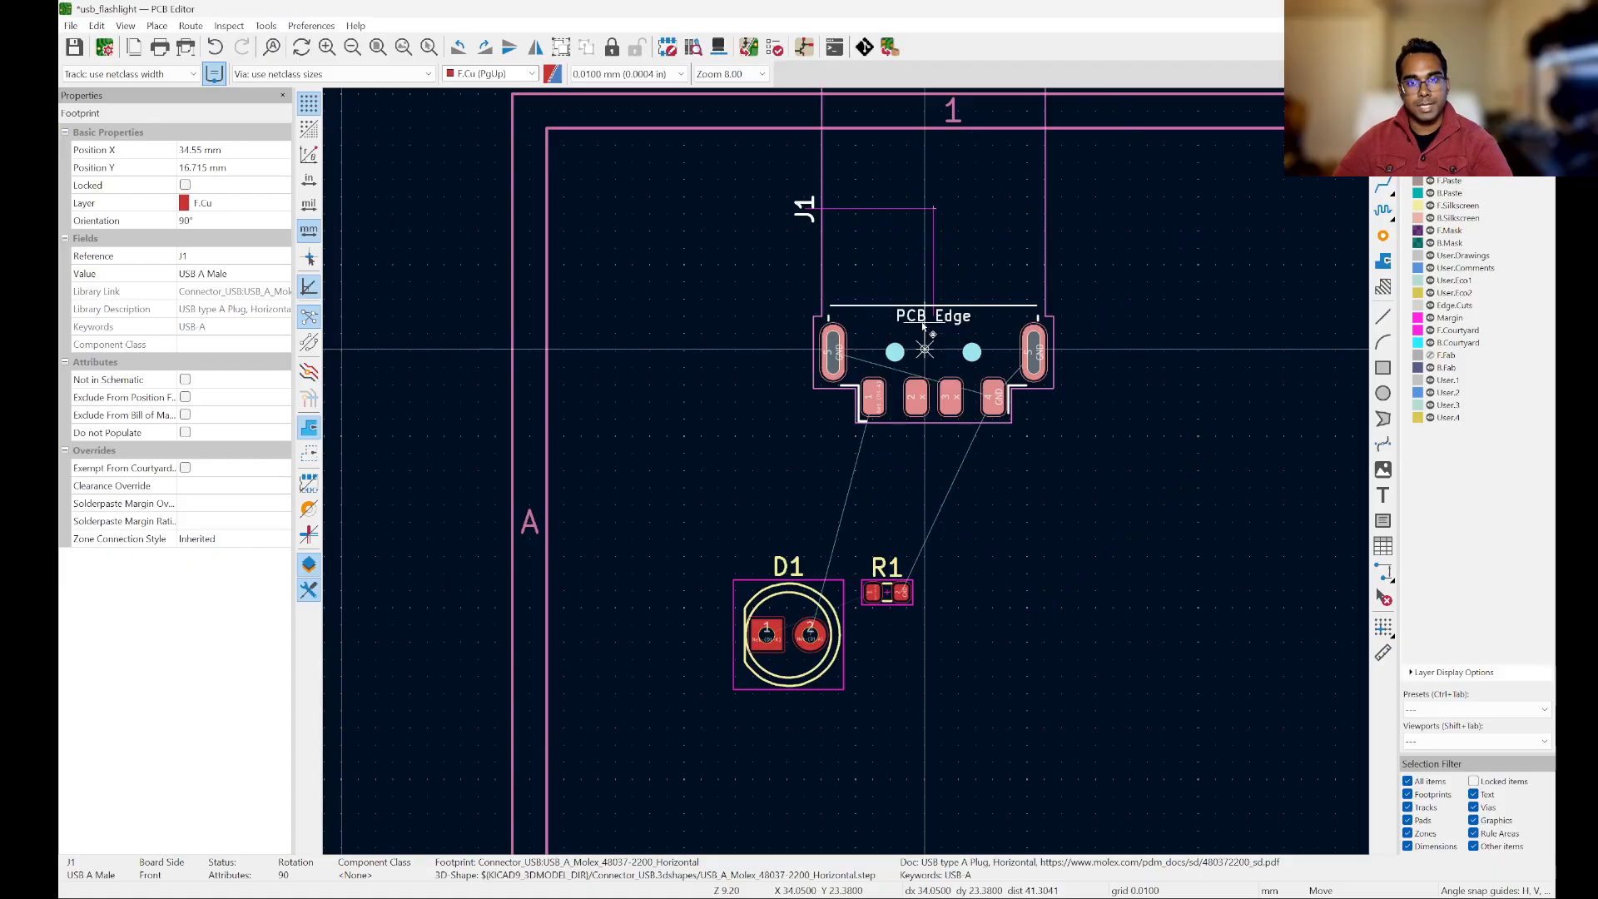
key(r)
key(r)
mouse_move(922, 327)
mouse_down()
mouse_move(858, 279)
mouse_move(934, 345)
mouse_up()
click(1018, 516)
Step: Toggle the User.Drawings layer off and back on to check which J1 markings belong to it
scroll(1040, 433, up, 2)
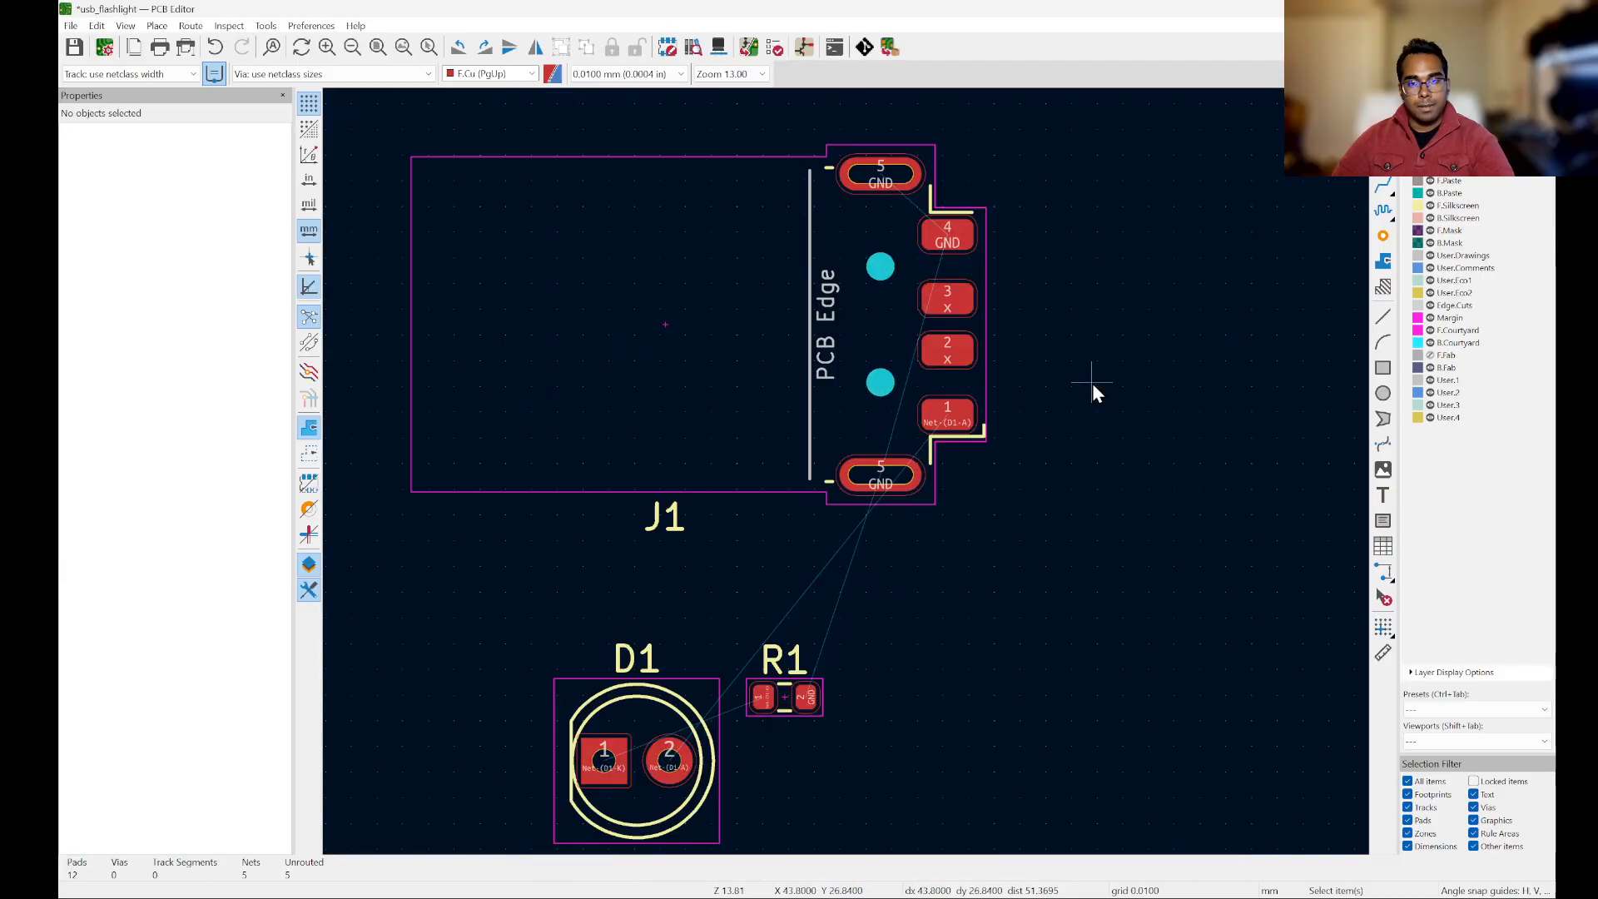
scroll(955, 390, down, 2)
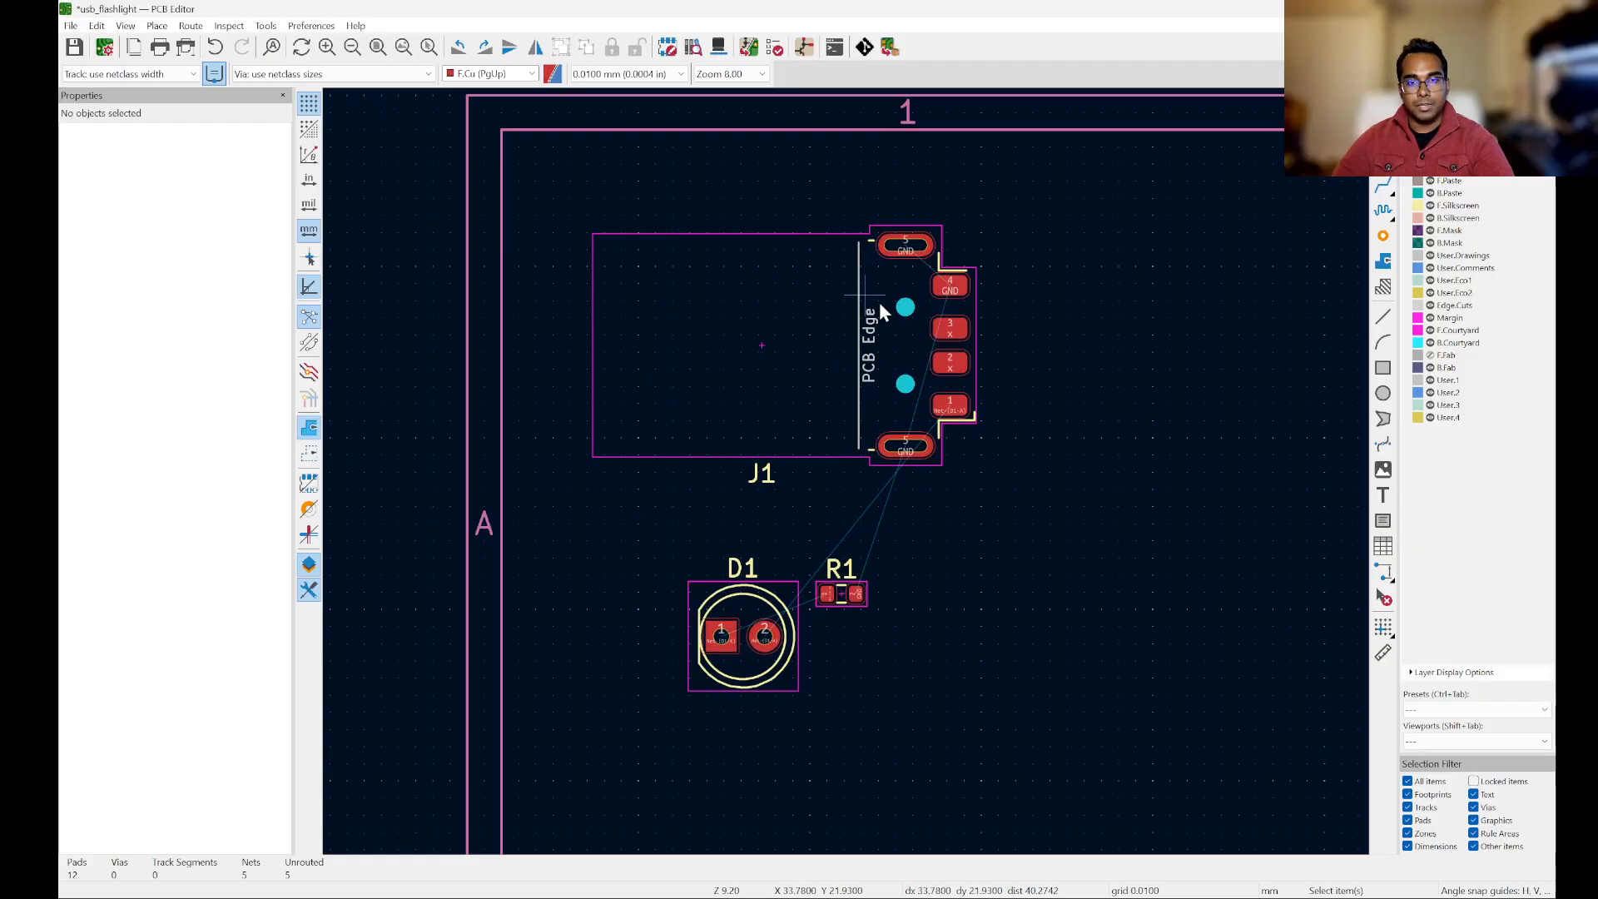
scroll(871, 421, up, 3)
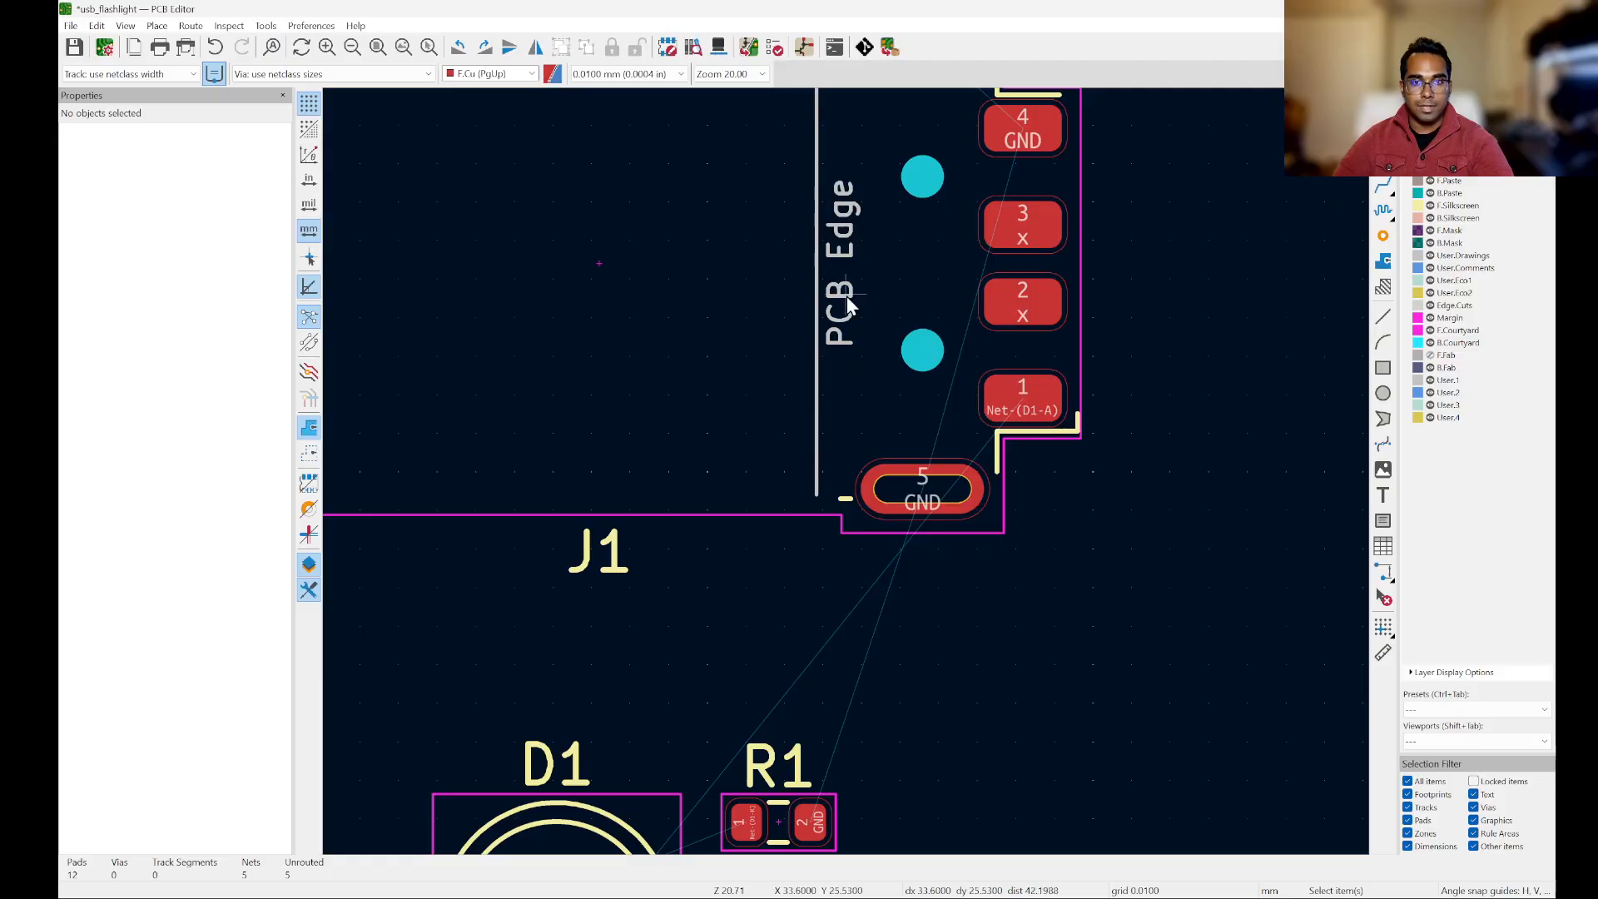
click(1430, 255)
click(1430, 257)
scroll(1199, 439, down, 3)
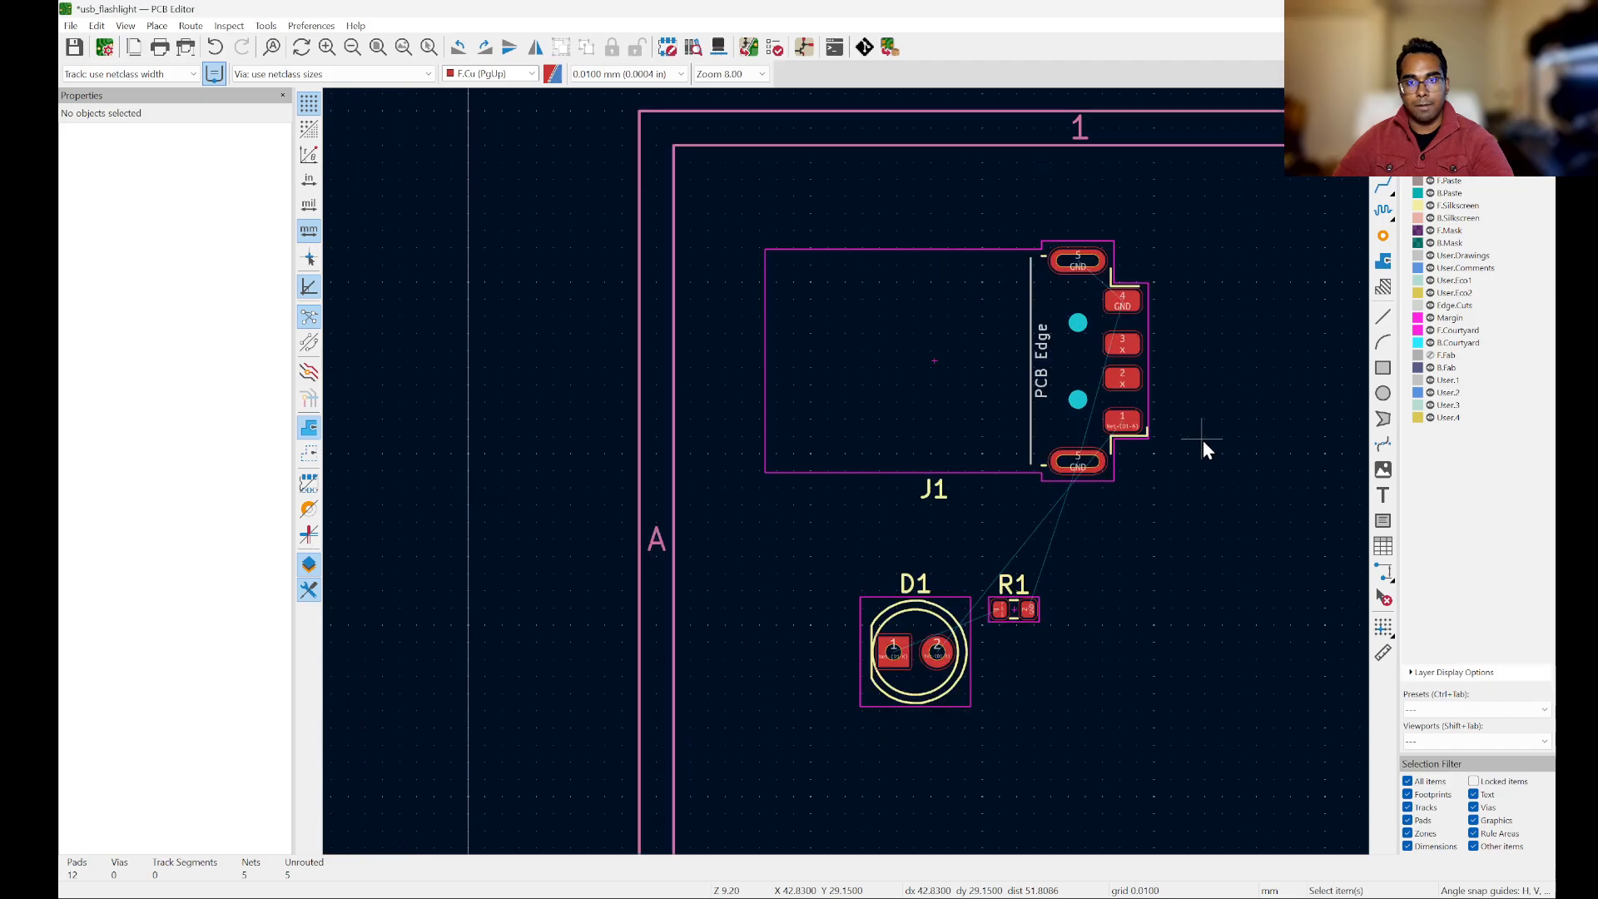
scroll(1045, 302, up, 2)
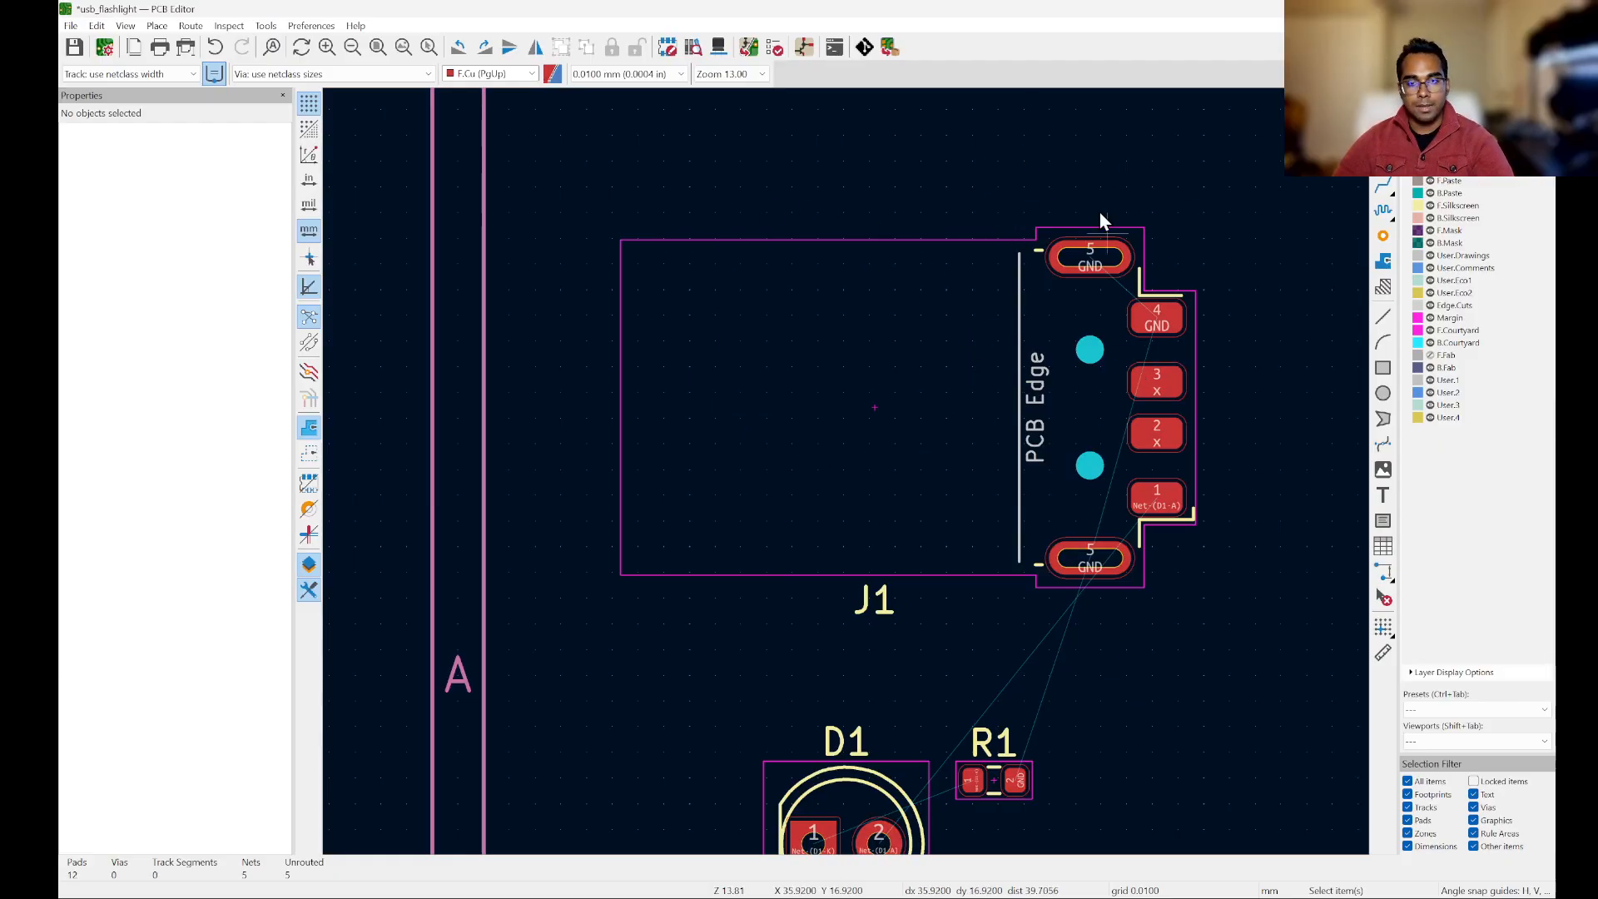
Step: Move the J1 reference text from below the connector to just above its pad 4, beside the upper shield pad, and deselect it
scroll(884, 363, down, 2)
scroll(1147, 491, up, 2)
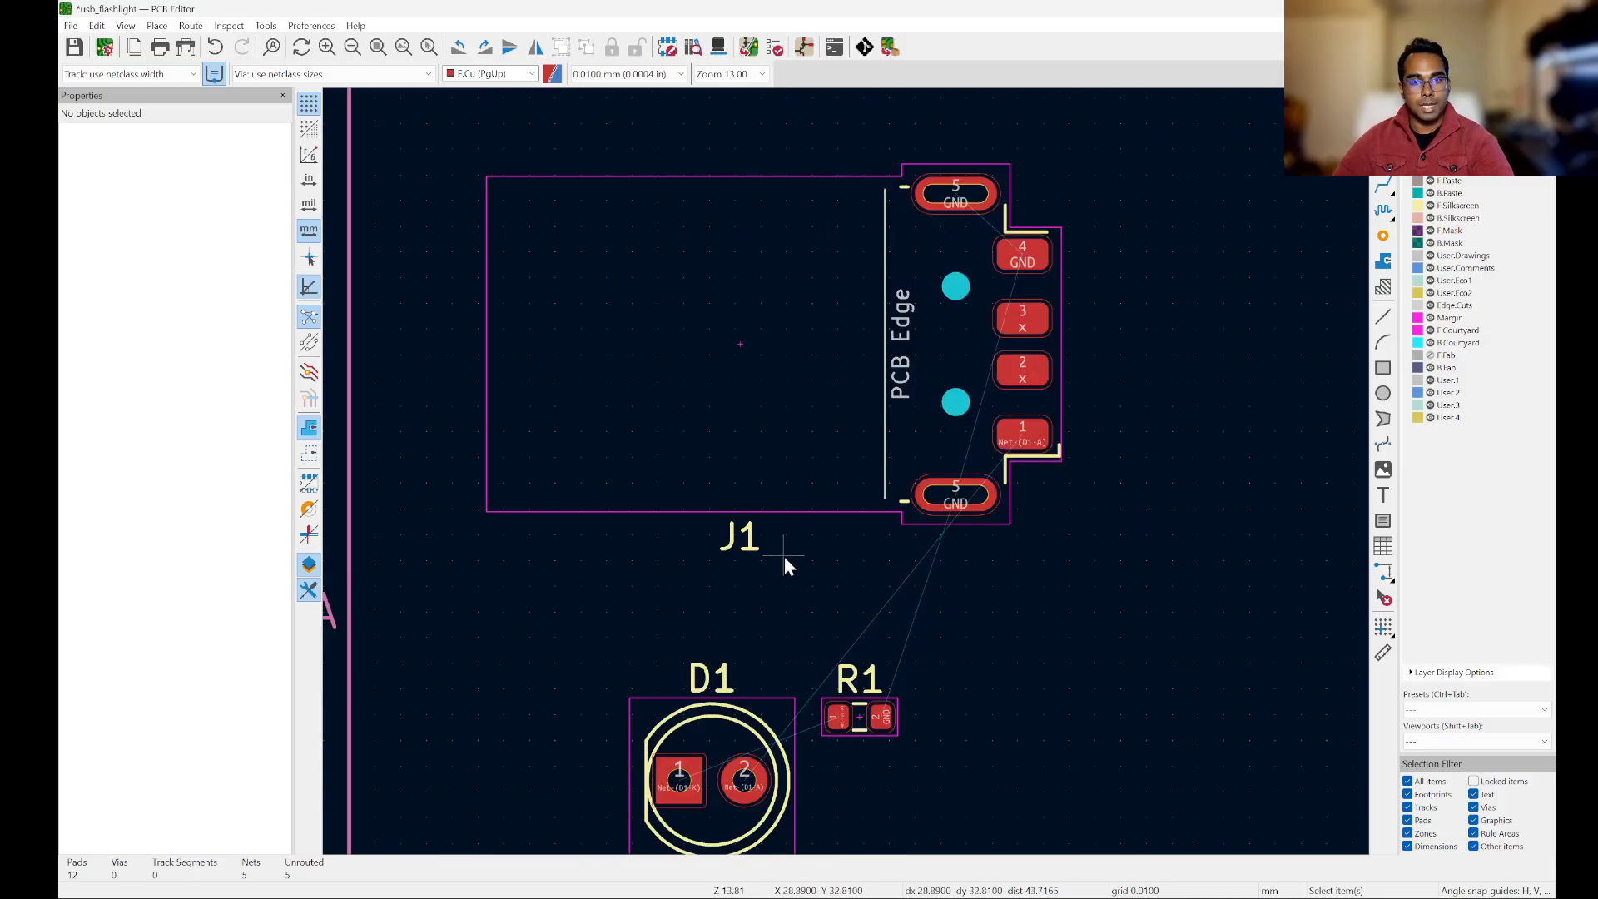
click(753, 547)
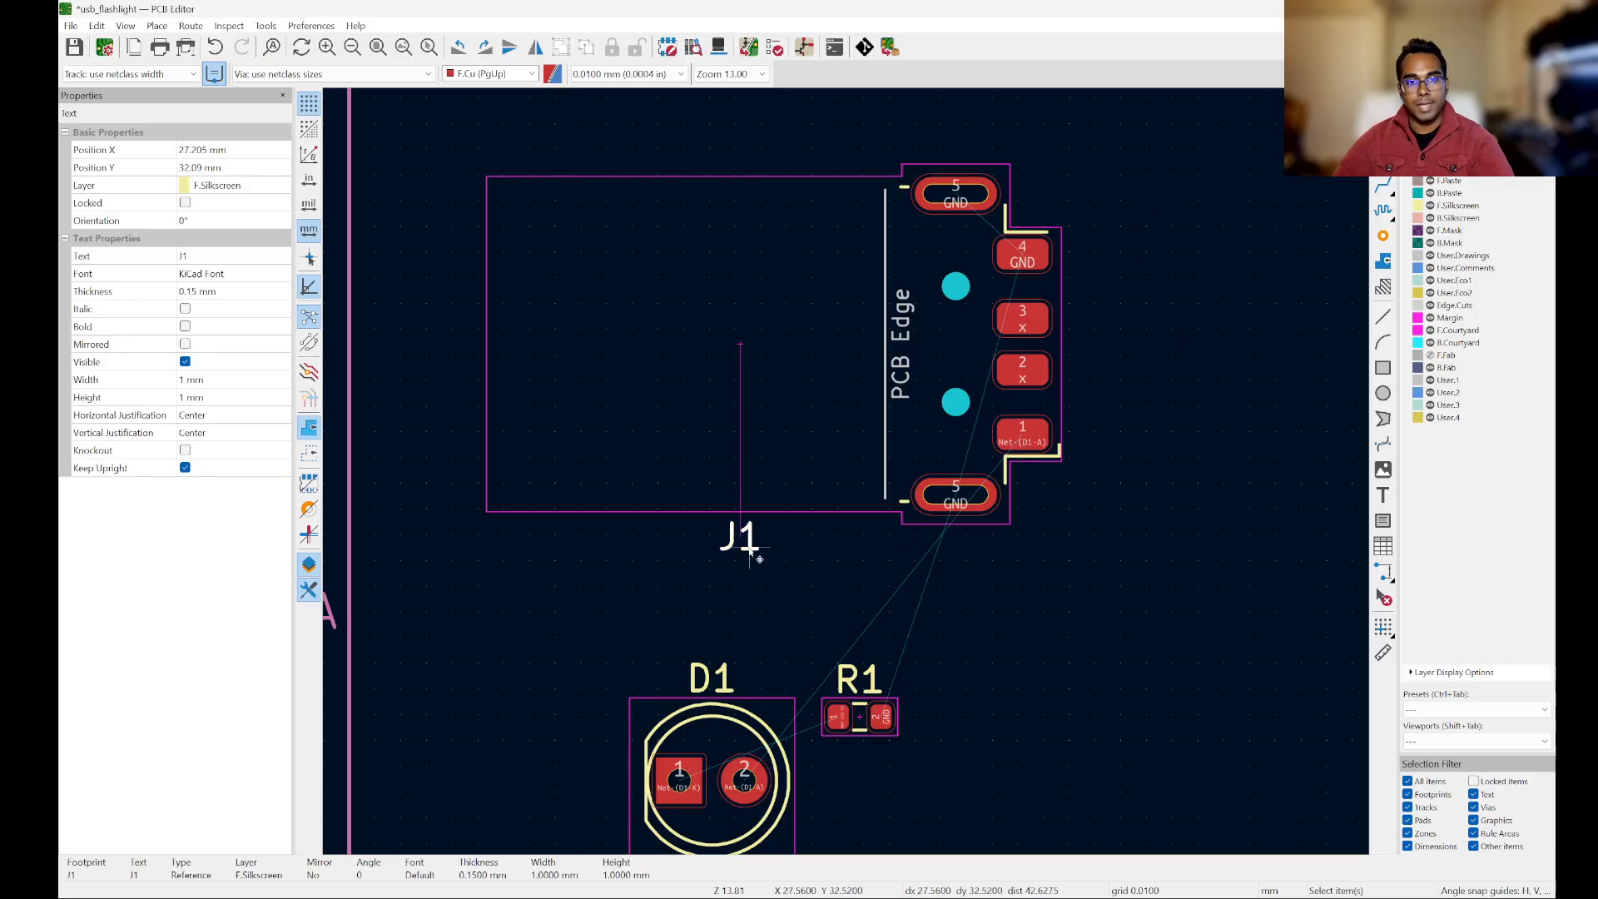
drag(752, 552, 1053, 216)
click(1152, 536)
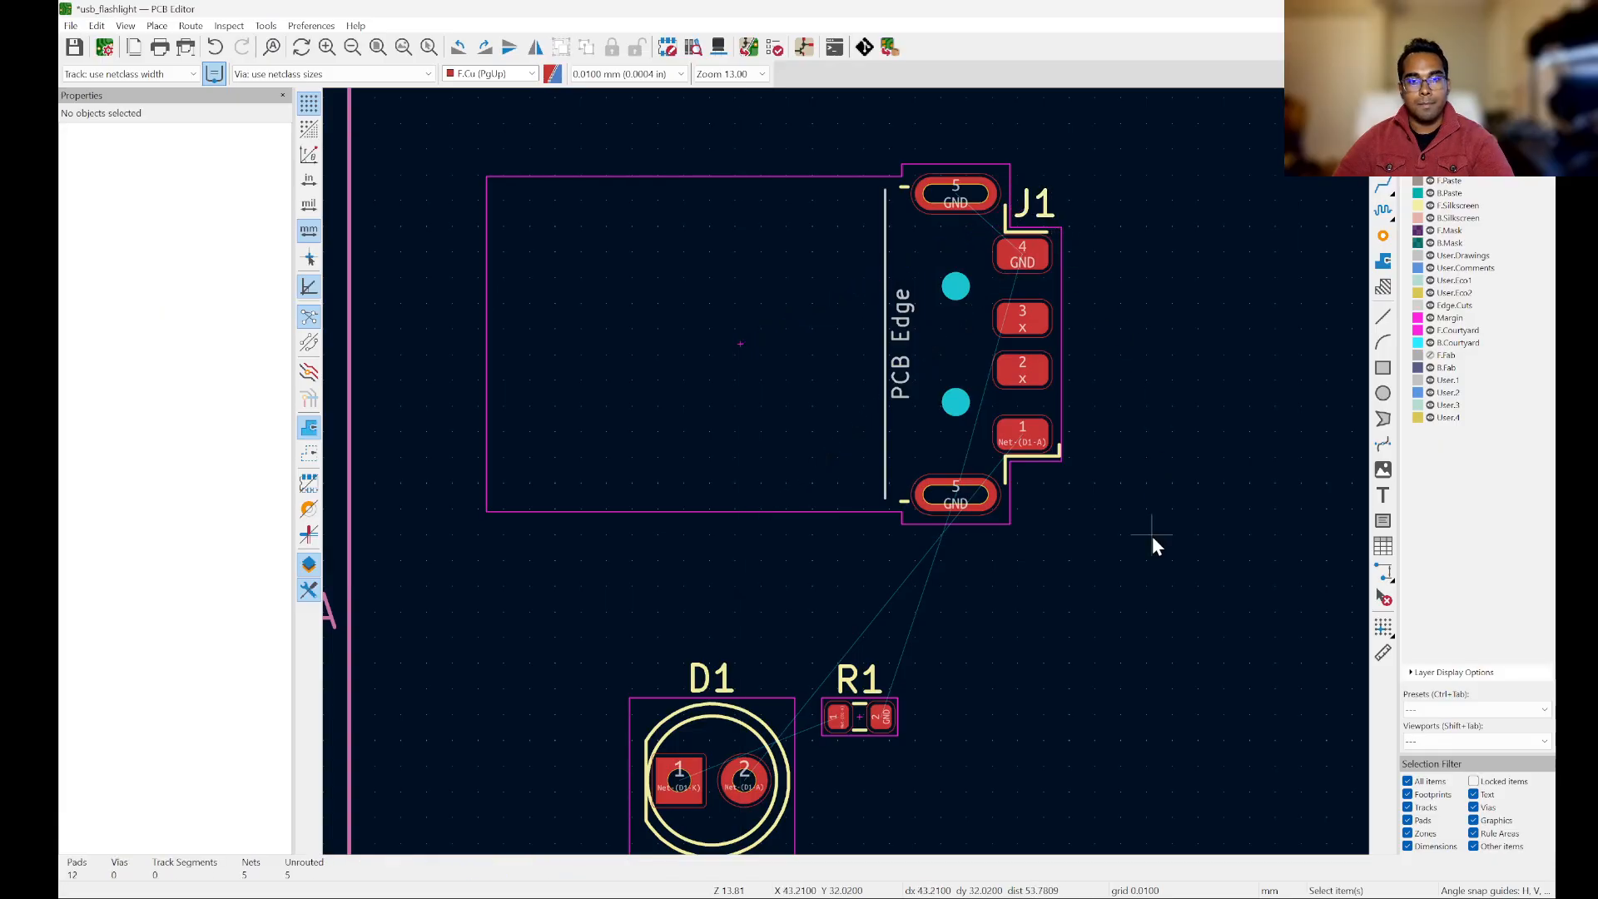
Step: Move resistor R1 away from D1 to below J1's pads, at about X 38.4 mm, Y 38.6 mm, and deselect it
scroll(856, 261, down, 3)
scroll(855, 262, up, 2)
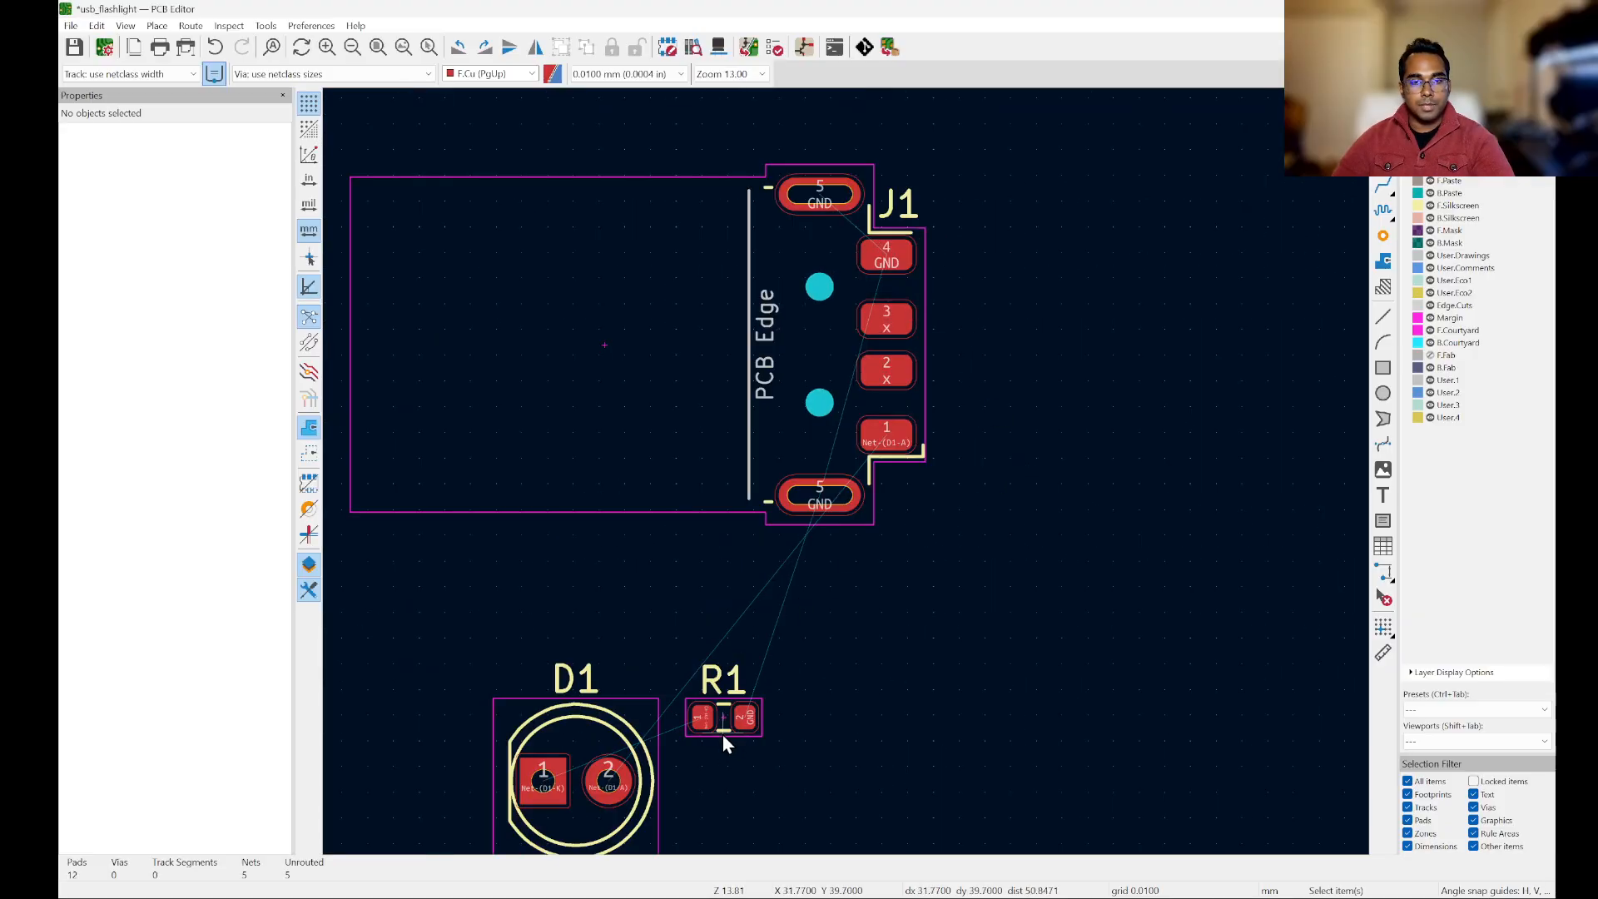
drag(721, 732, 903, 721)
scroll(905, 726, up, 5)
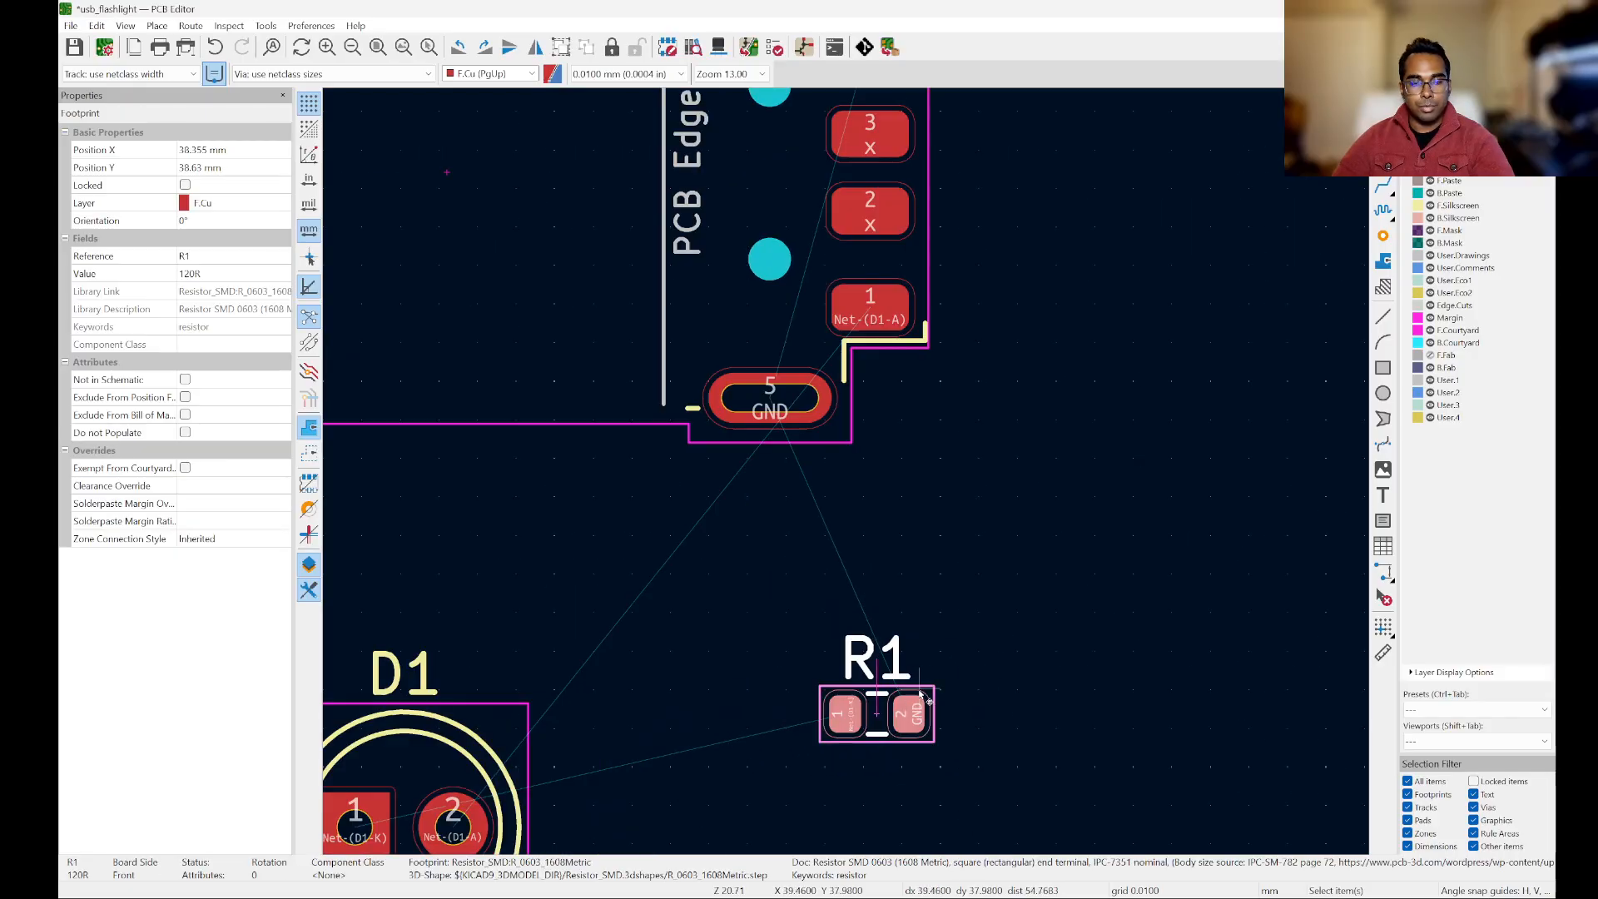
scroll(905, 726, down, 3)
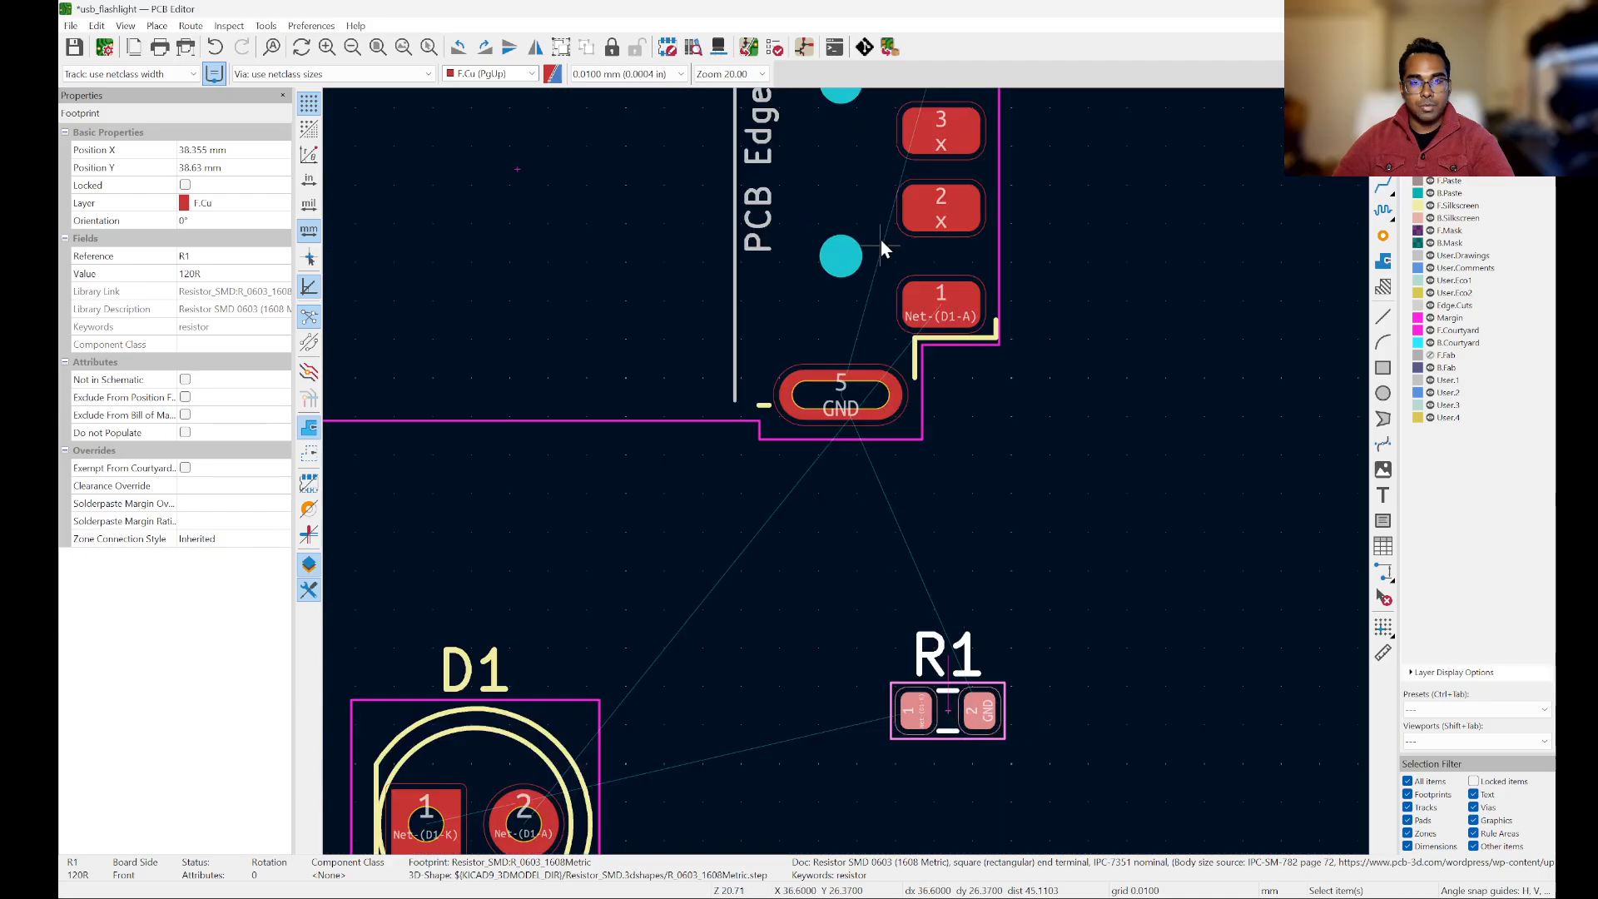
click(1088, 503)
scroll(1089, 503, down, 3)
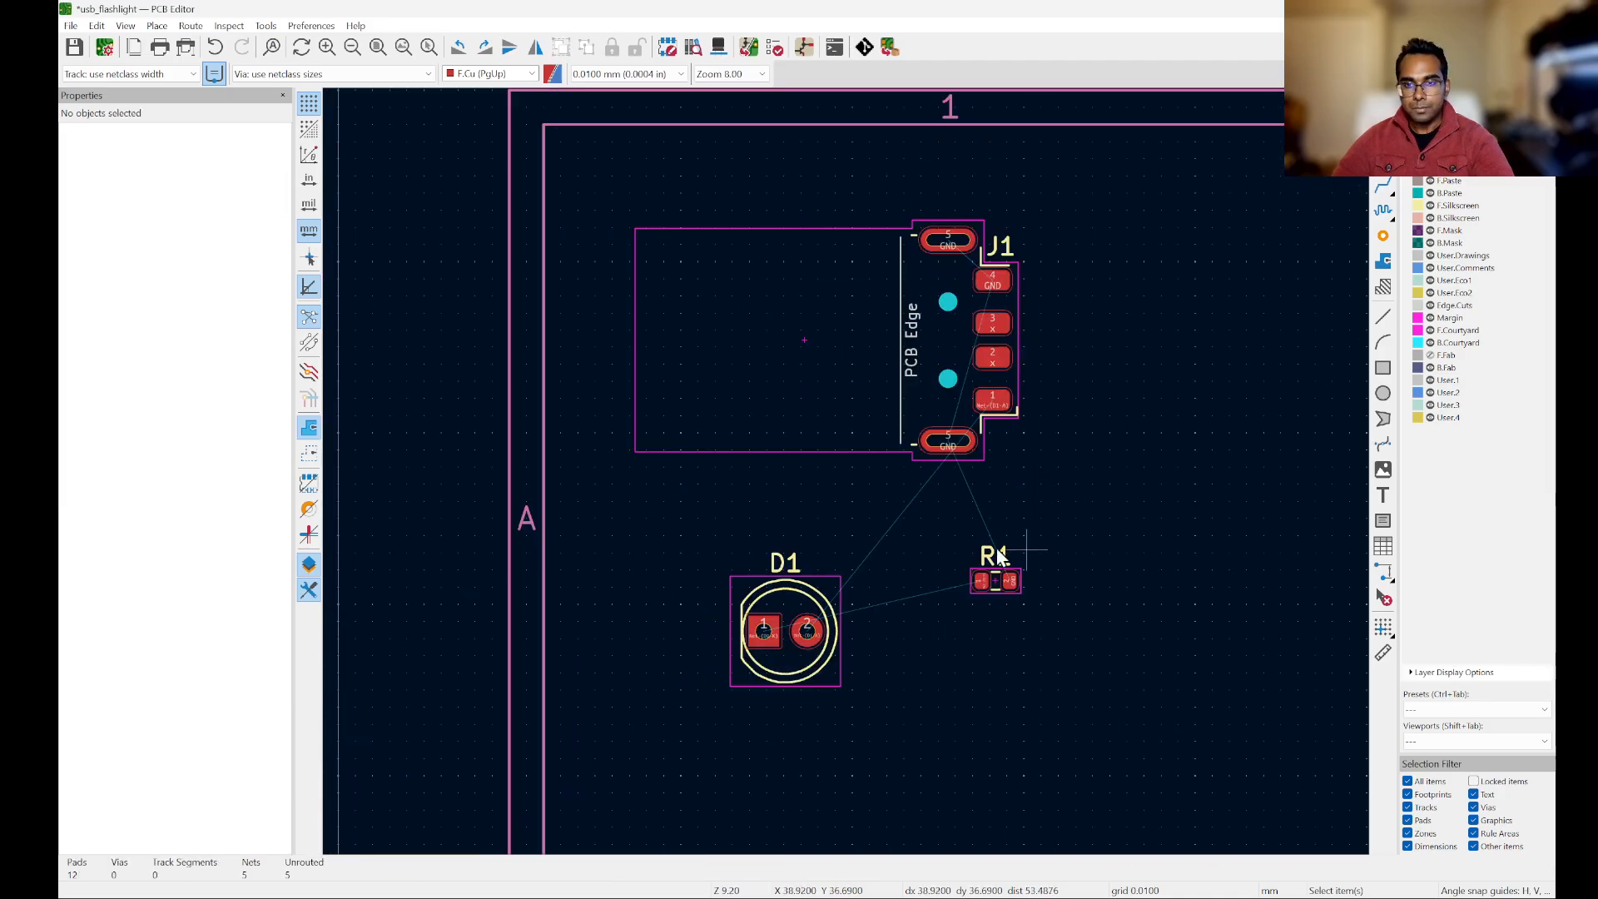
Step: Compare R1's pads and ratsnest lines with its LED and GND connections in the Schematic Editor, and return to the PCB Editor
scroll(1025, 571, up, 3)
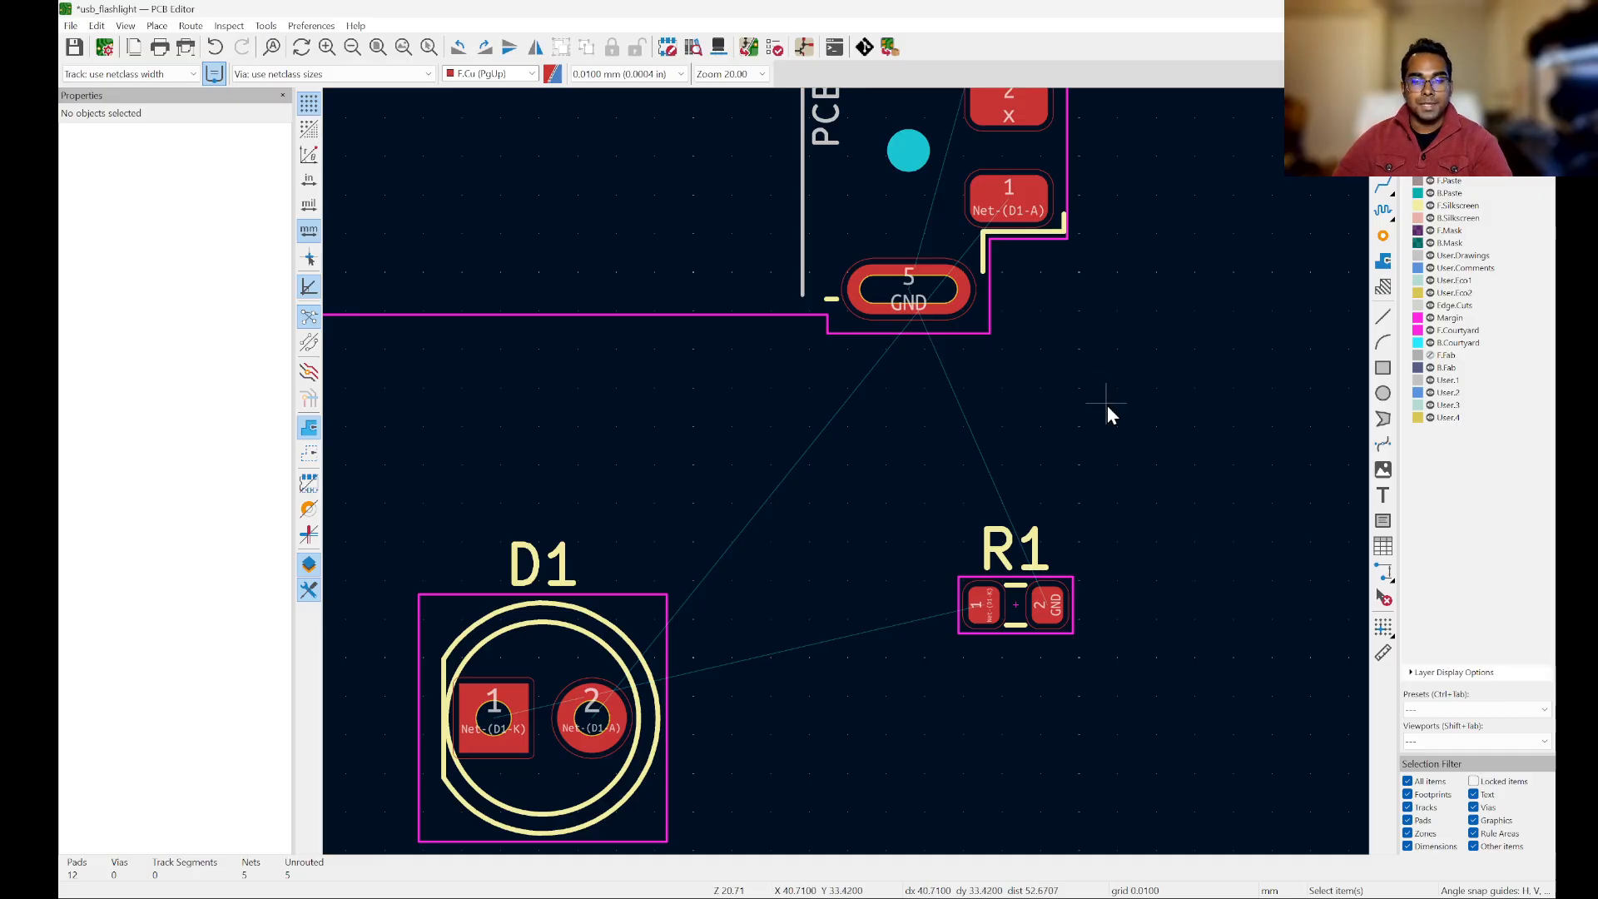
scroll(1135, 609, down, 2)
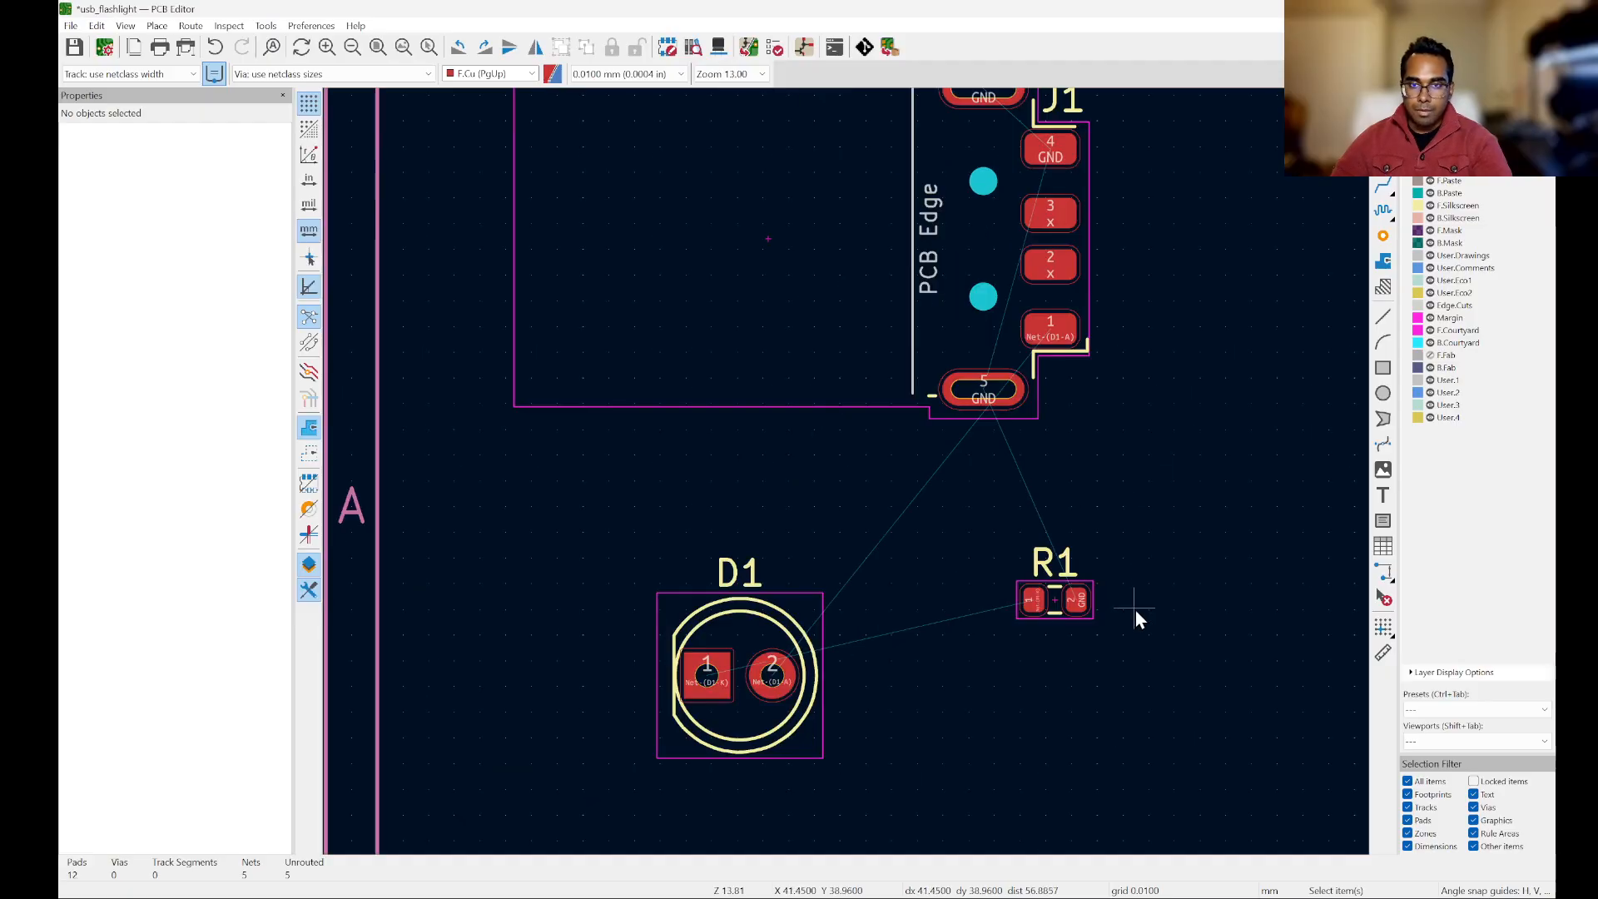
scroll(1140, 610, up, 2)
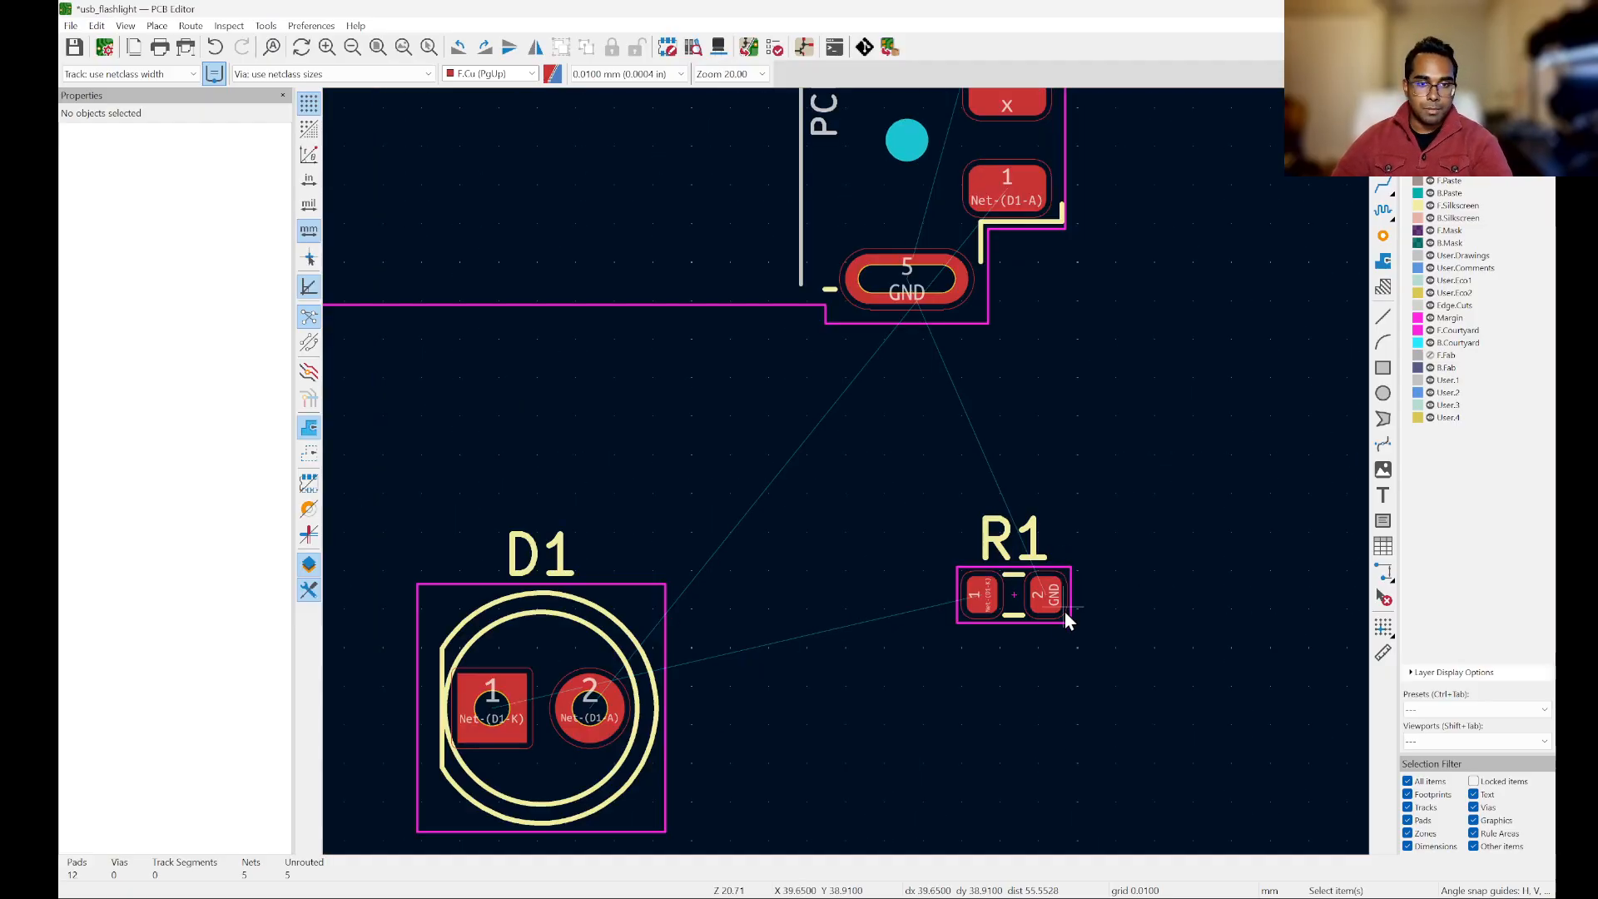
scroll(1062, 621, up, 2)
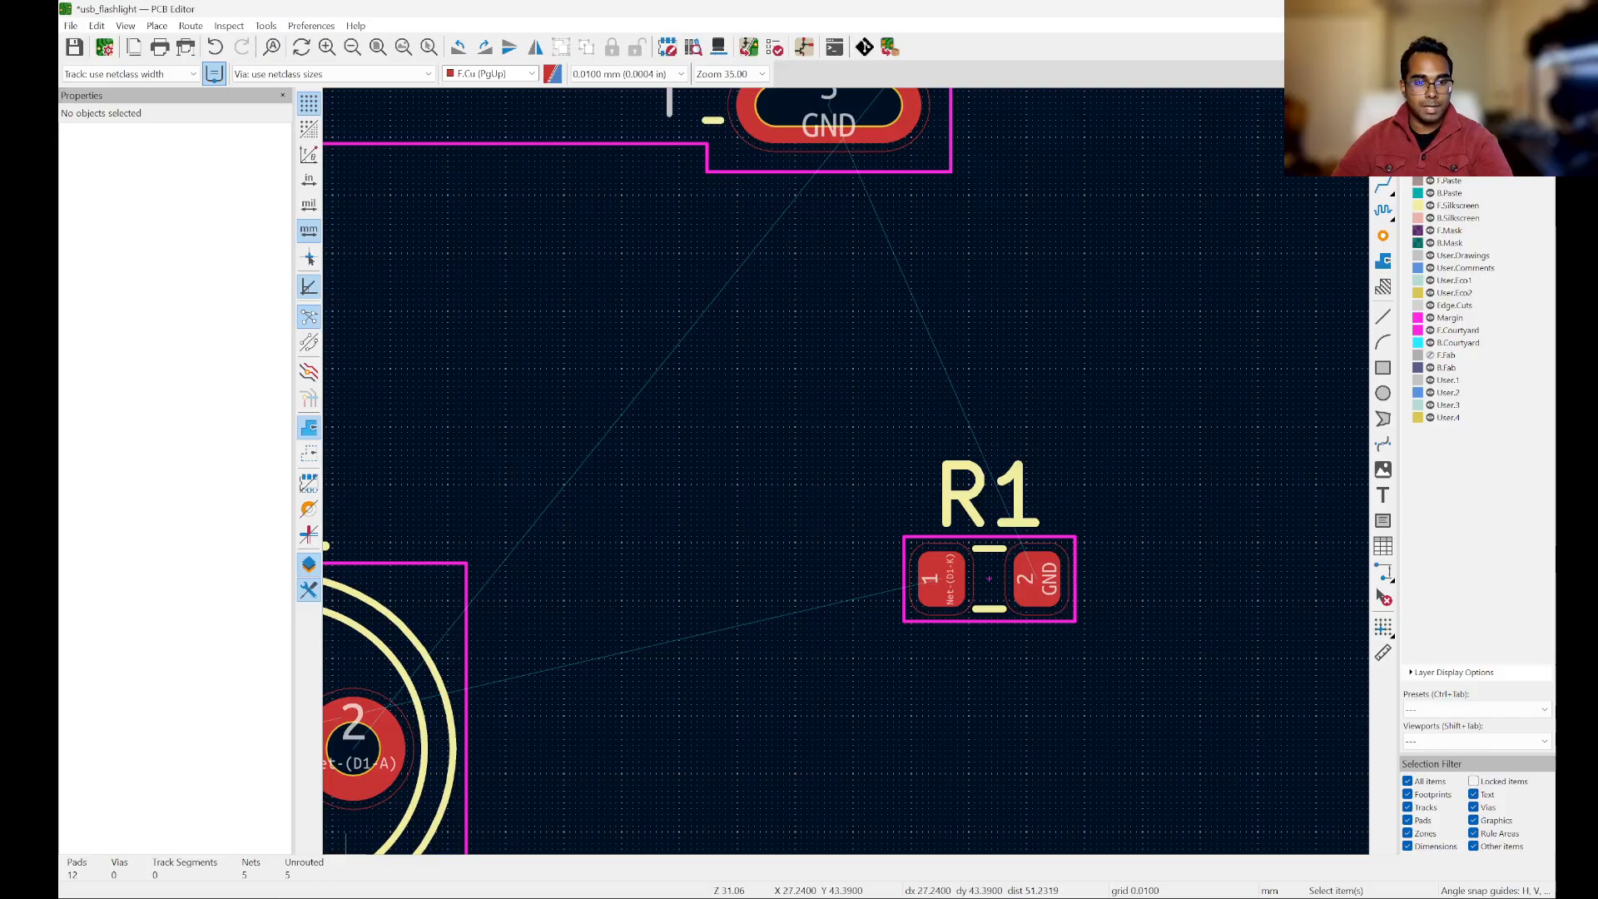
click(332, 841)
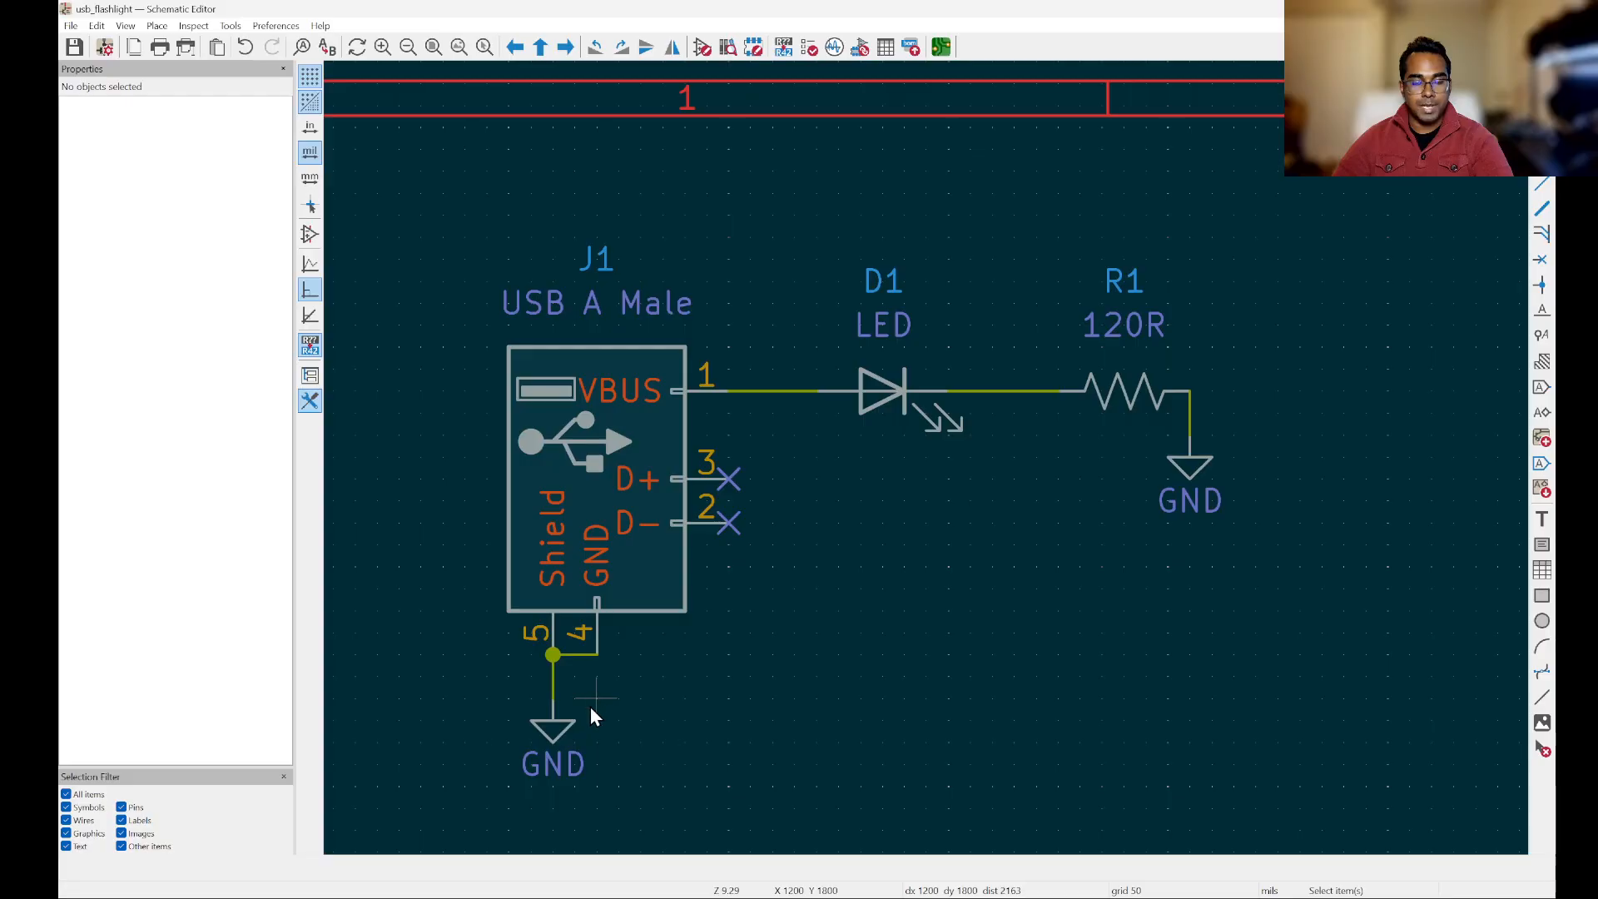
scroll(1198, 400, up, 2)
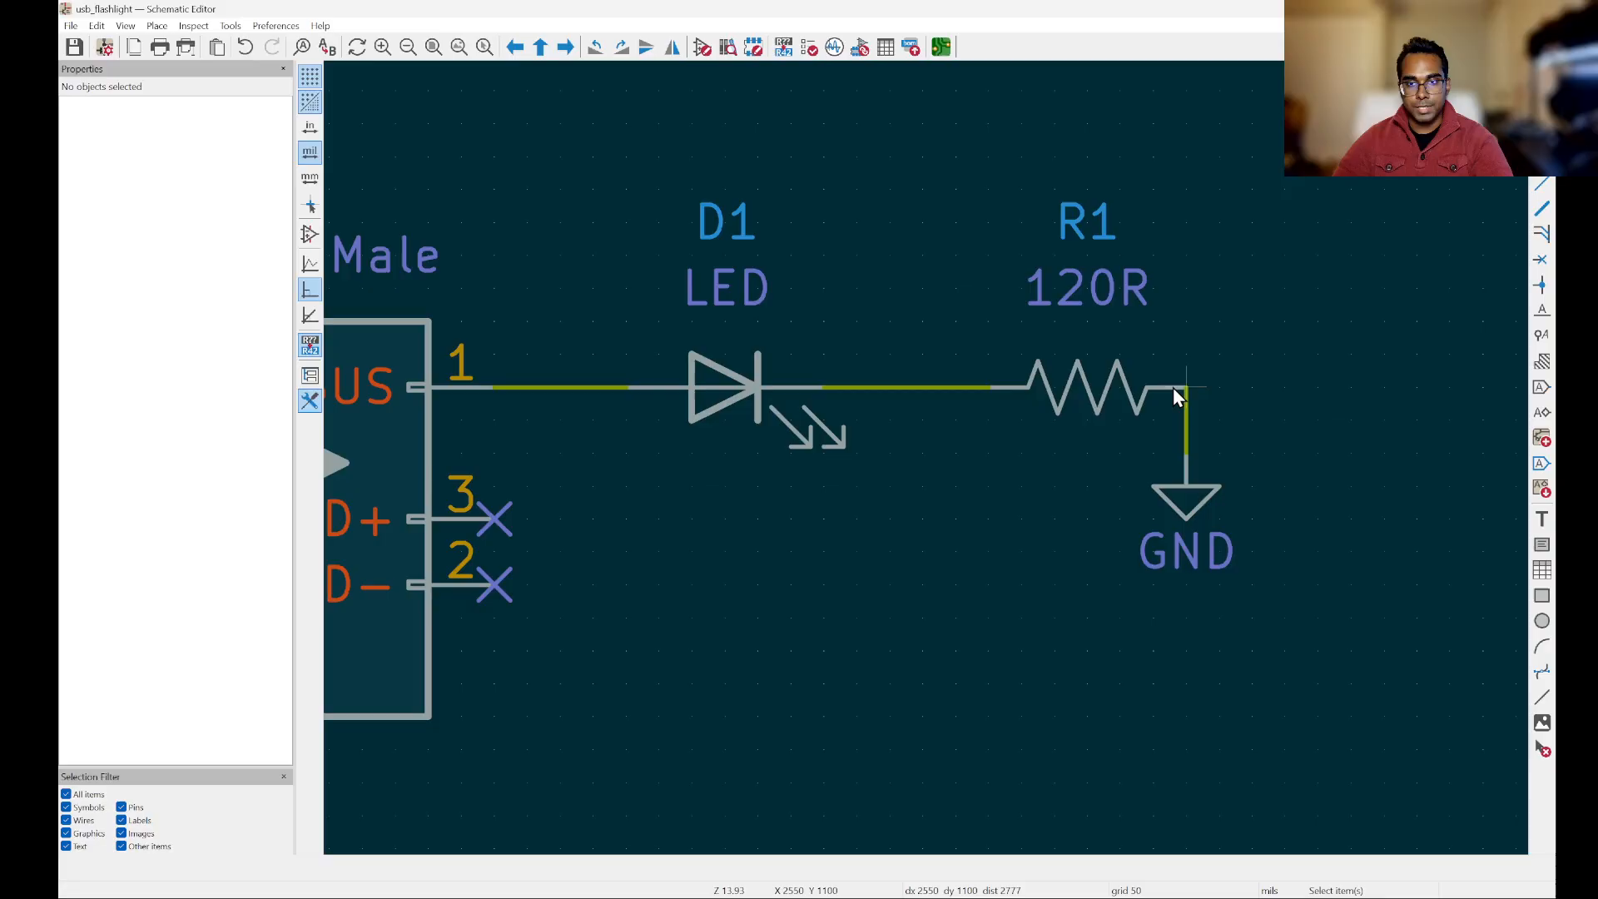
key(alt+Tab)
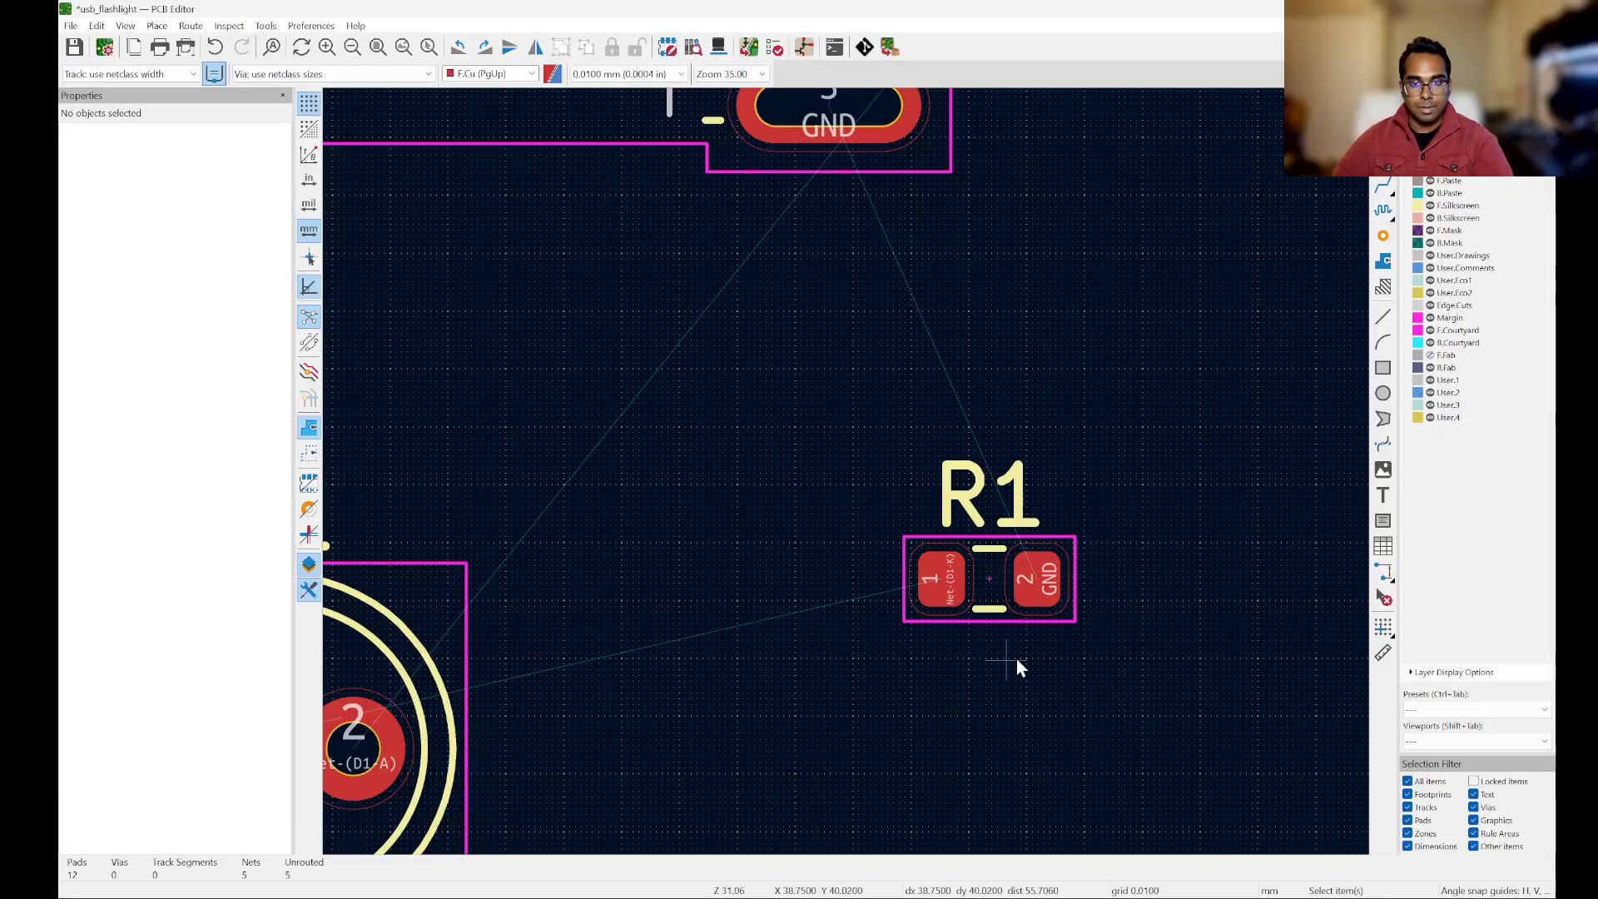
scroll(1171, 668, down, 1)
scroll(1101, 586, up, 1)
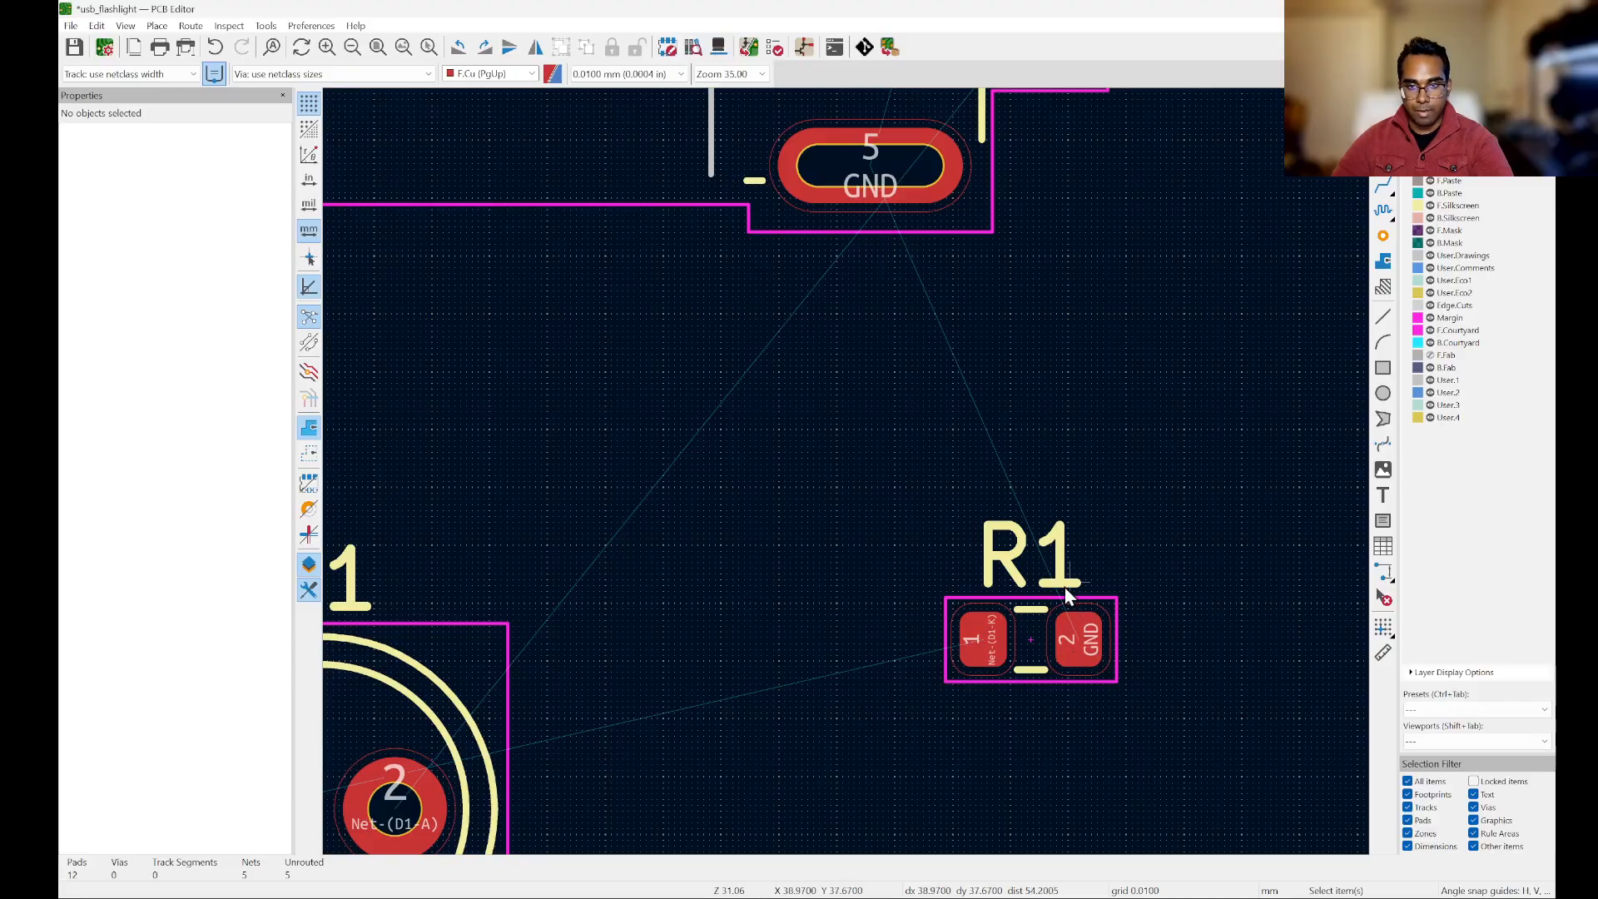
Step: Compare J1's GND pads 4 and 5 with the connector's ground and shield pins in the Schematic Editor, and return to the PCB Editor
scroll(770, 649, down, 4)
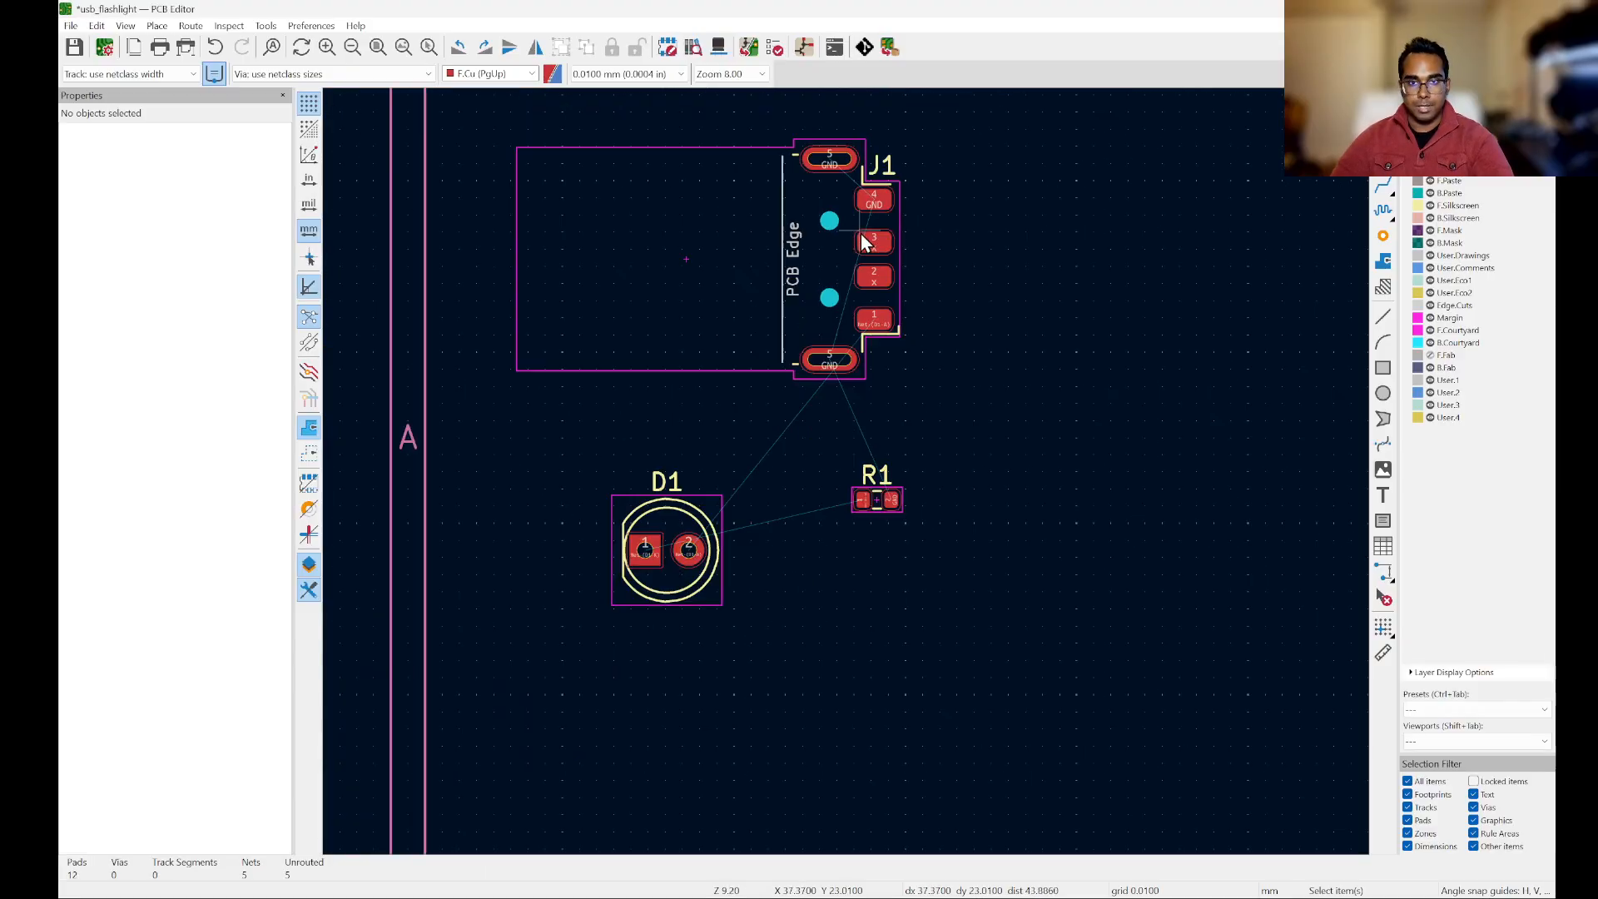
scroll(828, 142, up, 3)
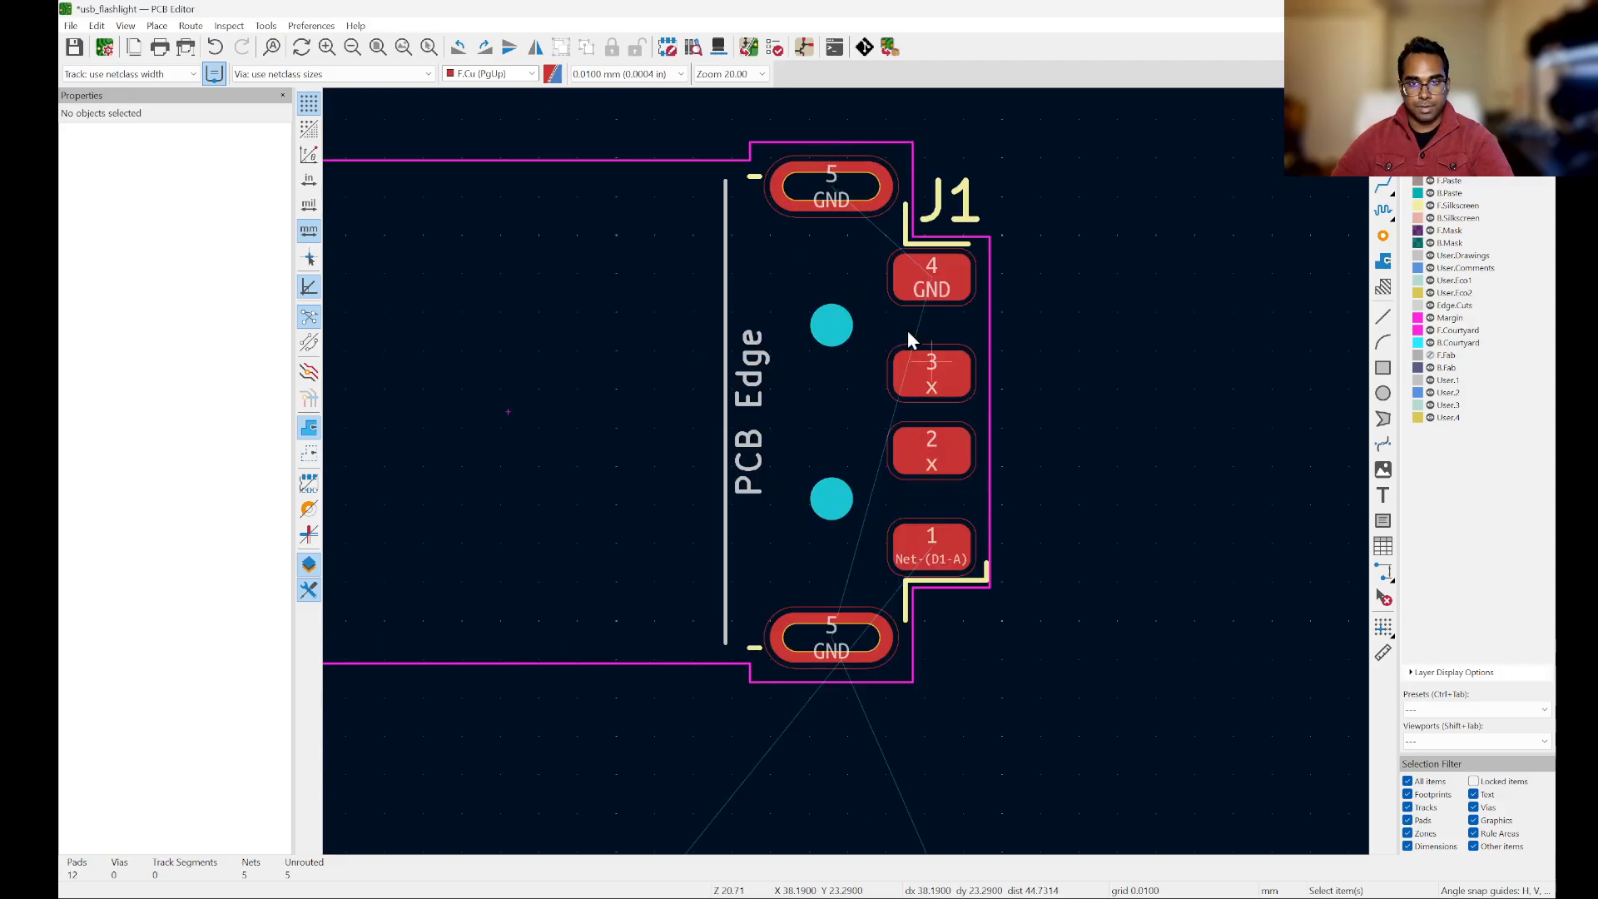
scroll(997, 293, up, 3)
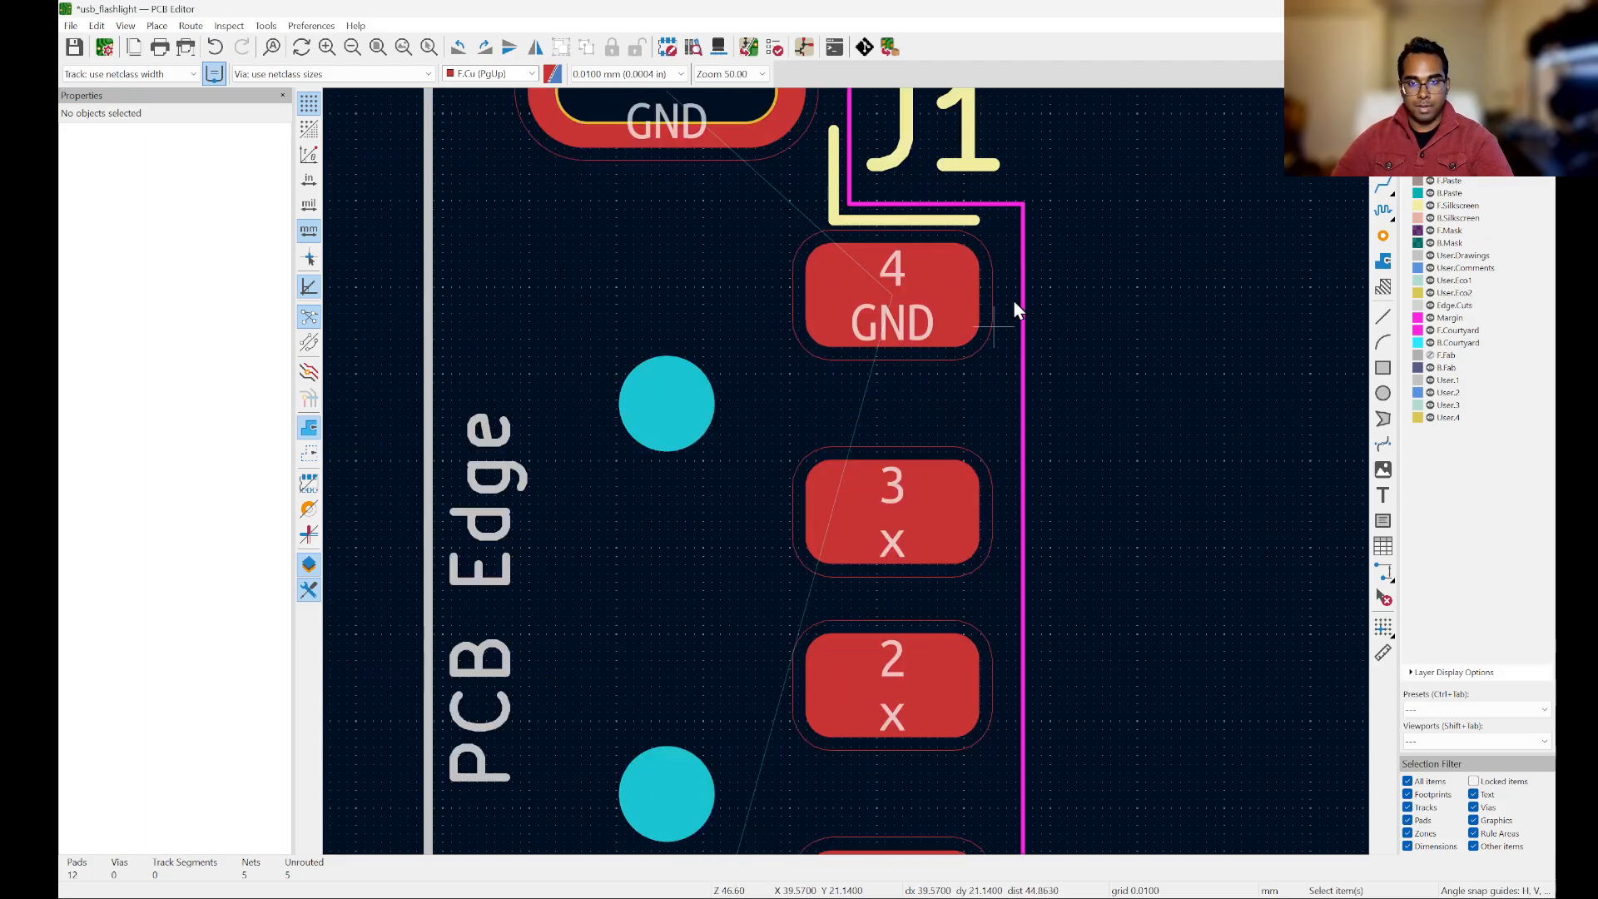
scroll(935, 258, down, 2)
key(alt+Tab)
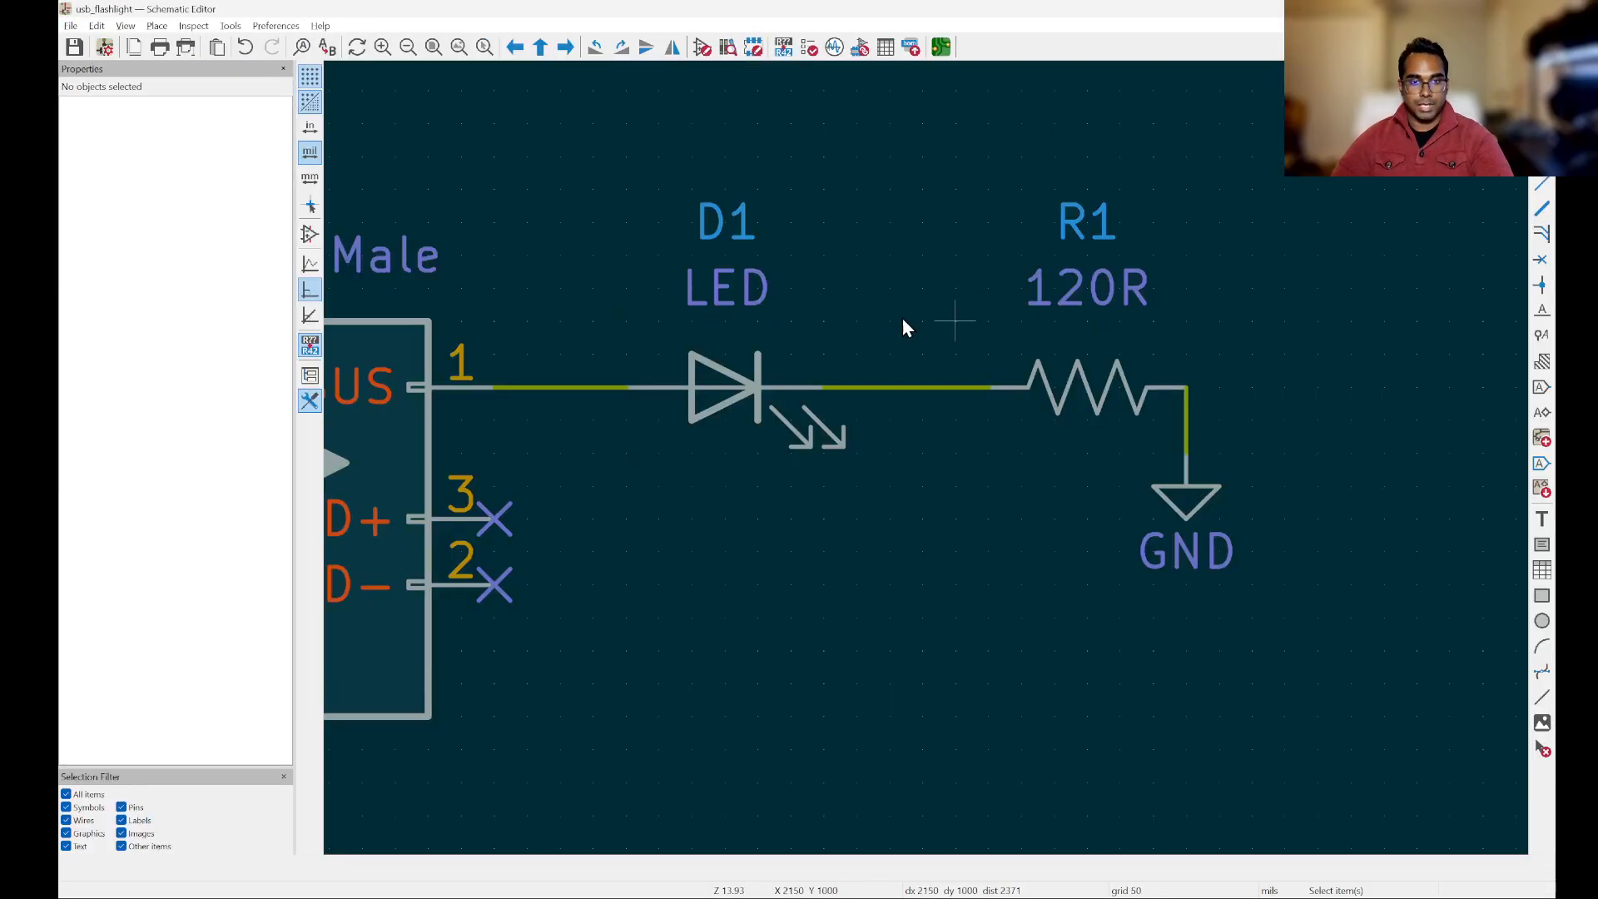
middle_drag(857, 621, 990, 489)
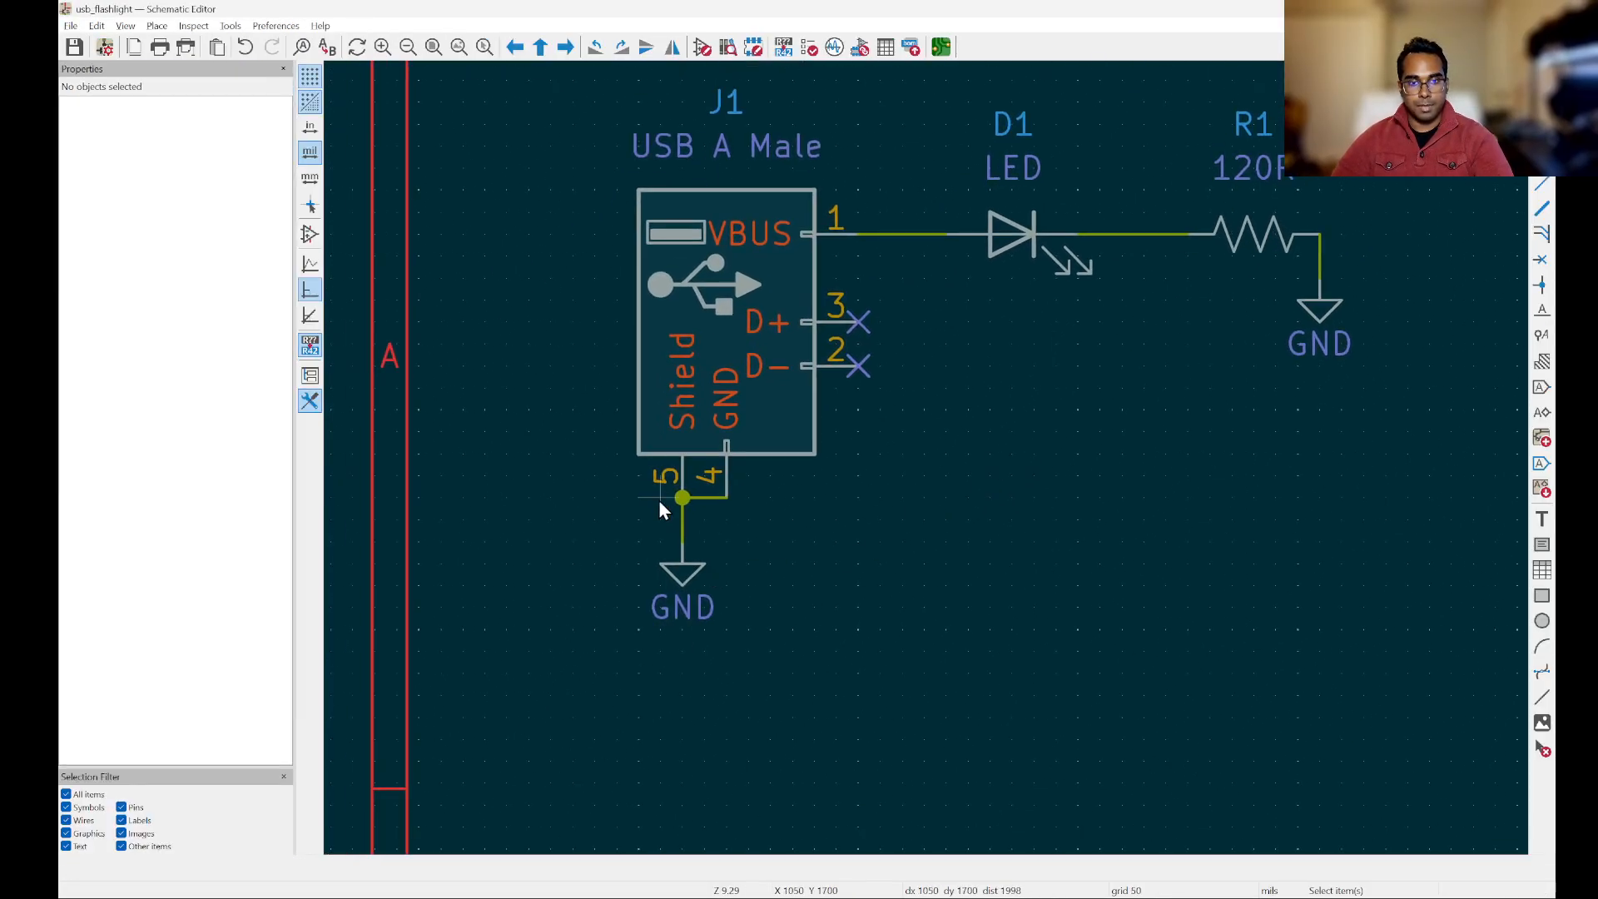
key(alt+Tab)
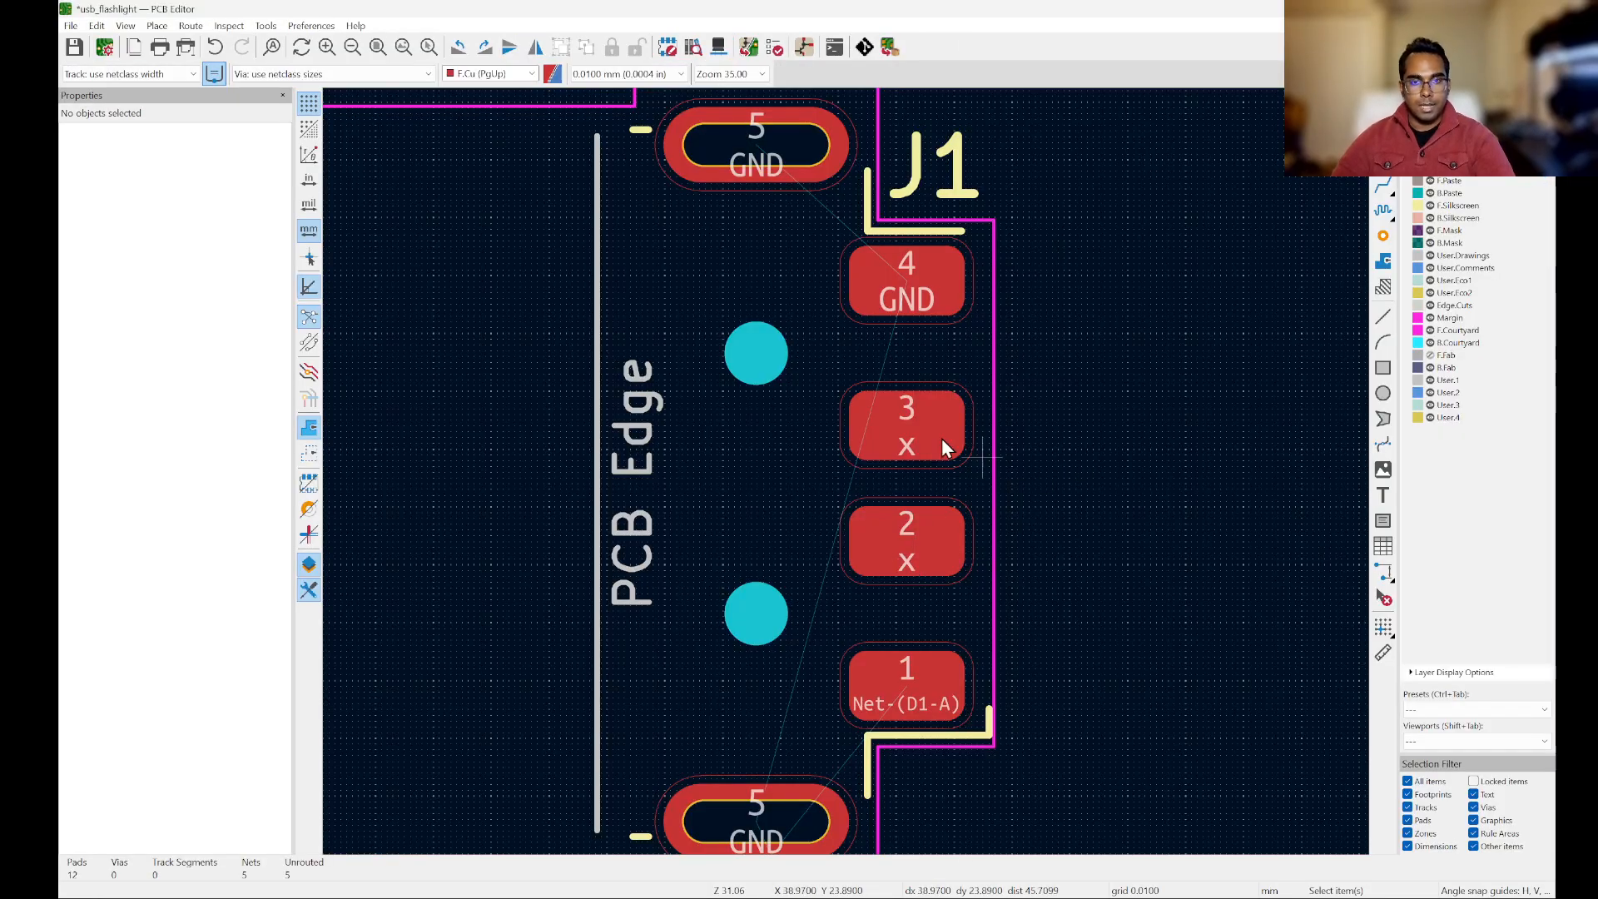
Step: Move resistor R1 to the right of J1's pad 4, at about X 44.3 mm, Y 20.8 mm
scroll(872, 348, down, 3)
scroll(900, 346, up, 1)
scroll(900, 346, up, 2)
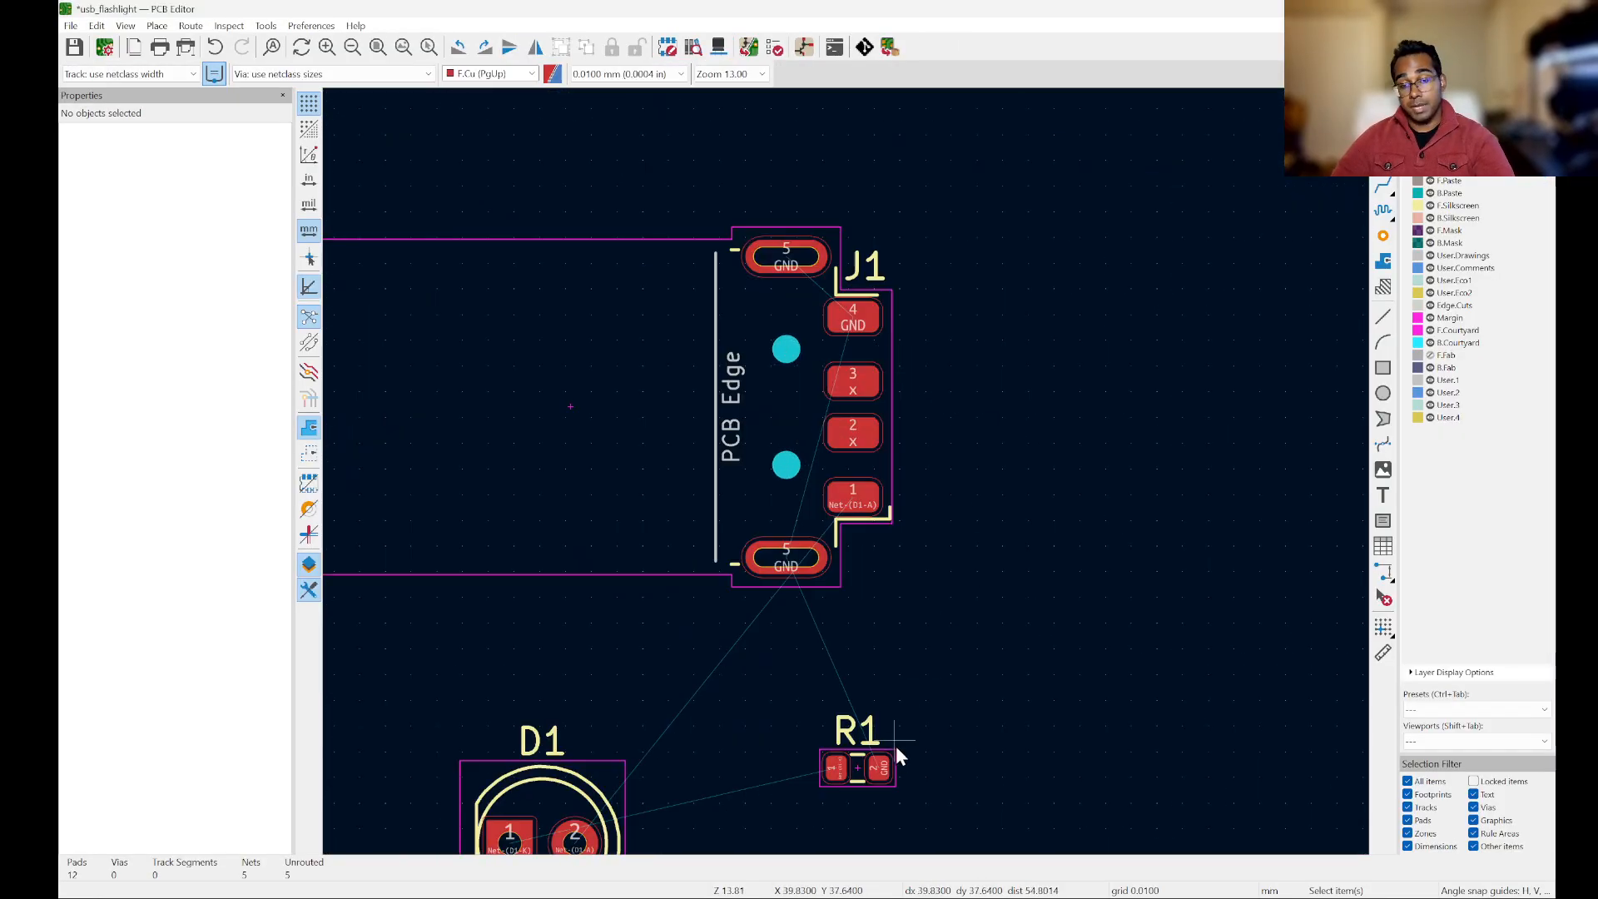
click(848, 784)
drag(847, 789, 1018, 333)
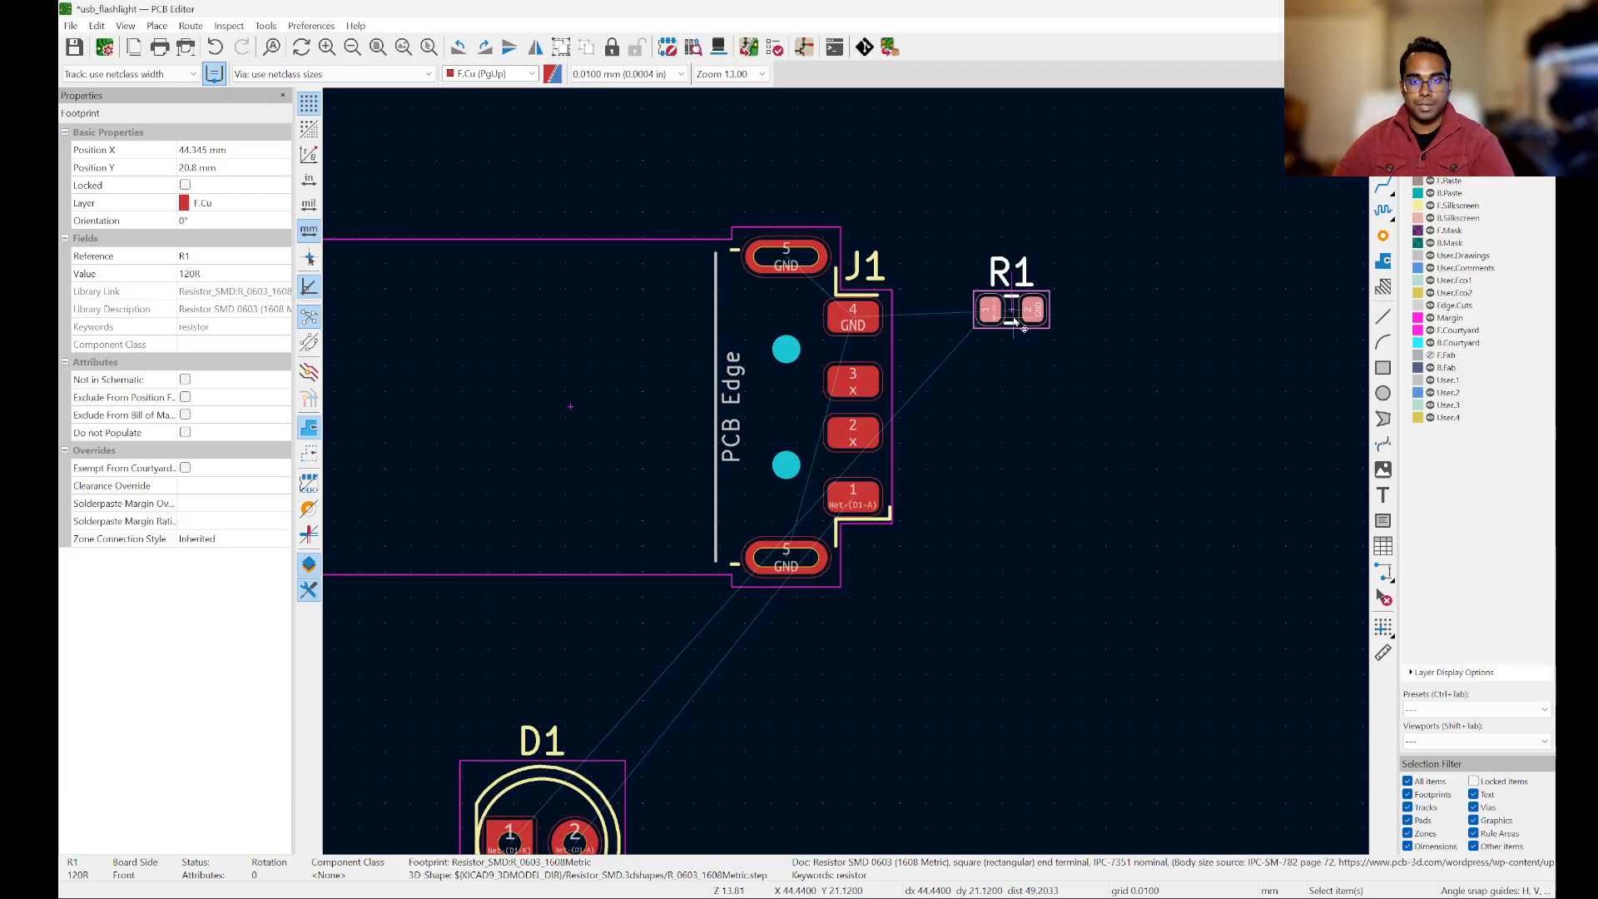
Step: Shift resistor R1 slightly down beside J1, to about X 44.2 mm, Y 22.1 mm
scroll(1017, 323, up, 5)
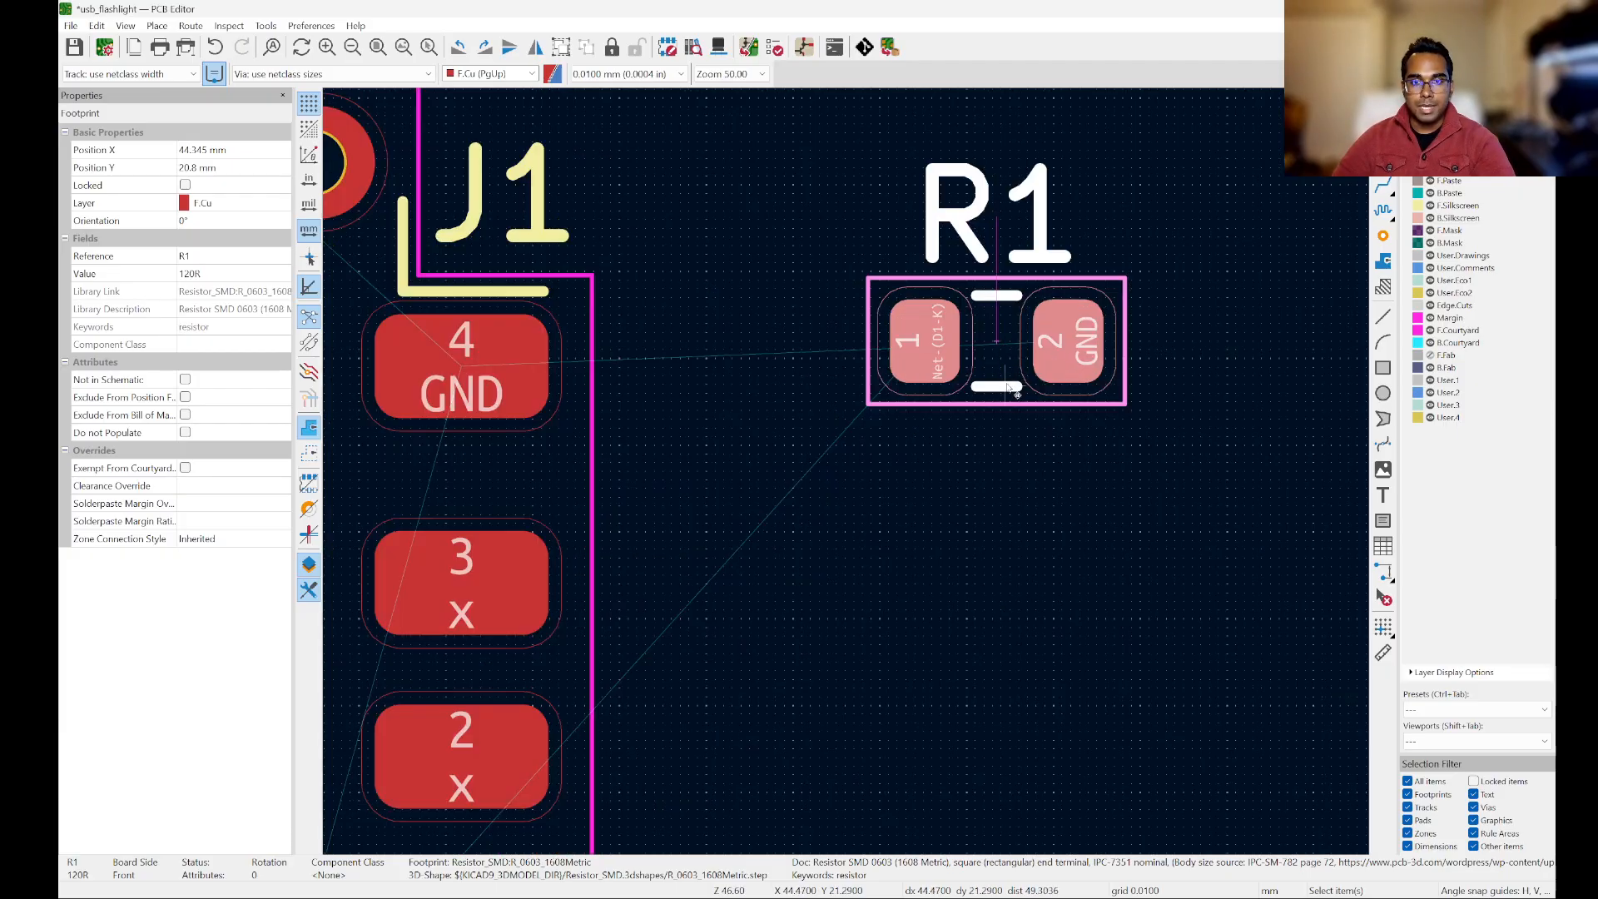
drag(1009, 311, 1008, 310)
scroll(1009, 310, down, 5)
scroll(1004, 398, up, 4)
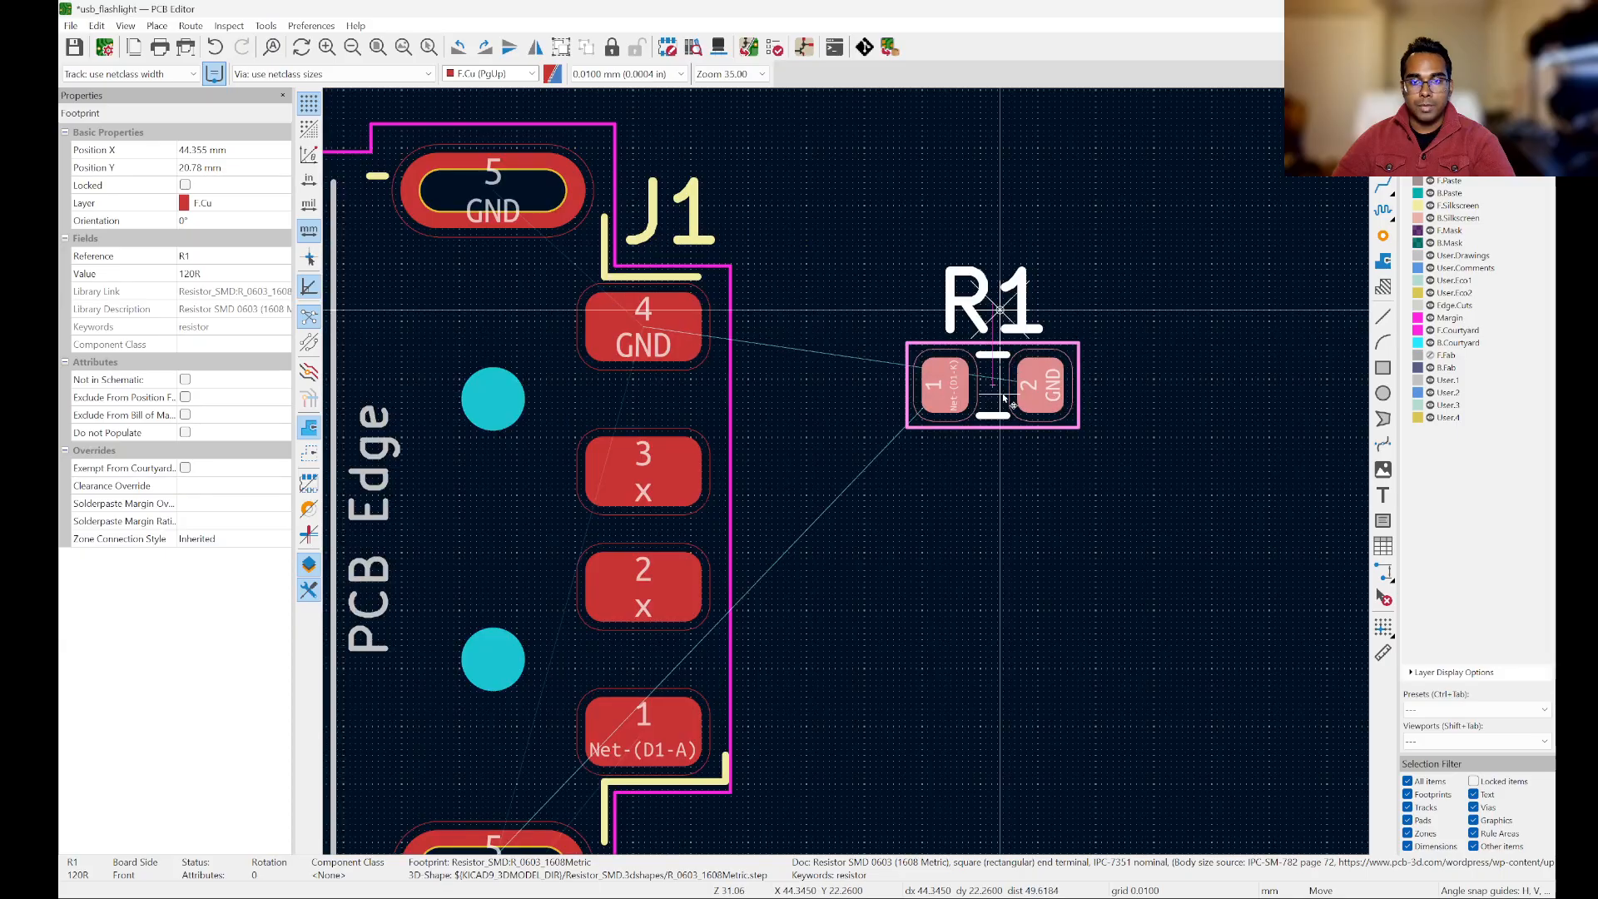
click(1004, 399)
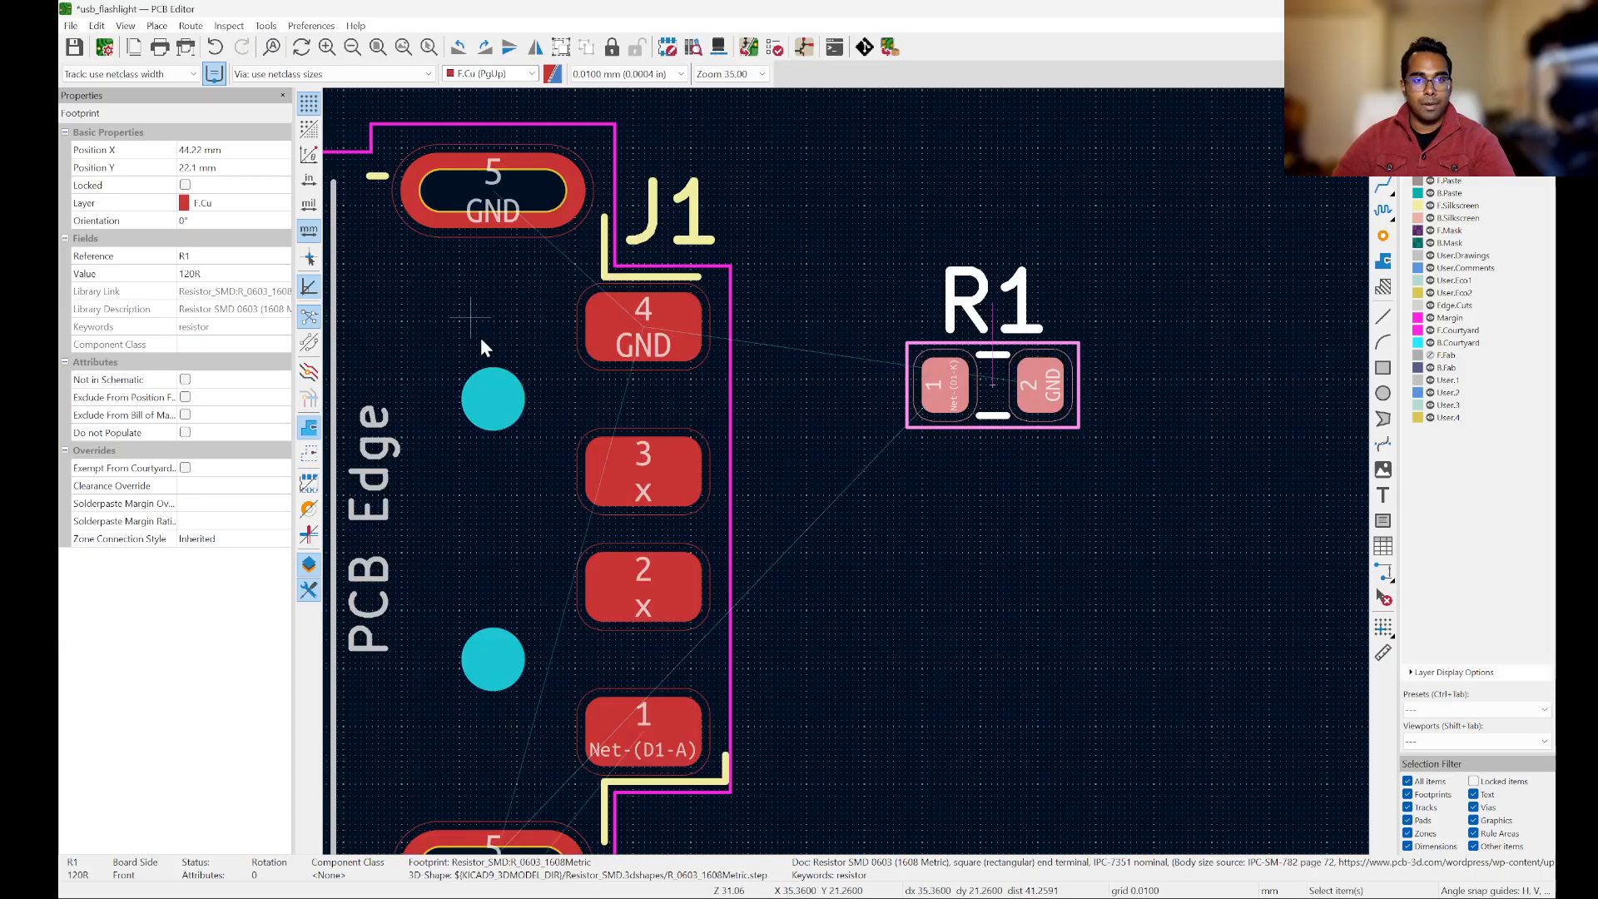
Step: Rotate resistor R1 by 180° and place it beside J1's pad 4 with its GND pad facing the connector
key(m)
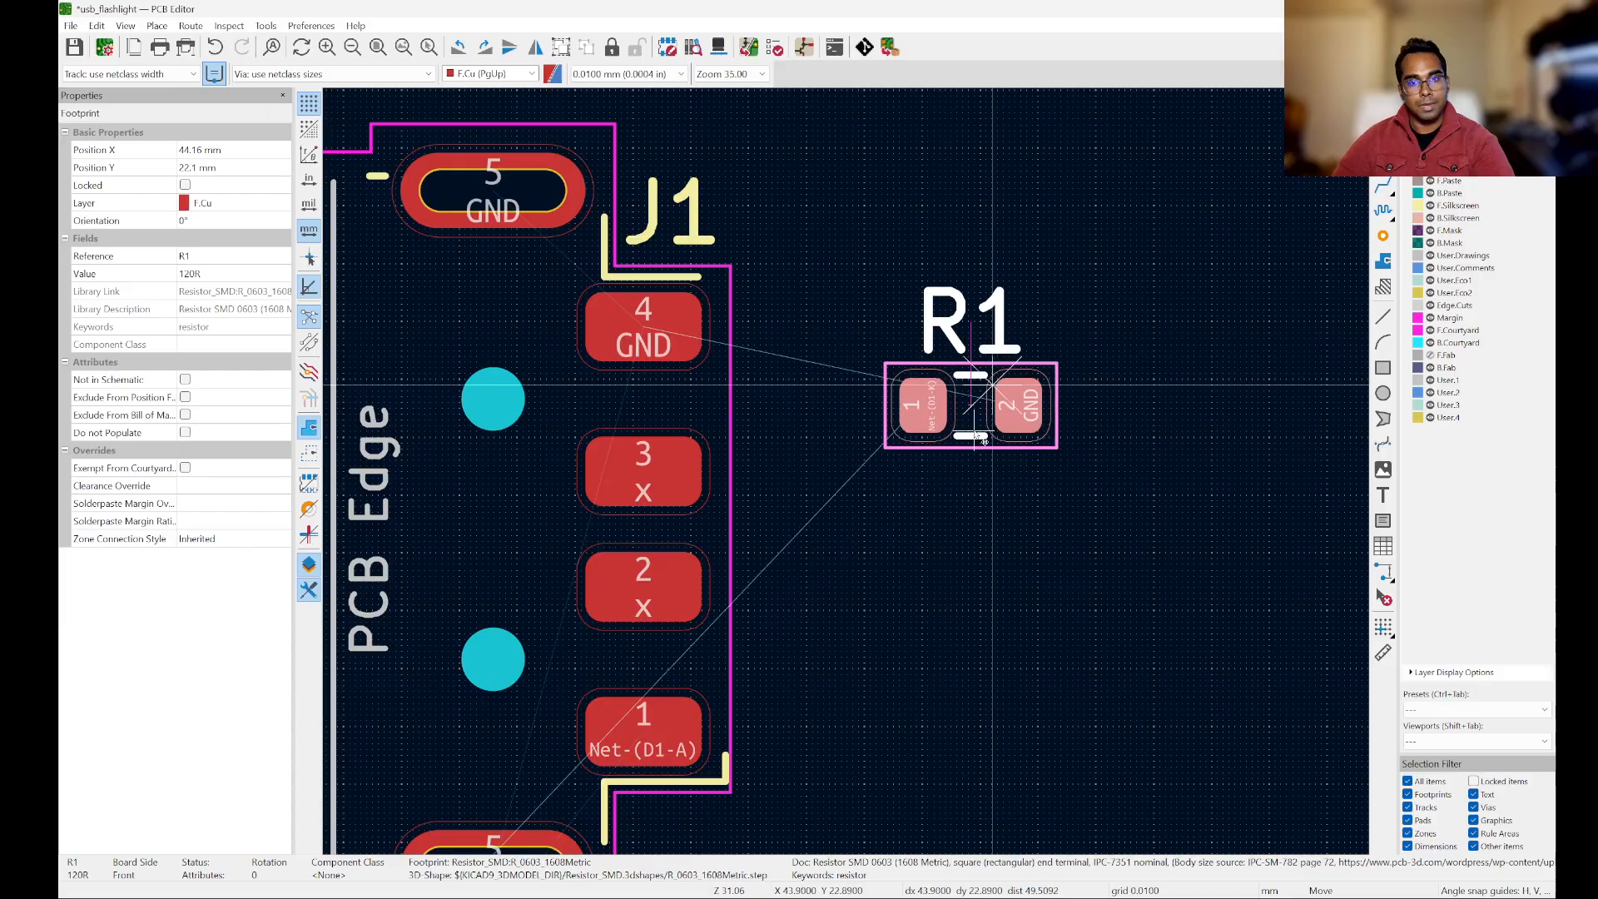
key(r)
key(r)
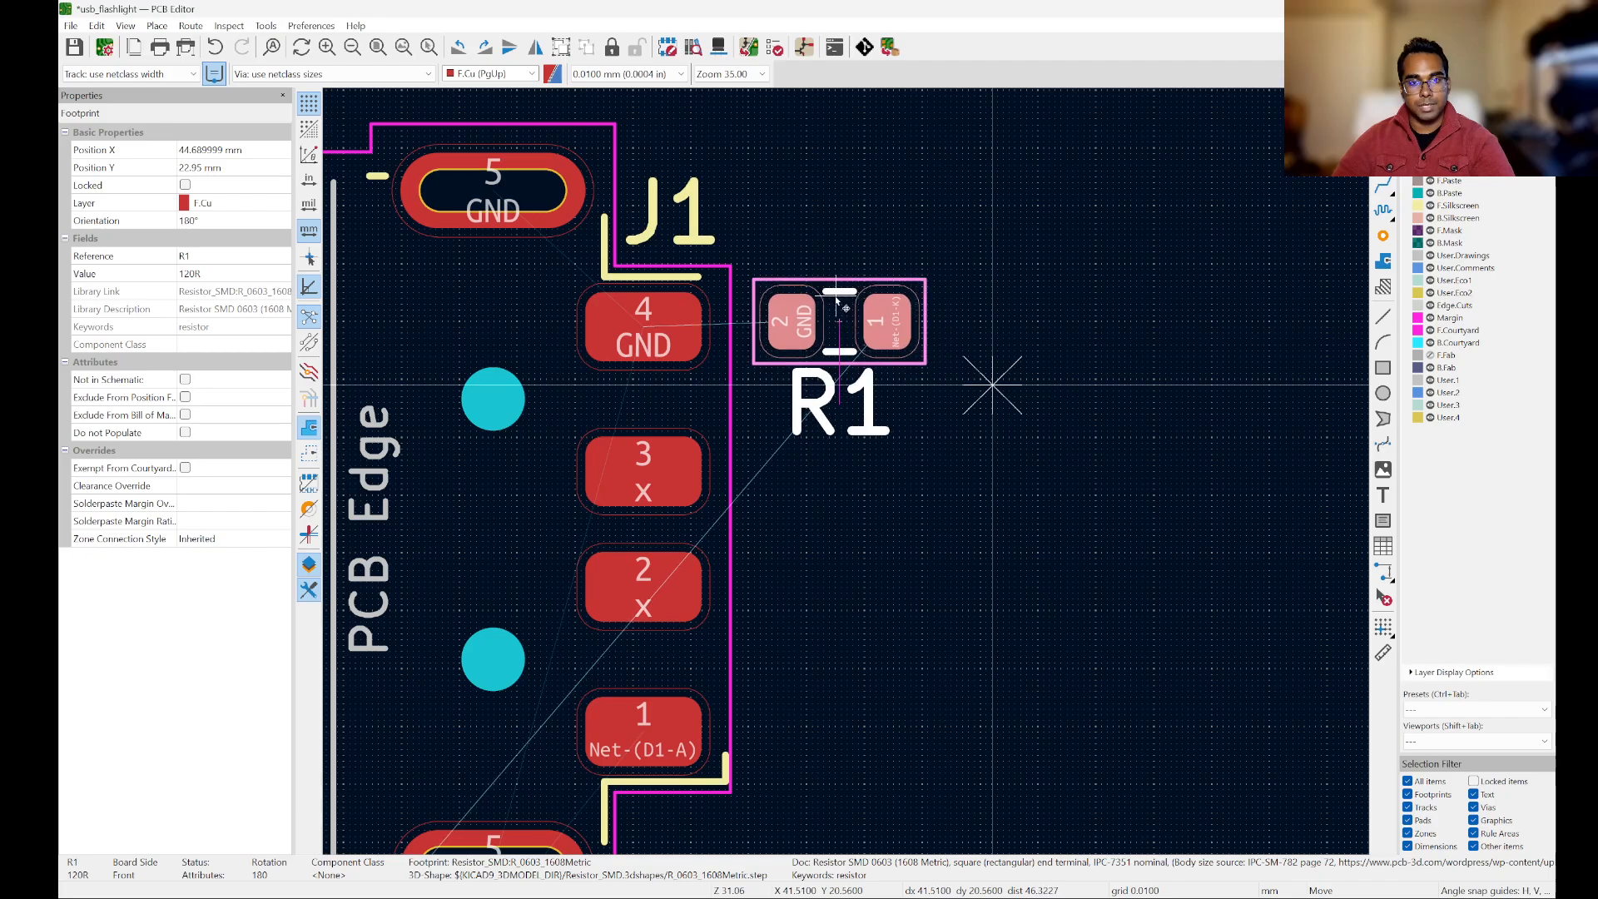
click(839, 309)
click(1066, 487)
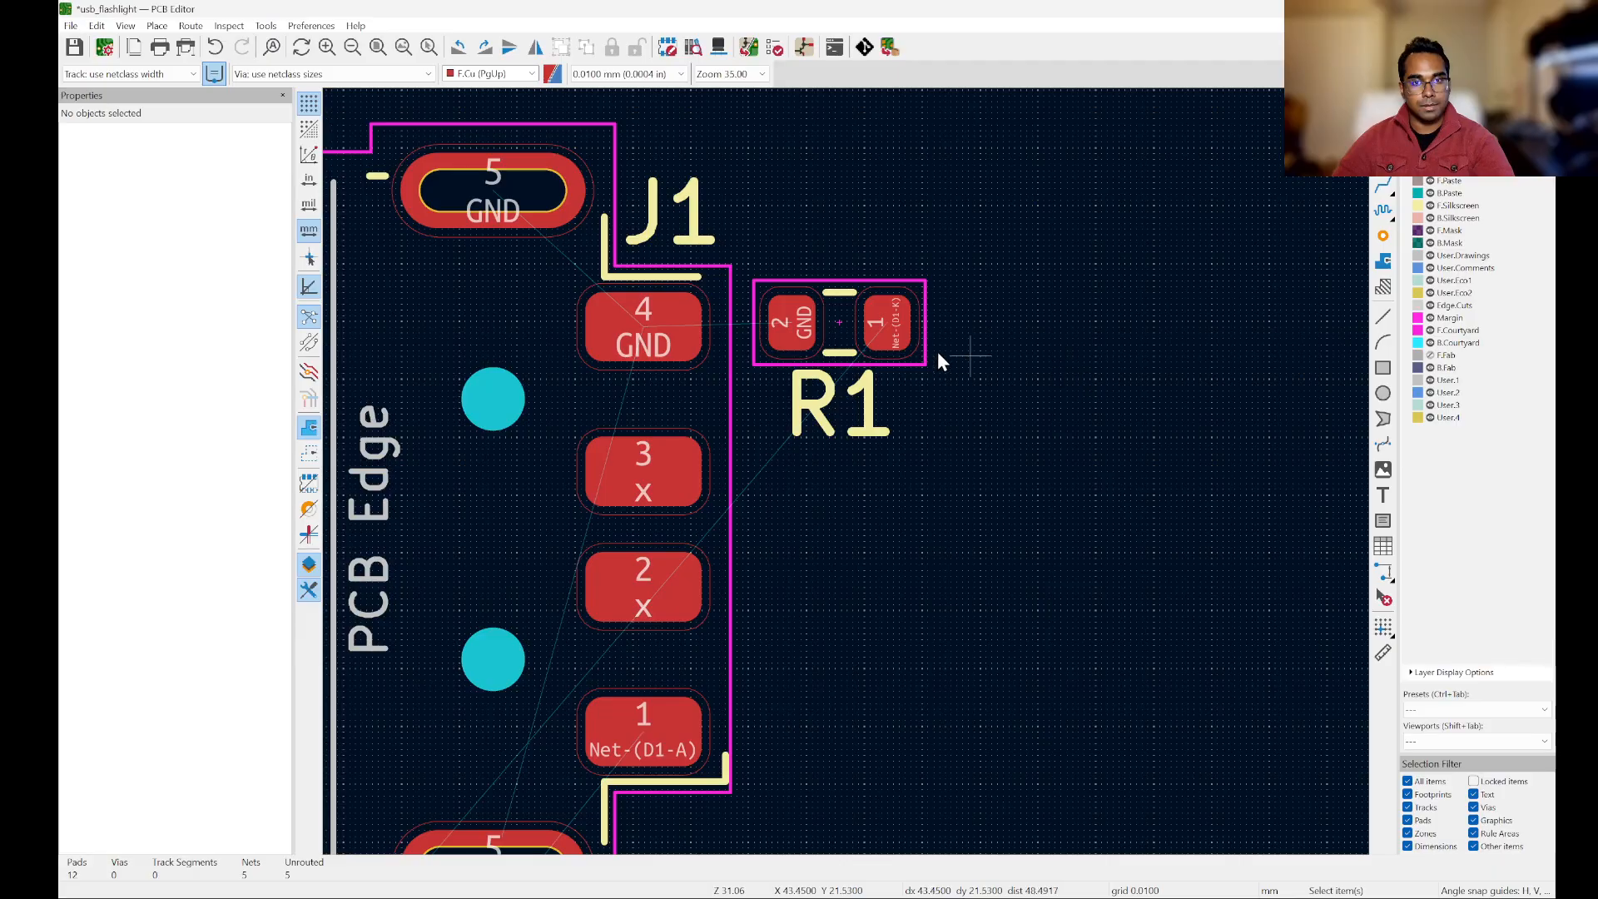
scroll(735, 343, up, 2)
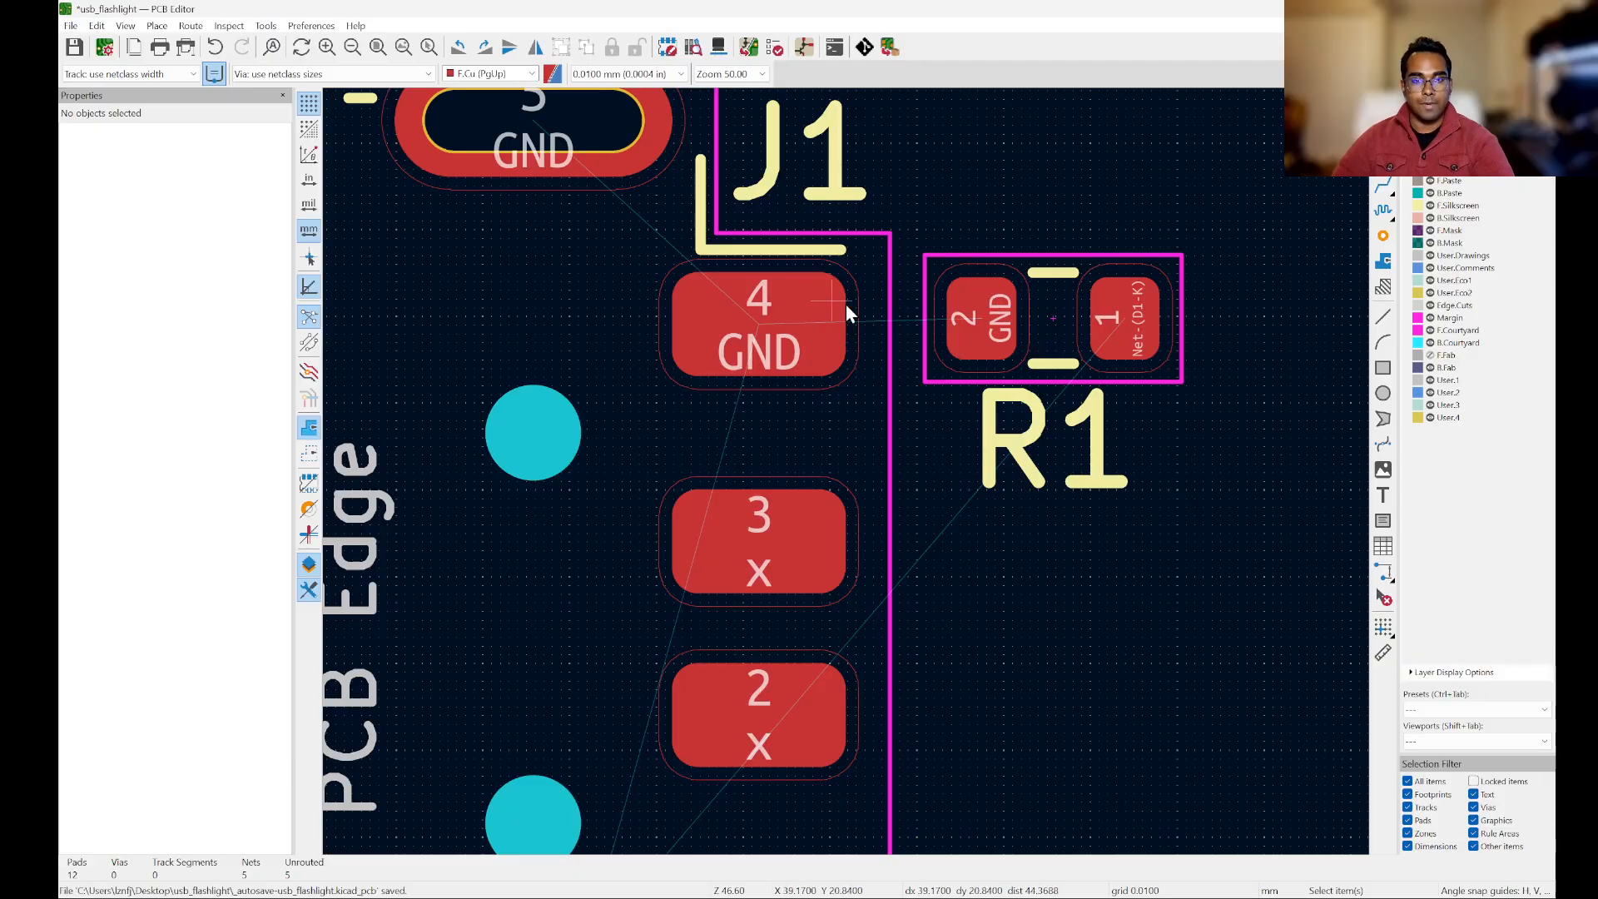
Step: Move LED D1 to the right of connector J1, below R1, at about X 44.7 mm, Y 26.4 mm
scroll(992, 246, down, 5)
scroll(988, 362, up, 2)
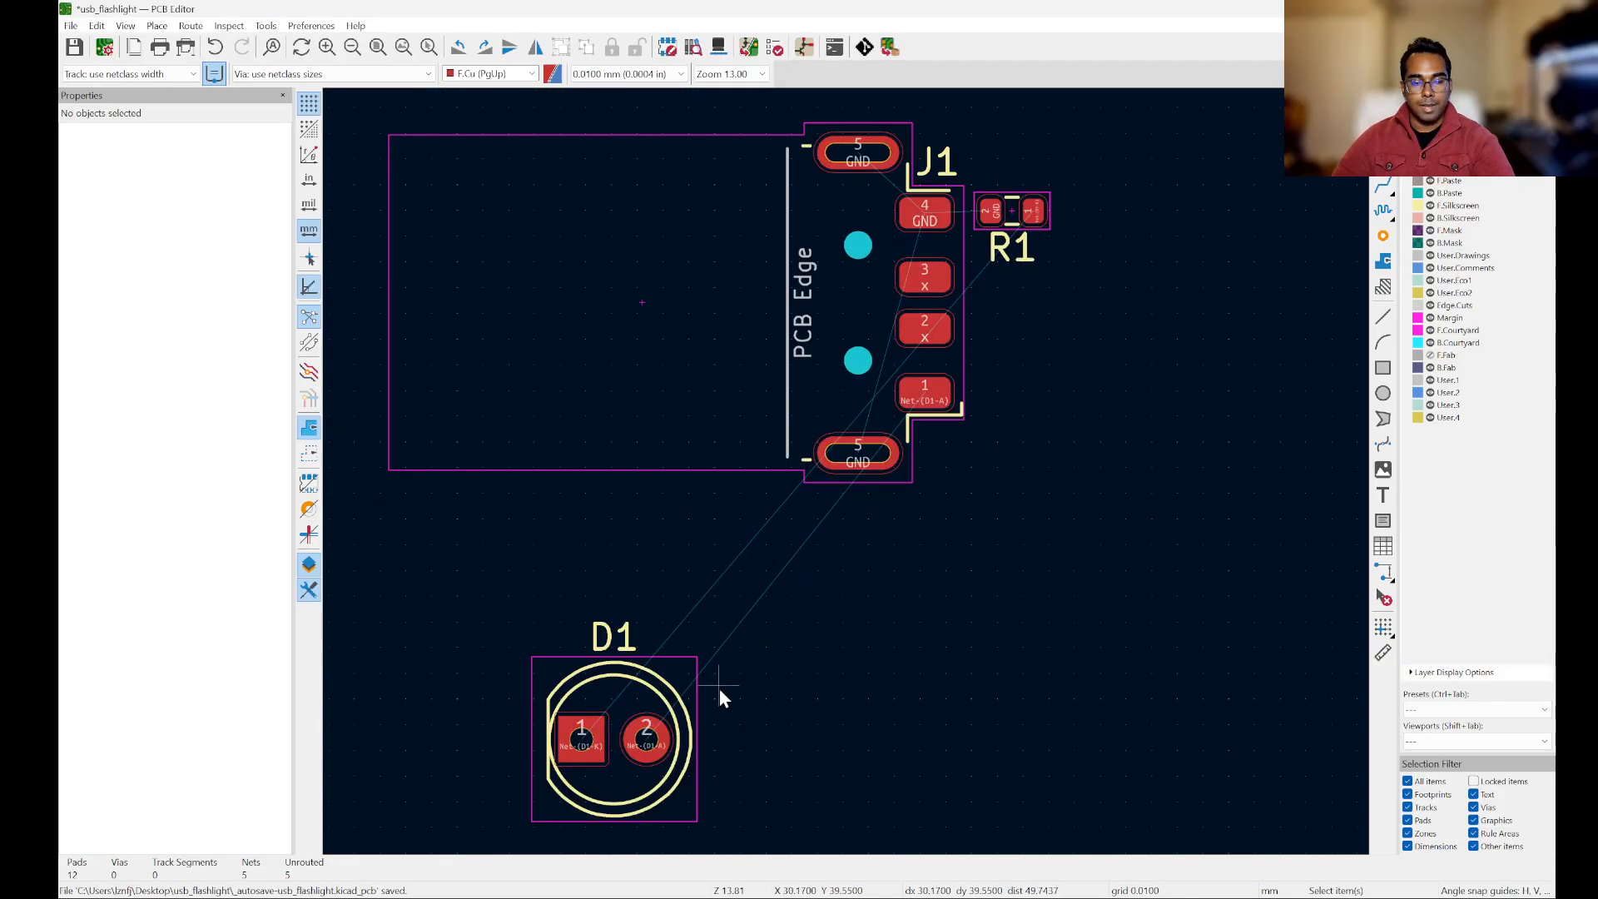
click(614, 794)
key(m)
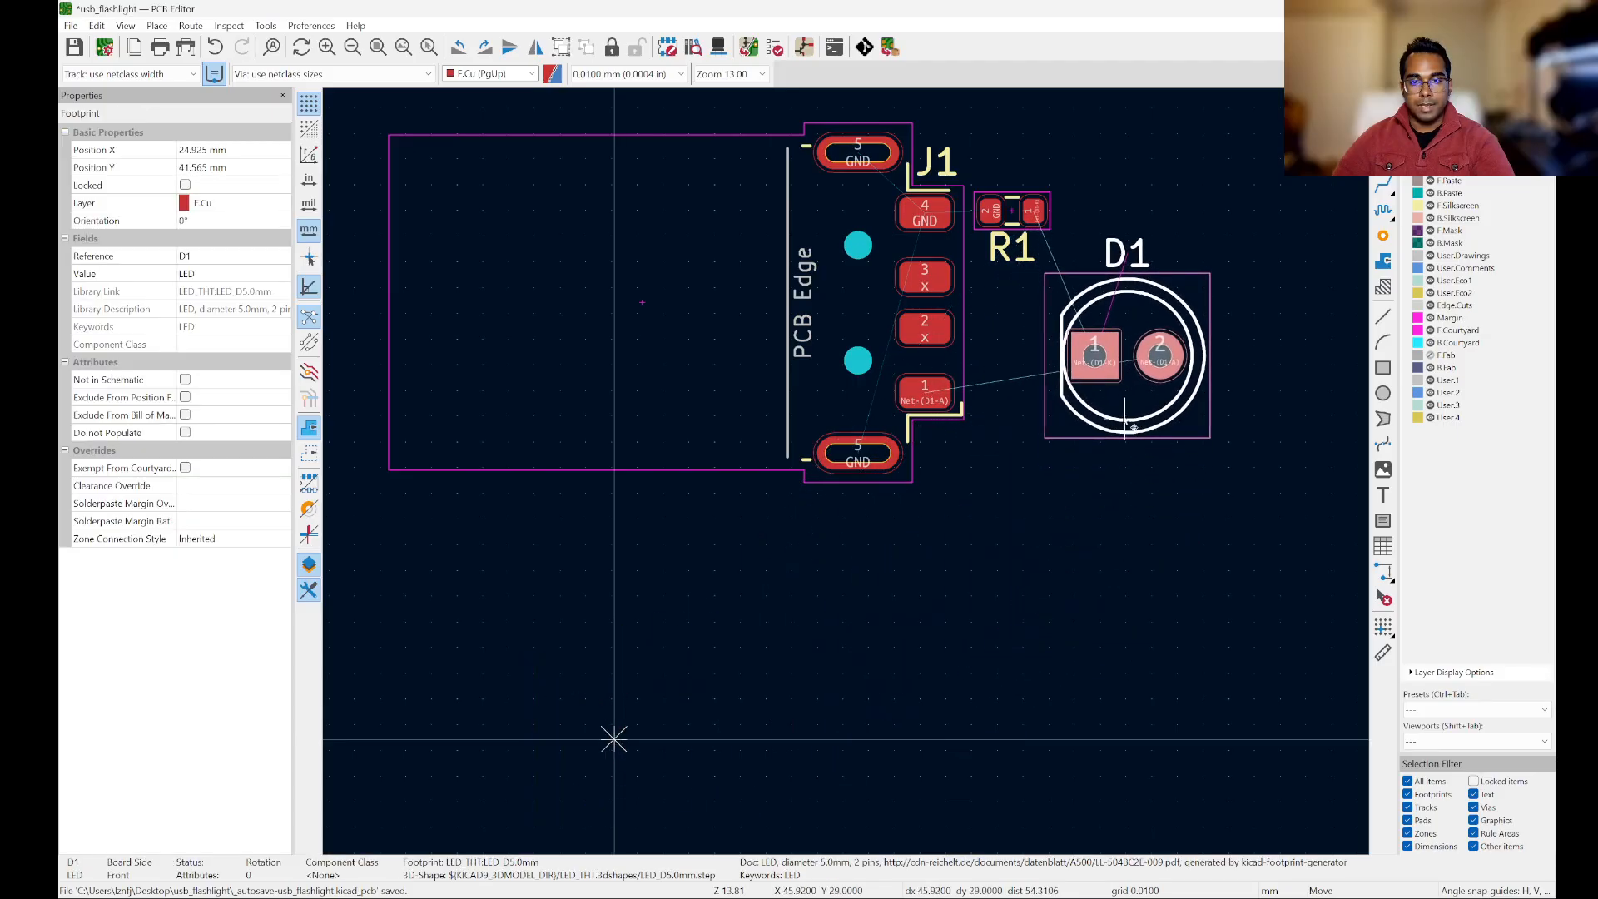
click(1133, 427)
Step: Compare D1's pads and J1's pad 1 with the VBUS-to-LED connection in the Schematic Editor, and return to the PCB Editor
scroll(1134, 427, up, 2)
scroll(807, 552, down, 1)
scroll(995, 311, up, 2)
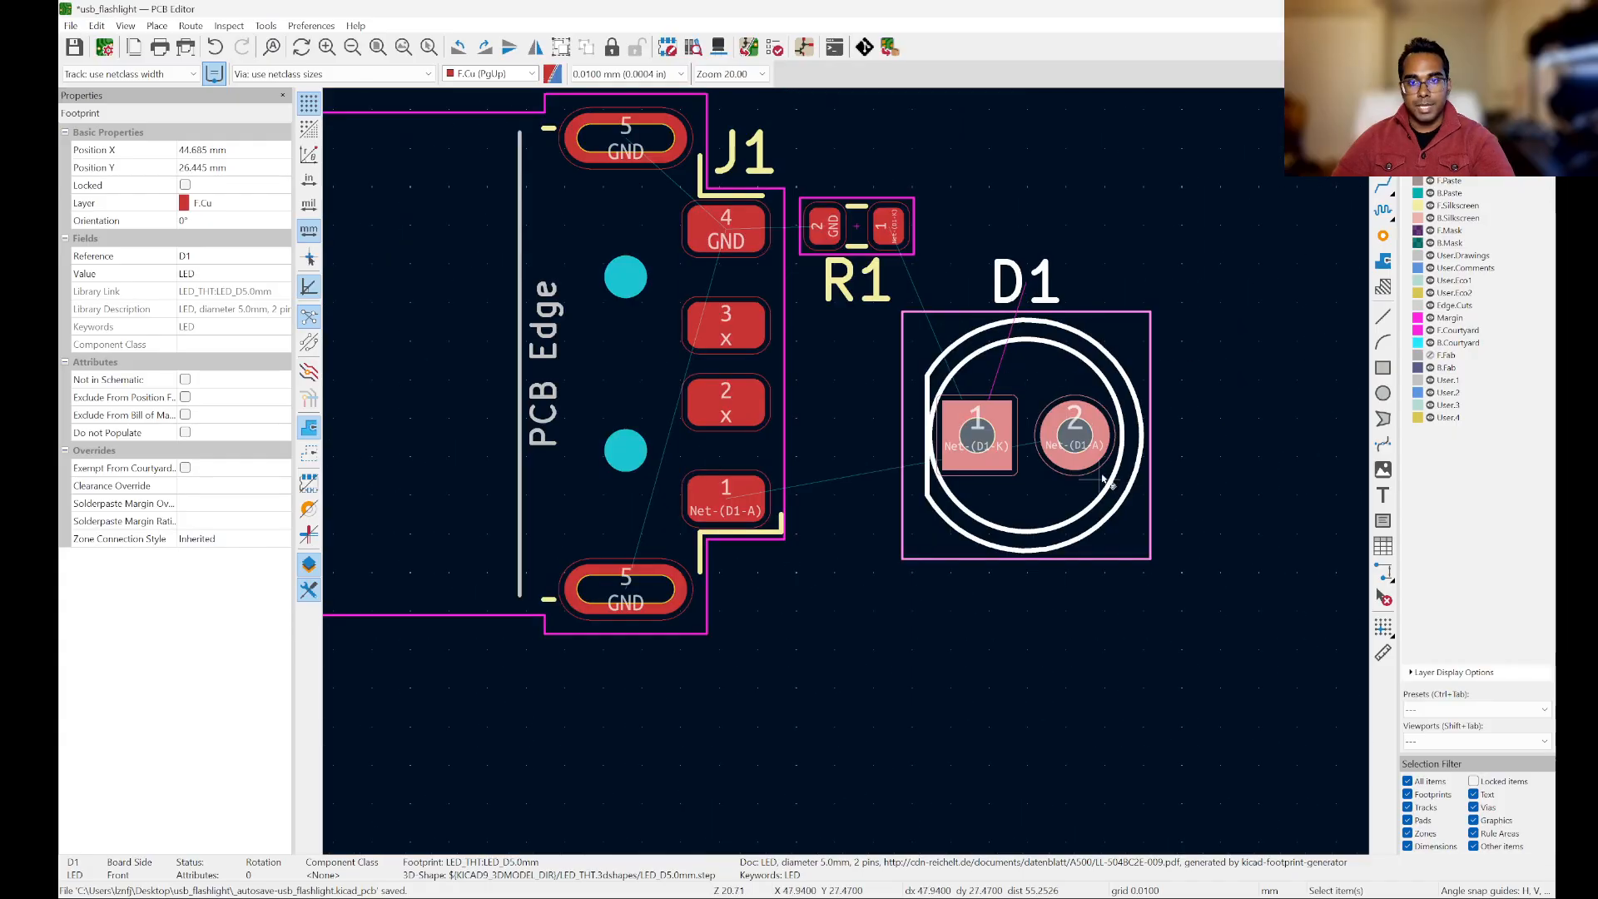
scroll(1103, 481, up, 2)
scroll(1041, 487, down, 2)
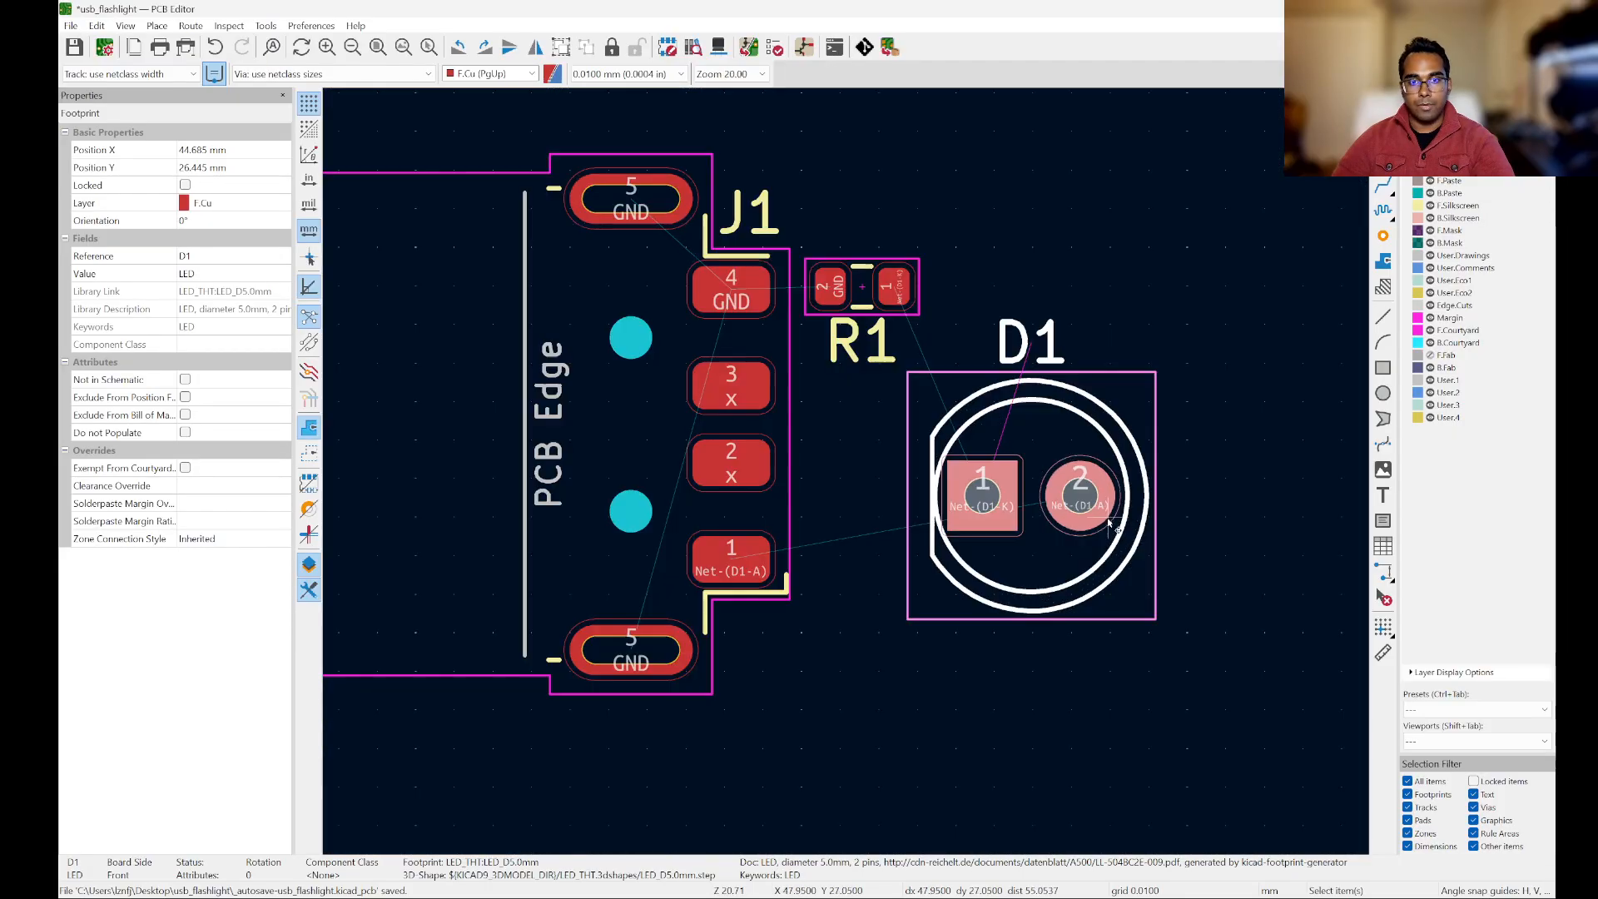
scroll(697, 561, up, 1)
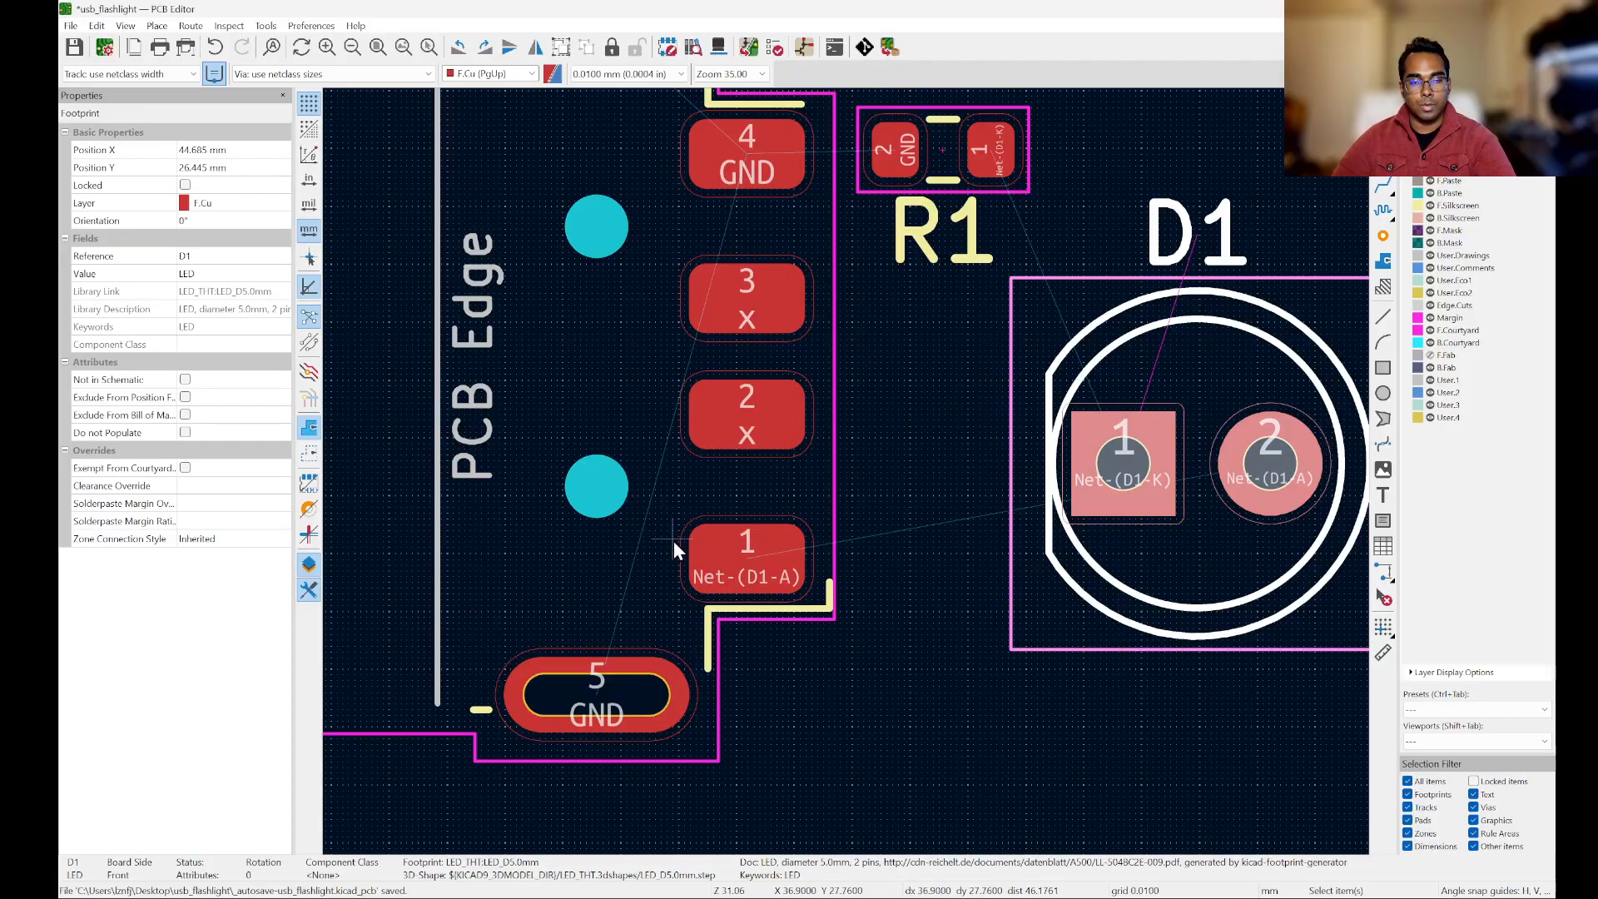
key(alt+Tab)
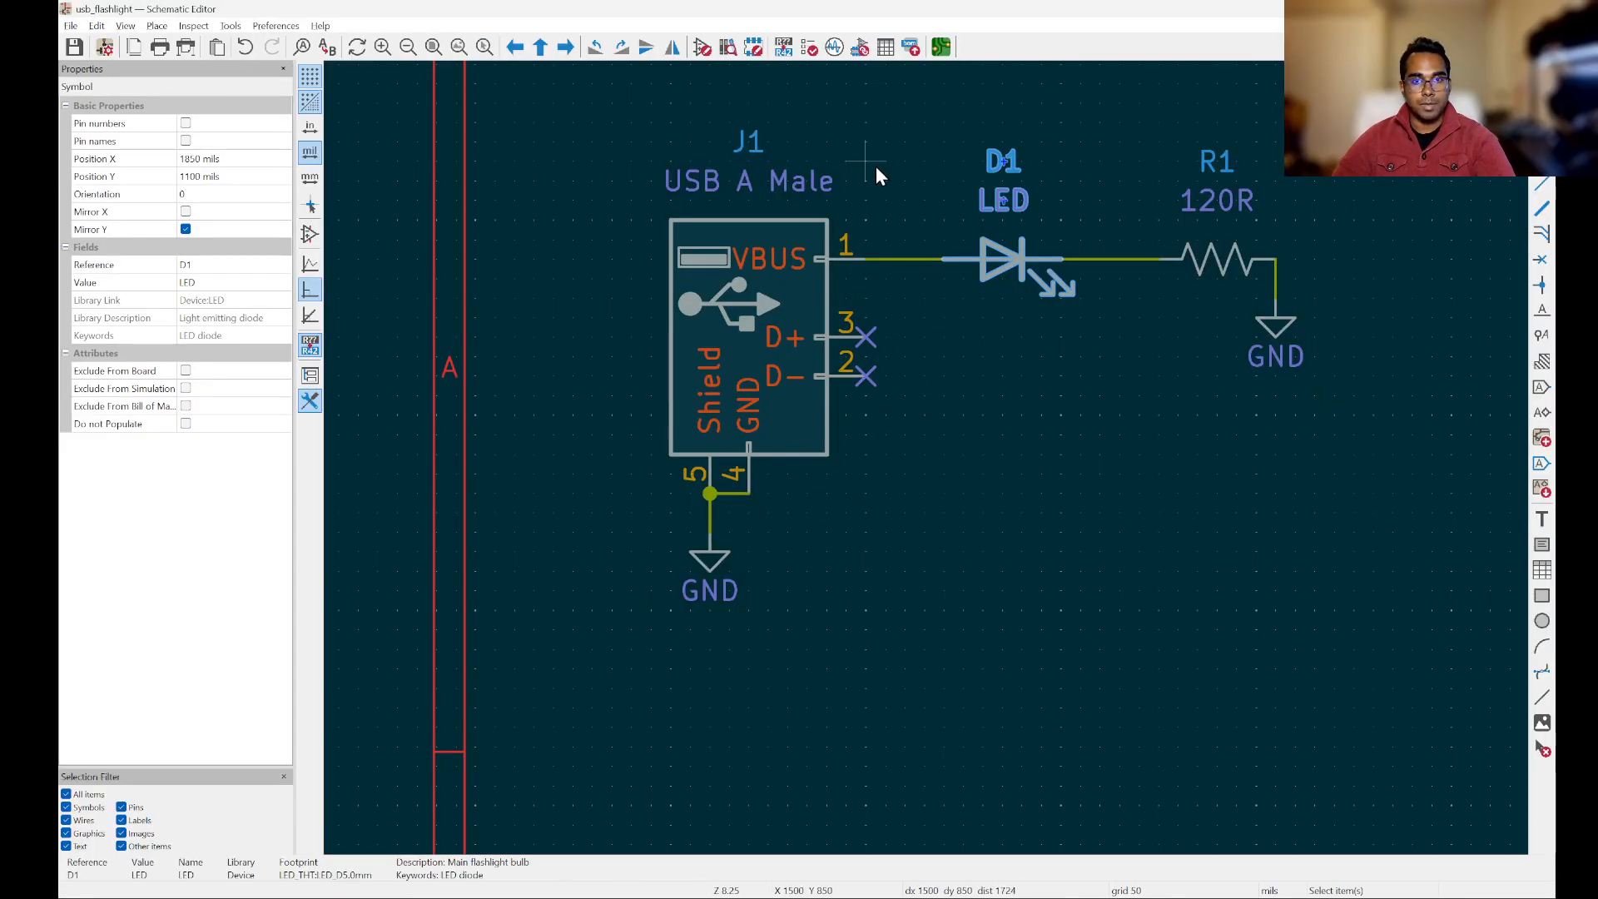
scroll(869, 192, up, 1)
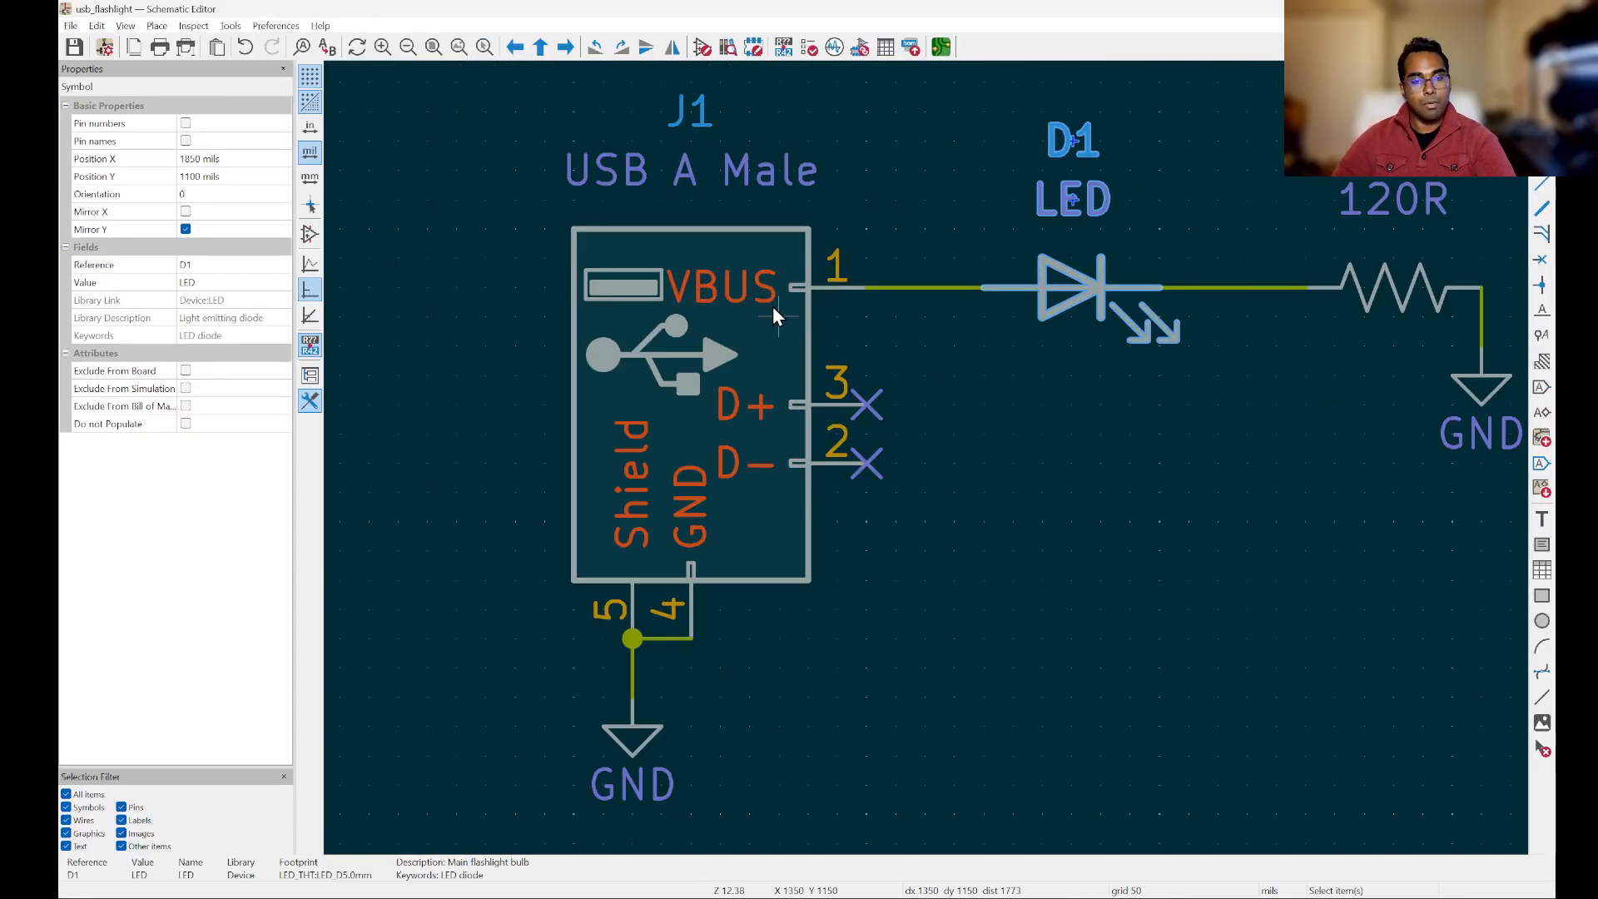
key(alt+Tab)
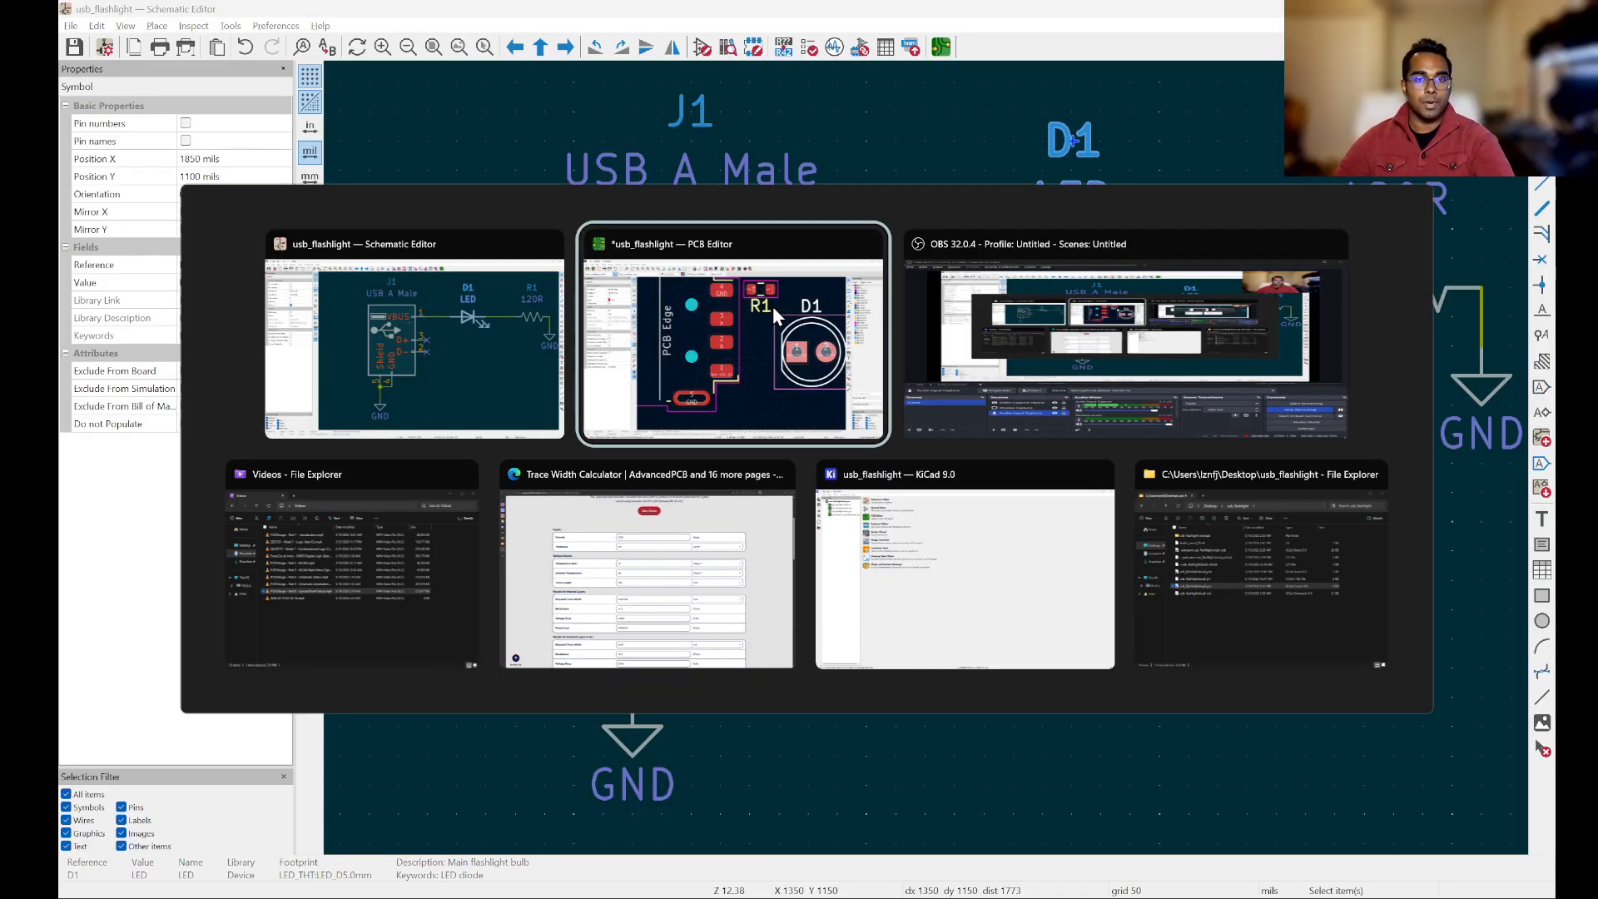
scroll(1099, 506, down, 1)
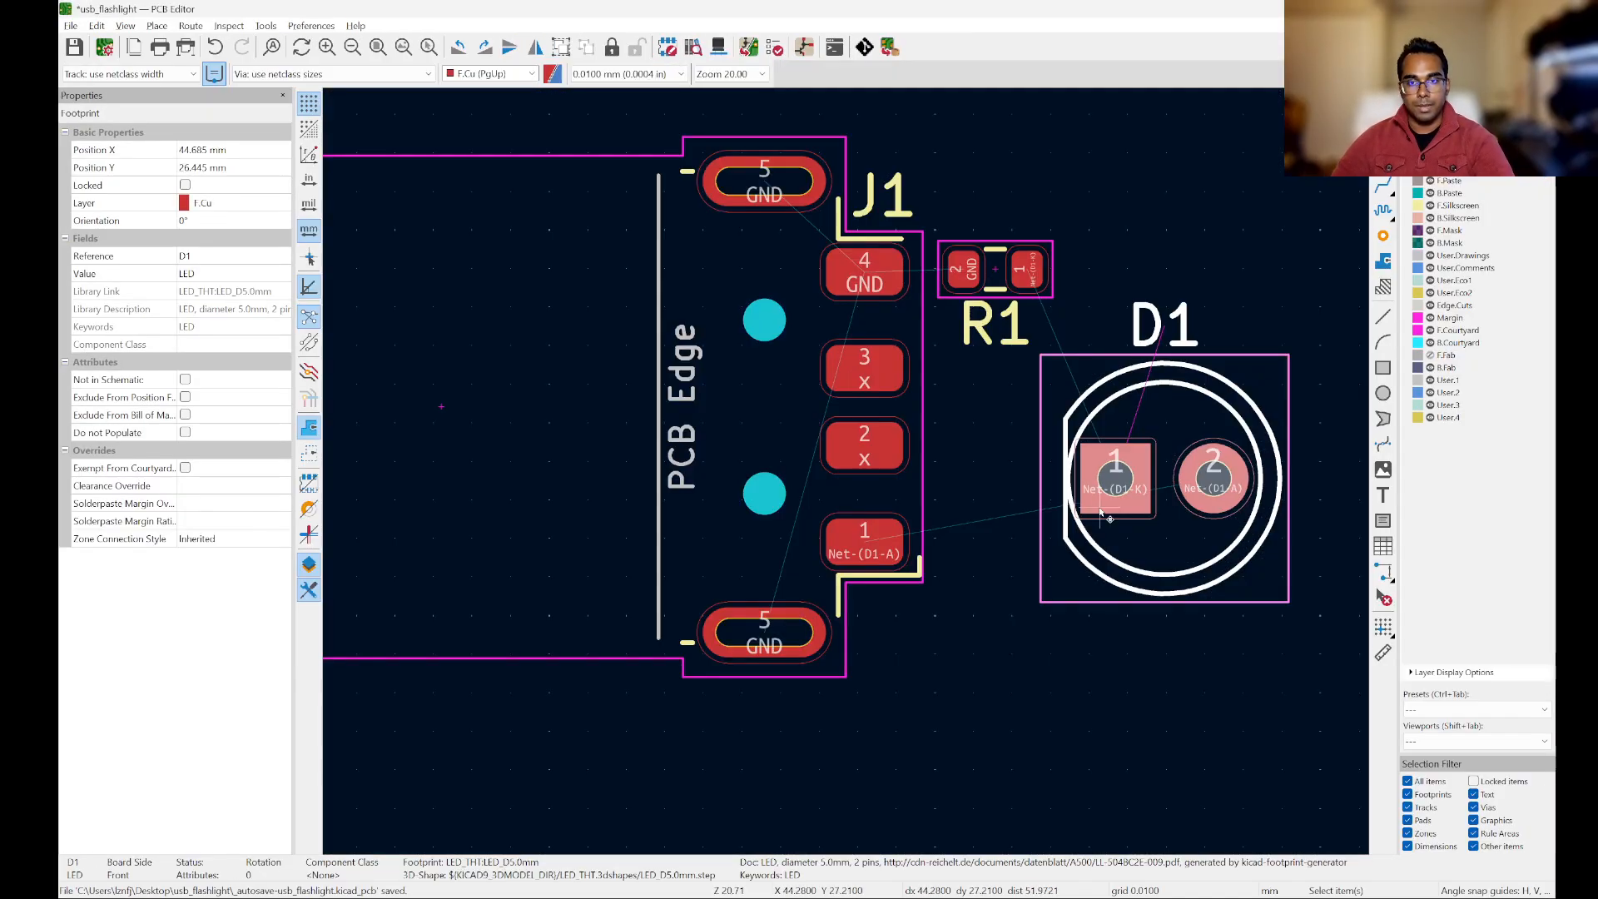
Step: Rotate LED D1 to -90° and place it directly beside J1 under R1, at about X 43.3 mm, Y 23.9 mm
scroll(1164, 467, up, 1)
key(m)
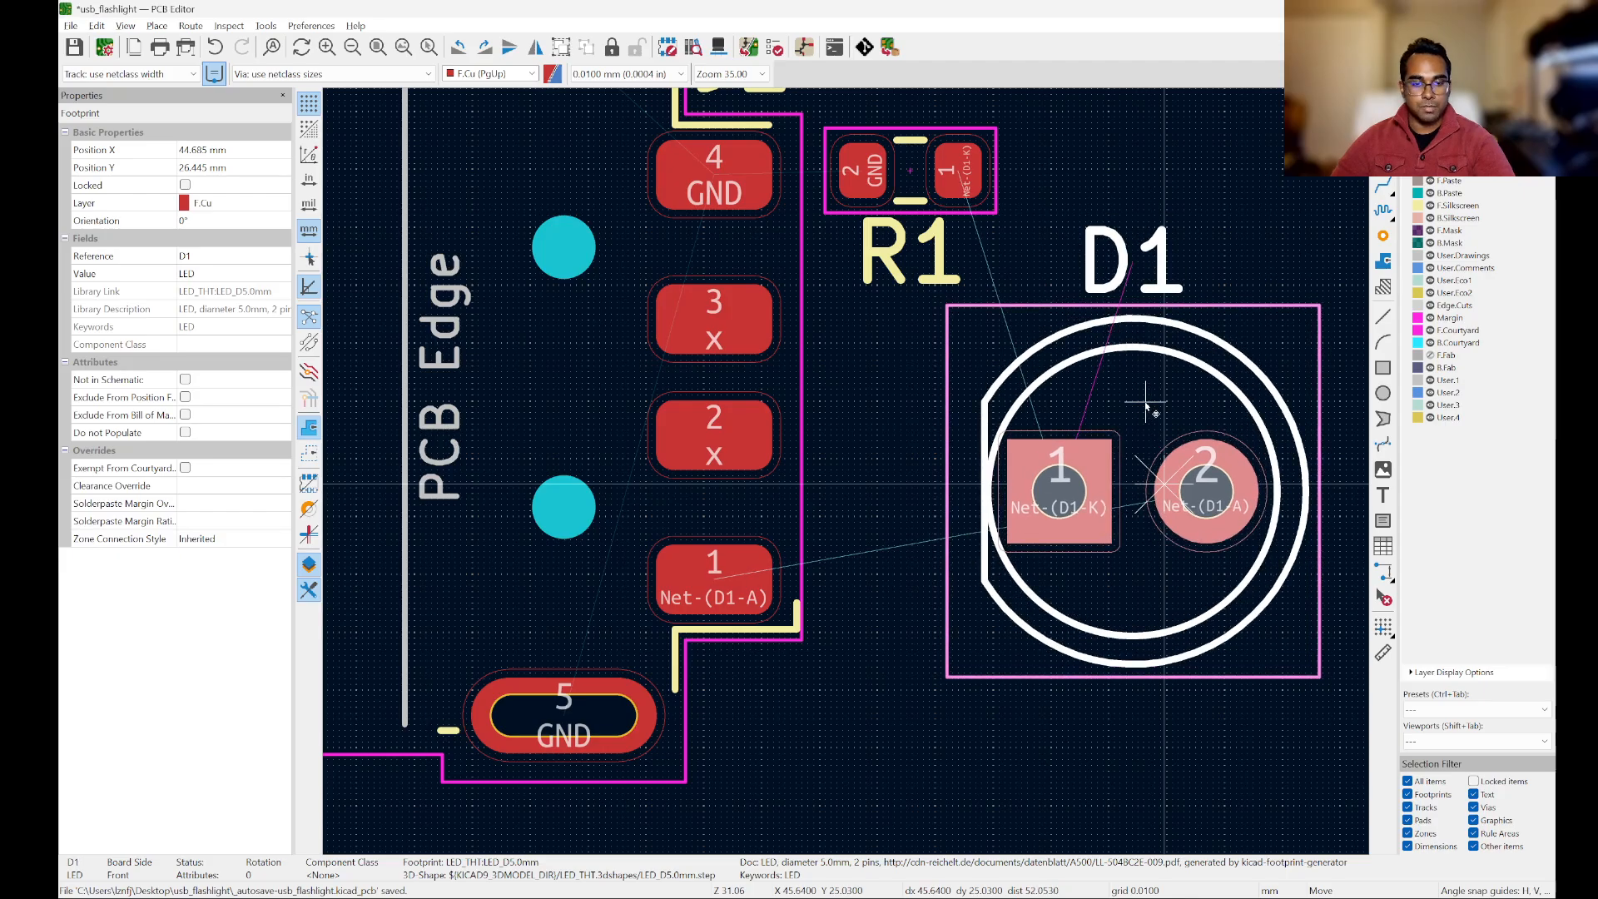
key(r)
key(r)
key(r)
key(r)
key(r)
key(r)
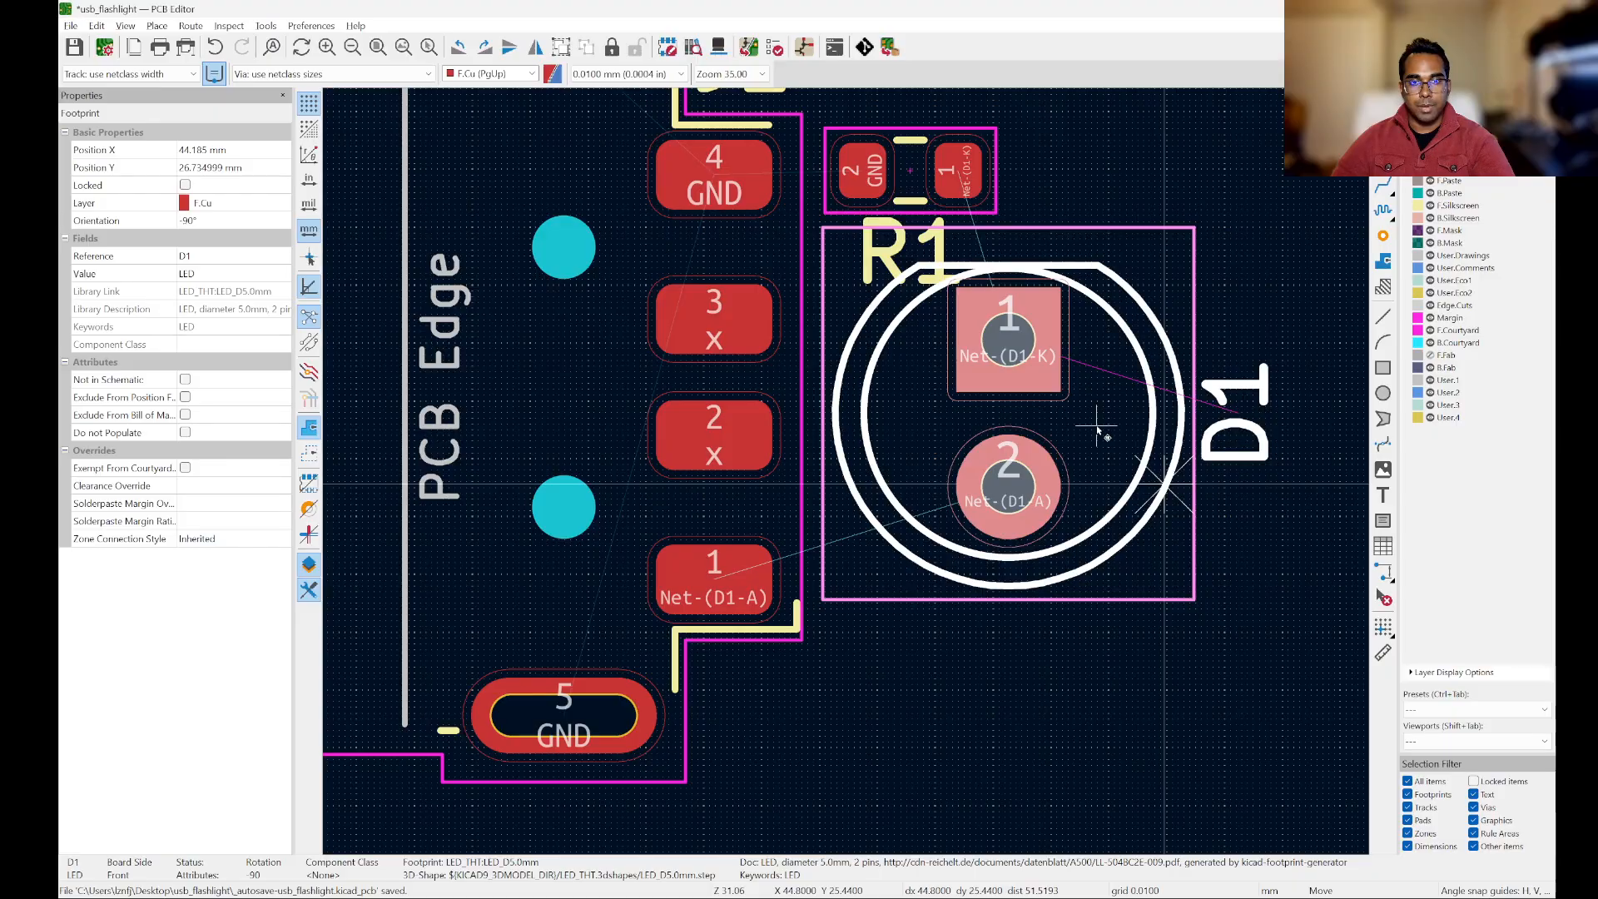
click(1097, 430)
scroll(1004, 363, down, 5)
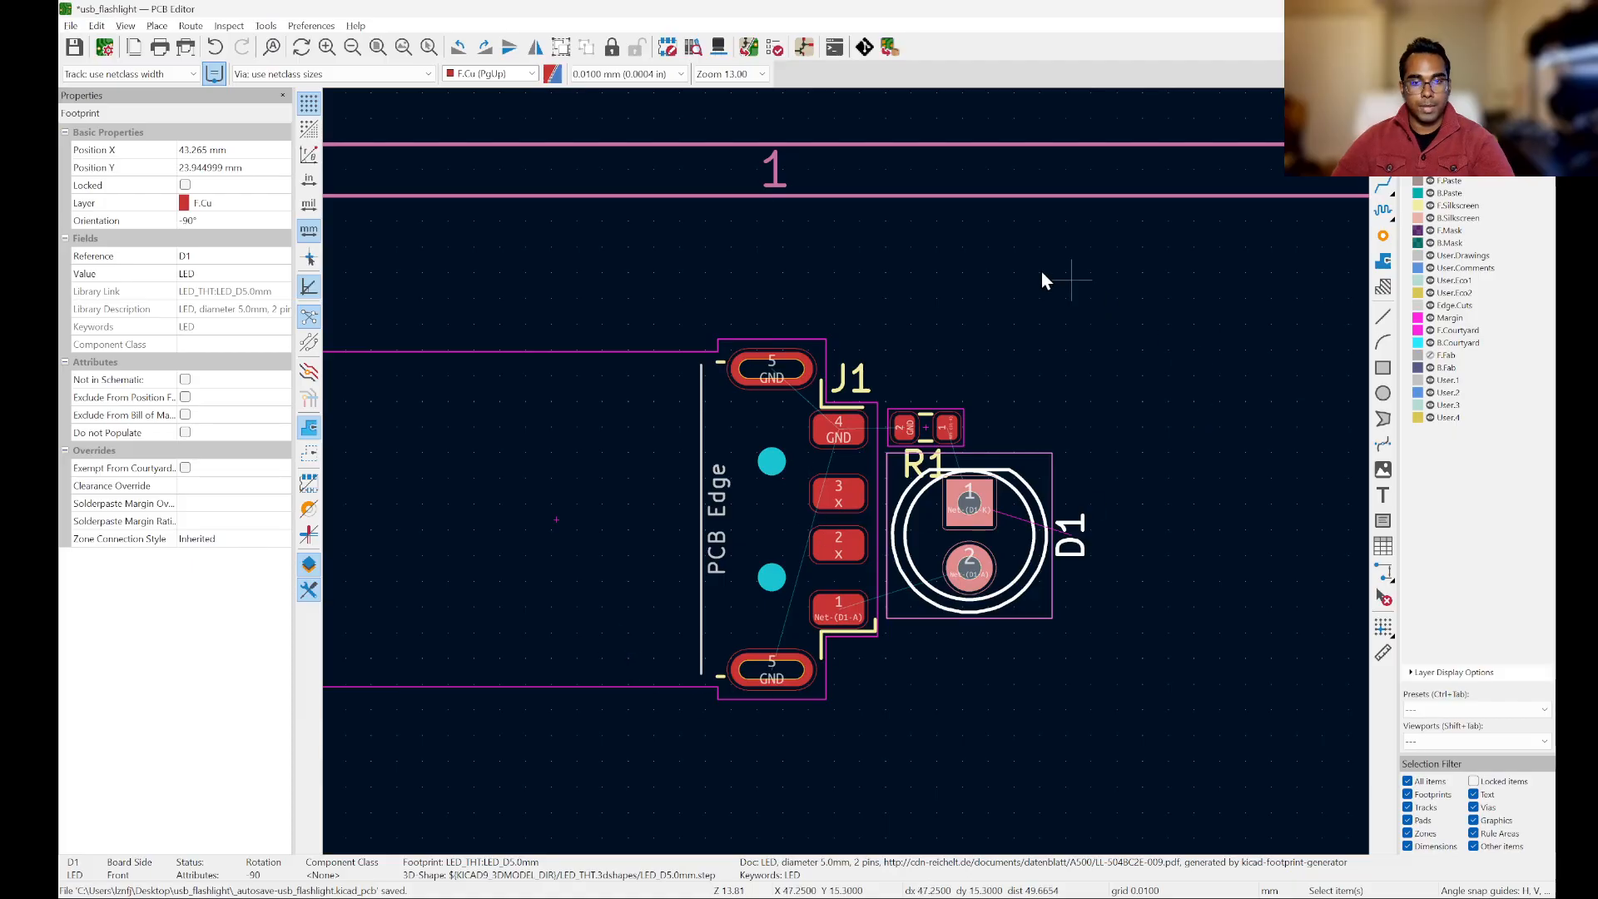
click(1117, 551)
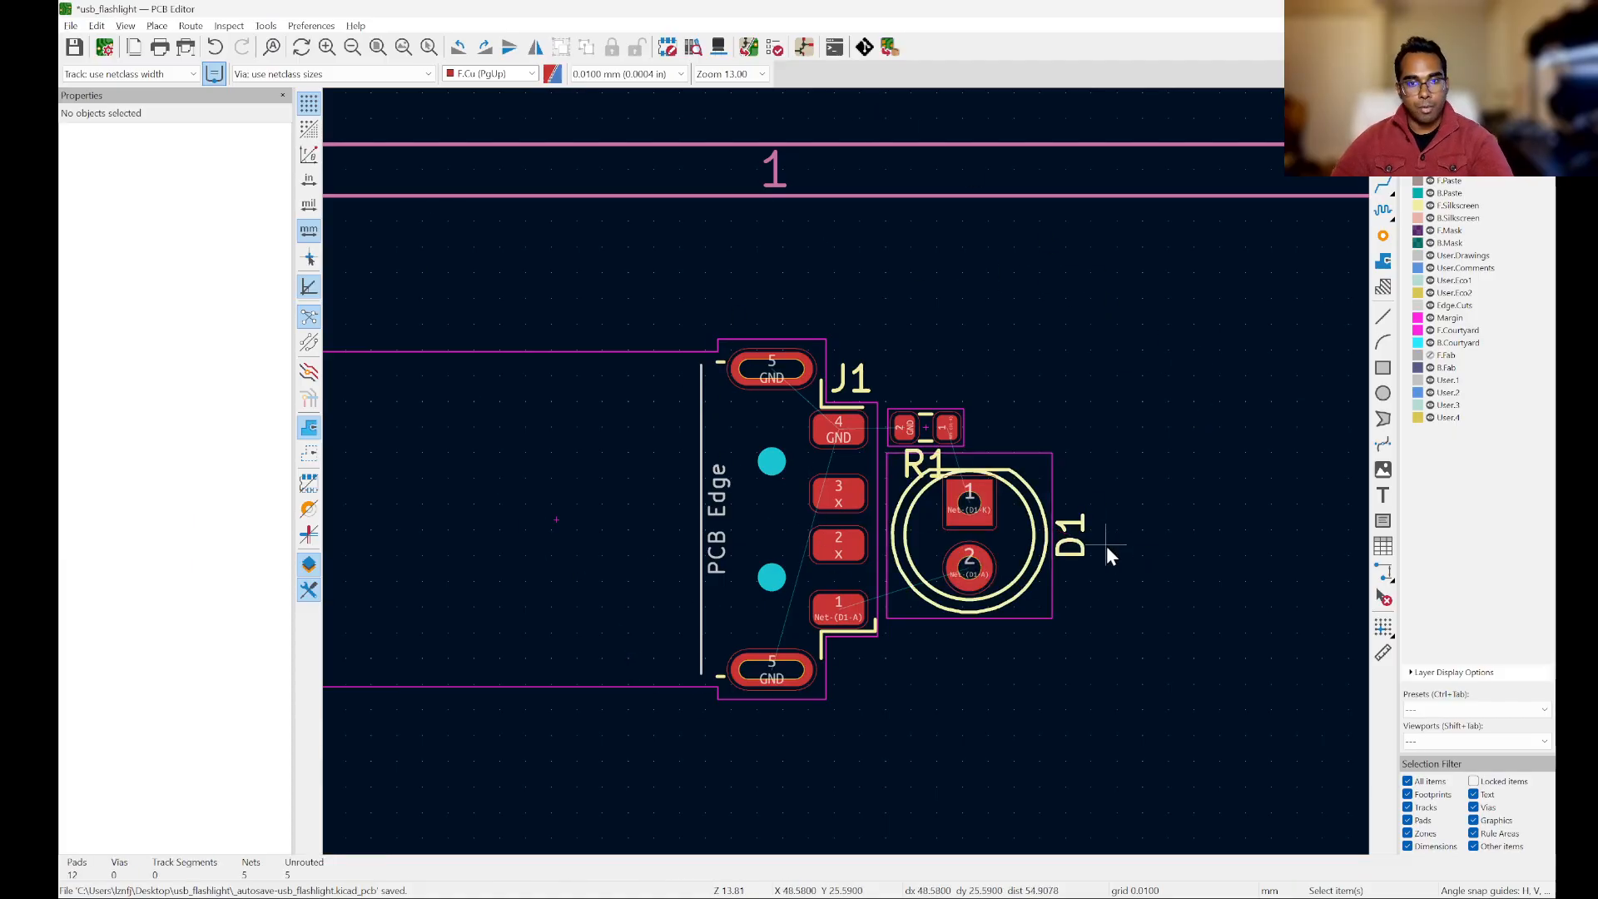
Step: Examine the placement of J1, R1 and D1, including the ratsnest lines, courtyards and reference labels
scroll(1115, 547, up, 5)
scroll(1150, 556, down, 2)
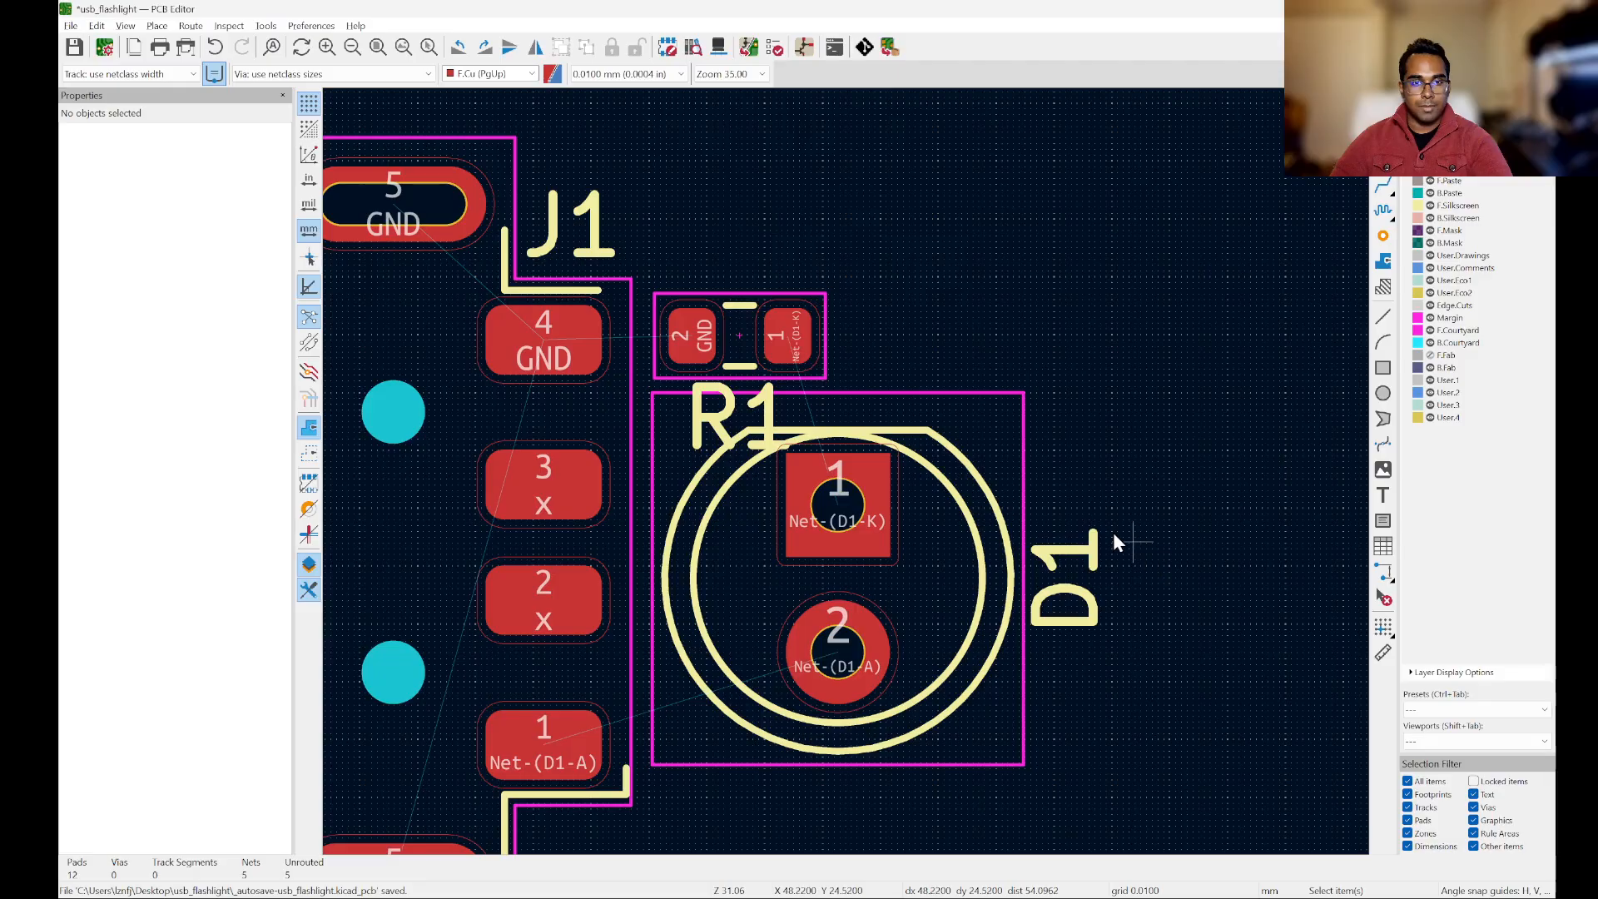
scroll(1101, 614, up, 1)
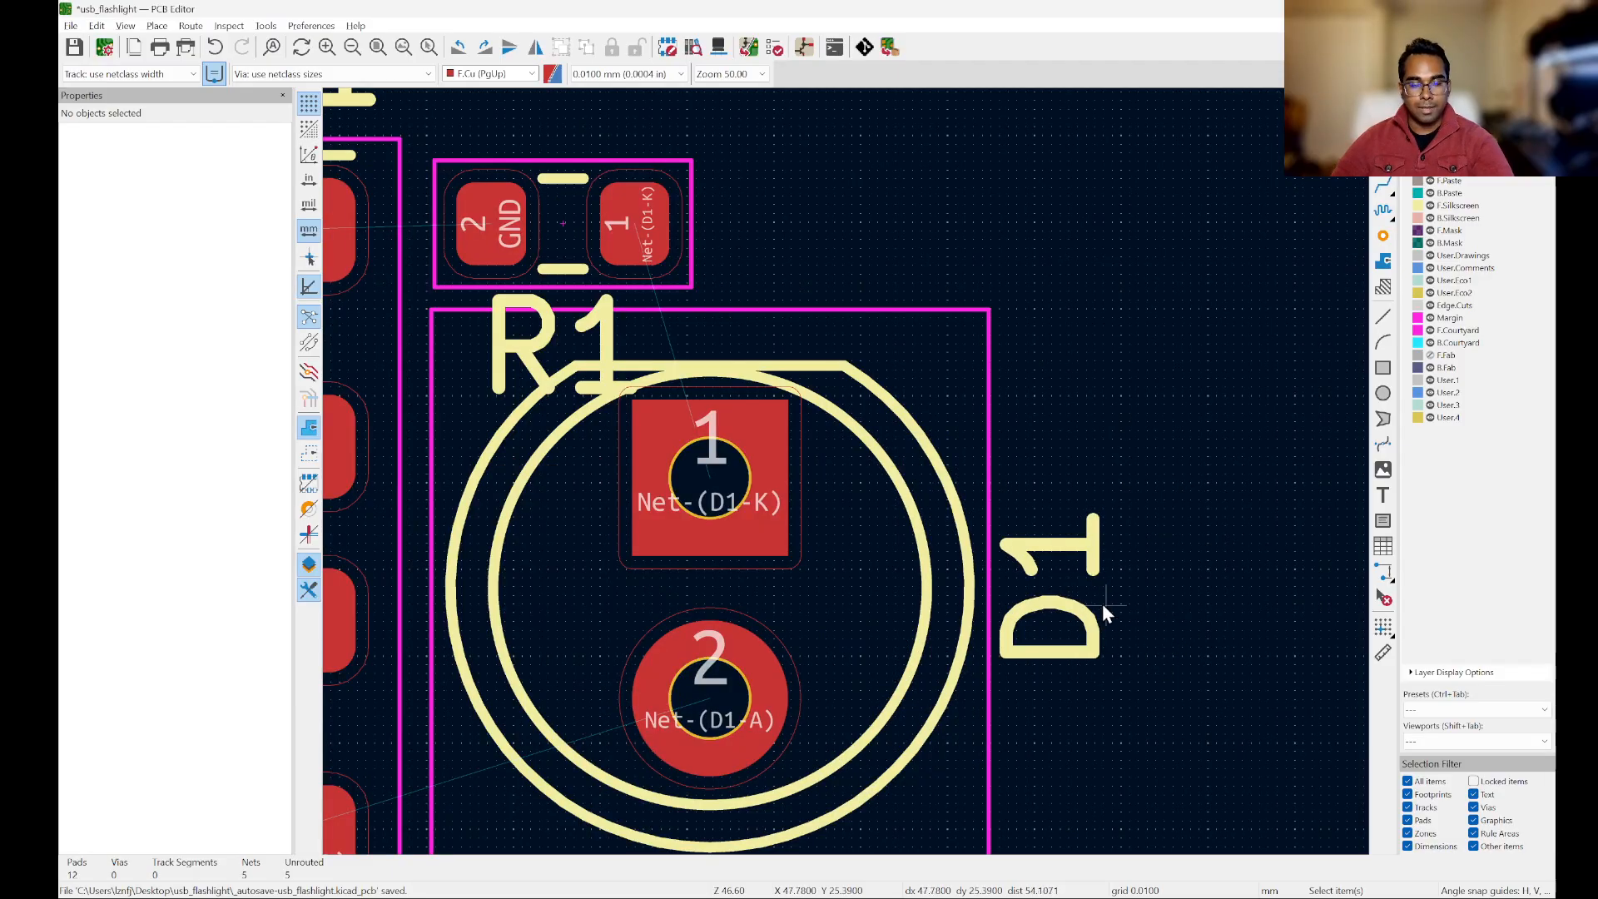
scroll(1240, 674, down, 3)
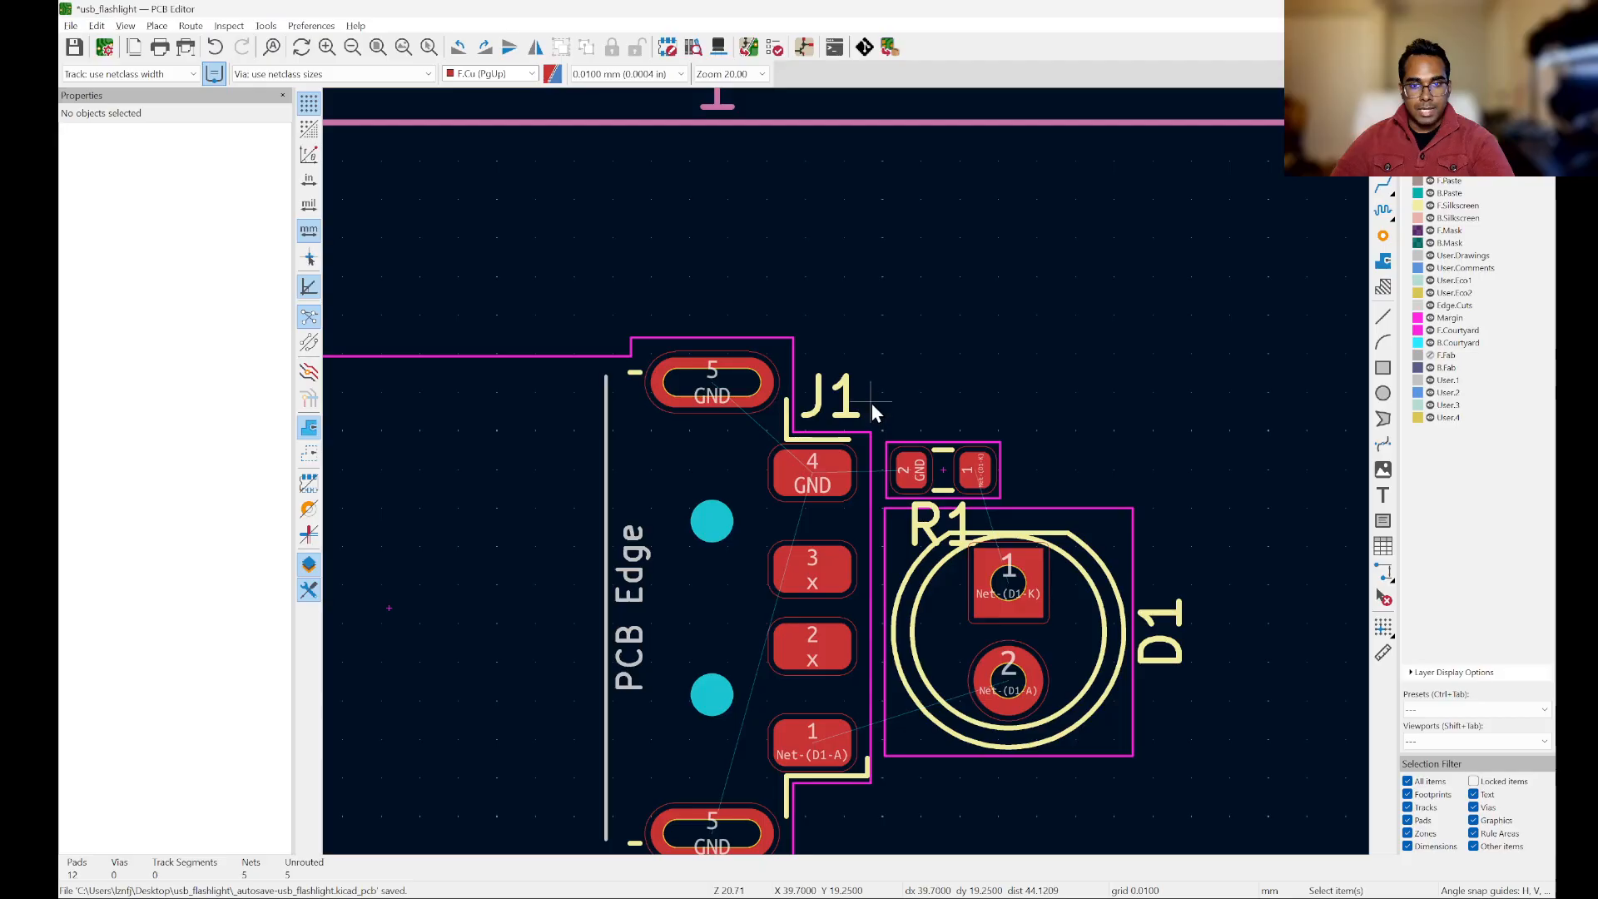
scroll(871, 403, up, 2)
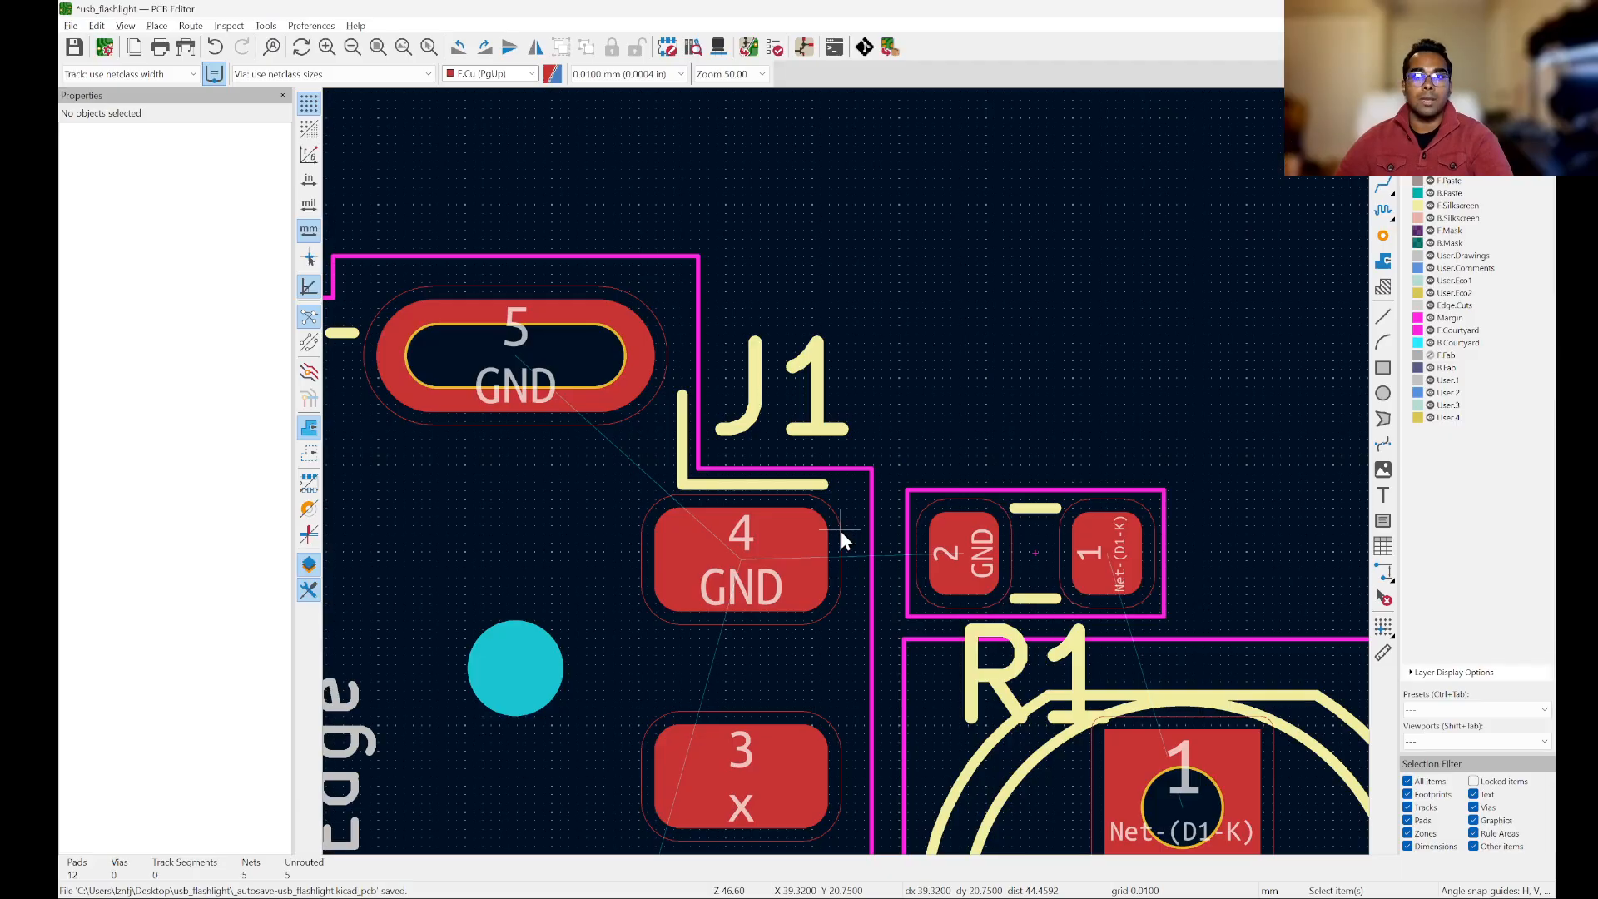
scroll(1065, 463, down, 1)
scroll(428, 463, down, 1)
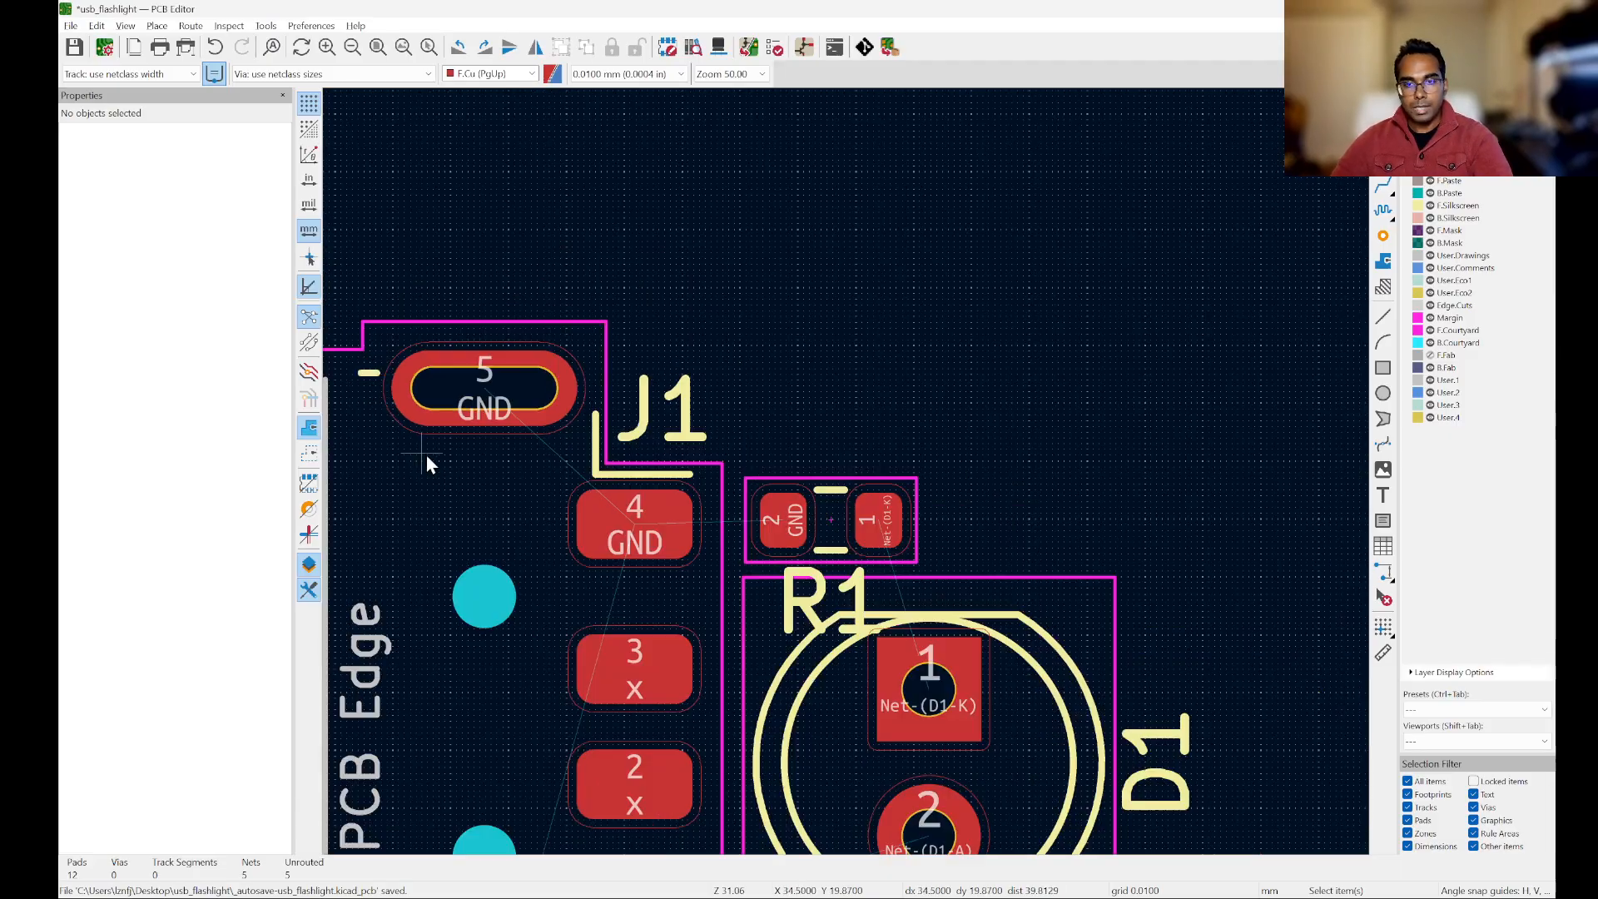
scroll(1097, 438, down, 1)
scroll(841, 486, up, 3)
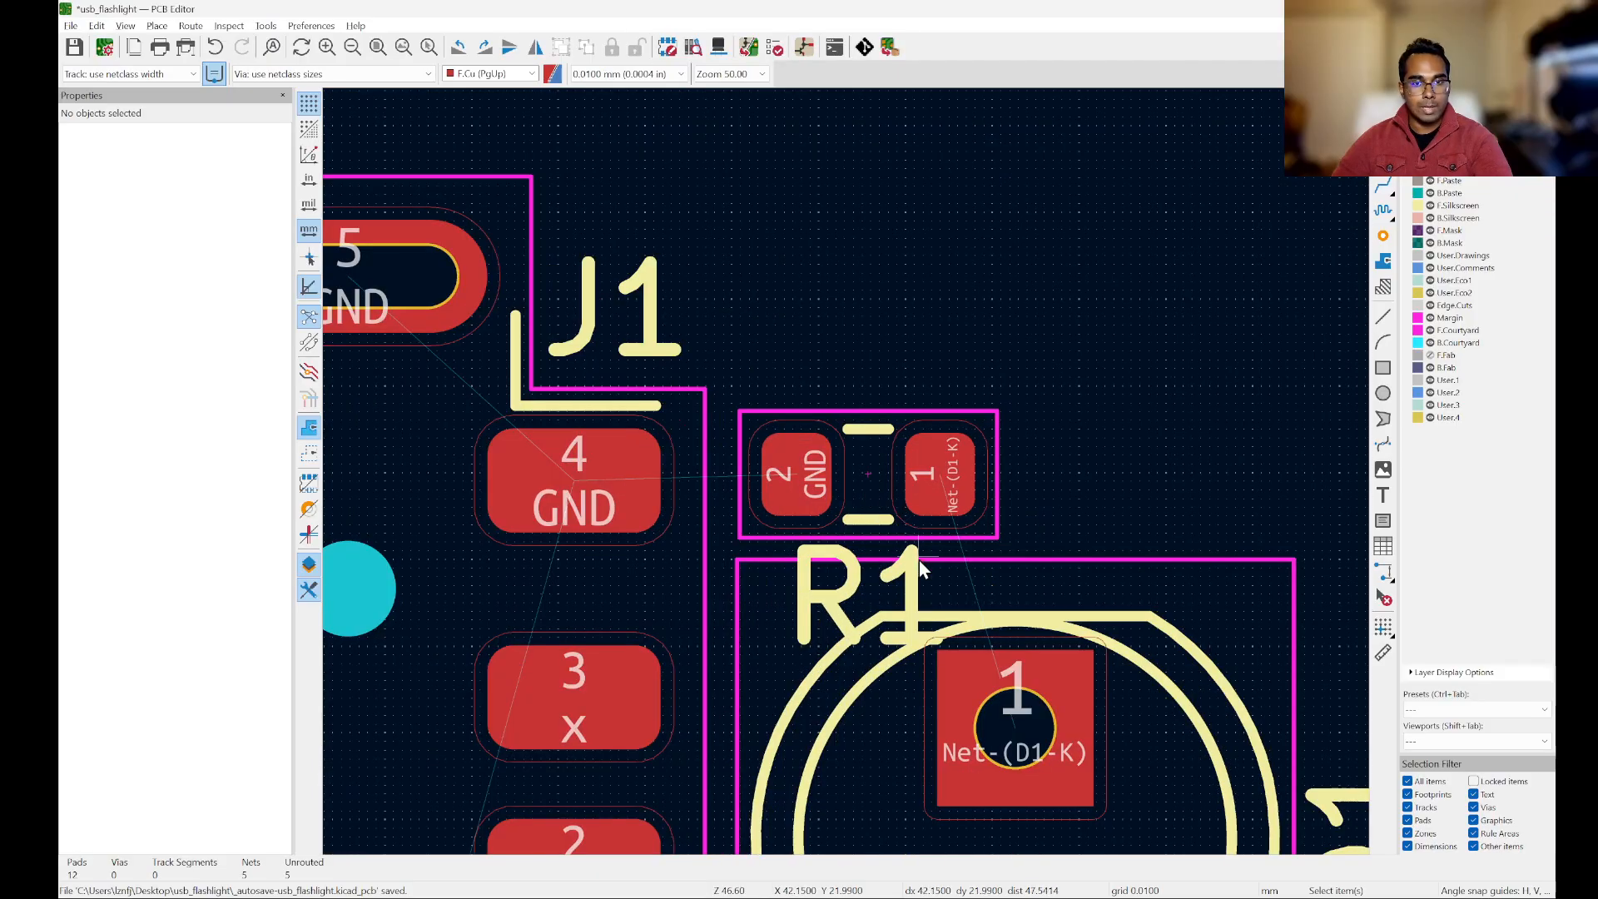
Step: Move the R1 silkscreen reference label above the resistor, centred at about X 41.6 mm, Y 19.7 mm
click(909, 595)
drag(902, 596, 922, 354)
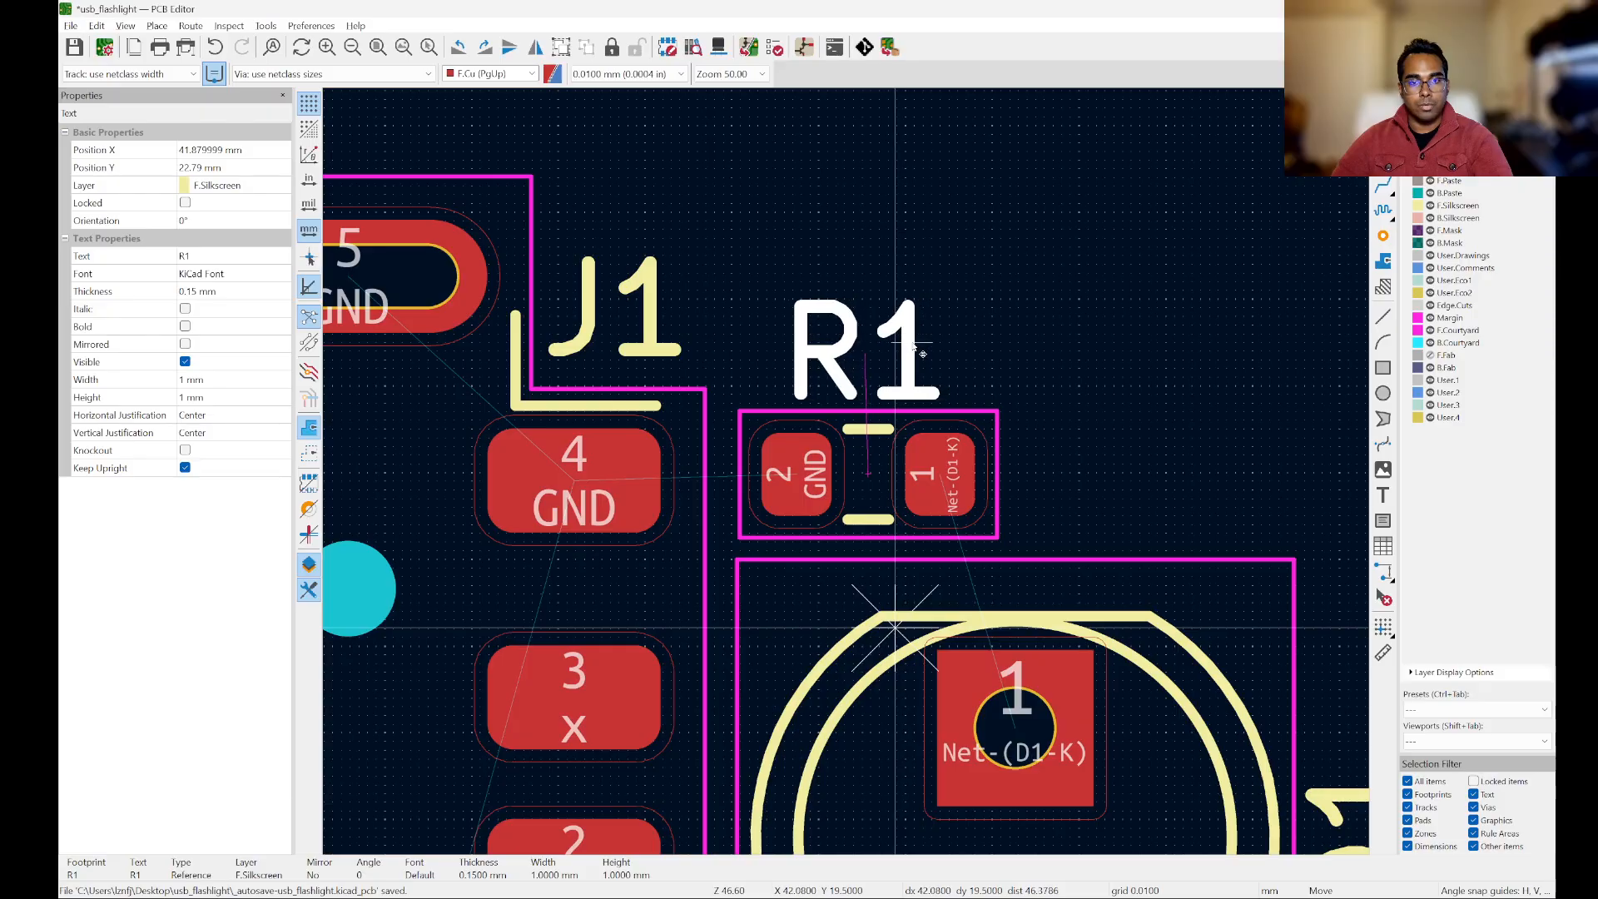
scroll(922, 354, up, 2)
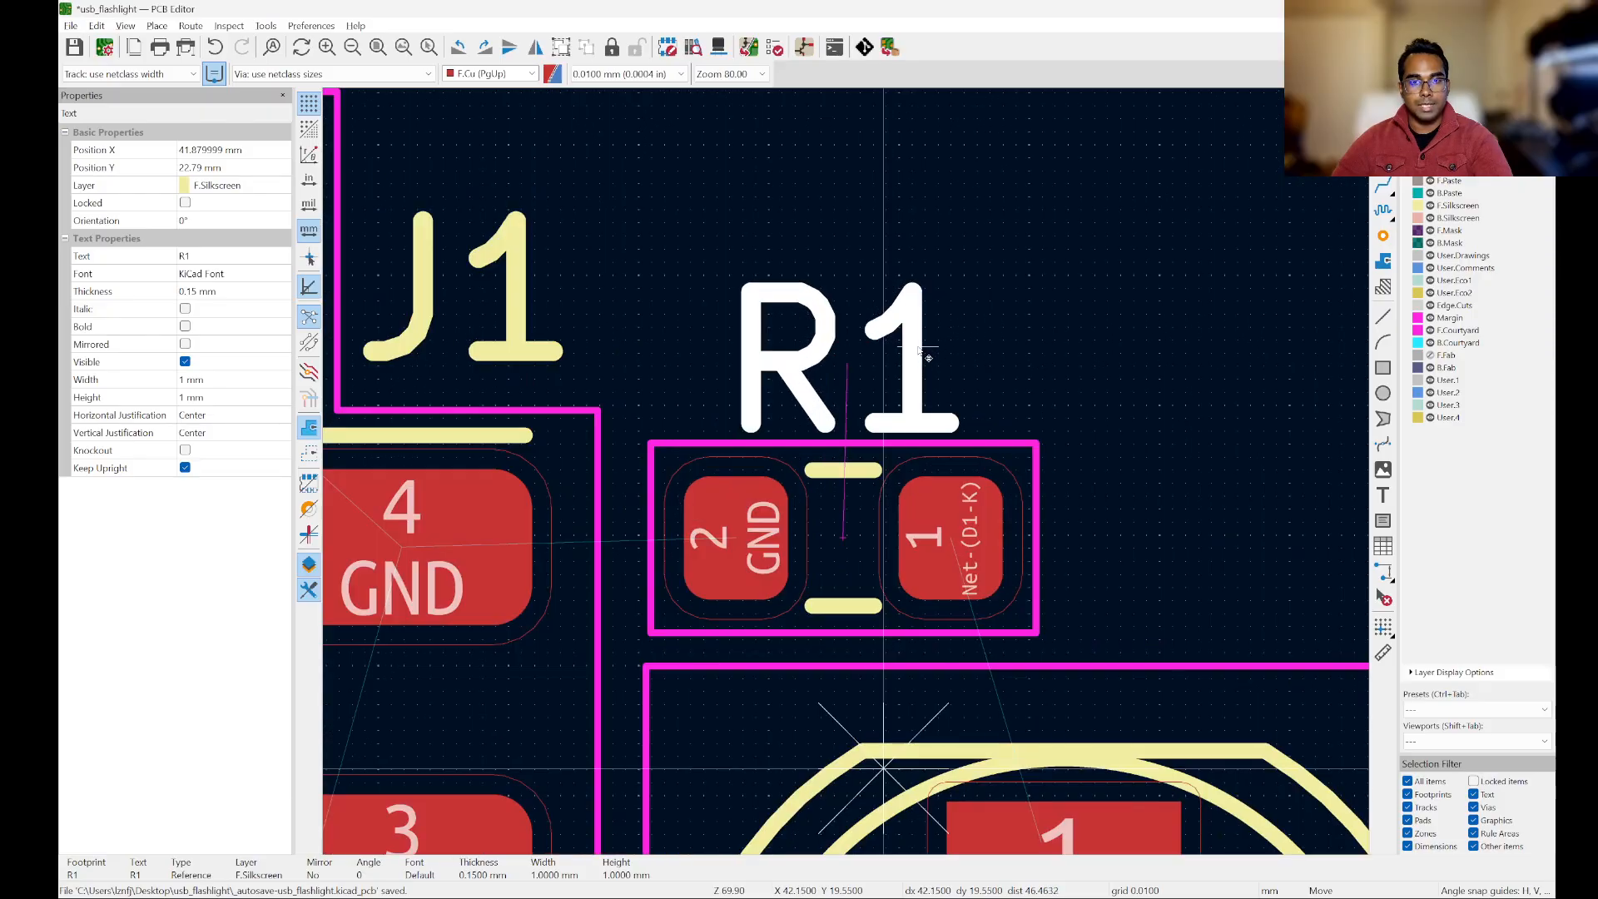
scroll(923, 354, up, 2)
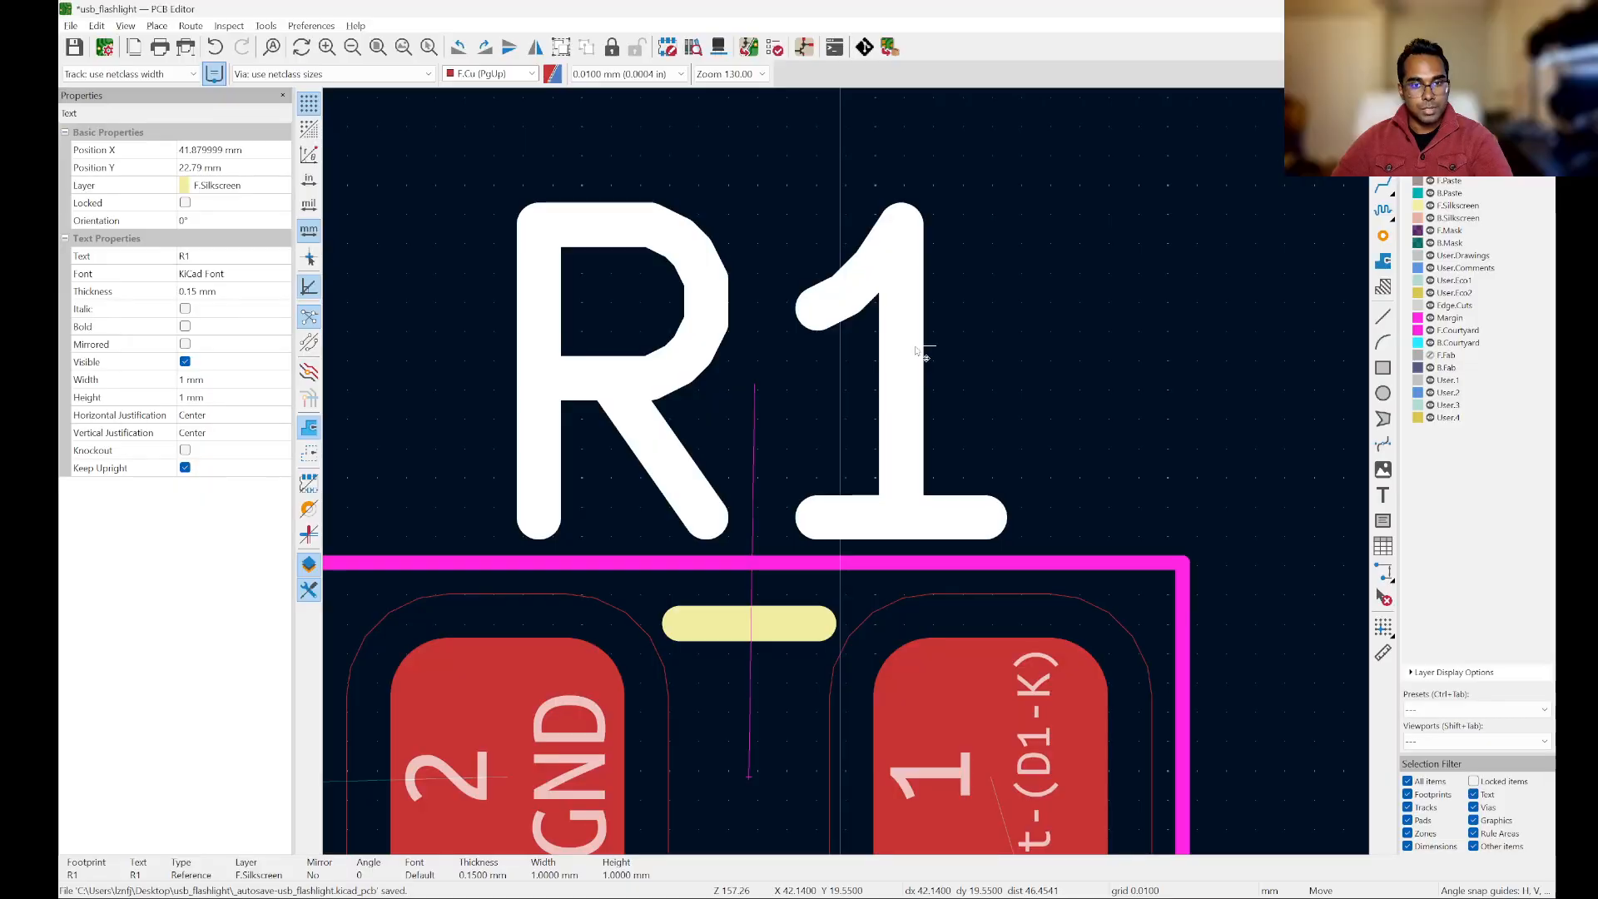
drag(916, 347, 904, 350)
click(905, 350)
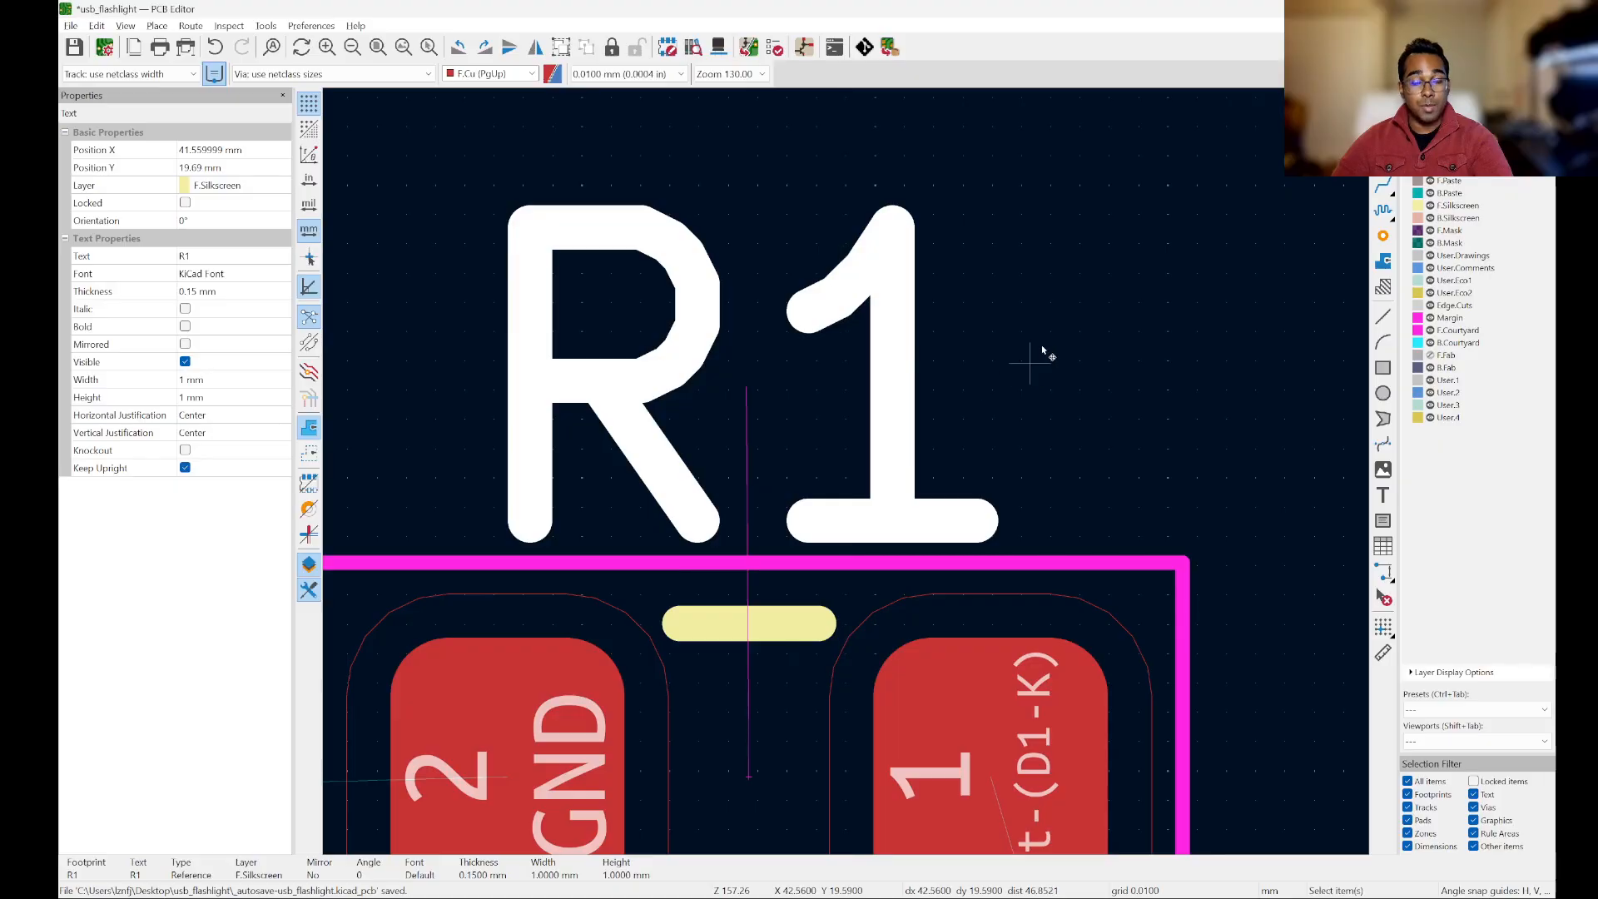
scroll(1170, 328, down, 2)
scroll(916, 326, down, 4)
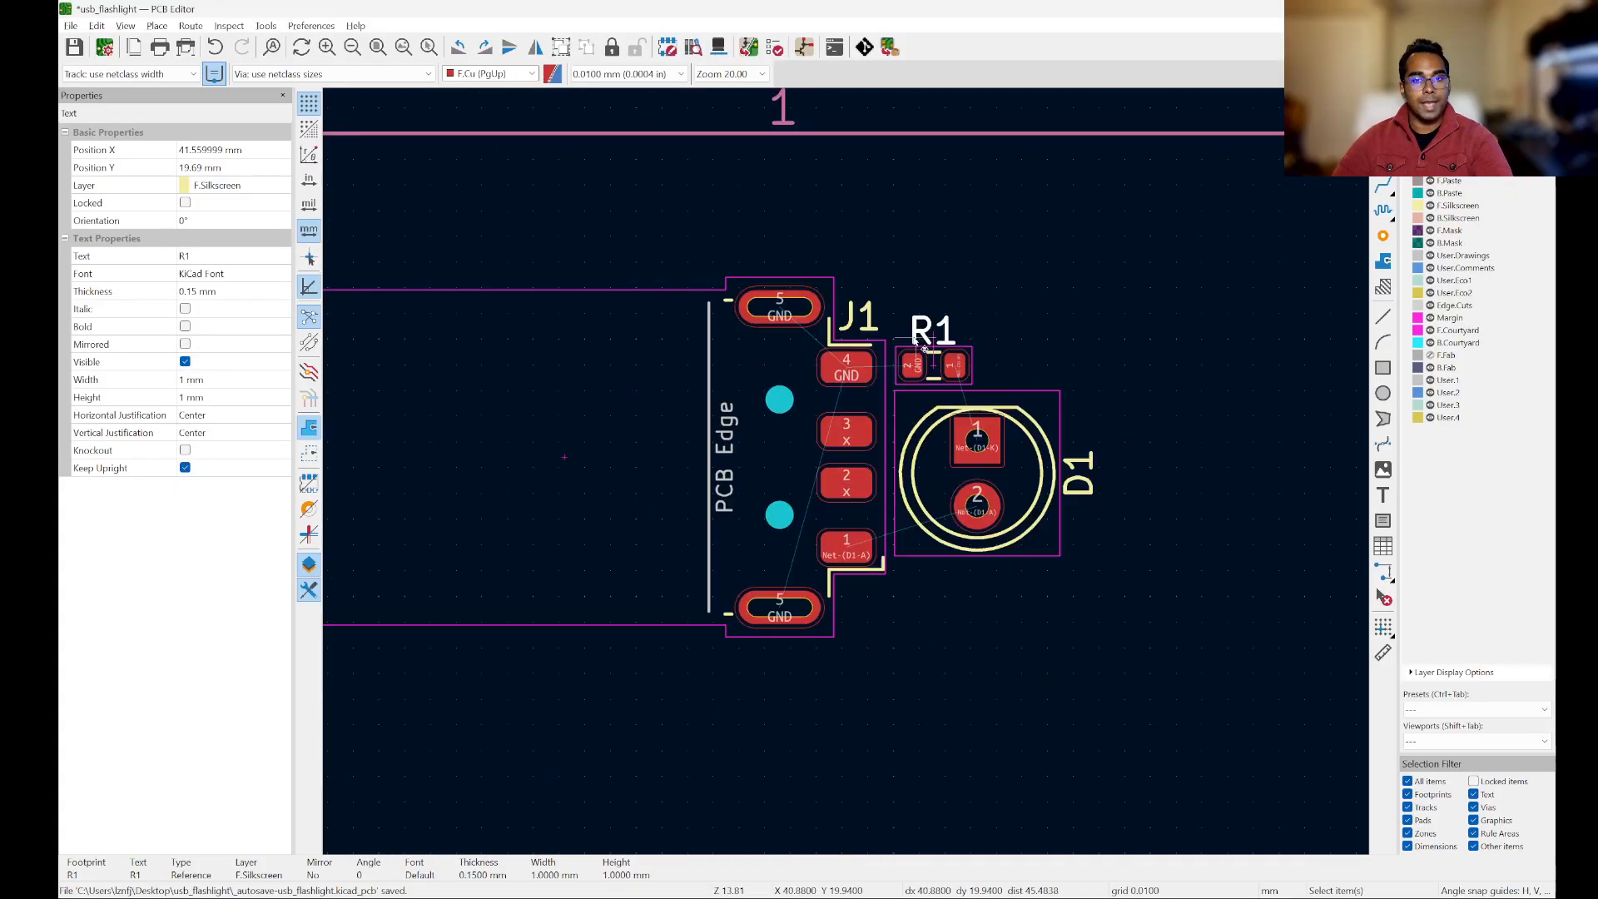
scroll(1155, 396, up, 3)
click(1062, 556)
Step: Turn the D1 silkscreen reference label horizontal and place it above the LED outline, at about X 44.3 mm, Y 21.9 mm
scroll(907, 530, up, 1)
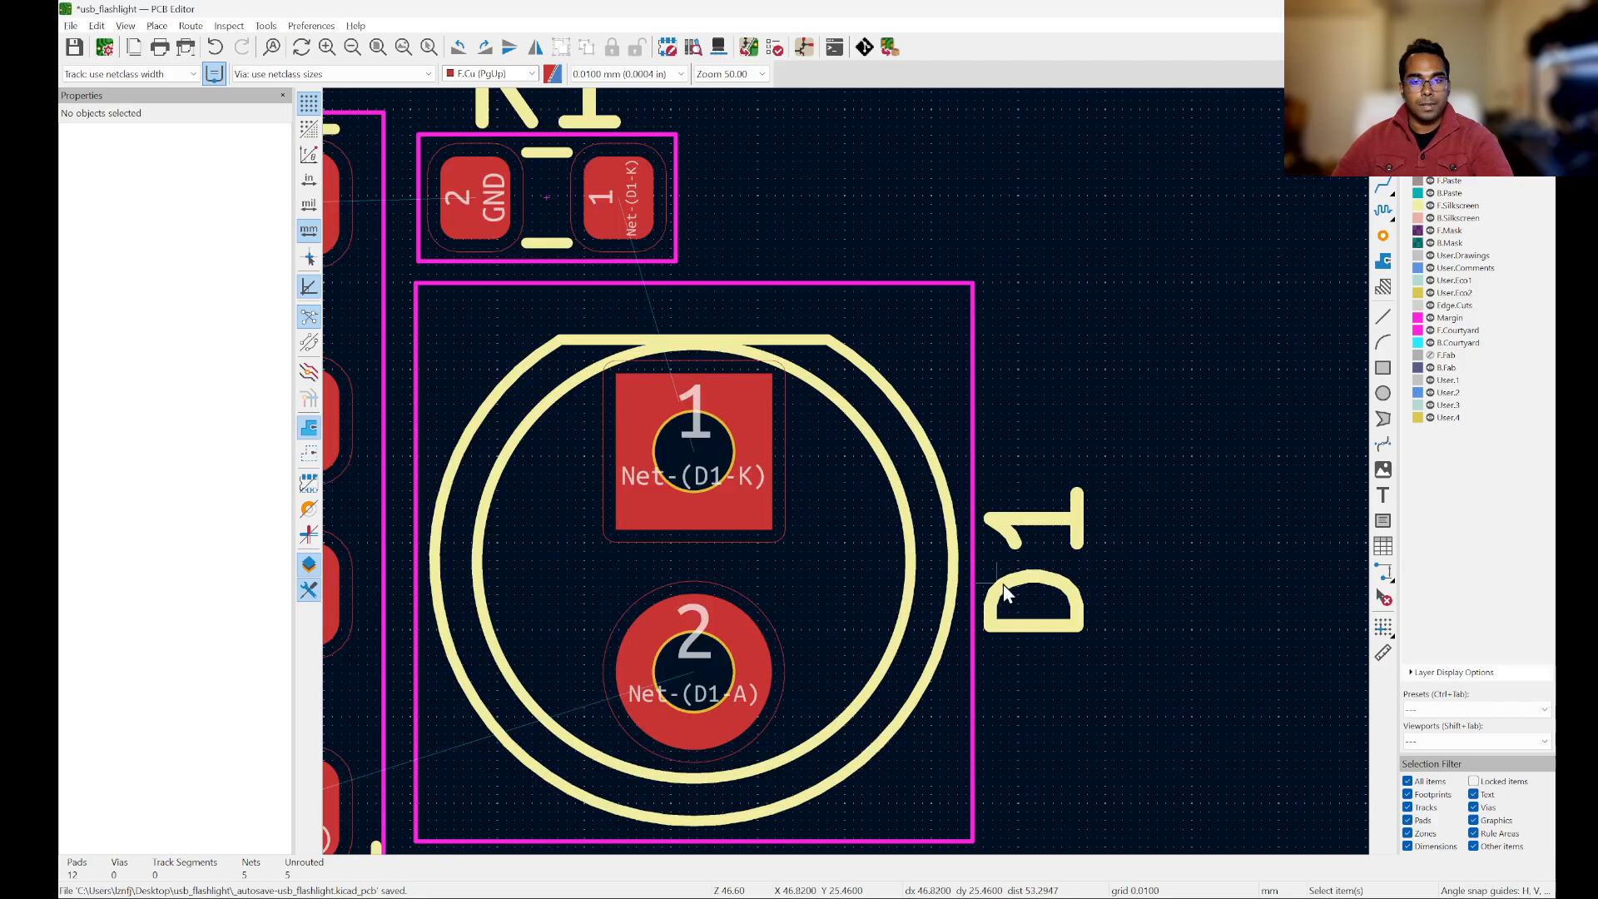
click(1037, 549)
key(m)
key(r)
key(r)
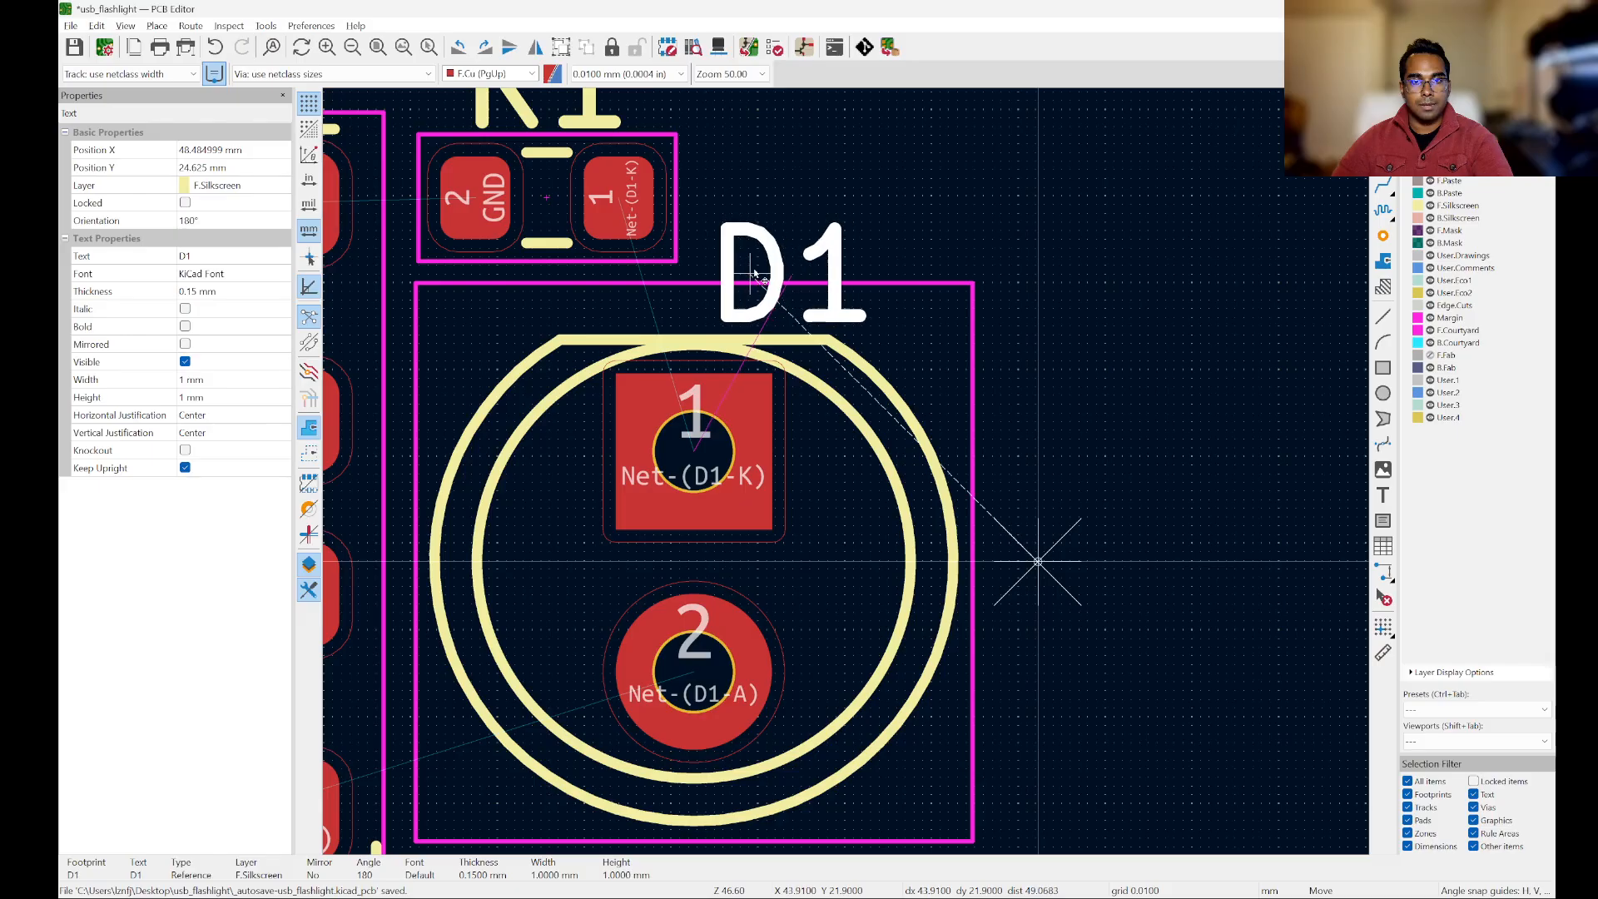
click(746, 280)
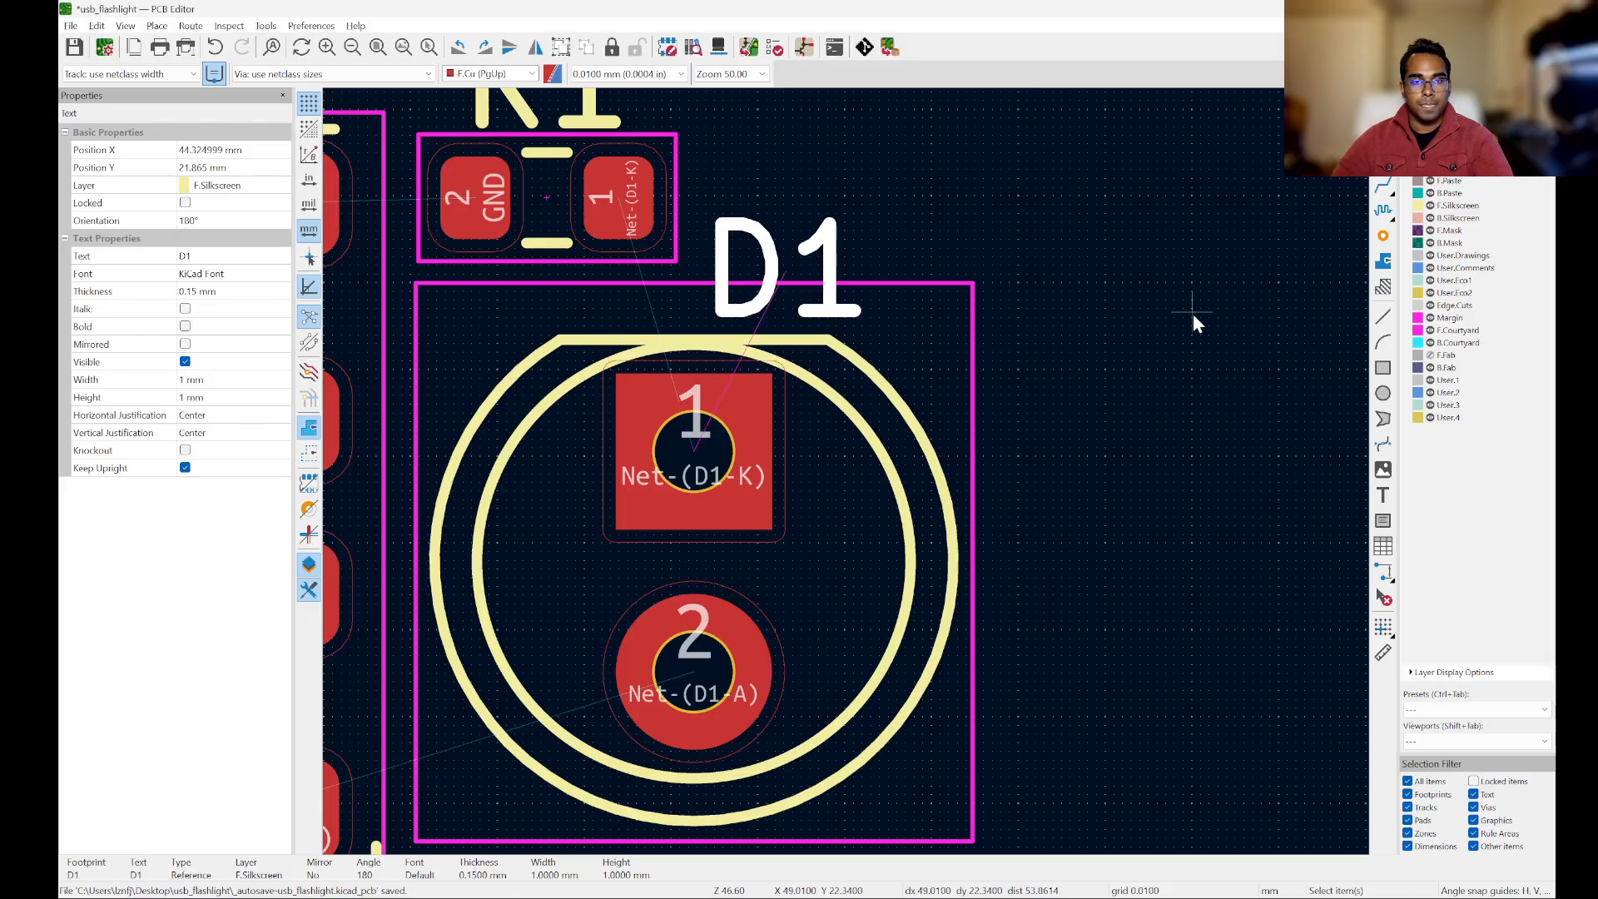
key(Escape)
scroll(1221, 416, down, 3)
scroll(832, 361, up, 3)
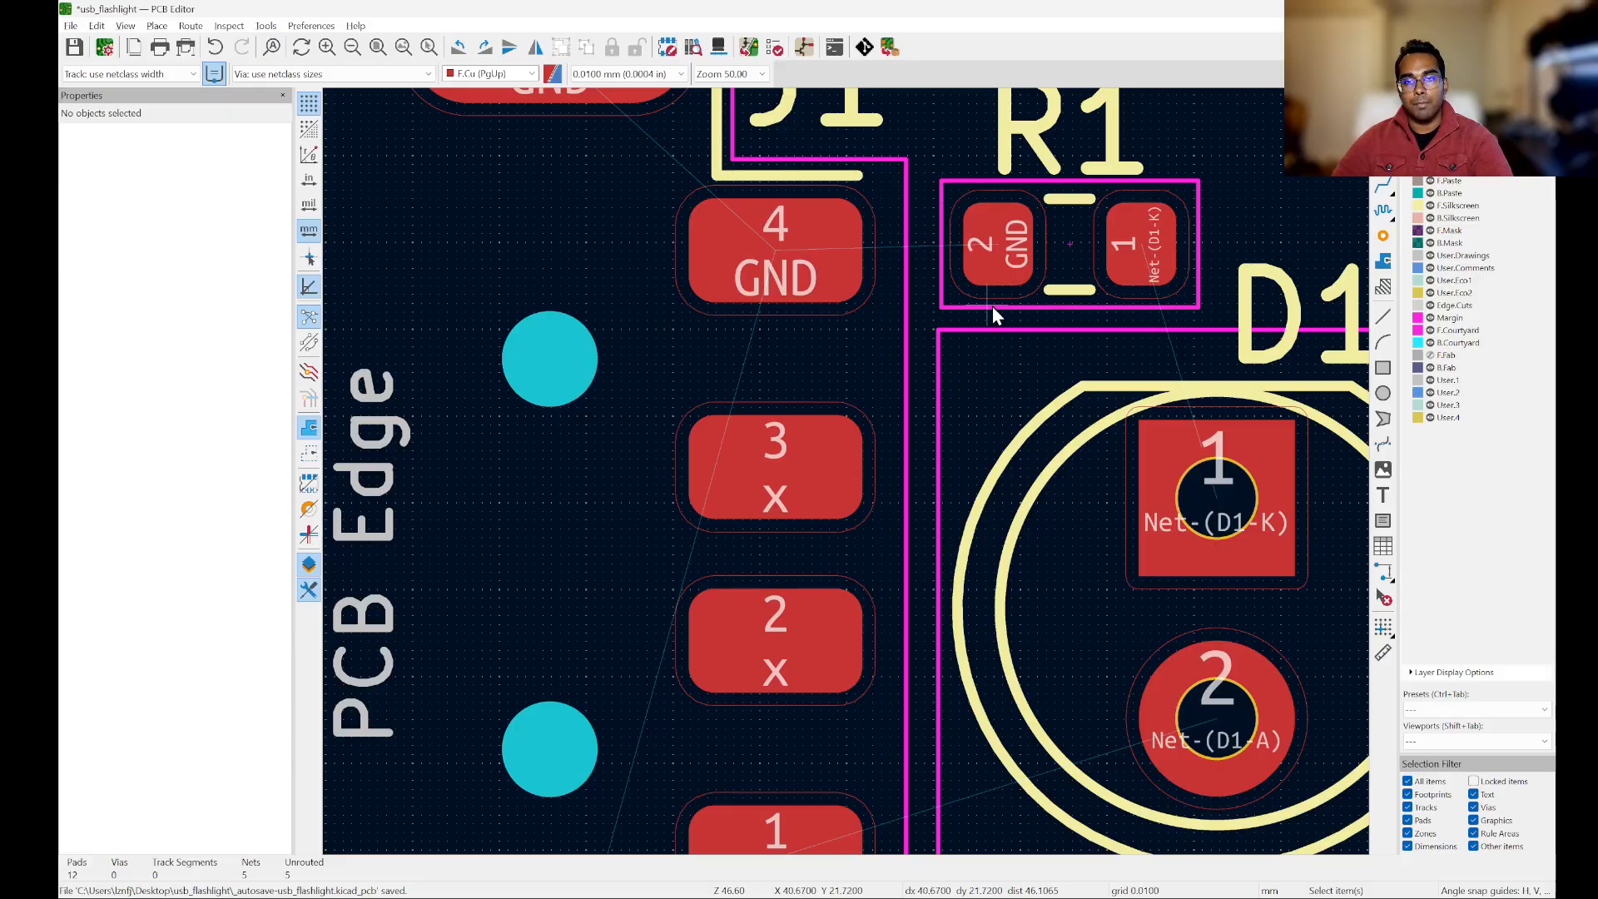
Step: Shift LED D1 slightly away from J1's courtyard, to about X 43.7 mm, Y 24.0 mm
scroll(804, 502, down, 3)
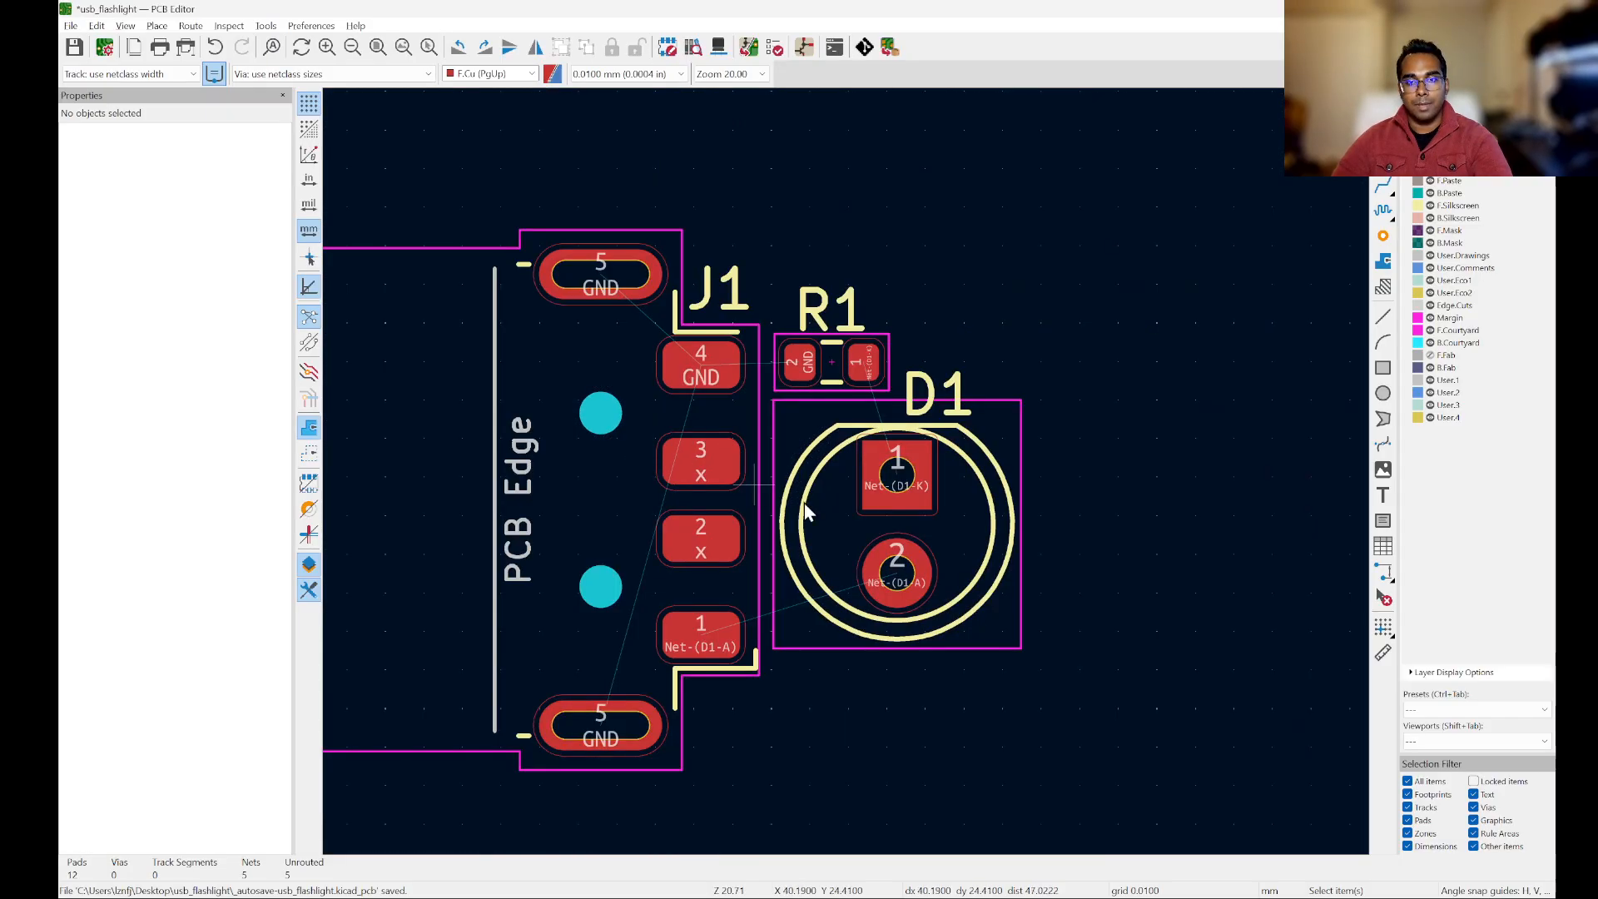
scroll(837, 521, up, 3)
click(916, 646)
key(m)
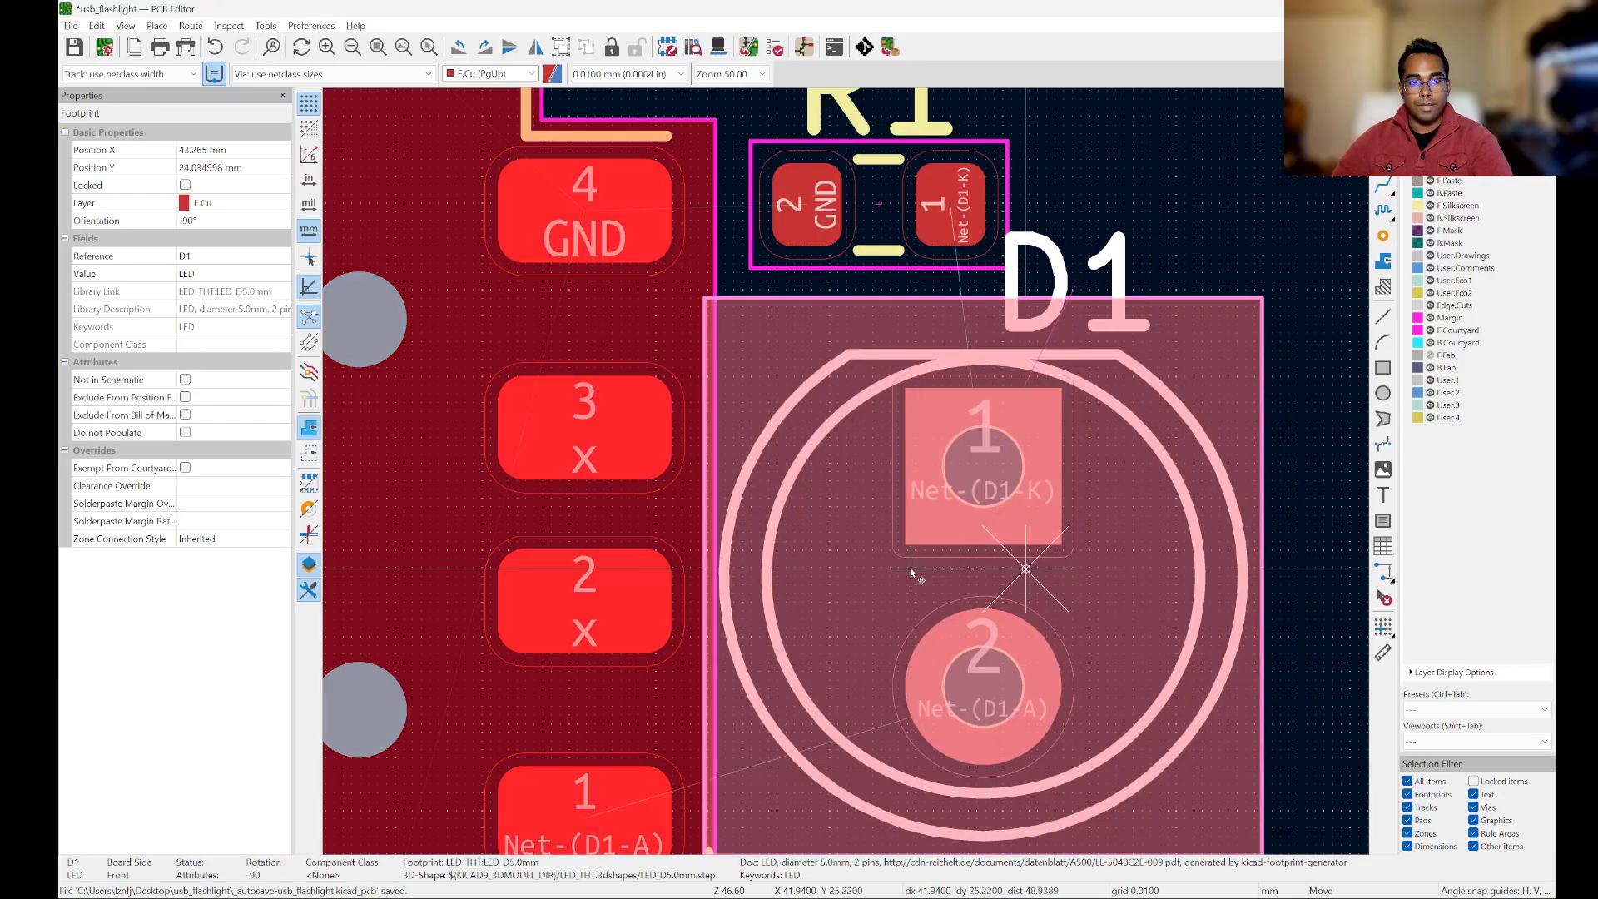
click(991, 573)
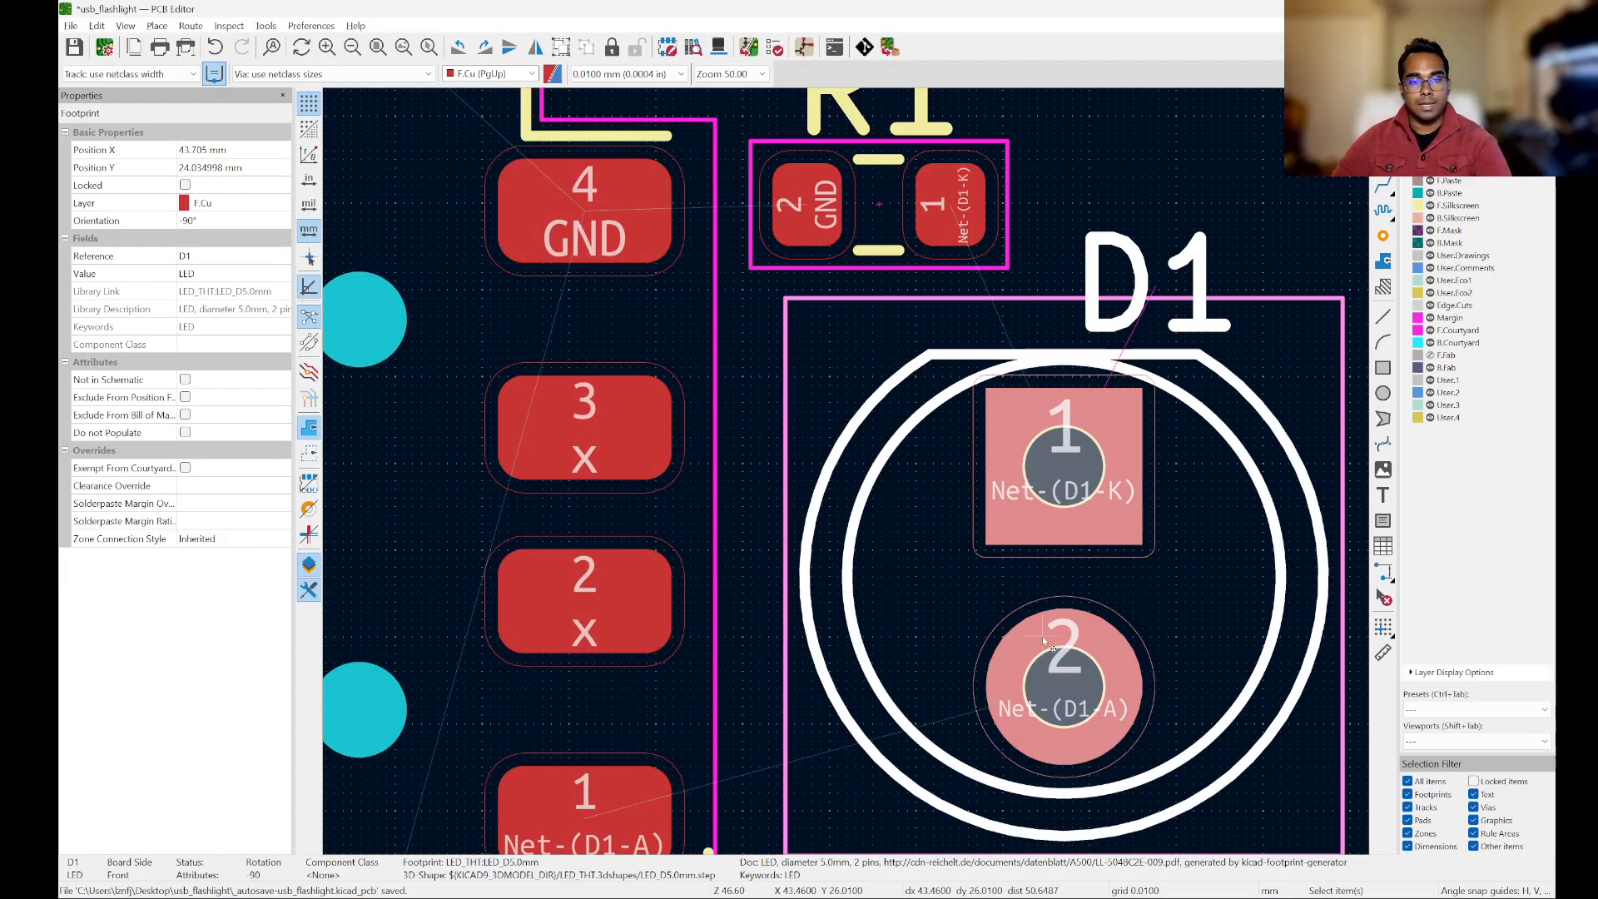
Step: Move LED D1 closer to J1 so their courtyards nearly meet, at about X 43.0 mm, Y 24.0 mm
key(m)
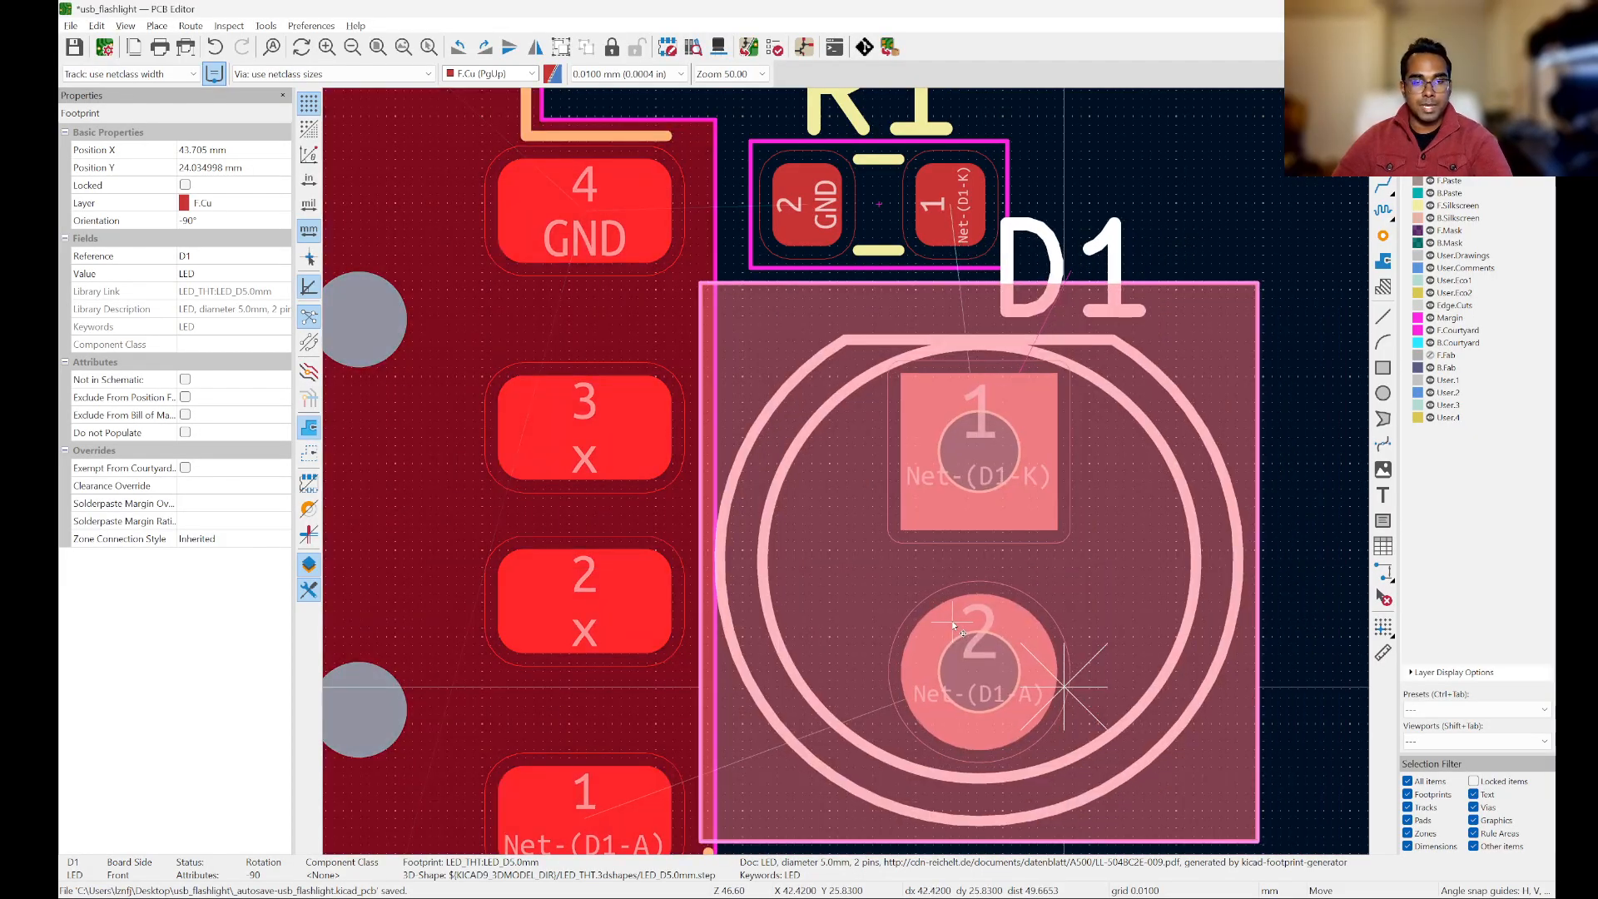
scroll(956, 625, down, 3)
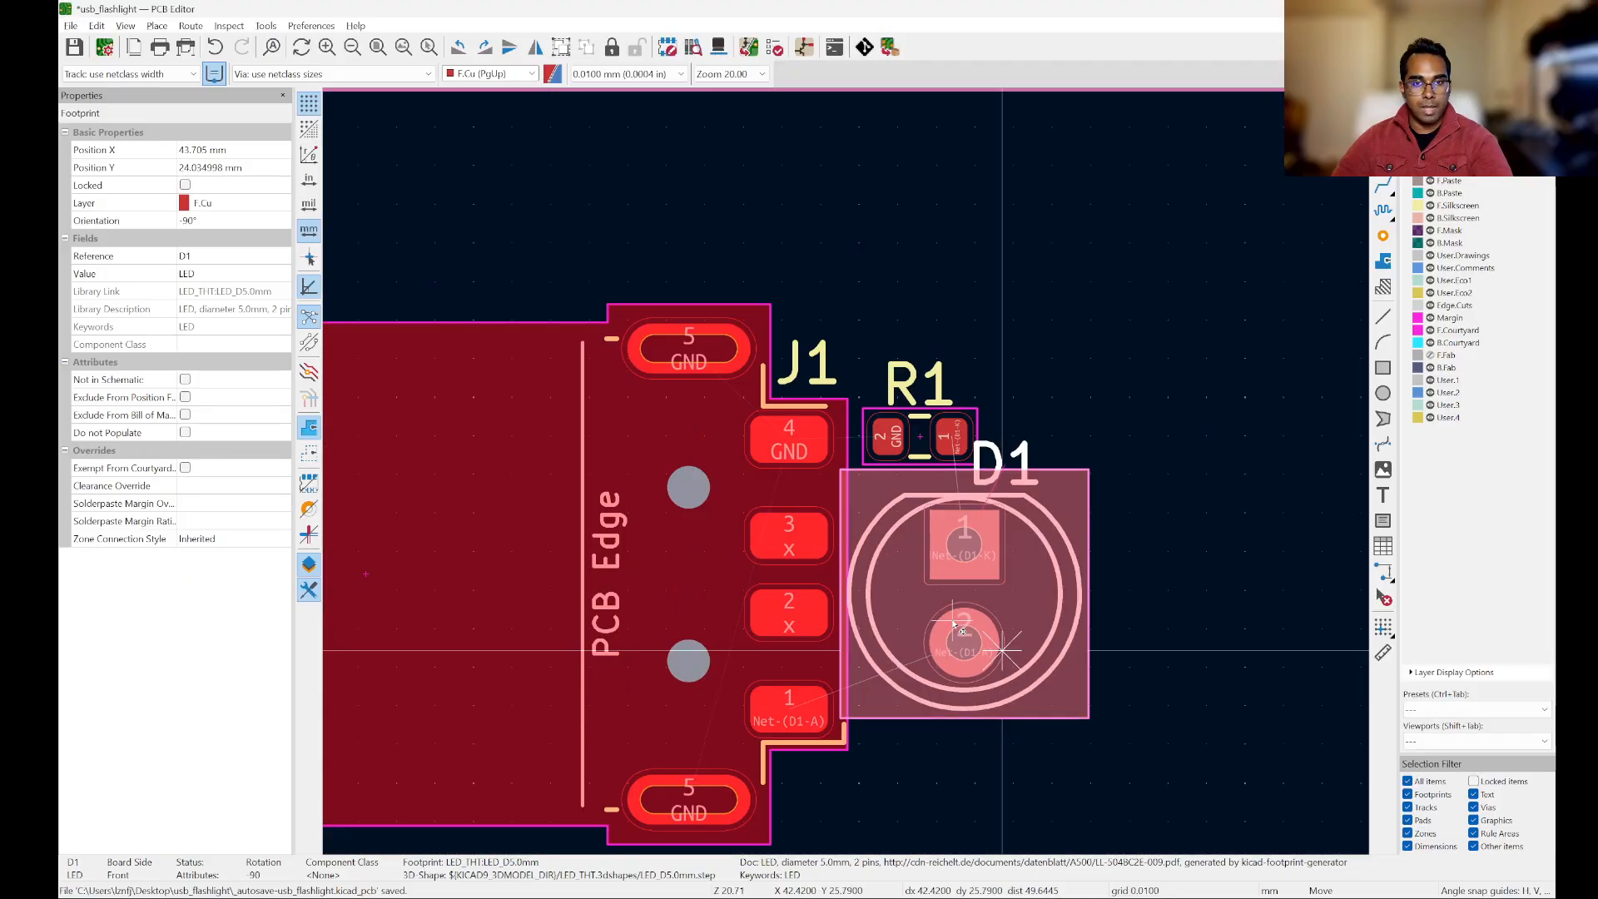
scroll(956, 625, up, 3)
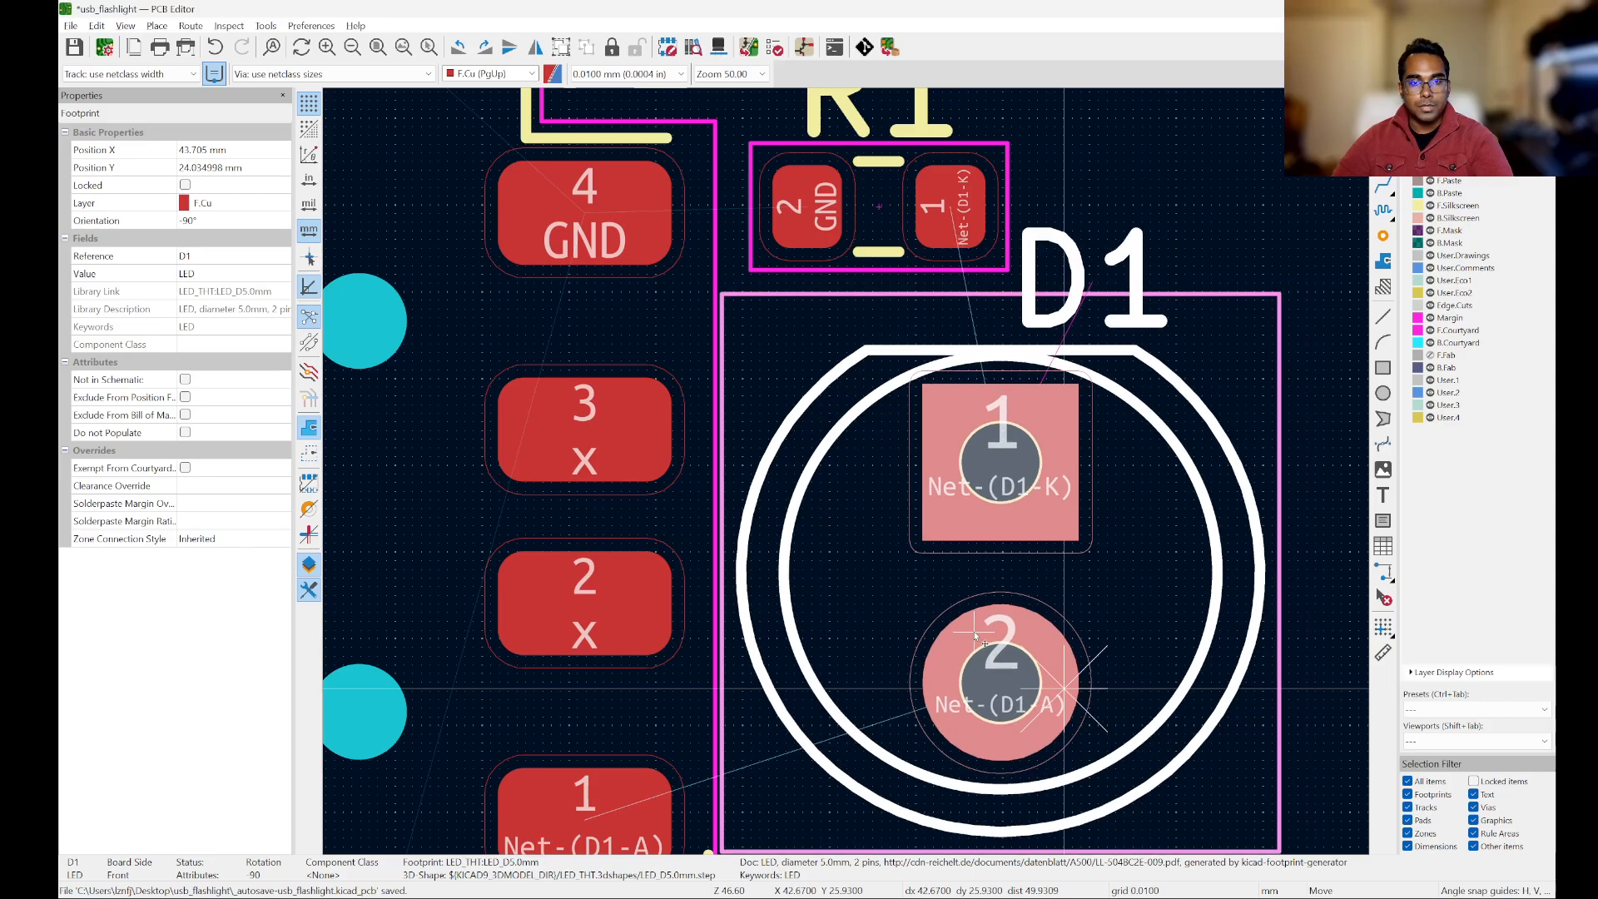
click(978, 637)
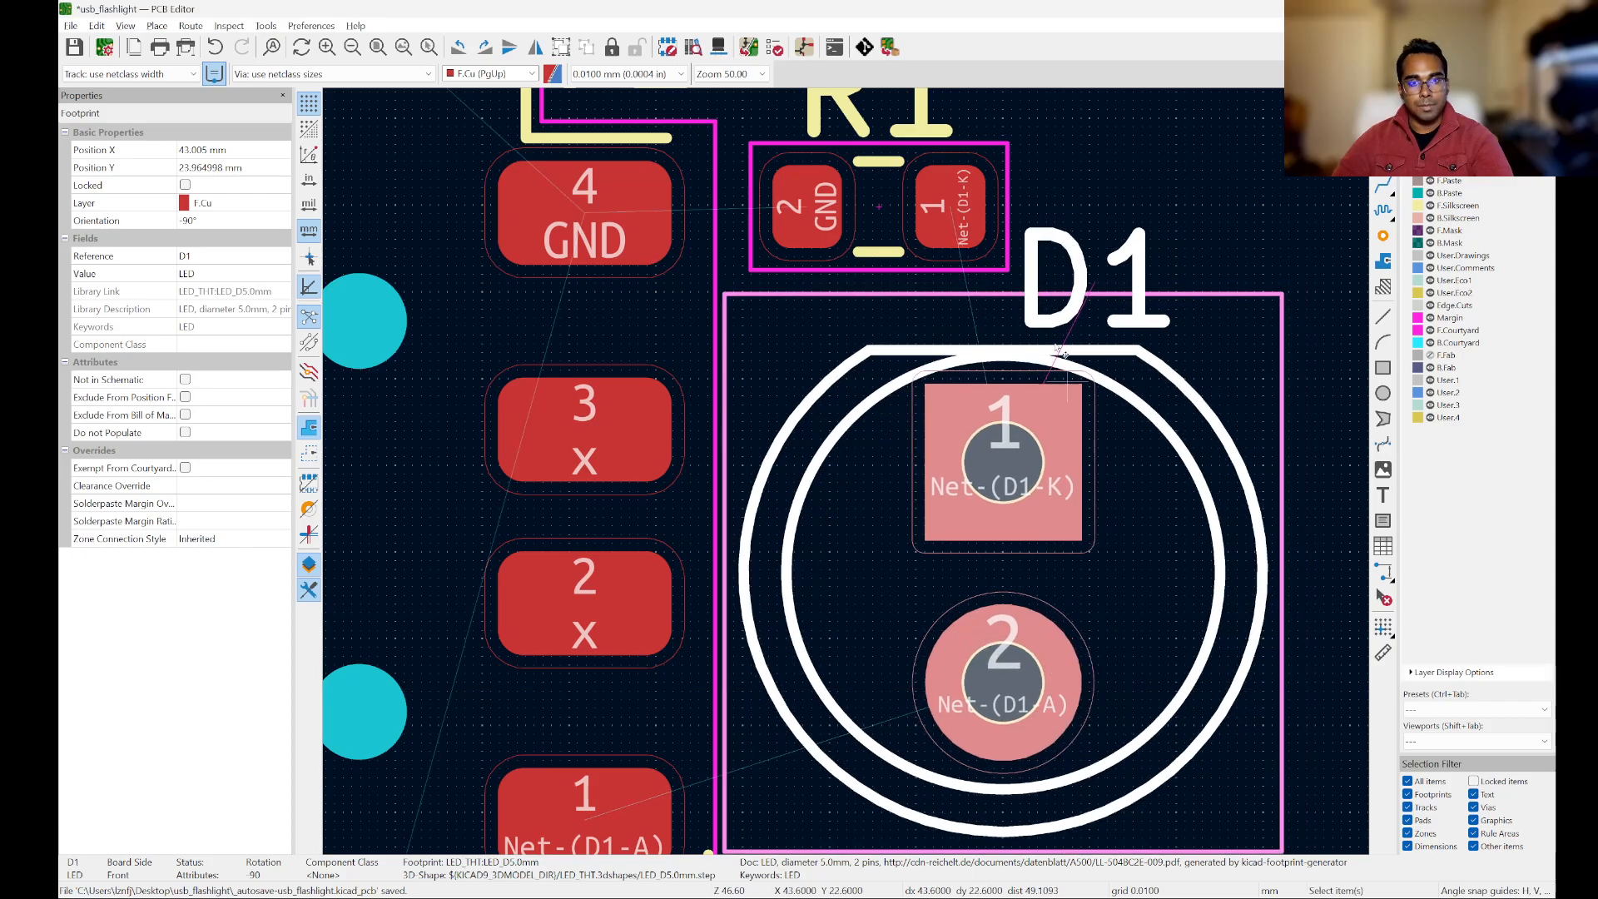
Step: Shift resistor R1 slightly closer to J1, between J1's pad 4 and the upper edge of D1's courtyard
scroll(886, 127, down, 3)
scroll(886, 270, up, 5)
click(872, 264)
key(m)
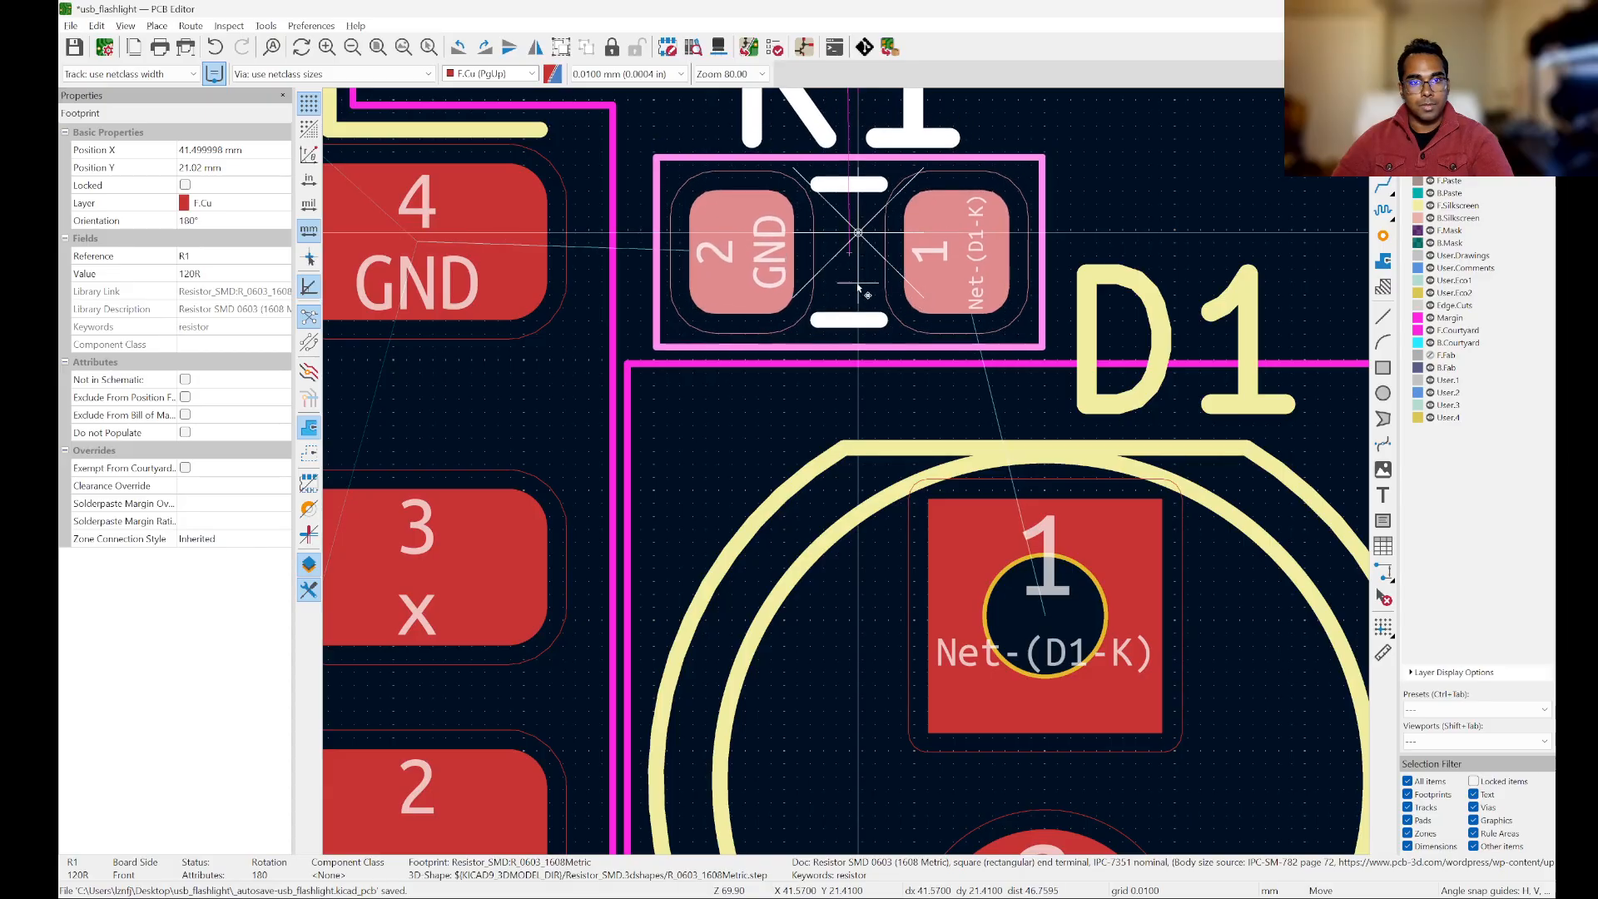
scroll(826, 298, down, 2)
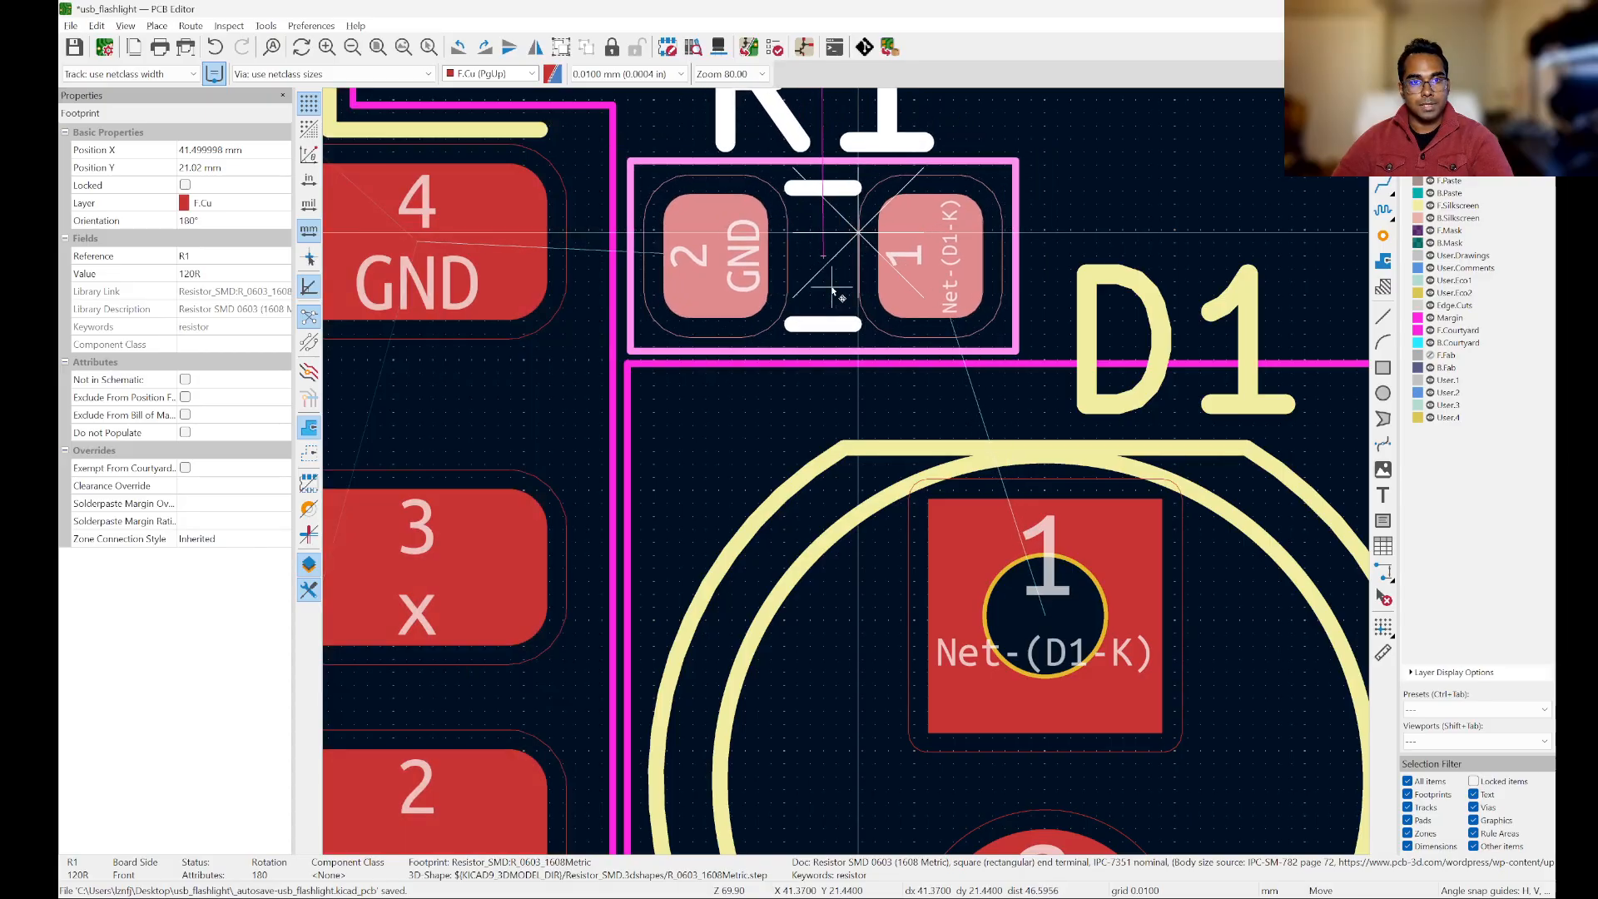
click(827, 292)
scroll(987, 301, down, 2)
click(1037, 274)
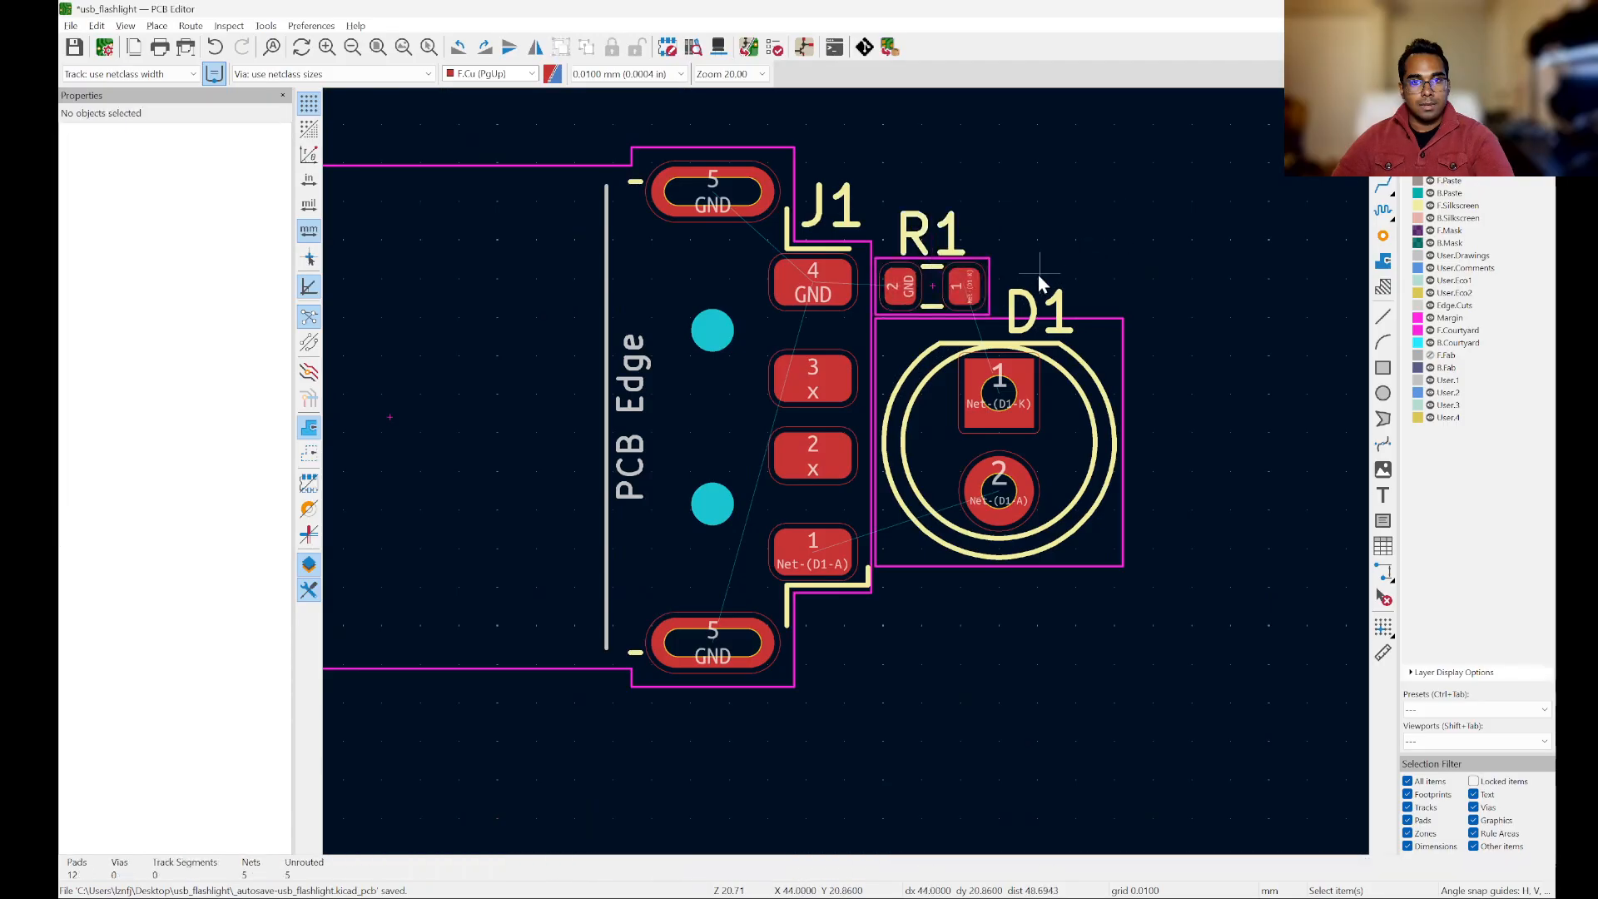
Step: Make Edge.Cuts the active layer and start the Draw Rectangles tool for the board outline
scroll(1028, 300, up, 3)
scroll(1080, 325, down, 4)
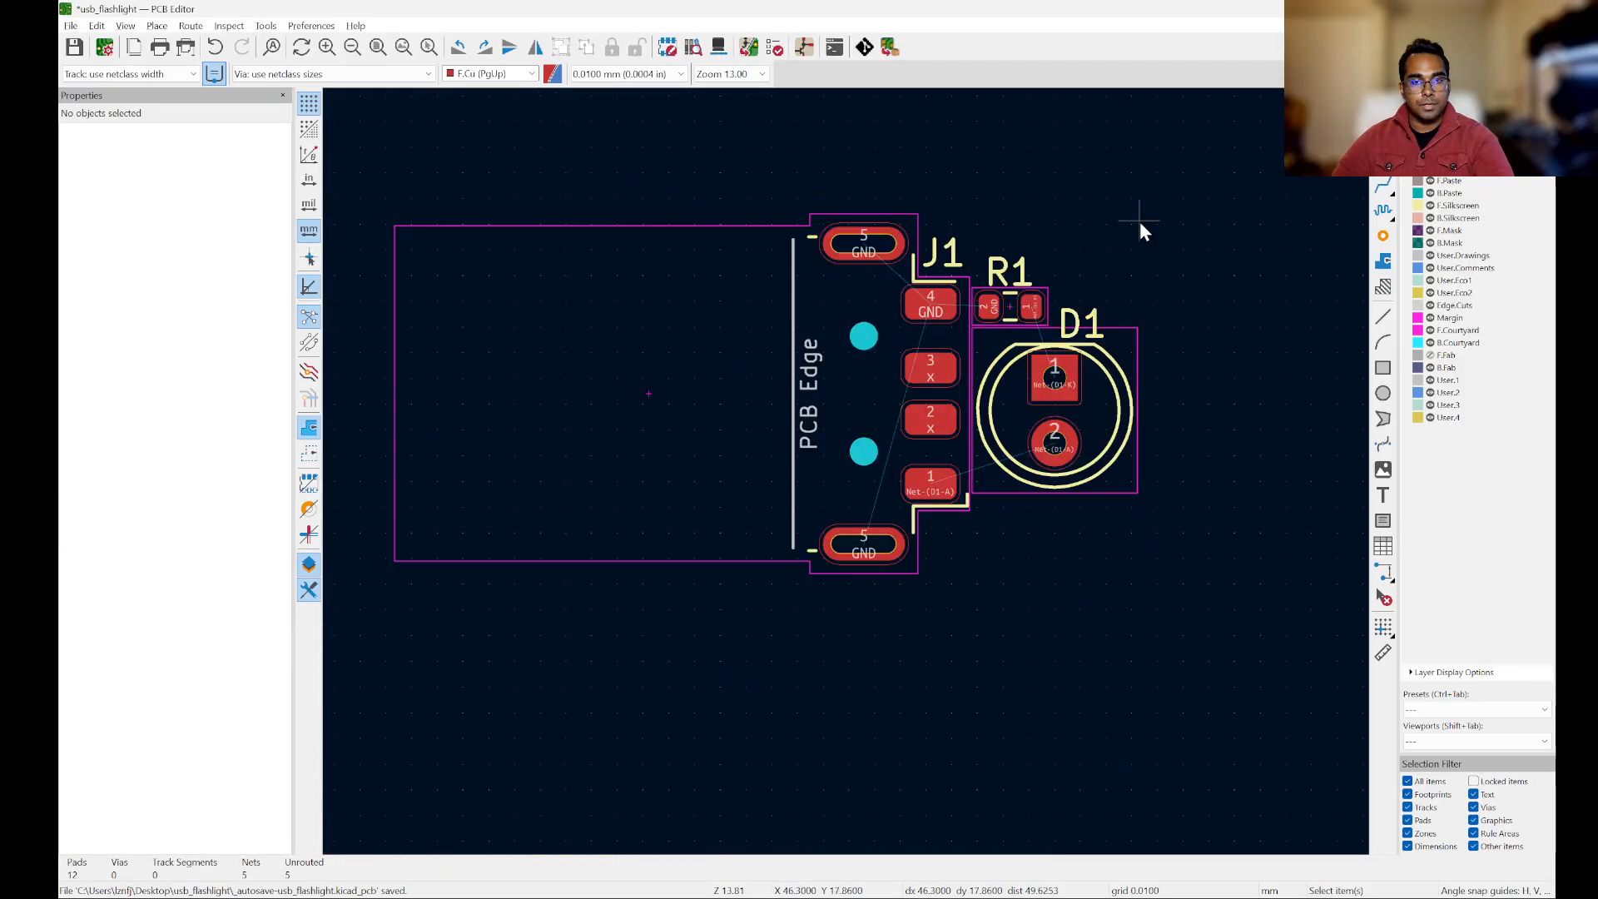
scroll(1141, 221, up, 1)
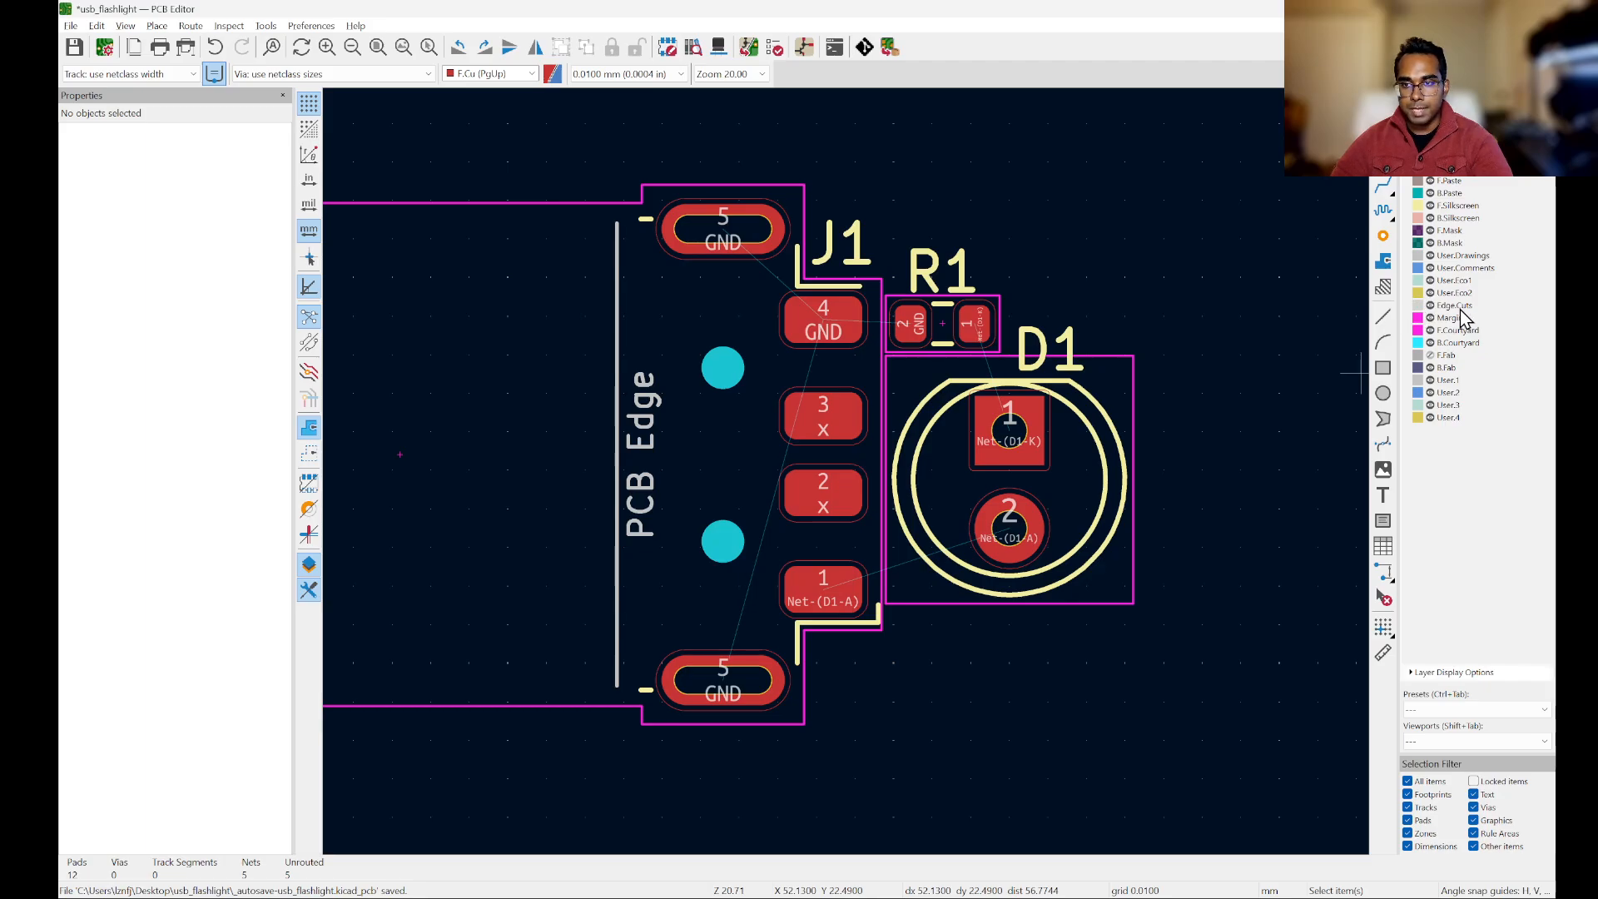
click(1408, 308)
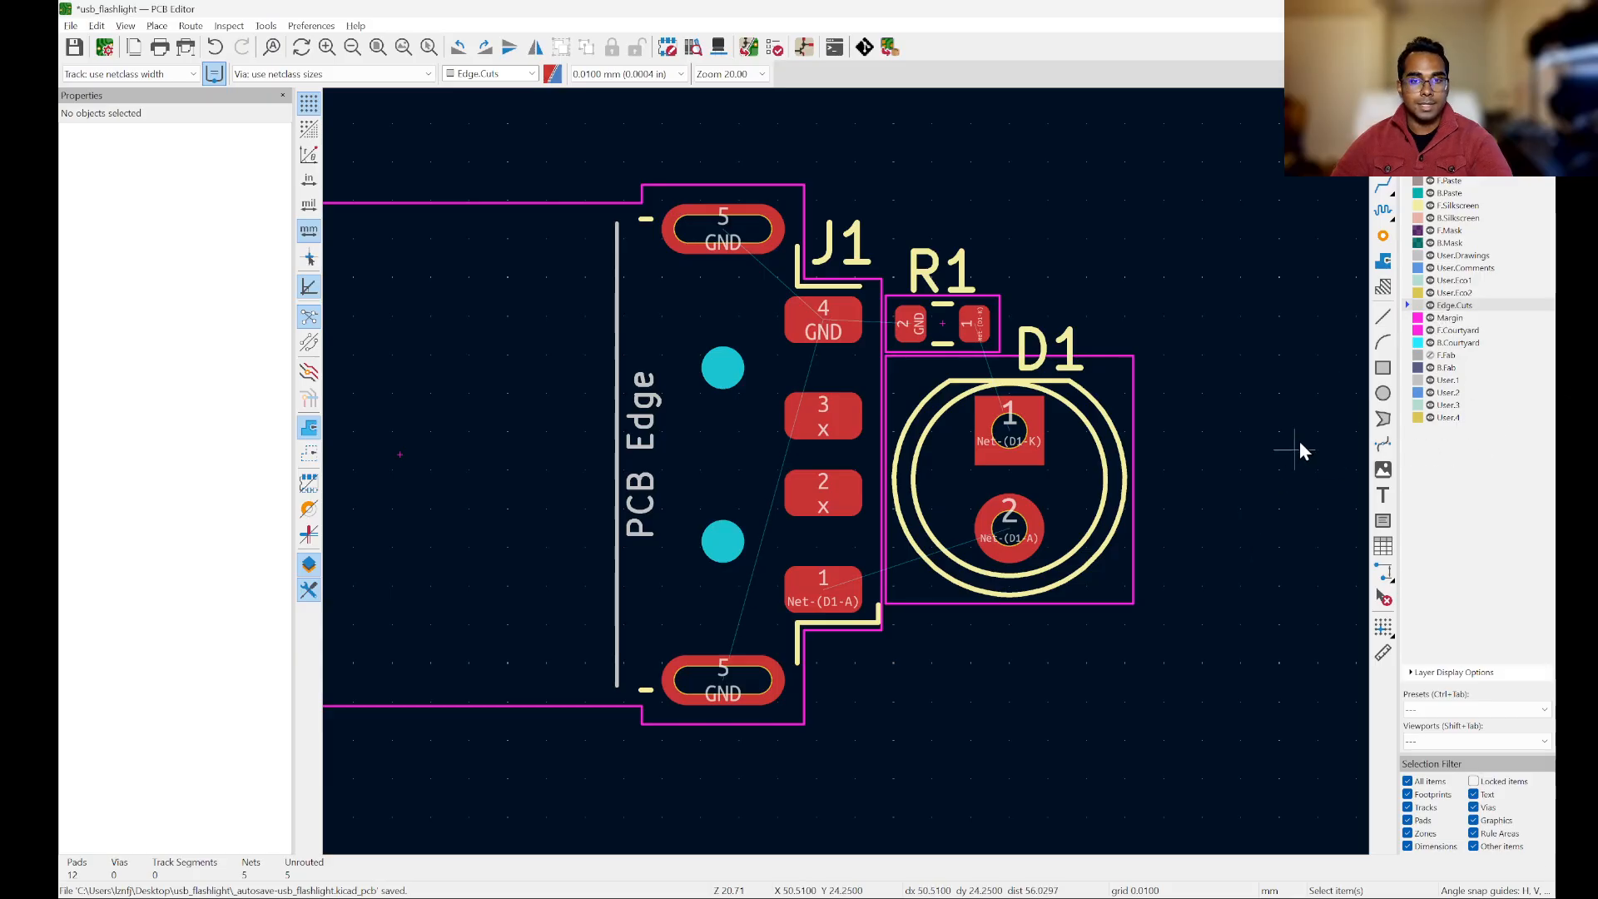
scroll(1180, 337, down, 2)
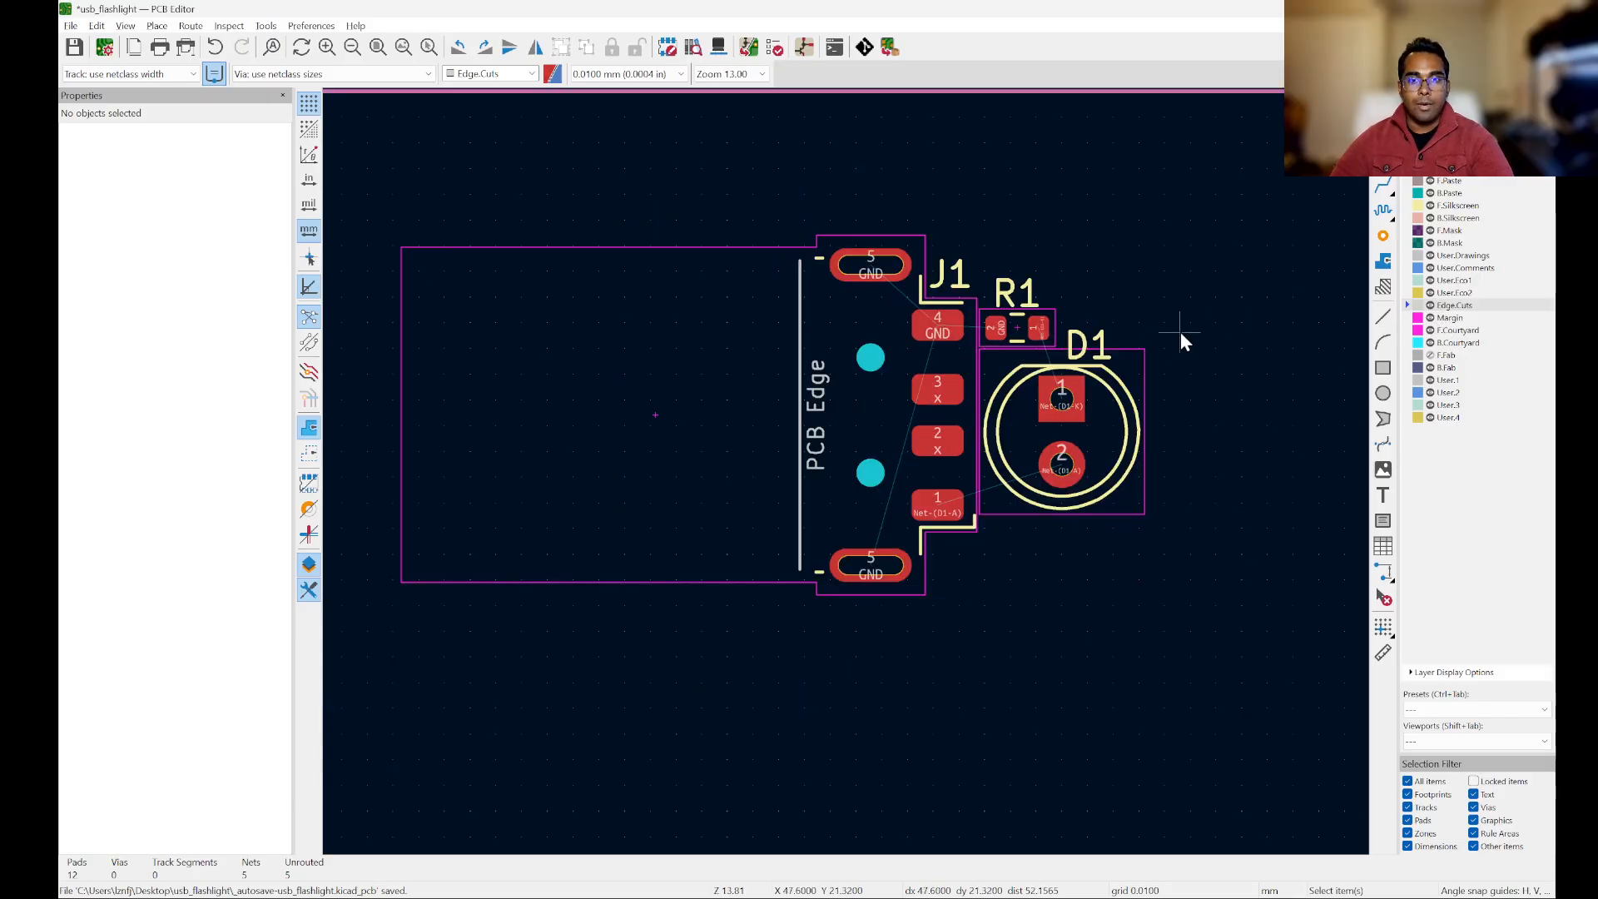
scroll(1180, 337, up, 2)
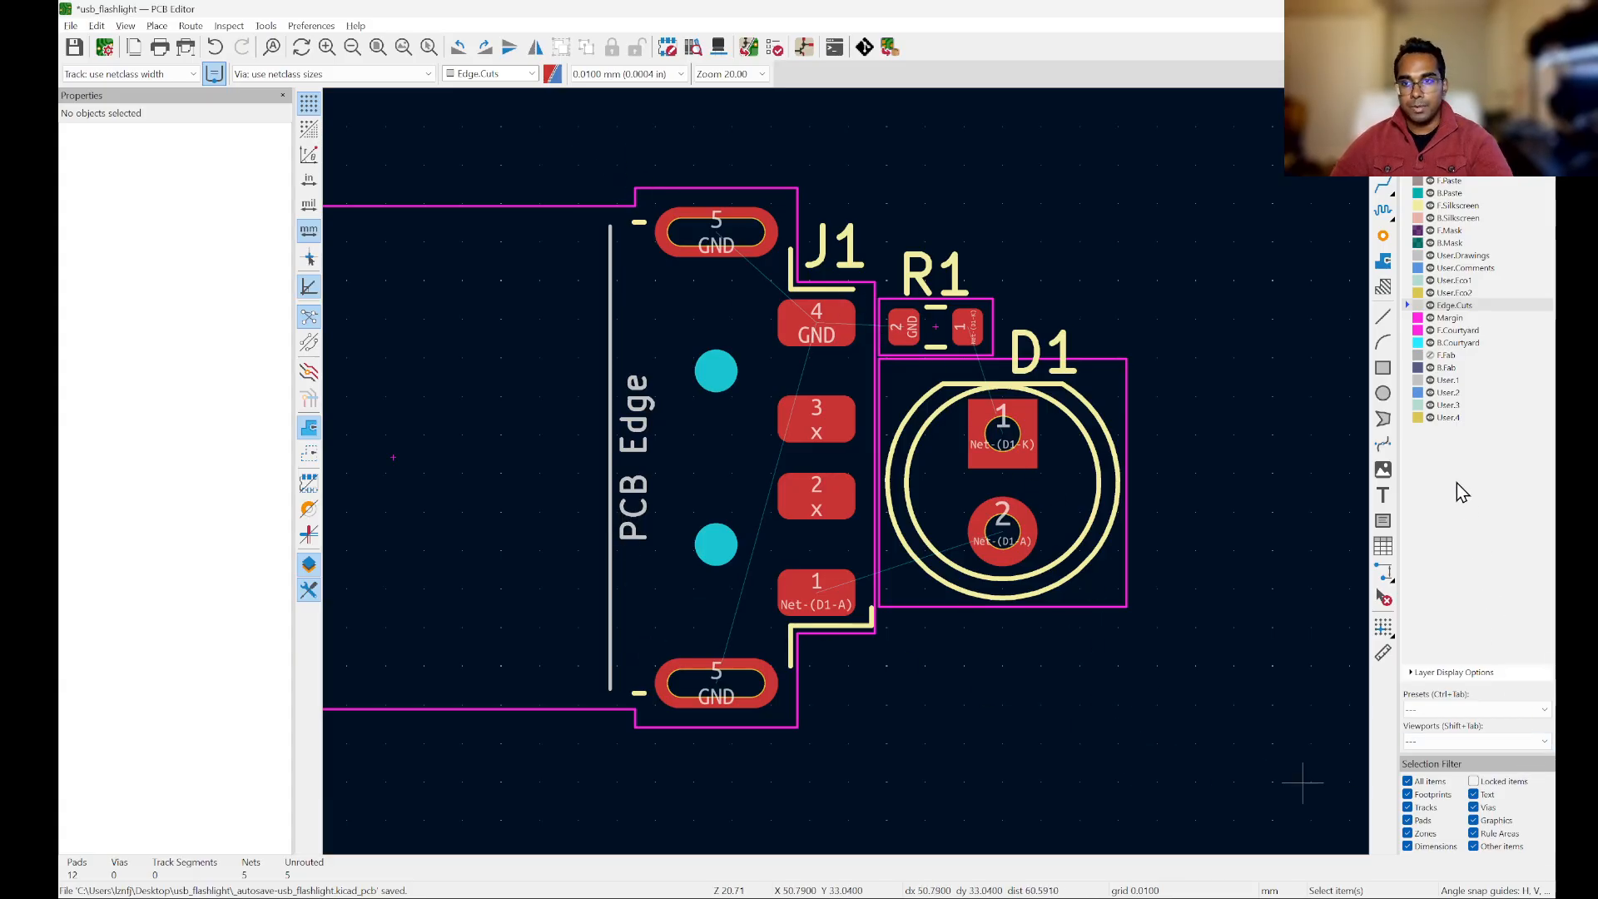
click(1381, 371)
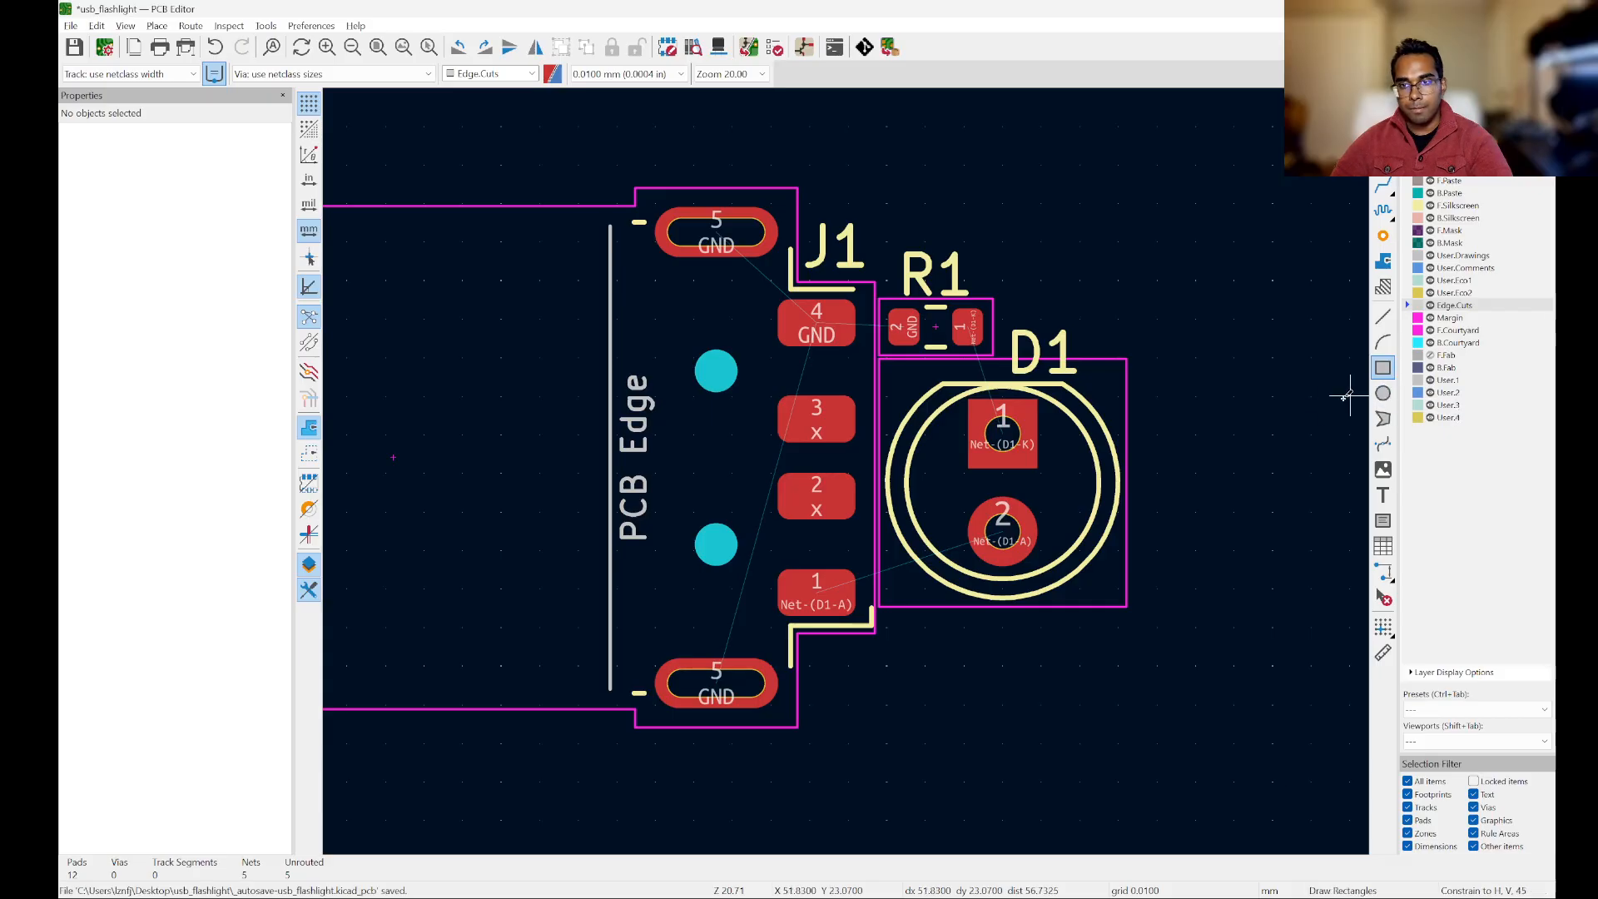
click(611, 182)
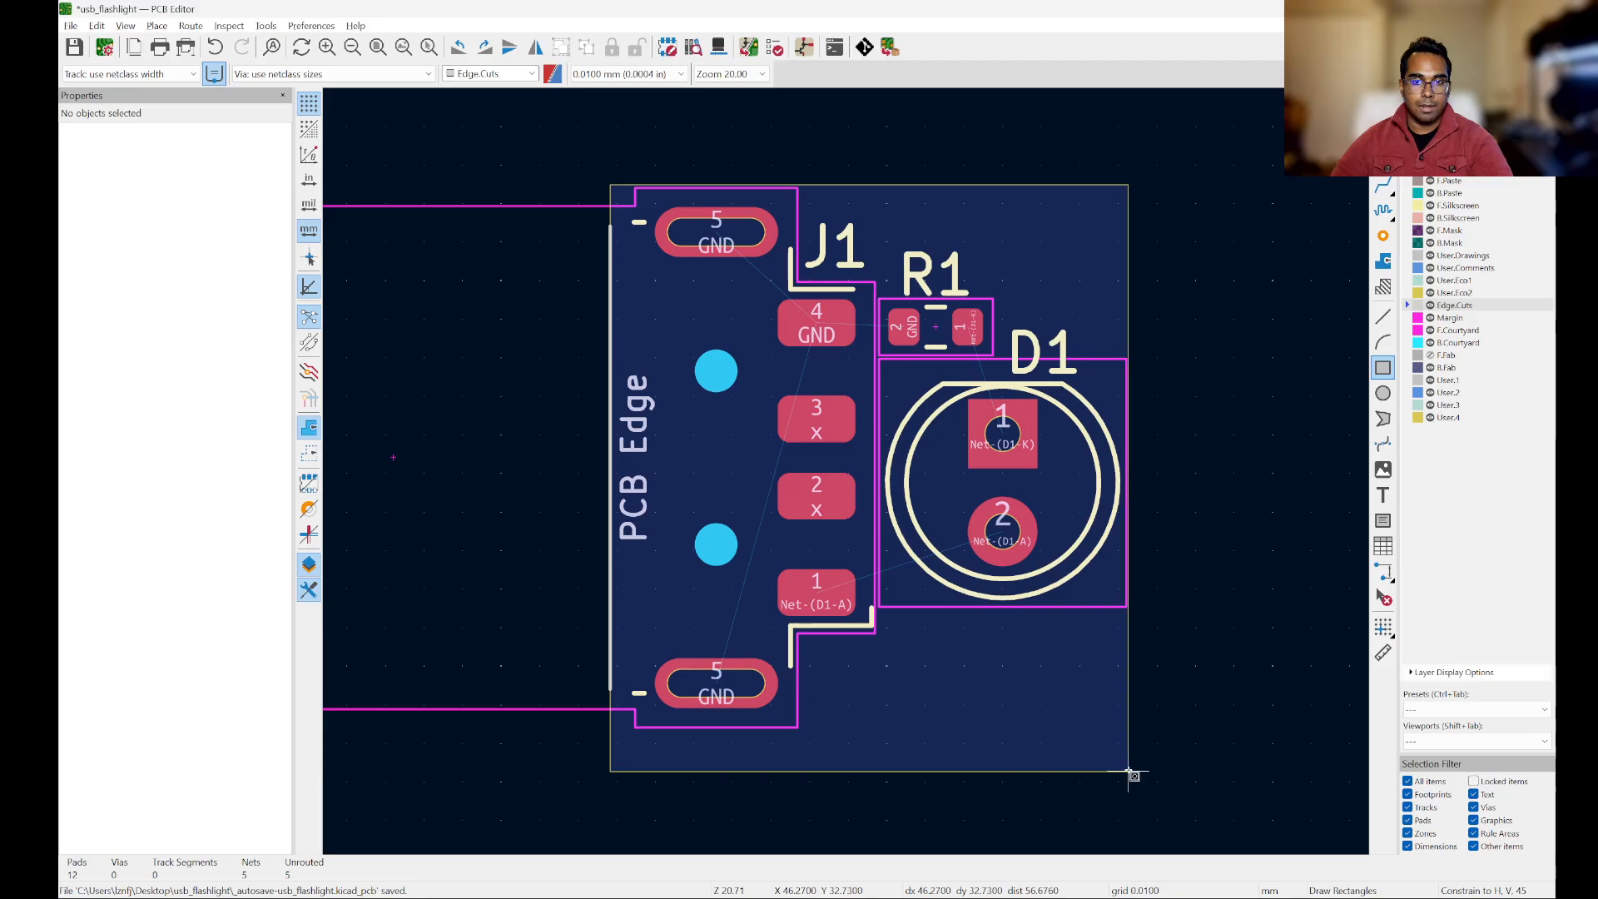
drag(1129, 771, 1128, 770)
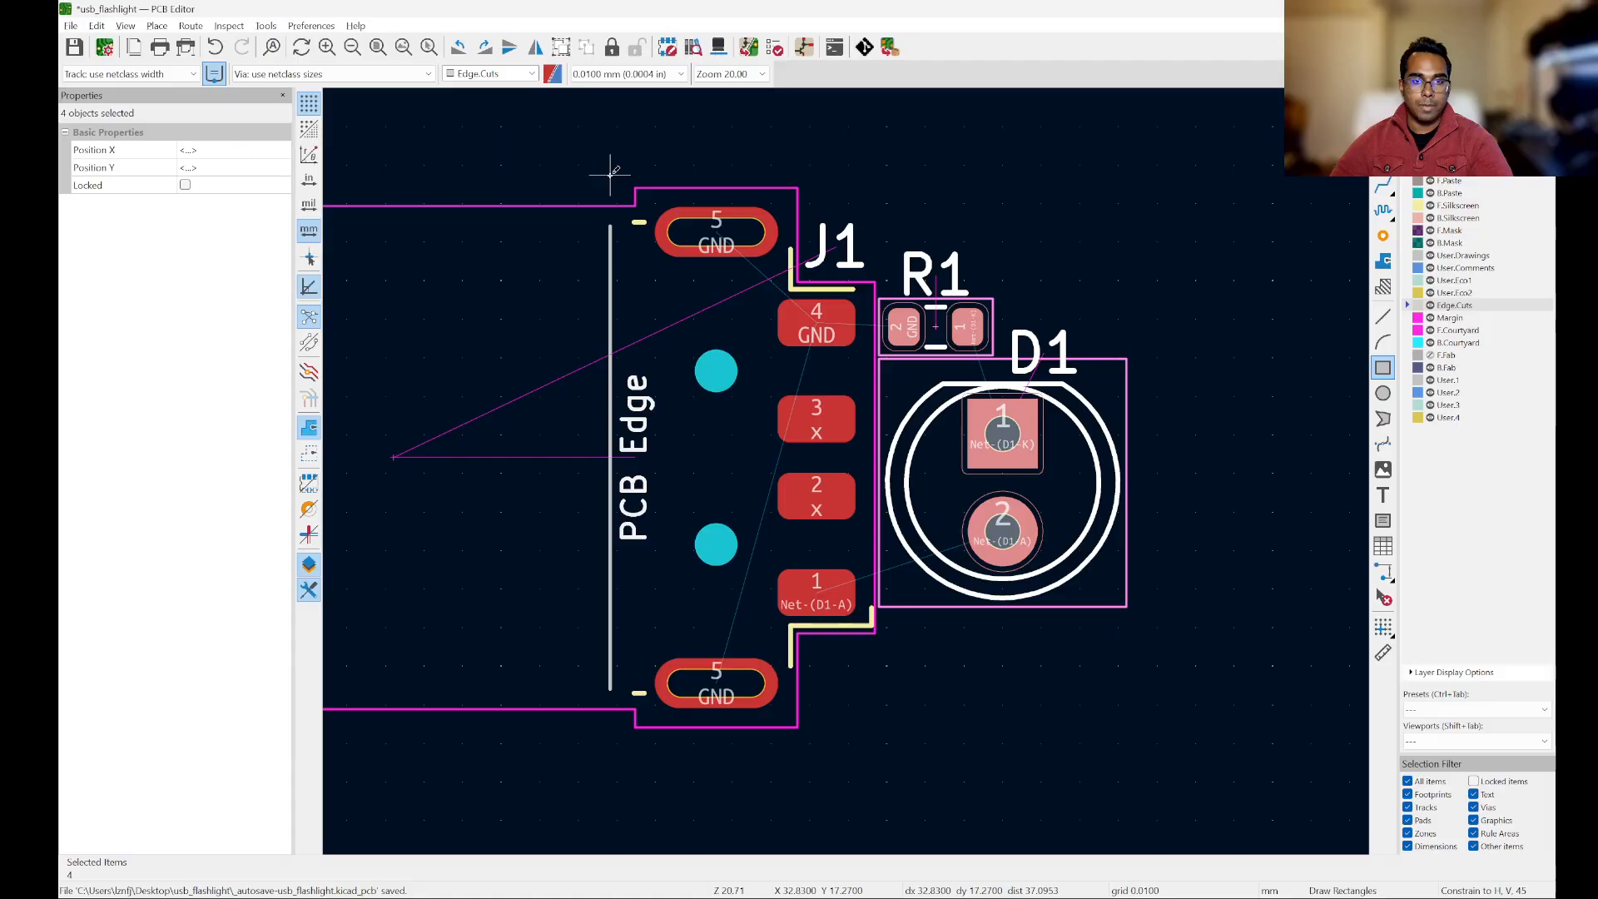
scroll(627, 185, up, 4)
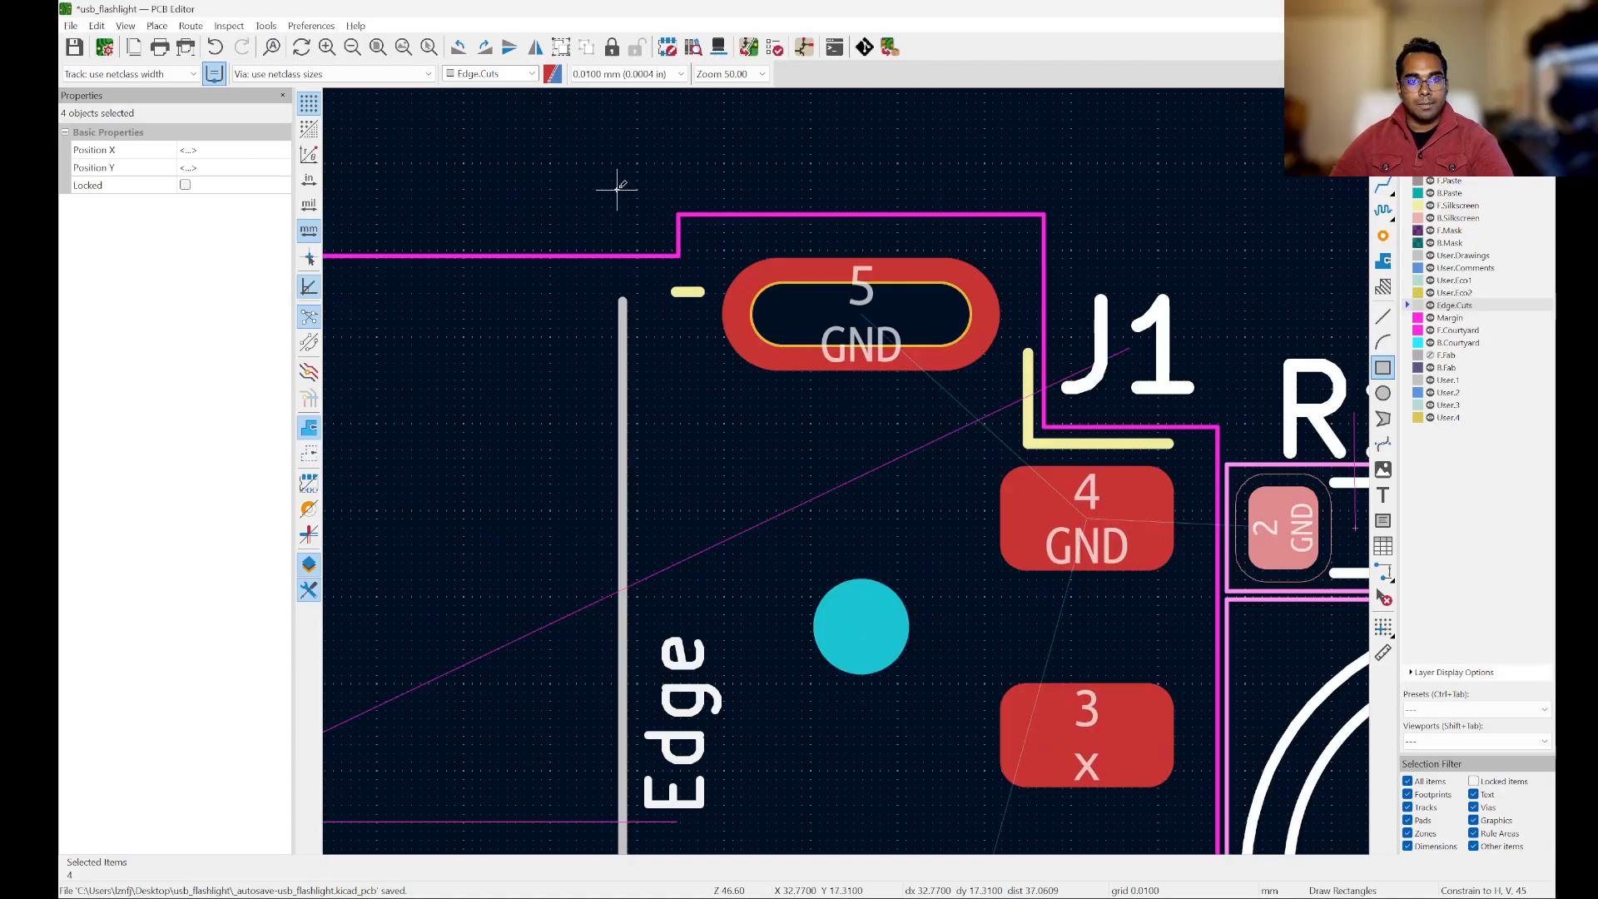
scroll(617, 186, up, 2)
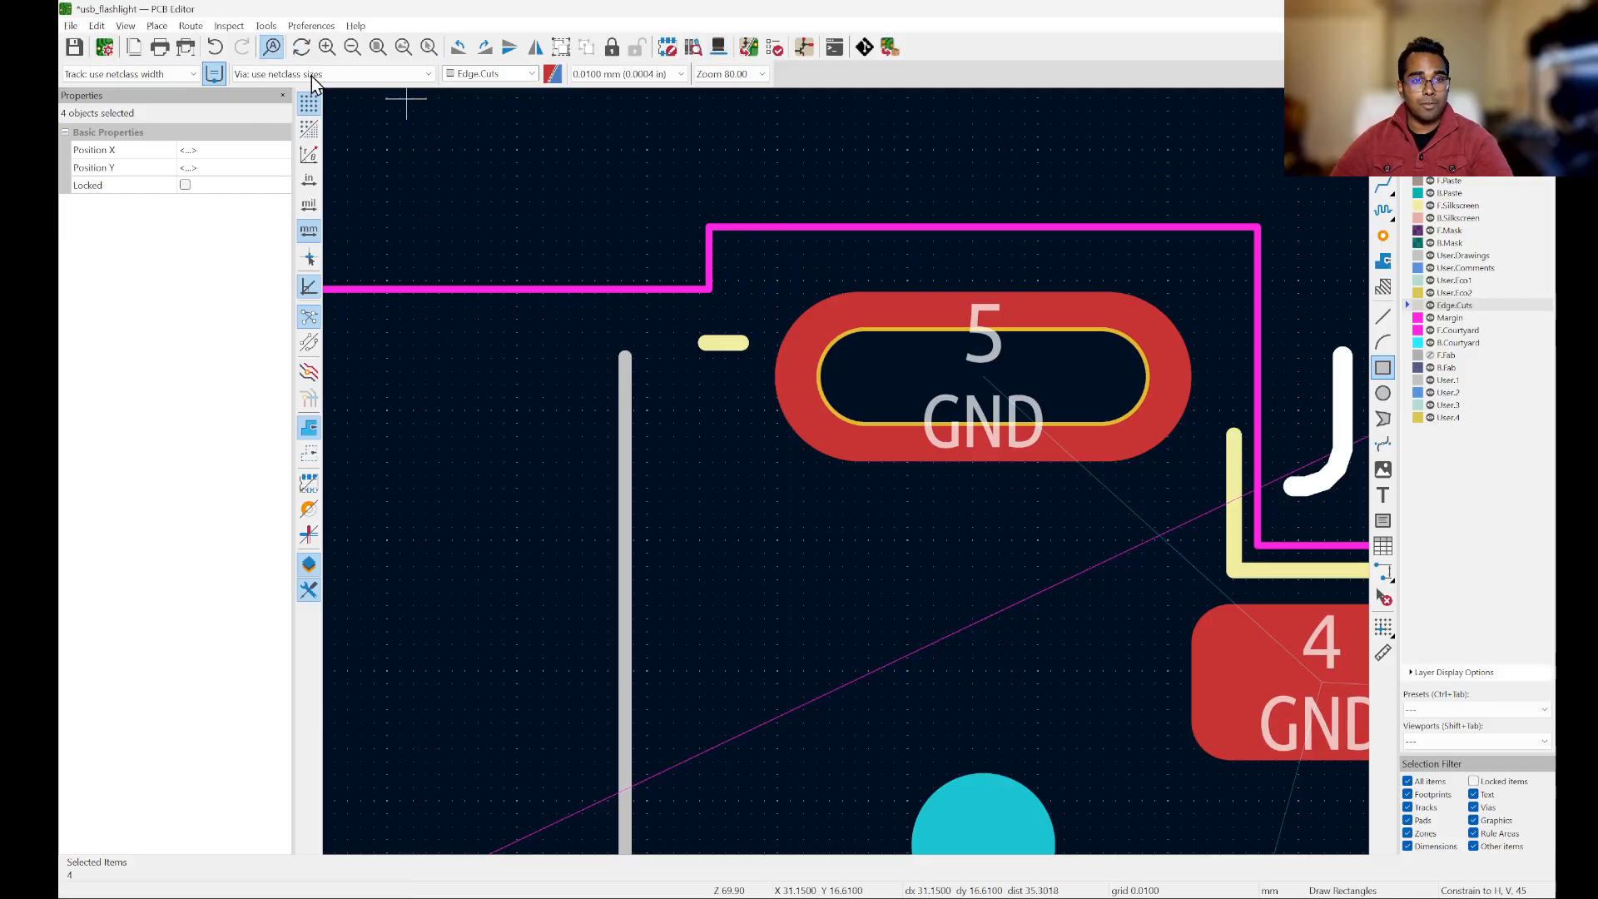
scroll(753, 338, down, 8)
scroll(880, 357, up, 3)
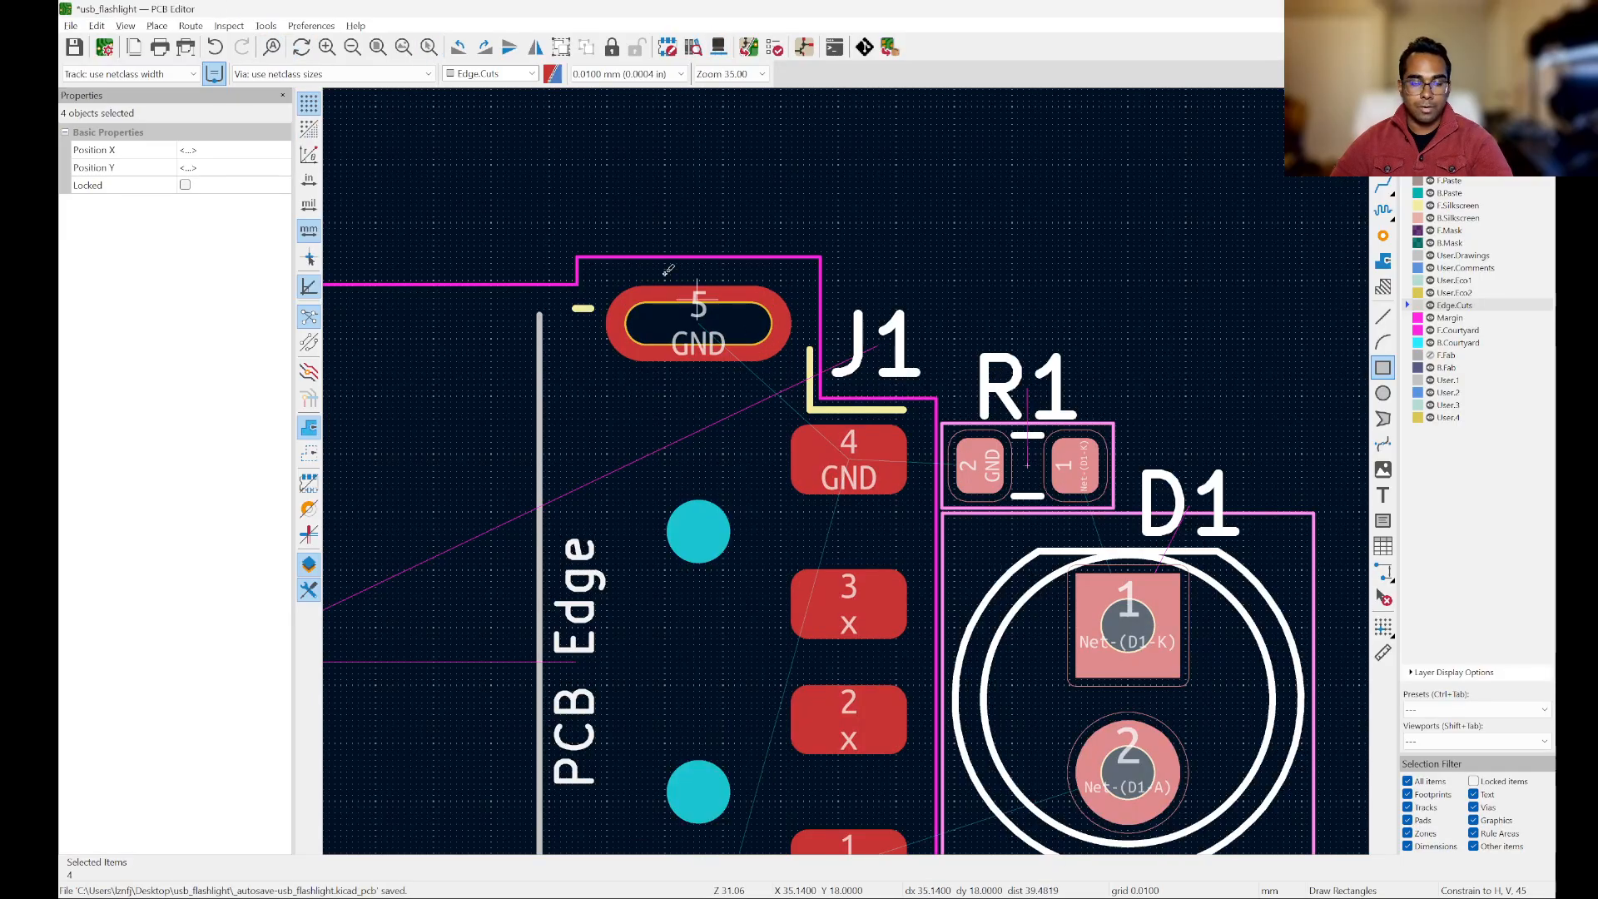
Step: Draw a rectangular Edge.Cuts outline about 13.6 by 14.8 mm around J1's pads, R1 and D1, starting on J1's PCB Edge line
click(539, 219)
scroll(603, 191, down, 5)
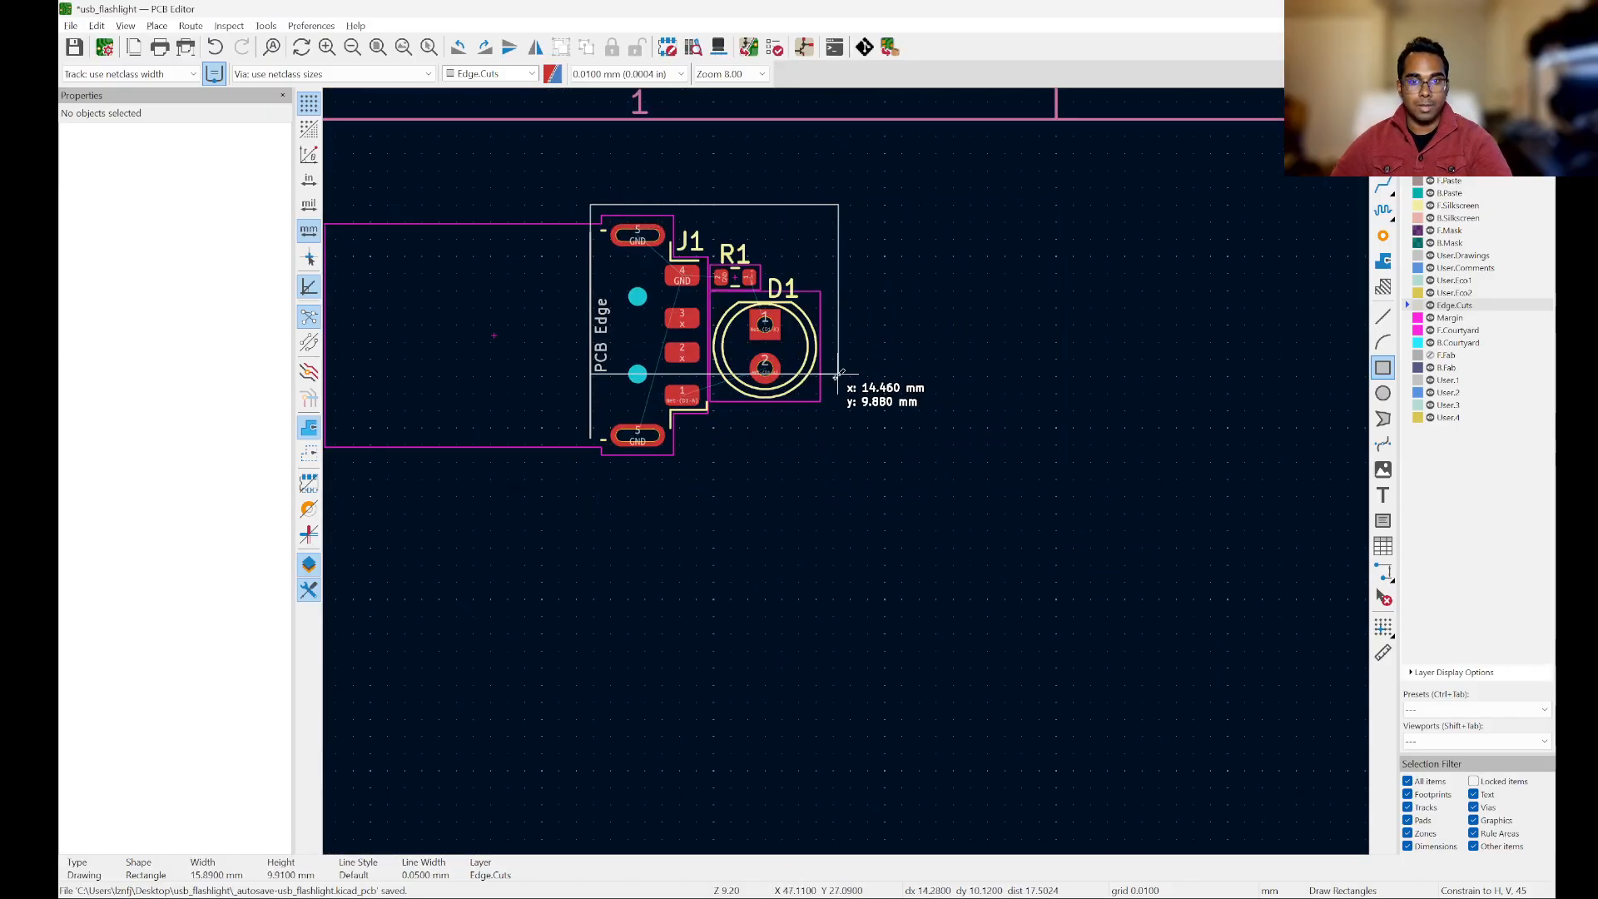
scroll(739, 448, up, 4)
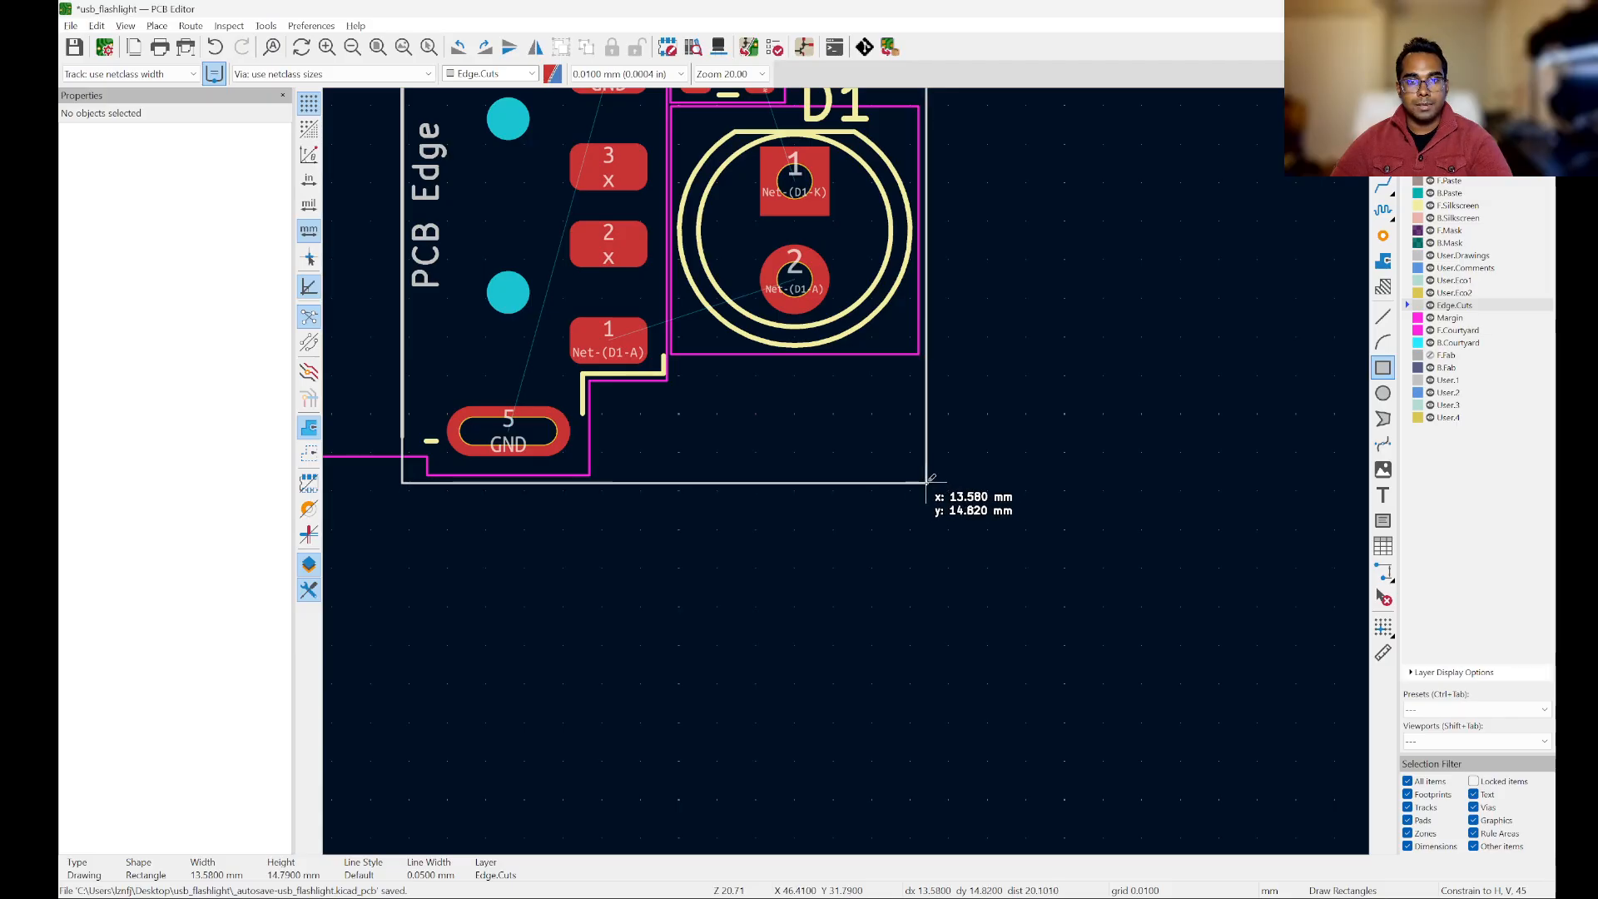
click(930, 481)
scroll(1157, 666, down, 3)
scroll(1091, 482, up, 4)
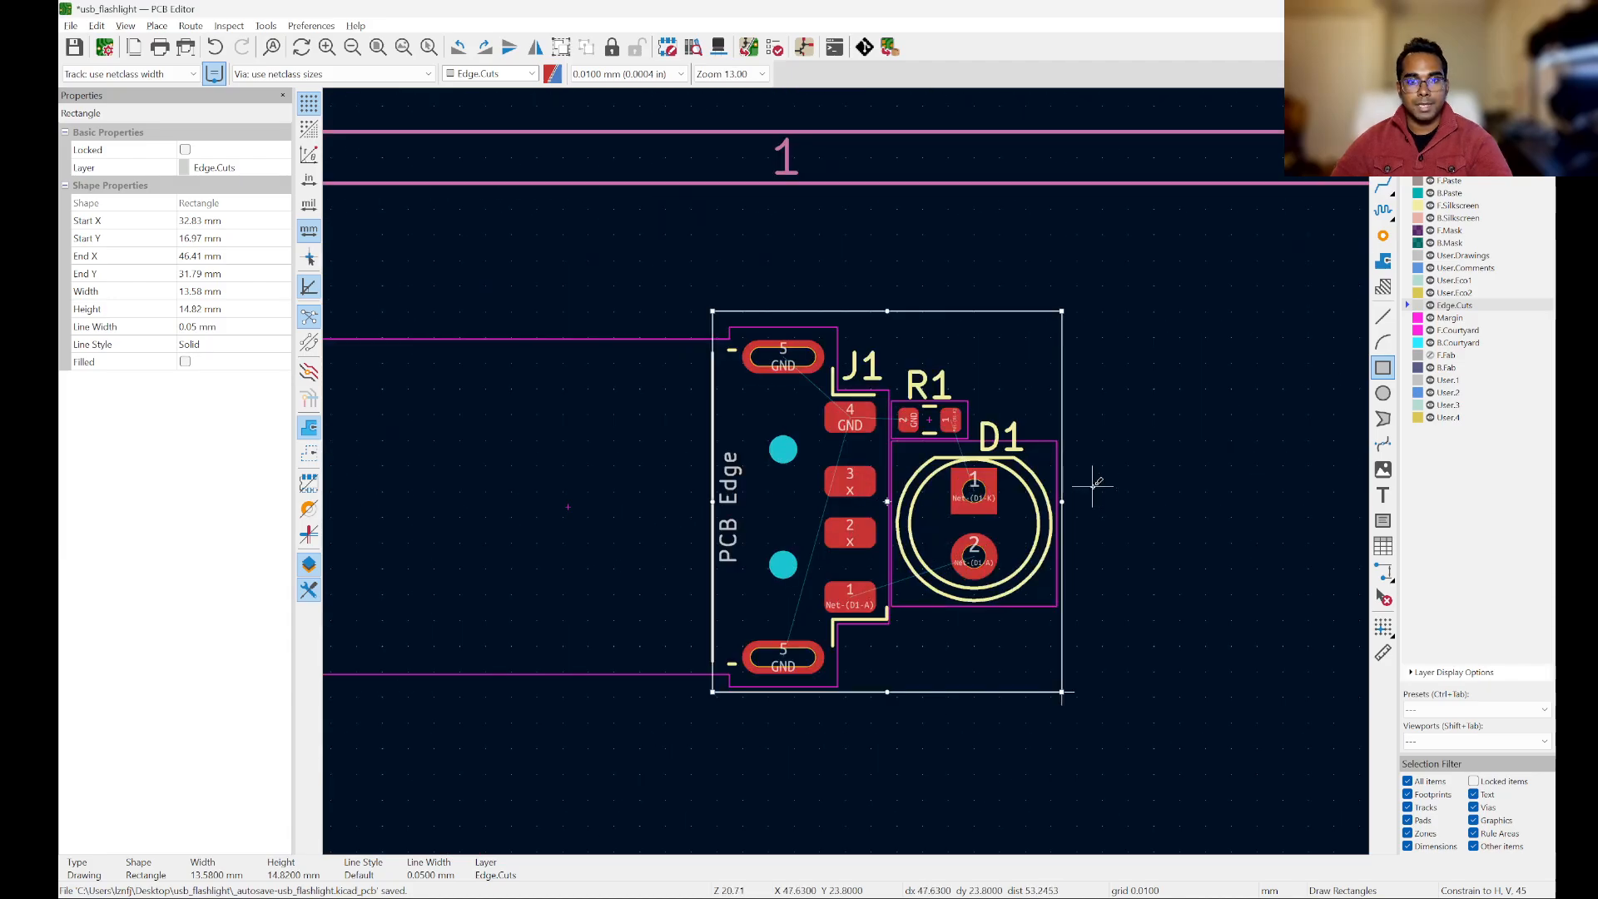
key(Escape)
scroll(908, 308, down, 2)
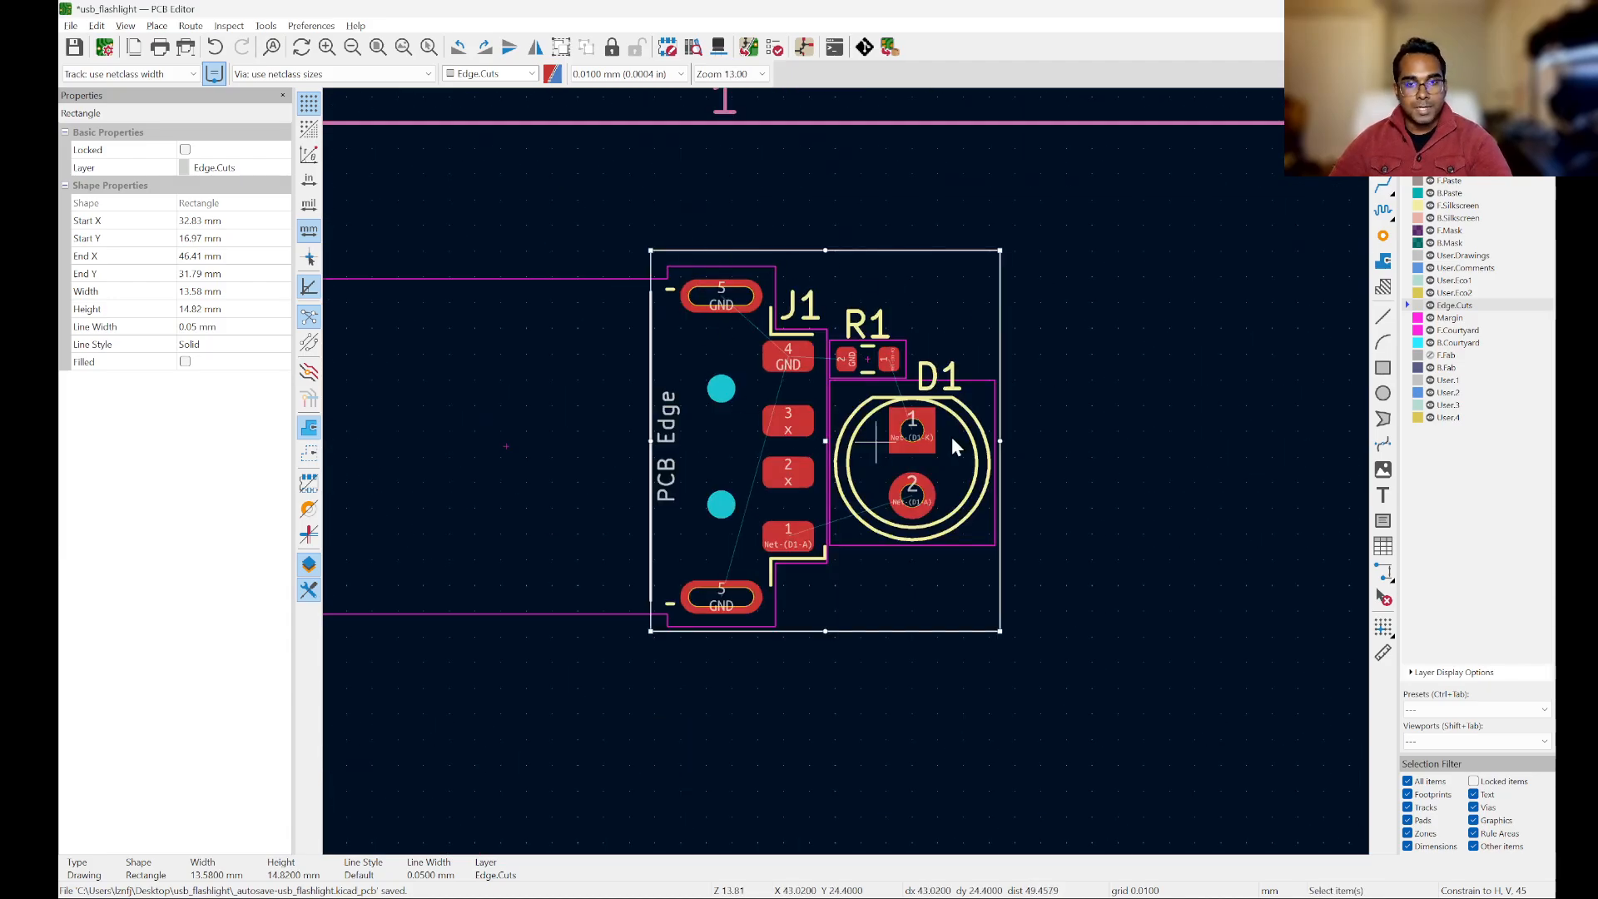
Step: Set the Edge.Cuts rectangle's size to 14 mm wide and 15 mm high, defined by corner and size
scroll(865, 278, up, 2)
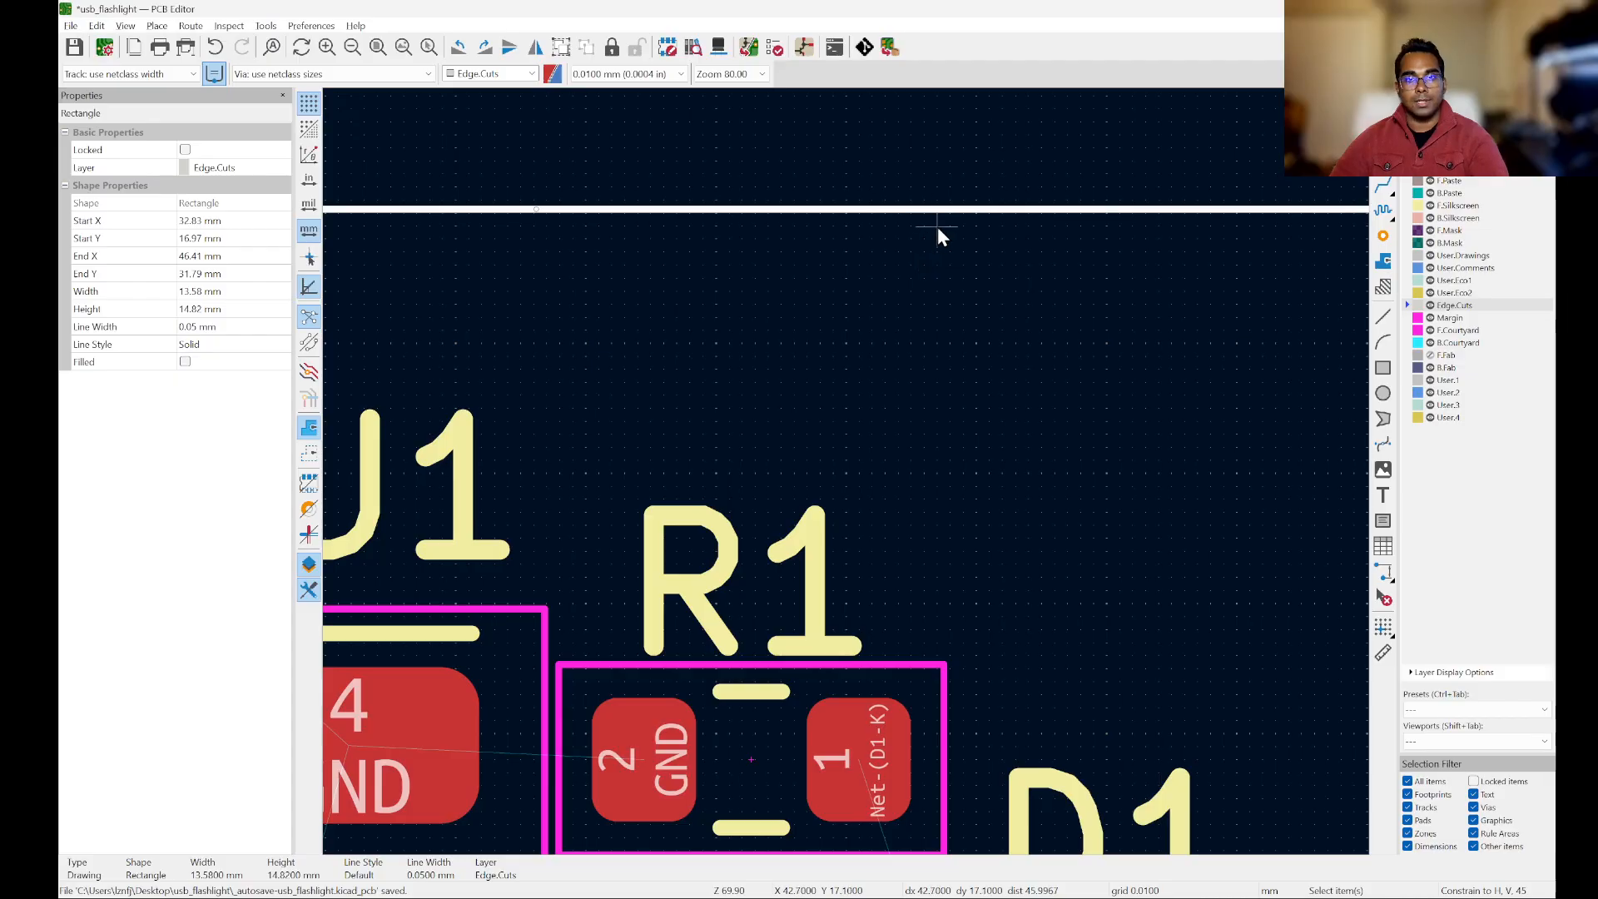
double_click(949, 216)
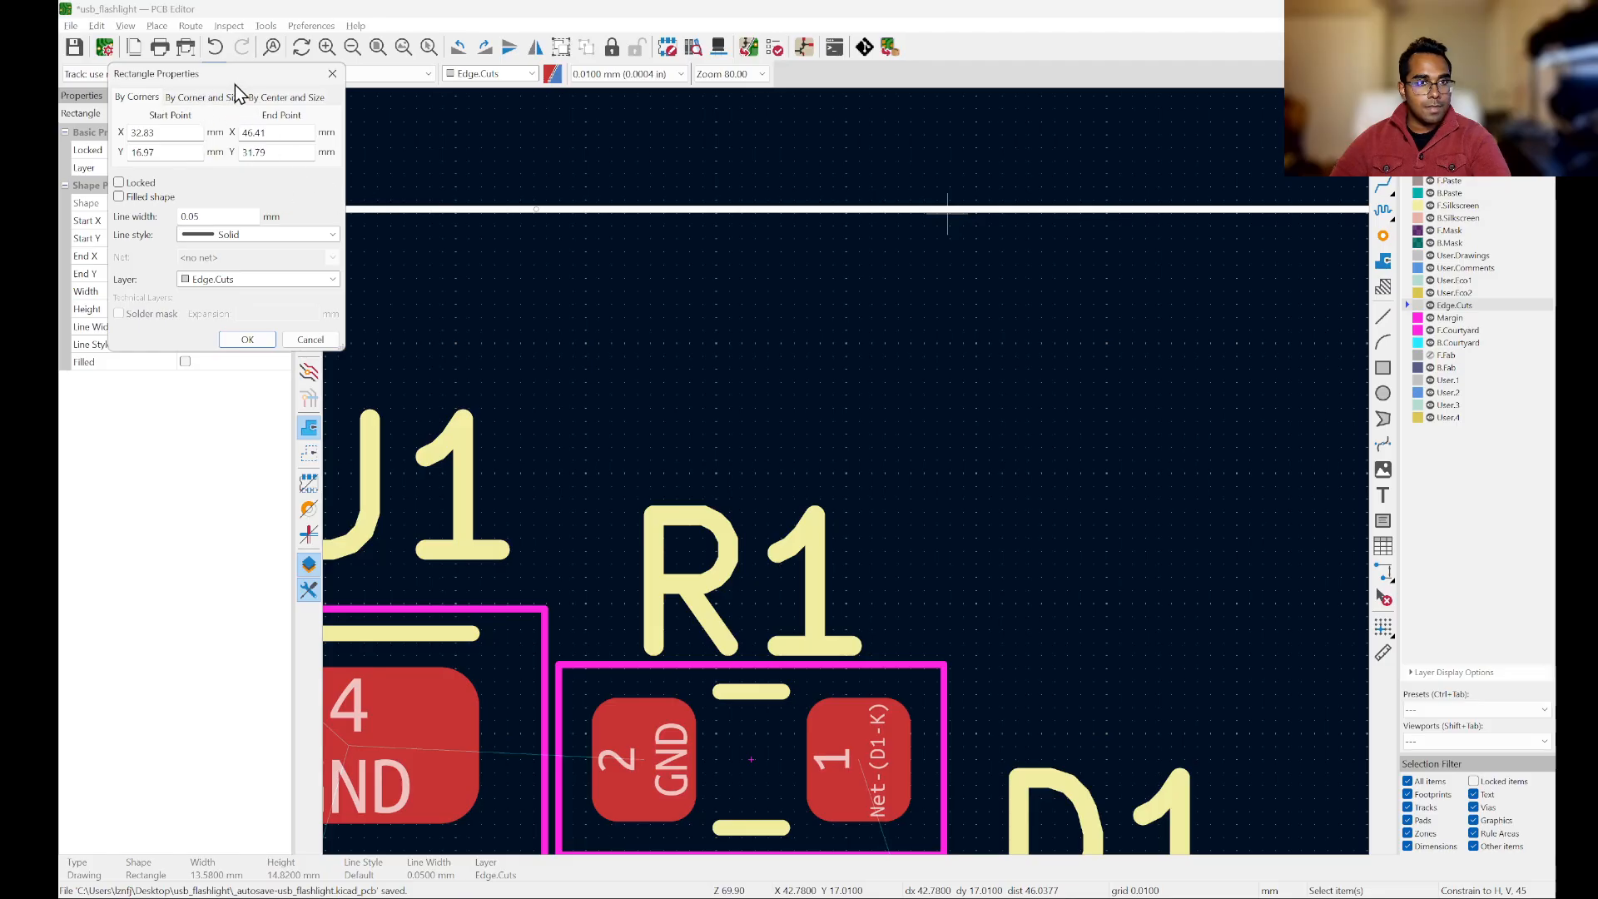
drag(235, 85, 665, 199)
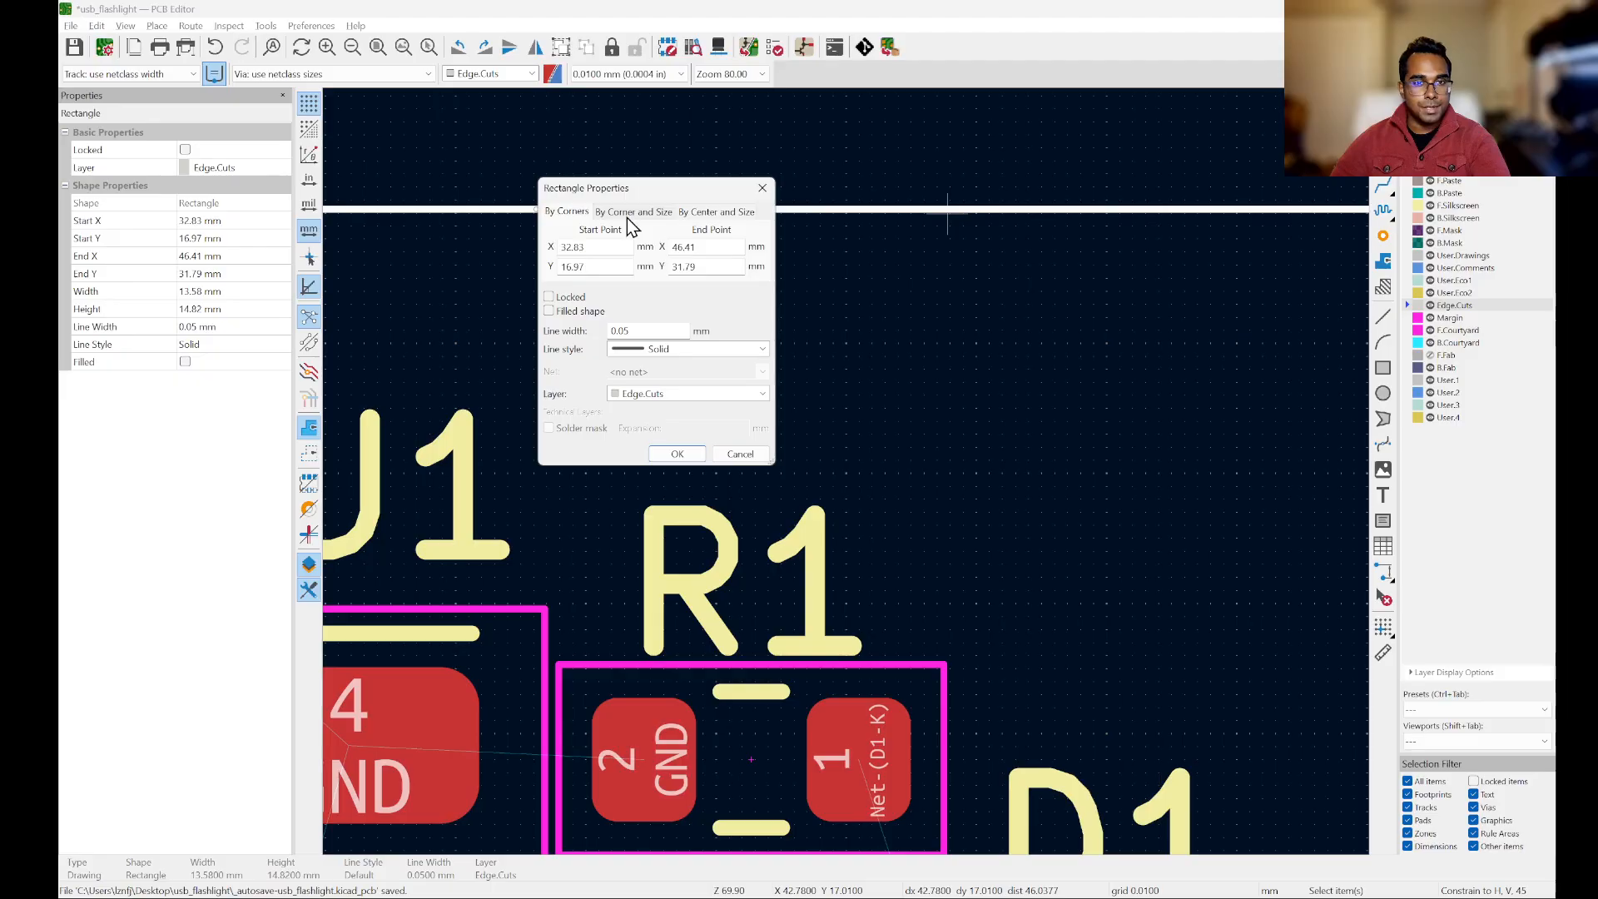
click(631, 213)
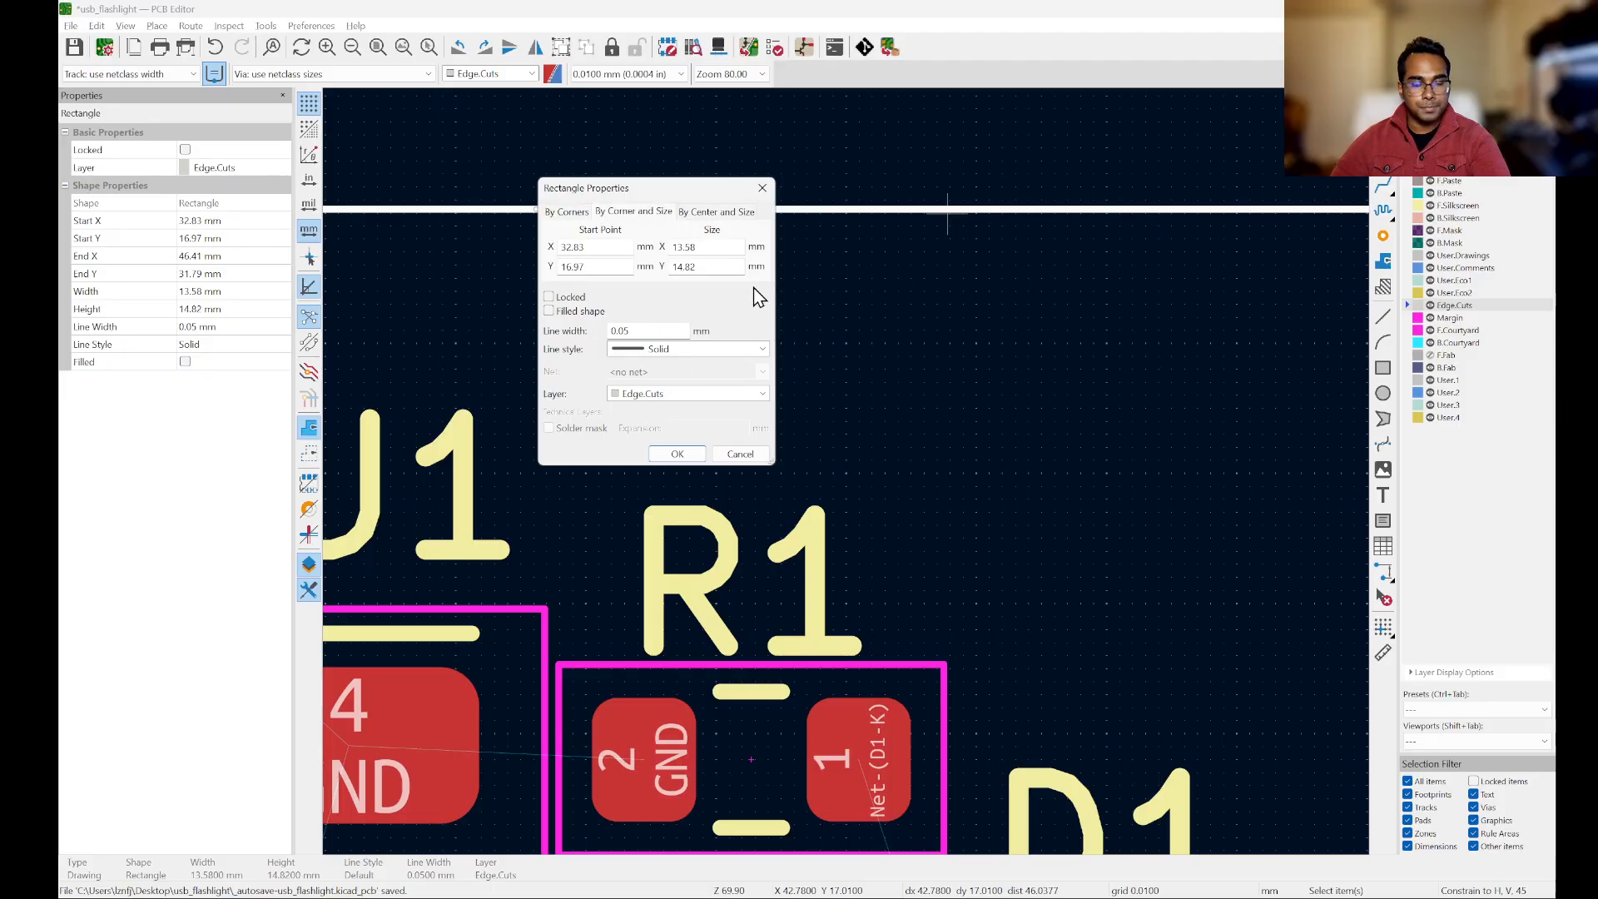
click(722, 247)
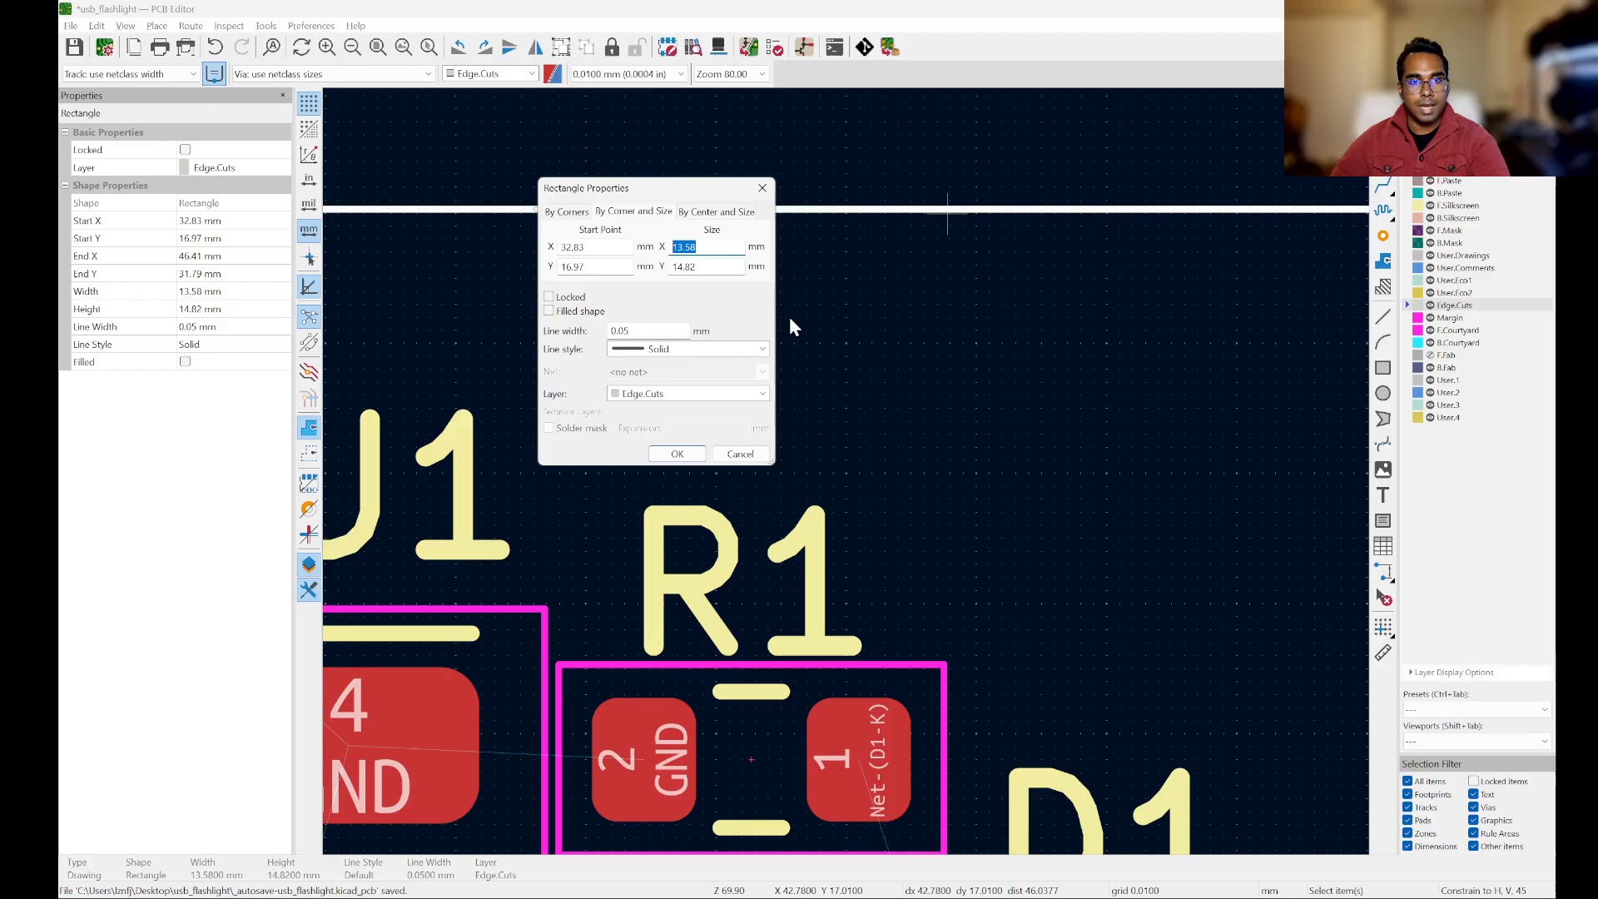
text(14)
click(728, 268)
text(1)
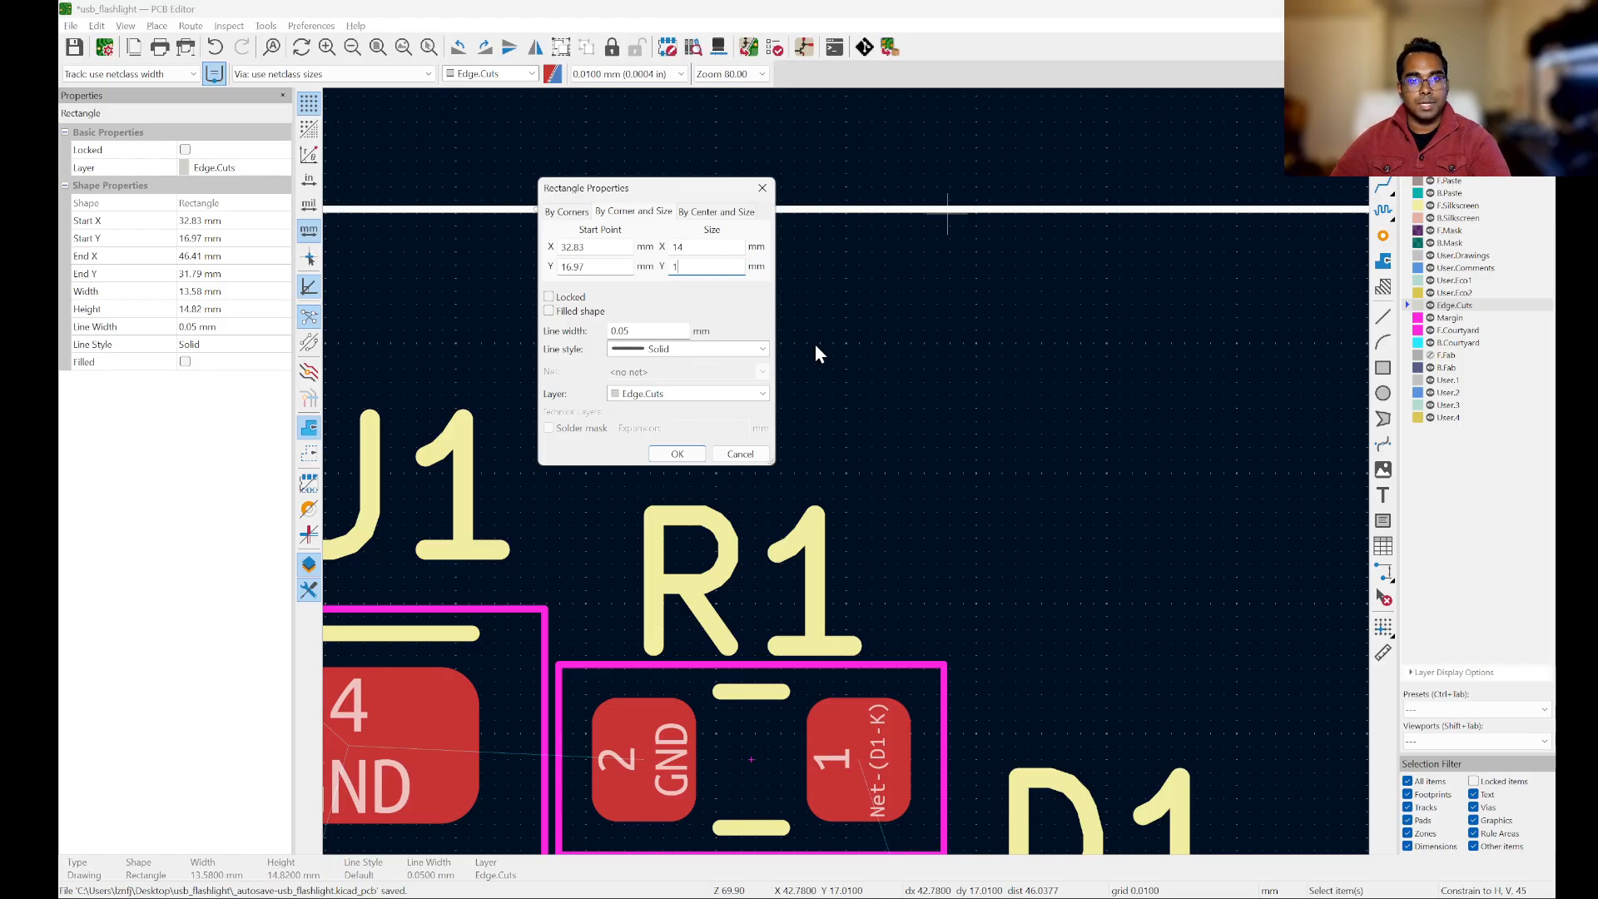
text(5)
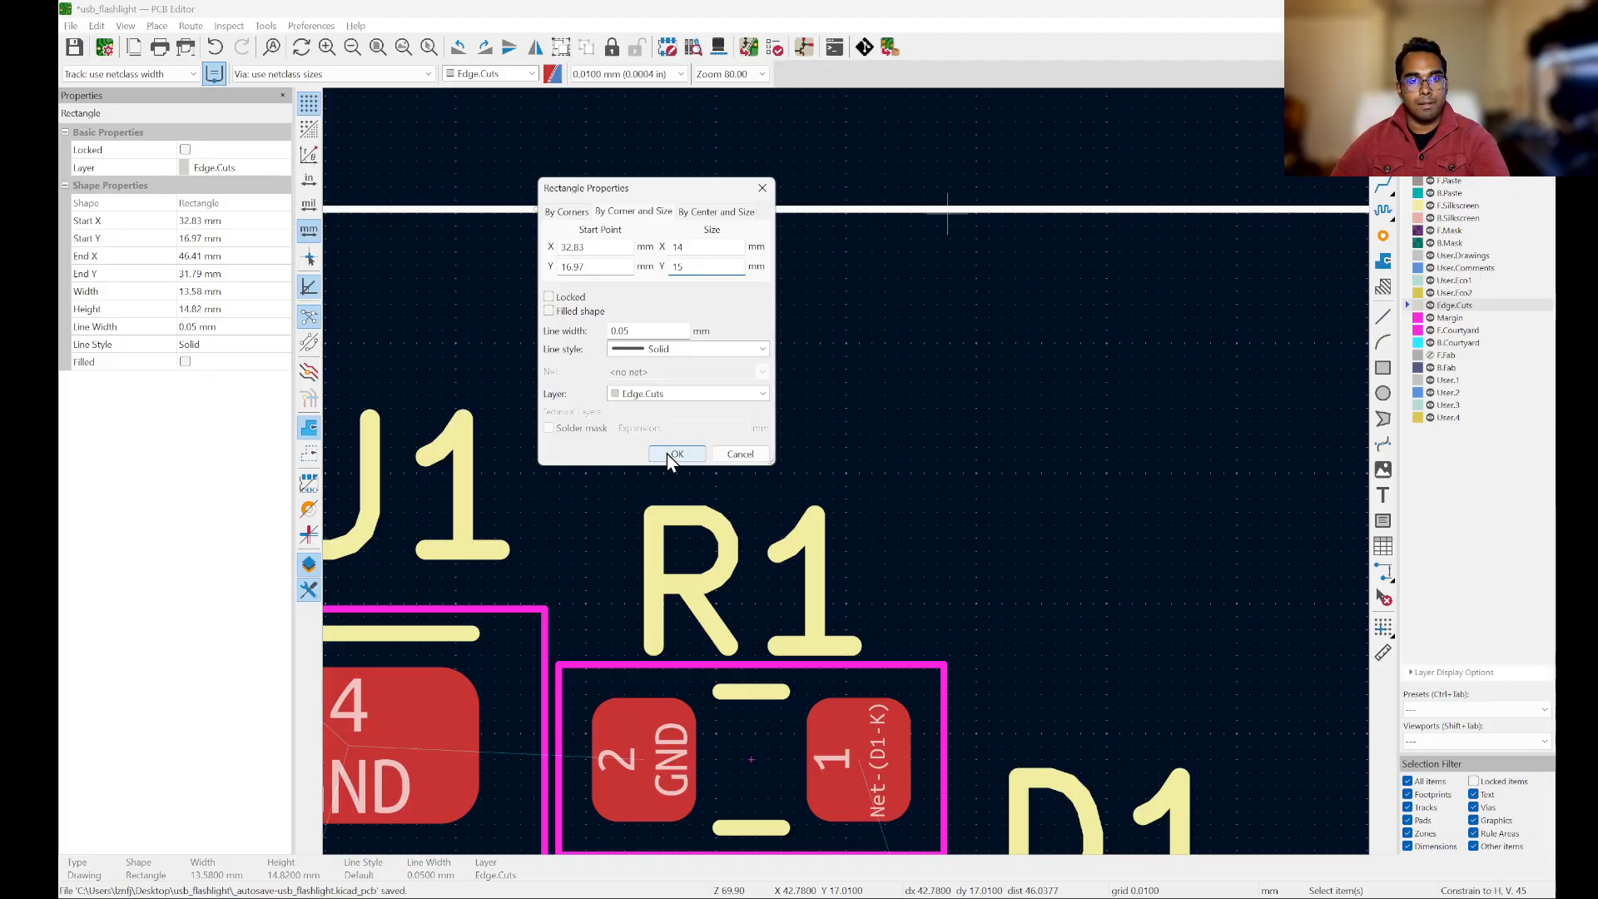
click(670, 455)
Step: Move the board outline slightly upward to centre it around J1, with its start corner at about X 32.81 mm, Y 16.84 mm
scroll(784, 255, down, 6)
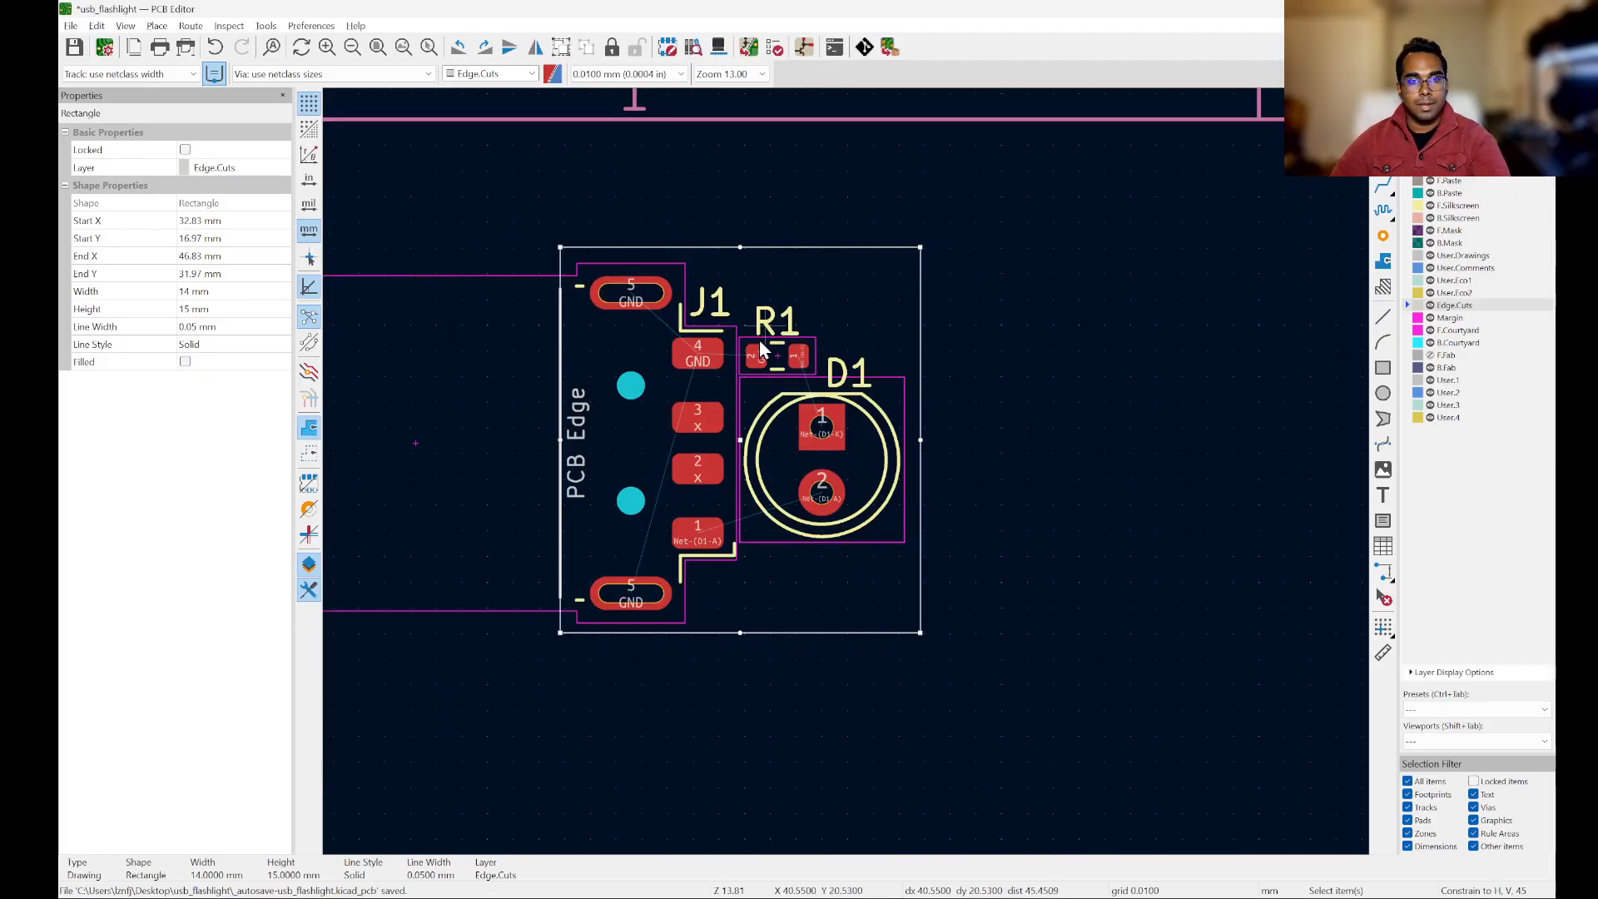
scroll(799, 466, up, 2)
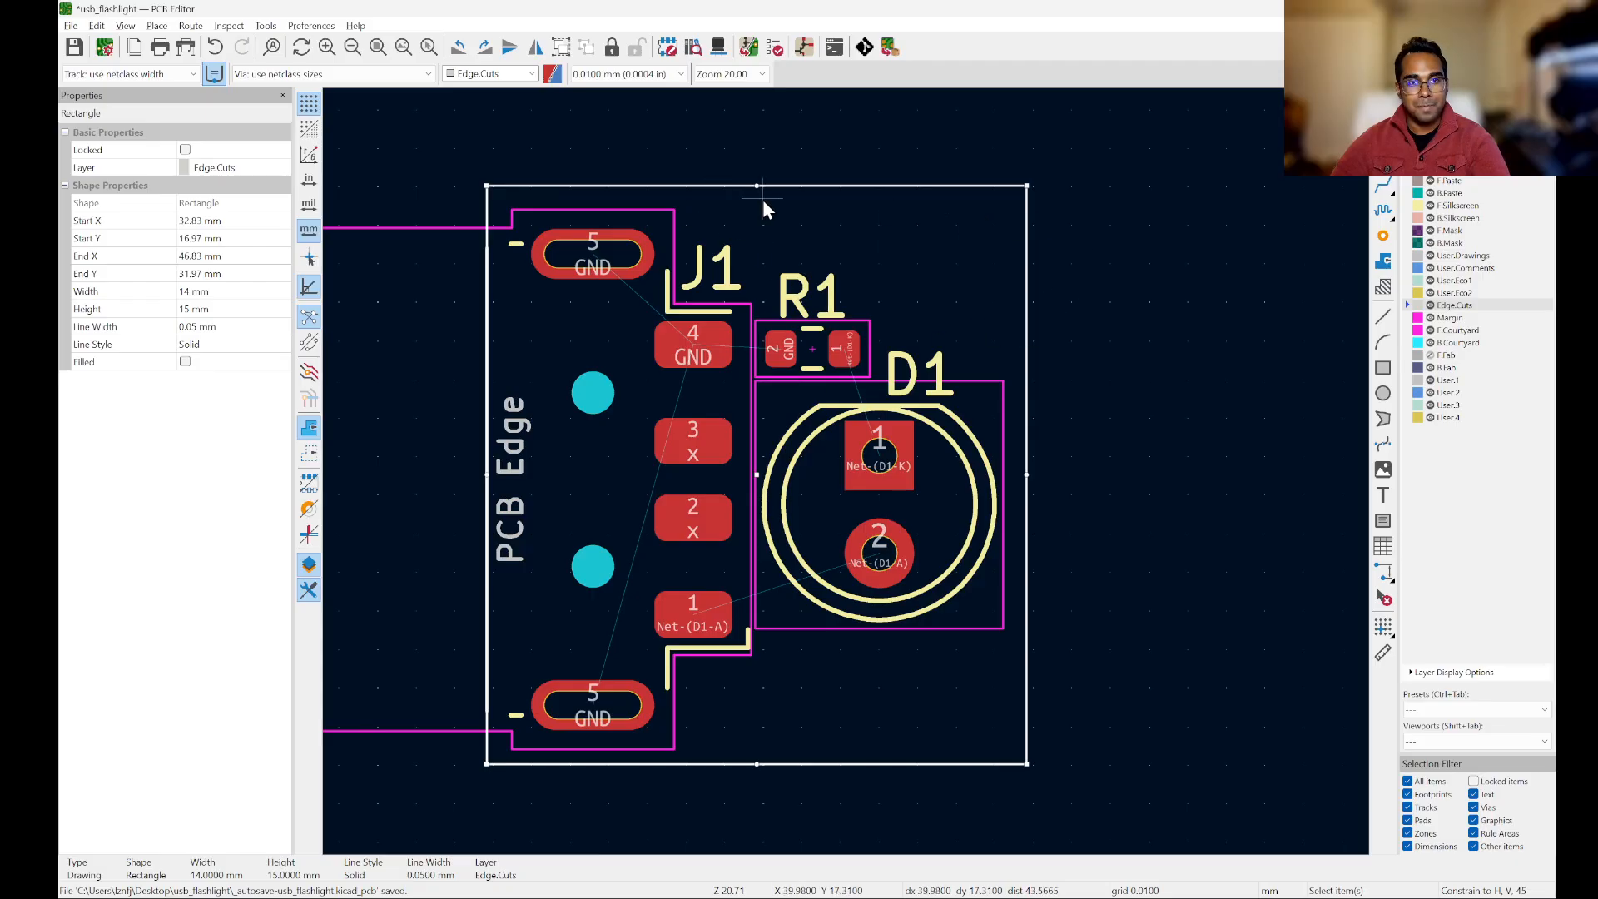
key(m)
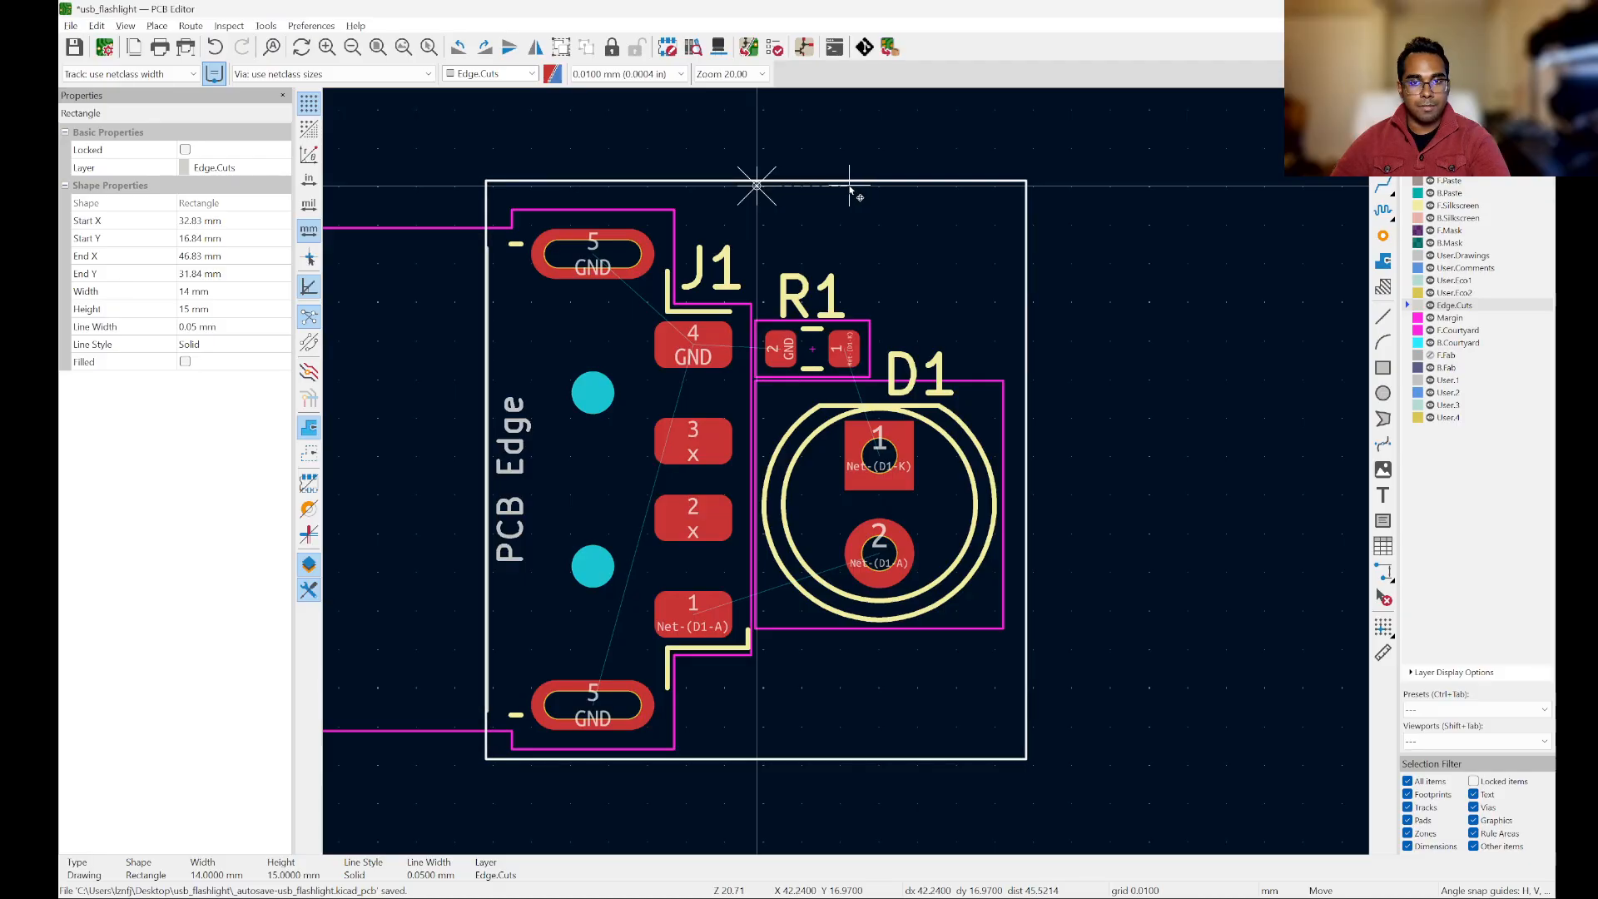
click(851, 192)
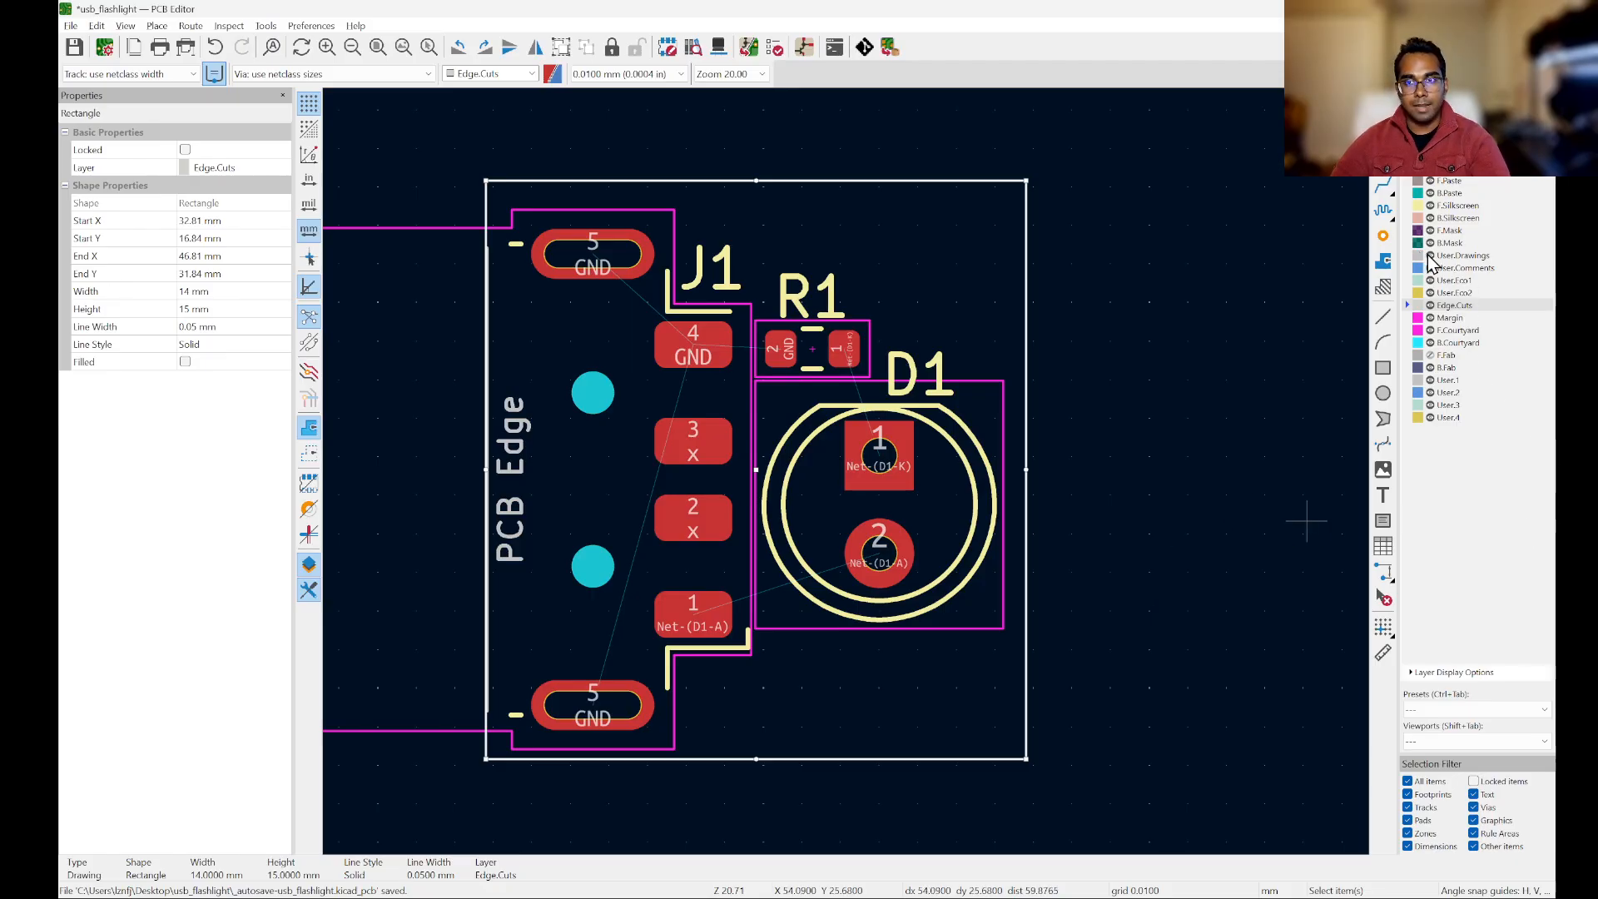
Step: Hide the User.Drawings layer and clear the selection of the board outline
click(1228, 336)
scroll(1135, 306, down, 3)
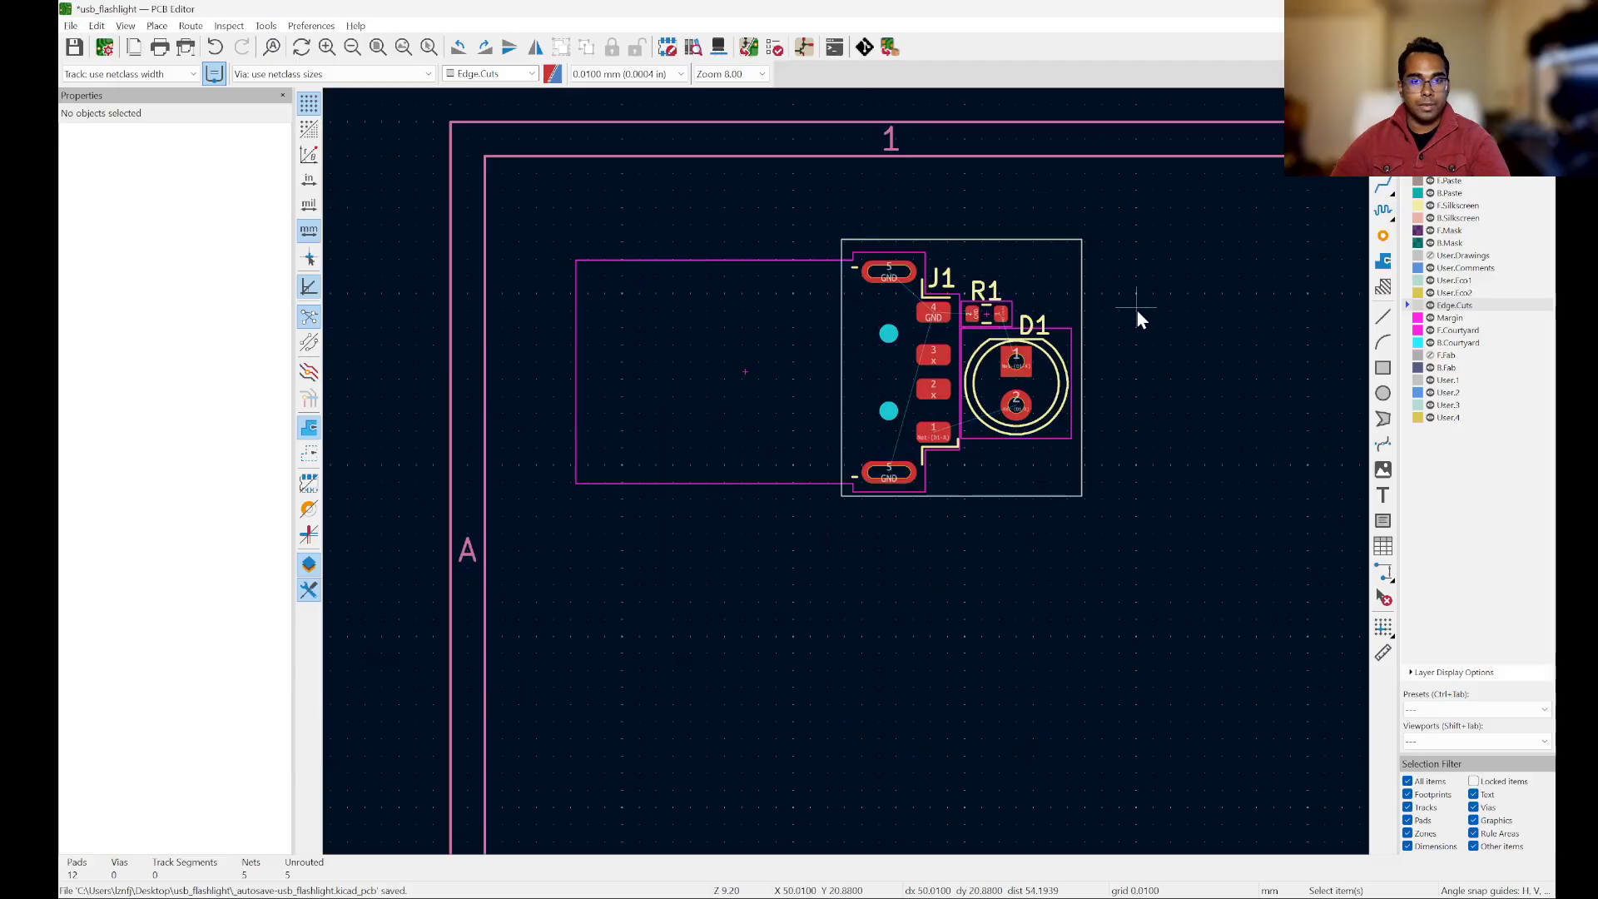
scroll(994, 234, up, 2)
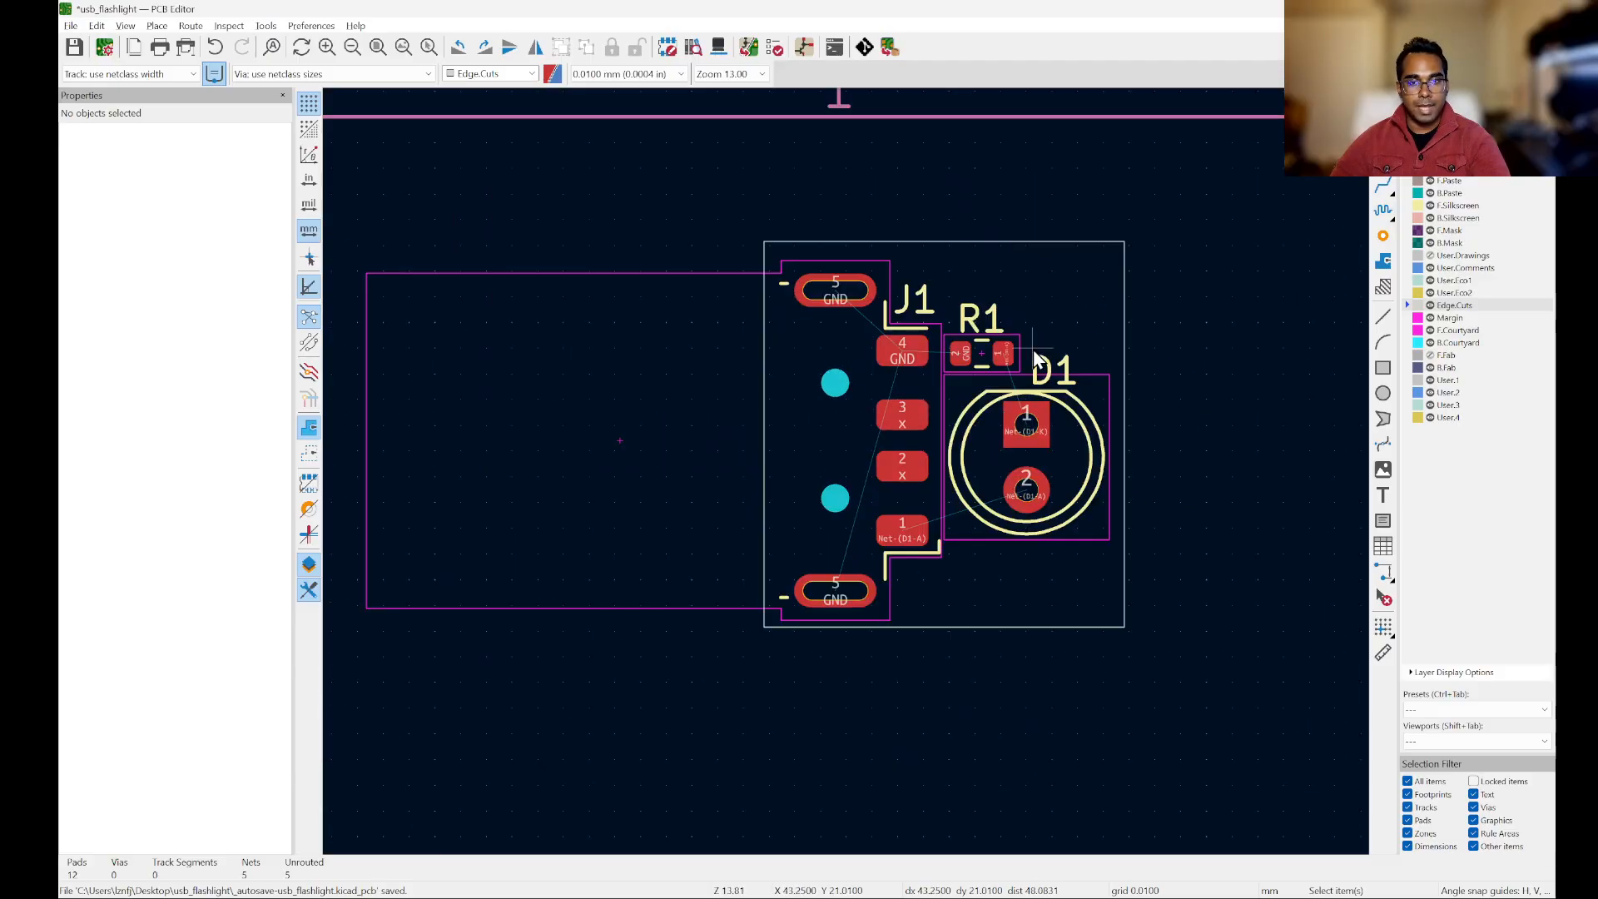
Step: Move the board outline slightly down so it is centred around J1, with its start corner at X 32.81 mm, Y 17.02 mm
scroll(1032, 350, up, 2)
click(1030, 186)
key(m)
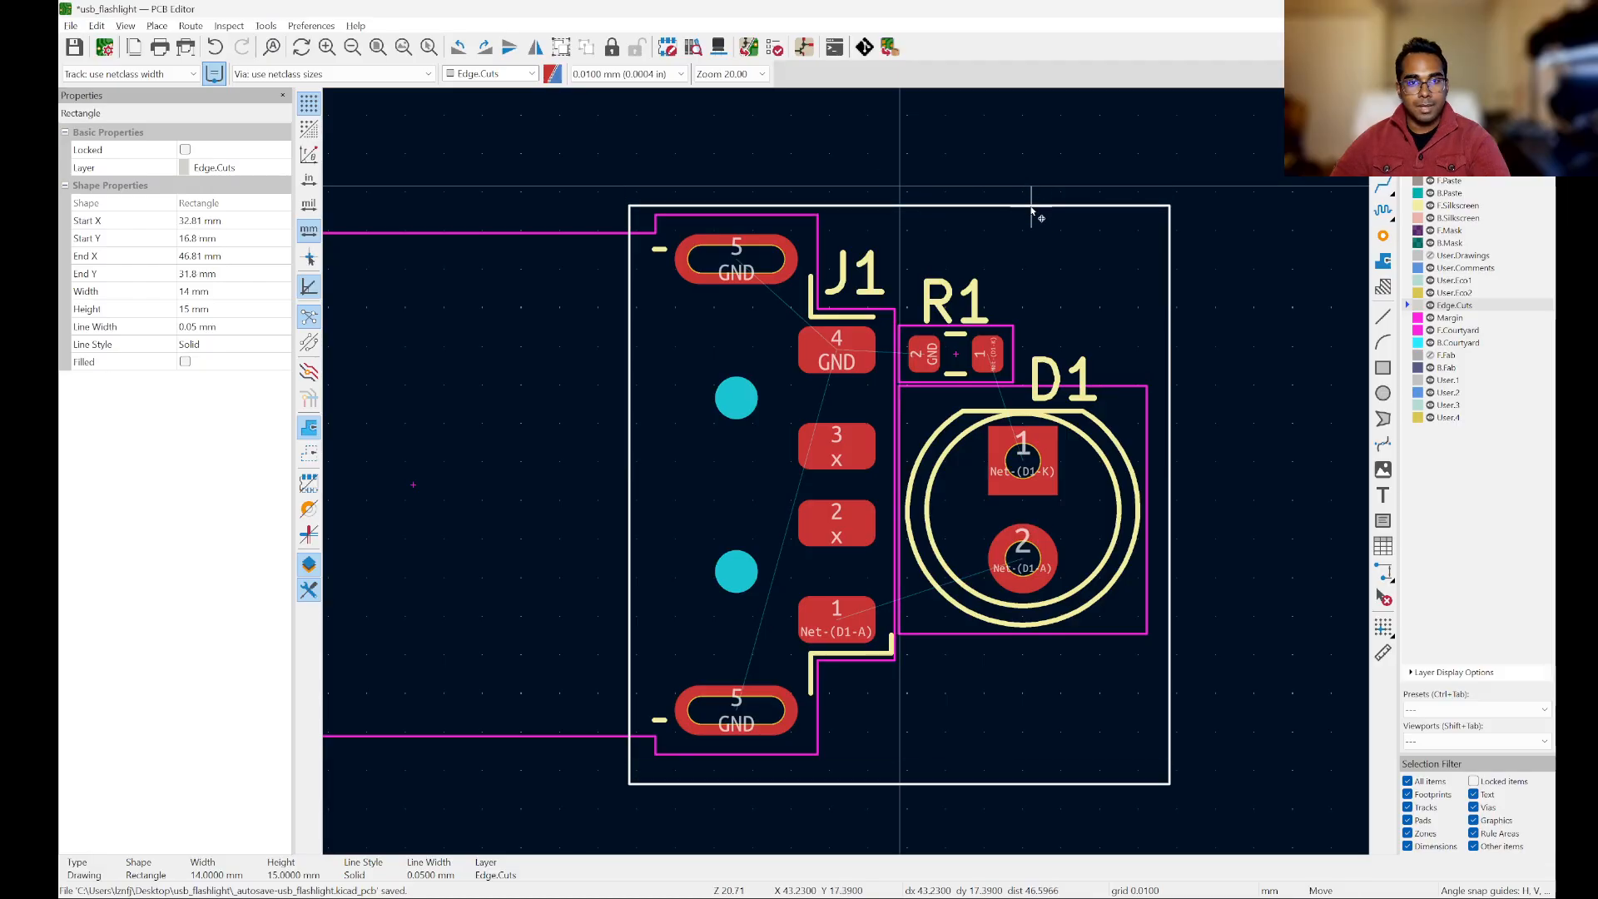
scroll(1032, 198, down, 2)
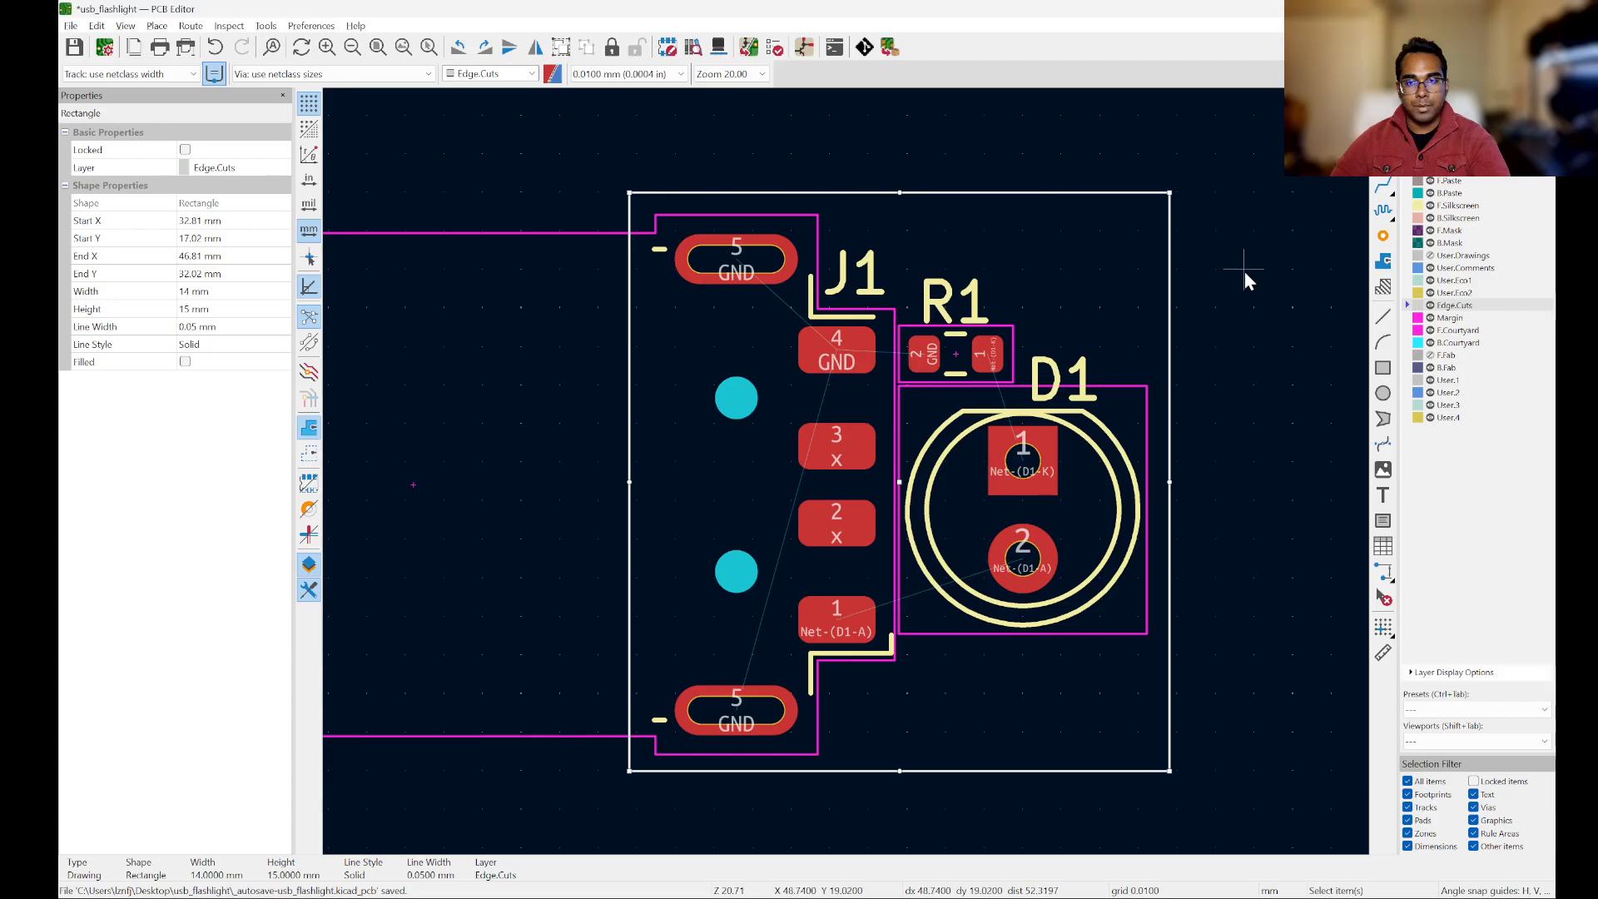
key(Escape)
scroll(1244, 273, up, 2)
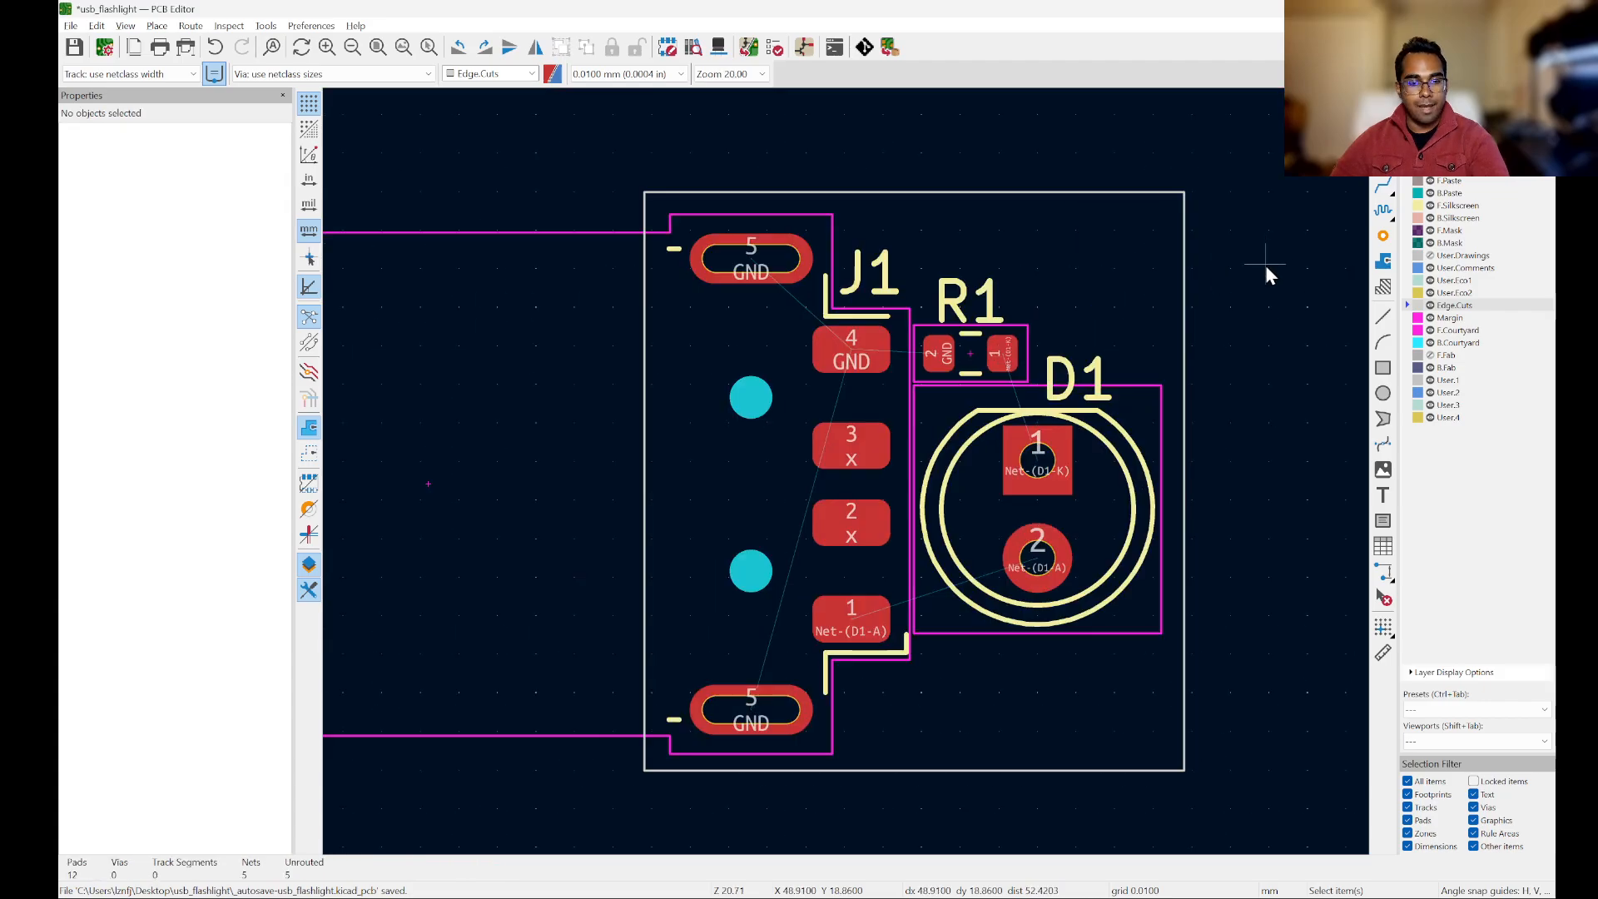
Step: Open the 3D view of the board and examine the LED, resistor and connector pads from an angle
click(125, 26)
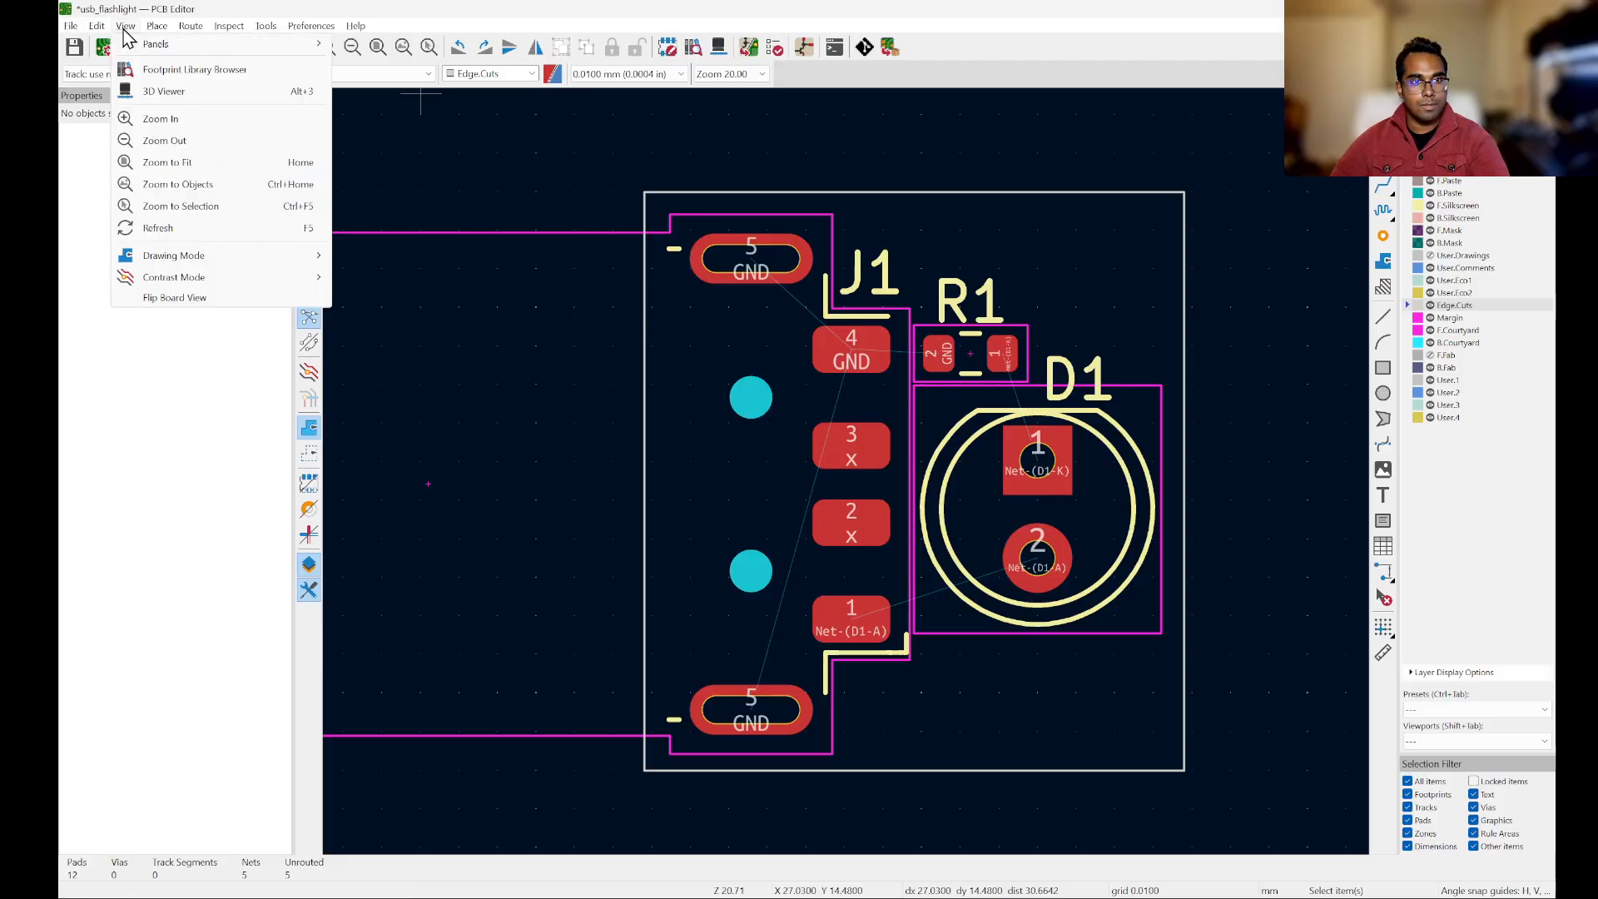
click(193, 95)
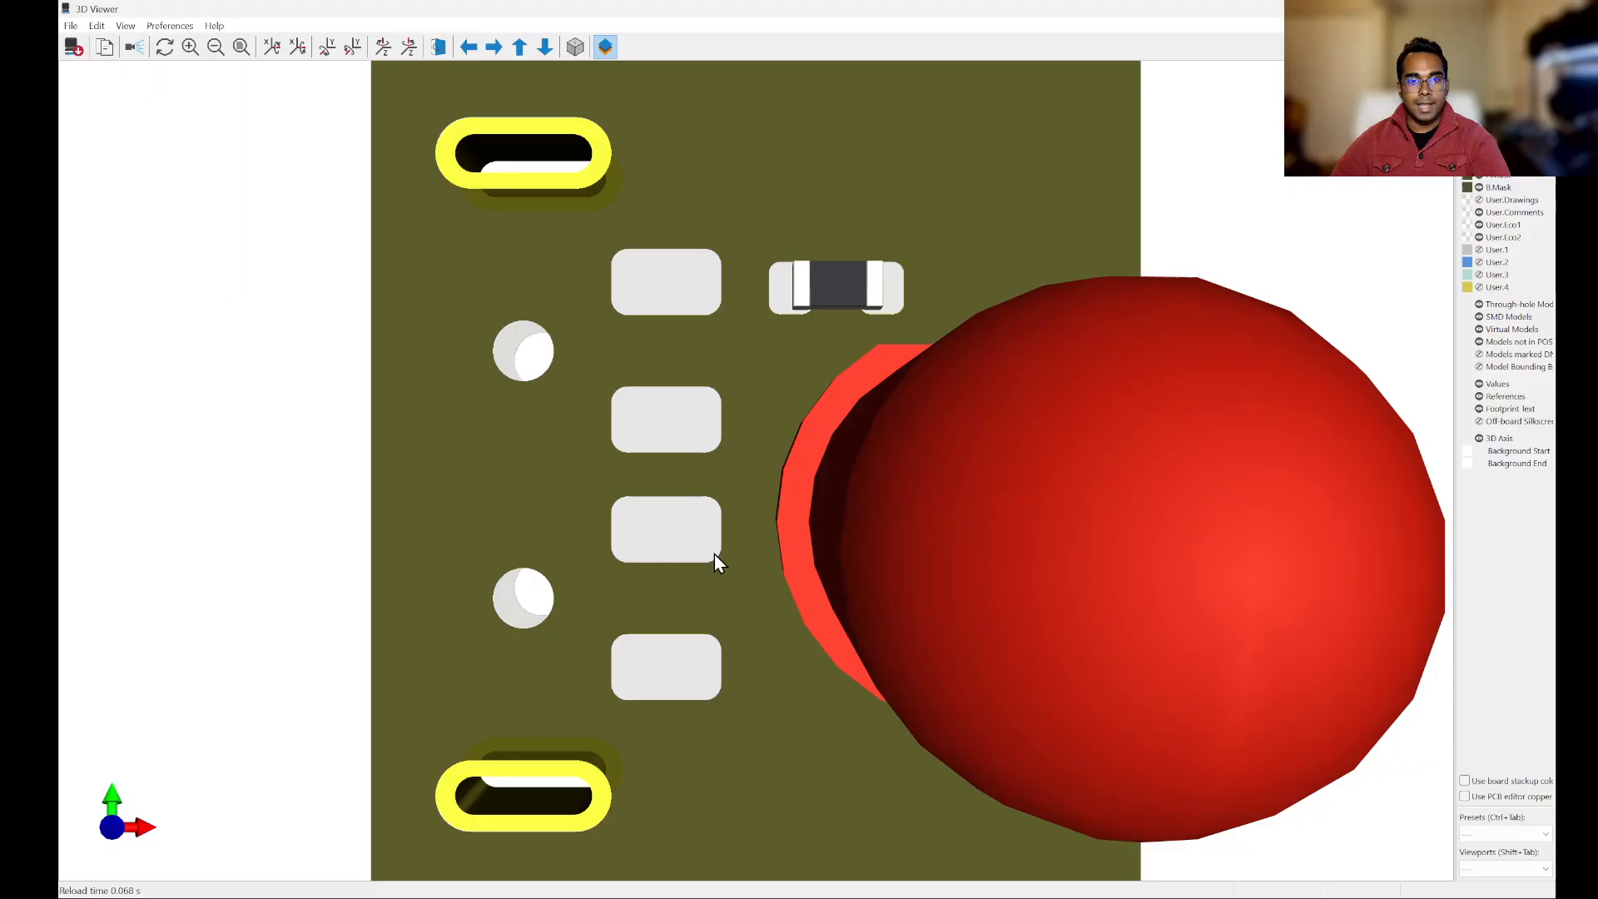
scroll(753, 466, down, 8)
drag(673, 478, 969, 441)
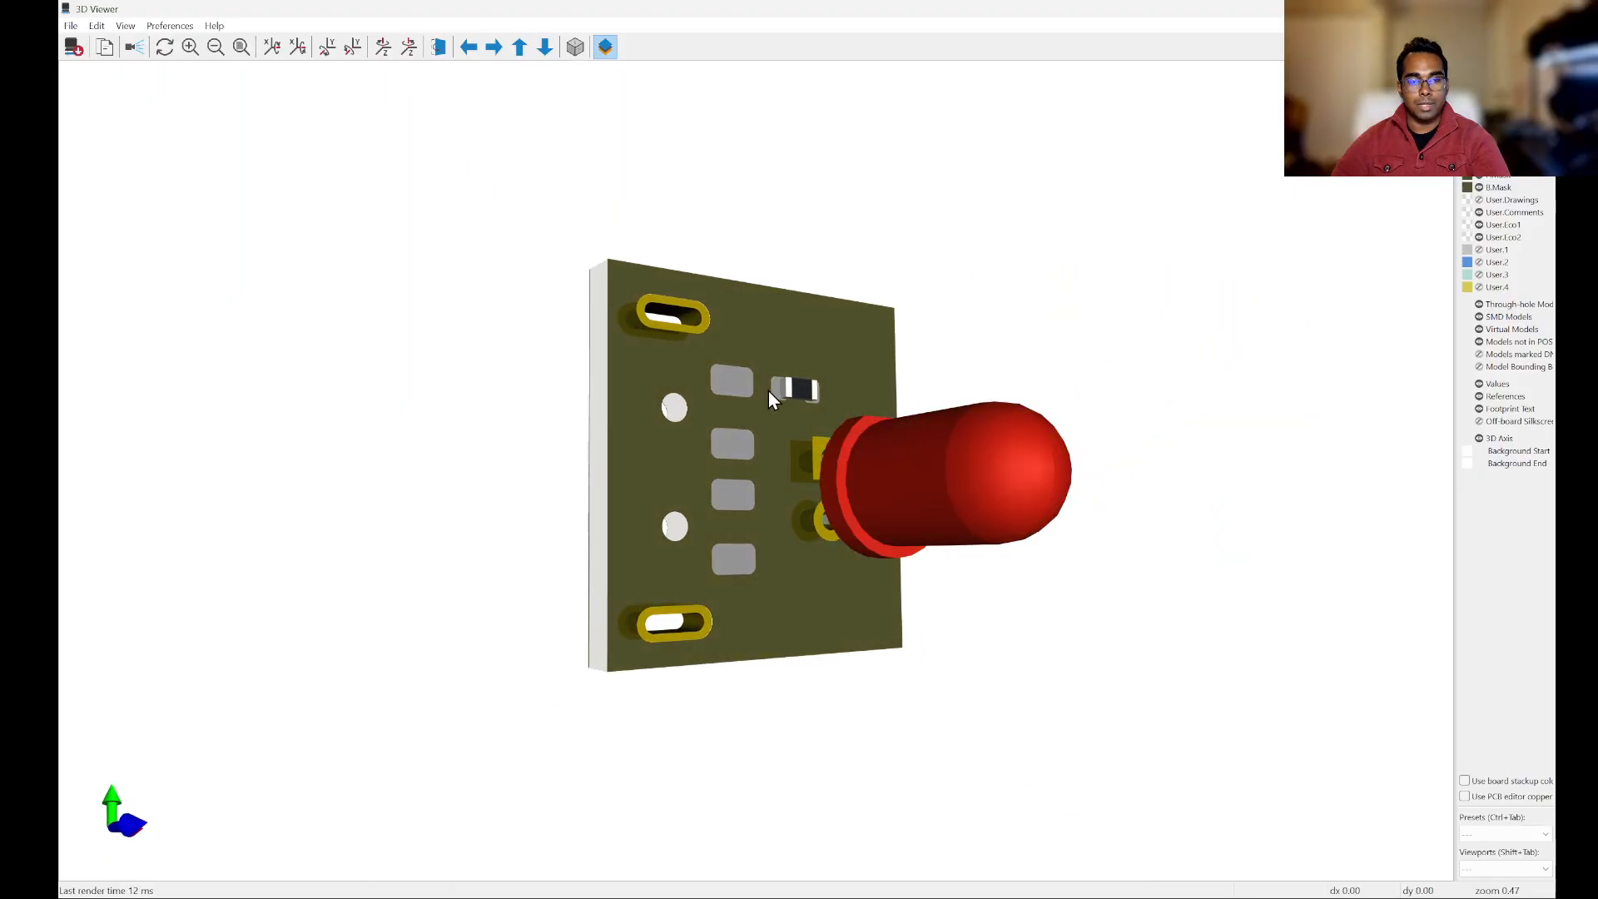
drag(768, 391, 728, 447)
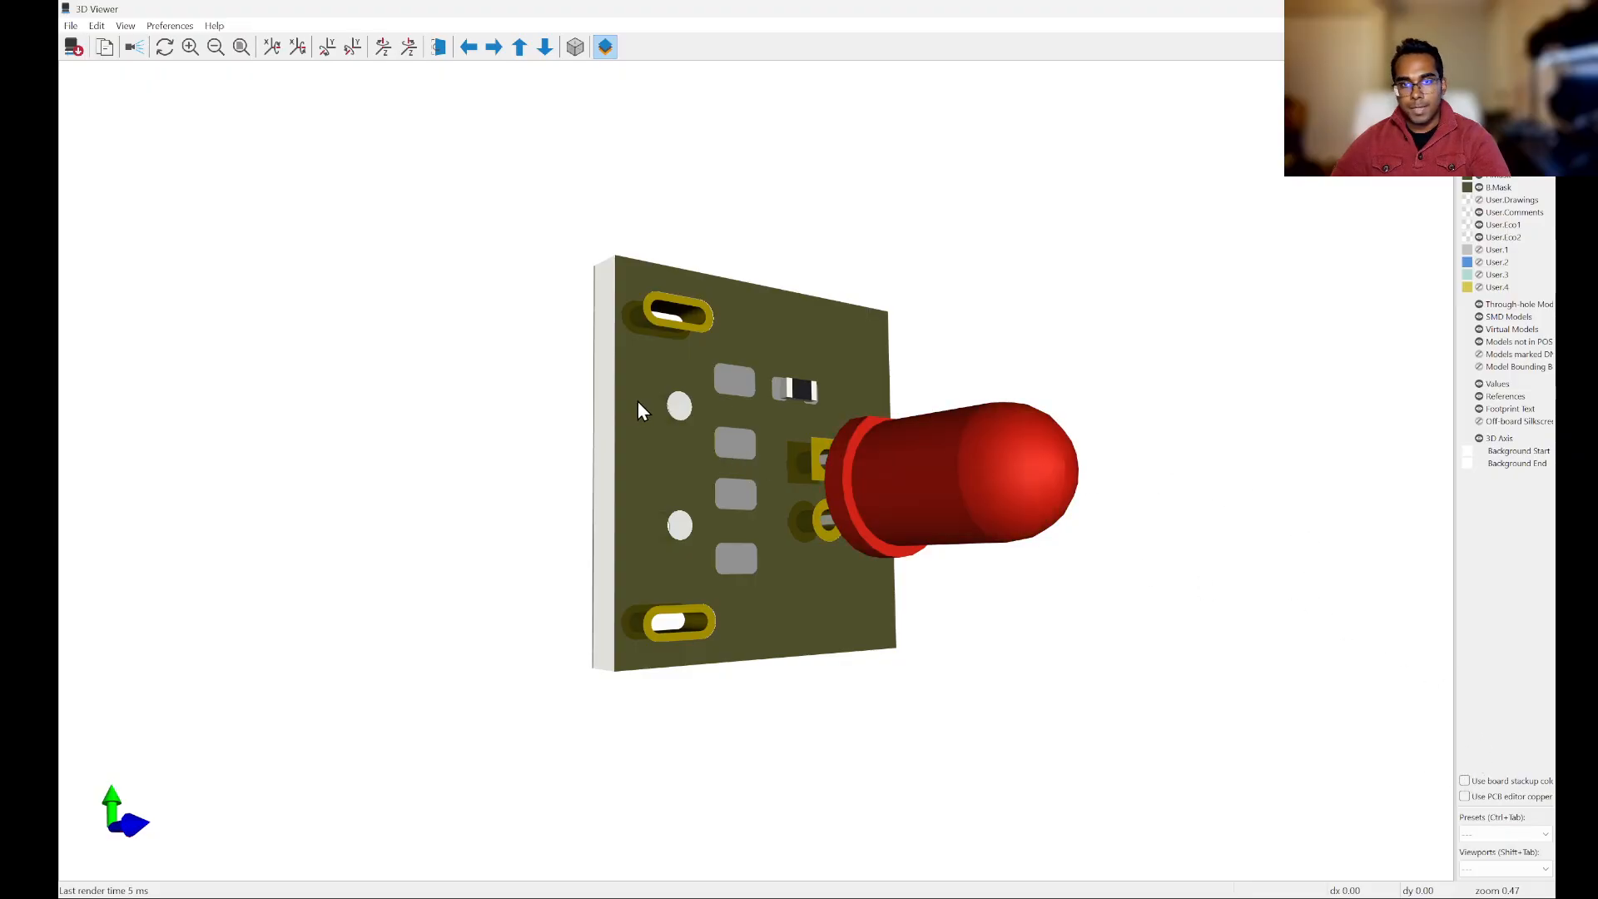
drag(916, 489, 1205, 489)
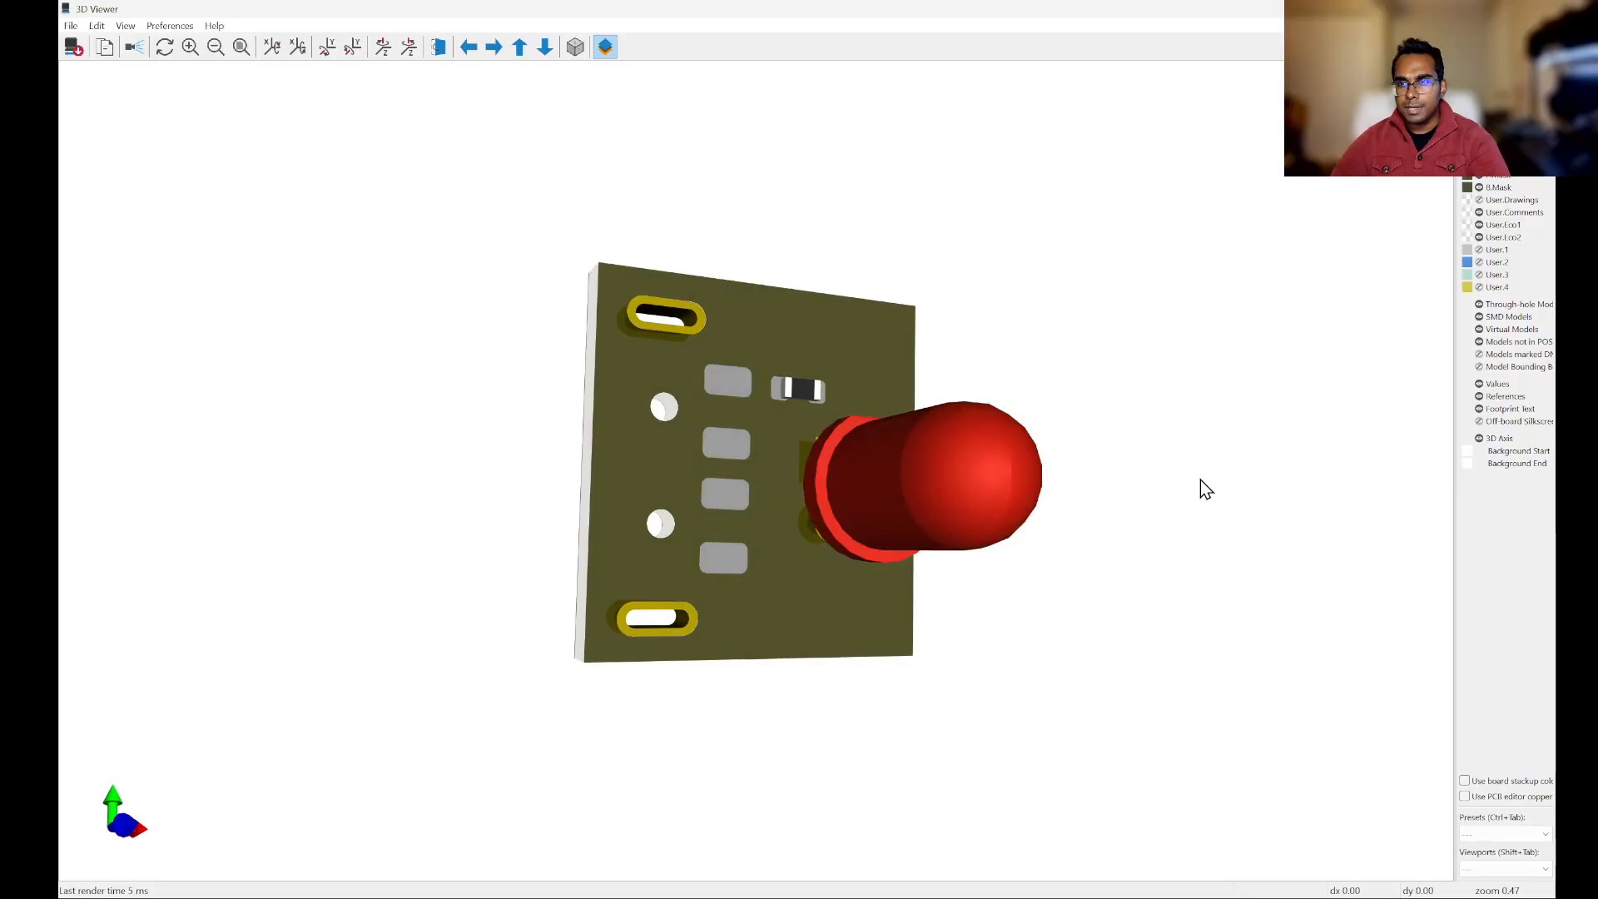
Step: Toggle the through-hole models off and on, inspect the board's thickness and corners from several angles, and return to the PCB layout
click(1479, 304)
click(1480, 305)
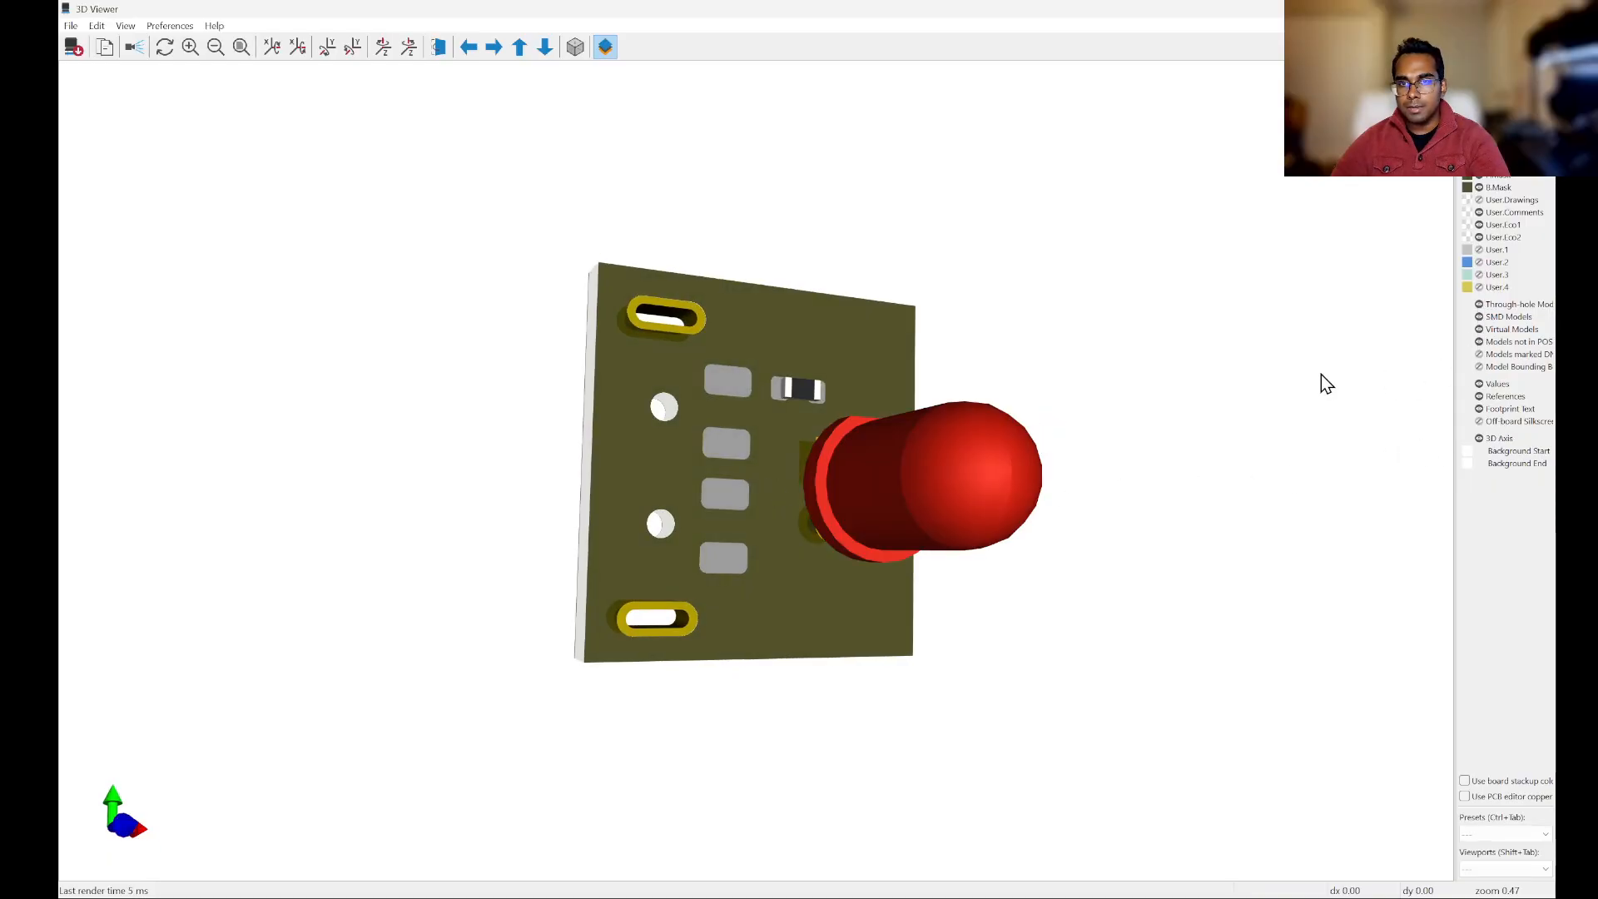
drag(1327, 383, 680, 481)
scroll(814, 378, down, 2)
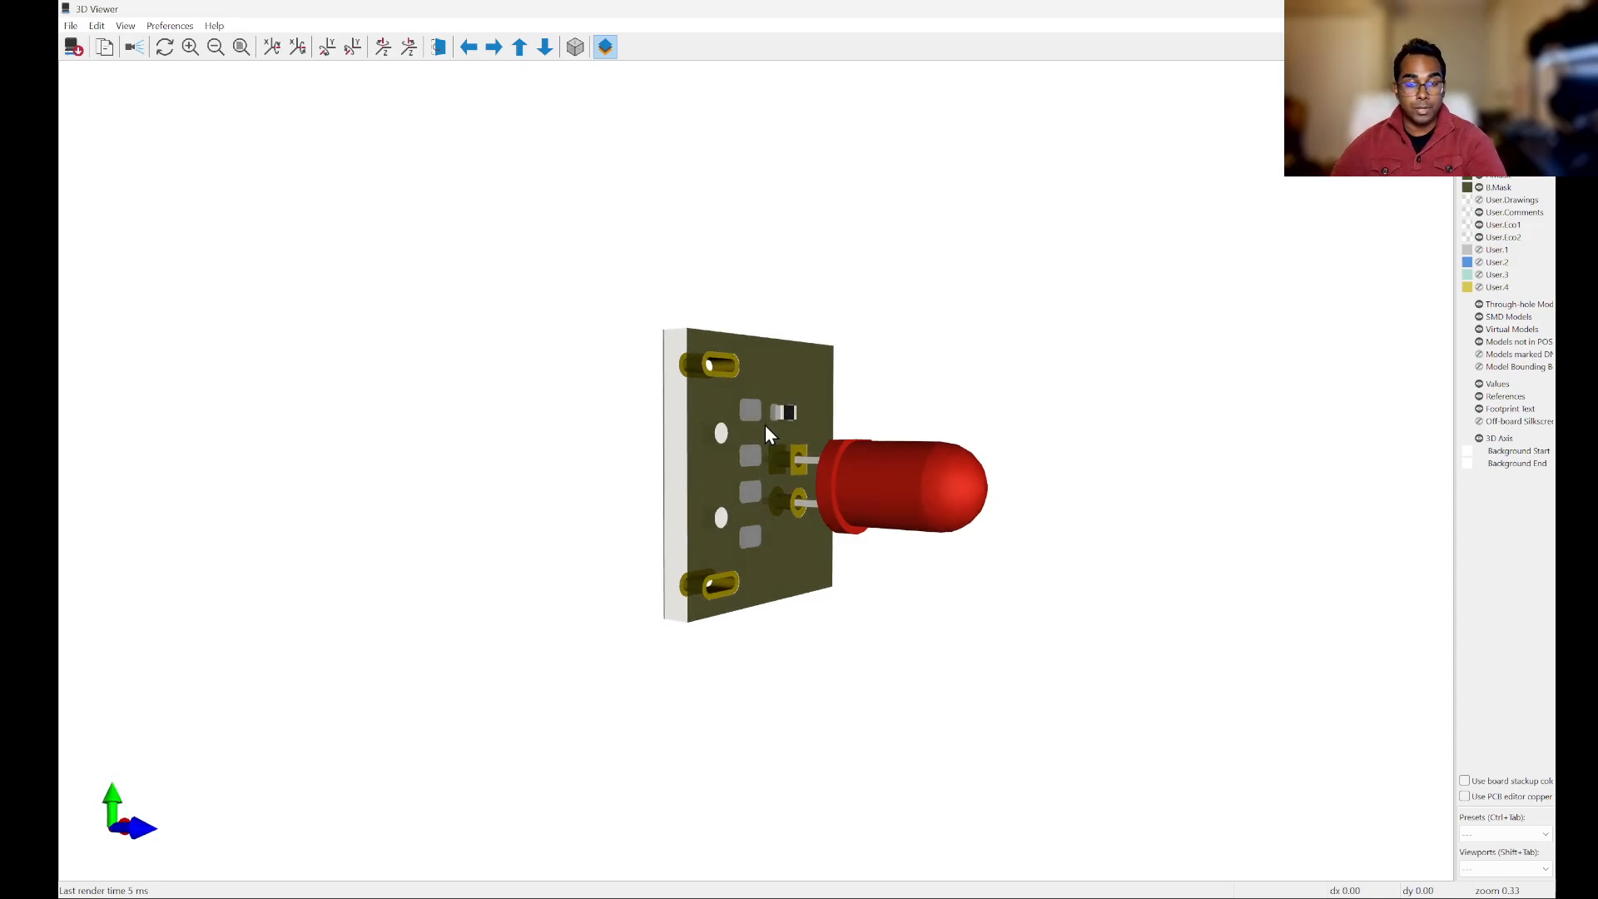
drag(801, 463, 661, 420)
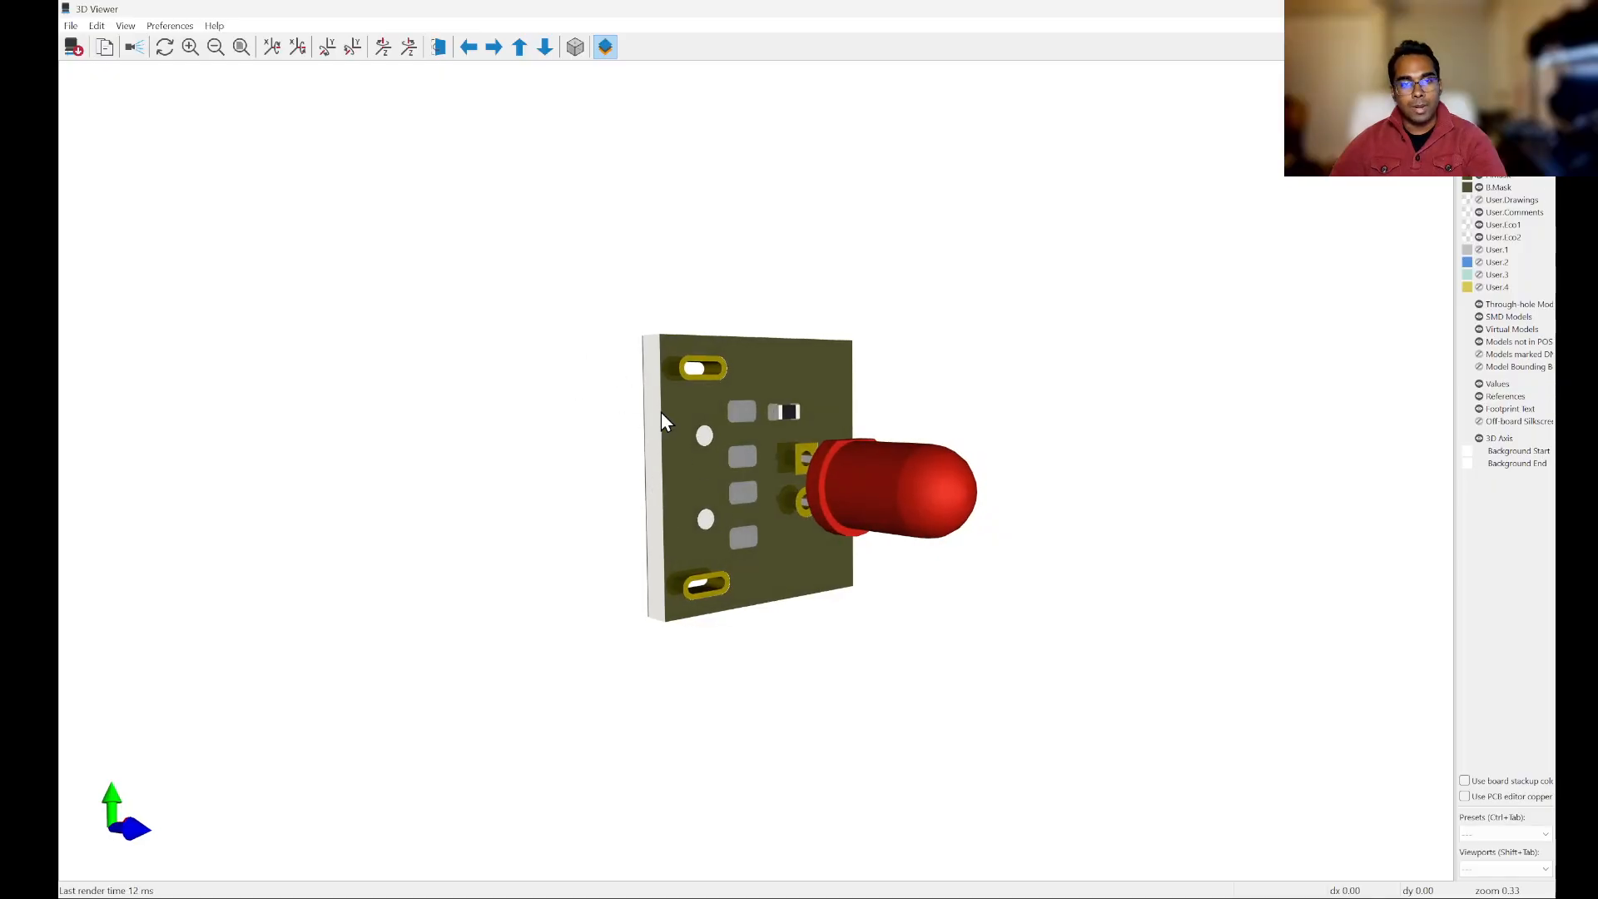
drag(807, 602, 754, 513)
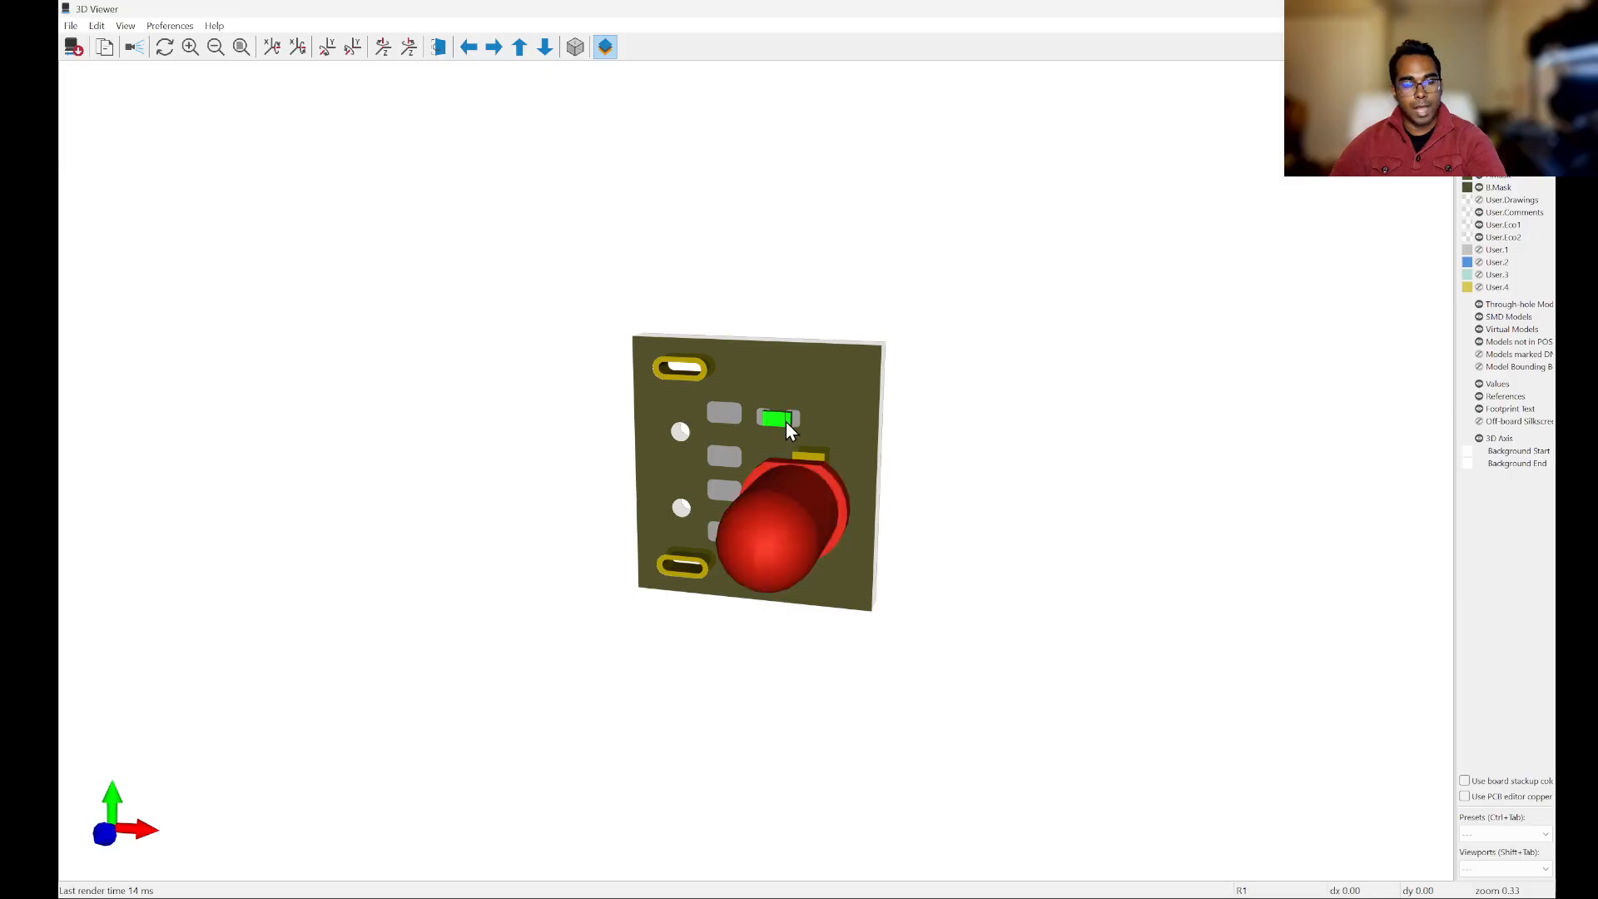
drag(874, 454, 524, 365)
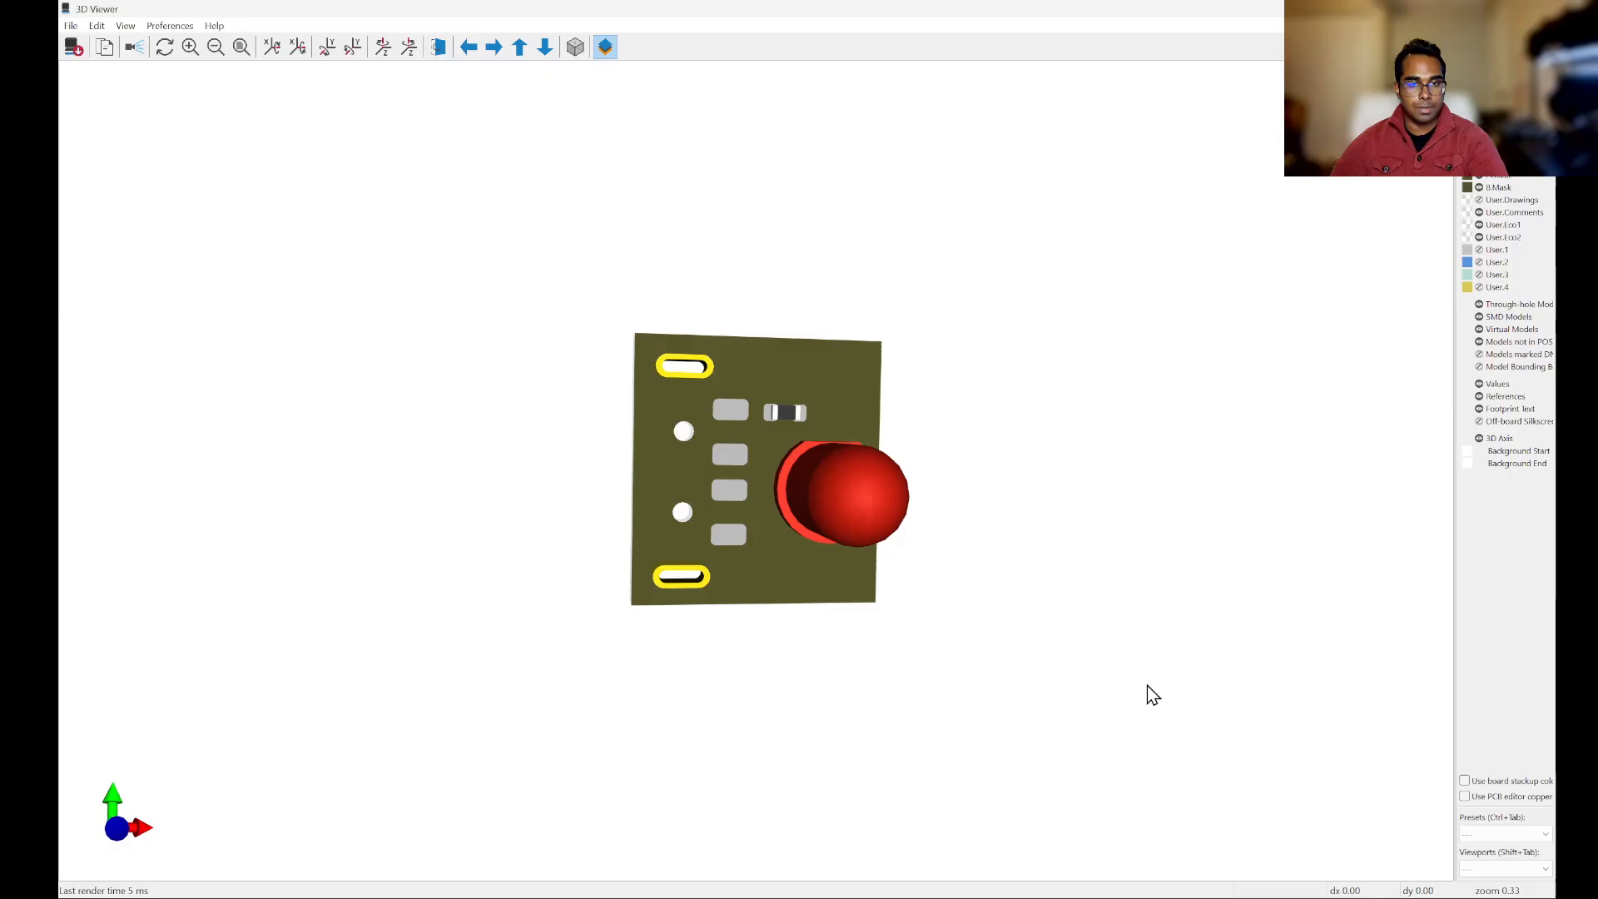
drag(867, 486, 828, 360)
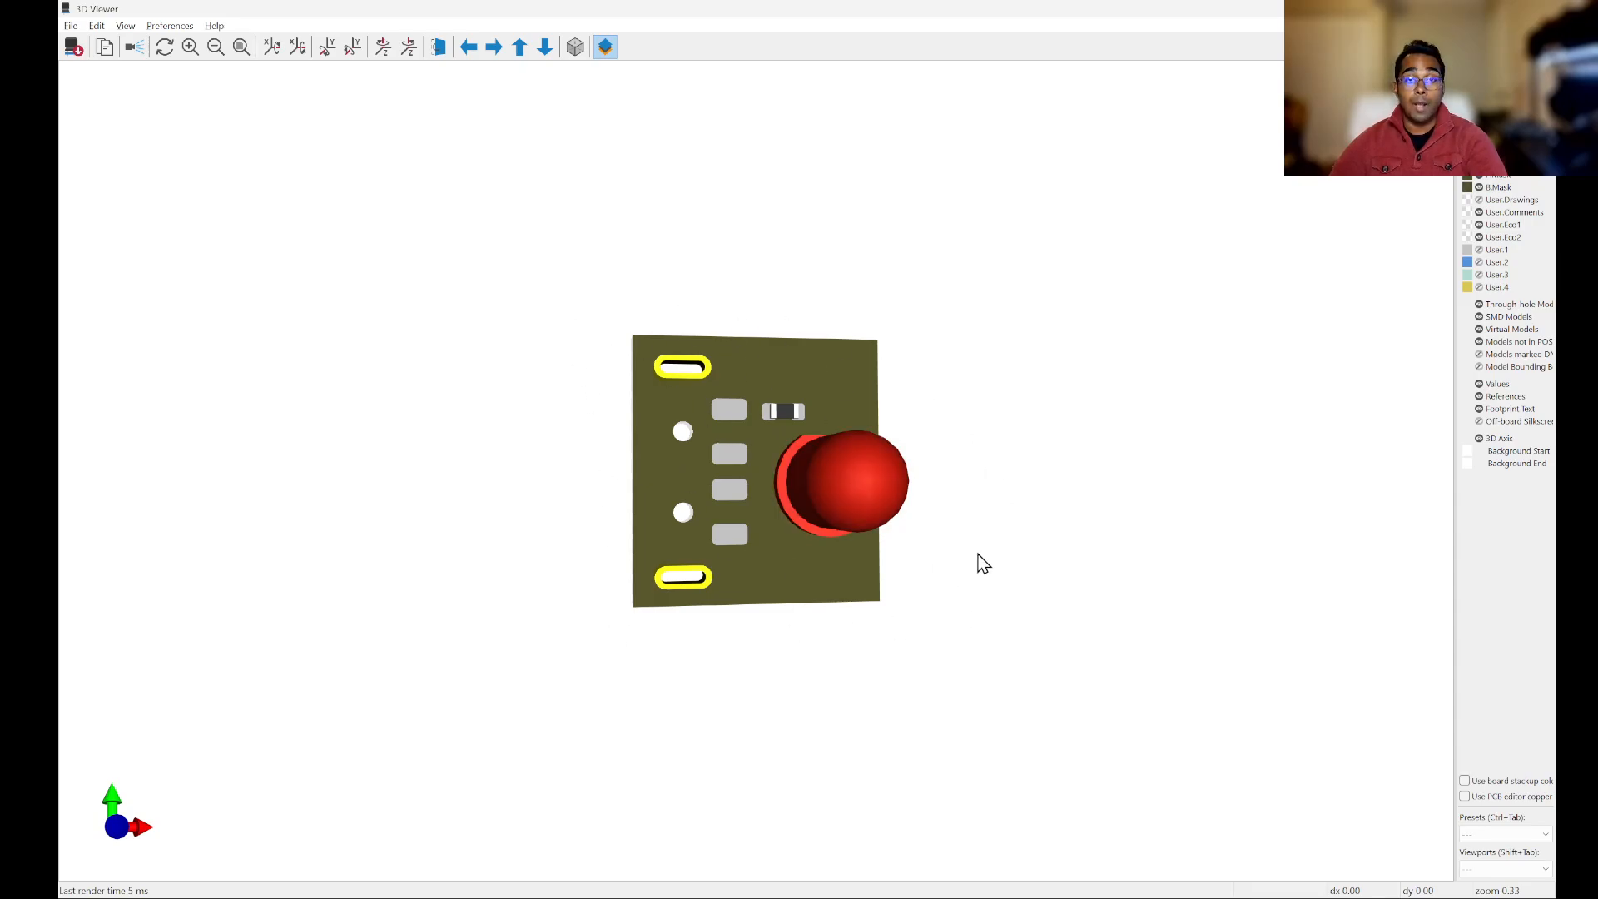
key(alt+Tab)
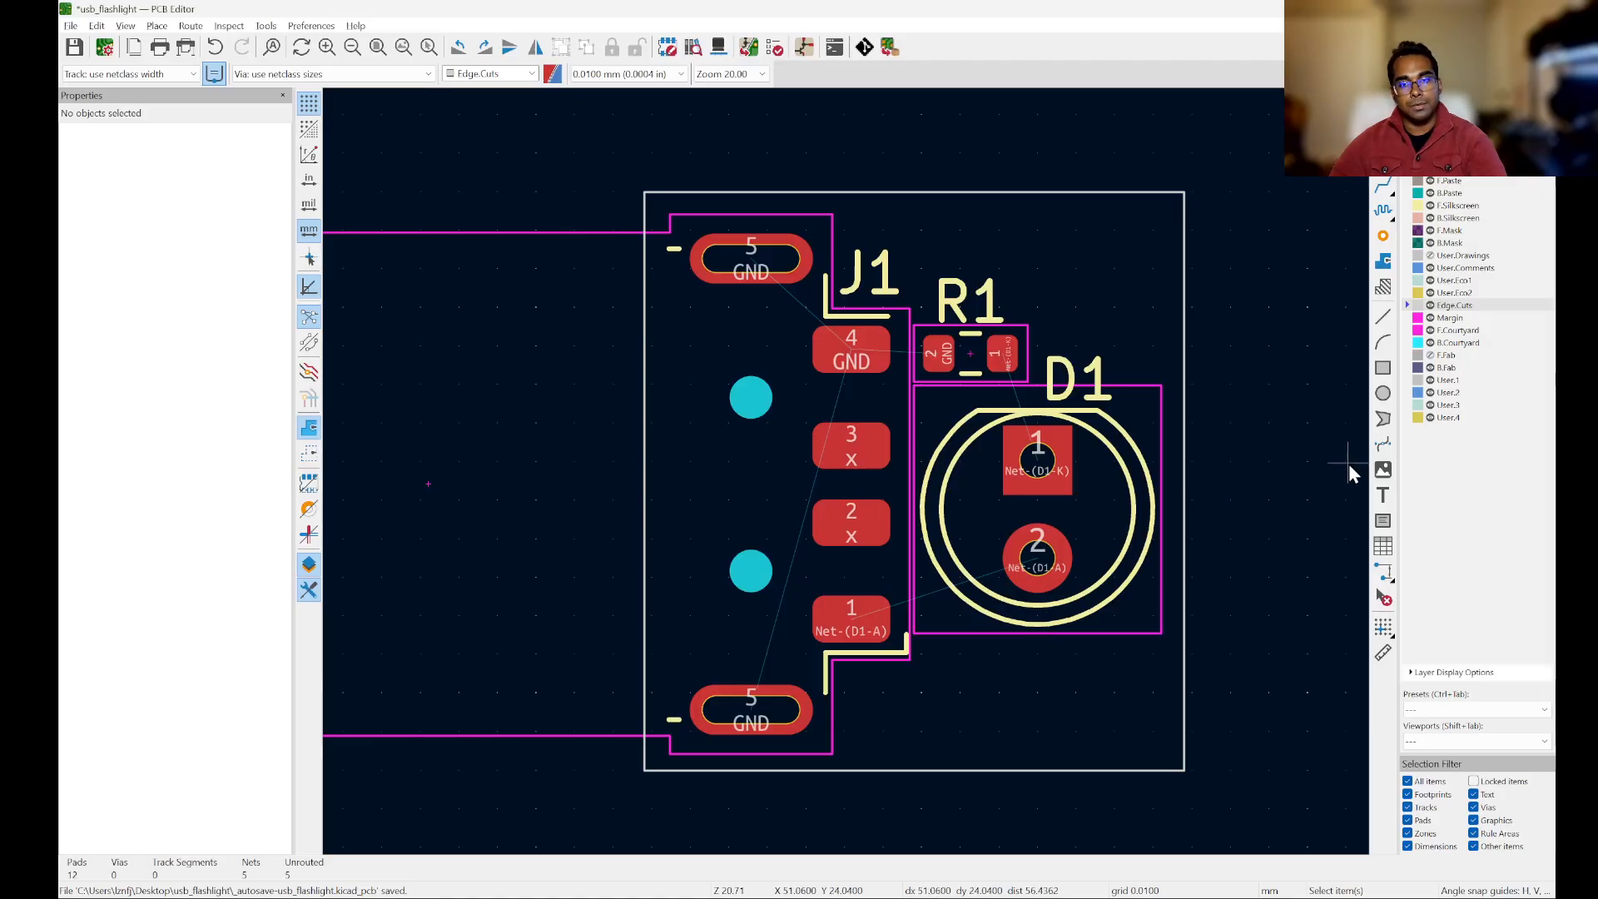
Step: Draw a 90° Edge.Cuts arc of 1.2 mm radius centred on the board outline's upper-left corner
scroll(952, 206, up, 2)
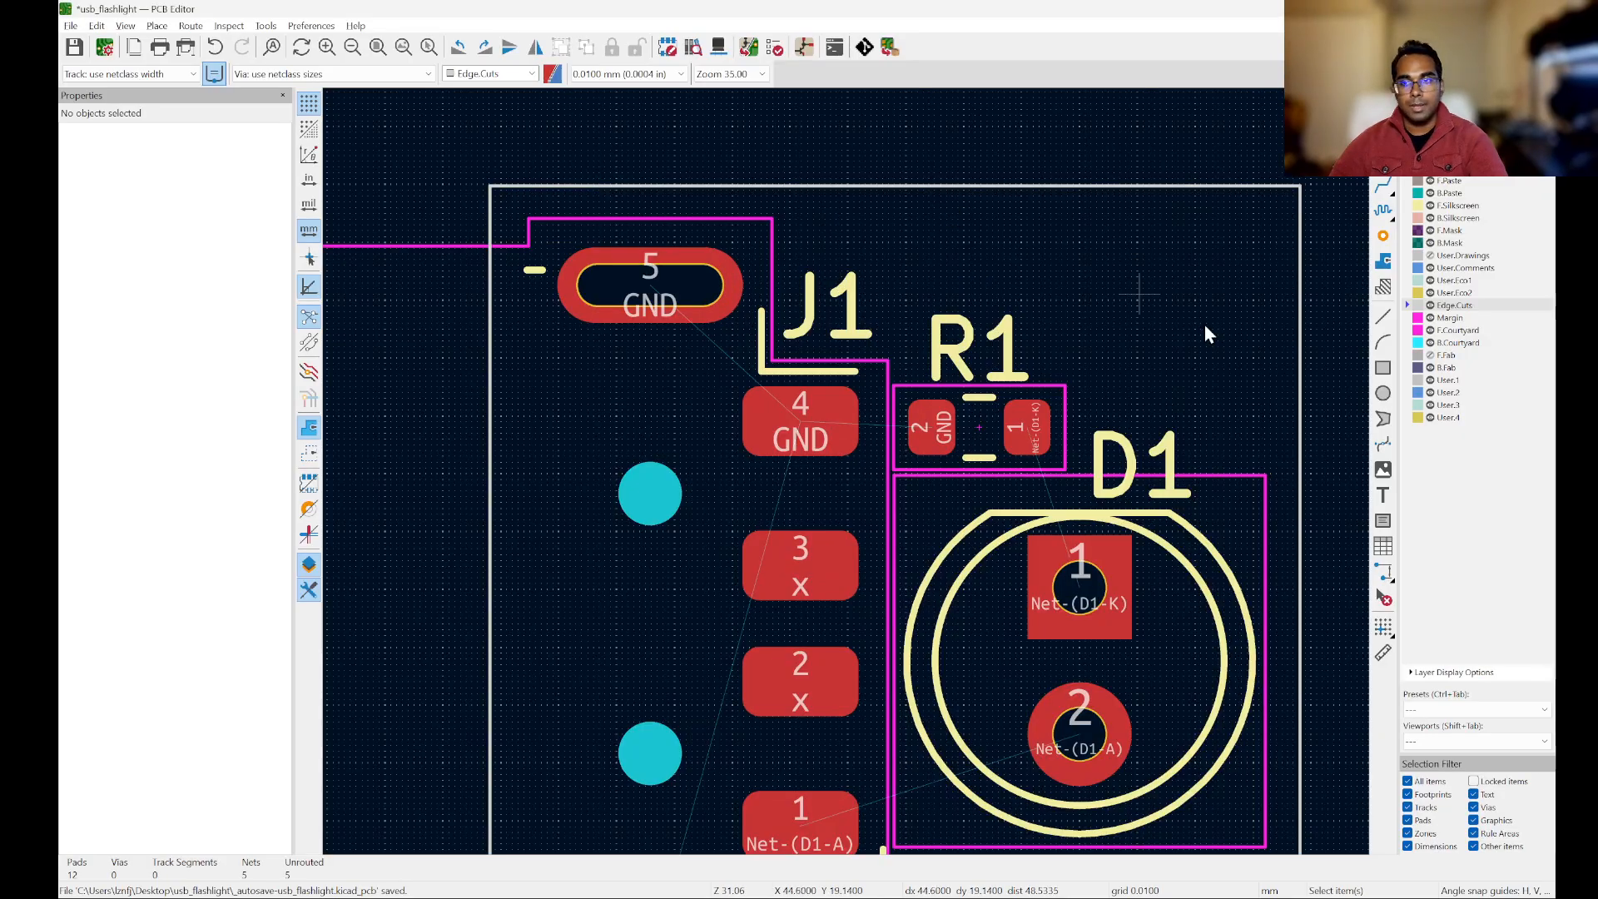
click(1382, 342)
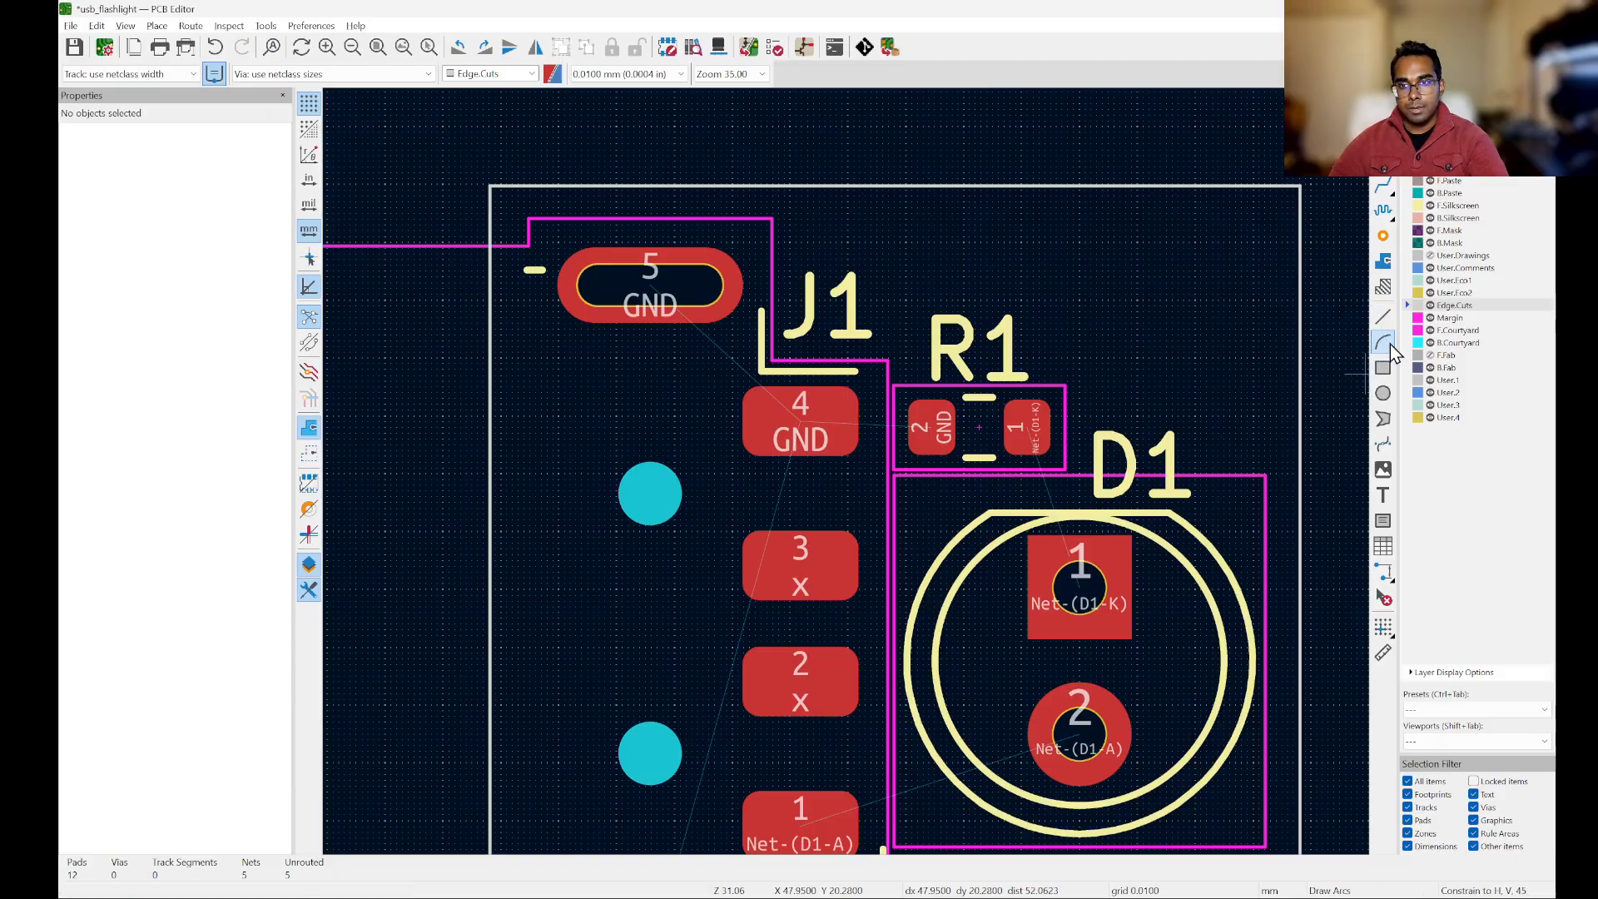
click(493, 185)
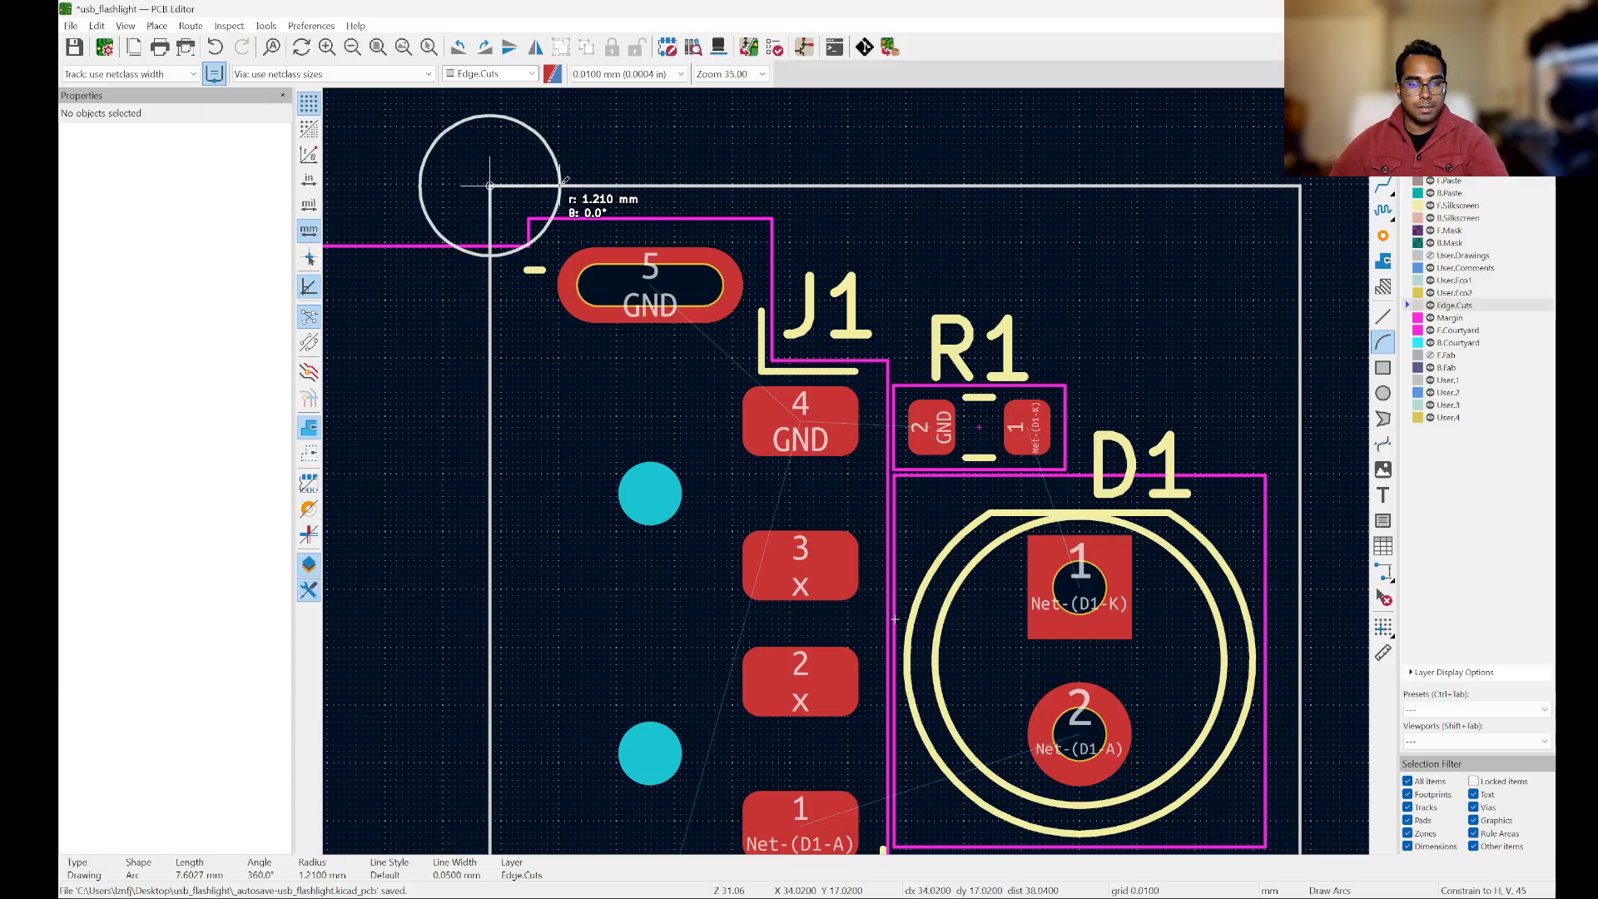
scroll(564, 180, up, 6)
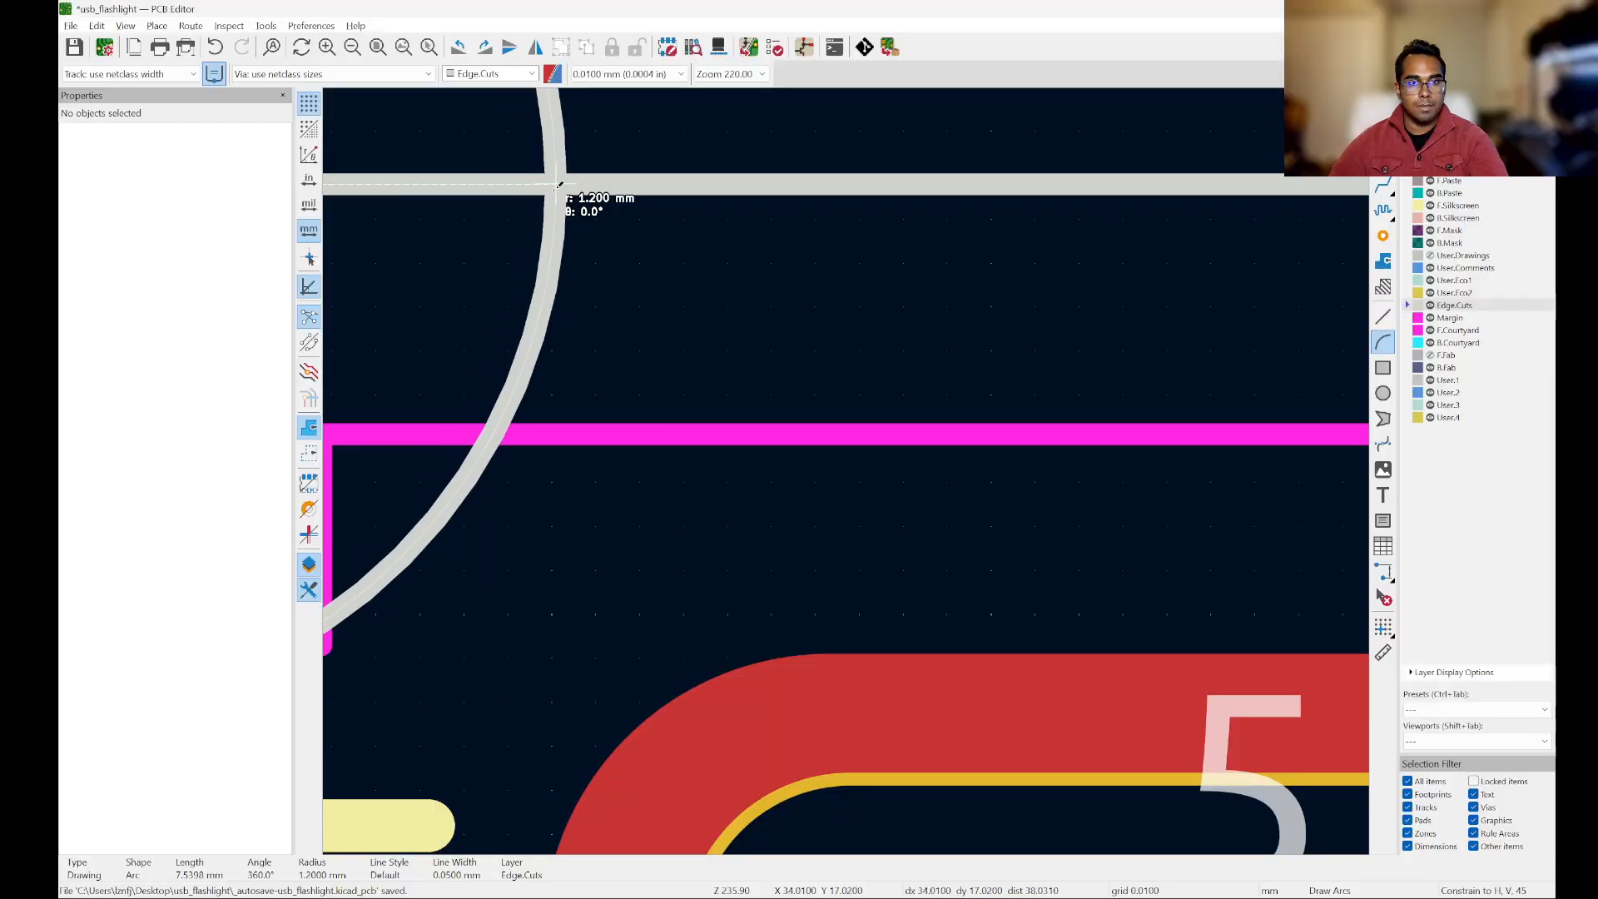
click(552, 183)
scroll(618, 308, down, 3)
click(483, 191)
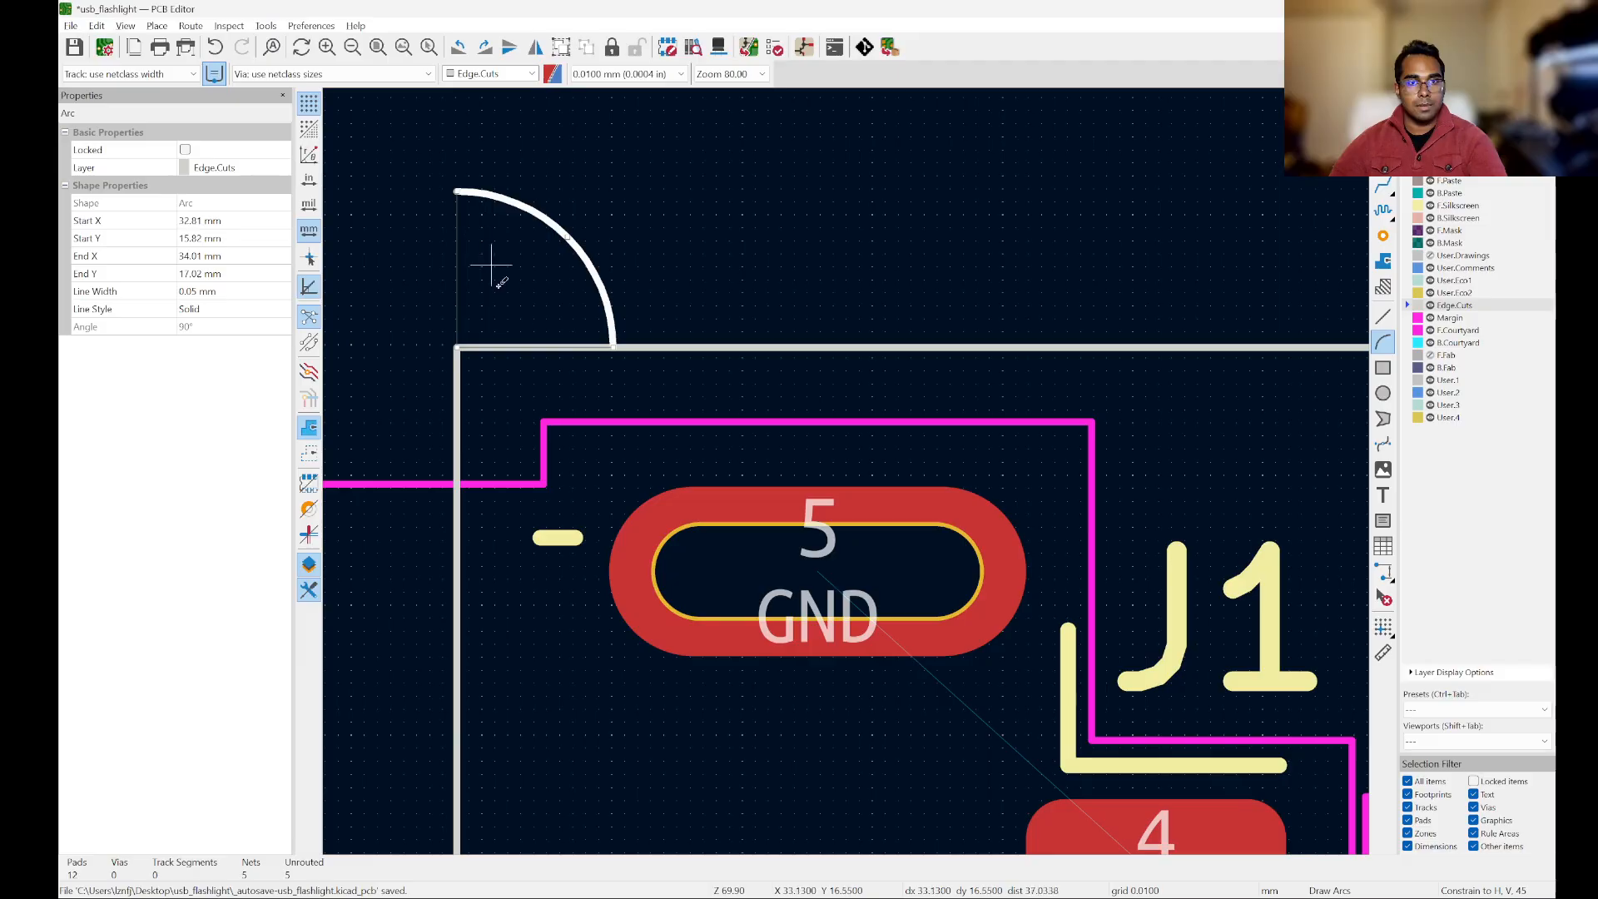
key(Escape)
Step: Rotate the arc 180° and place it inside the outline's upper-left corner, its ends meeting the top and left edges
scroll(544, 216, down, 3)
scroll(549, 218, up, 4)
click(582, 149)
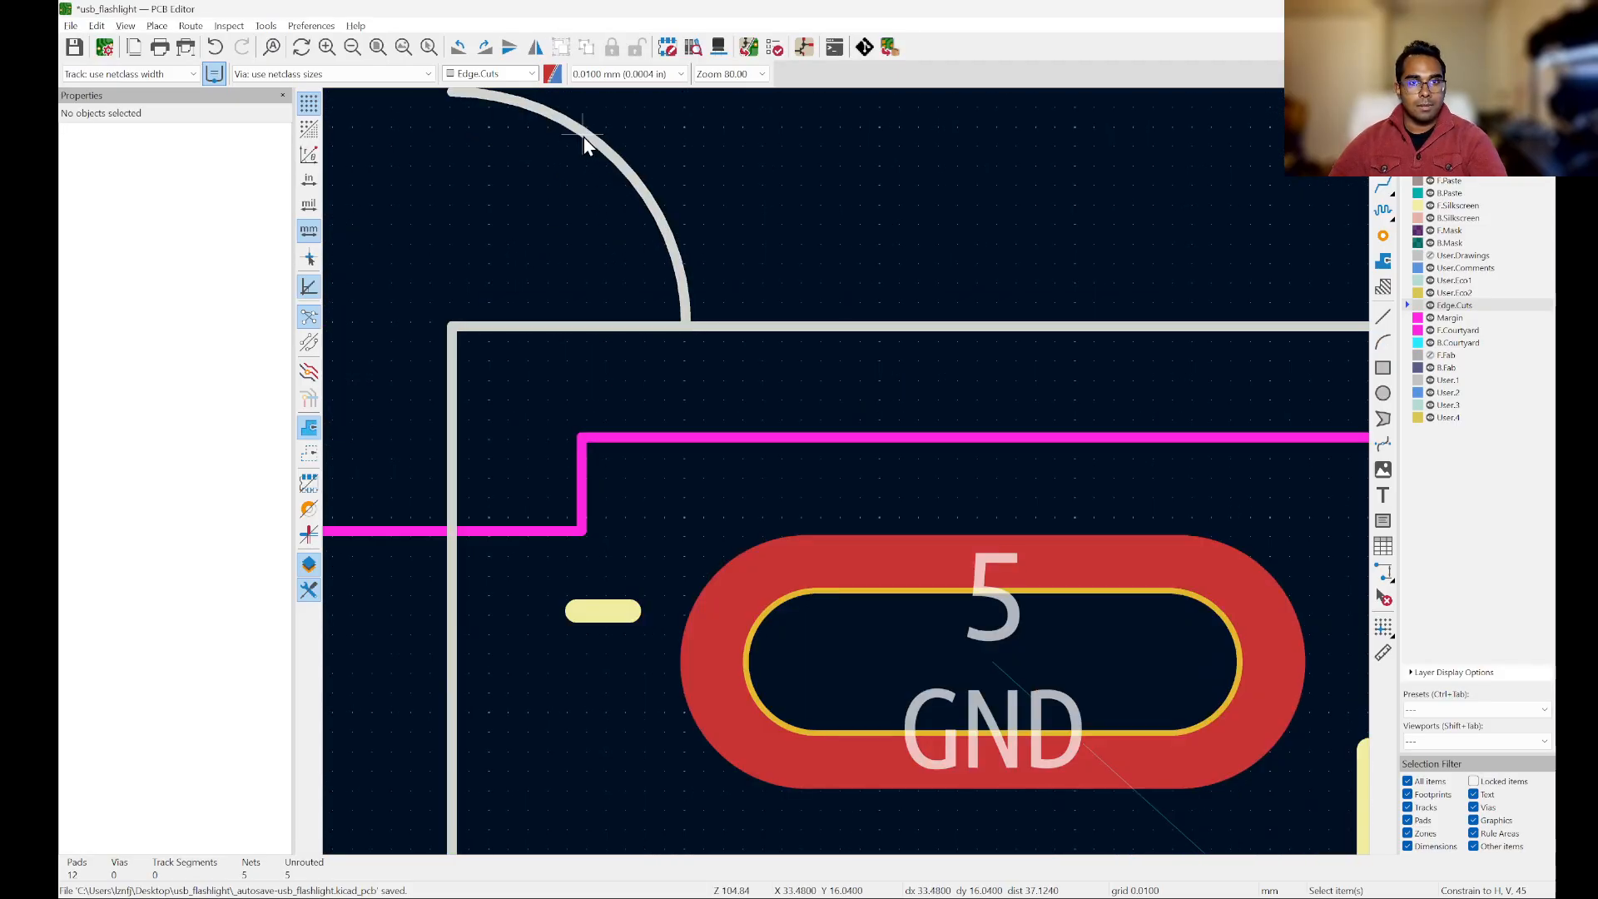
click(583, 137)
key(m)
key(r)
key(r)
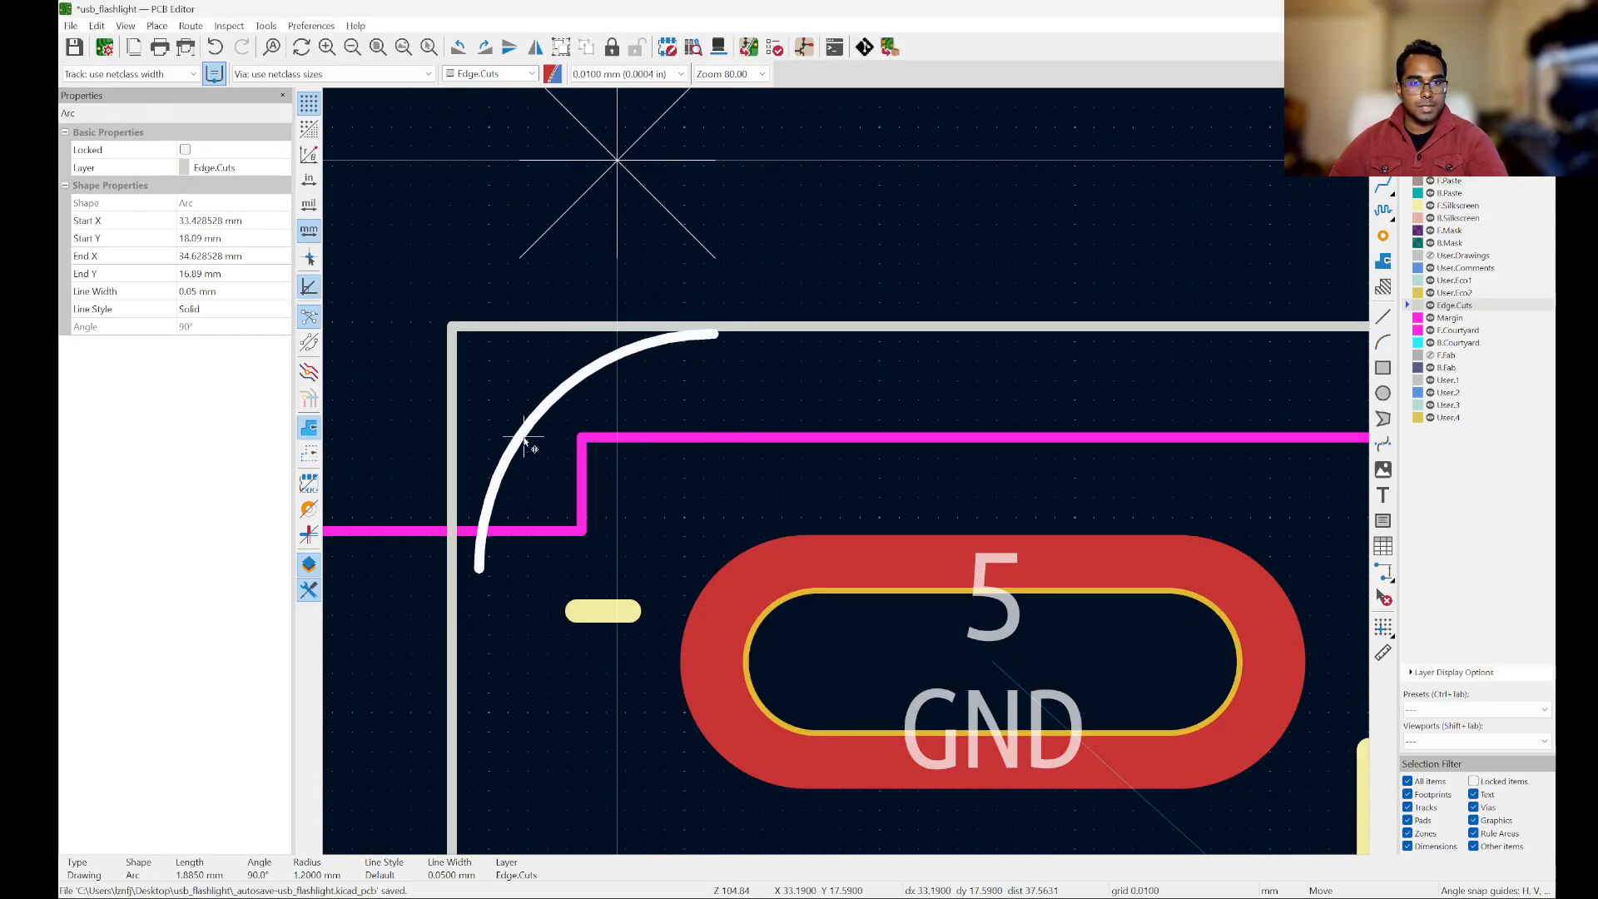
scroll(499, 431, up, 3)
scroll(498, 433, down, 1)
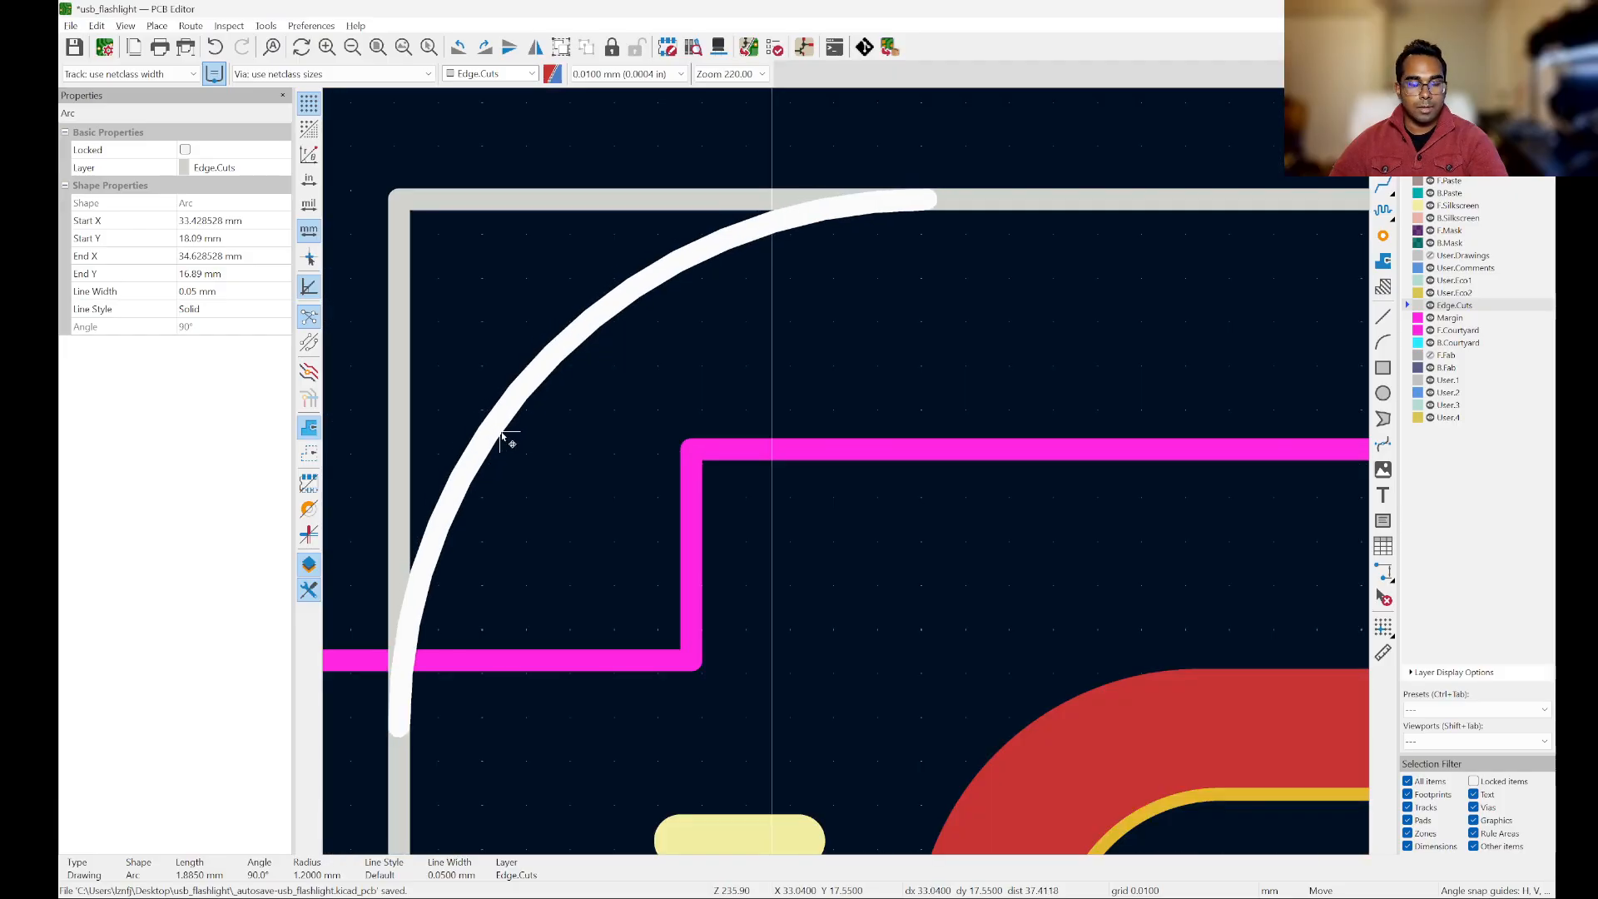
click(503, 438)
Step: Copy the corner arc, rotate the copy and place it in the outline's upper-right corner, from X 45.61, Y 17.02 to X 46.81, Y 18.22 mm
scroll(507, 437, down, 10)
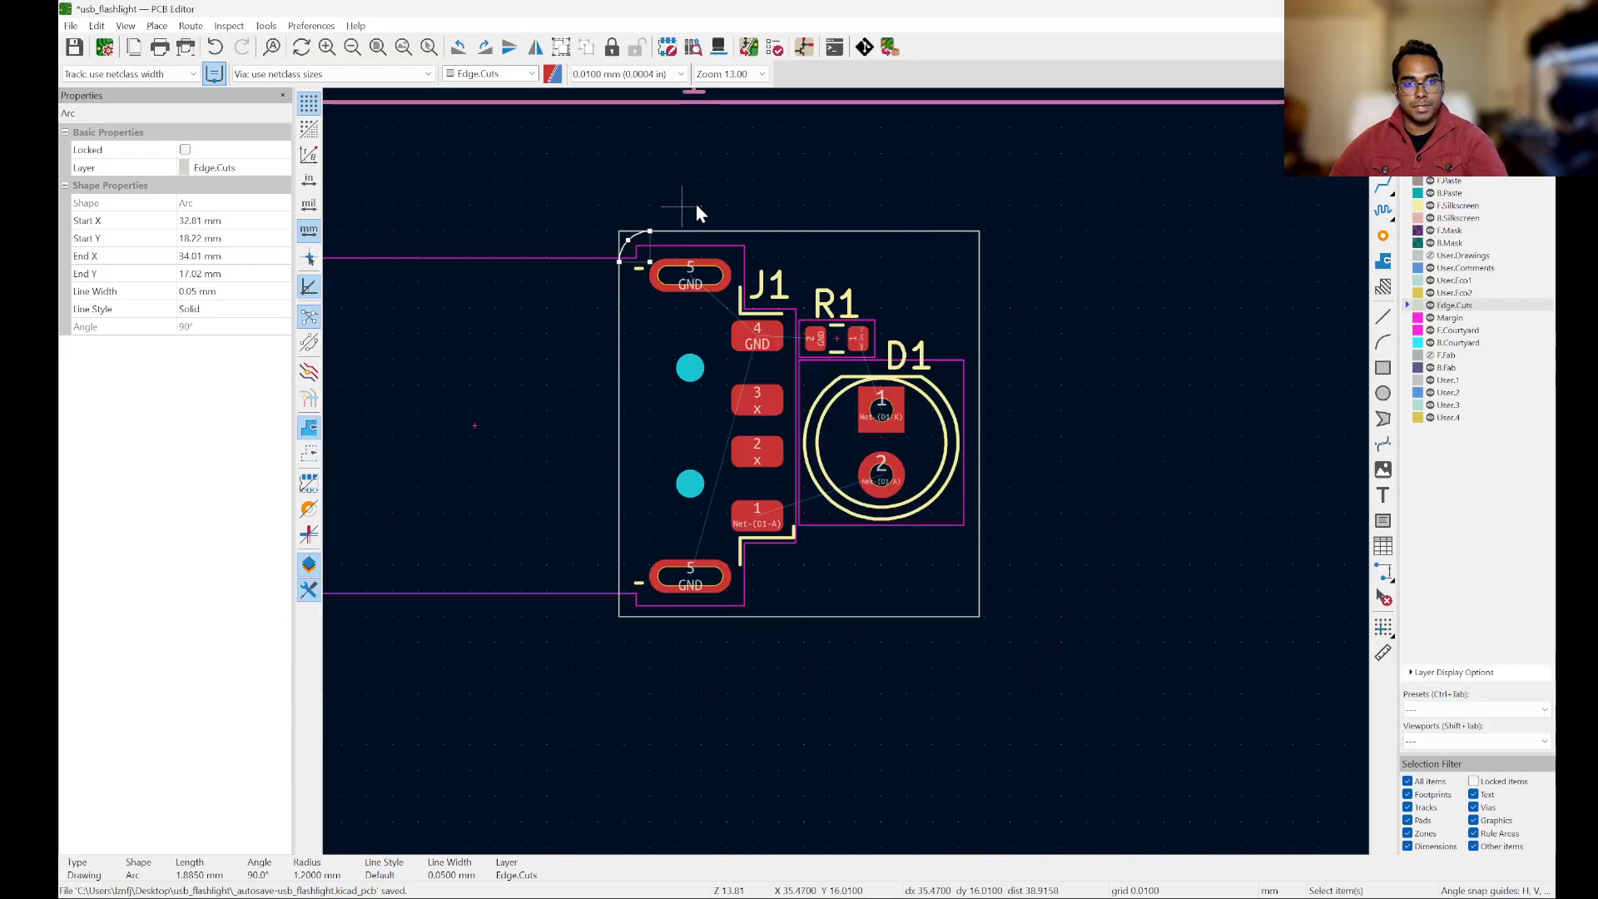
key(ctrl+c)
key(ctrl+v)
scroll(1090, 227, down, 3)
scroll(1245, 261, up, 9)
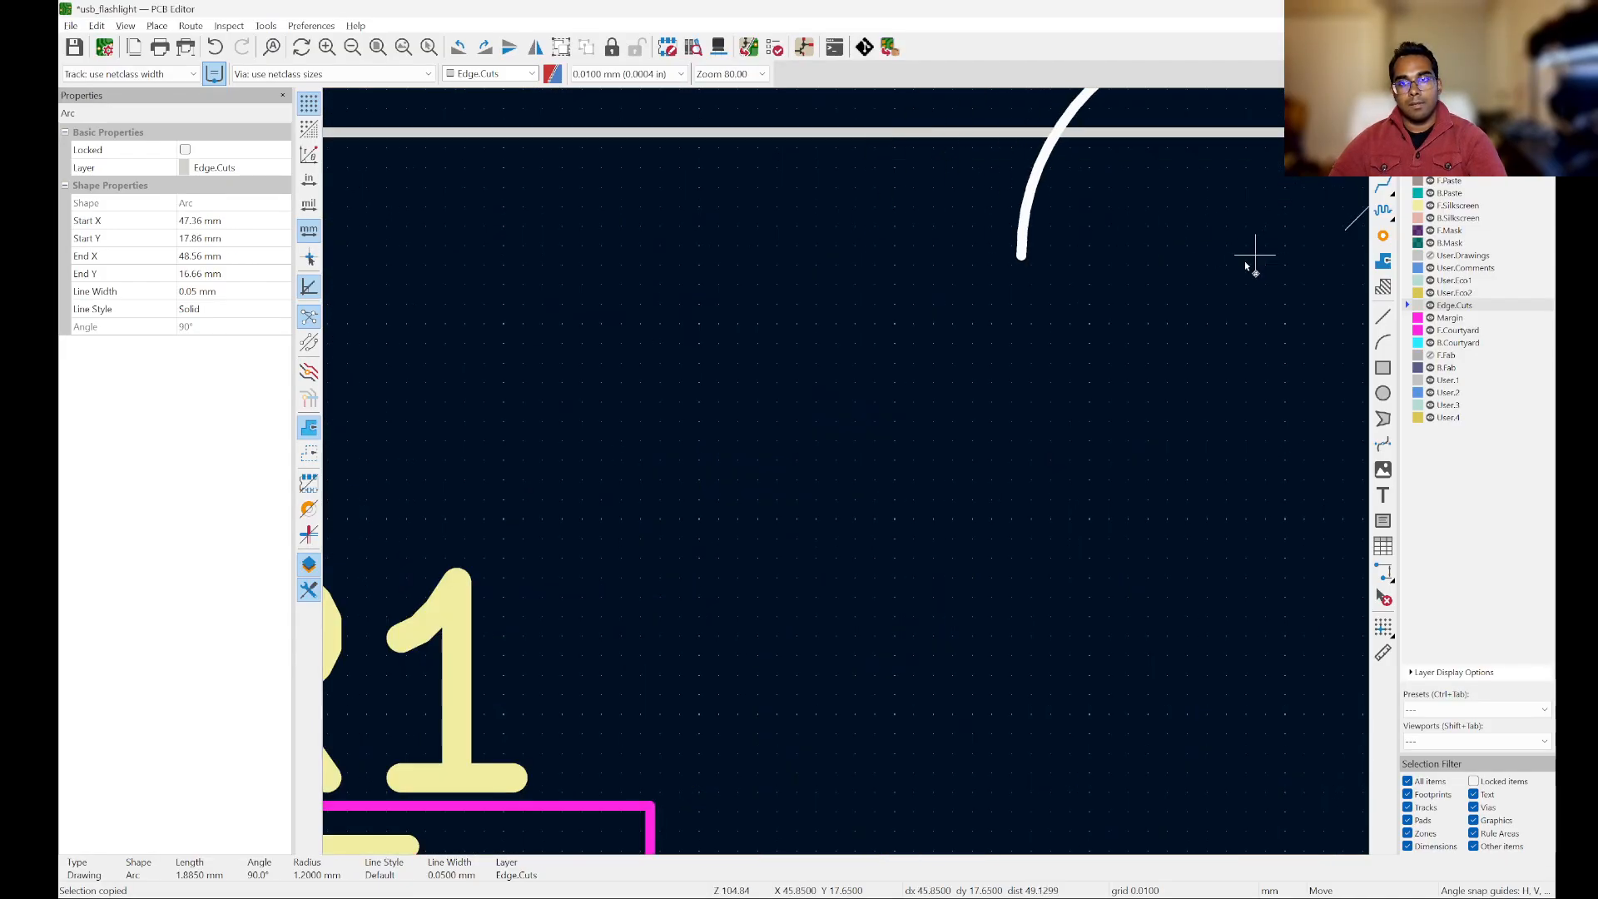
scroll(1040, 265, down, 3)
scroll(1154, 250, up, 3)
key(r)
key(r)
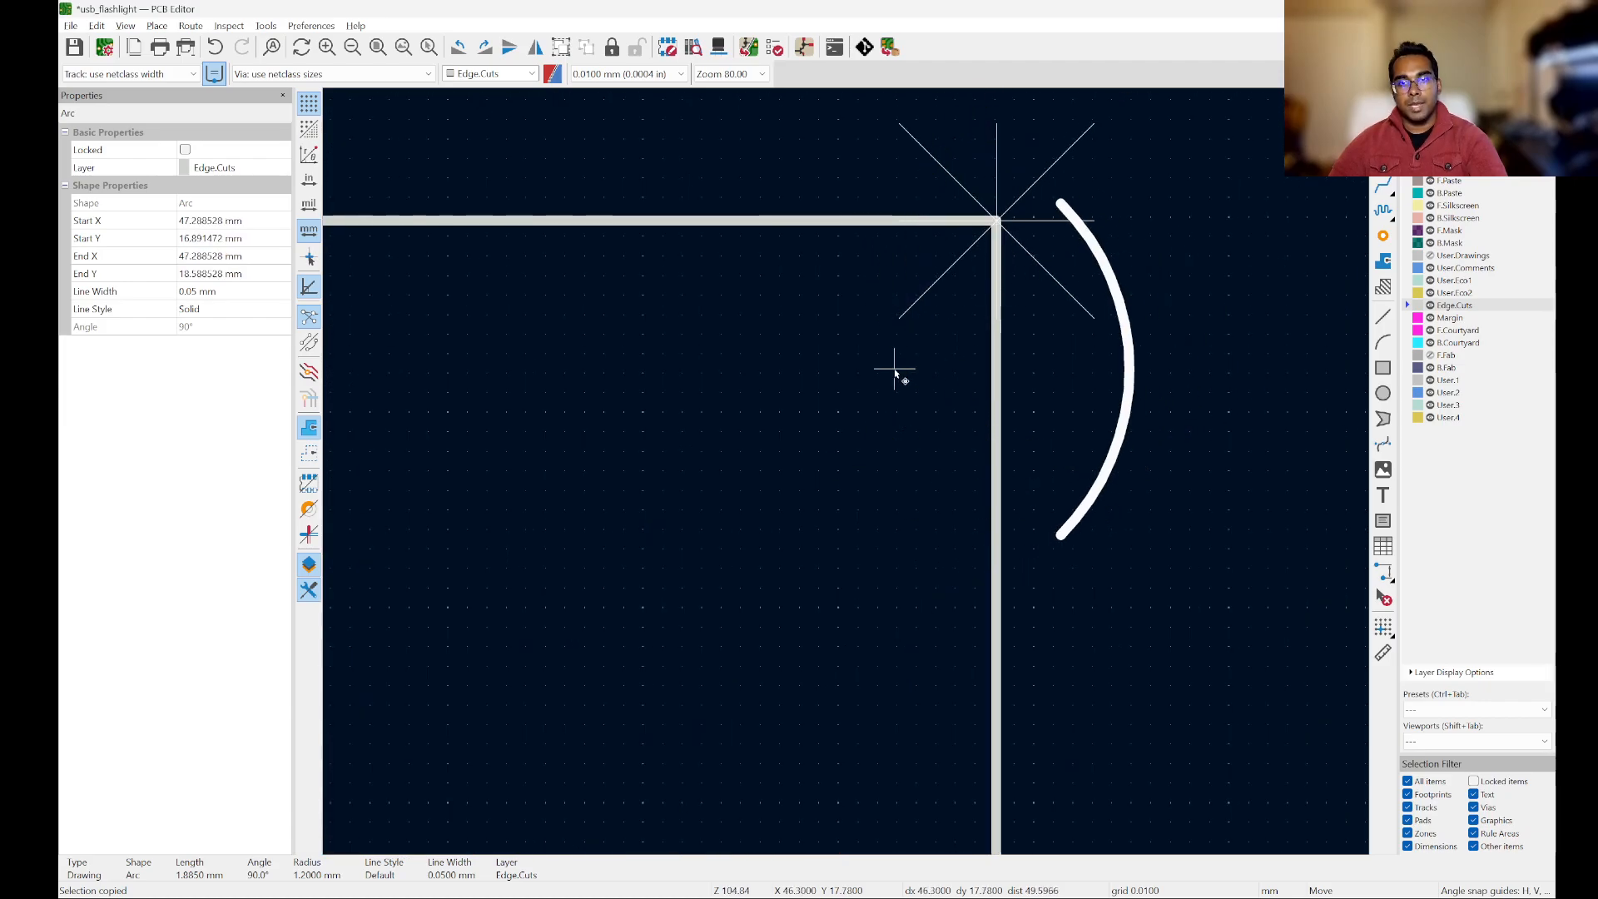
key(r)
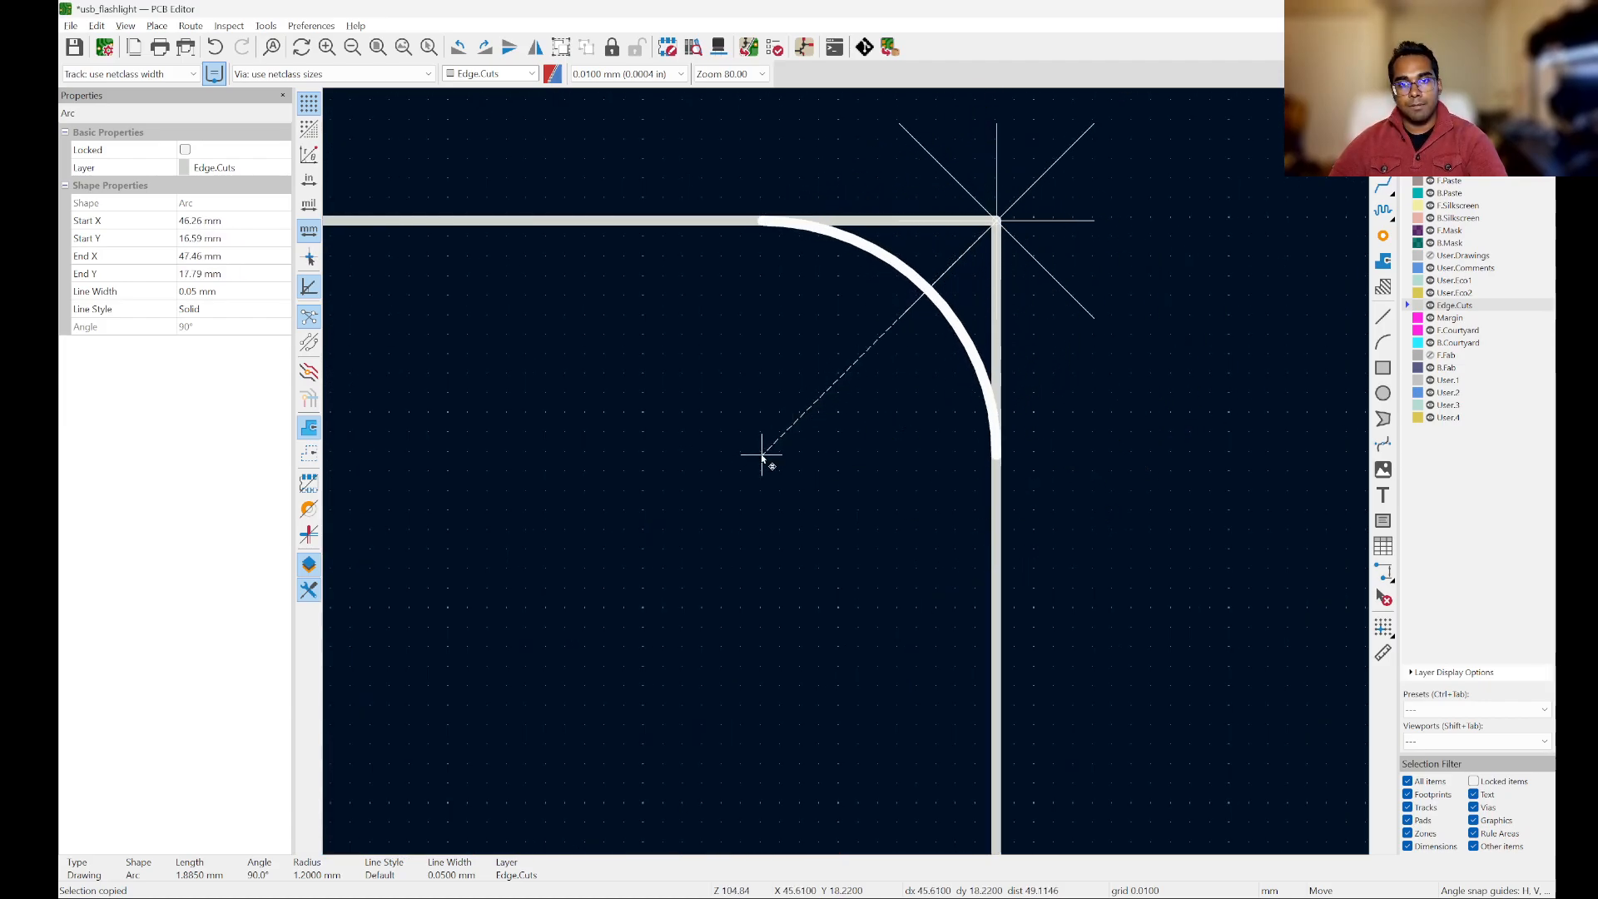
click(762, 455)
scroll(746, 208, up, 3)
scroll(747, 212, down, 6)
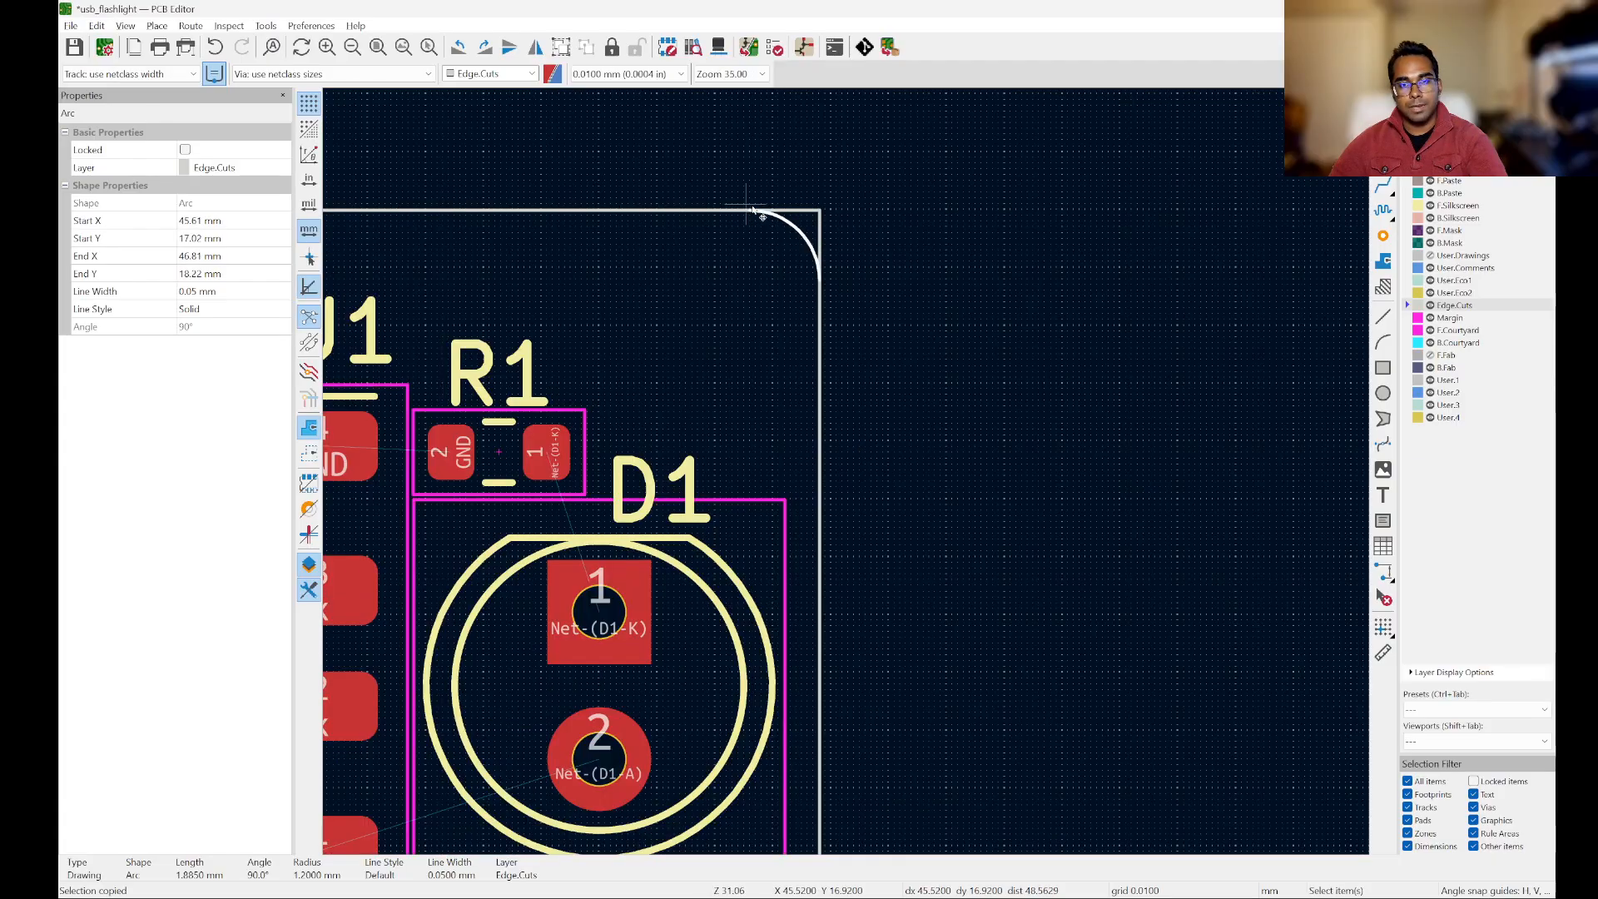
key(Escape)
Step: Paste another corner arc, rotate it 180° and fit it to the outline's lower-right corner, ending at X 45.61, Y 32.02 mm
scroll(952, 528, down, 5)
key(ctrl+v)
scroll(924, 551, up, 8)
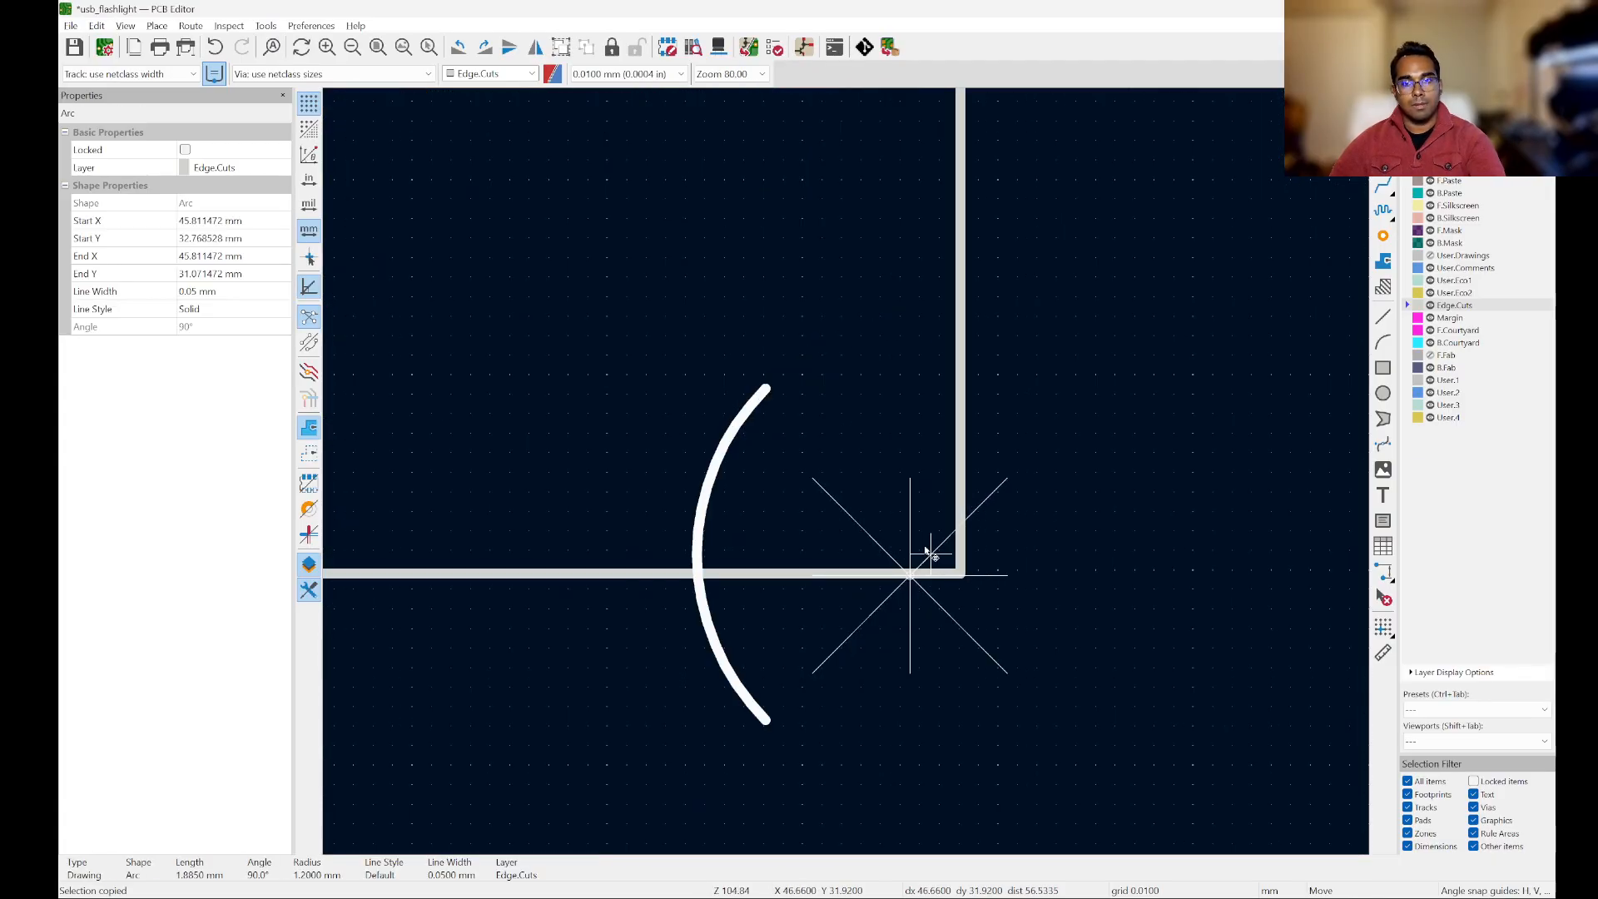
key(r)
key(r)
key(r)
key(r)
scroll(792, 421, up, 3)
key(shift+r)
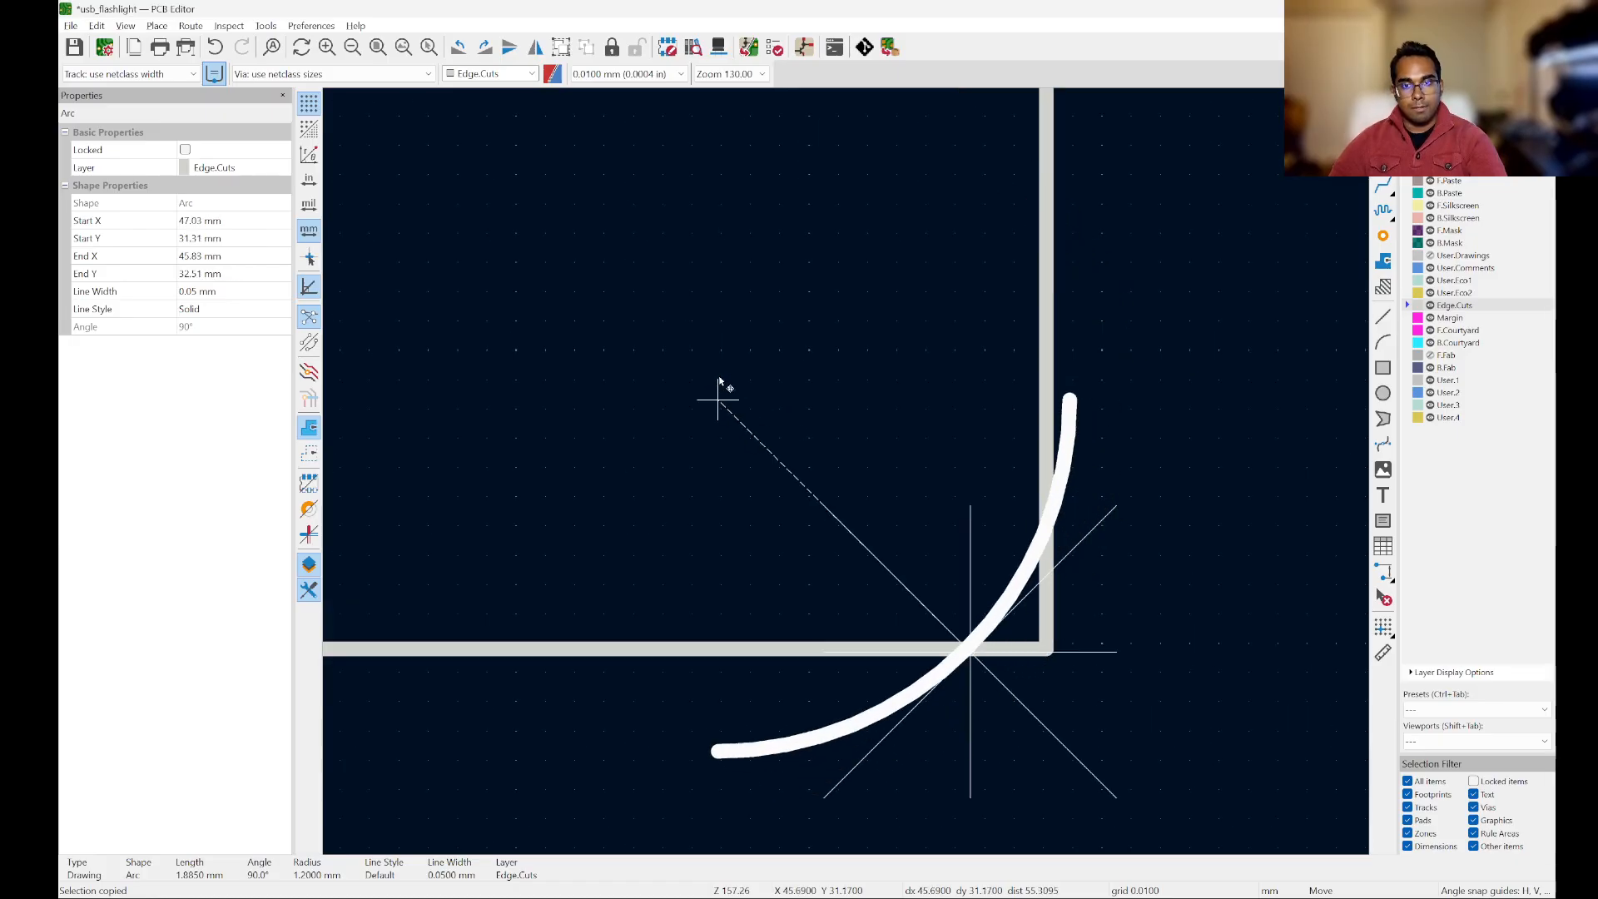
click(695, 299)
Step: Paste a fourth corner arc, rotate it and fit it to the outline's lower-left corner, ending at X 32.81, Y 30.82 mm
scroll(1086, 318, down, 2)
scroll(1085, 317, down, 6)
scroll(845, 275, up, 5)
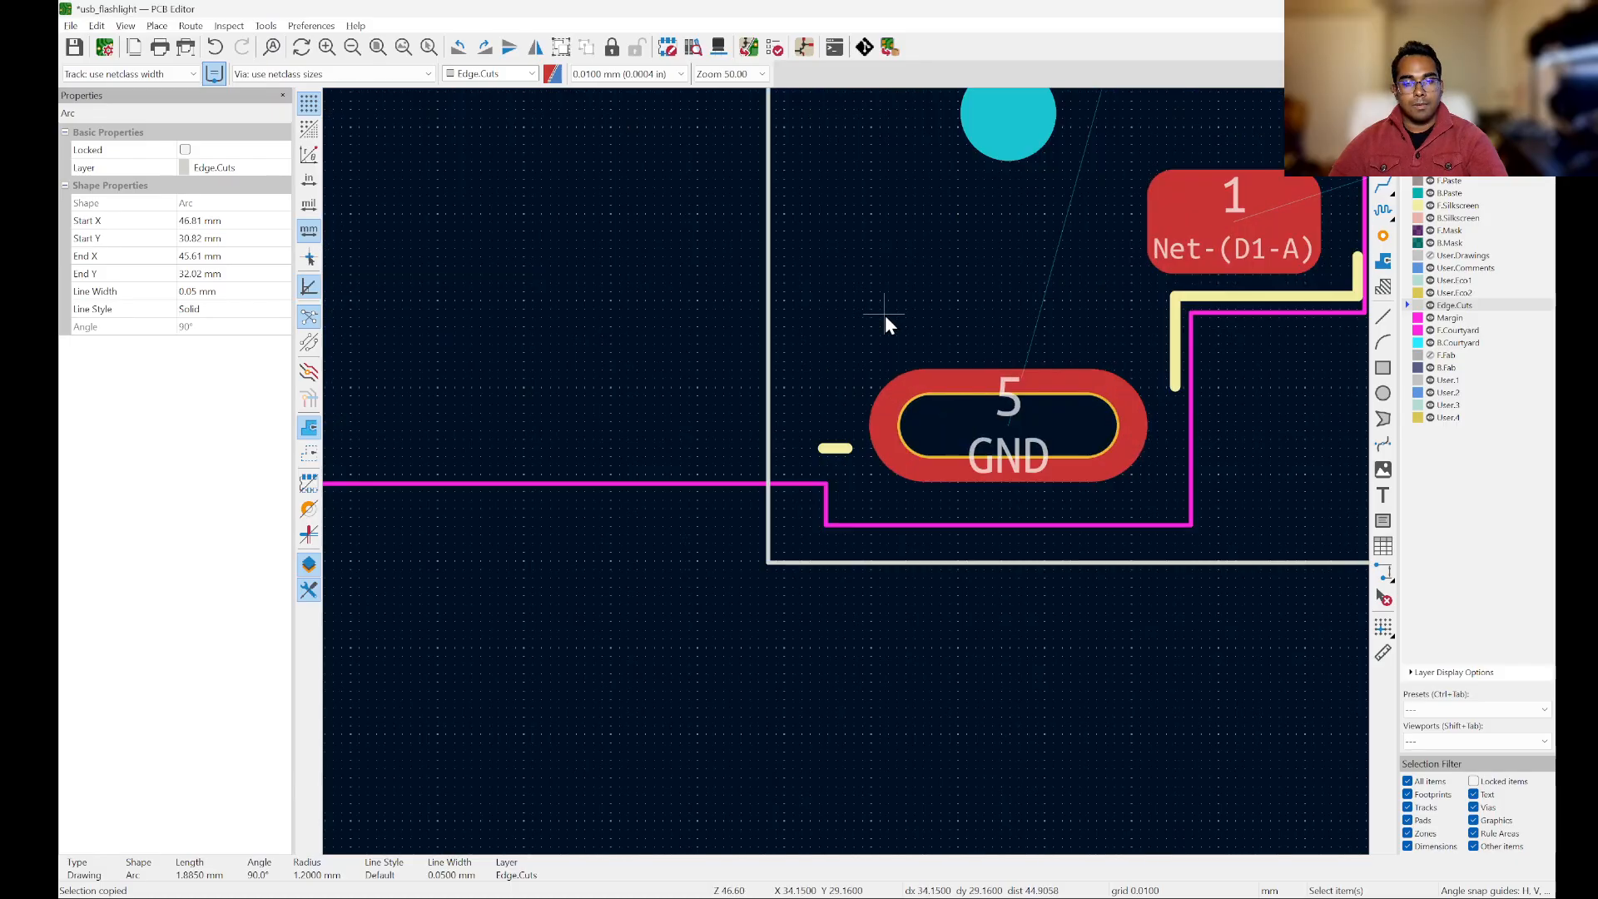
key(ctrl+v)
key(r)
scroll(878, 537, up, 3)
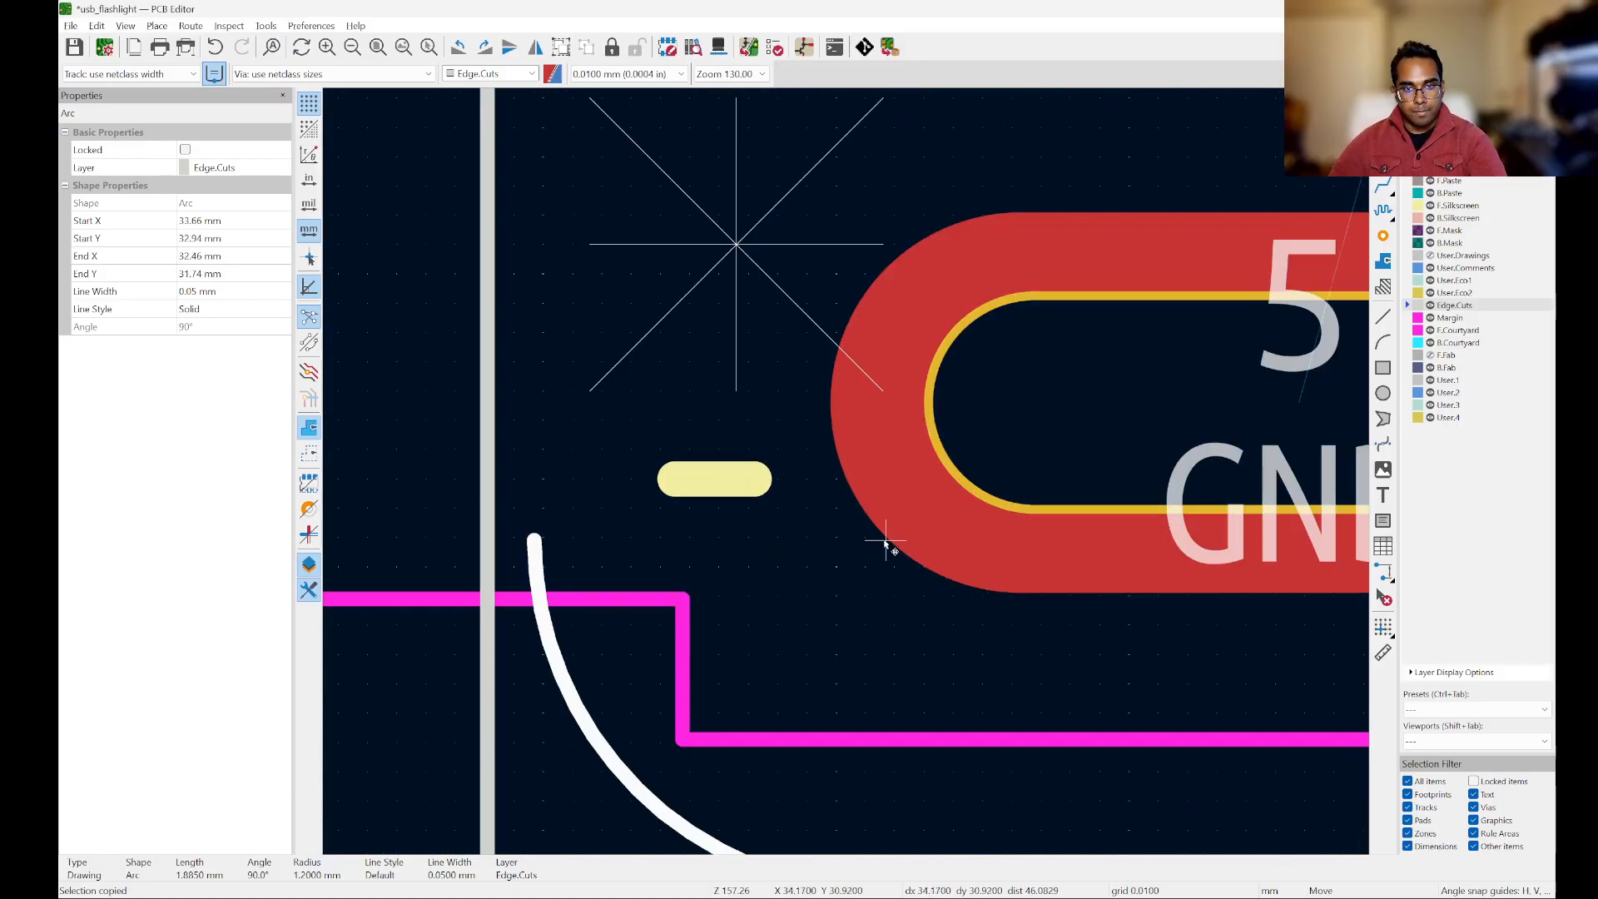
scroll(843, 479, down, 3)
scroll(843, 480, up, 3)
scroll(842, 482, down, 1)
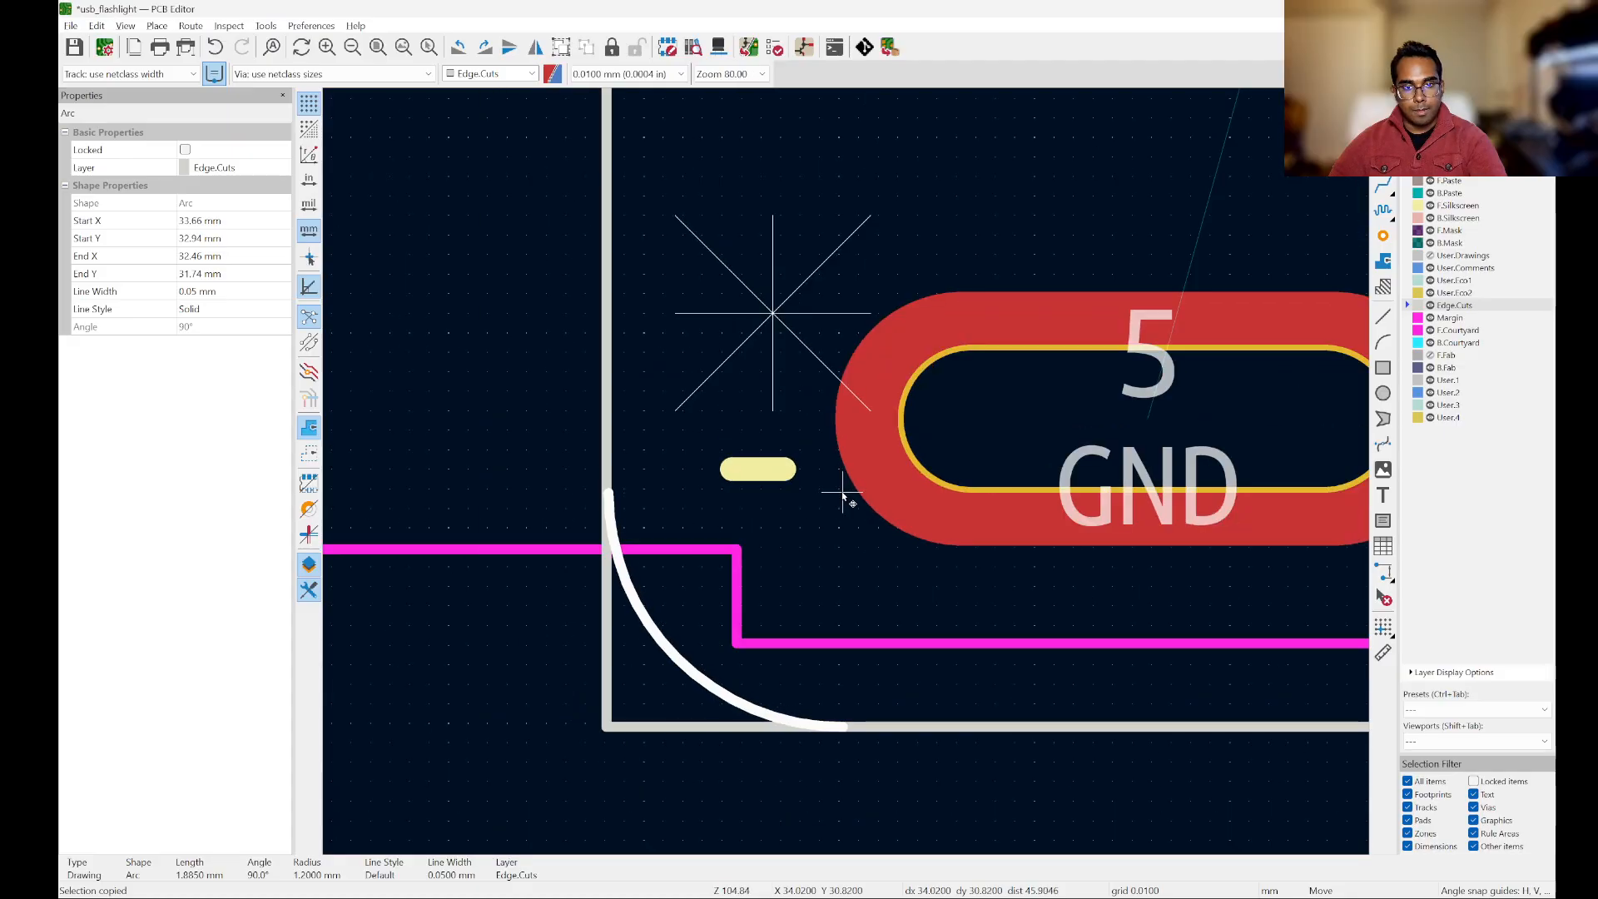
scroll(843, 498, up, 3)
scroll(843, 498, down, 2)
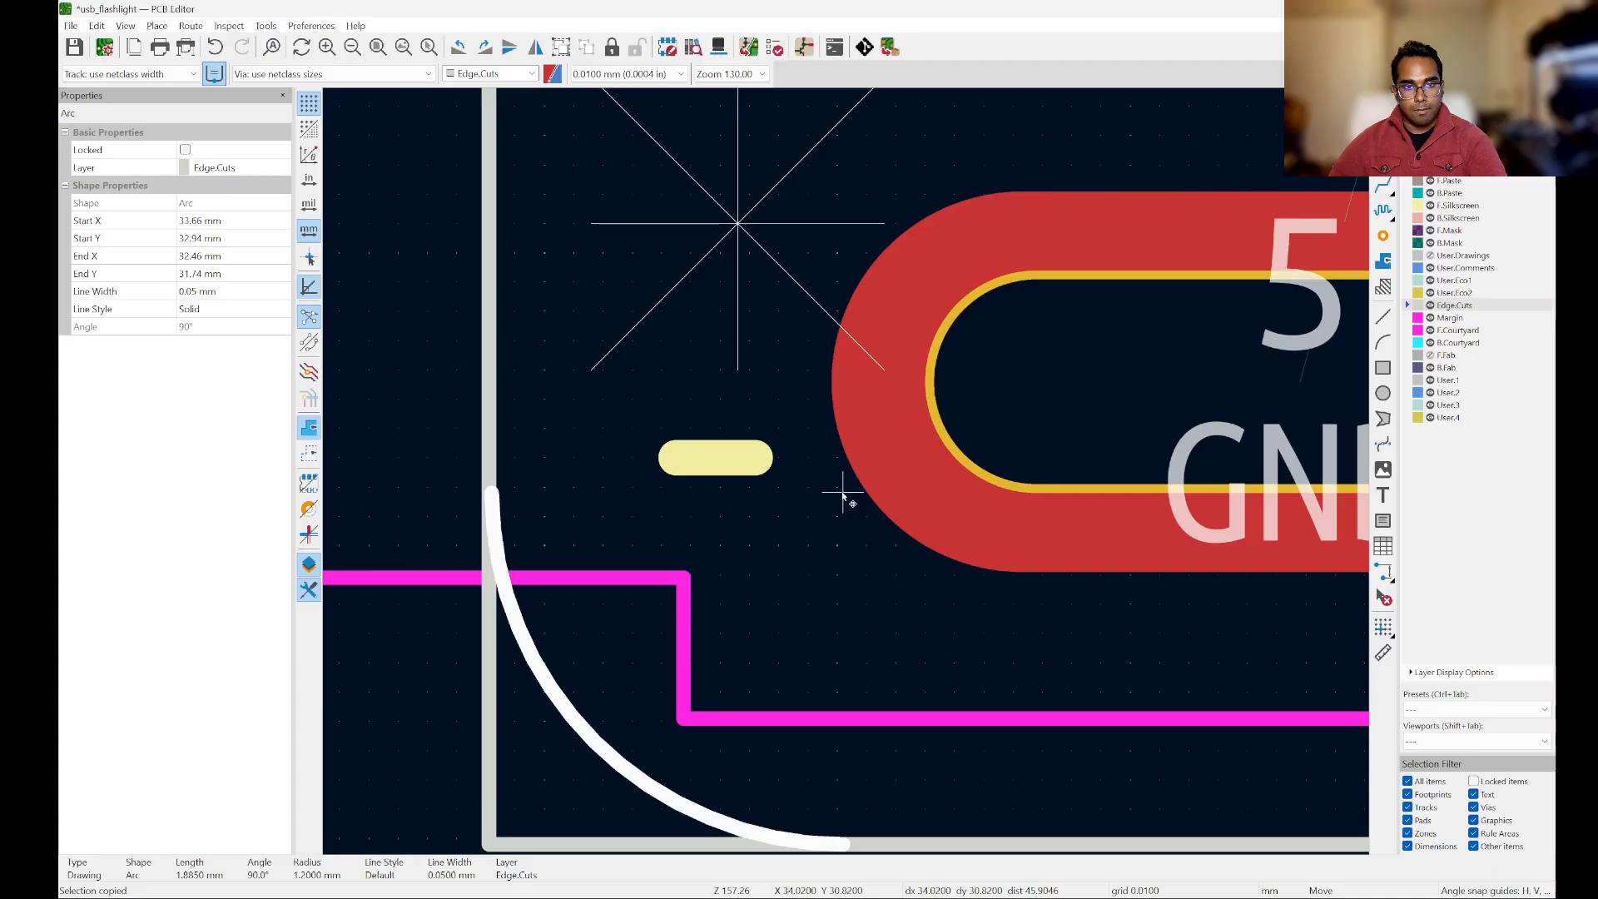
click(843, 498)
scroll(564, 337, down, 1)
scroll(781, 633, up, 1)
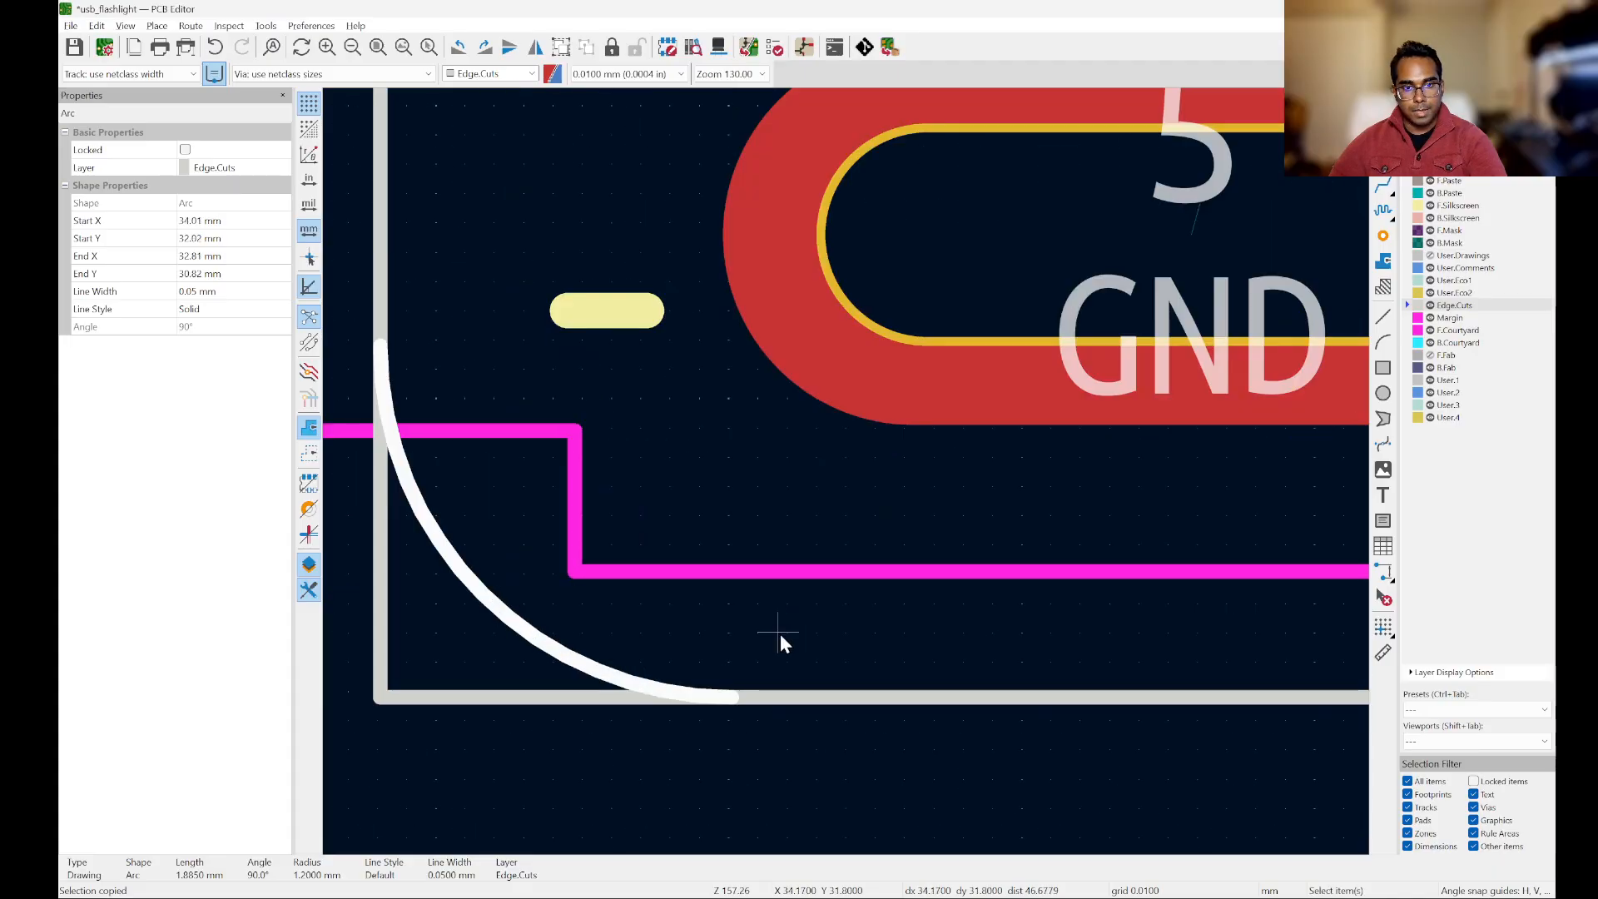
Step: Delete the 14 x 15 mm Edge.Cuts rectangle that runs behind the four corner arcs
scroll(781, 634, down, 6)
click(901, 725)
scroll(1090, 376, up, 2)
scroll(1086, 259, down, 2)
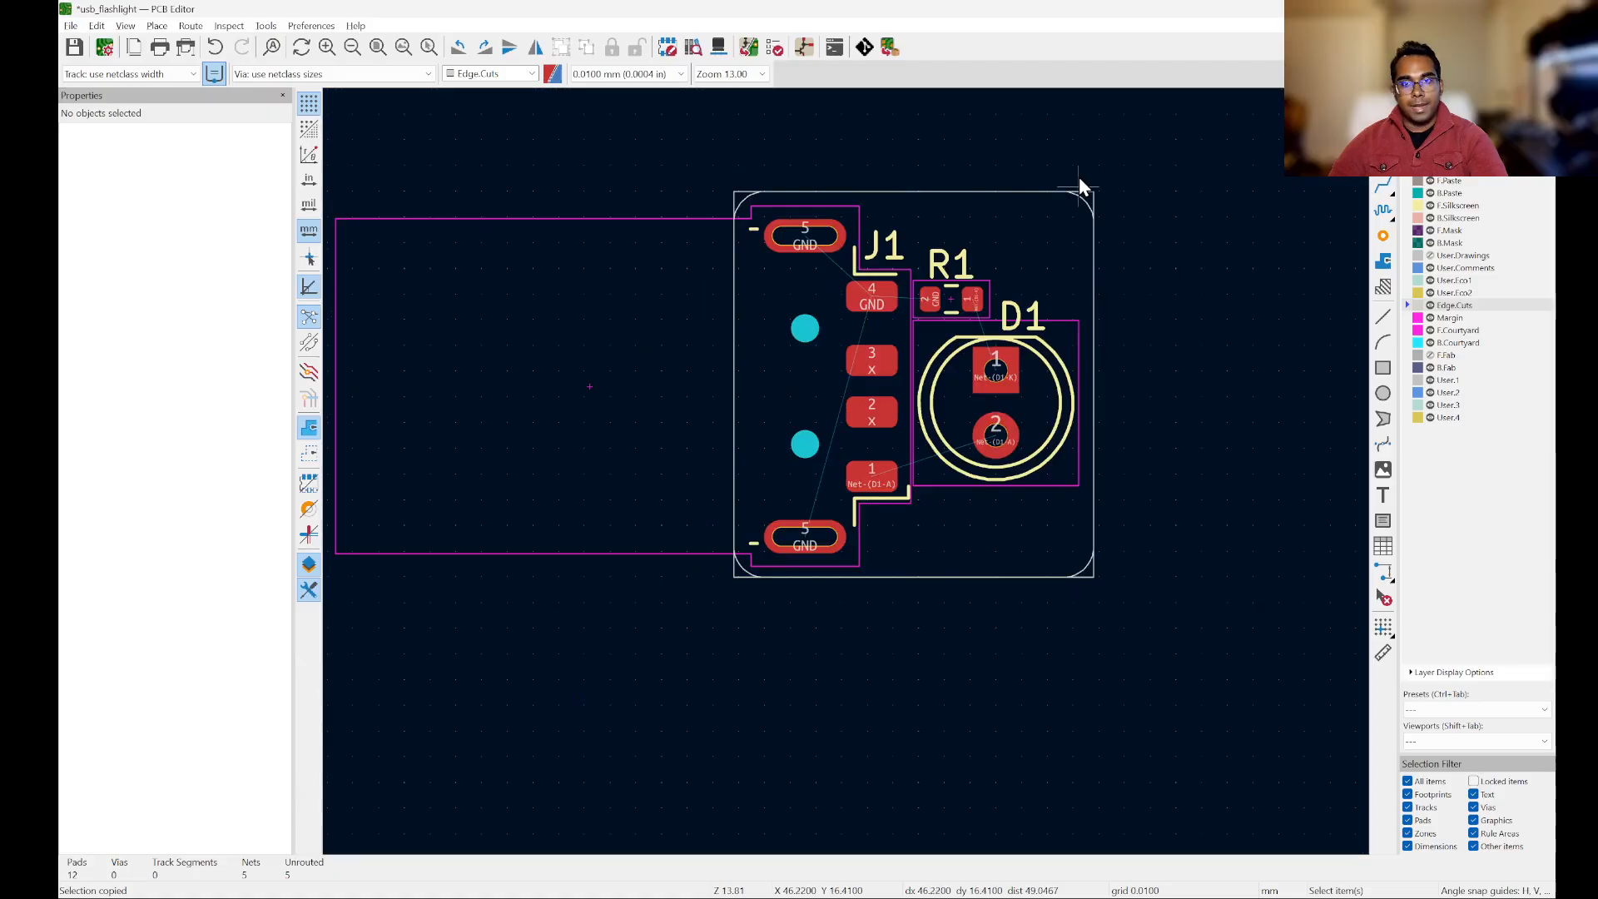
scroll(1078, 185, up, 5)
click(1147, 345)
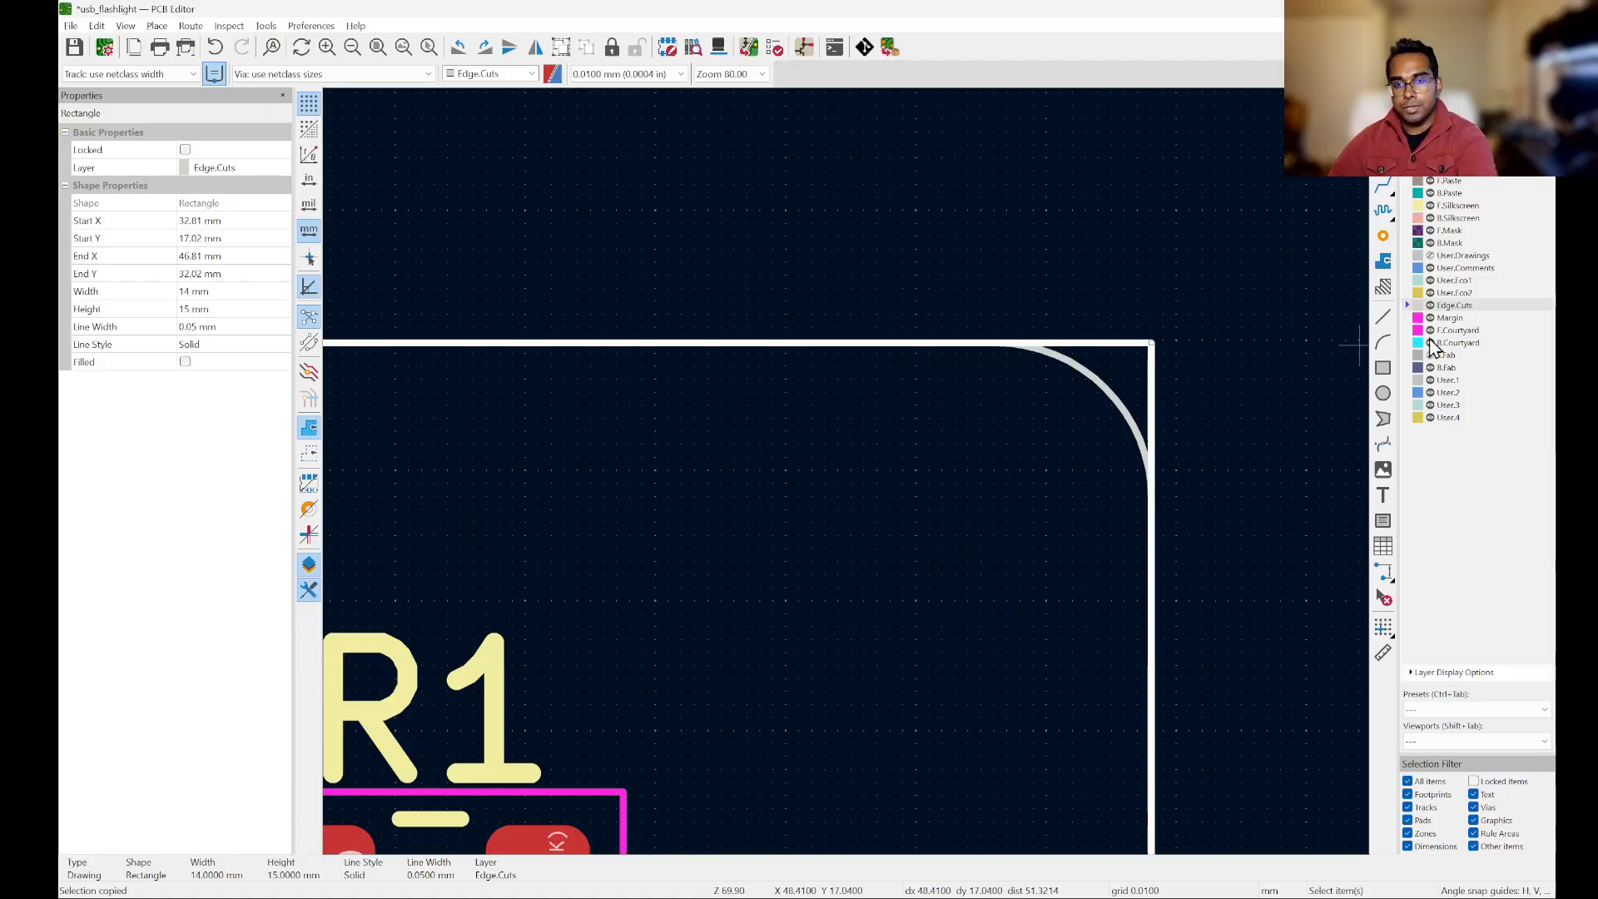
scroll(1119, 350, up, 3)
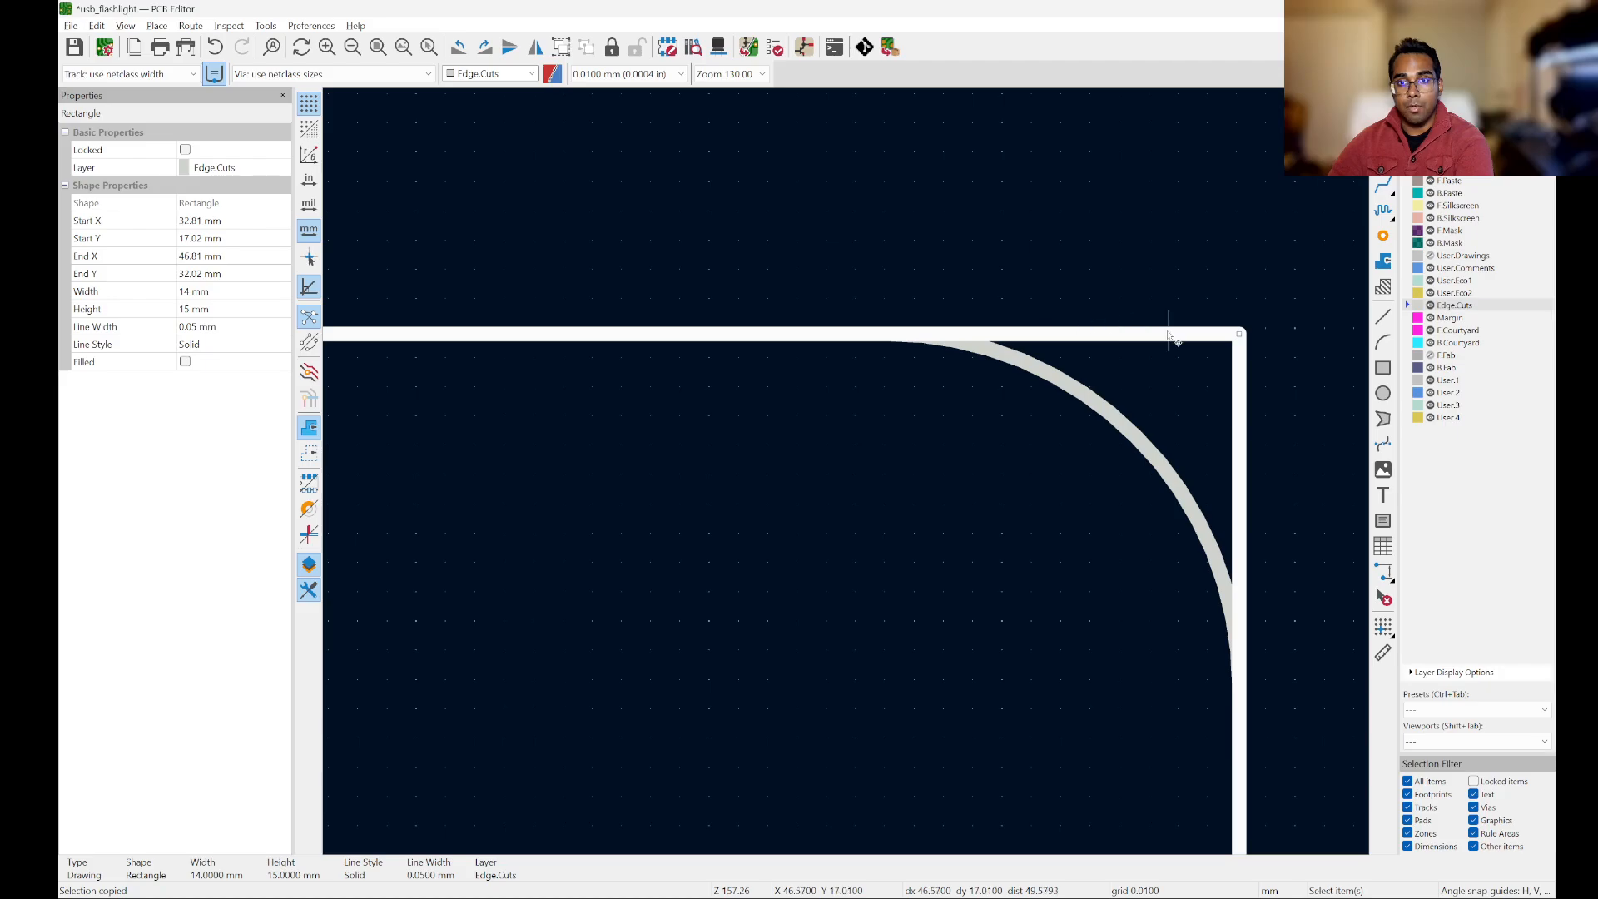
key(Delete)
Step: Draw an 11.6 mm Edge.Cuts line joining the two upper corner arcs, from X 34.01 to X 45.61 at Y 17.02 mm
scroll(1180, 347, down, 6)
scroll(1174, 377, up, 2)
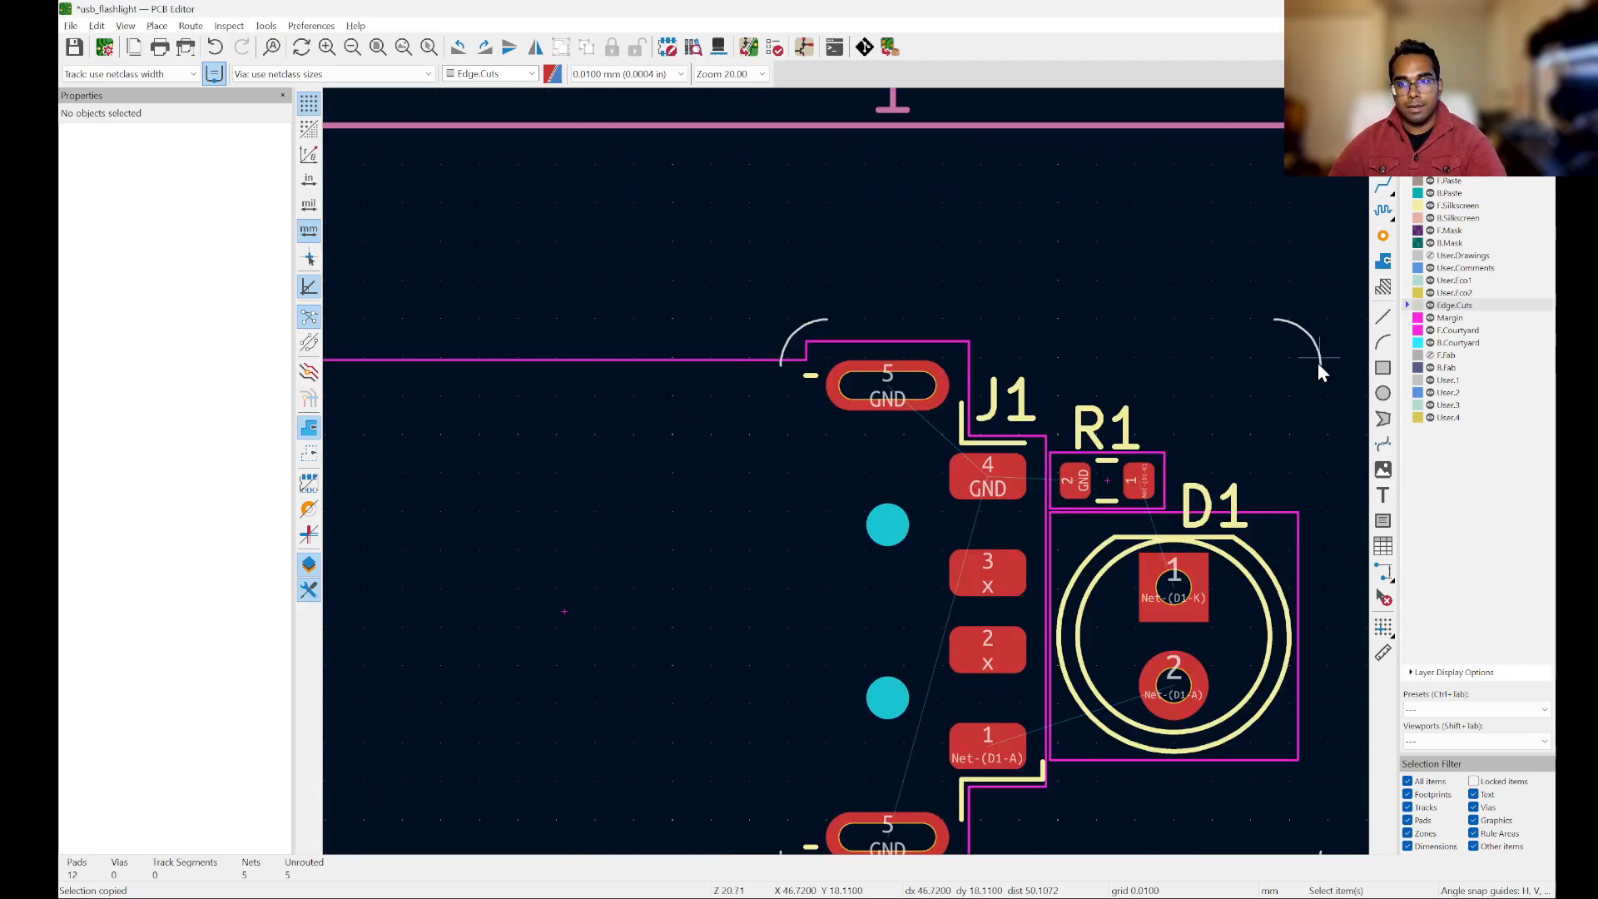
click(1383, 316)
scroll(915, 286, up, 5)
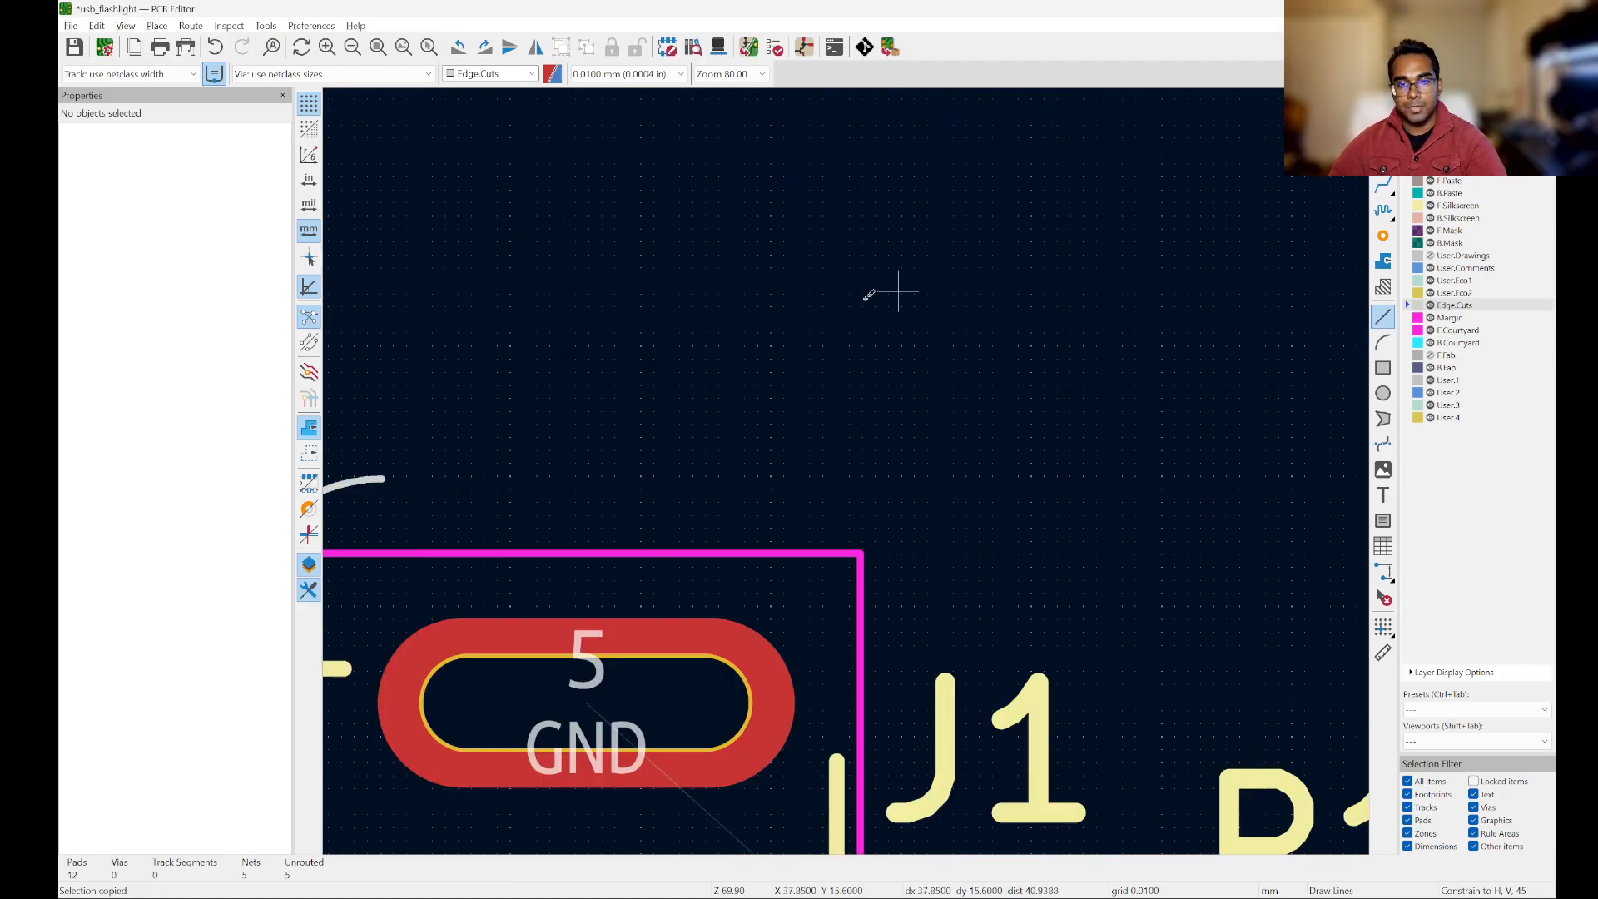
click(381, 479)
scroll(387, 433, down, 4)
scroll(846, 441, up, 2)
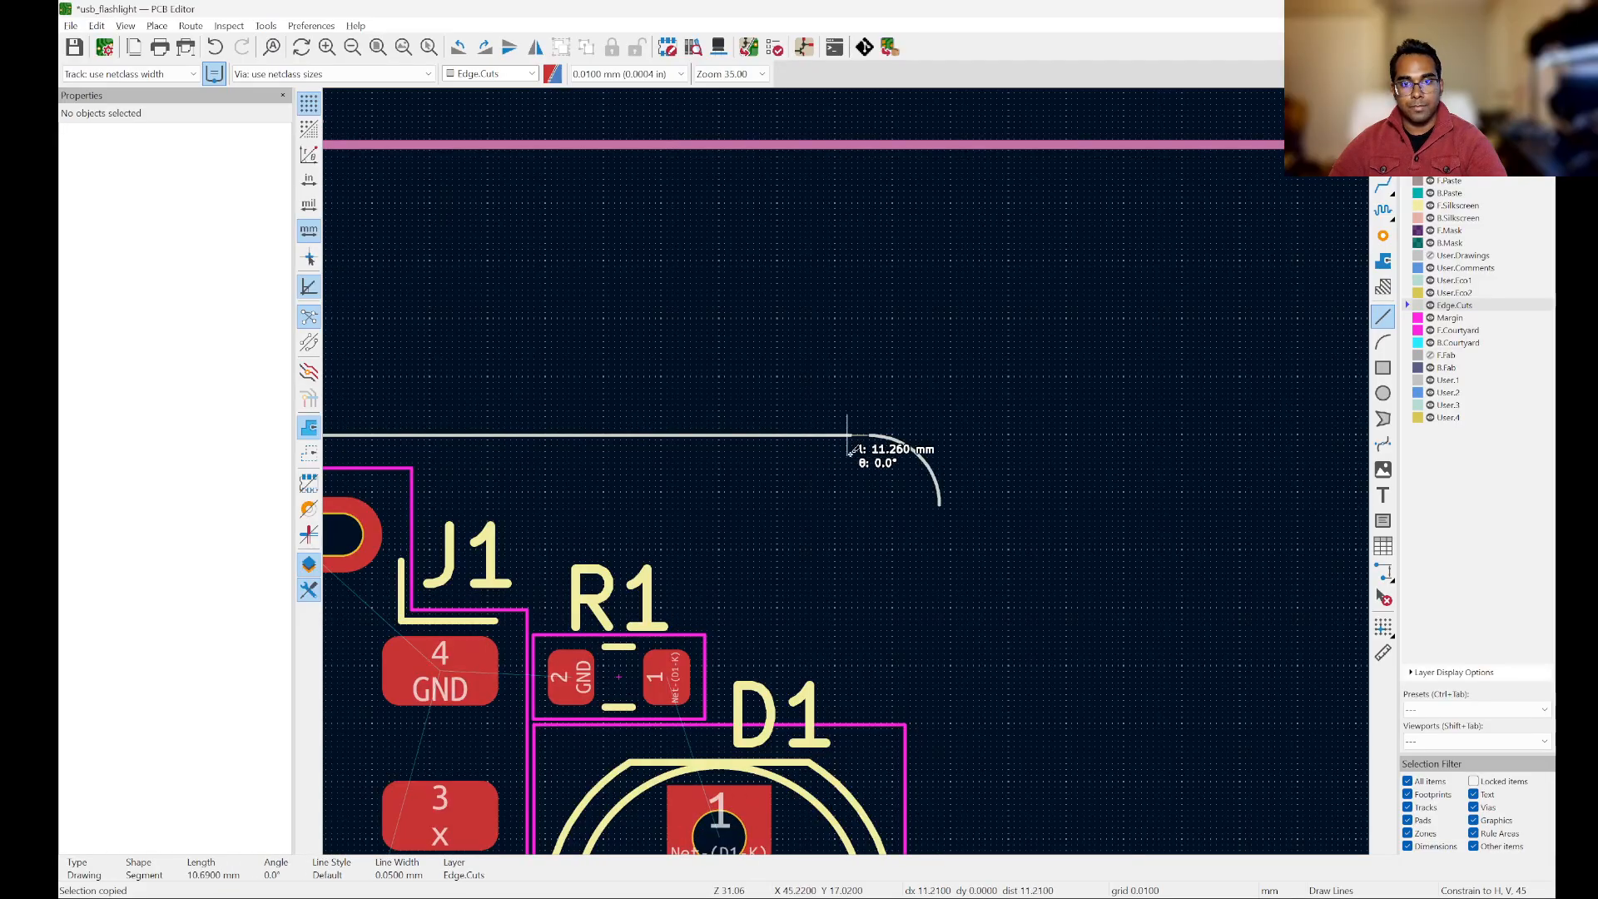
scroll(858, 442, up, 7)
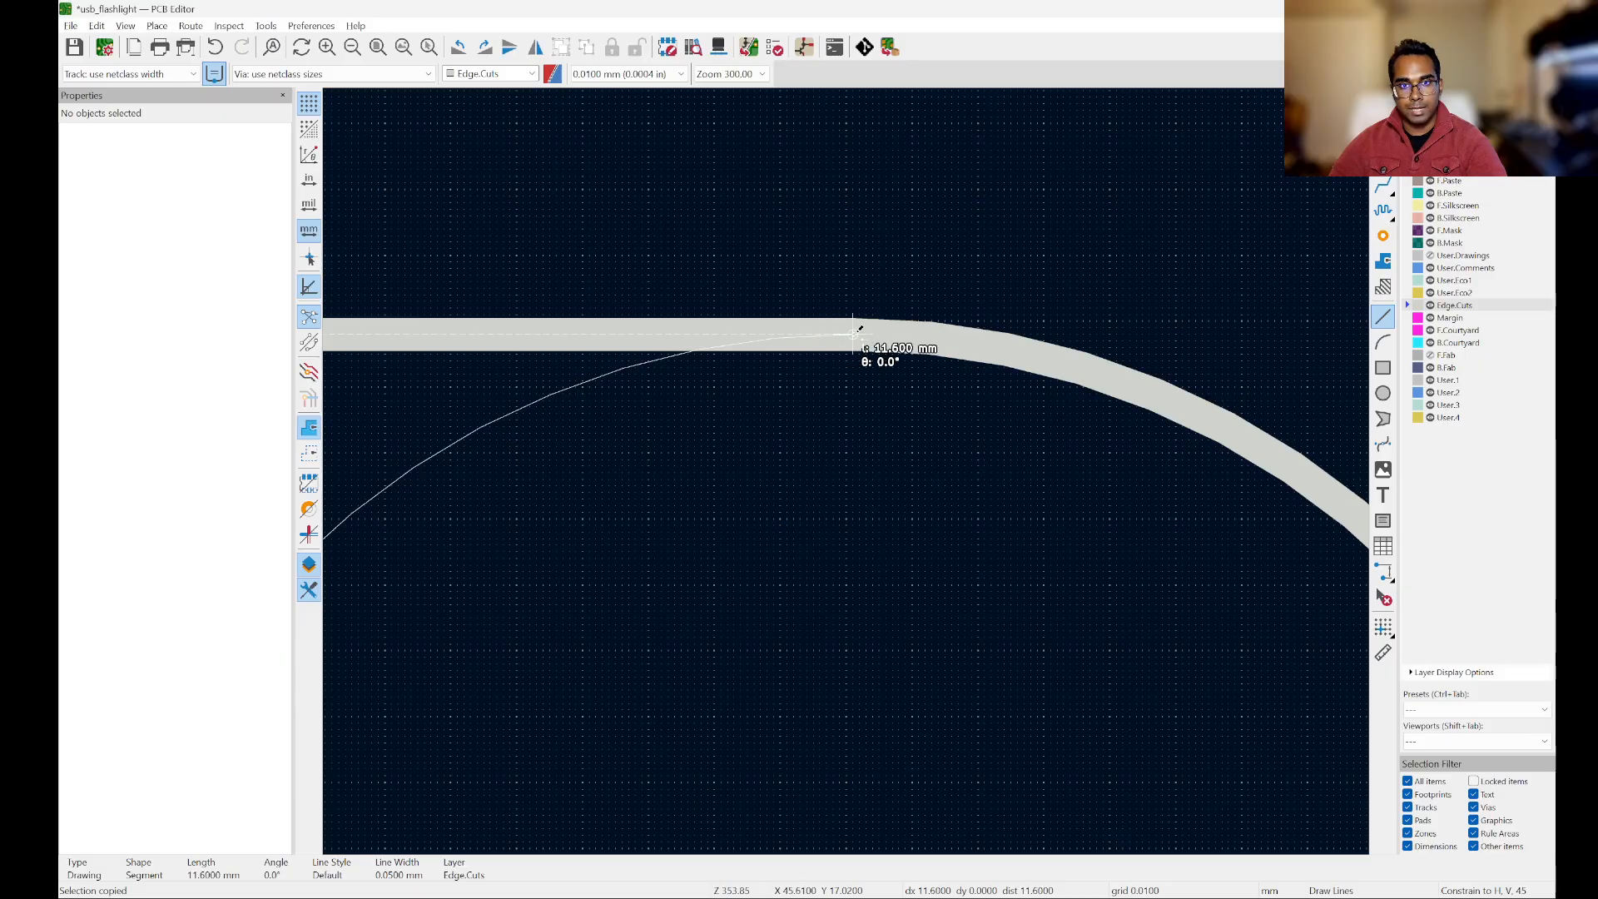
double_click(858, 334)
Step: Draw a 12.6 mm vertical Edge.Cuts line joining the right corner arcs, from Y 18.22 to Y 30.82 at X 46.81 mm
scroll(859, 334, down, 4)
scroll(916, 326, up, 3)
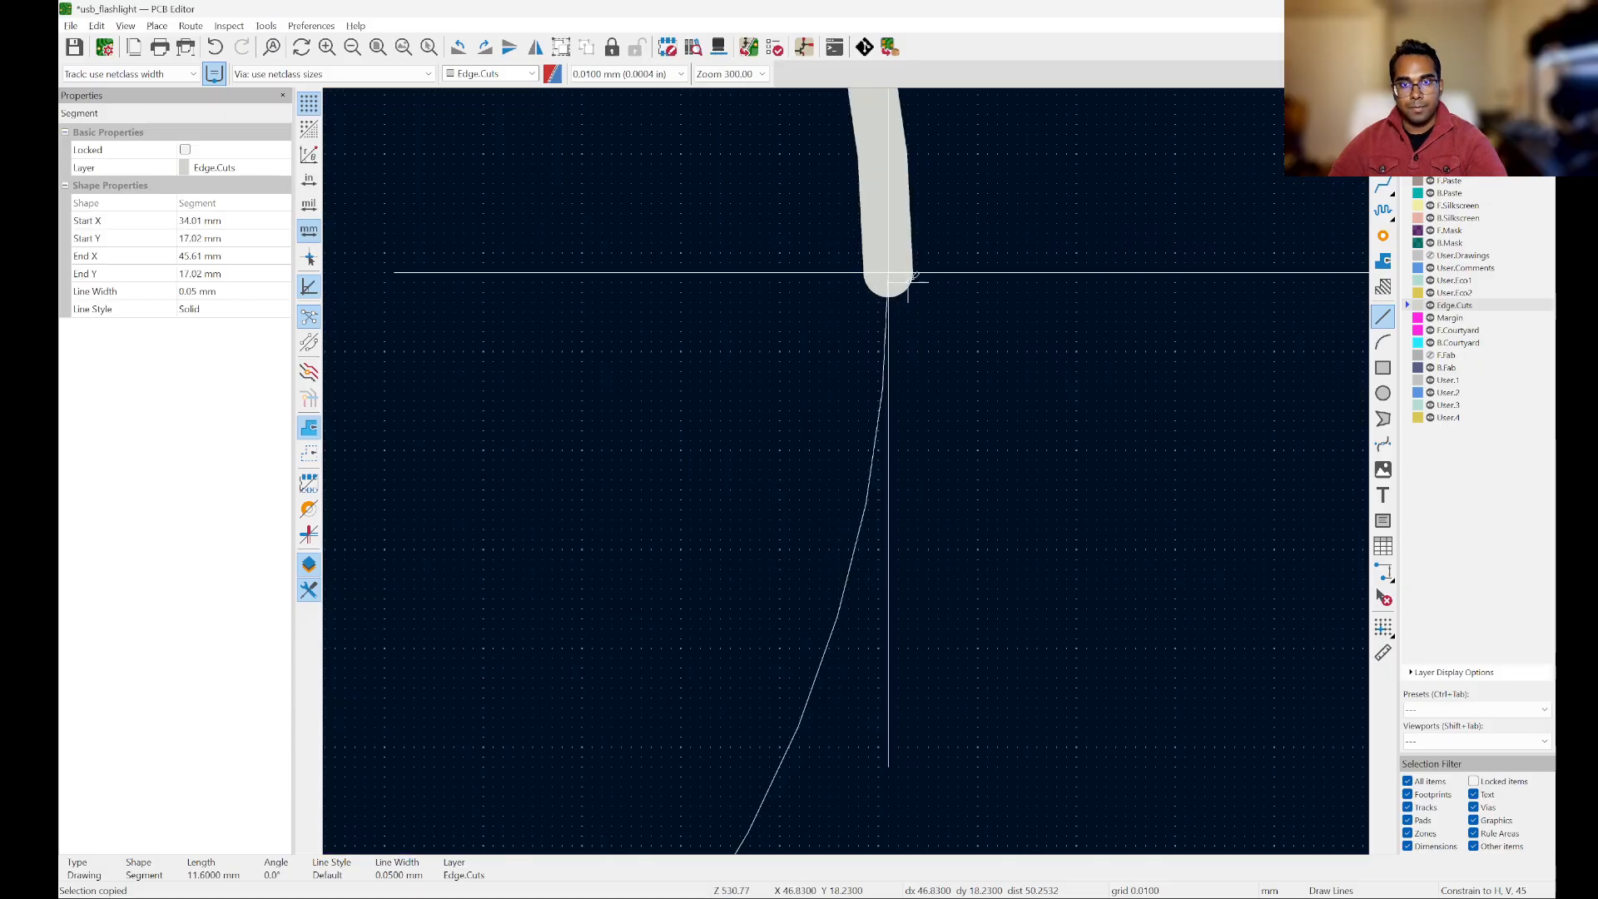
click(896, 262)
scroll(1003, 157, down, 11)
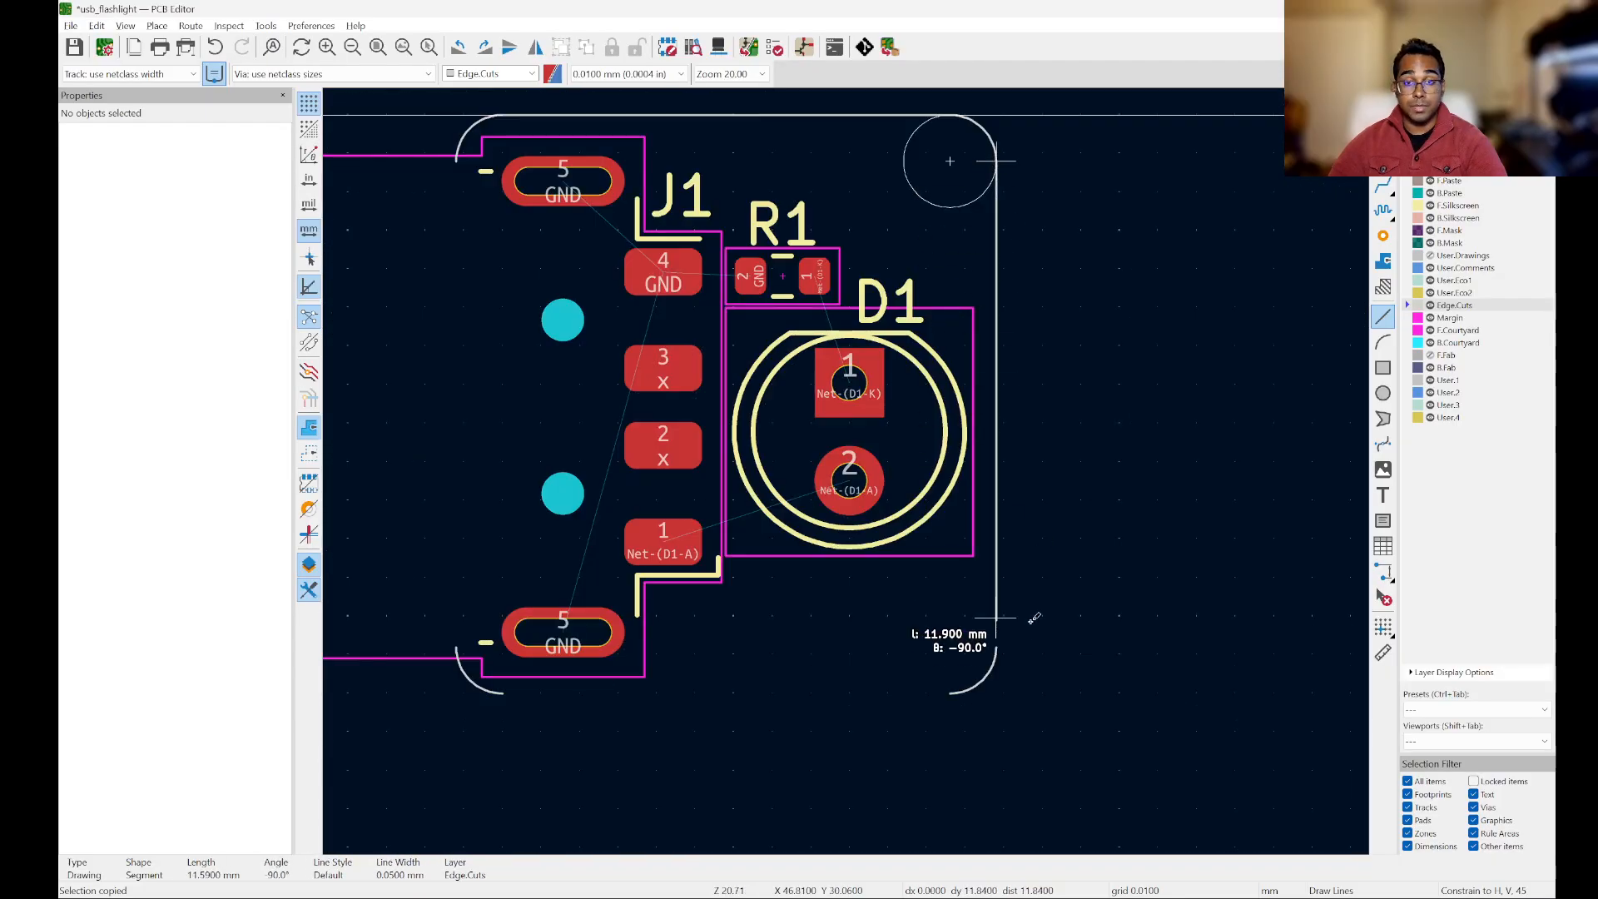
scroll(996, 657, up, 10)
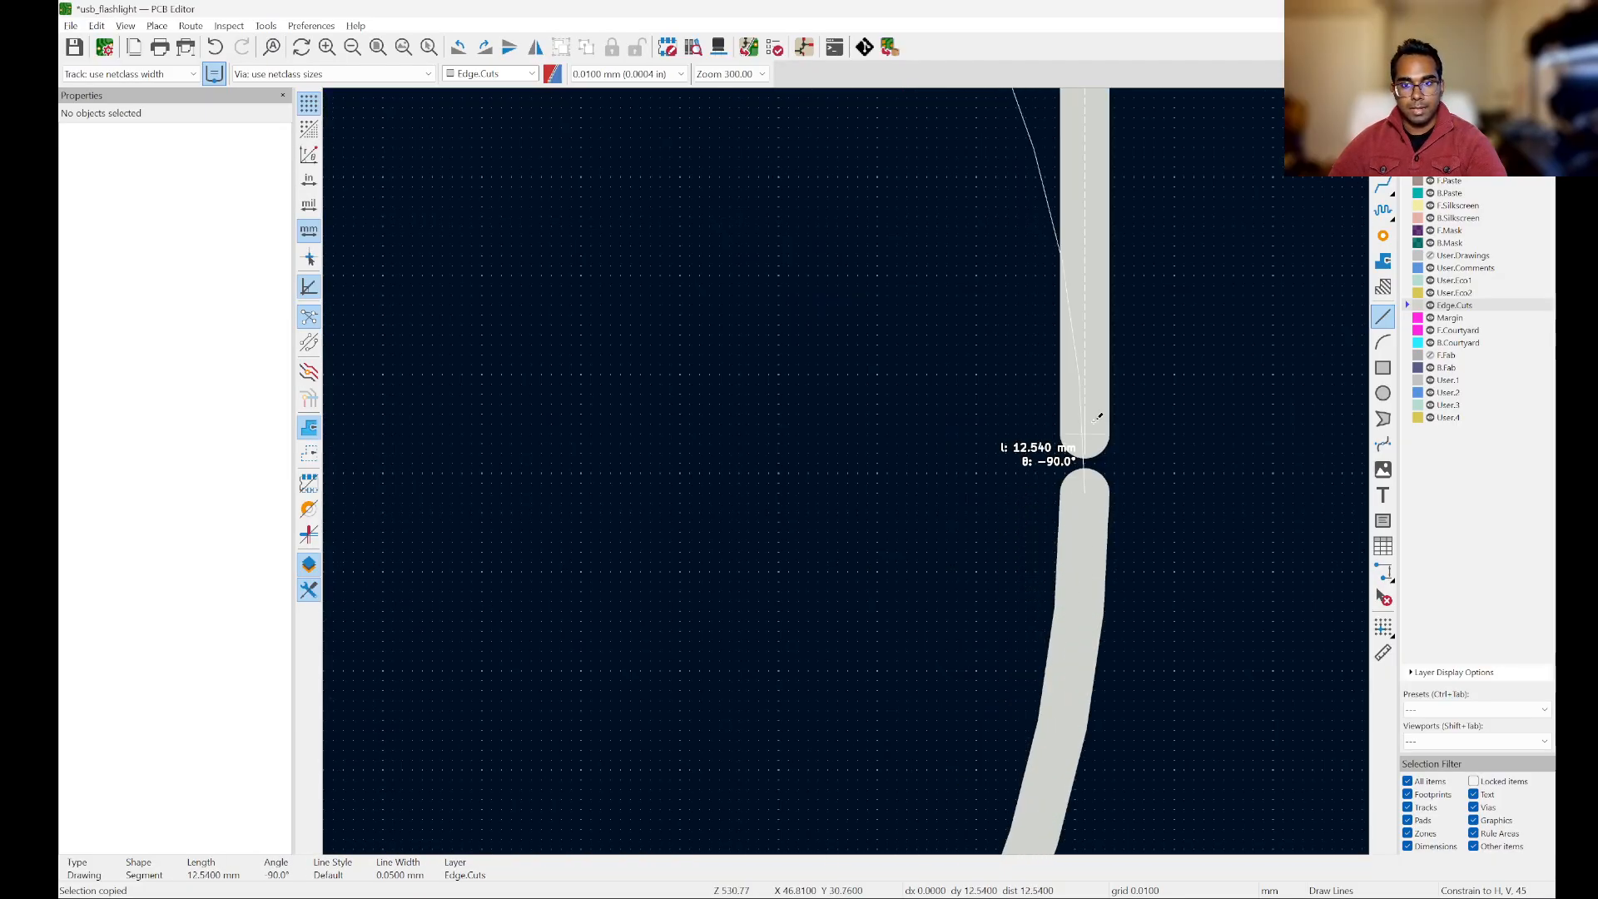
double_click(1085, 494)
Step: Draw an 11.6 mm Edge.Cuts line joining the two lower corner arcs, from X 45.61 to X 34.01 at Y 32.02 mm
scroll(1143, 382, down, 8)
scroll(964, 558, up, 8)
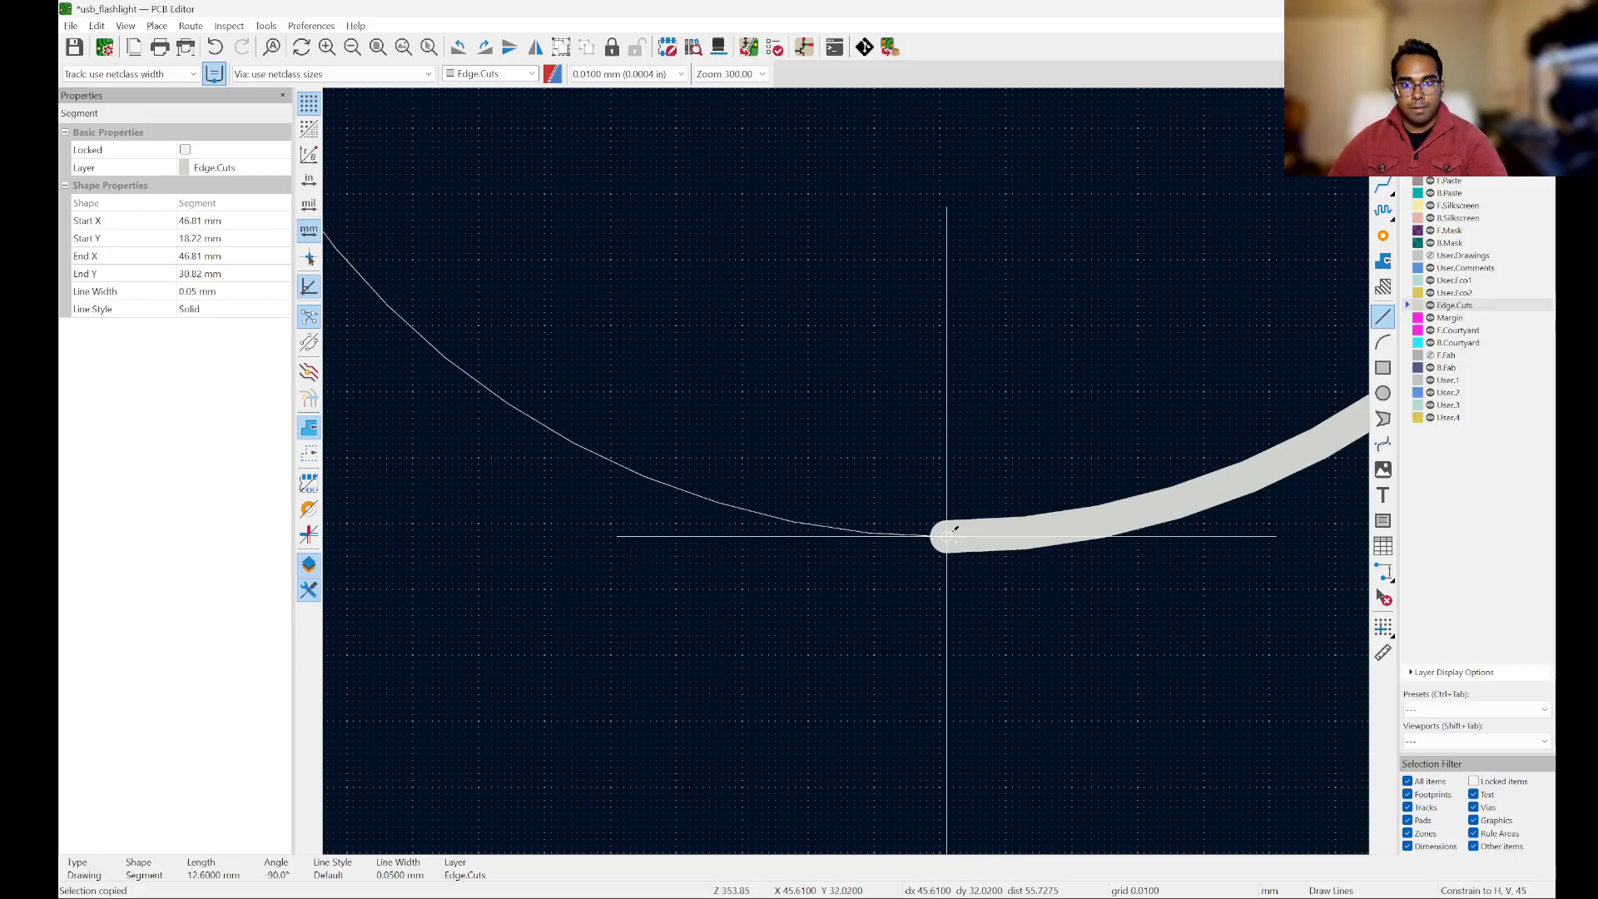
click(949, 534)
scroll(955, 532, down, 7)
scroll(677, 553, up, 6)
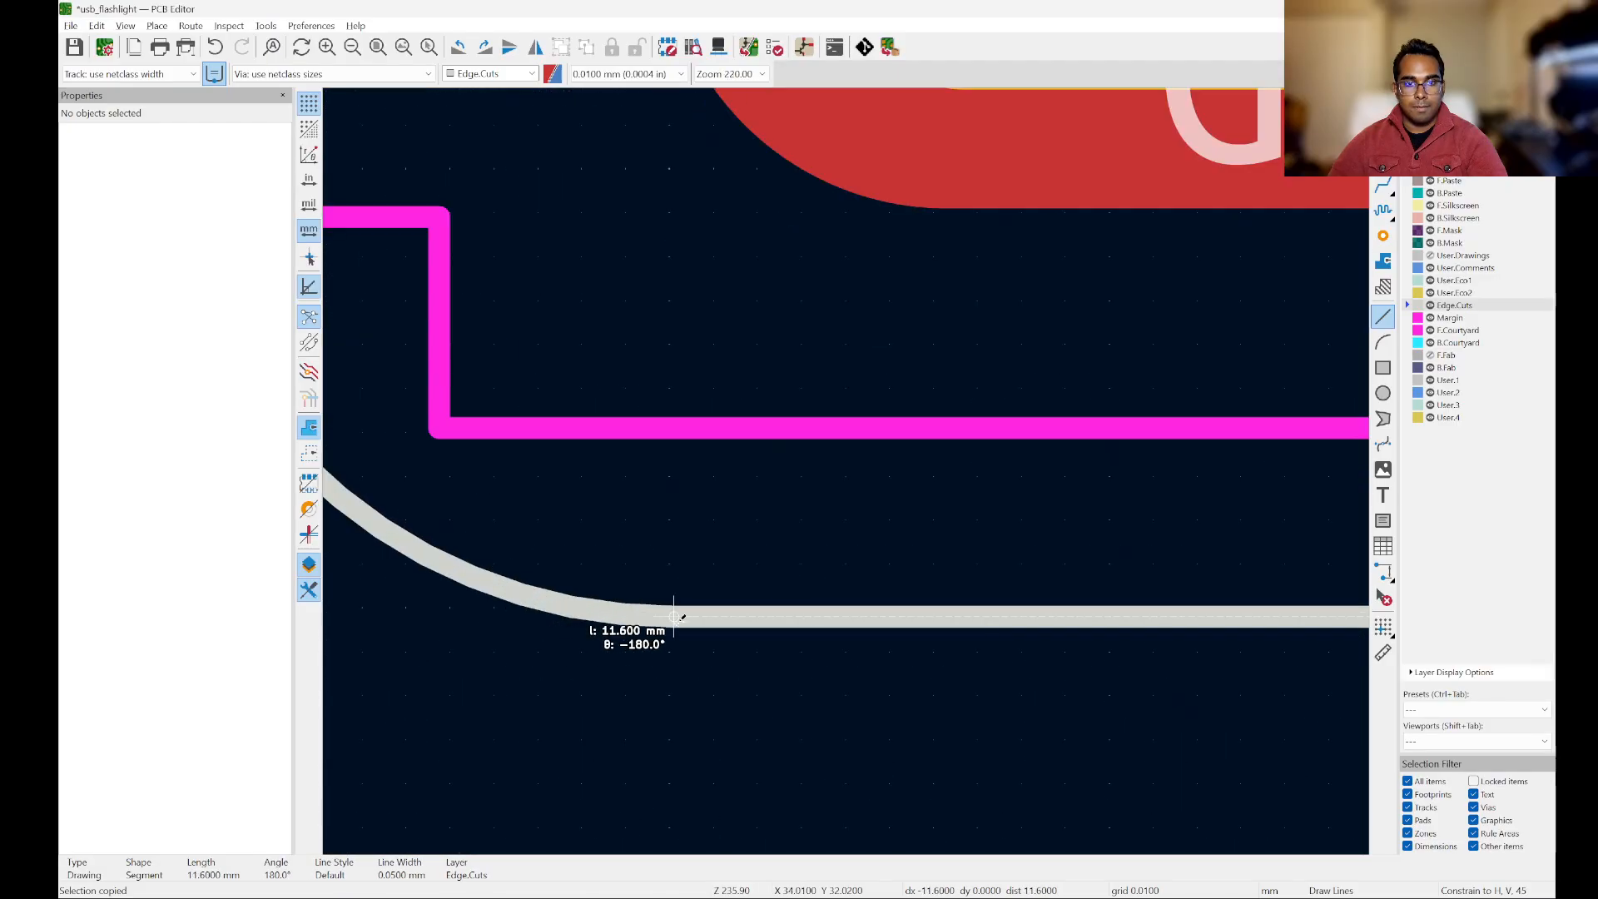
double_click(675, 616)
Step: Close the outline with a 12.6 mm vertical Edge.Cuts line between the left corner arcs, from Y 30.82 to Y 18.22 at X 32.81 mm
scroll(675, 616, down, 6)
scroll(919, 713, up, 5)
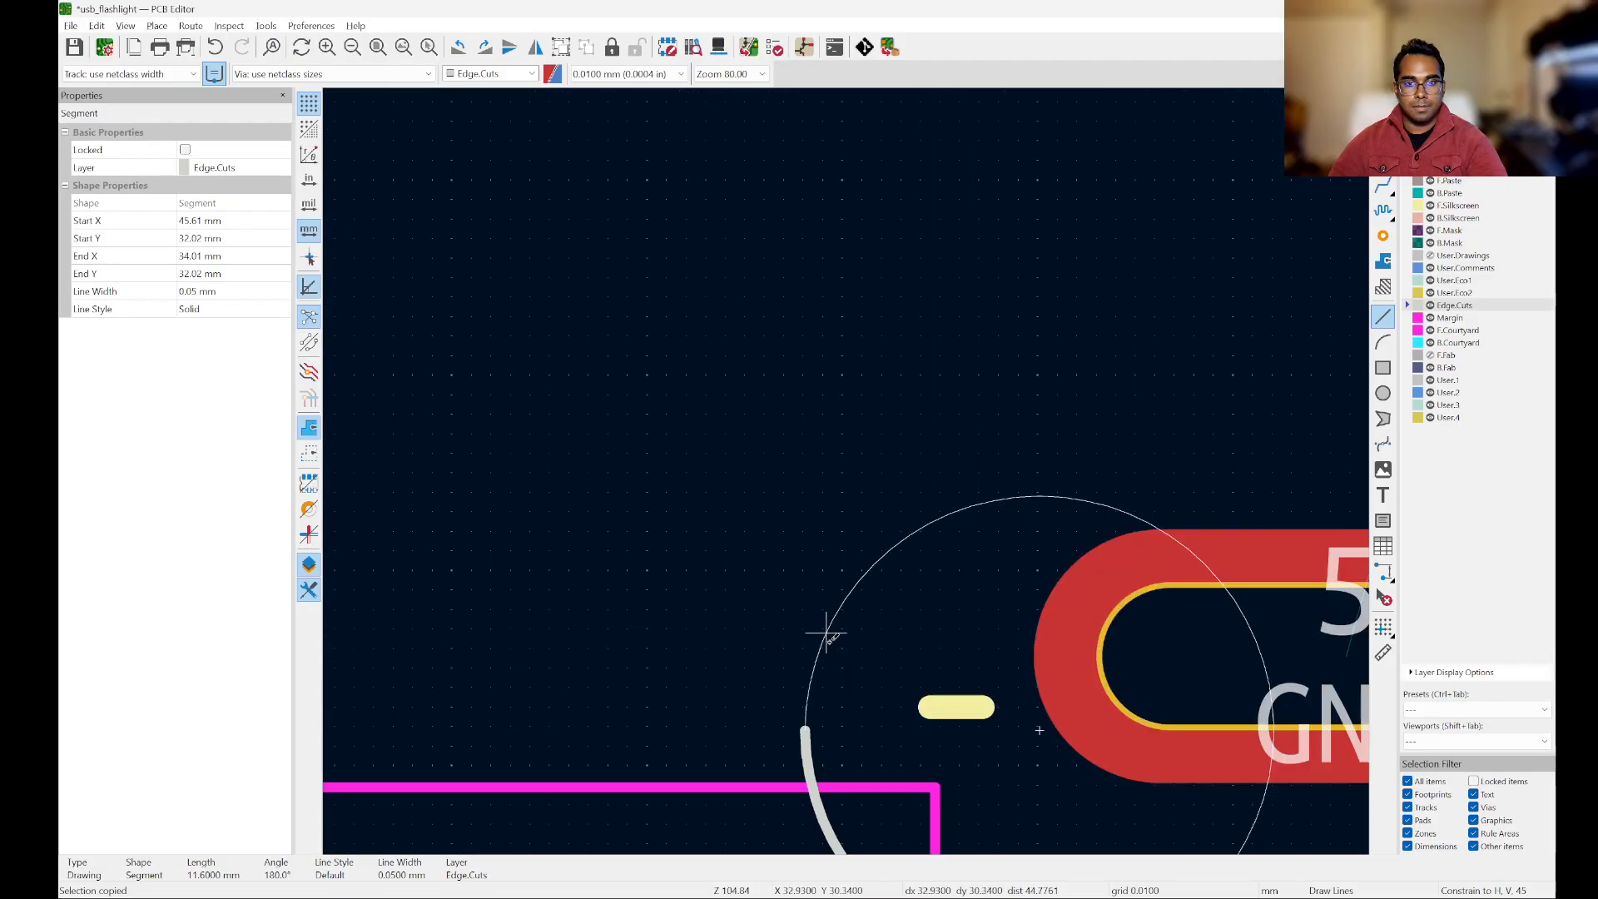
scroll(805, 728, up, 2)
click(803, 724)
scroll(803, 724, down, 6)
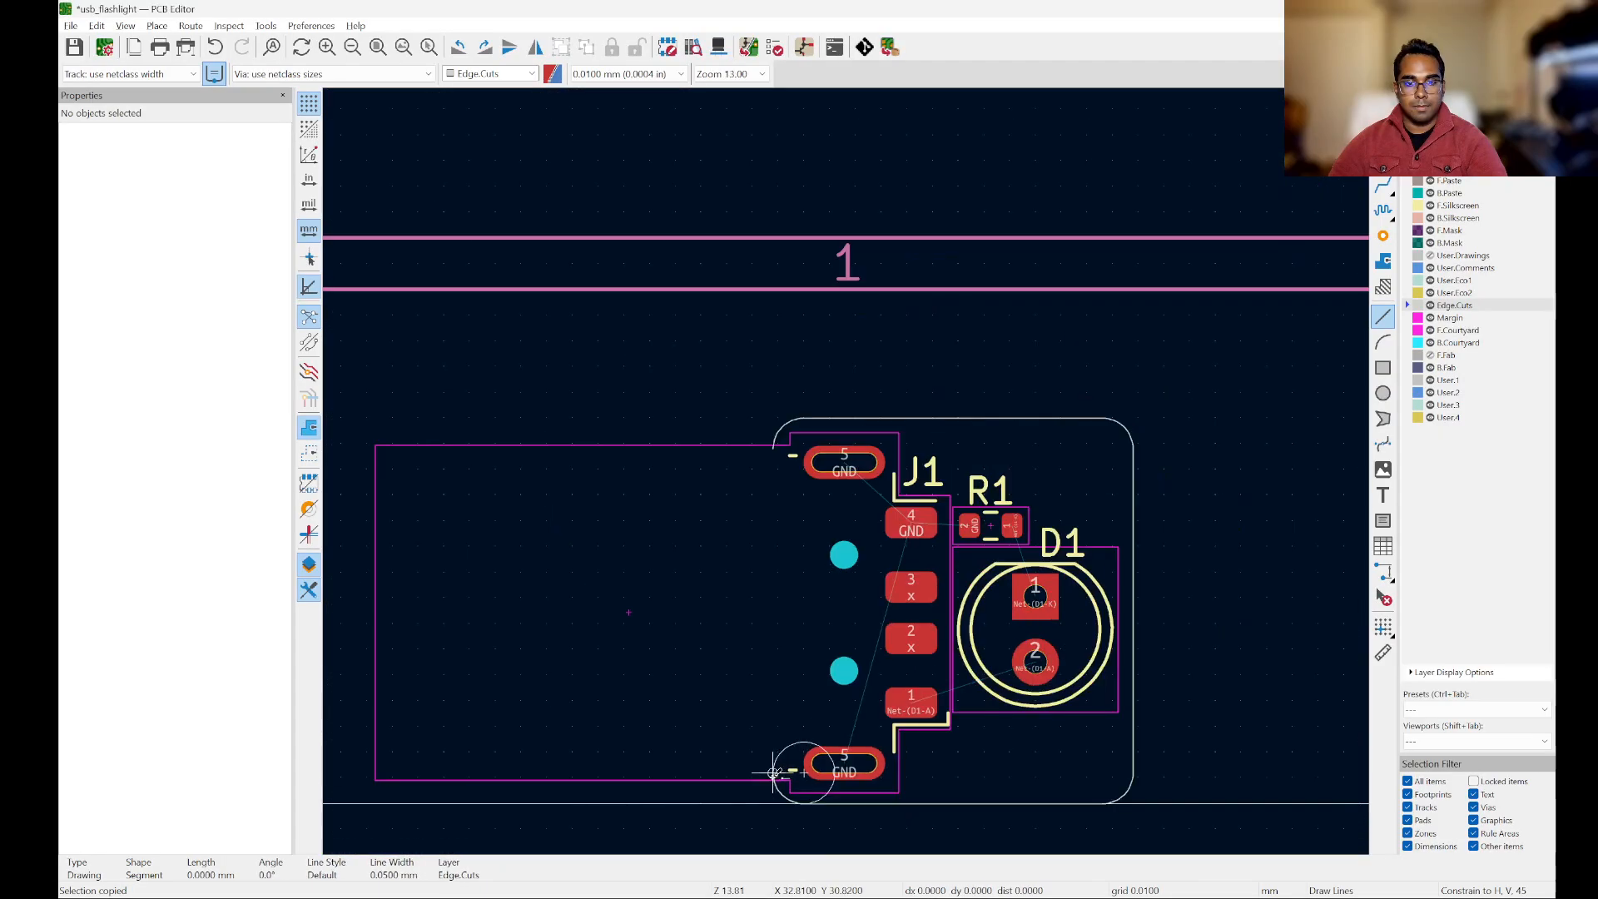
scroll(762, 385, up, 5)
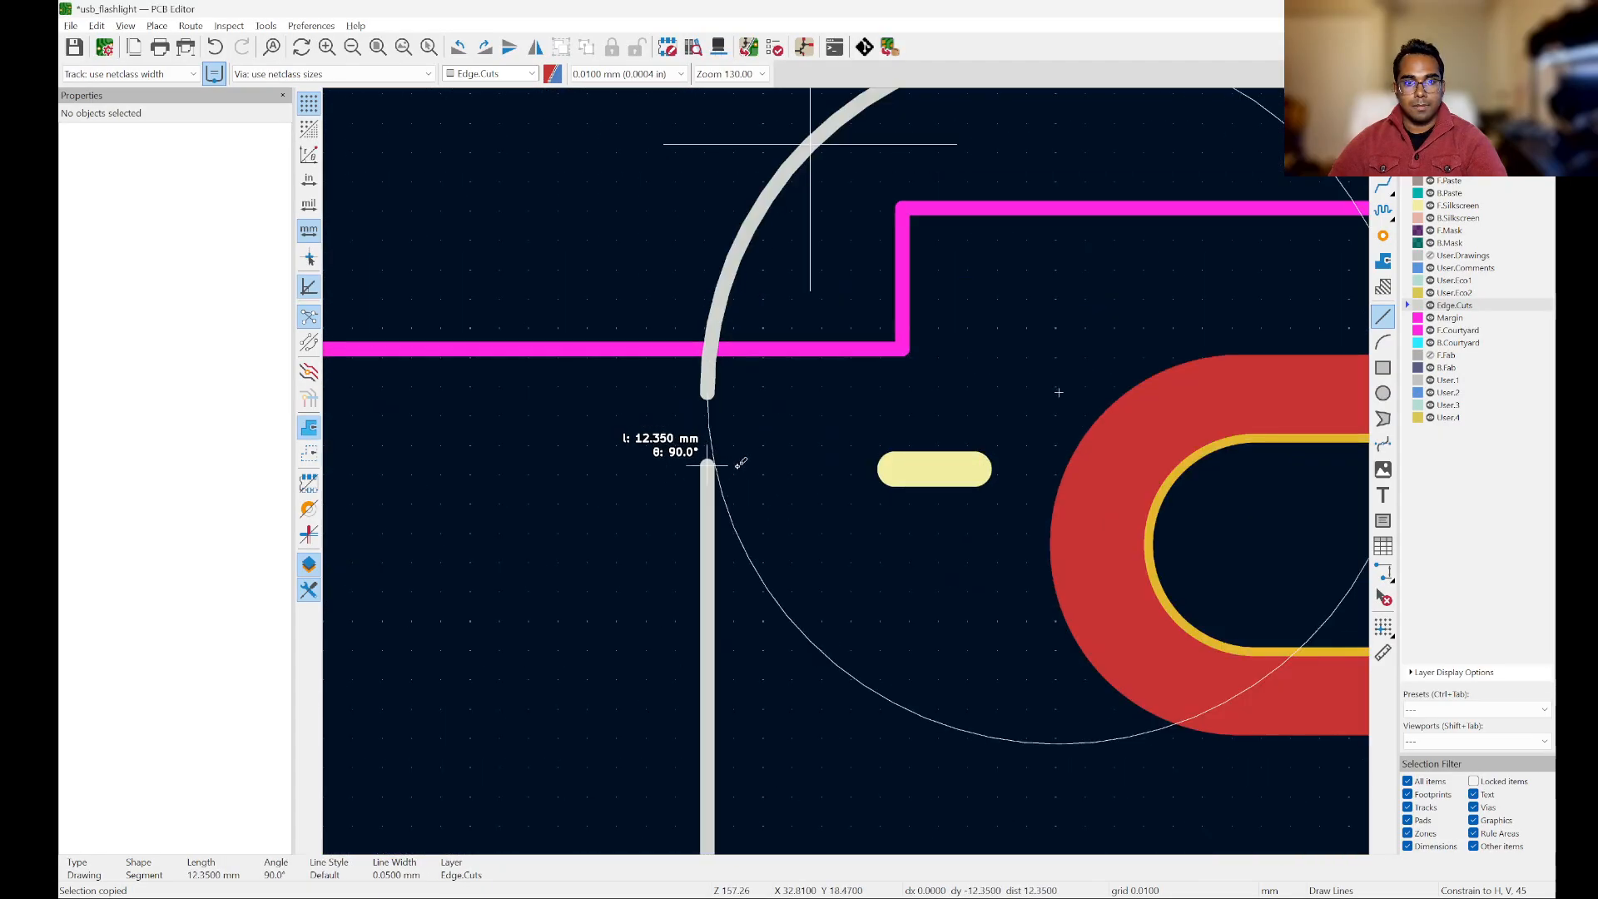
double_click(714, 392)
scroll(713, 392, down, 7)
key(Escape)
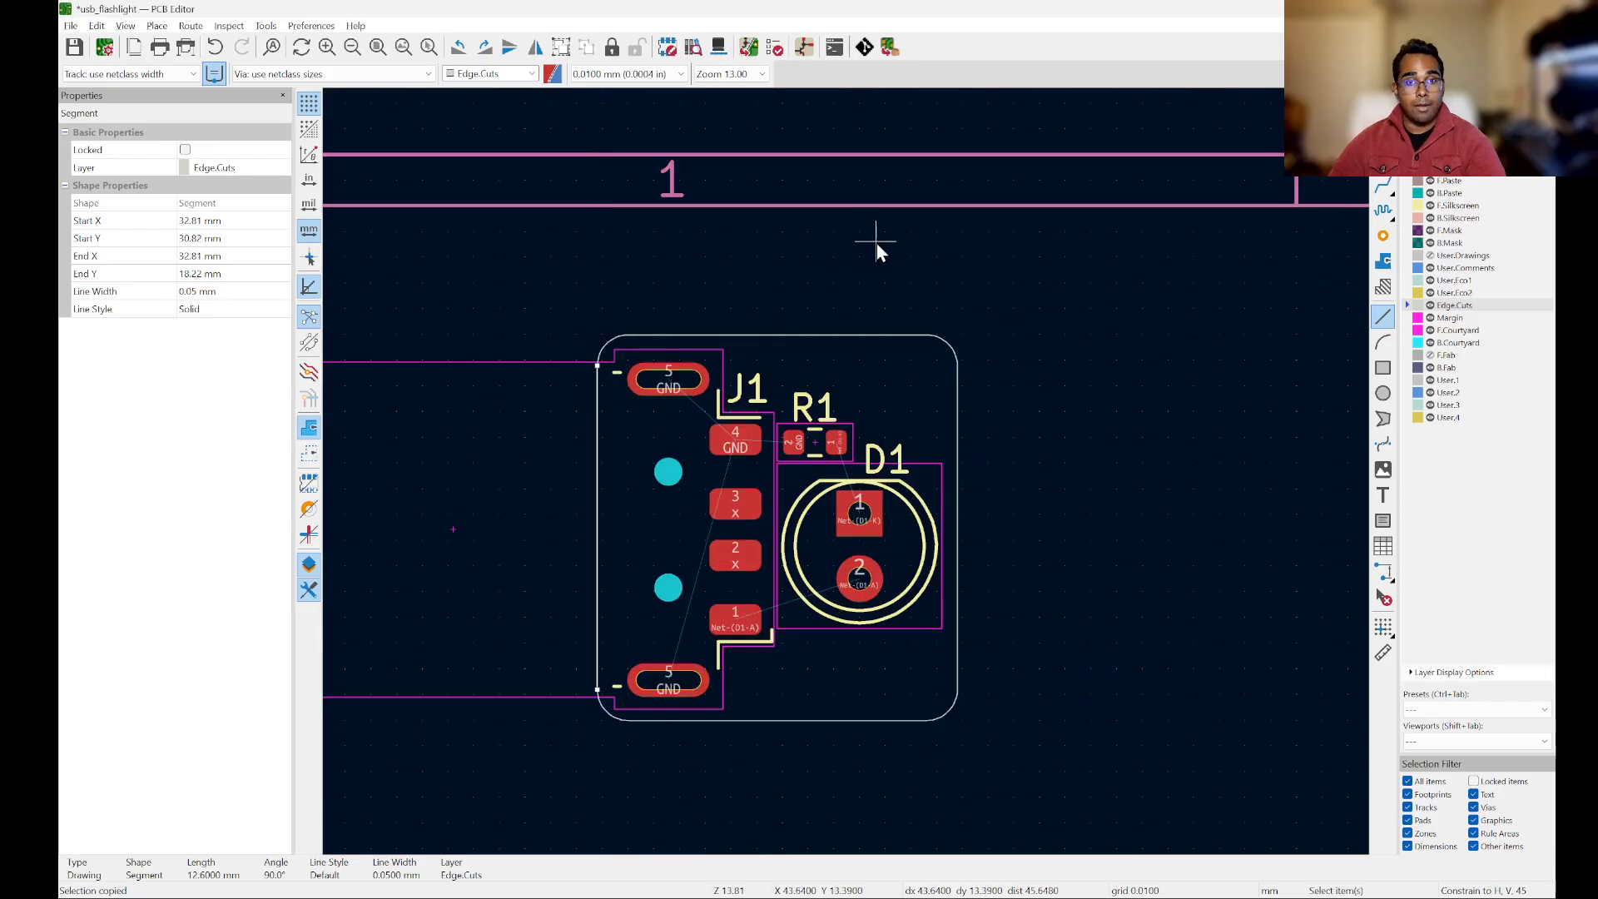
Step: Examine the board's rounded outline and component models in the 3D viewer, and return to the PCB layout
click(126, 26)
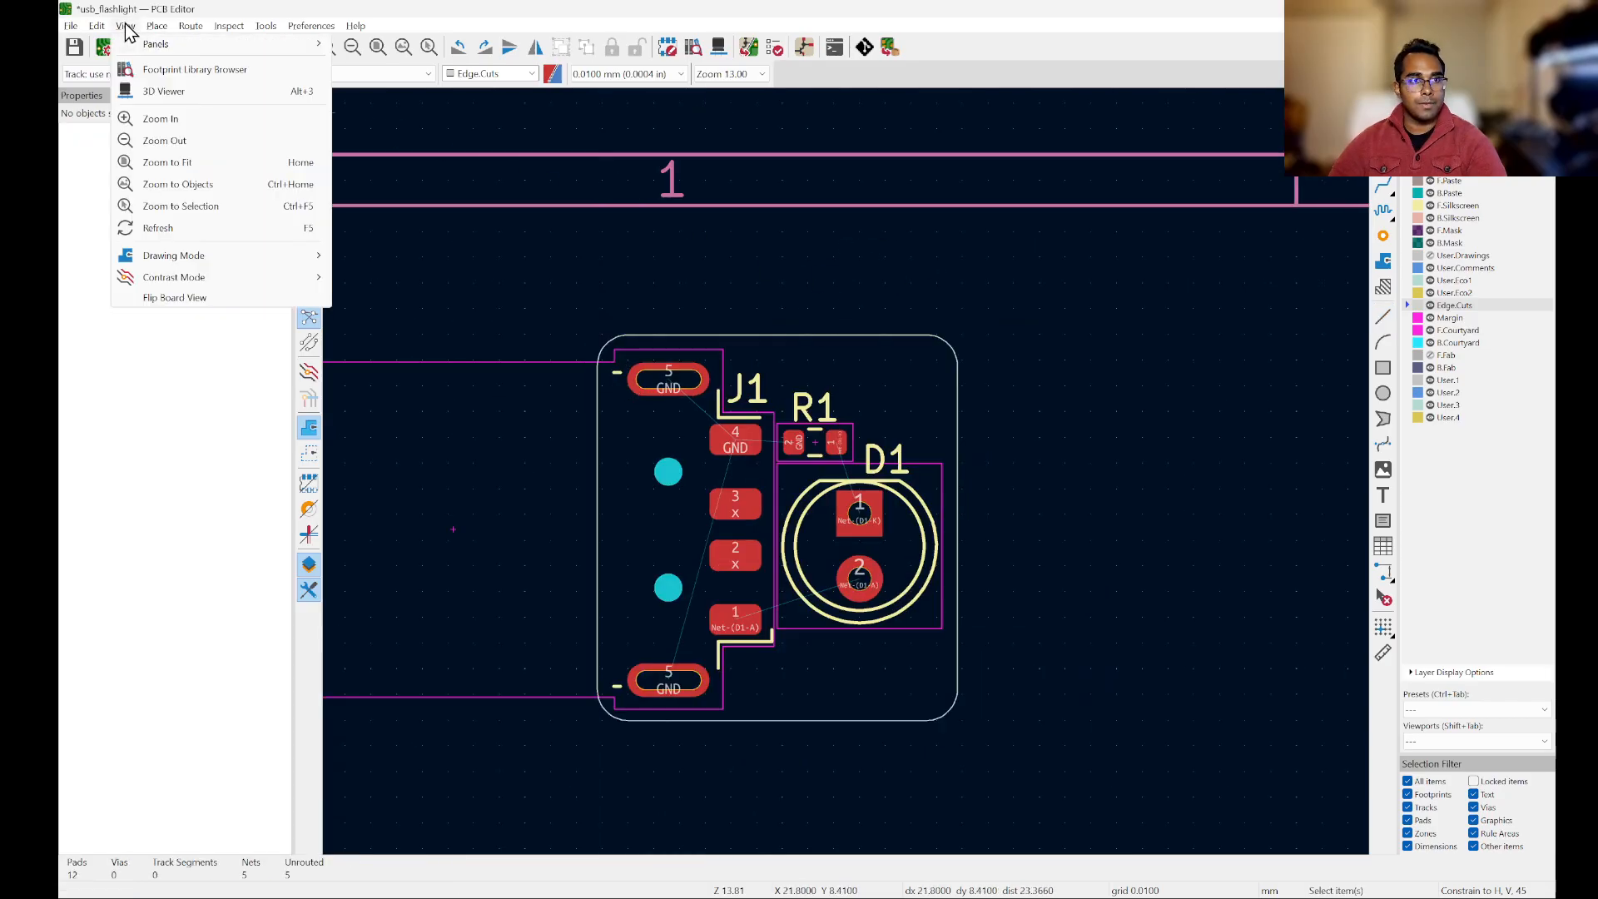
click(137, 90)
drag(813, 347, 1117, 230)
scroll(832, 350, up, 3)
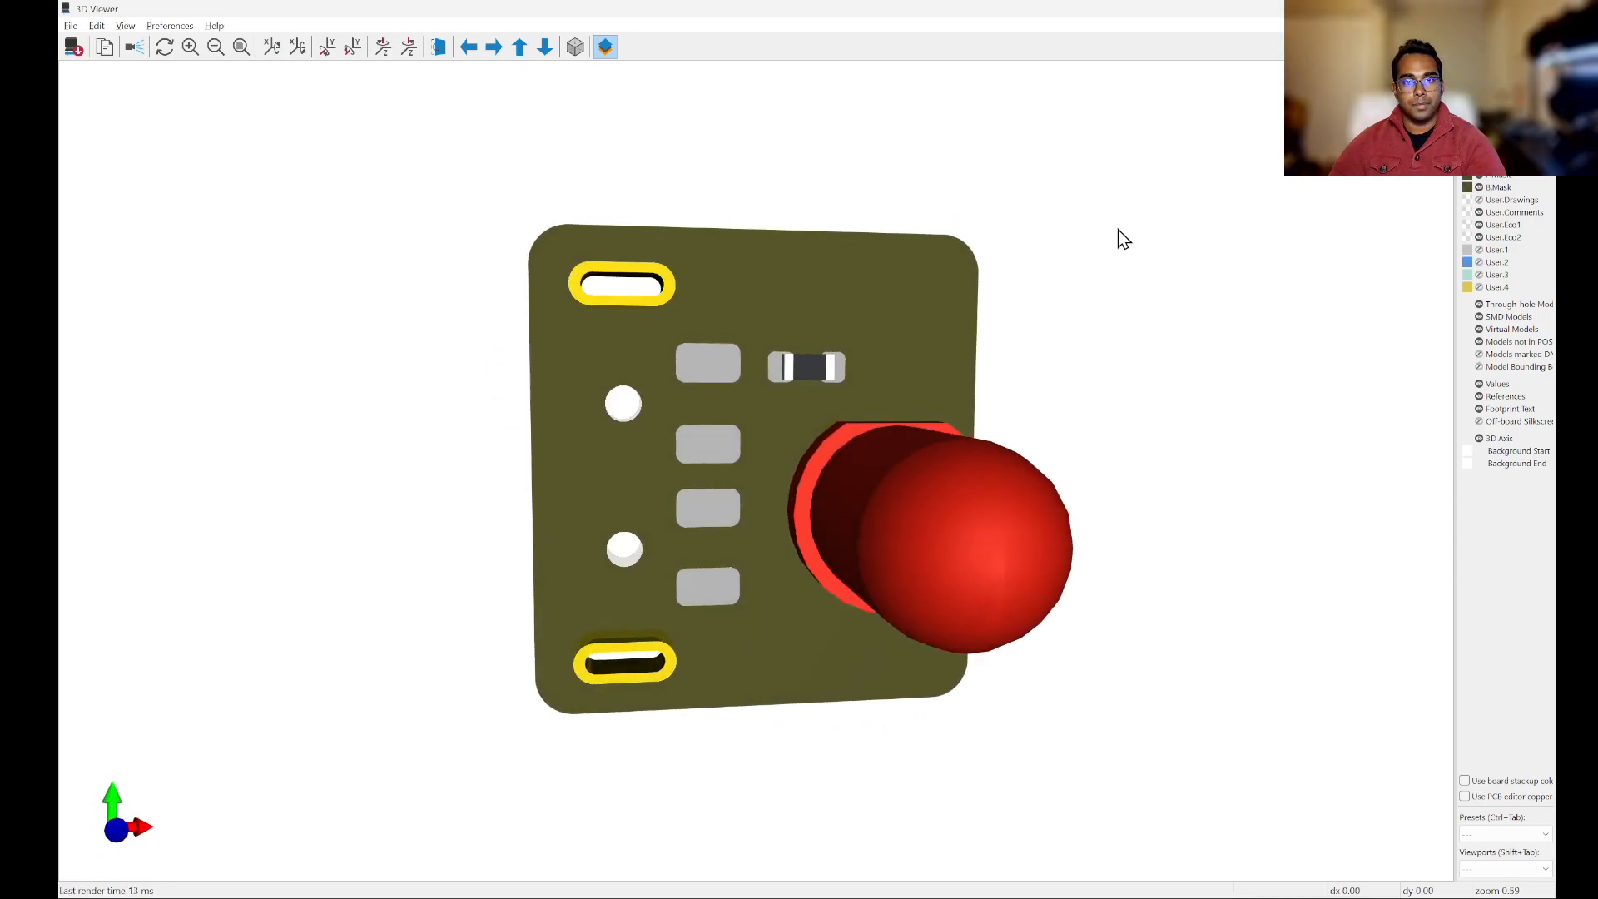
drag(866, 403, 1105, 407)
scroll(1105, 407, down, 1)
scroll(1111, 416, down, 3)
drag(844, 387, 674, 410)
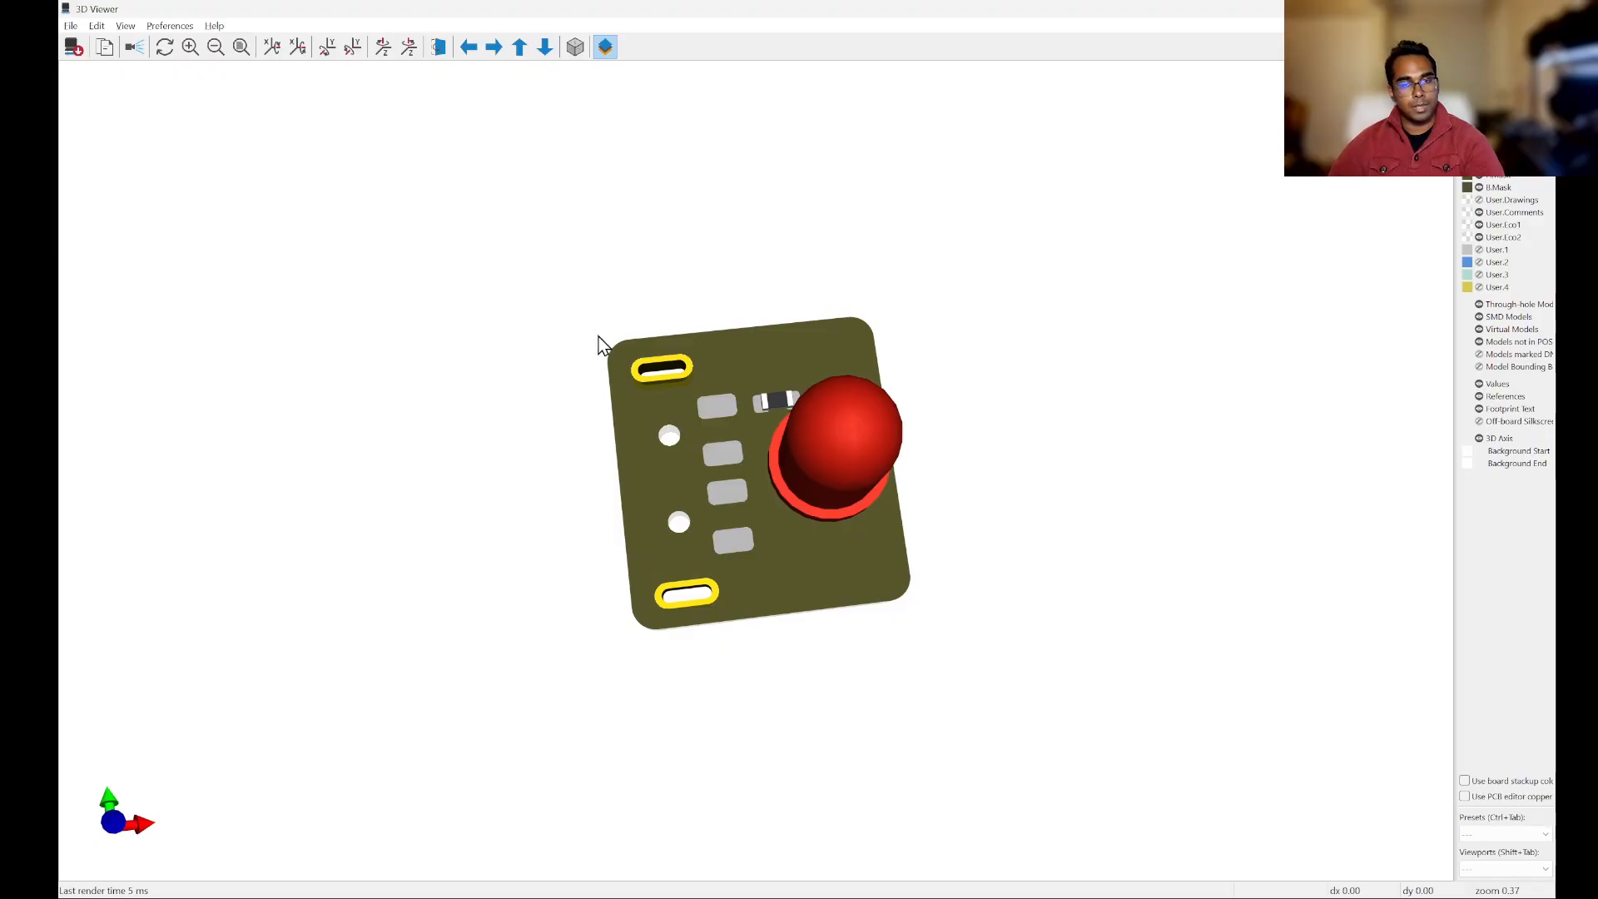
drag(991, 421, 742, 411)
drag(826, 353, 1085, 466)
key(alt+Tab)
Step: Set the routing sizes to a 0.200 mm track width and a 0.700 / 0.300 mm via
scroll(957, 293, down, 4)
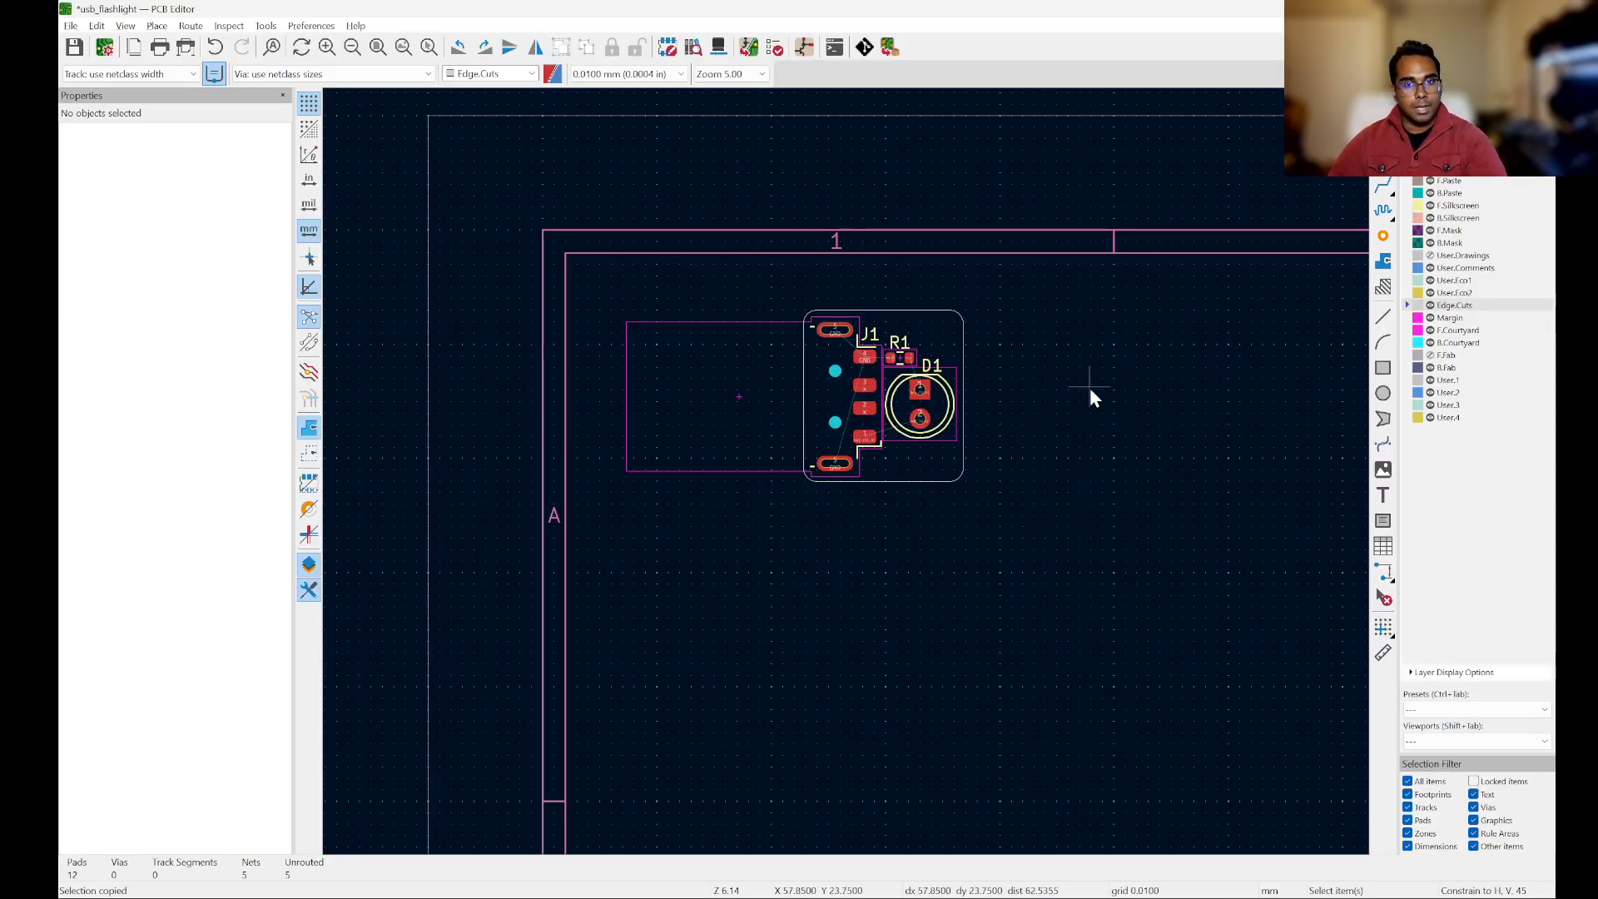
scroll(957, 288, up, 4)
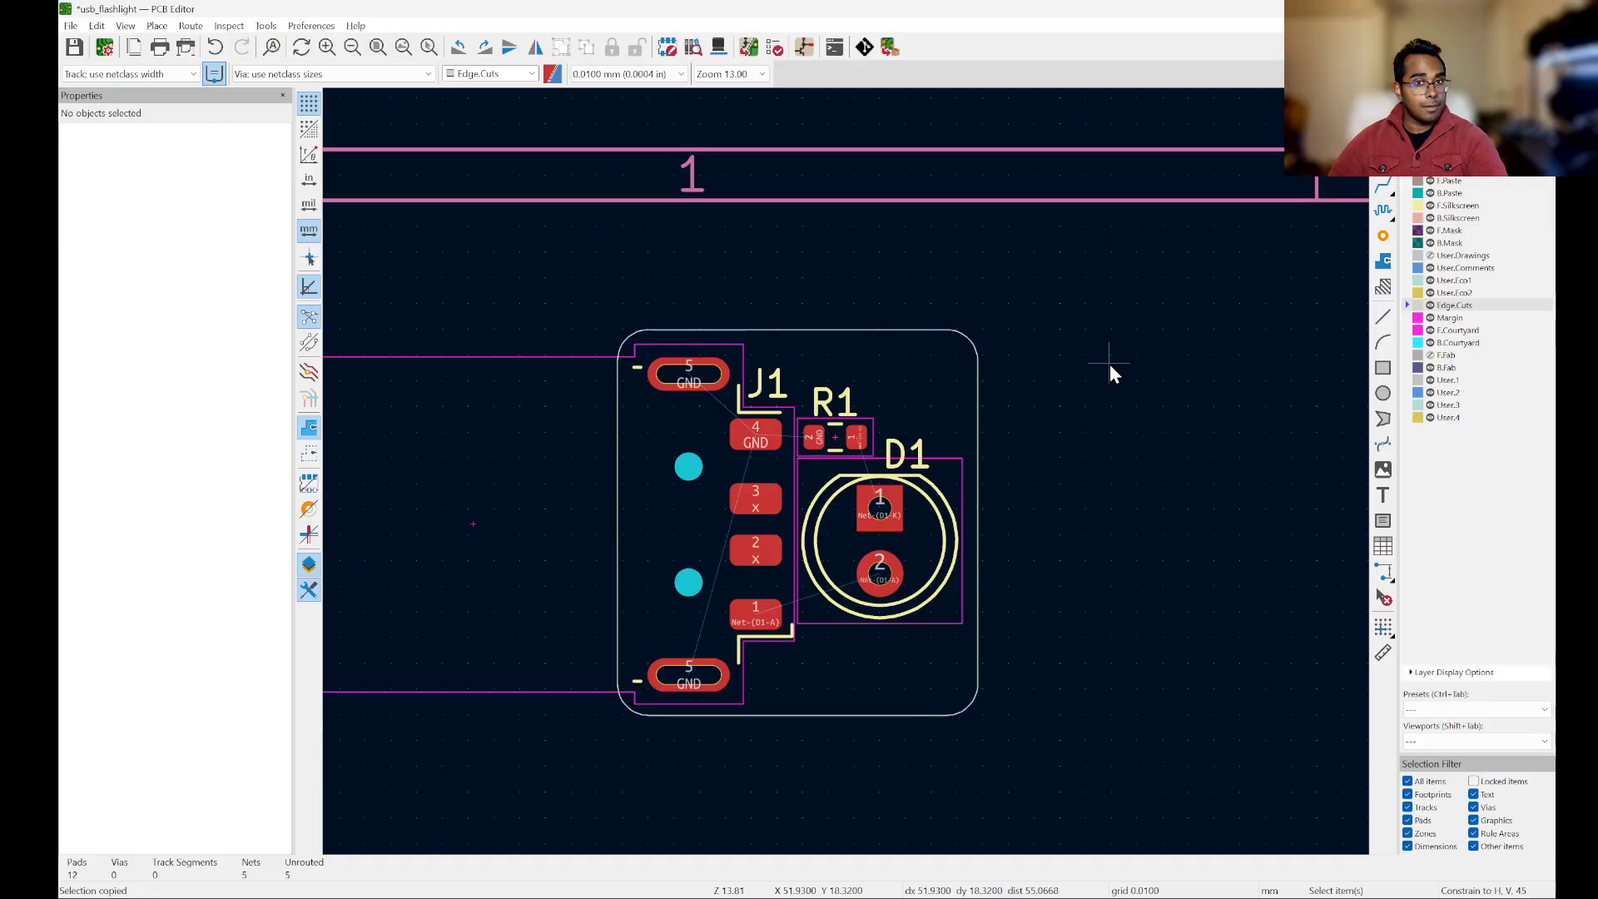
scroll(1161, 490, up, 4)
scroll(1209, 493, down, 2)
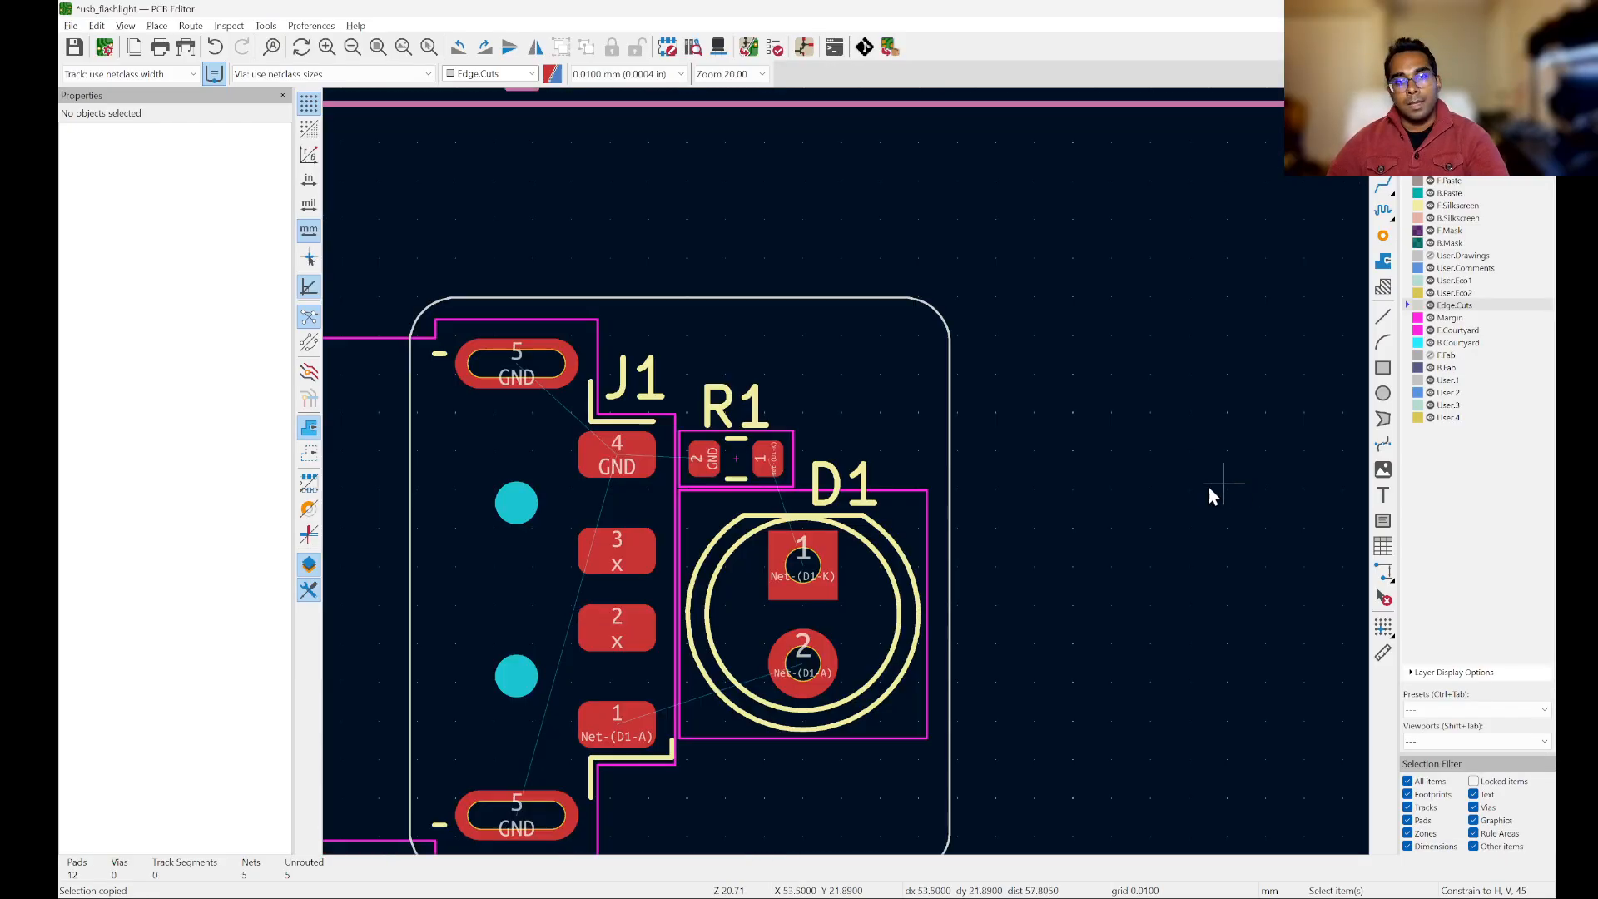
middle_drag(1124, 472, 1240, 329)
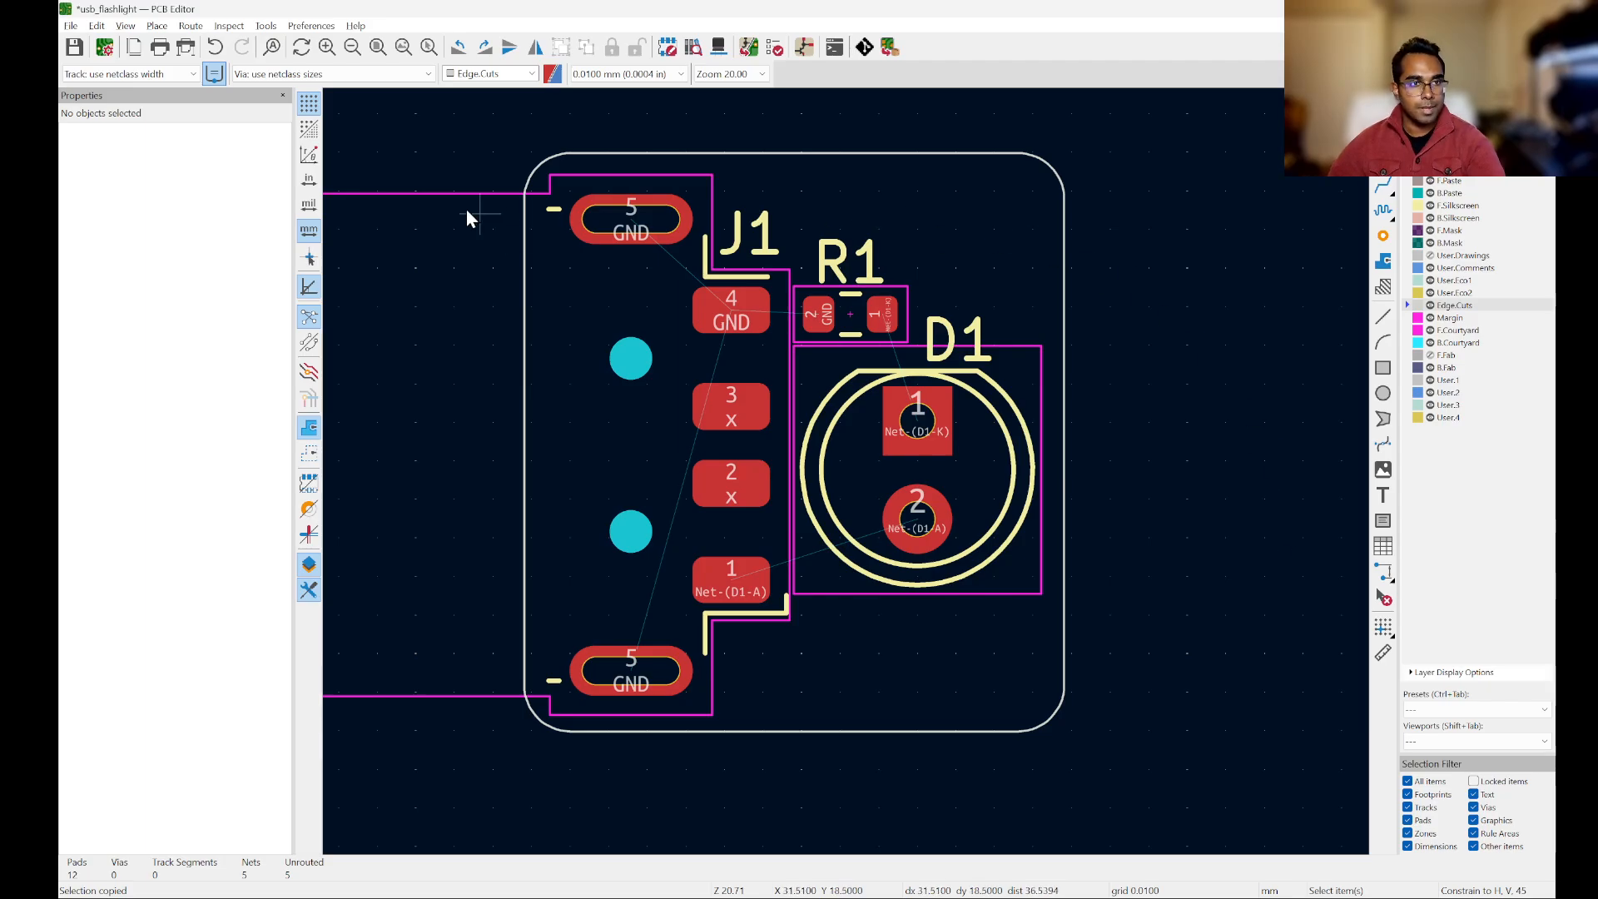
click(169, 77)
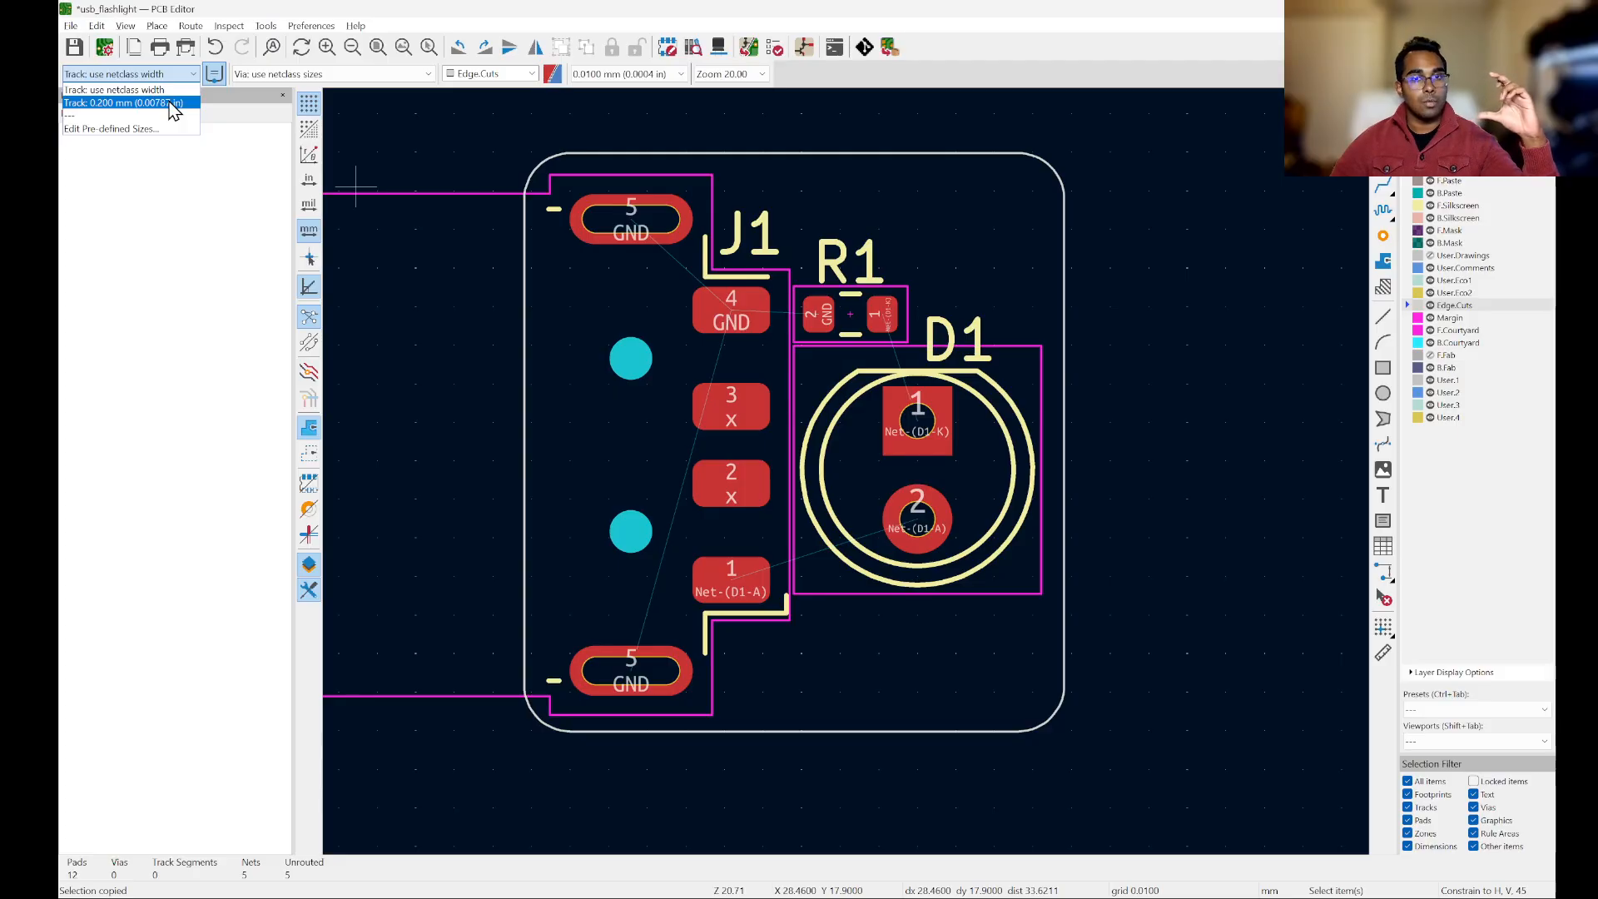
click(120, 103)
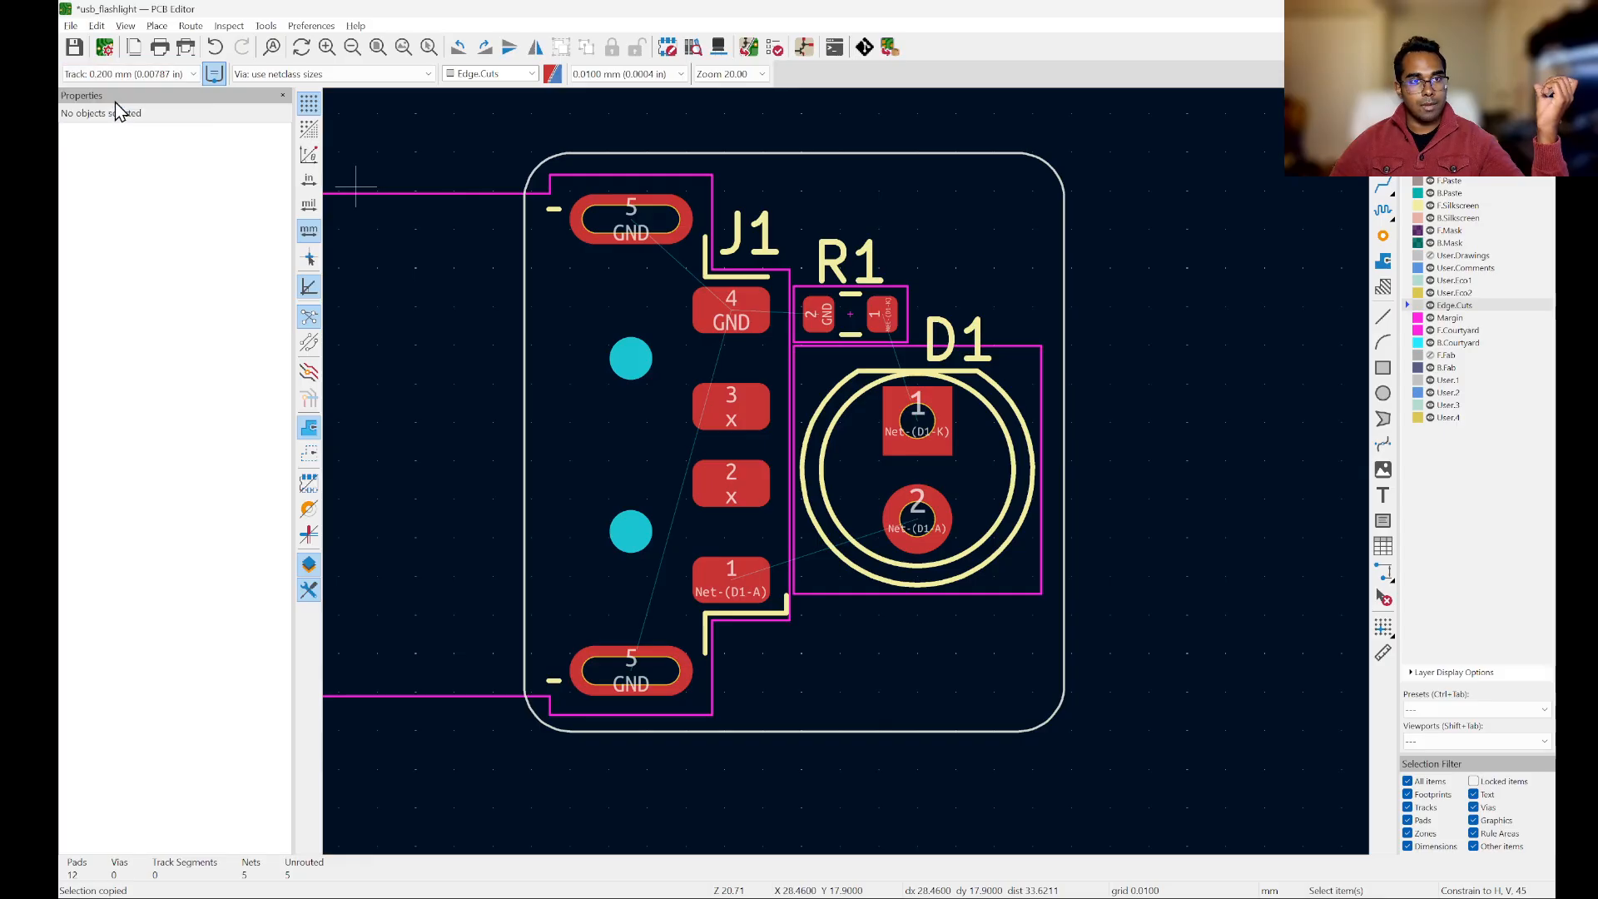
click(382, 77)
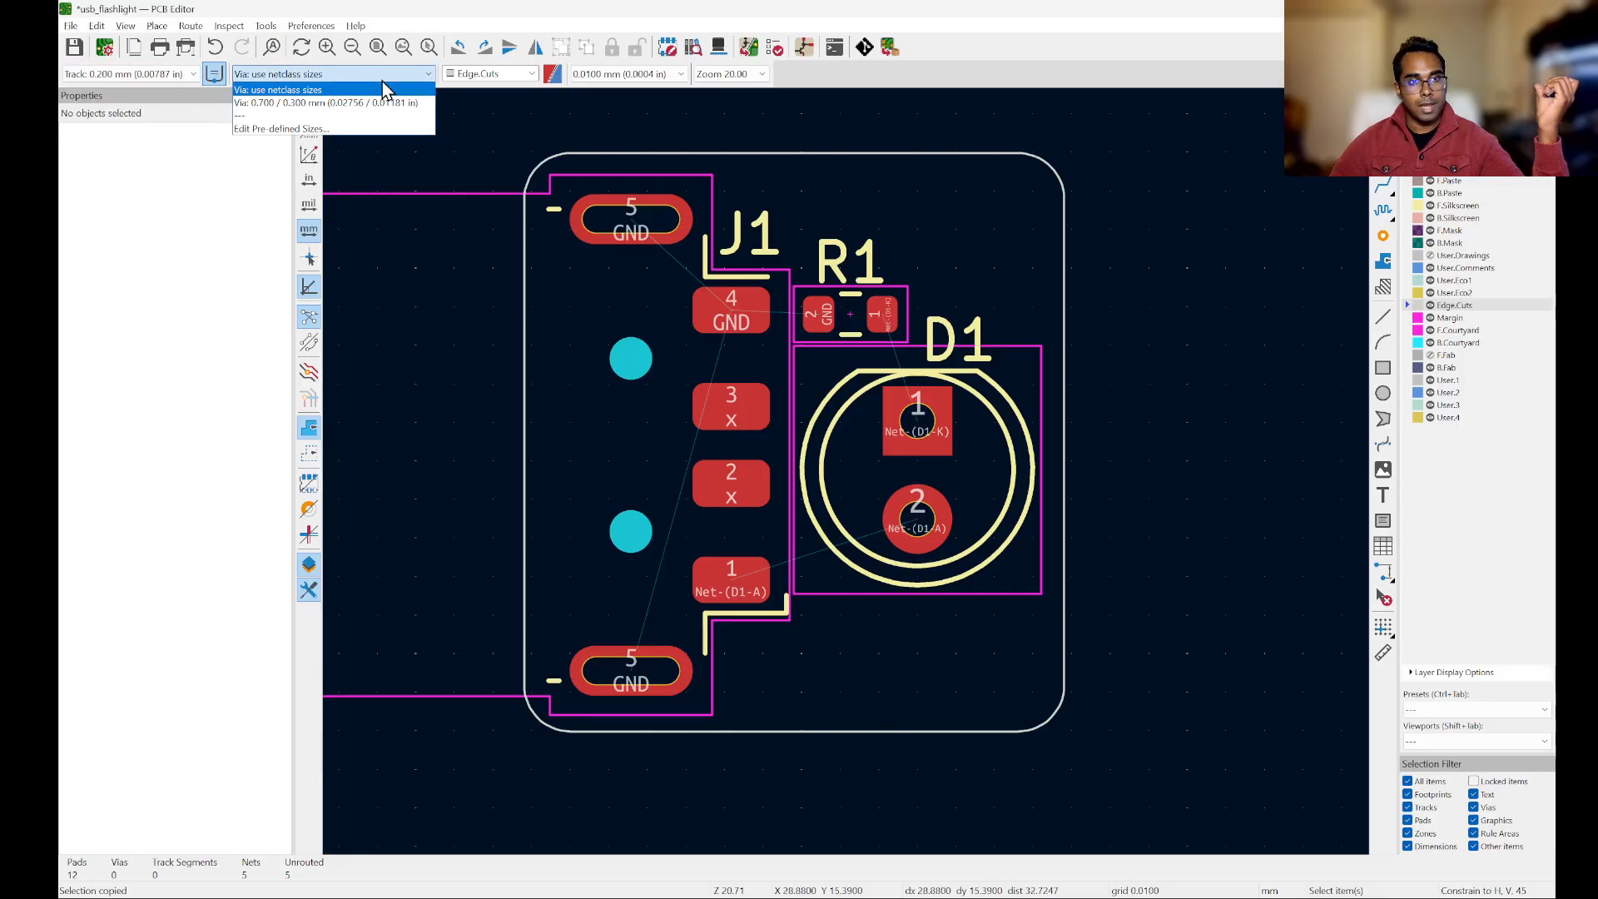
click(302, 101)
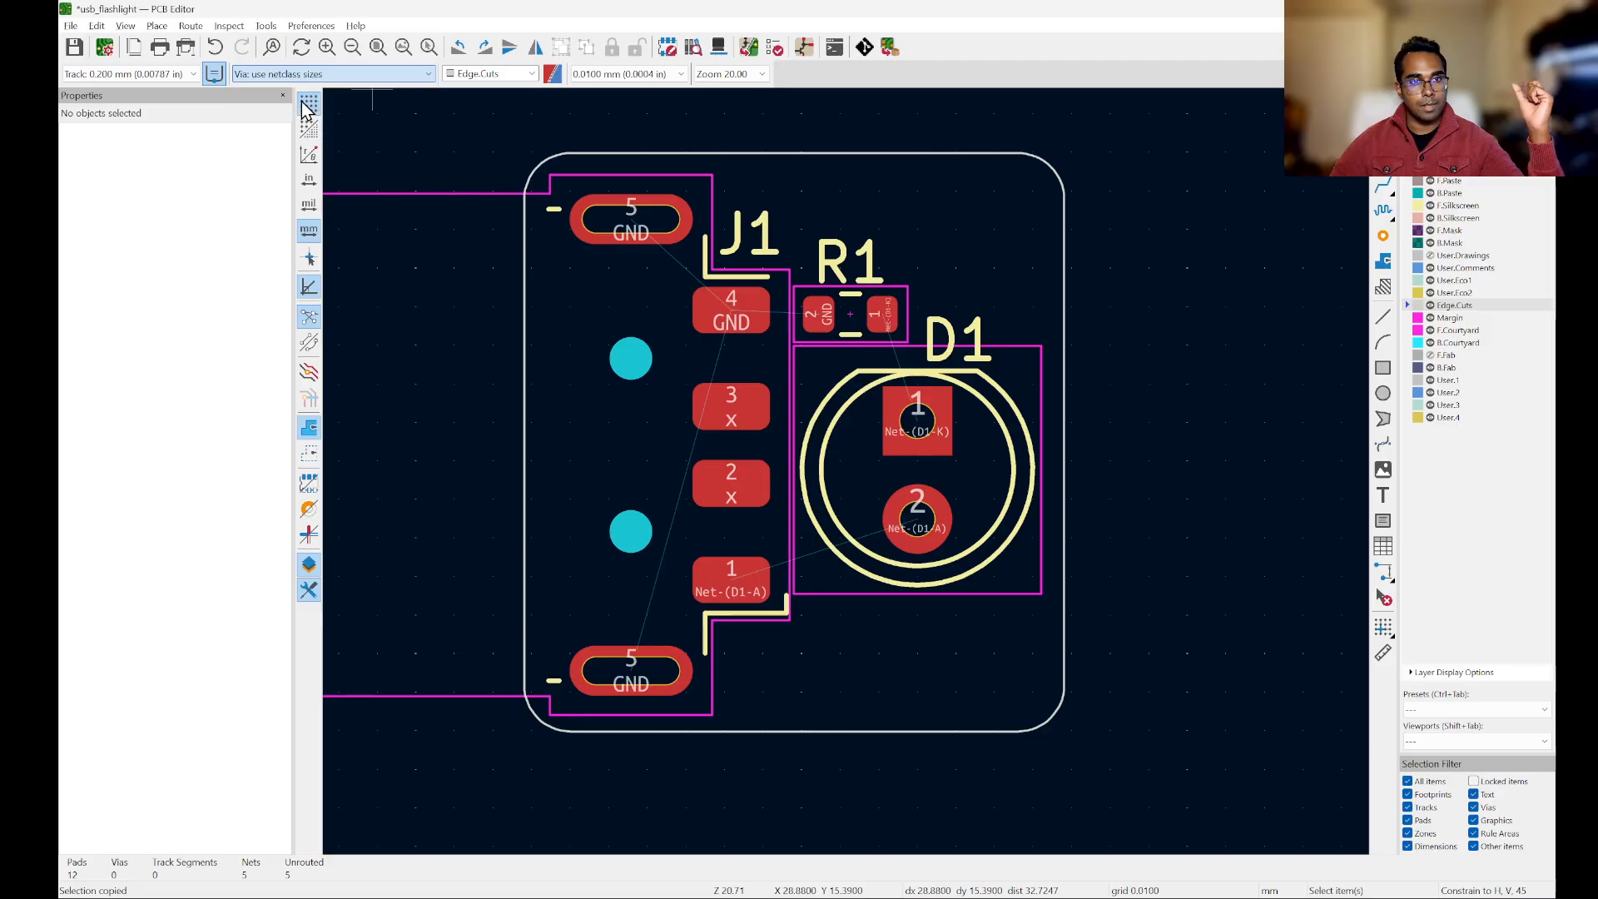
Step: Route a single 0.2 mm track on F.Cu from R1 pad 1 to D1 pad 1
scroll(955, 238, down, 2)
scroll(977, 221, up, 2)
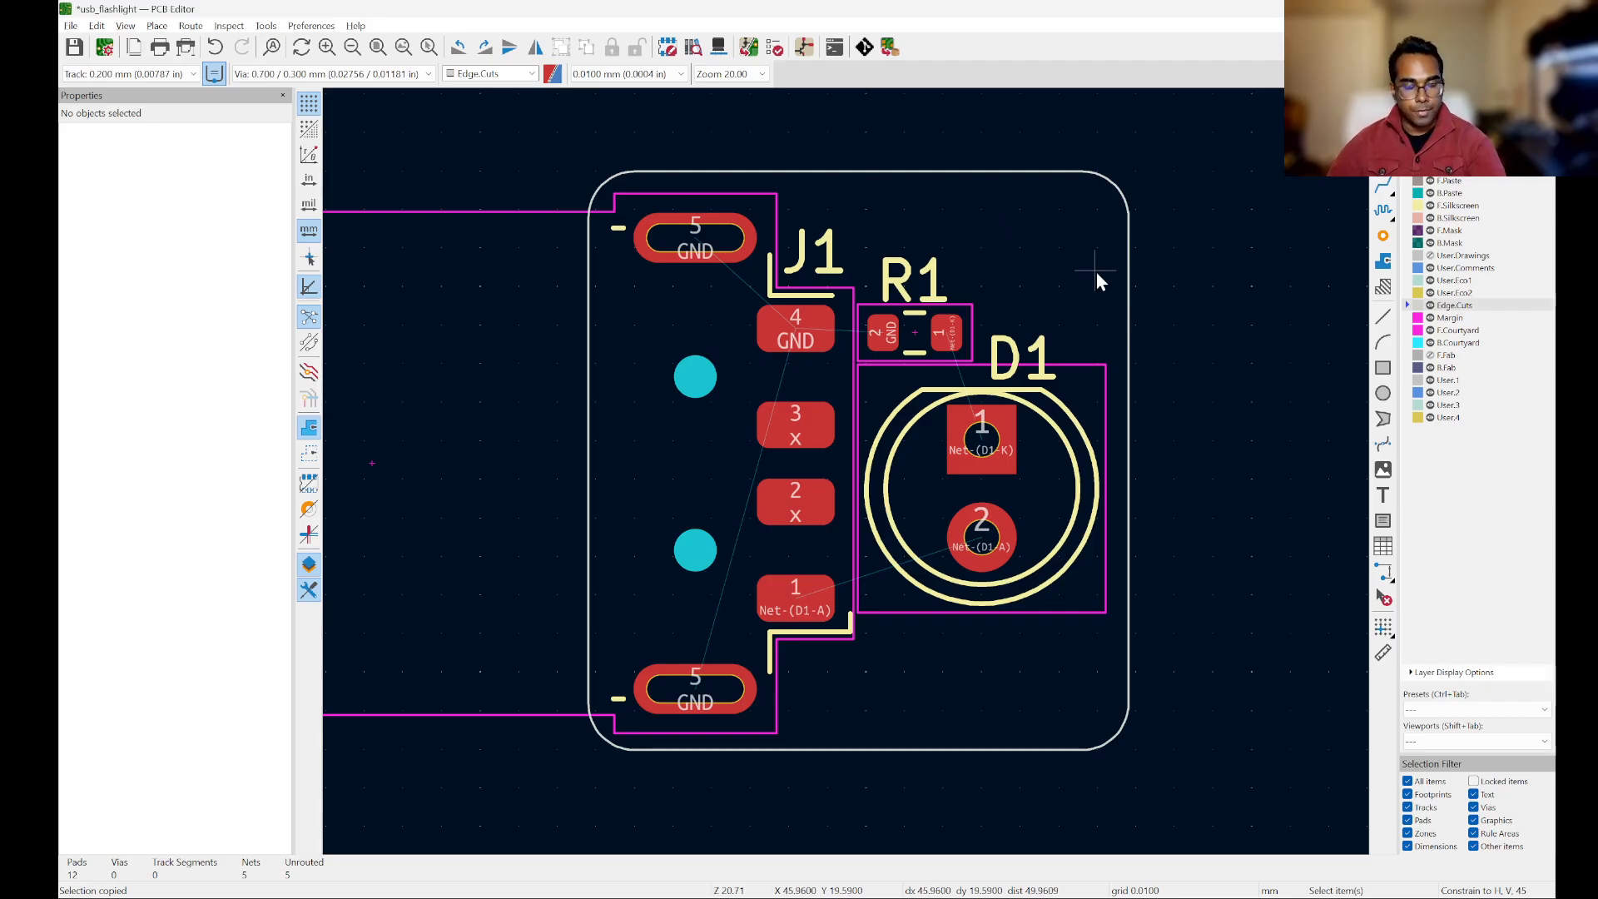
click(1385, 190)
scroll(1040, 308, up, 3)
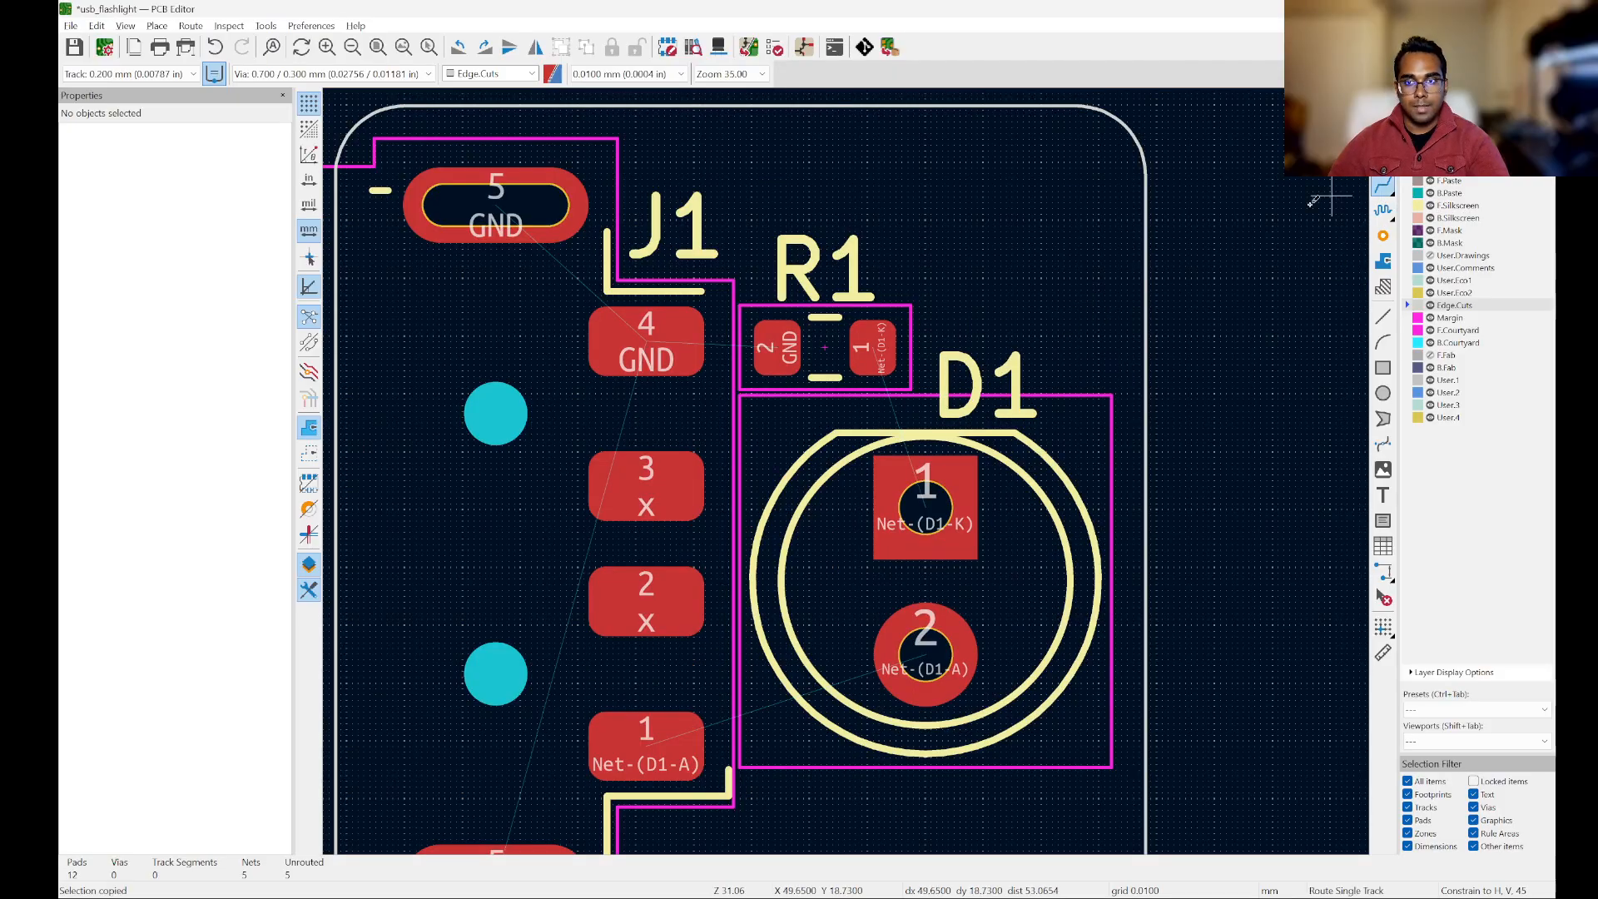
scroll(928, 266, down, 3)
scroll(913, 300, up, 3)
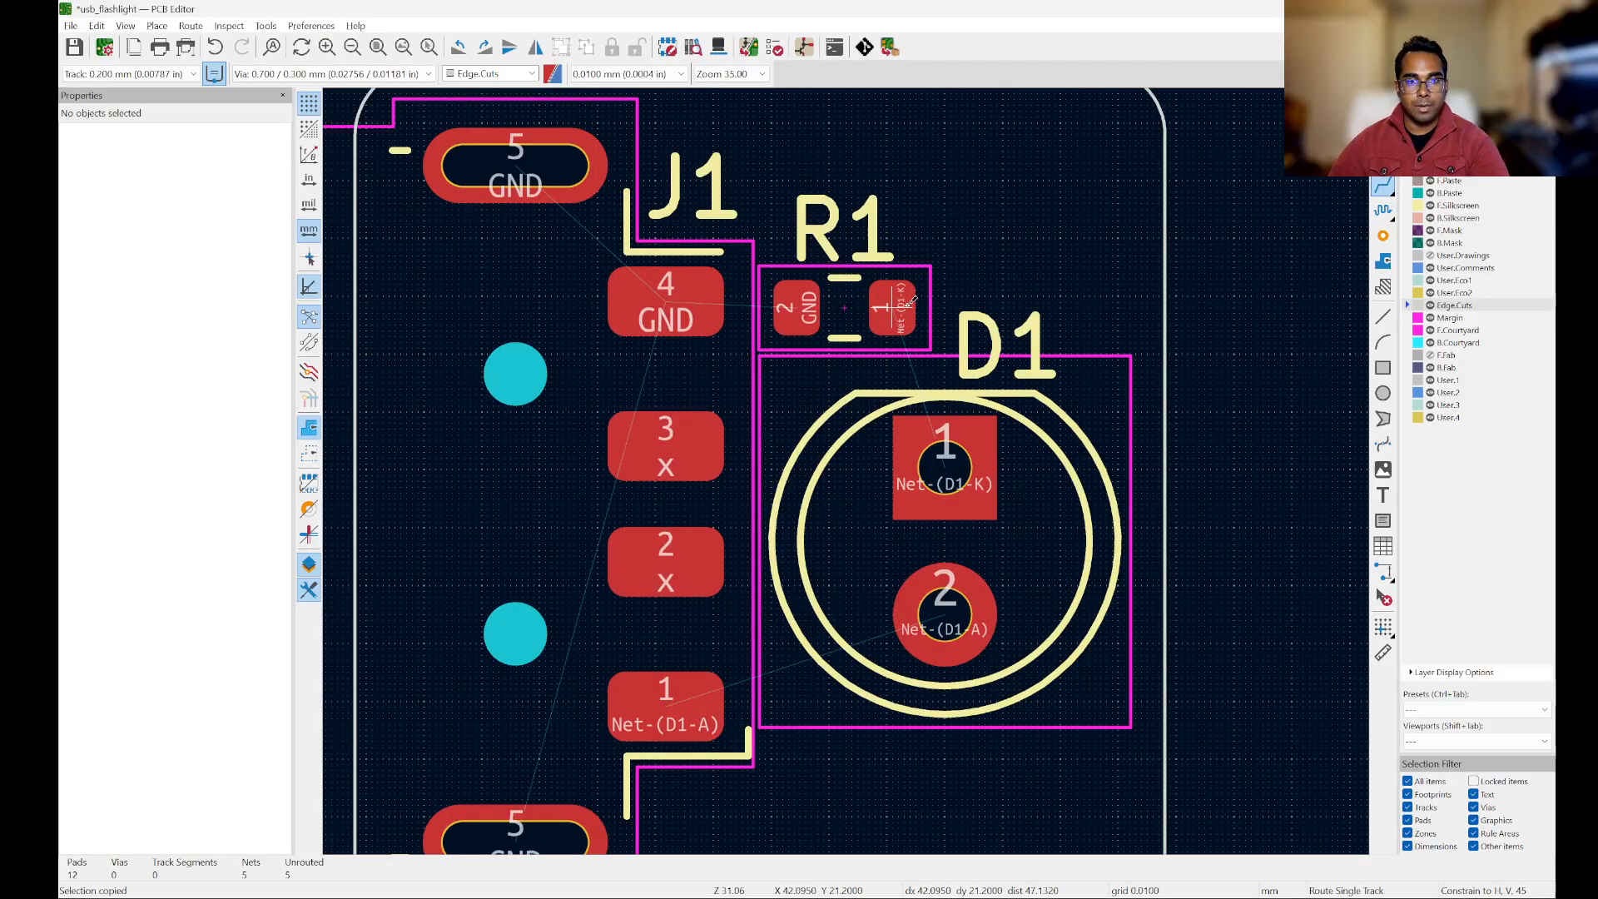
click(913, 300)
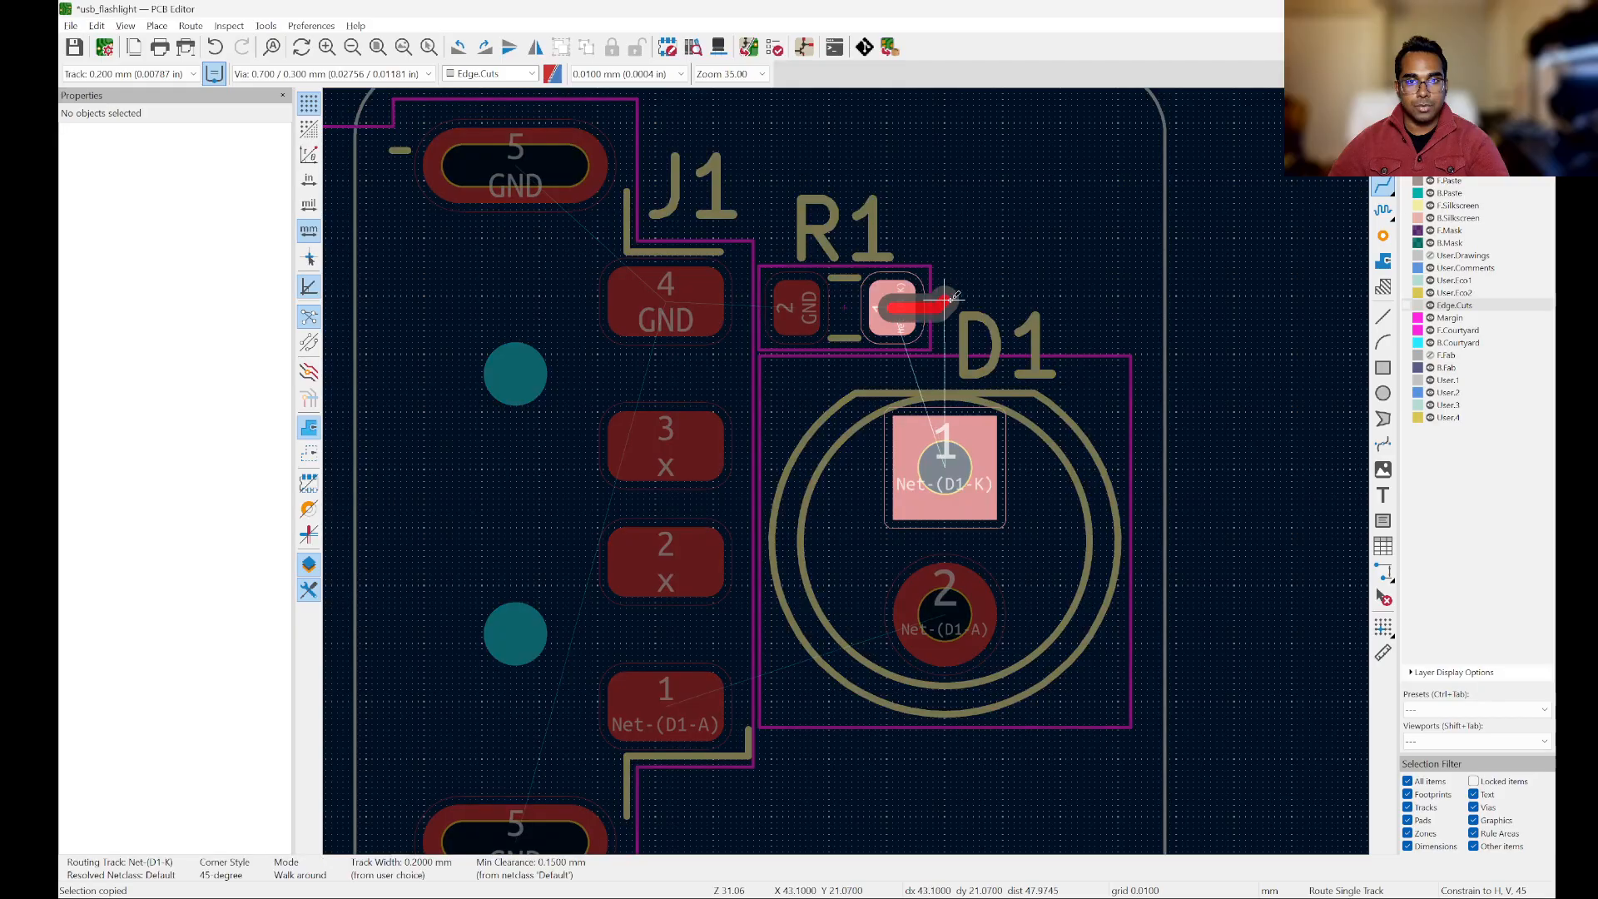
click(949, 462)
Step: Route a 0.2 mm track on F.Cu from D1 pad 2 to J1 pad 1
scroll(1052, 266, down, 3)
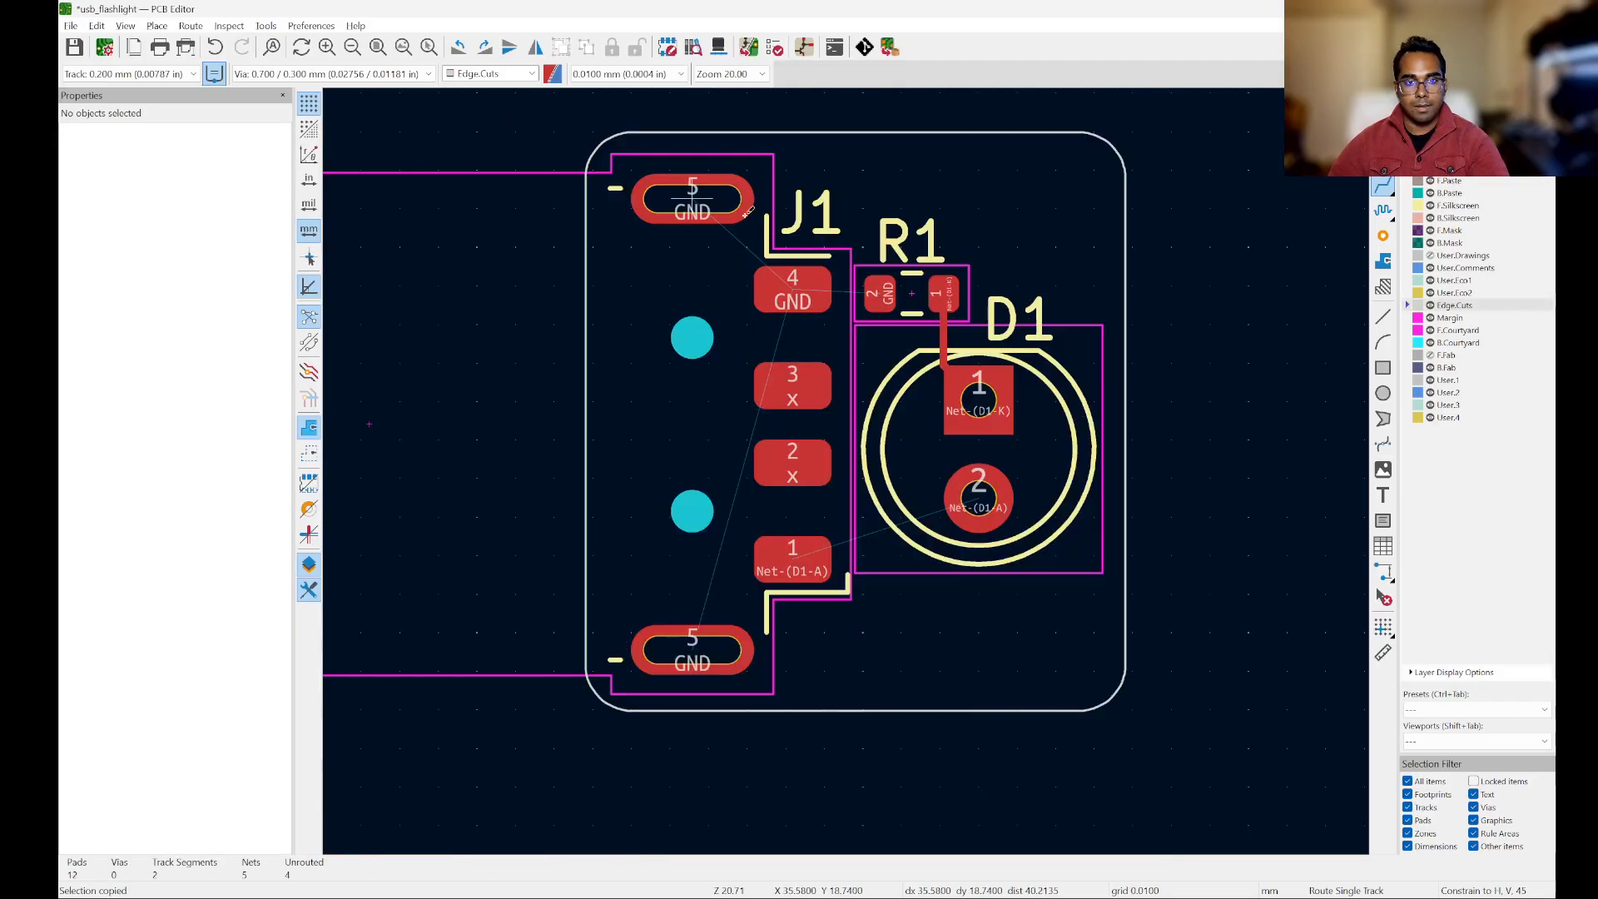
scroll(984, 612, up, 4)
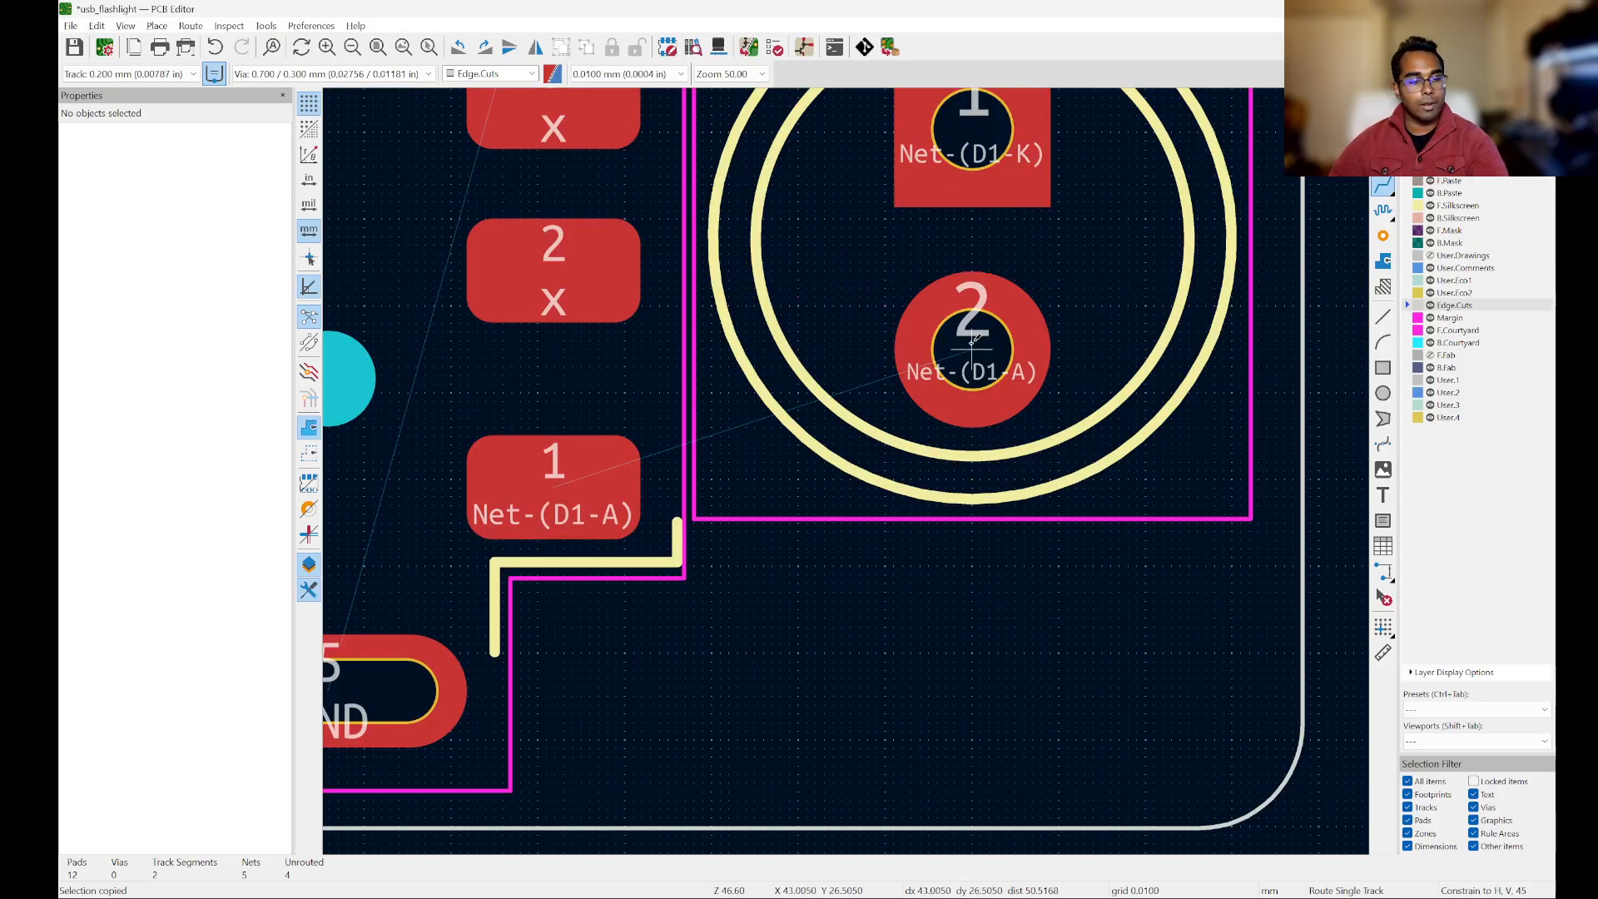
scroll(974, 340, down, 2)
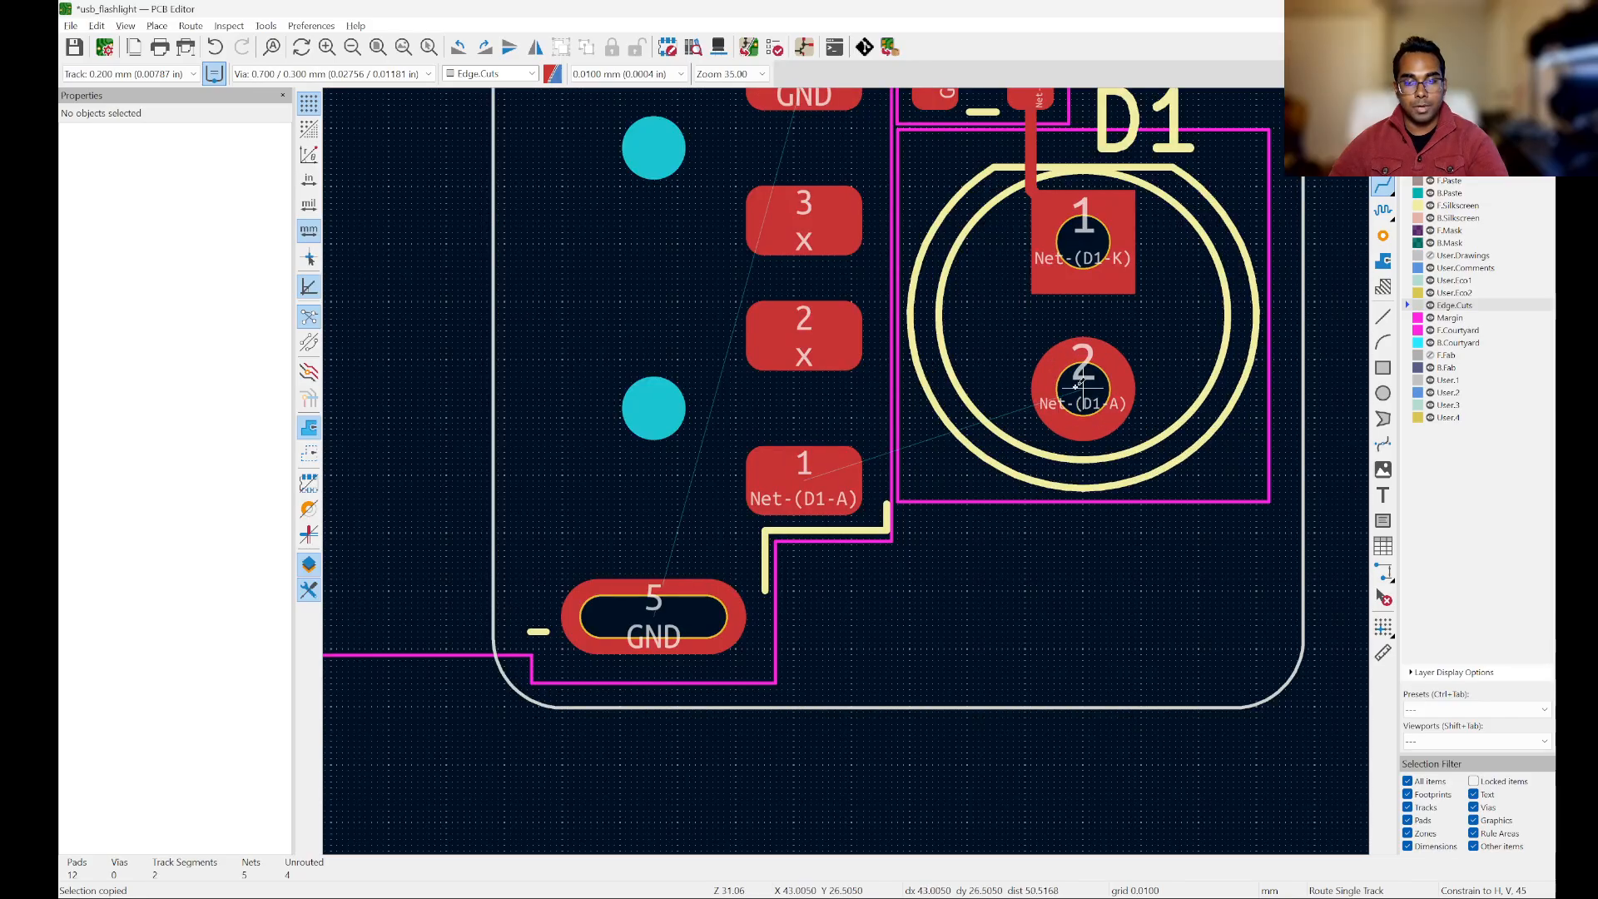
click(1079, 387)
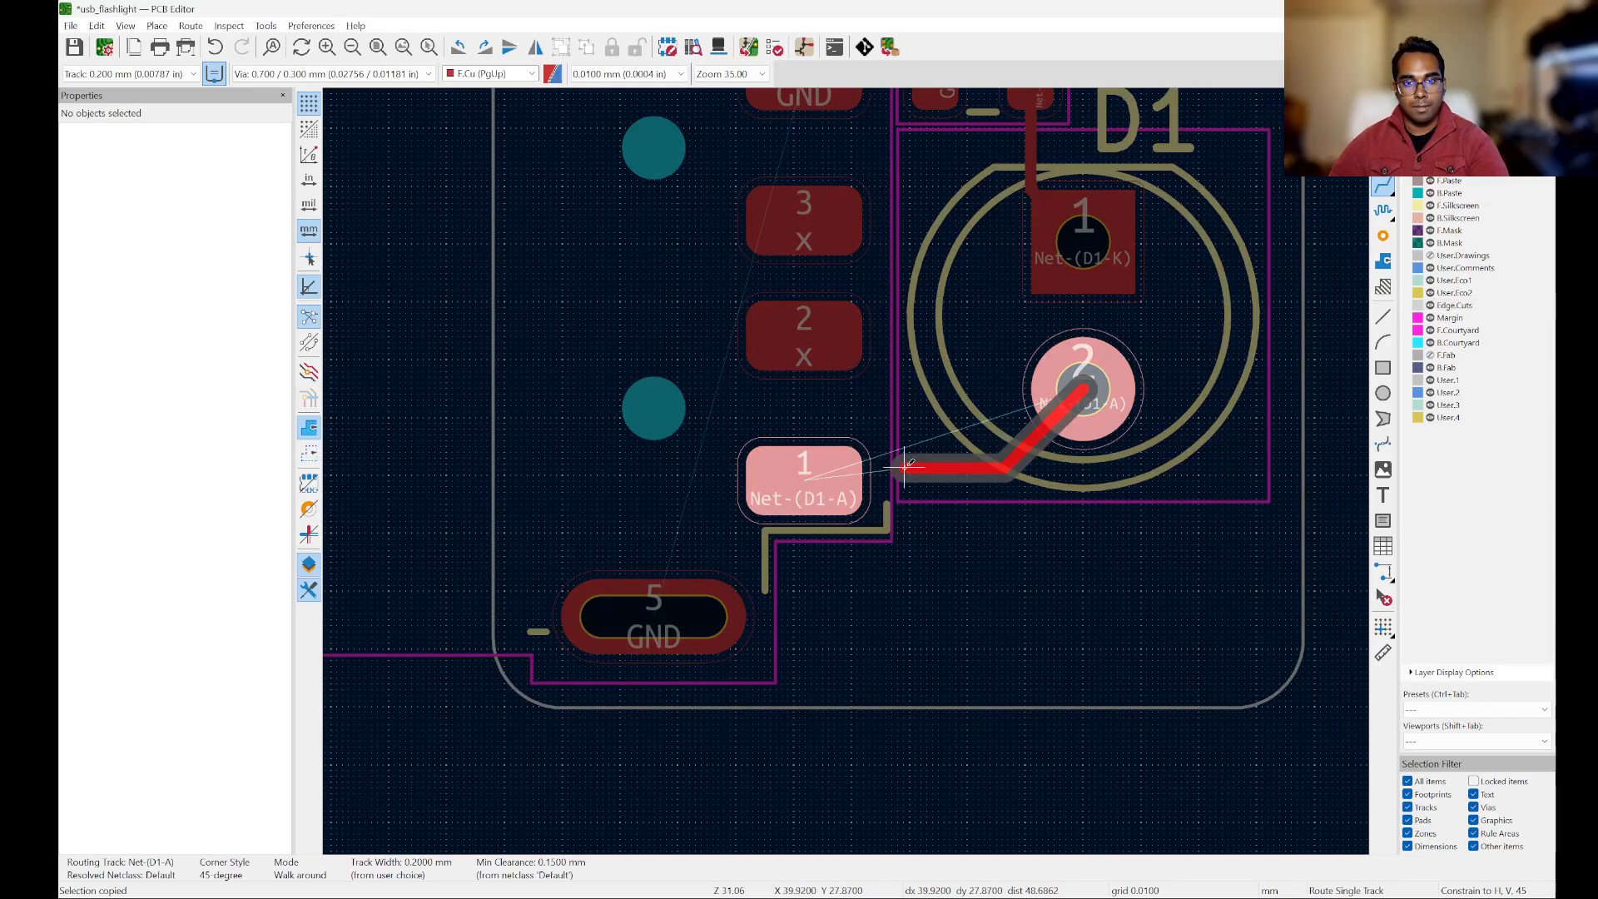
click(861, 464)
Step: Route a 0.2 mm GND track on F.Cu from R1 pad 2 to J1 pad 4
scroll(861, 463, down, 2)
scroll(862, 464, up, 1)
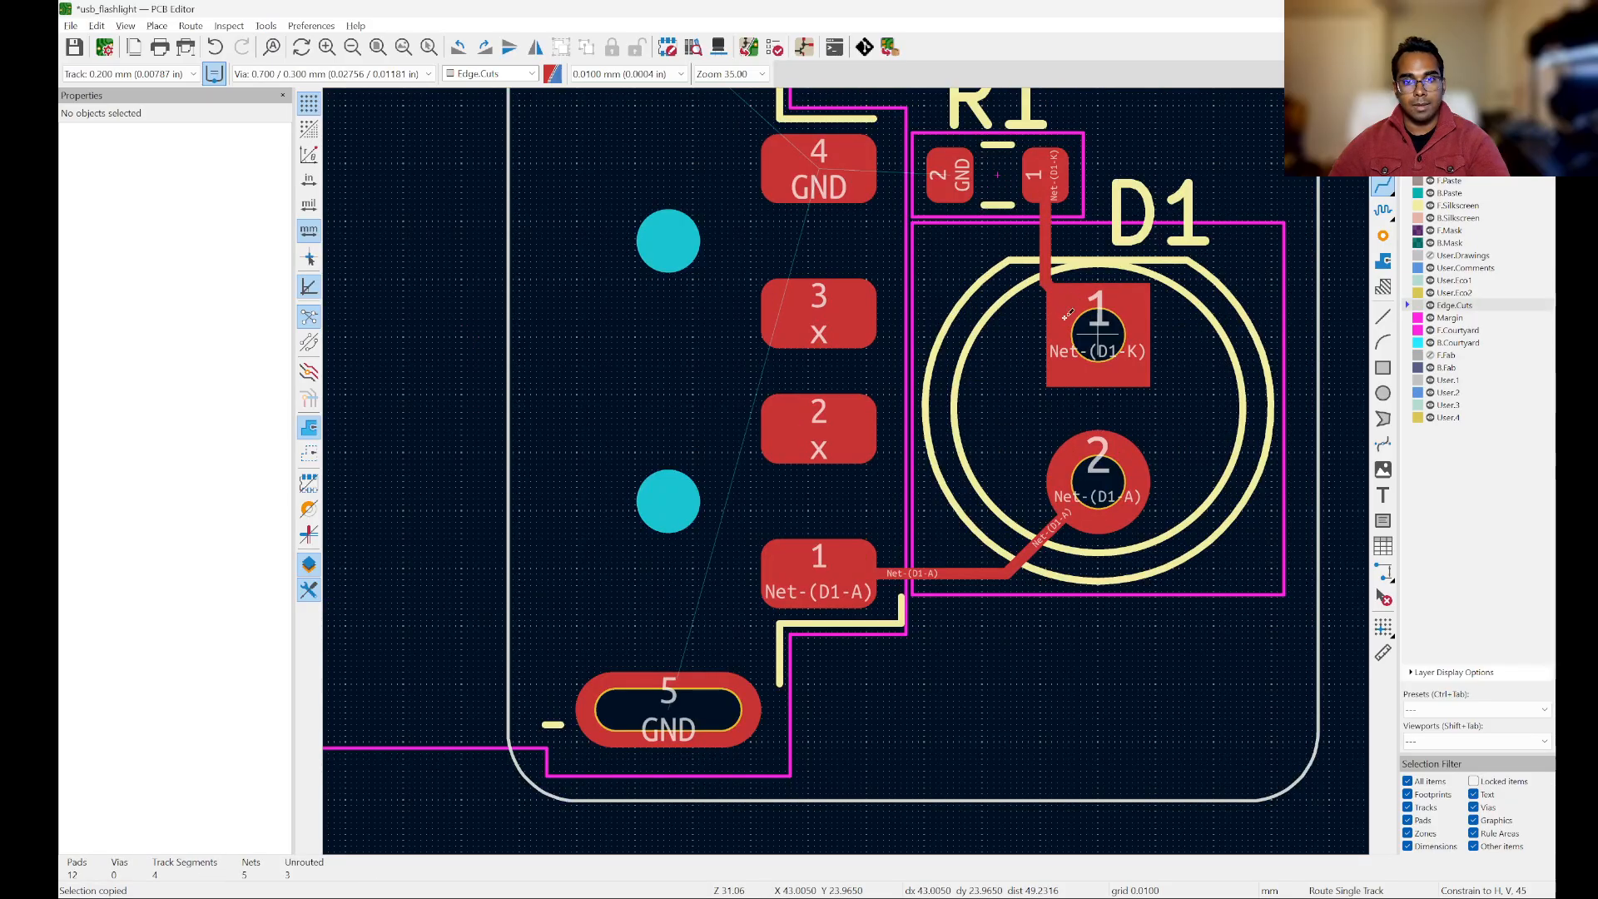
scroll(840, 185, down, 1)
scroll(1186, 358, down, 2)
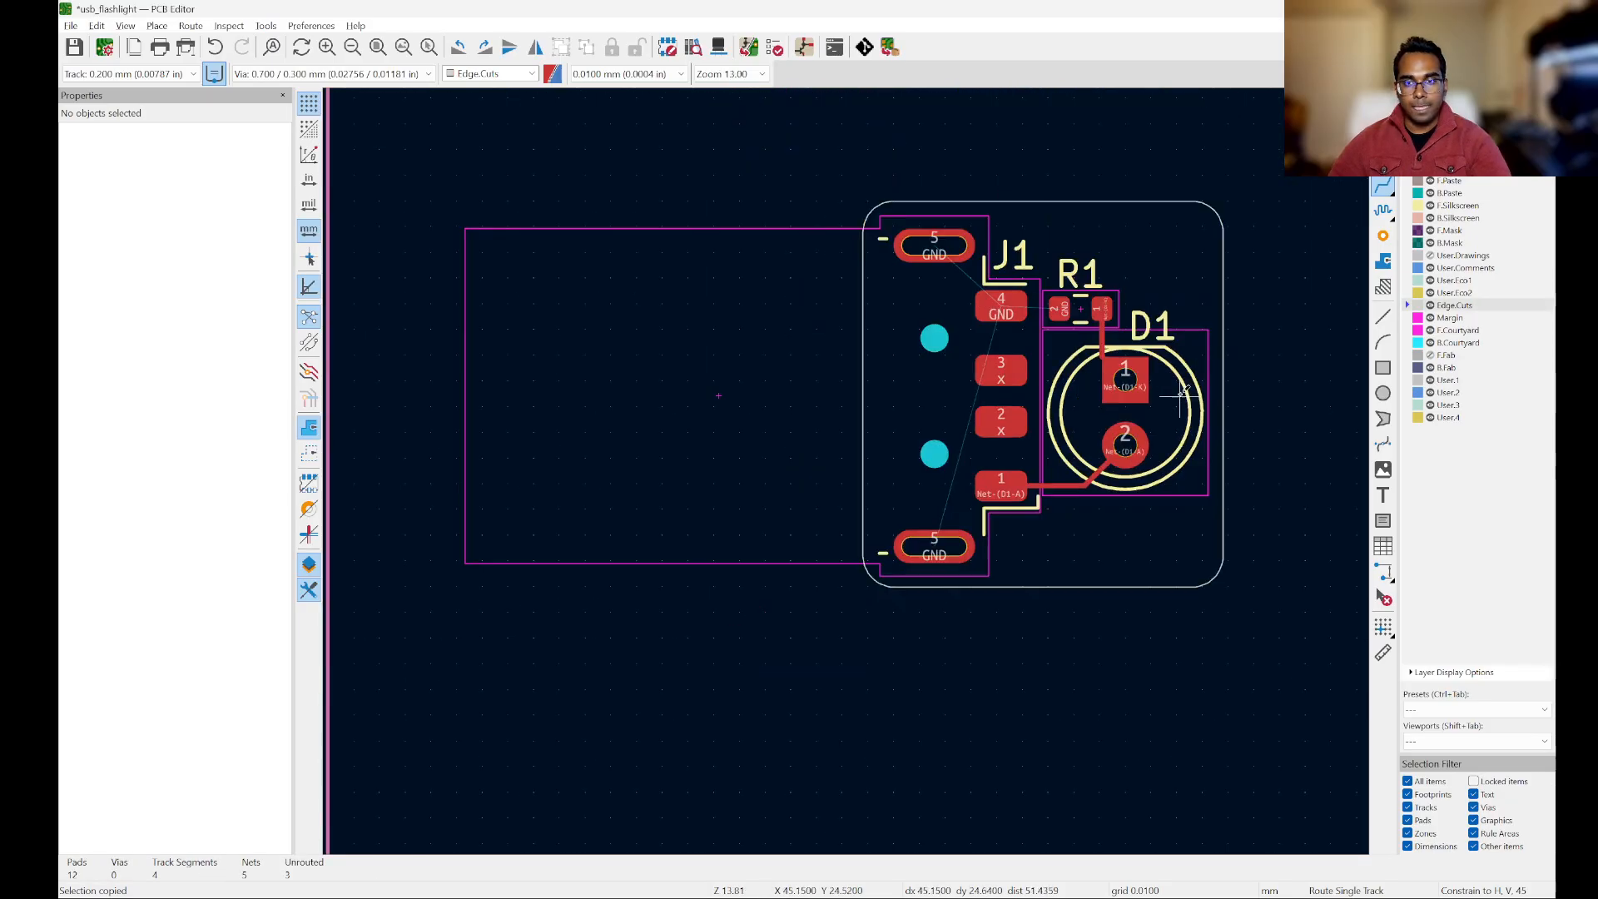
scroll(1178, 370, up, 3)
scroll(1066, 341, up, 2)
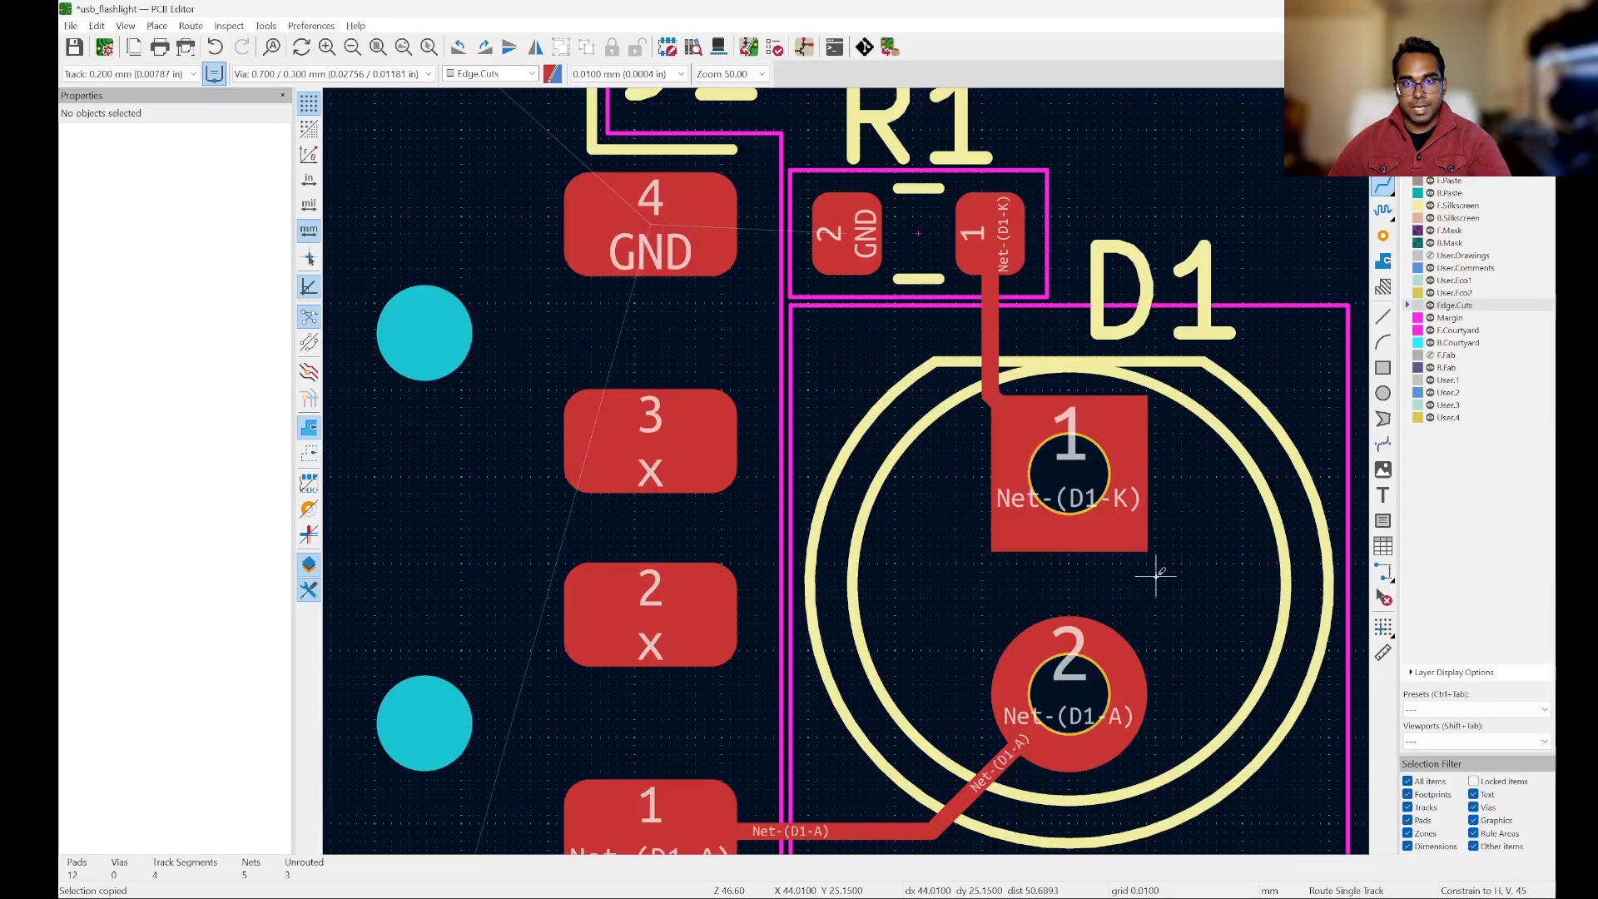
scroll(1148, 574, down, 2)
scroll(1022, 766, up, 2)
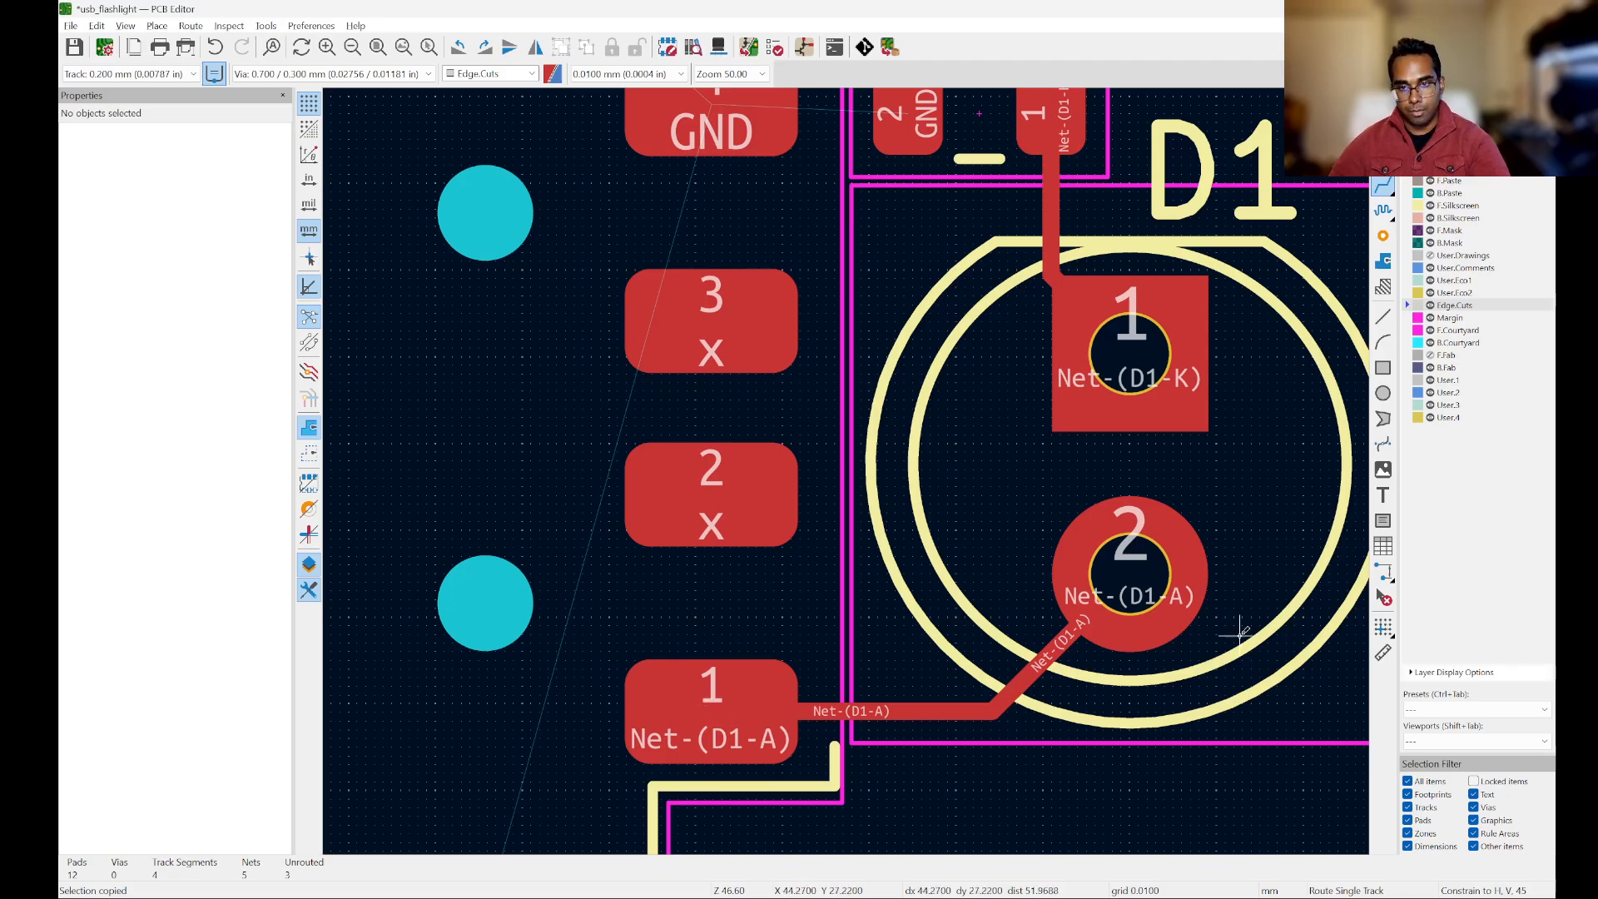
scroll(824, 632, down, 2)
scroll(883, 383, up, 2)
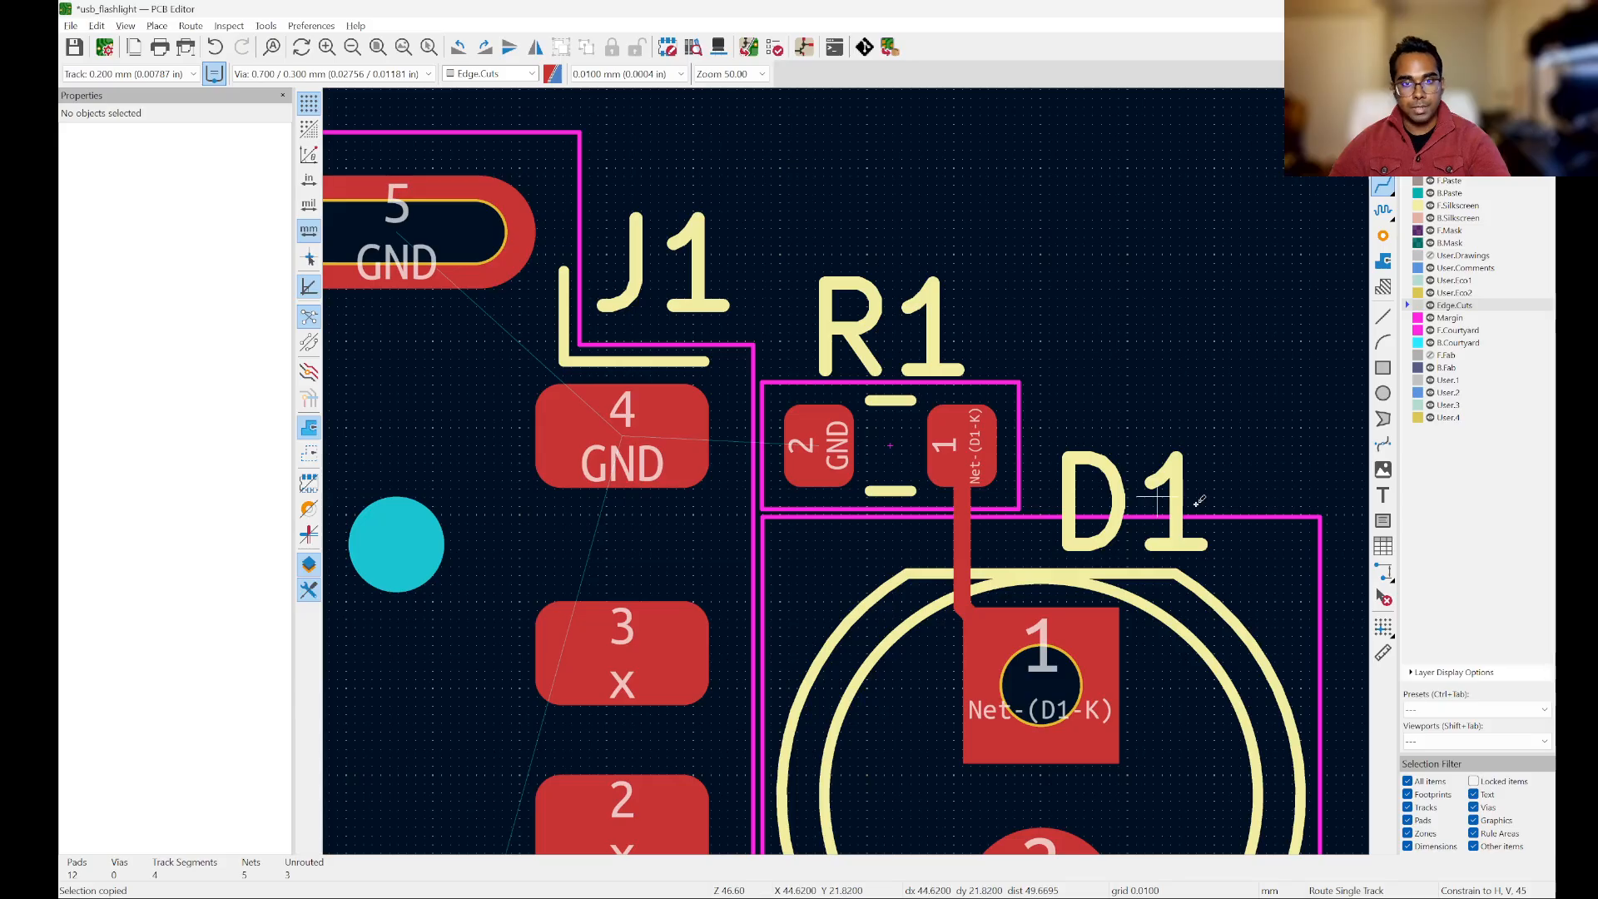
scroll(1003, 429, down, 1)
scroll(1005, 470, up, 3)
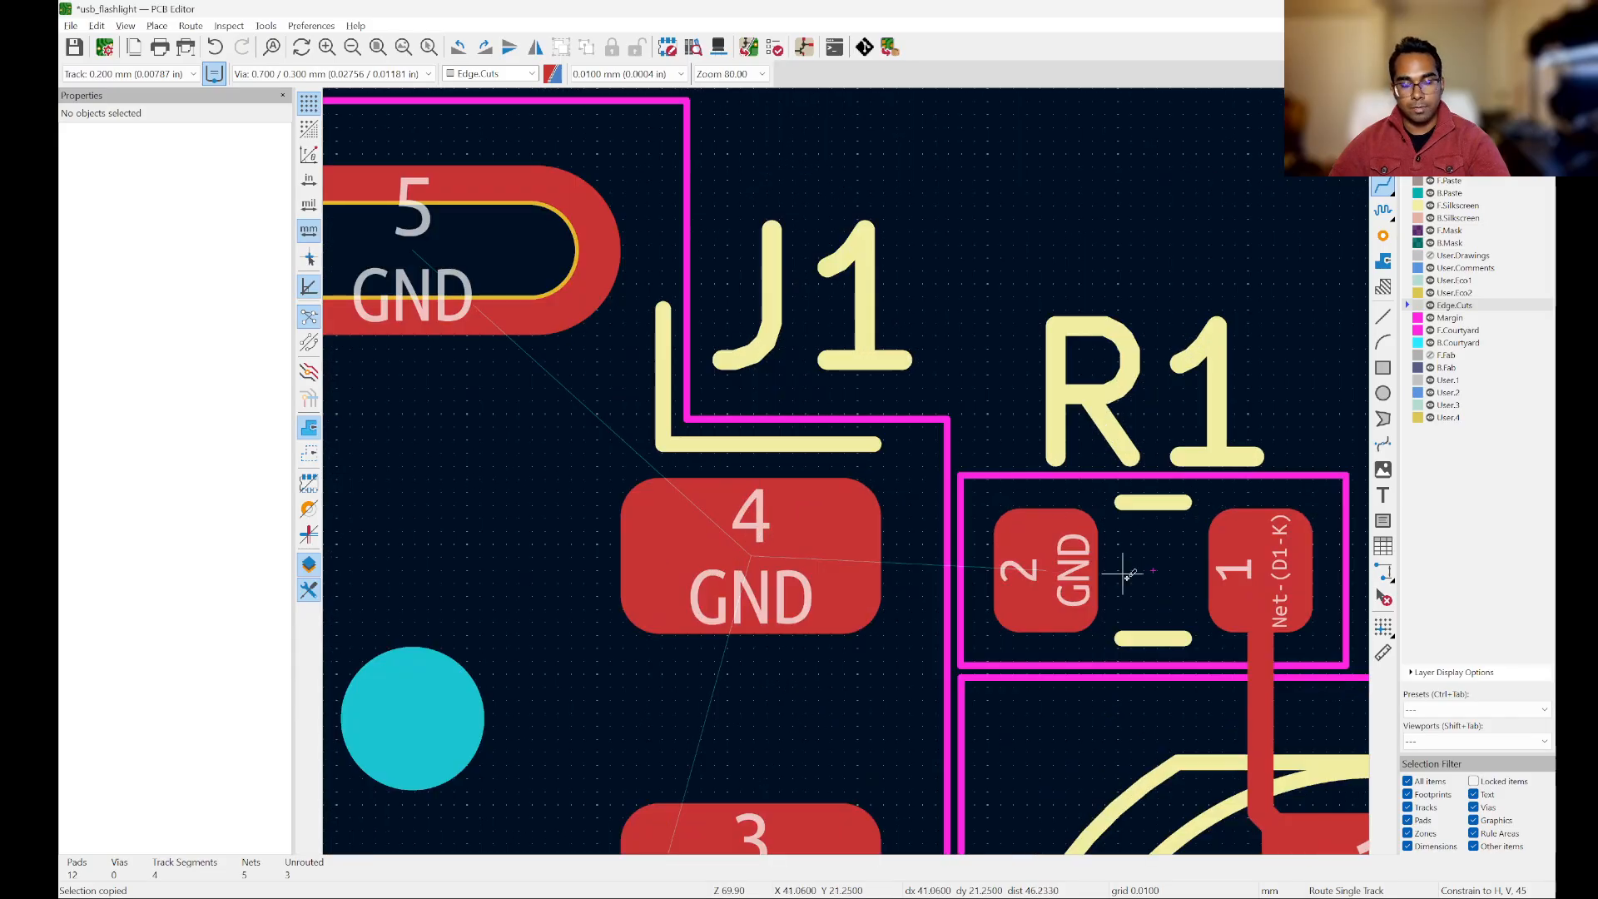
click(1059, 546)
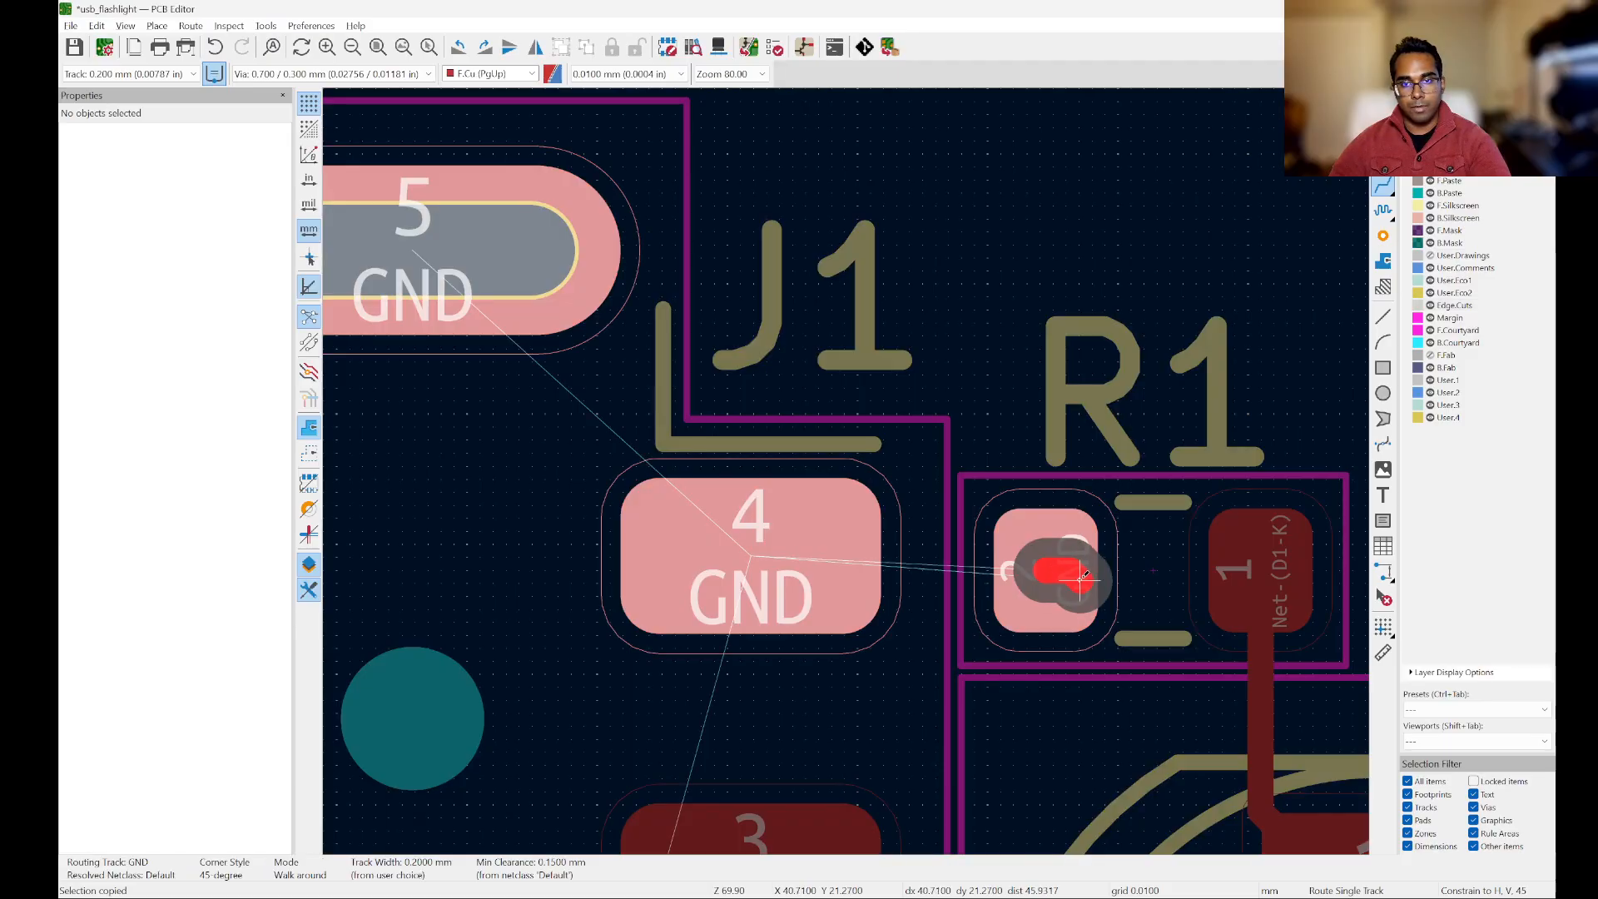
click(753, 549)
Step: Route 0.2 mm GND tracks on F.Cu connecting both of J1's slotted pads 5 to J1 pad 4
scroll(982, 366, down, 6)
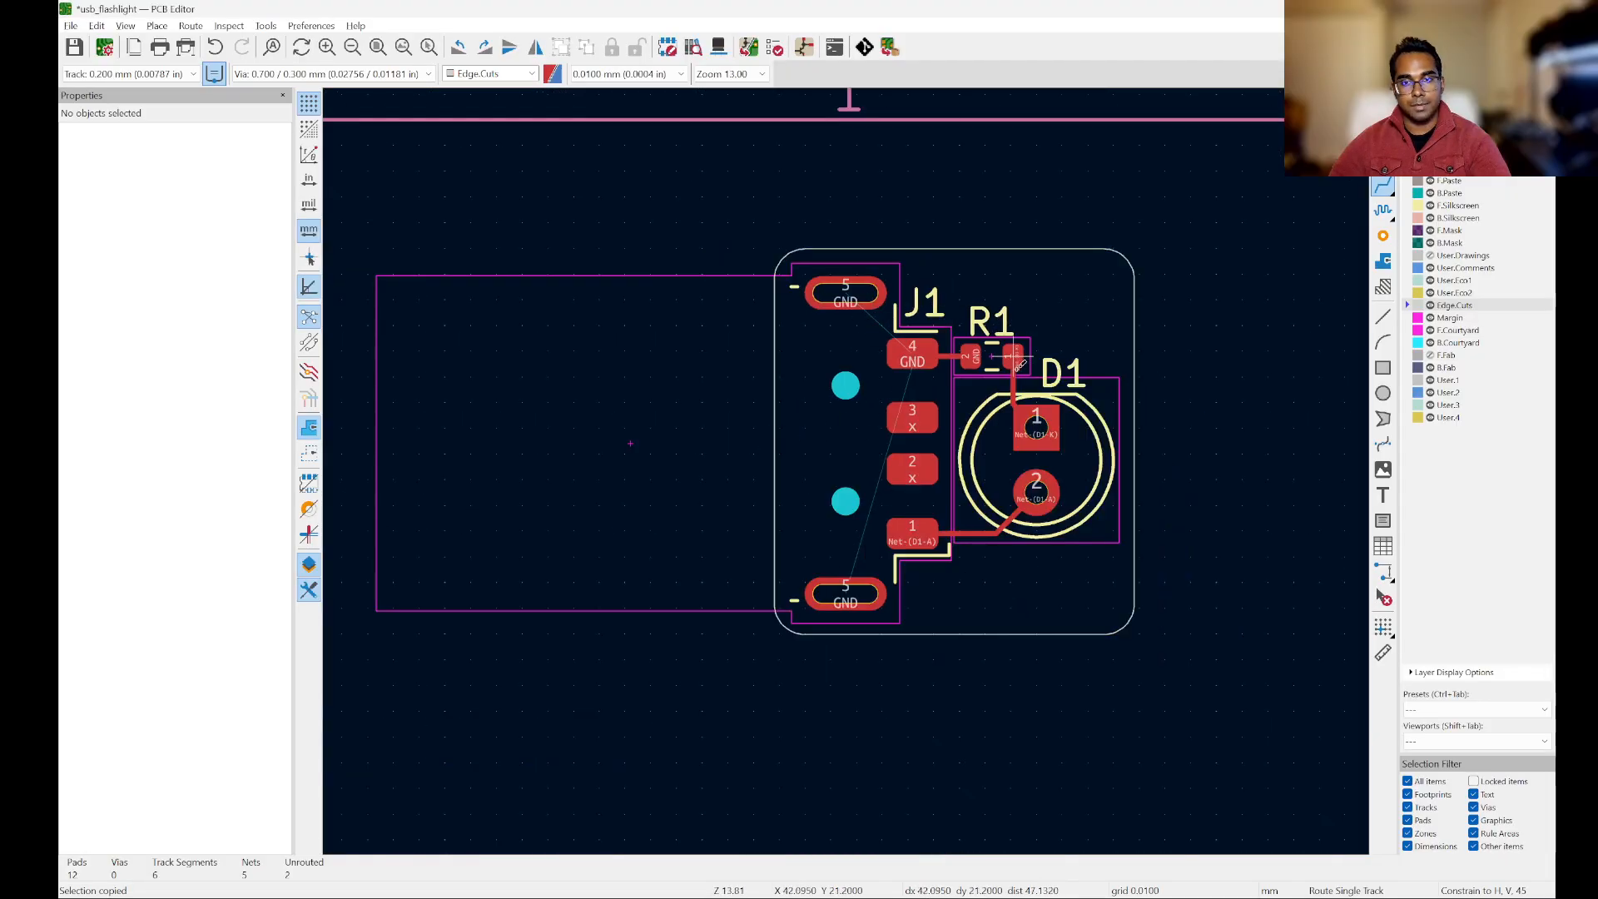
scroll(991, 368, up, 2)
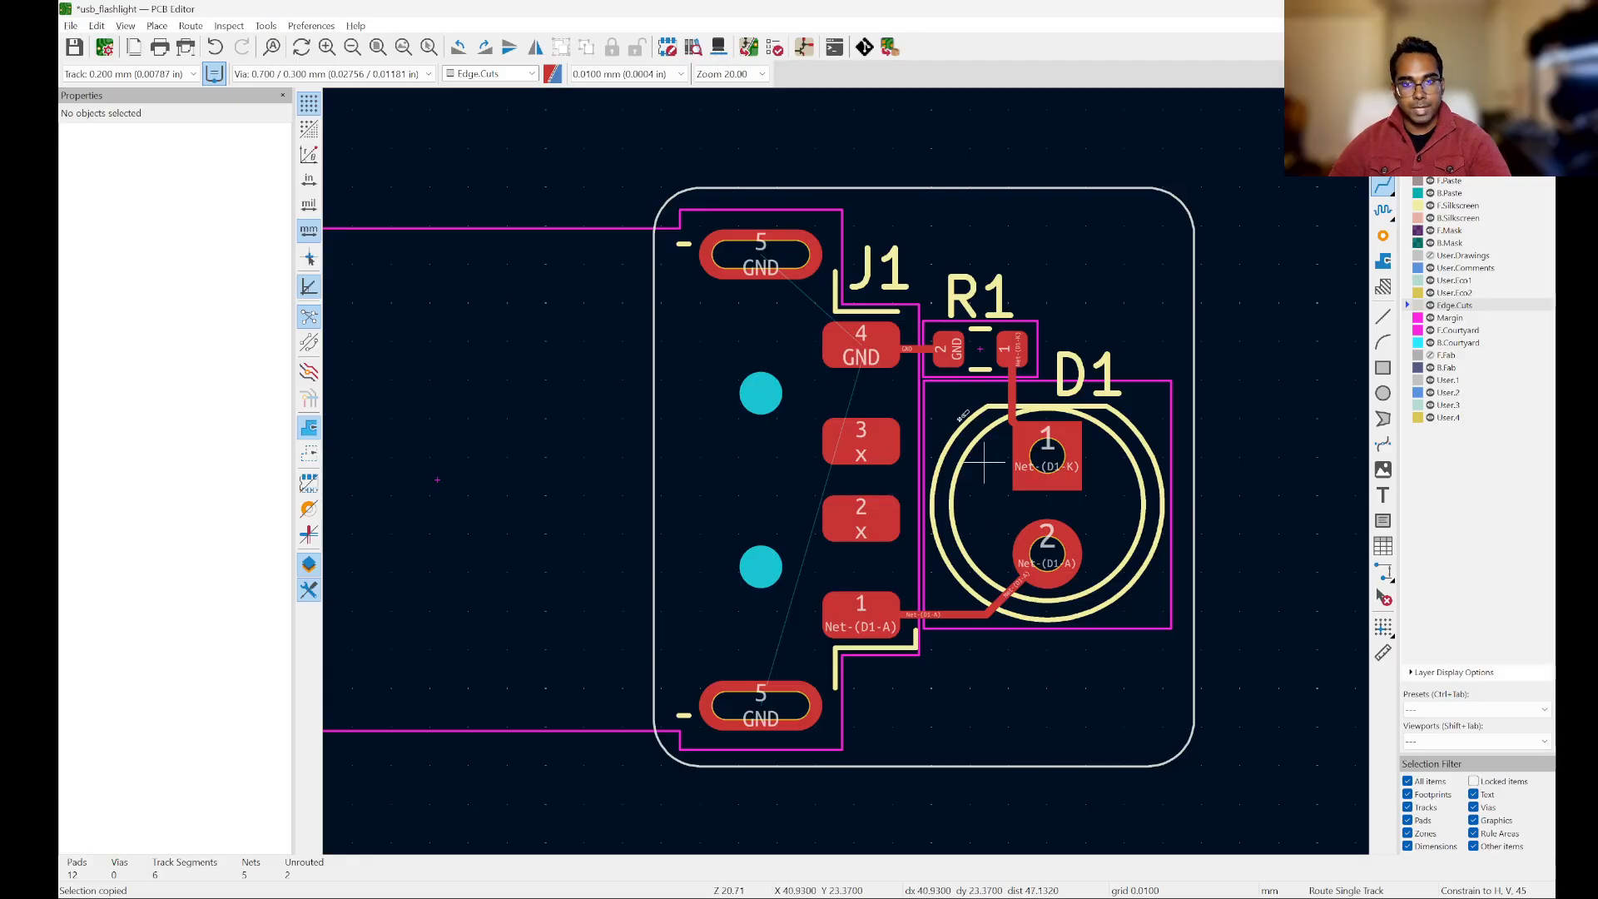
scroll(949, 374, up, 3)
scroll(1017, 398, down, 3)
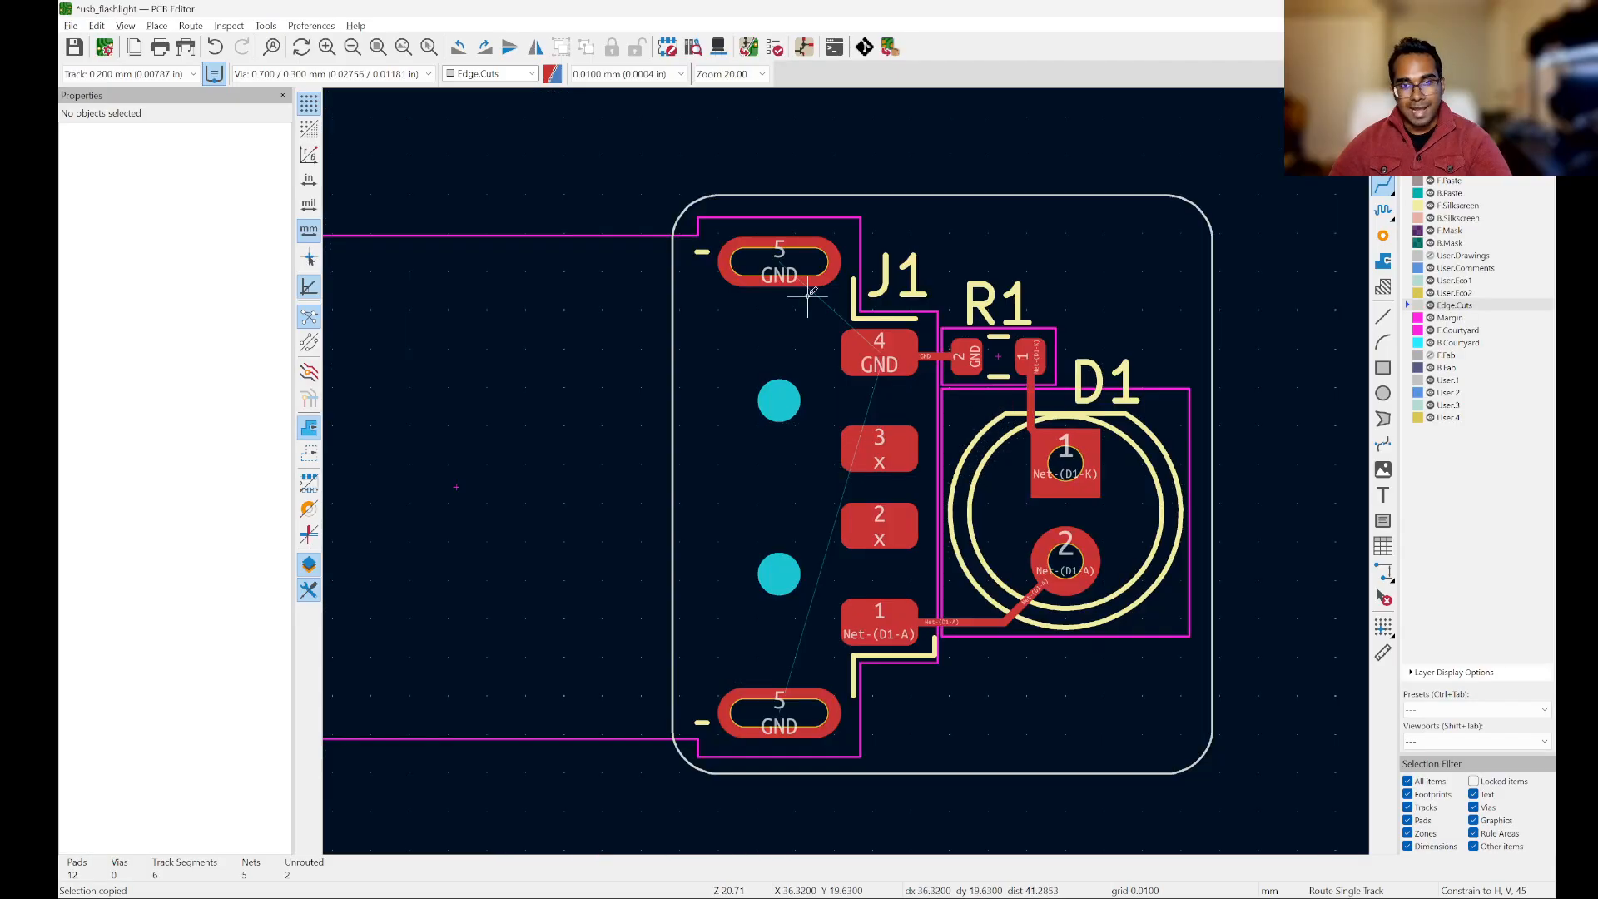
click(779, 263)
click(906, 349)
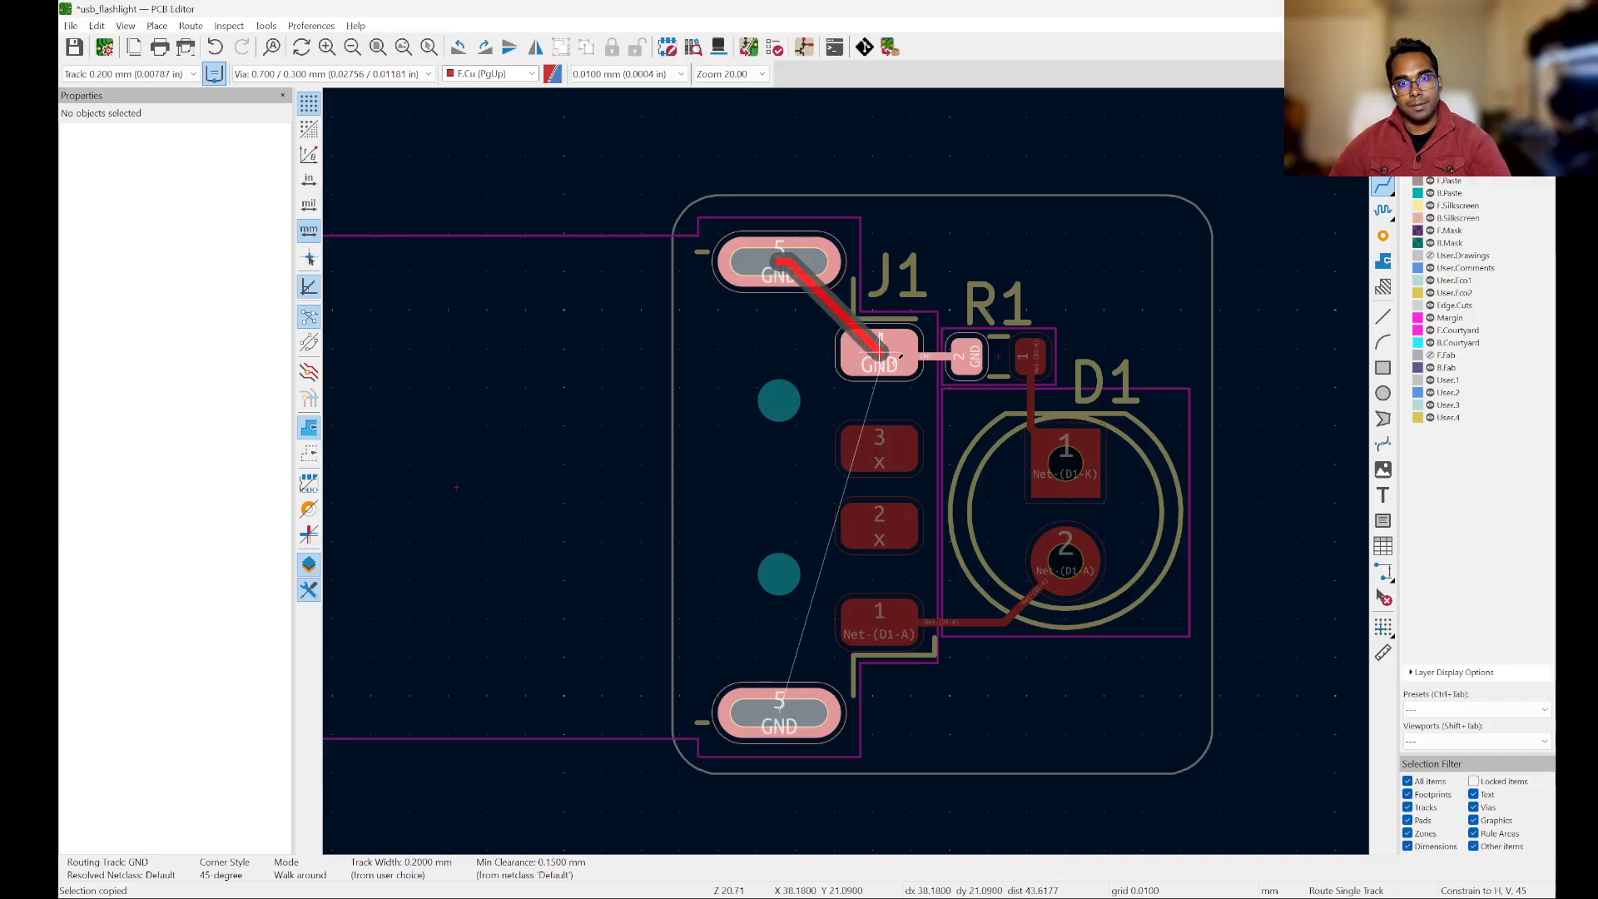
click(791, 714)
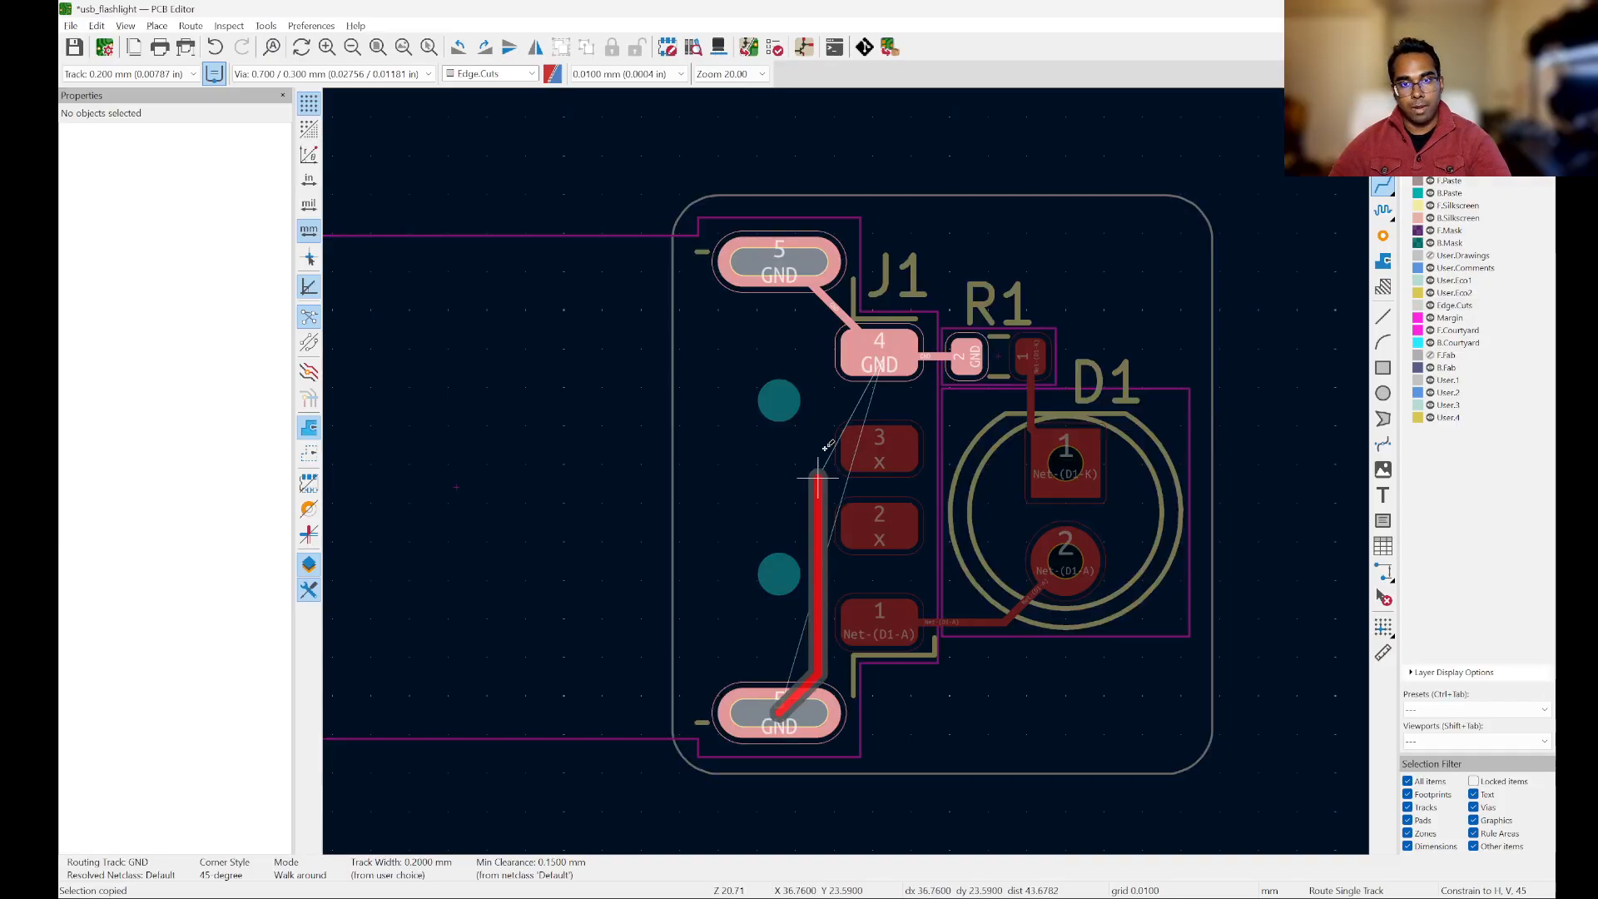
click(876, 366)
Step: Undo the two GND tracks between J1's slotted pads 5 and pad 4
scroll(953, 381, up, 3)
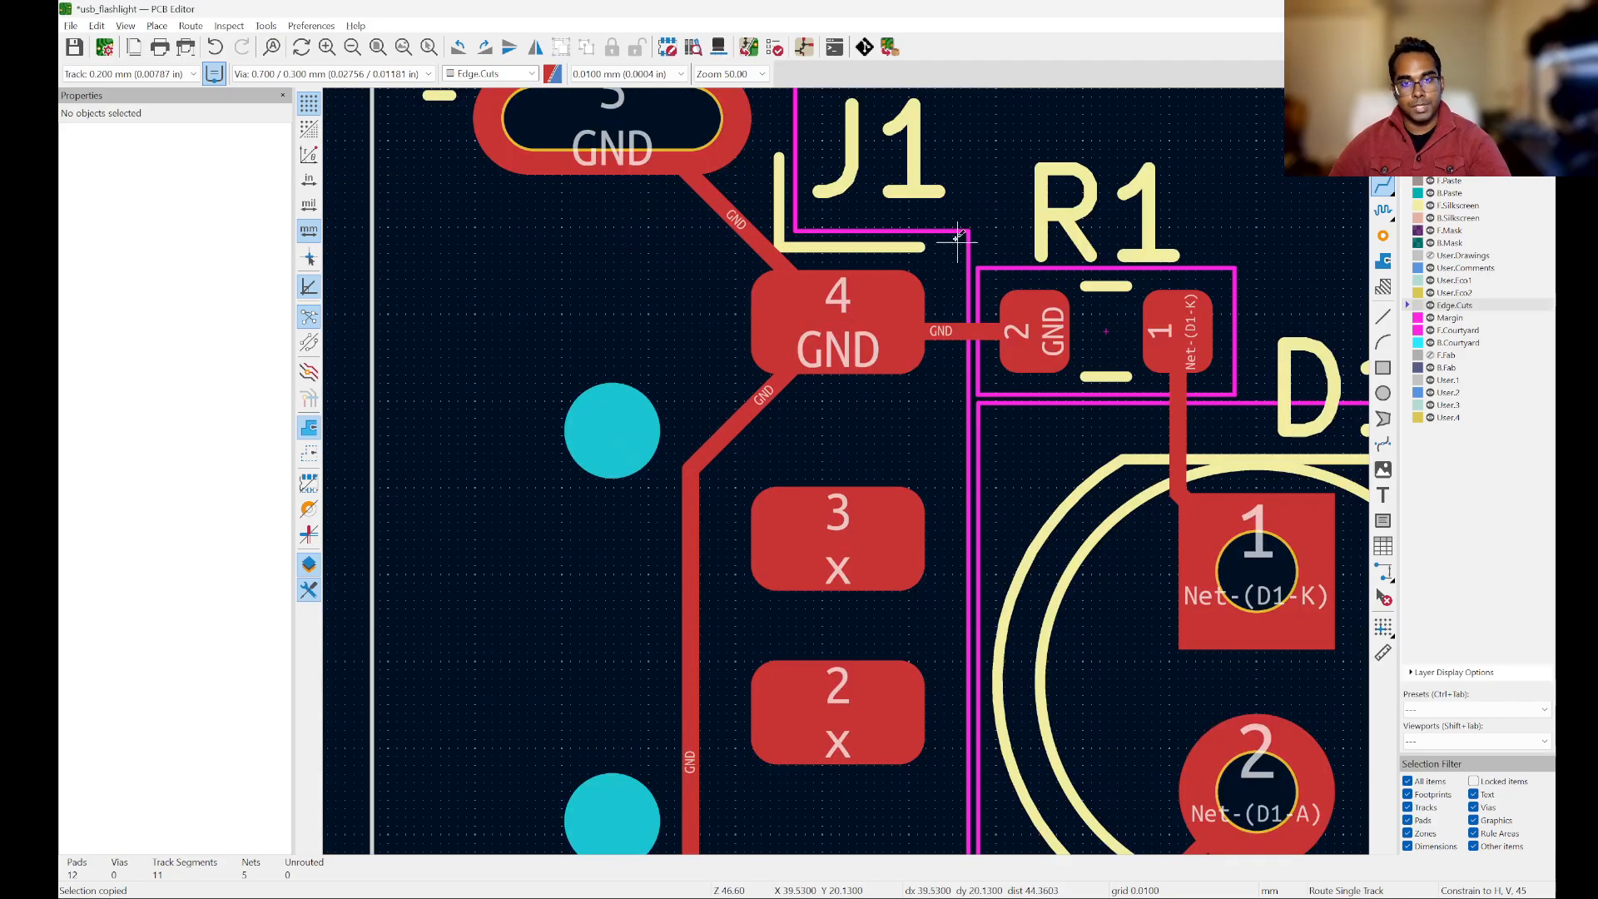
scroll(934, 297, down, 3)
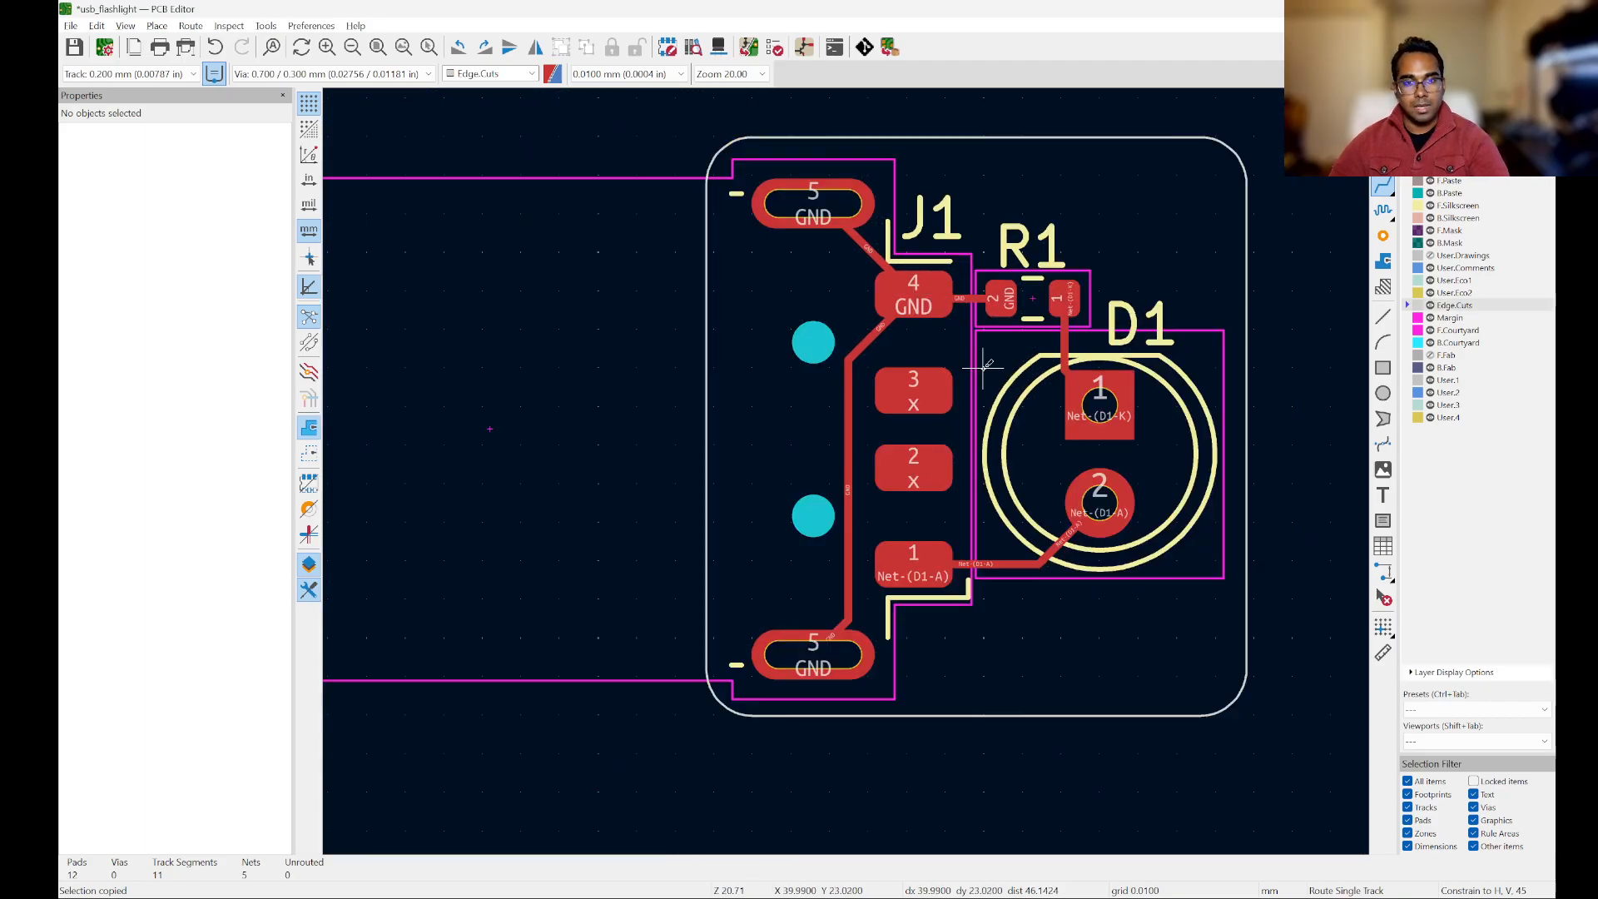
scroll(983, 365, up, 2)
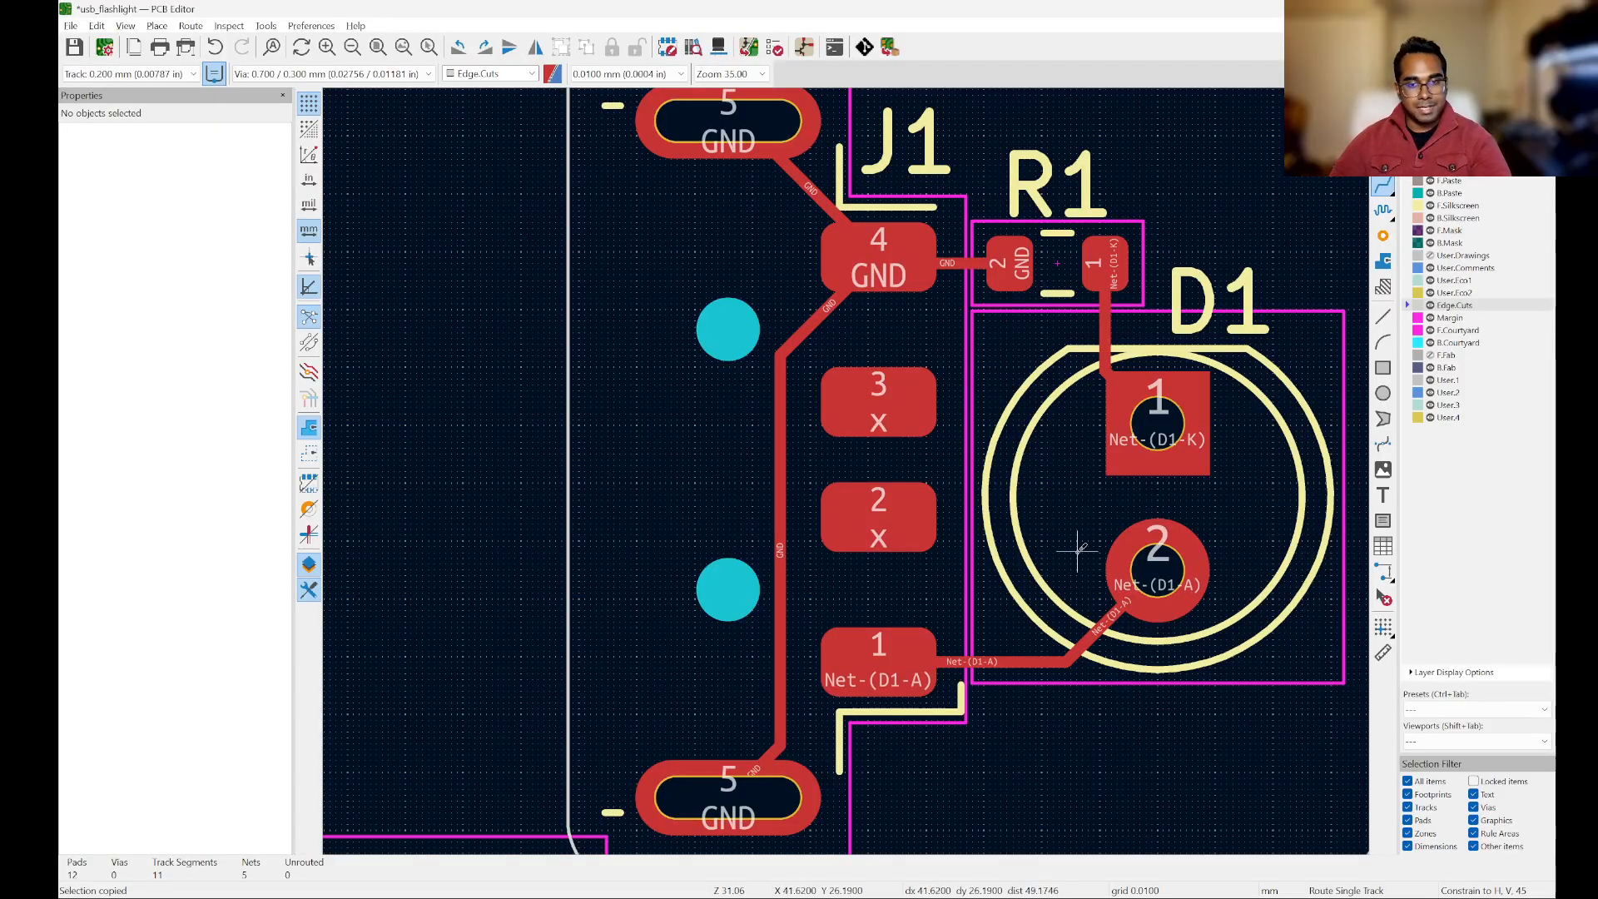
scroll(874, 516, down, 2)
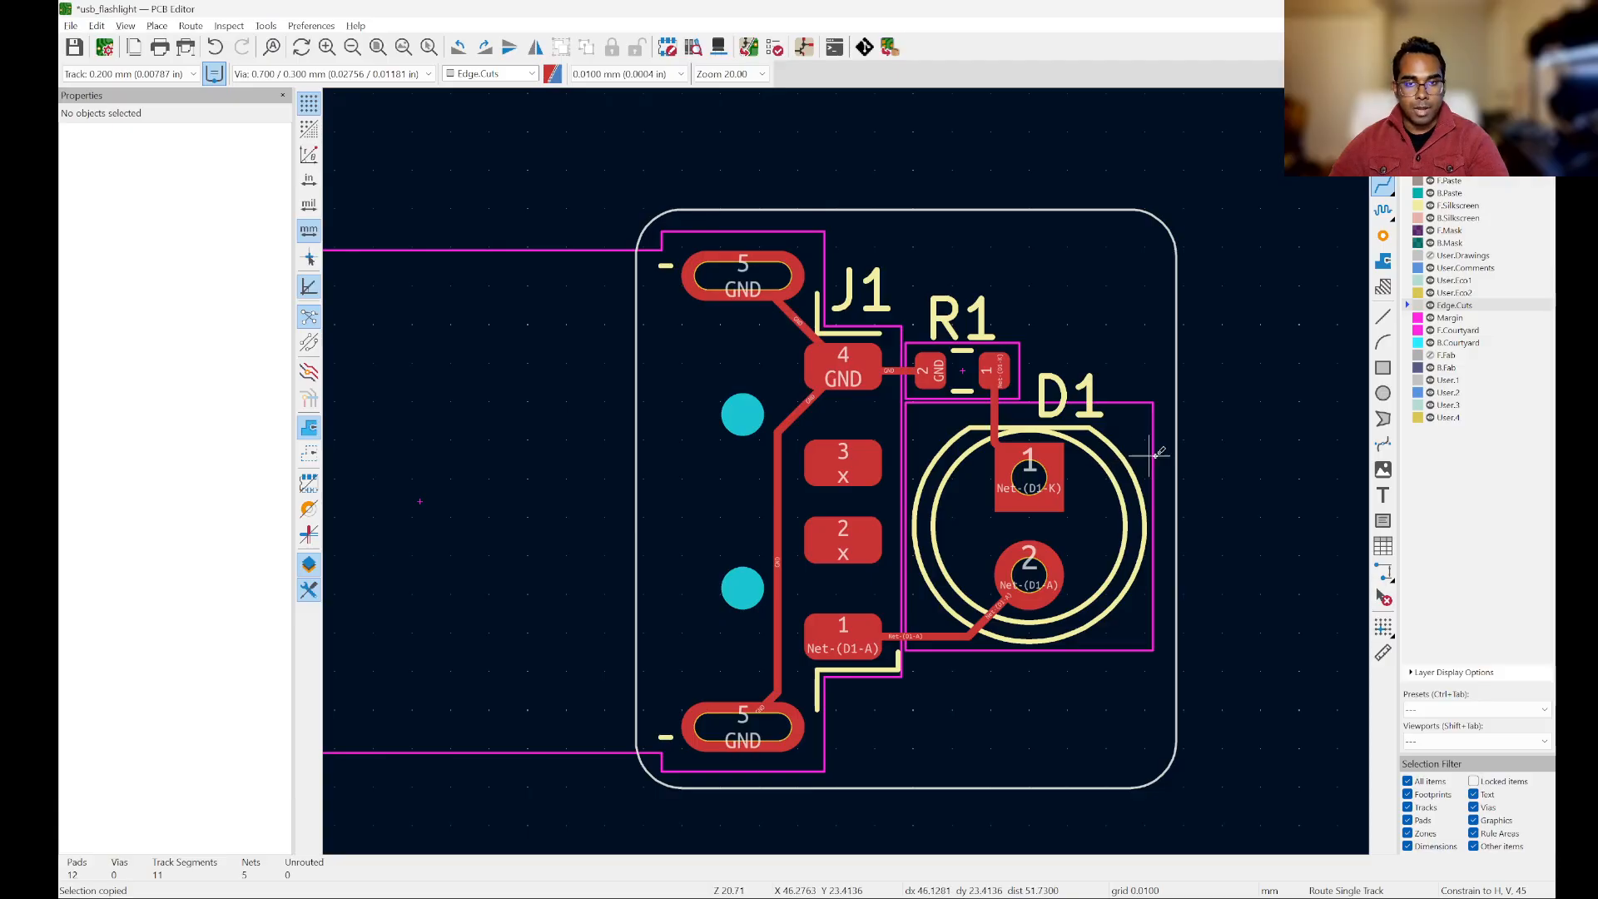
key(ctrl+z)
key(ctrl+z)
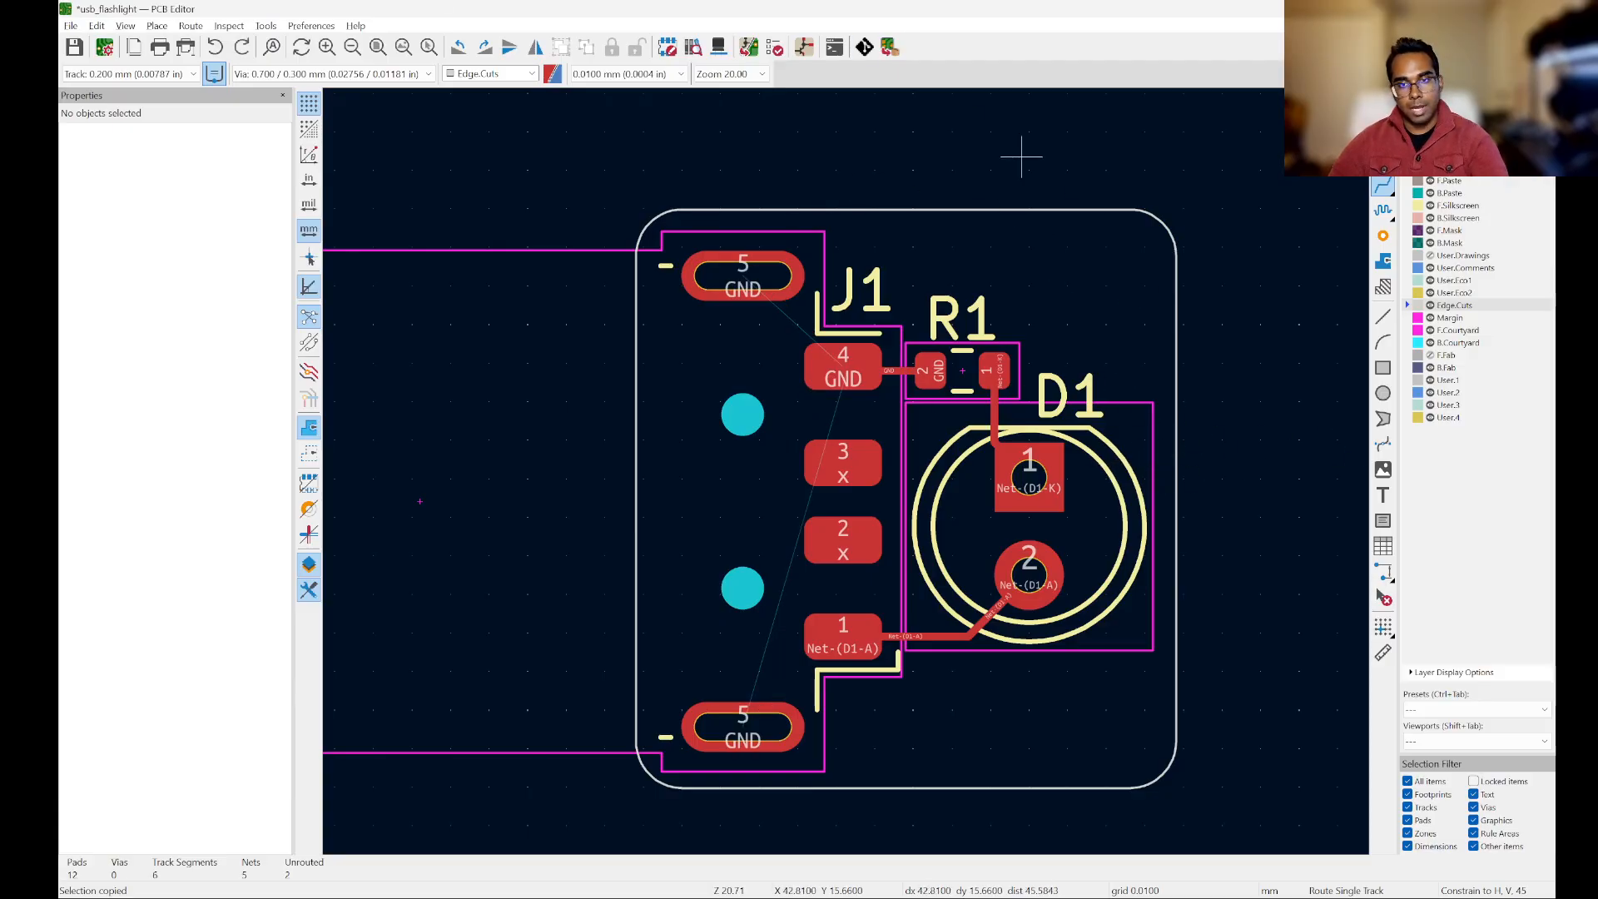
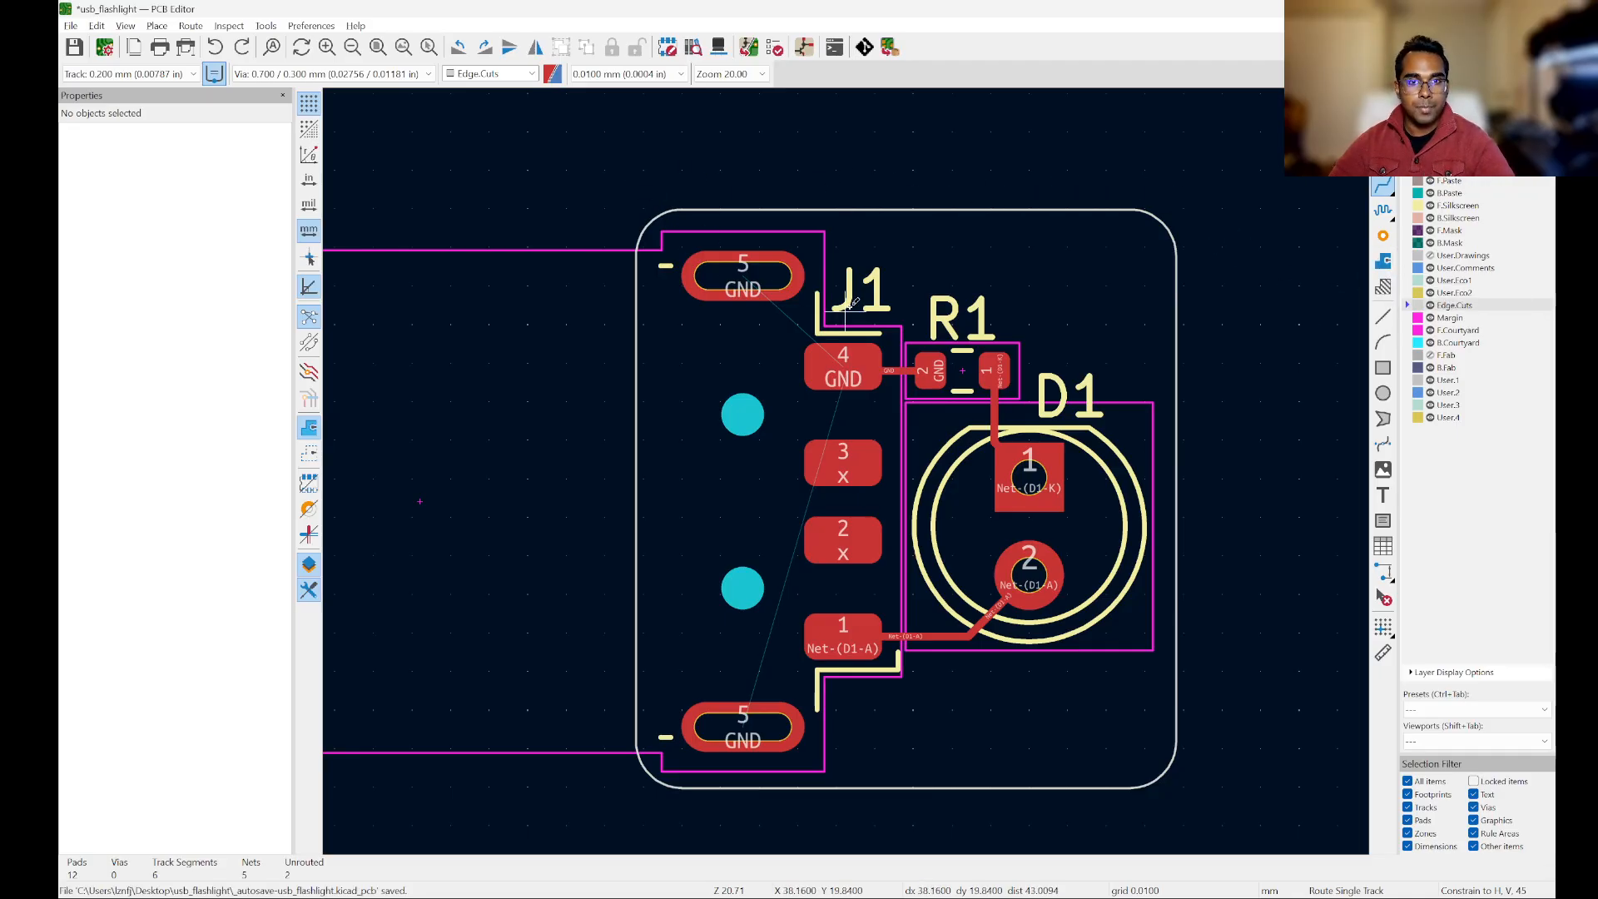
Step: Switch the active layer from Edge.Cuts to F.Cu for drawing copper
scroll(1200, 301, up, 4)
scroll(1095, 346, down, 3)
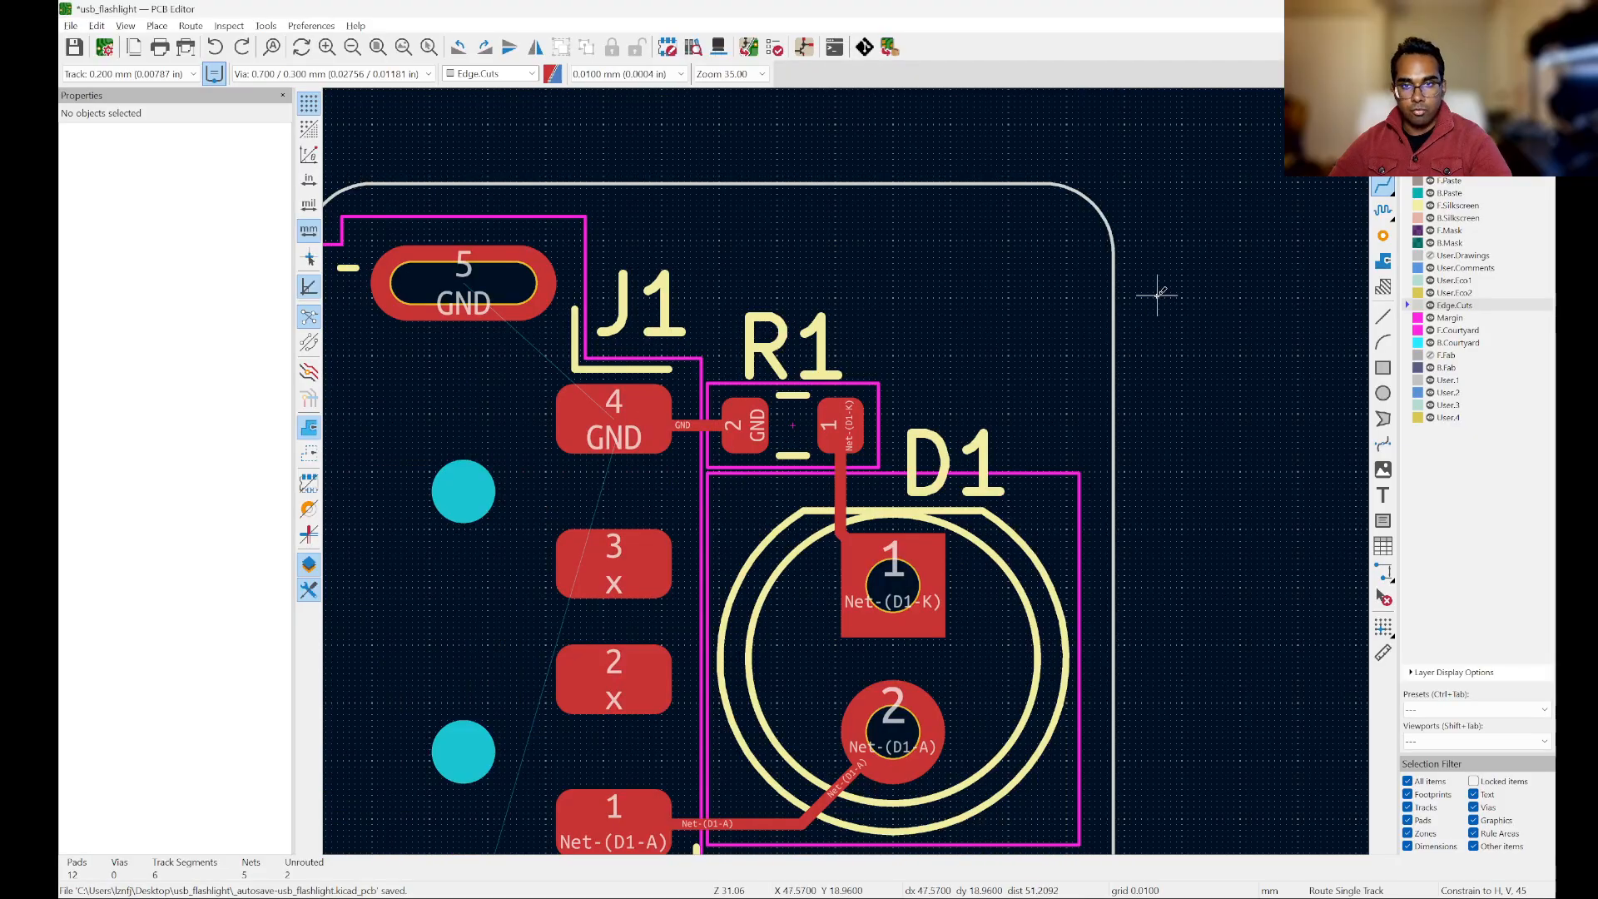
scroll(1149, 289, up, 8)
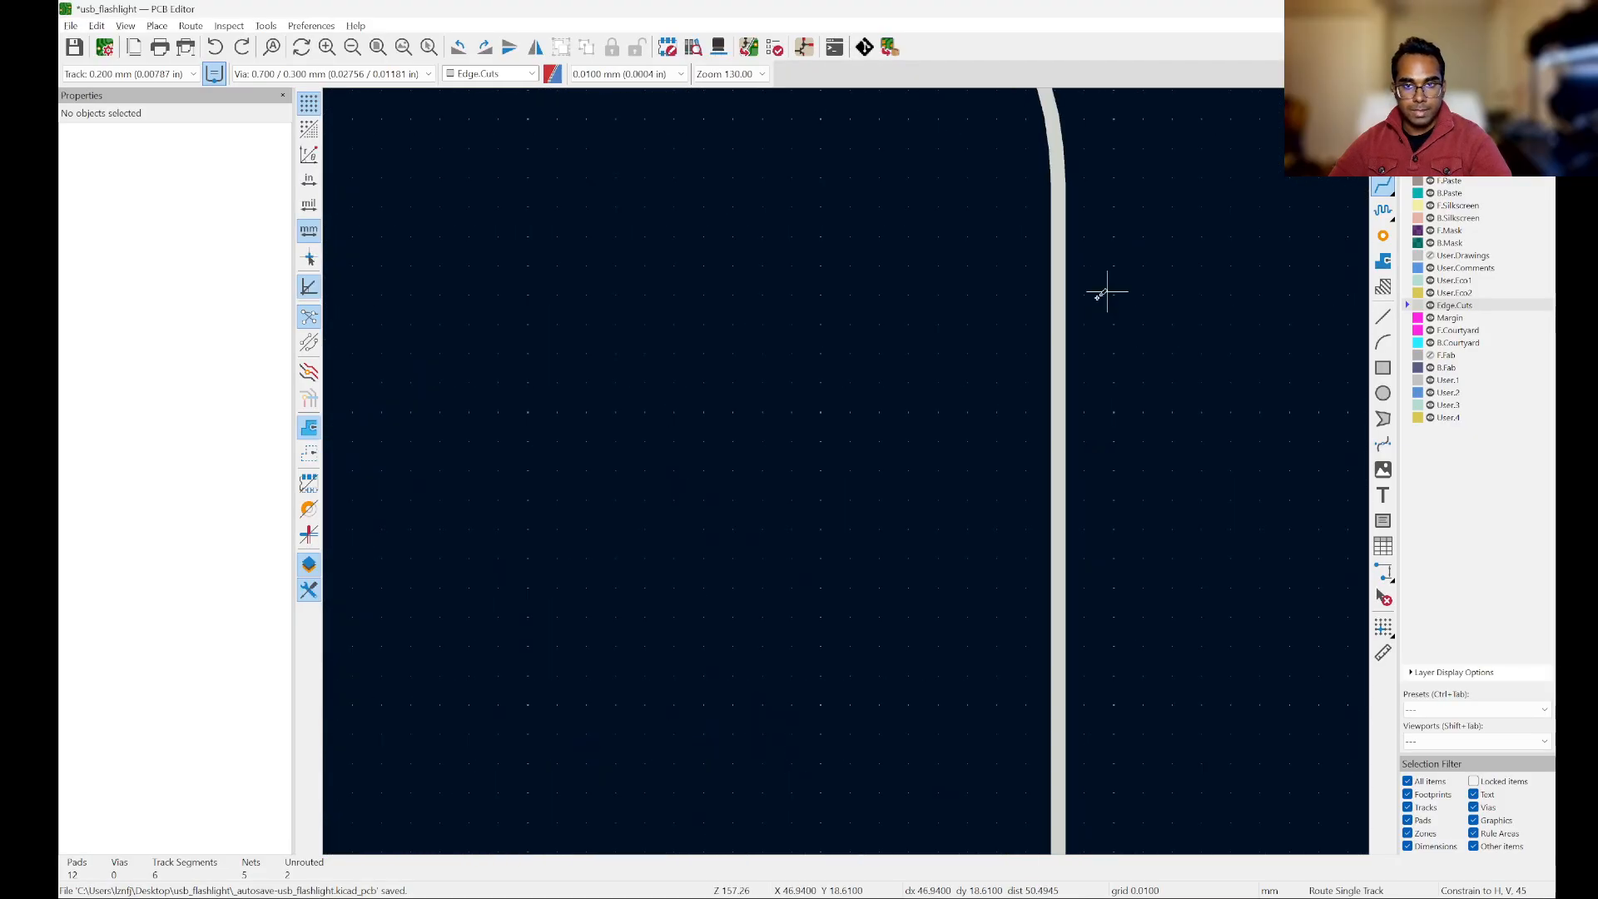
click(824, 411)
scroll(1199, 310, down, 5)
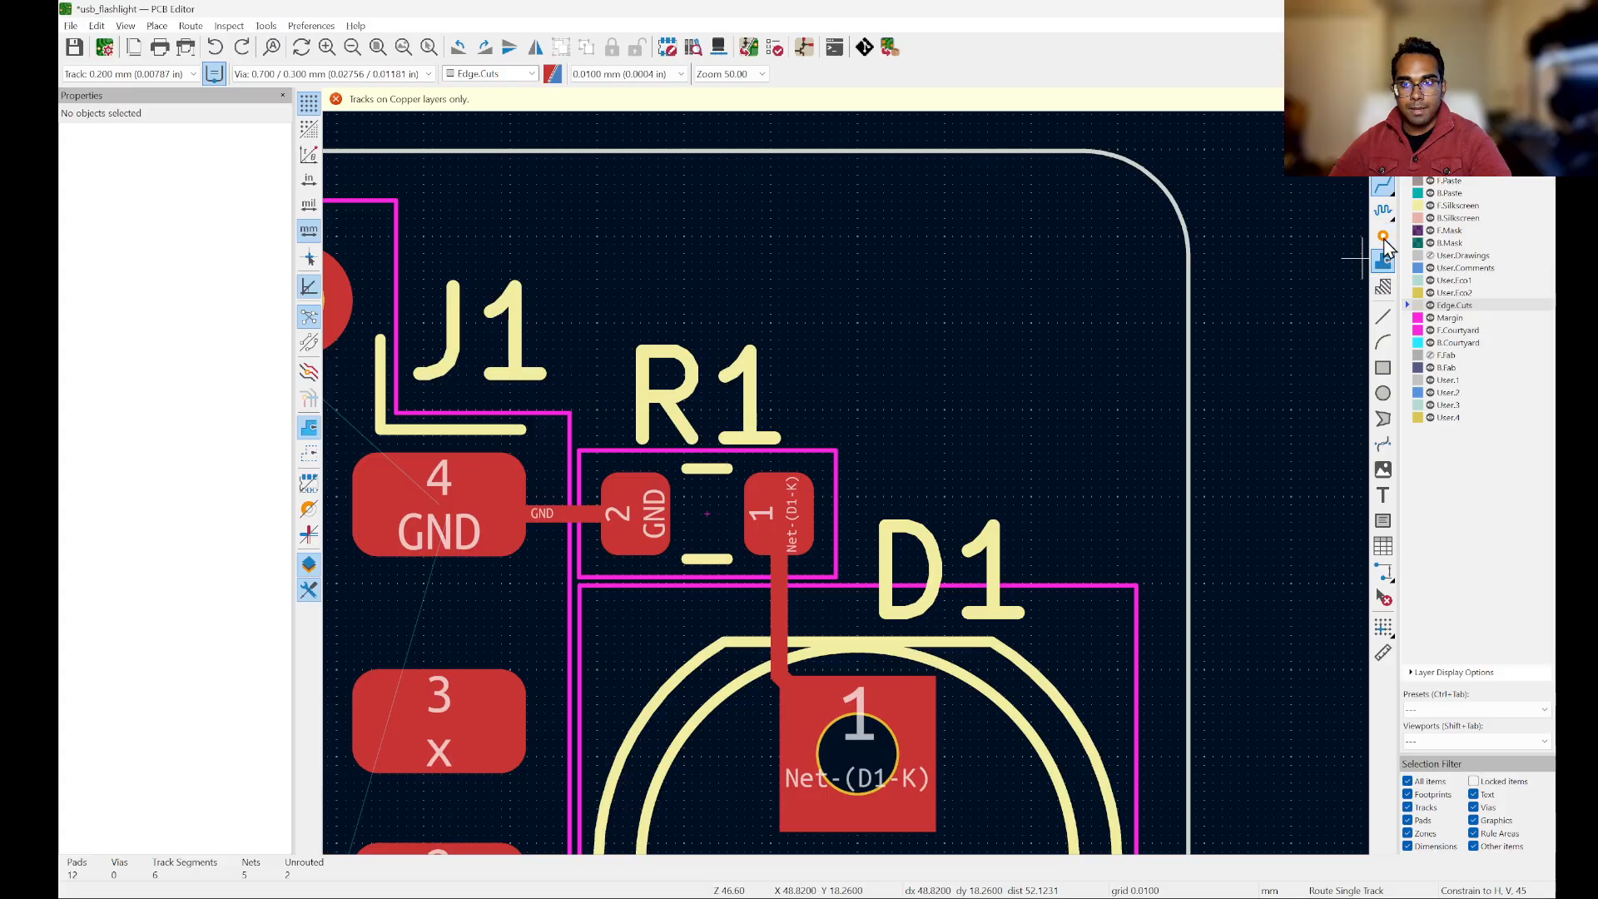
key(Page_Up)
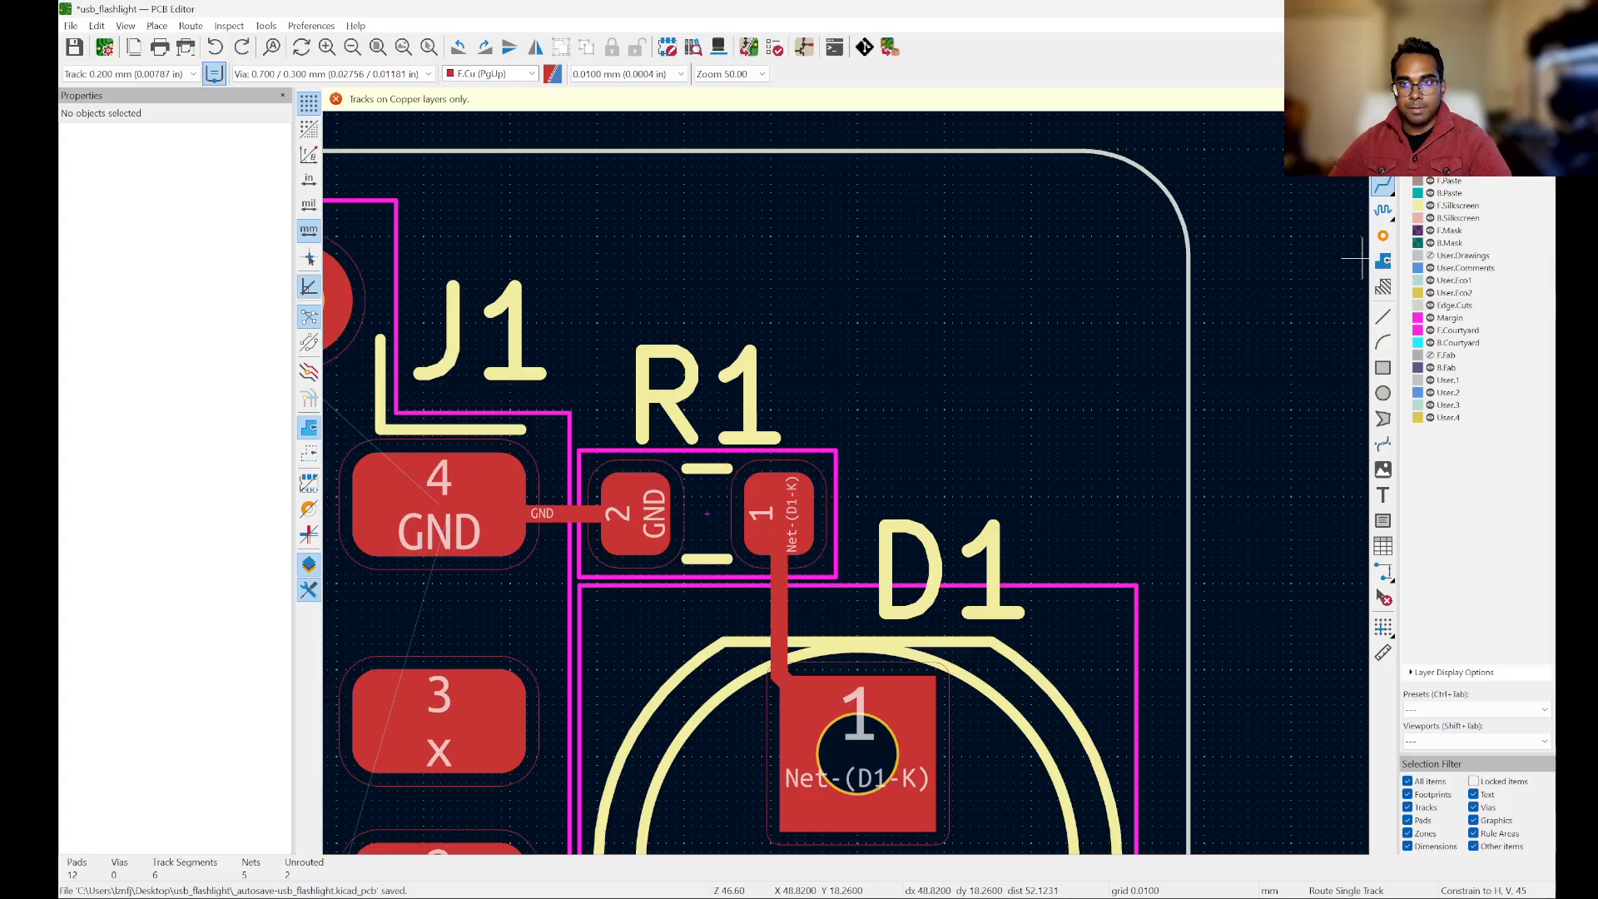
scroll(1345, 250, down, 2)
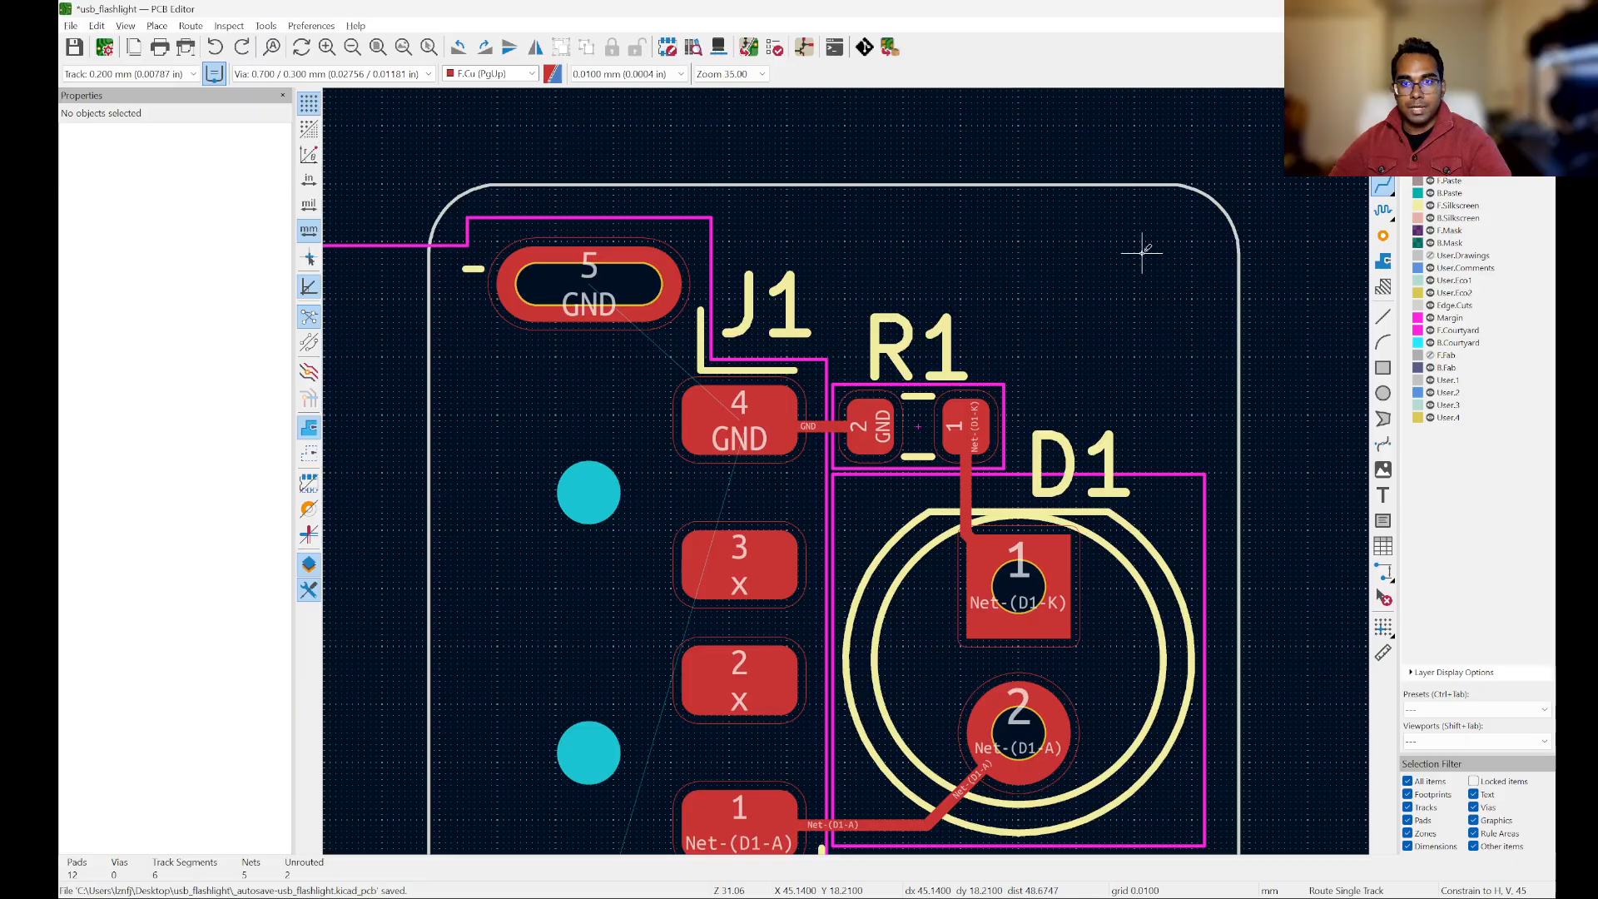
scroll(1141, 250, up, 6)
click(1120, 187)
scroll(1096, 307, down, 2)
scroll(1122, 315, up, 4)
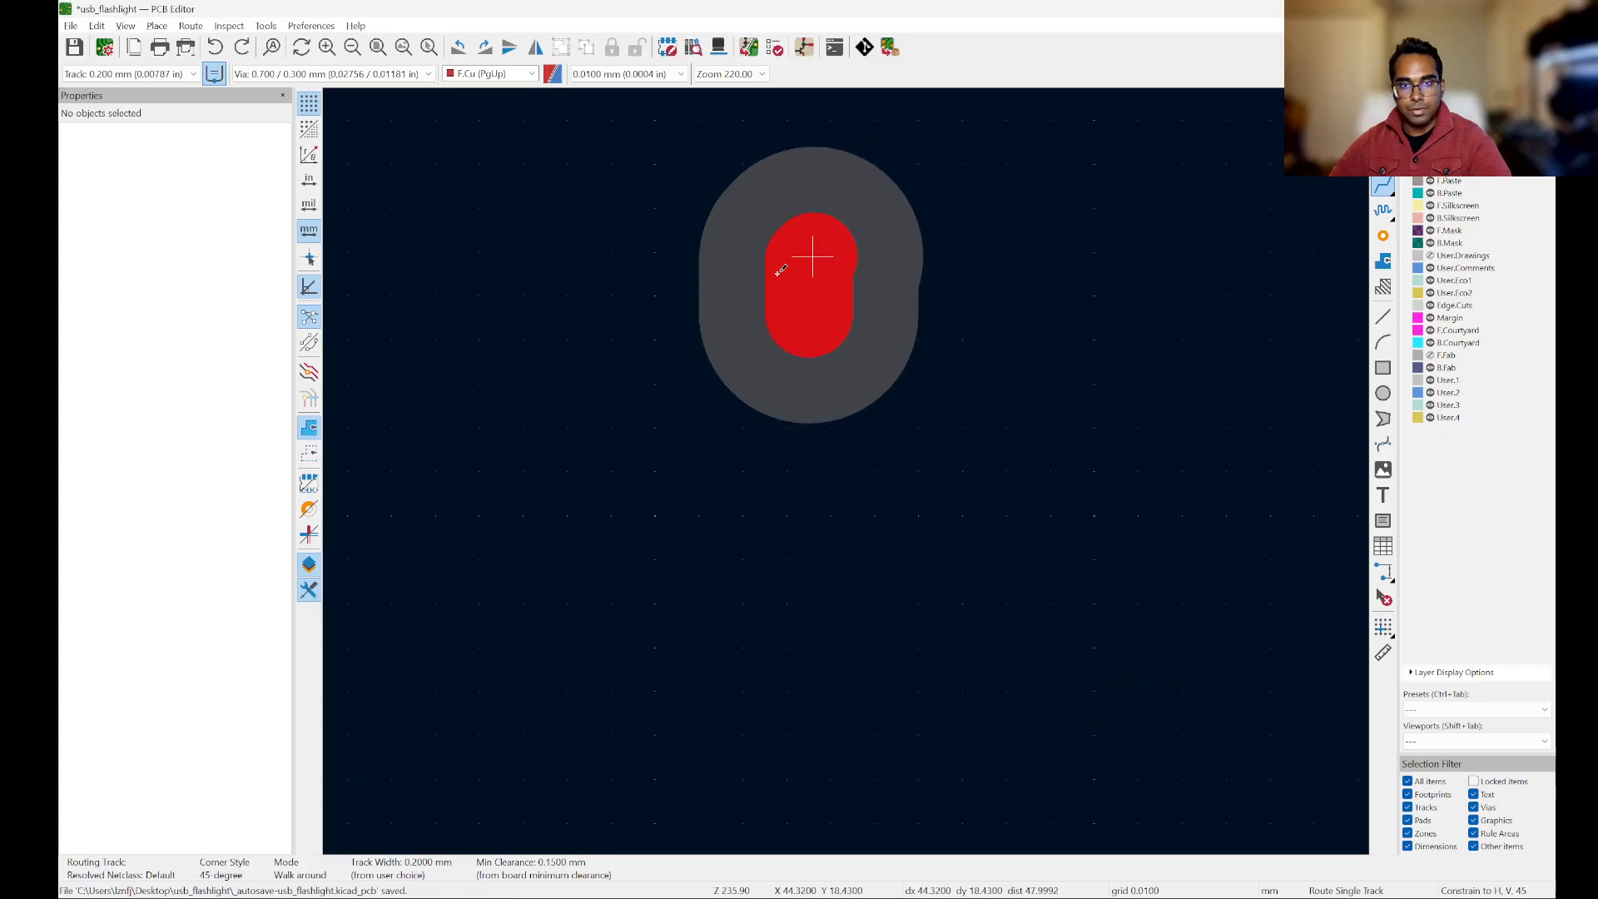
scroll(1040, 404, down, 5)
key(Escape)
key(Escape)
scroll(996, 441, down, 4)
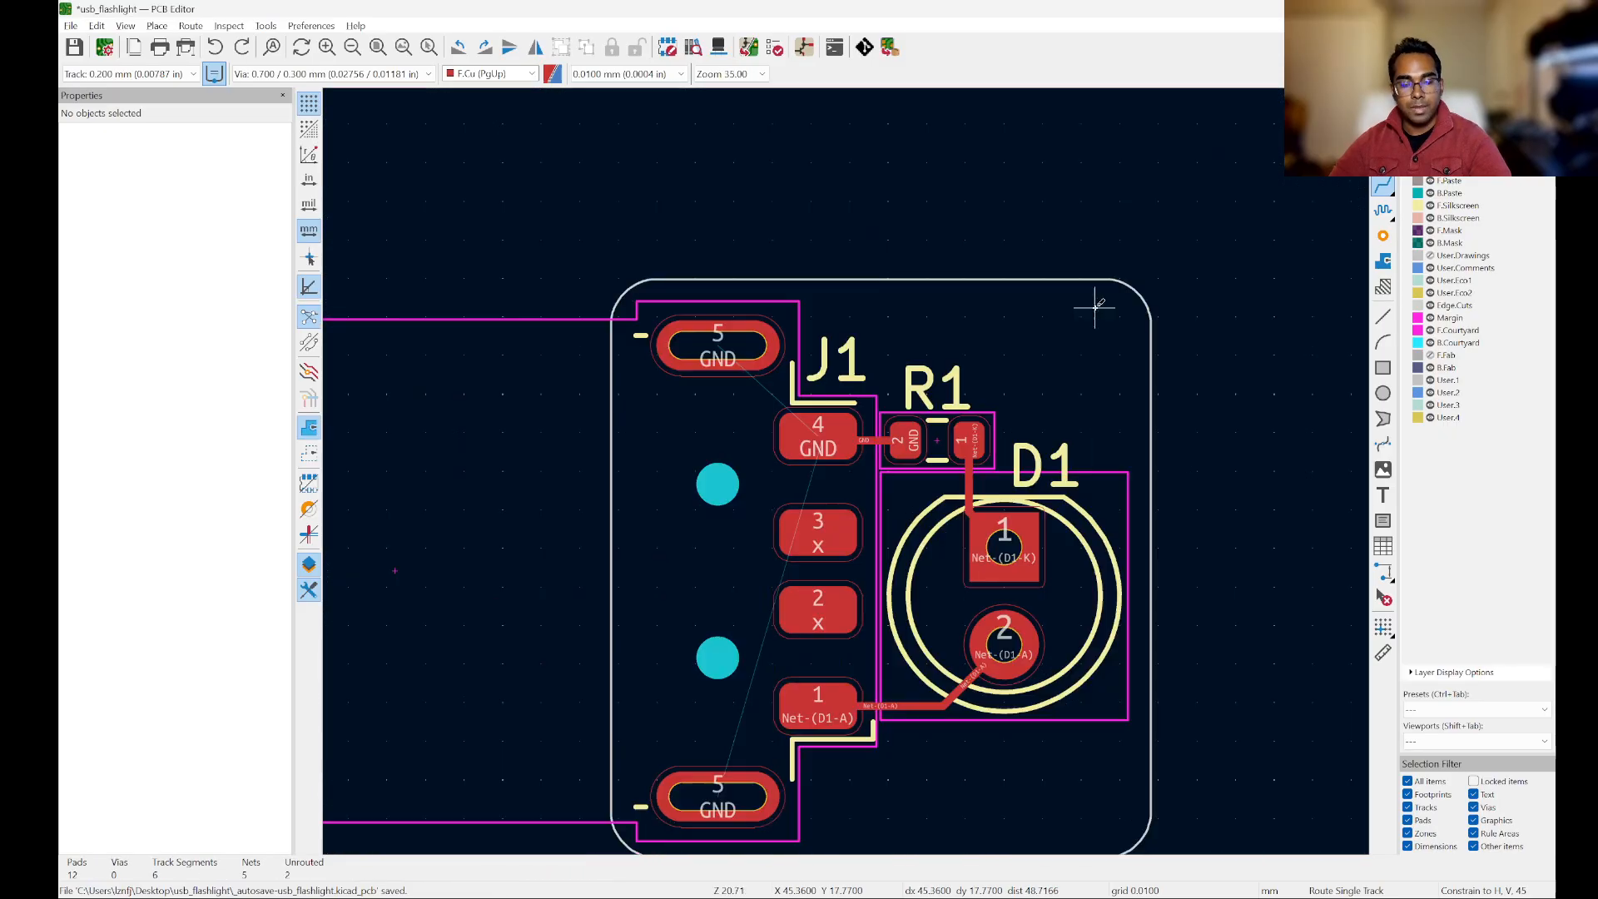
Step: Set the board grid to 1.0000 mm
scroll(1135, 391, up, 3)
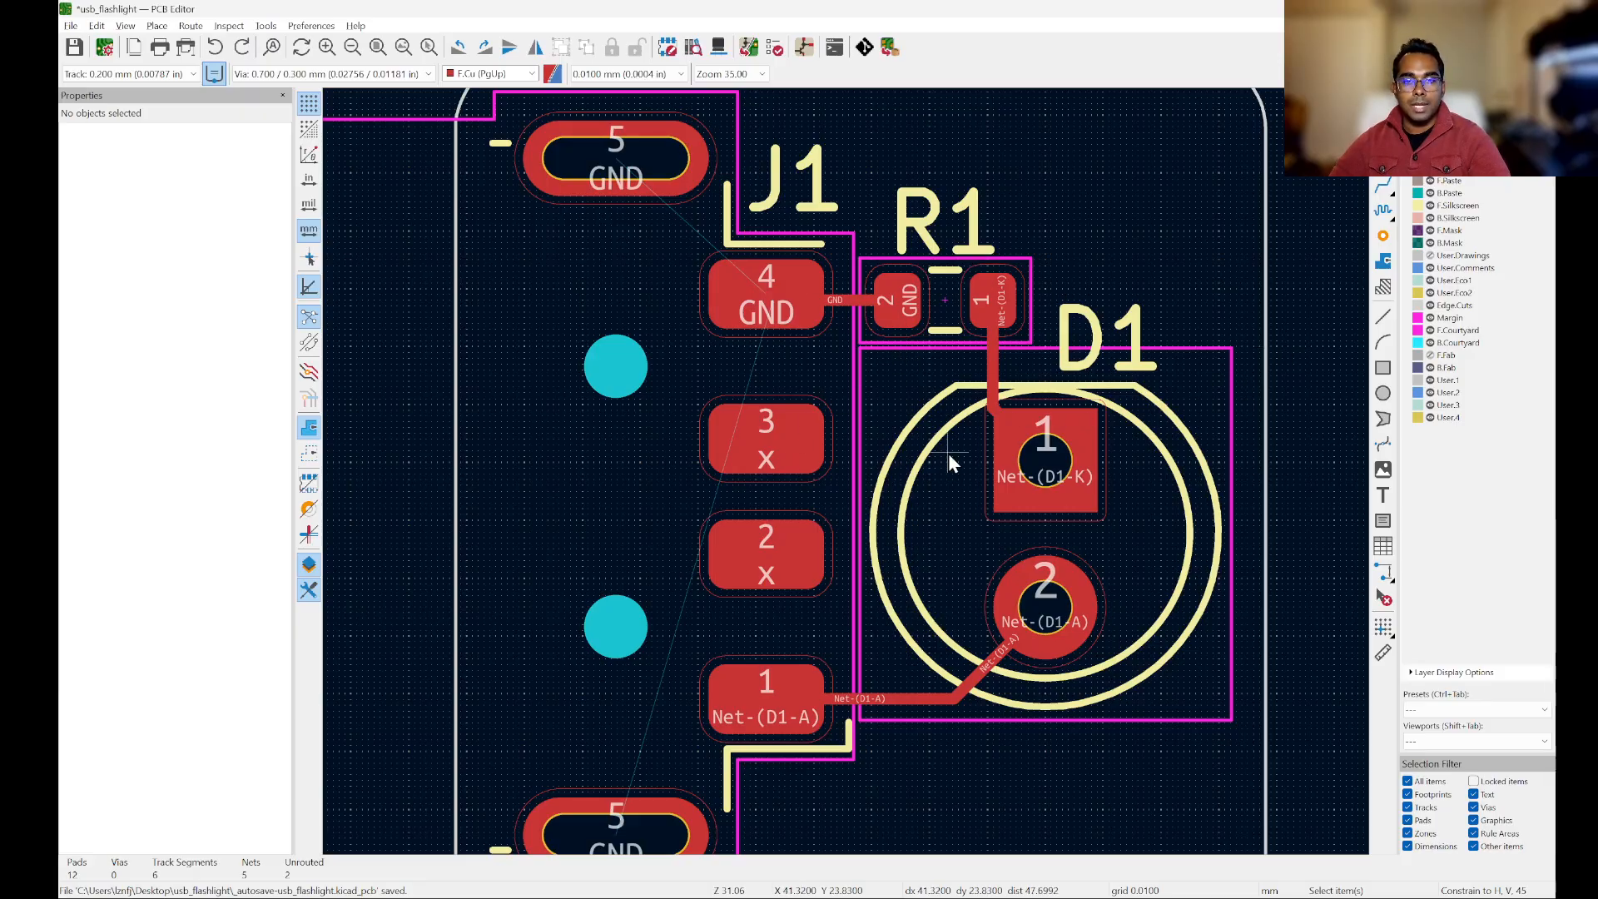
scroll(1002, 242, down, 4)
scroll(1008, 238, up, 4)
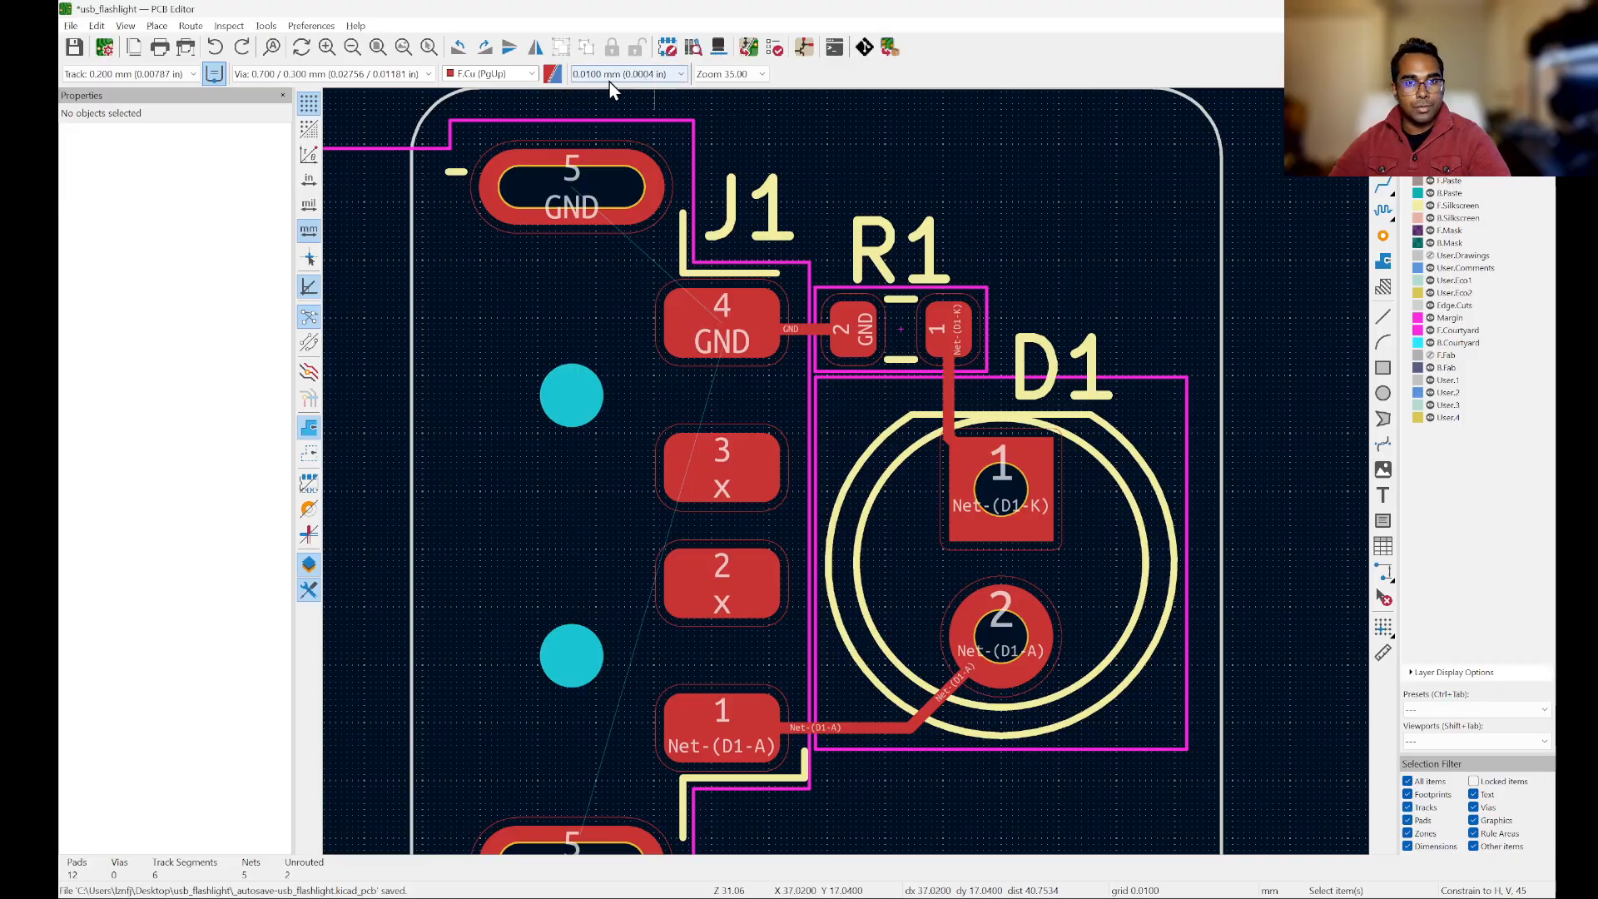
click(666, 79)
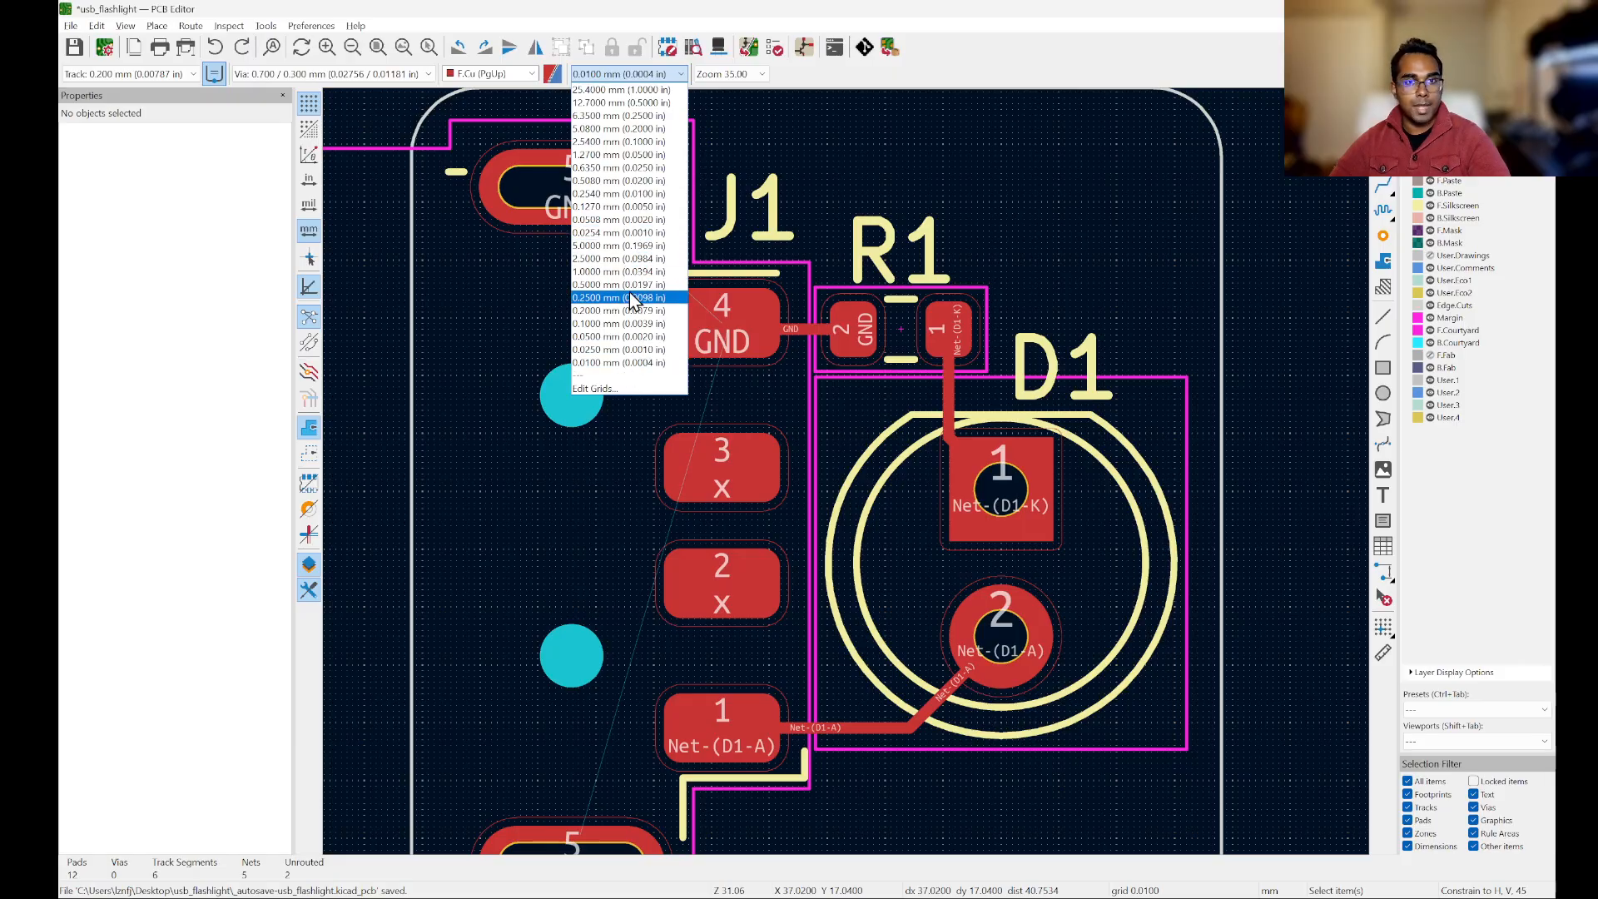
click(616, 271)
scroll(746, 250, down, 3)
scroll(855, 372, up, 2)
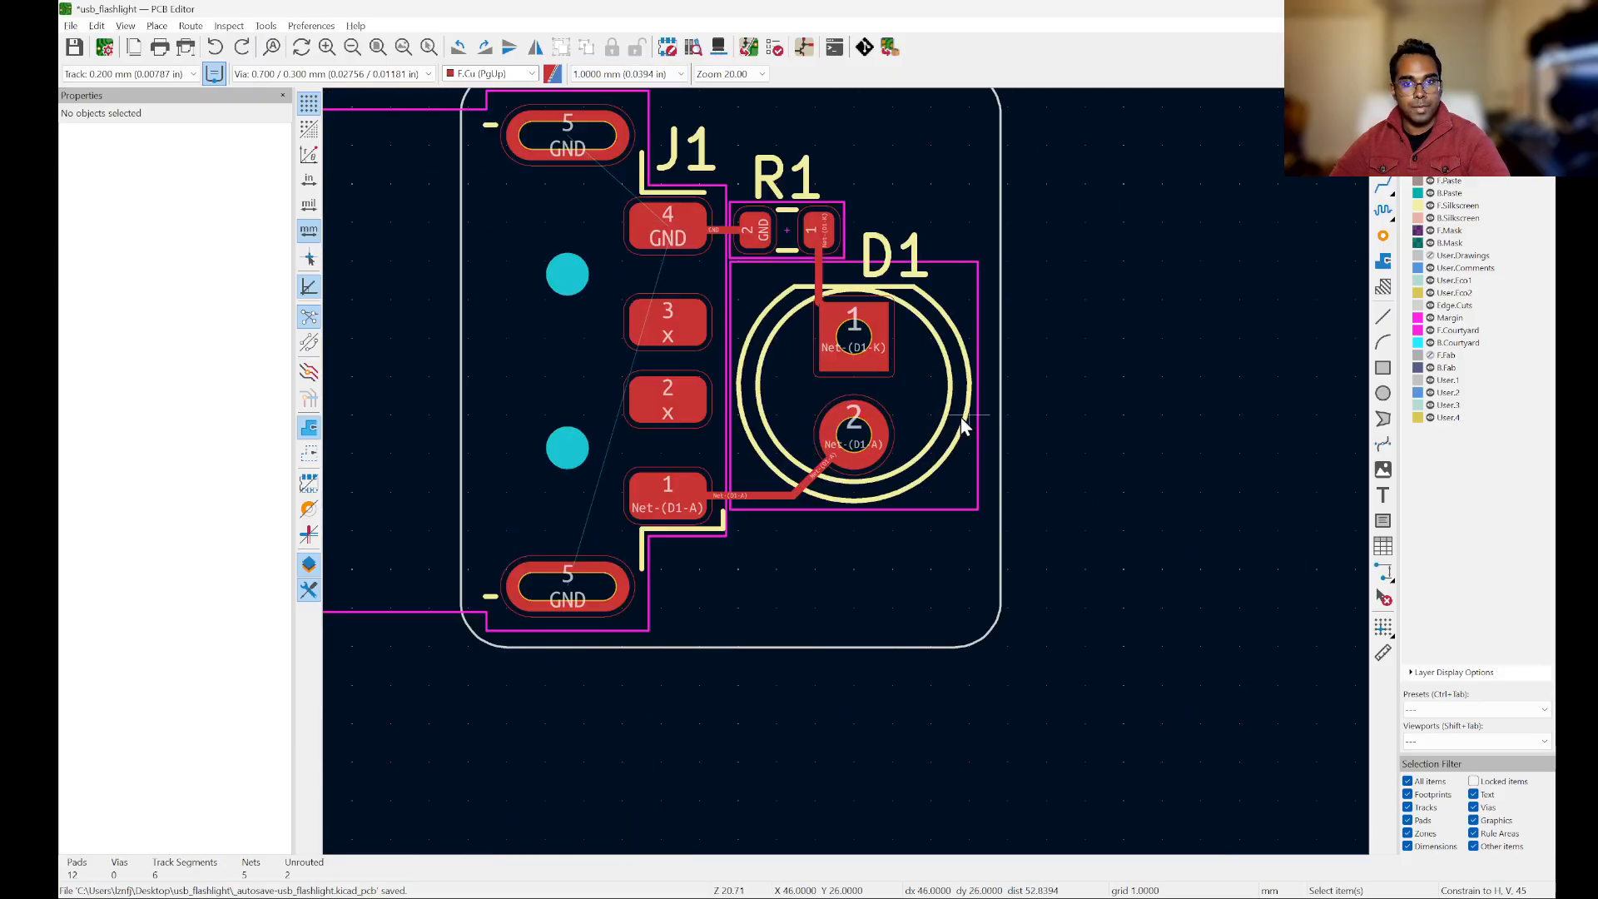
Step: Try to move D1 onto the board's lower-right corner in 1 mm grid steps, and undo the move
click(913, 418)
drag(921, 419, 1099, 653)
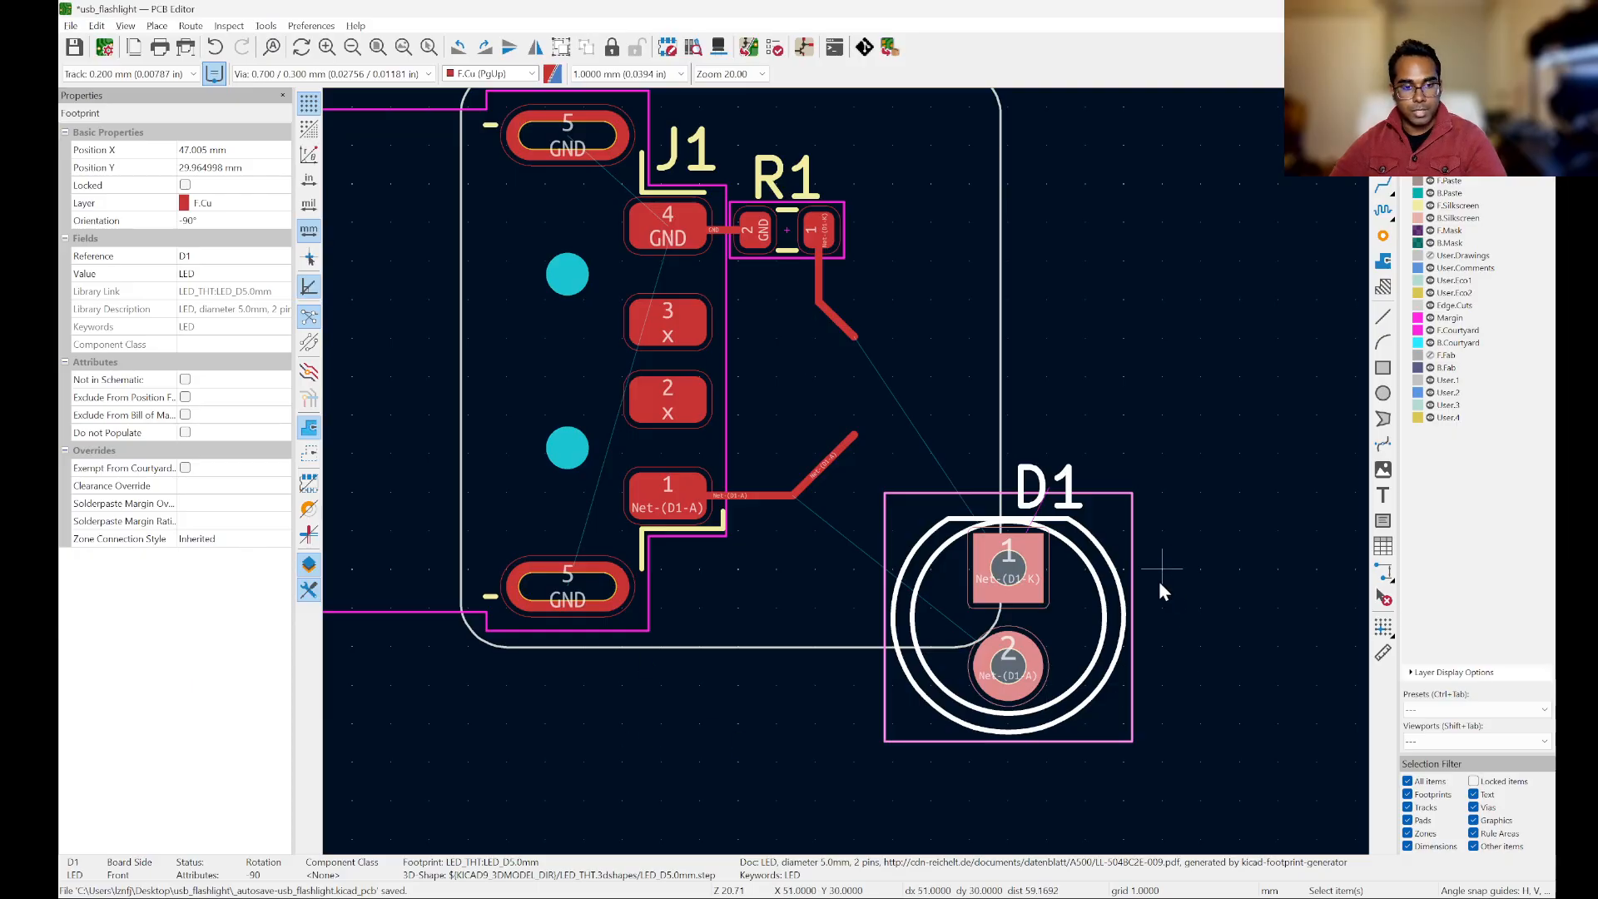
key(ctrl+z)
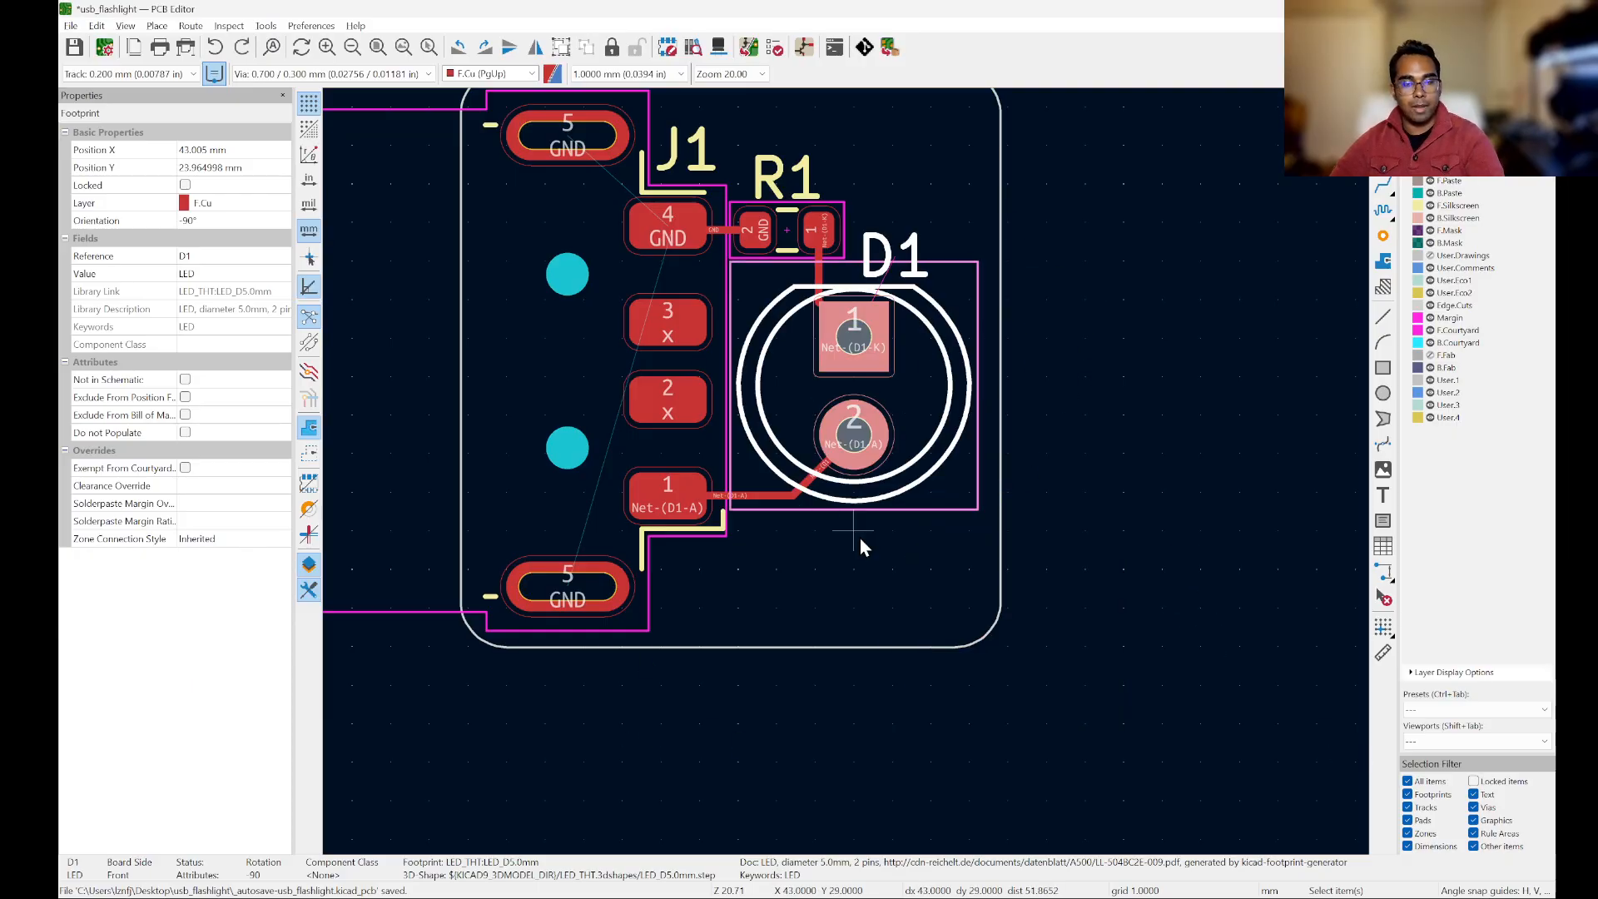
click(1207, 323)
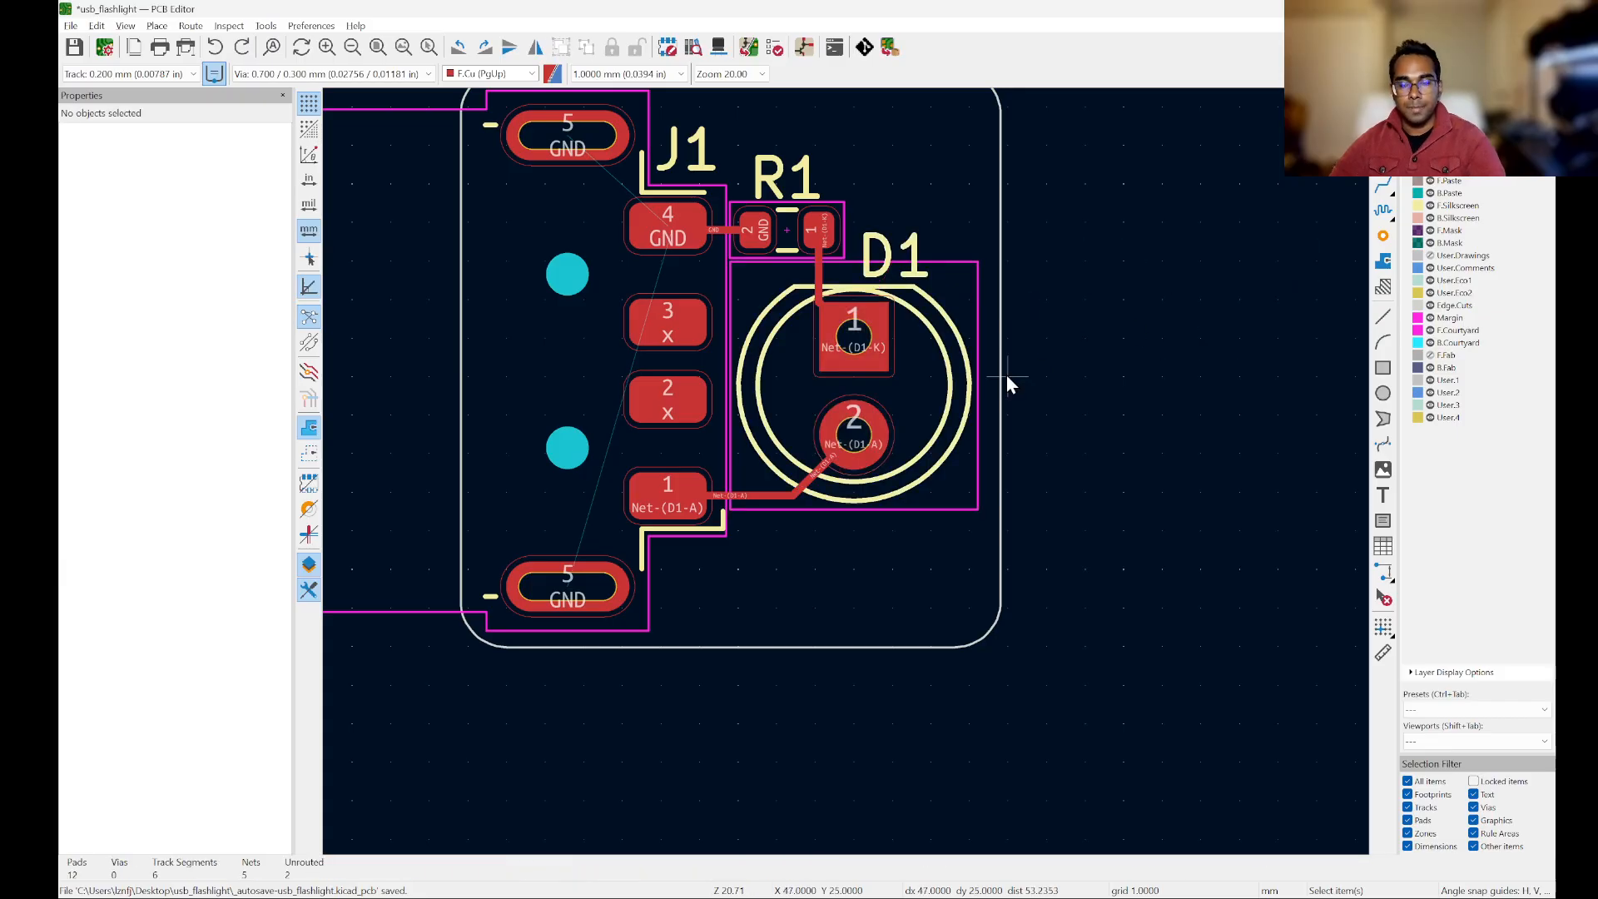
Step: Set the board grid to 0.2000 mm
scroll(1150, 269, down, 2)
scroll(1087, 222, up, 2)
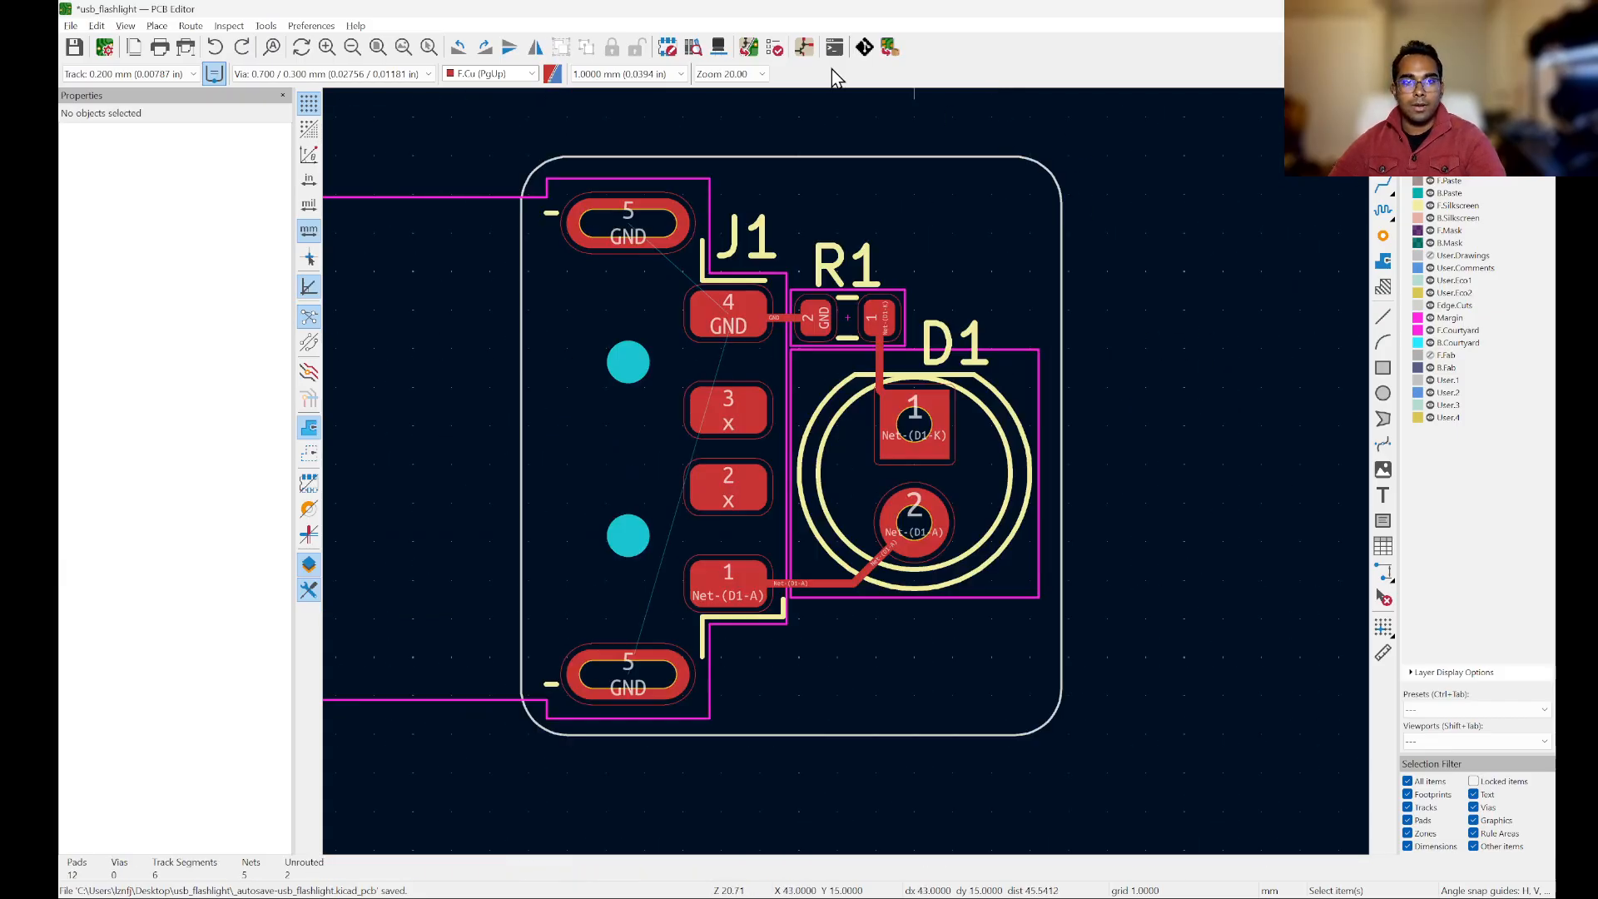
click(615, 74)
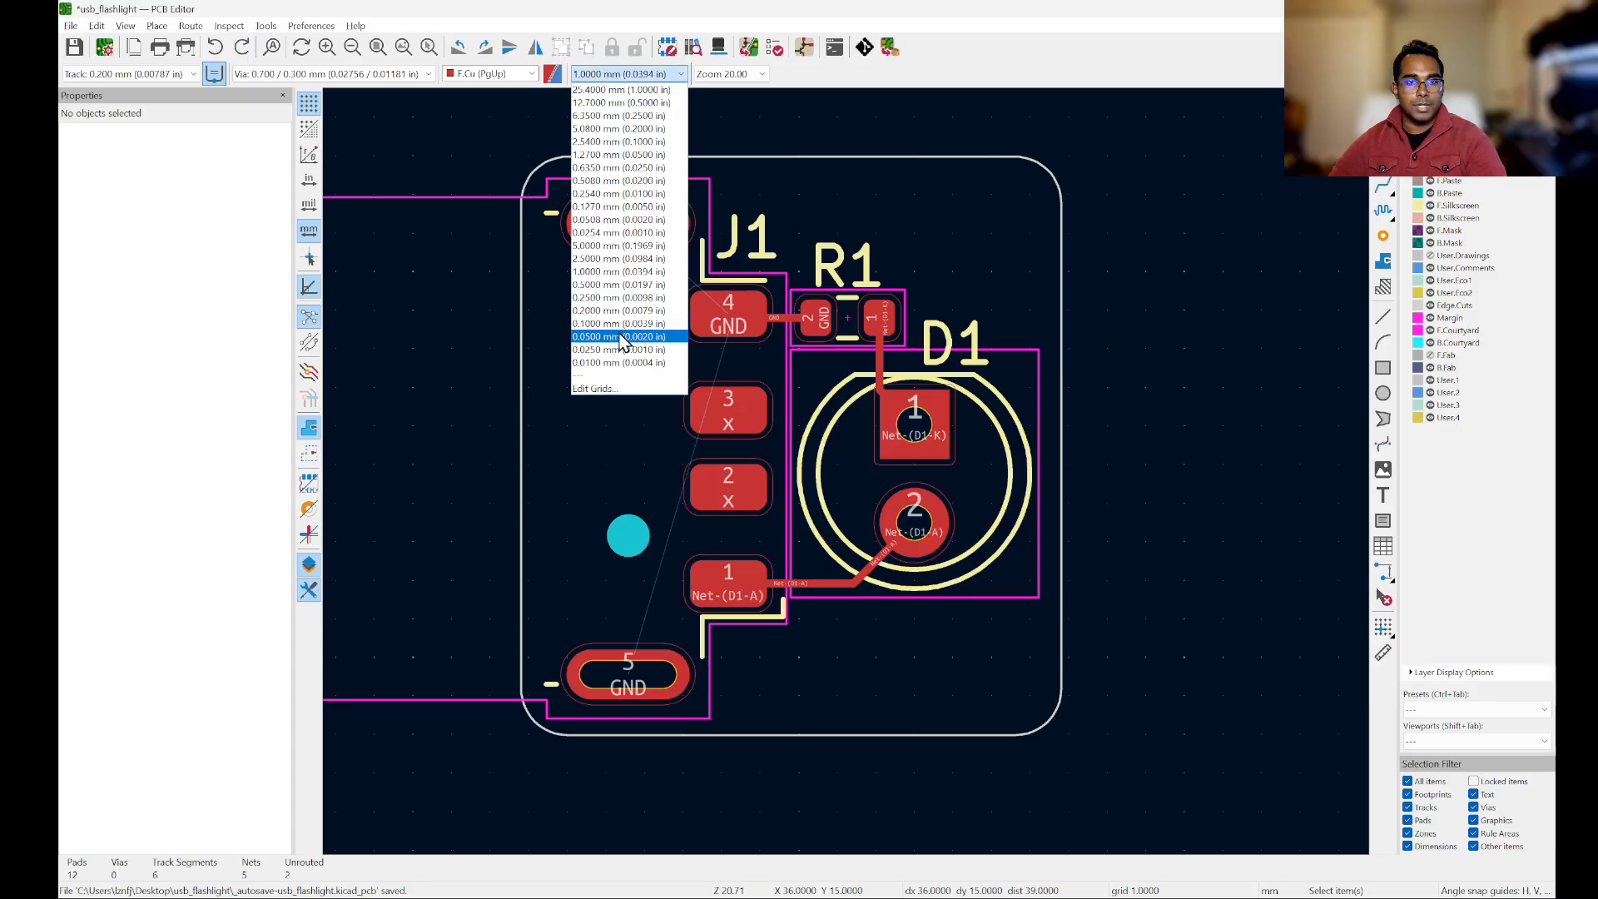
click(619, 311)
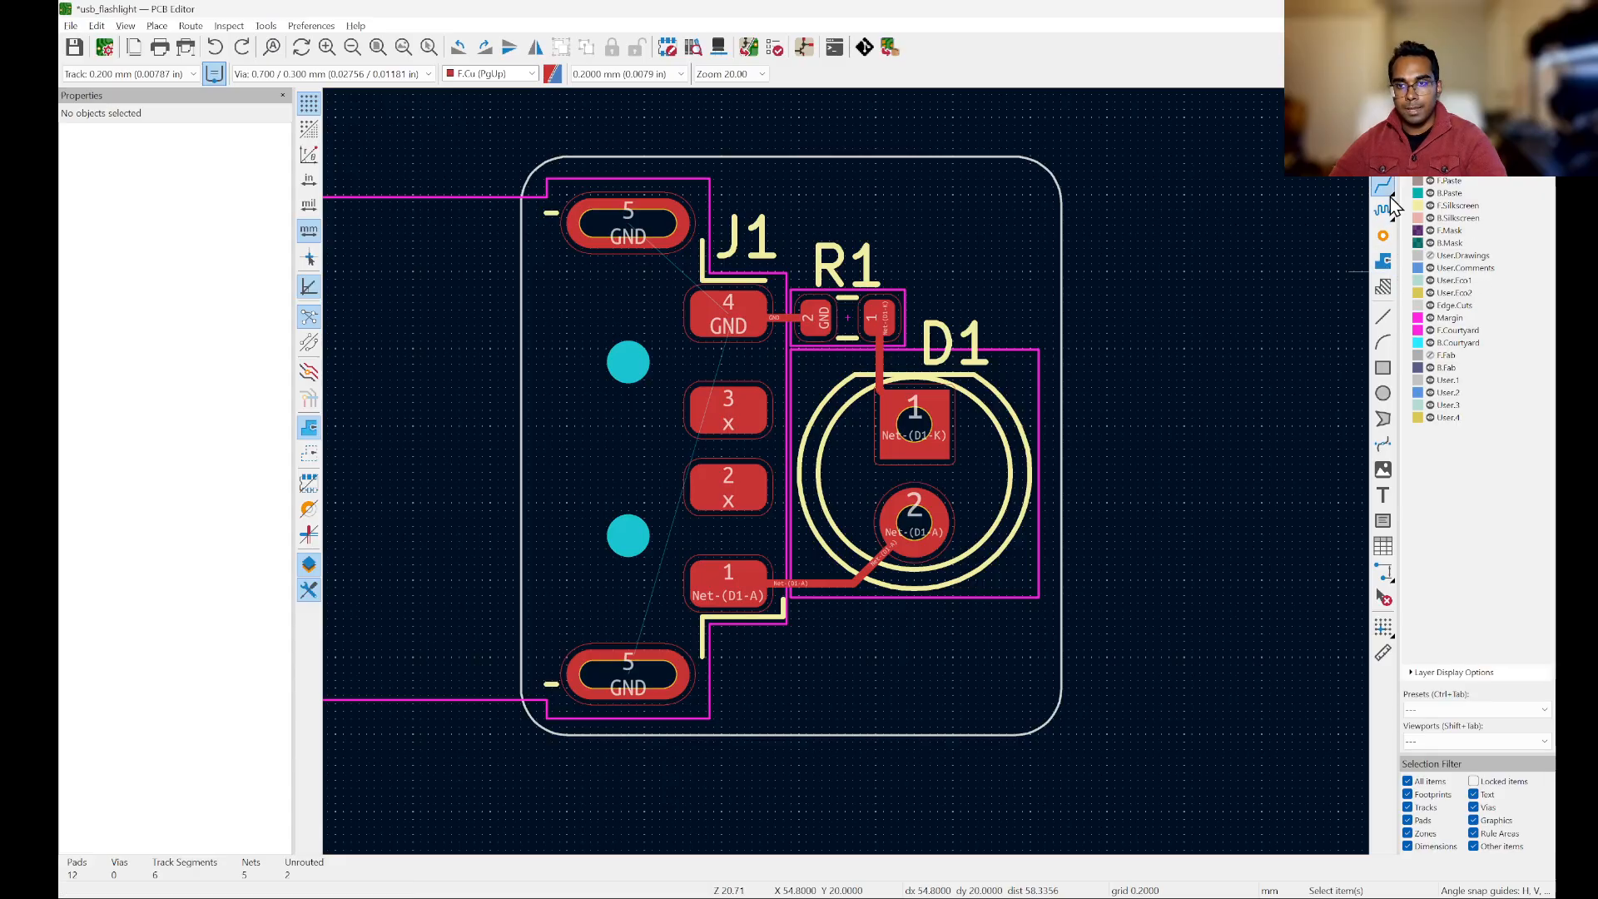
Step: Start a filled zone on F.Cu at the board outline's upper-left corner (X 32.8, Y 17 mm) and assign it to the GND net
click(1383, 263)
scroll(499, 167, up, 5)
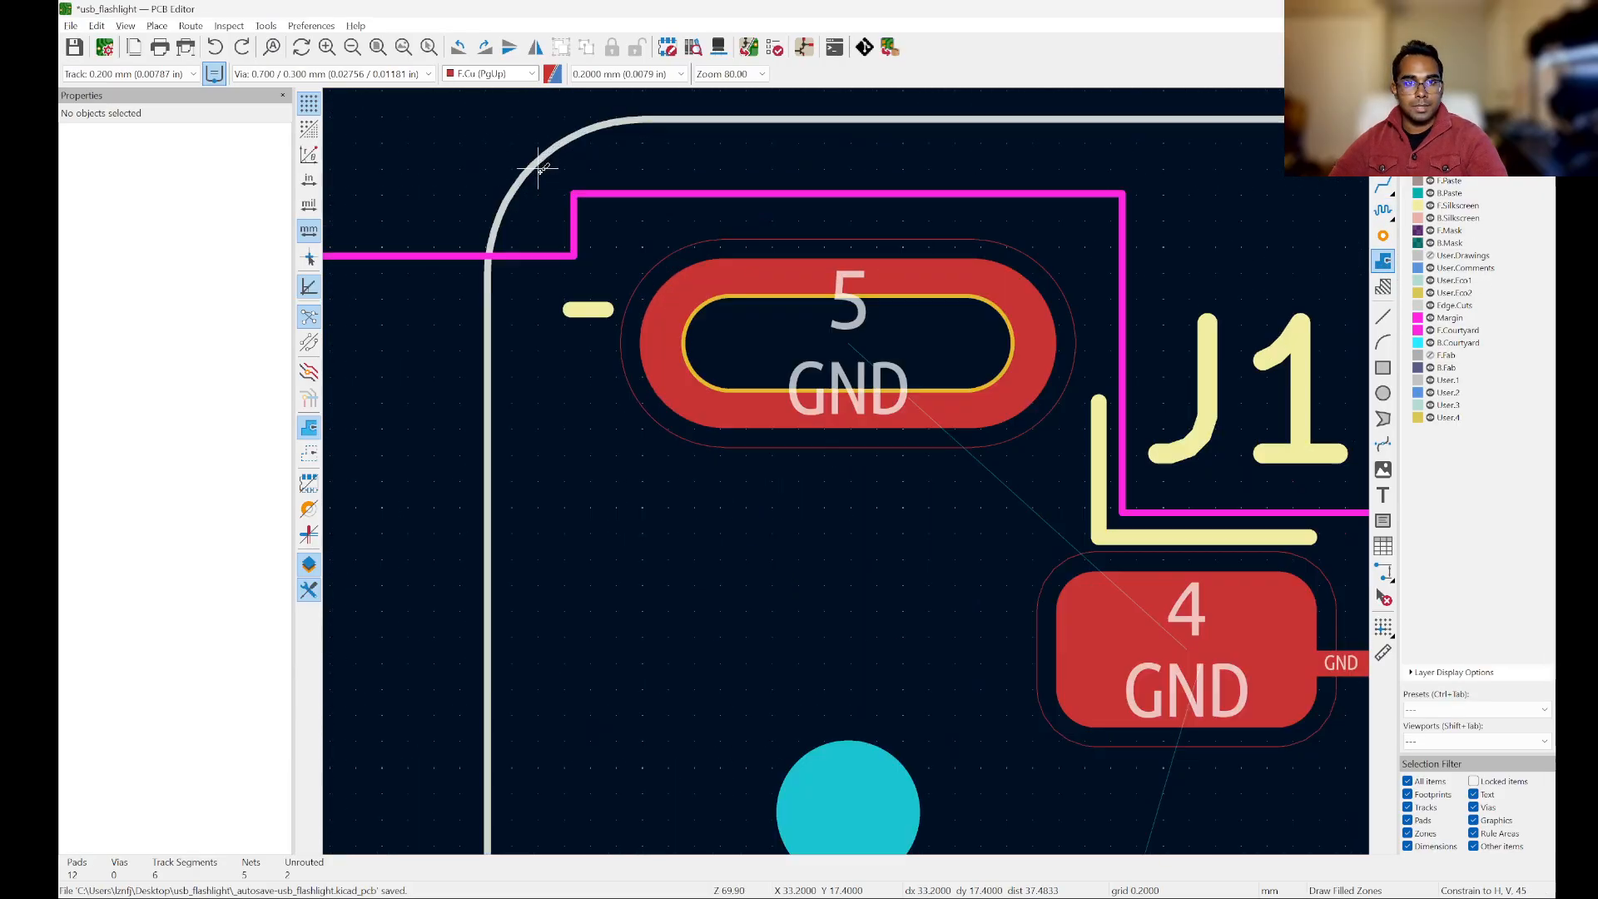
click(486, 116)
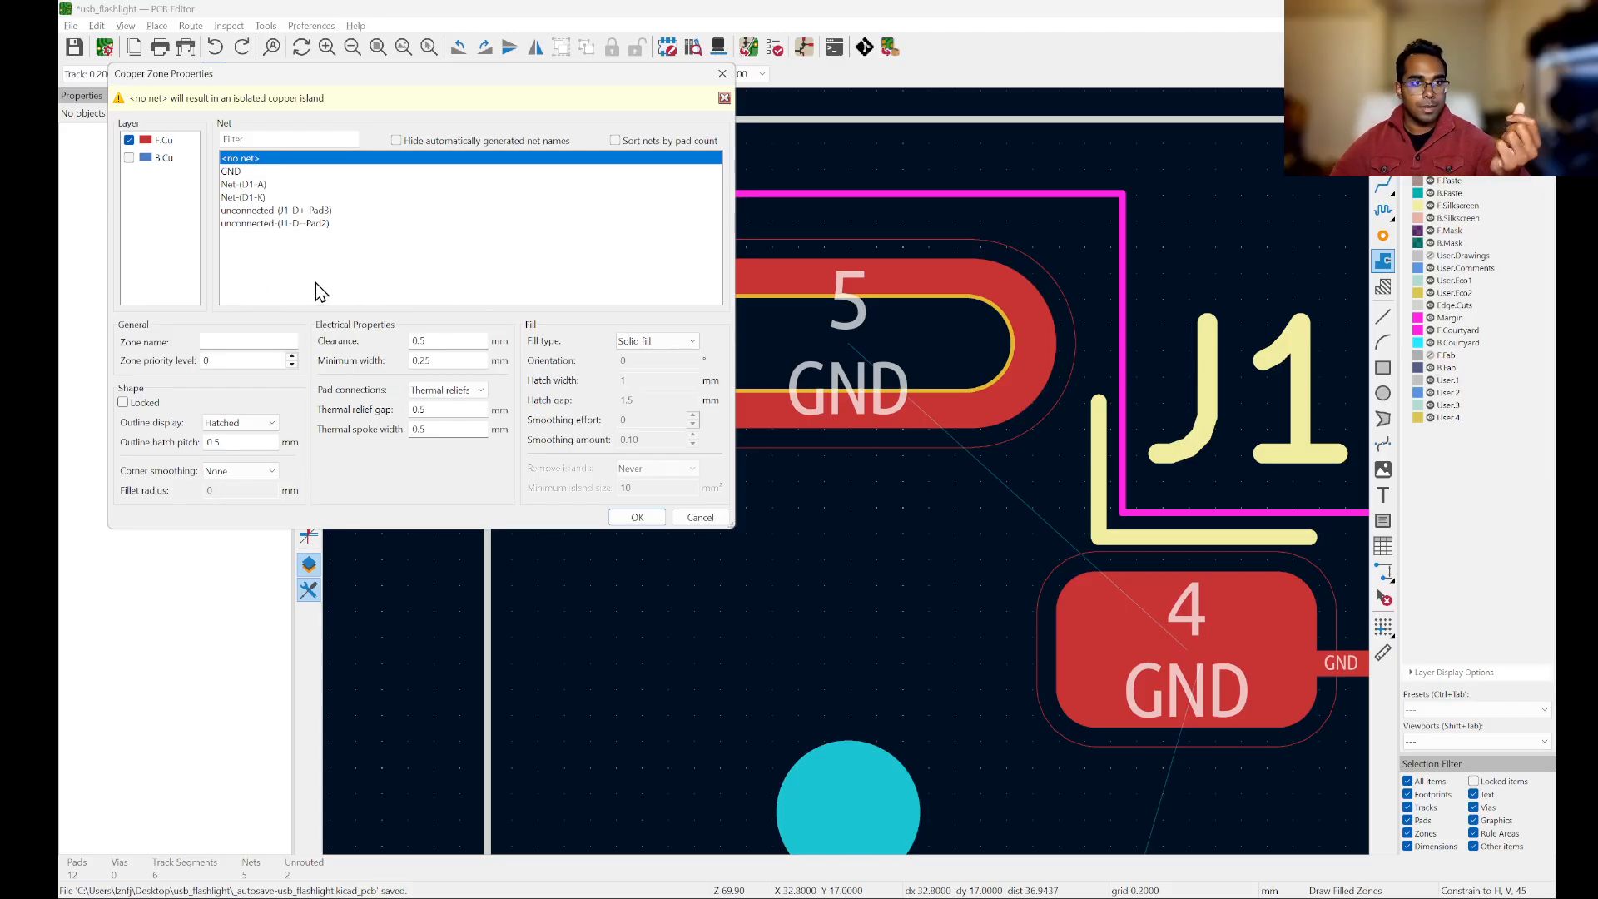
click(257, 172)
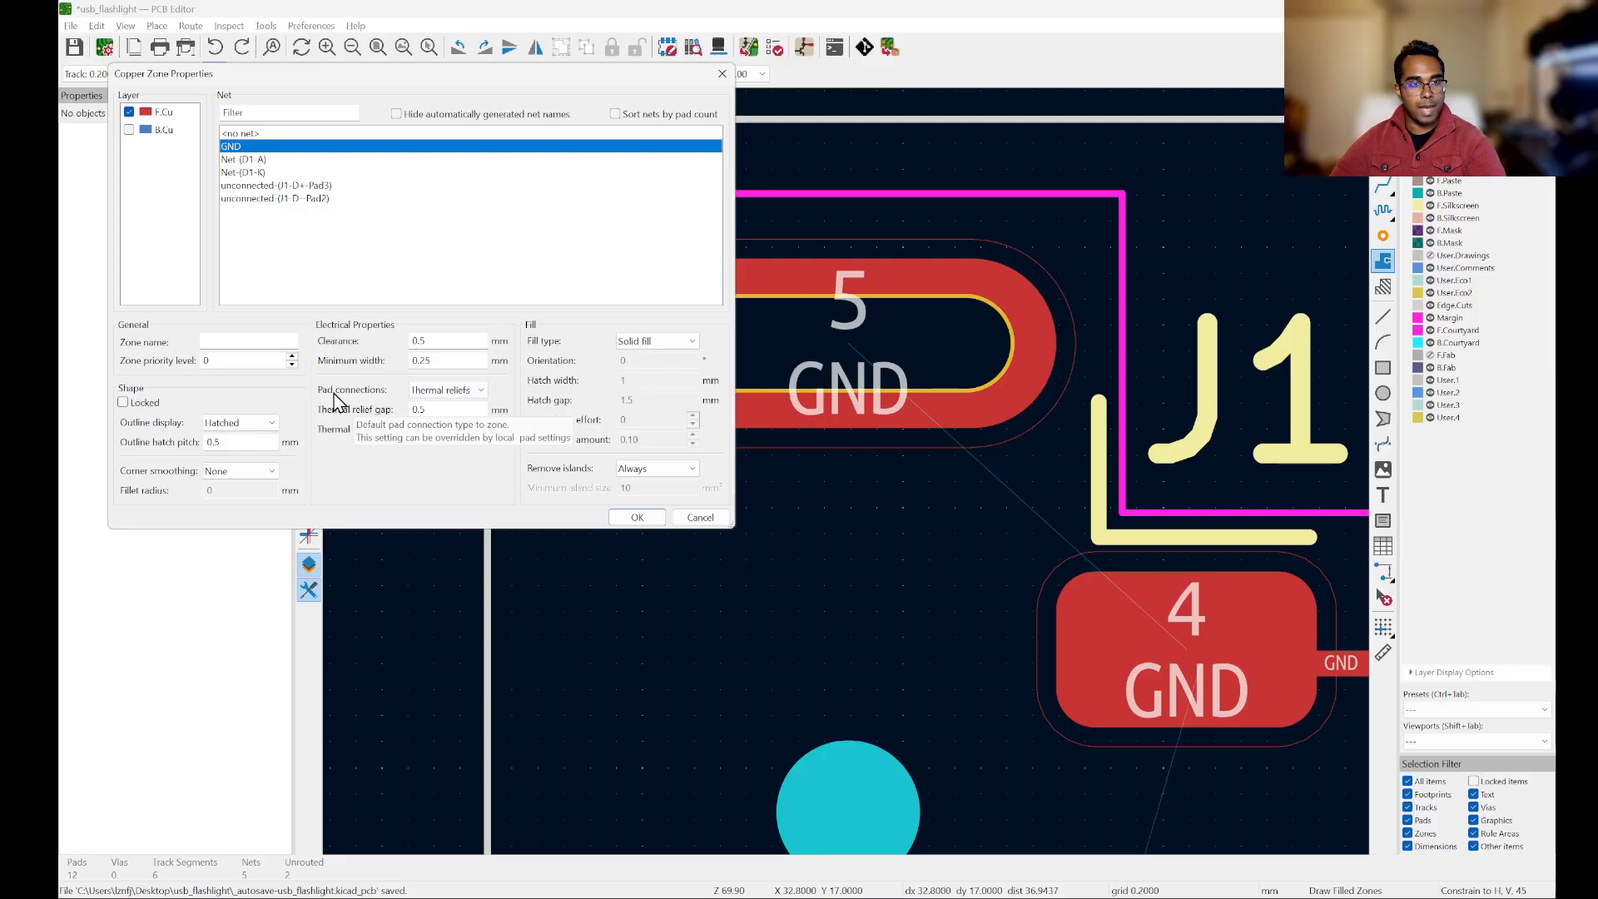
Step: Check the zone's pad connection options, keep Thermal reliefs, and accept the copper zone properties
click(469, 396)
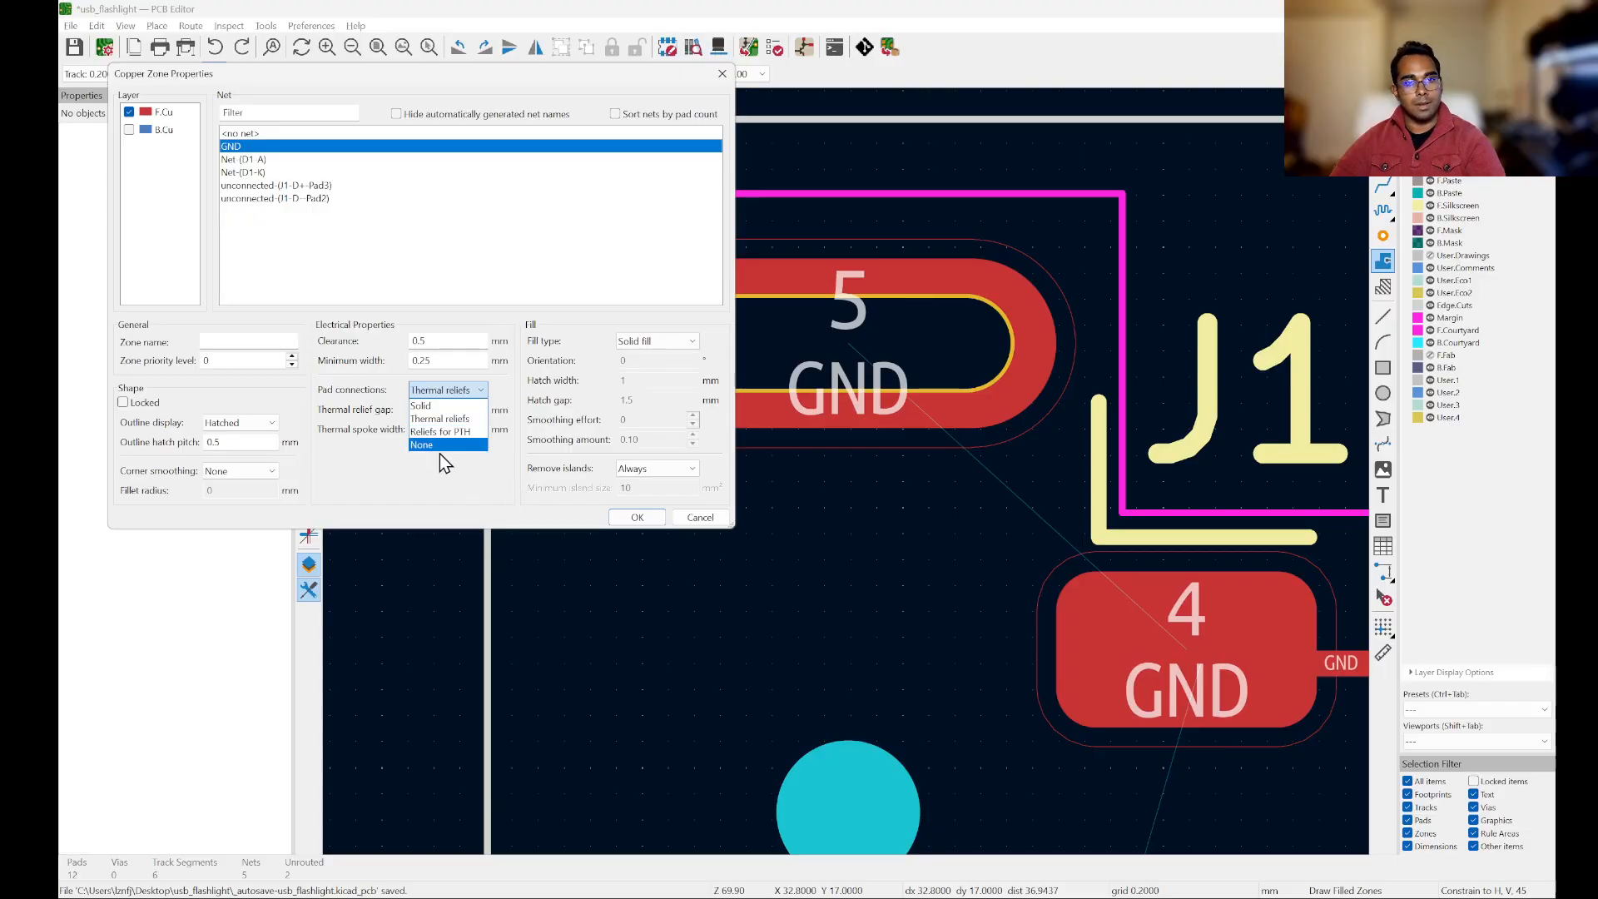
click(492, 516)
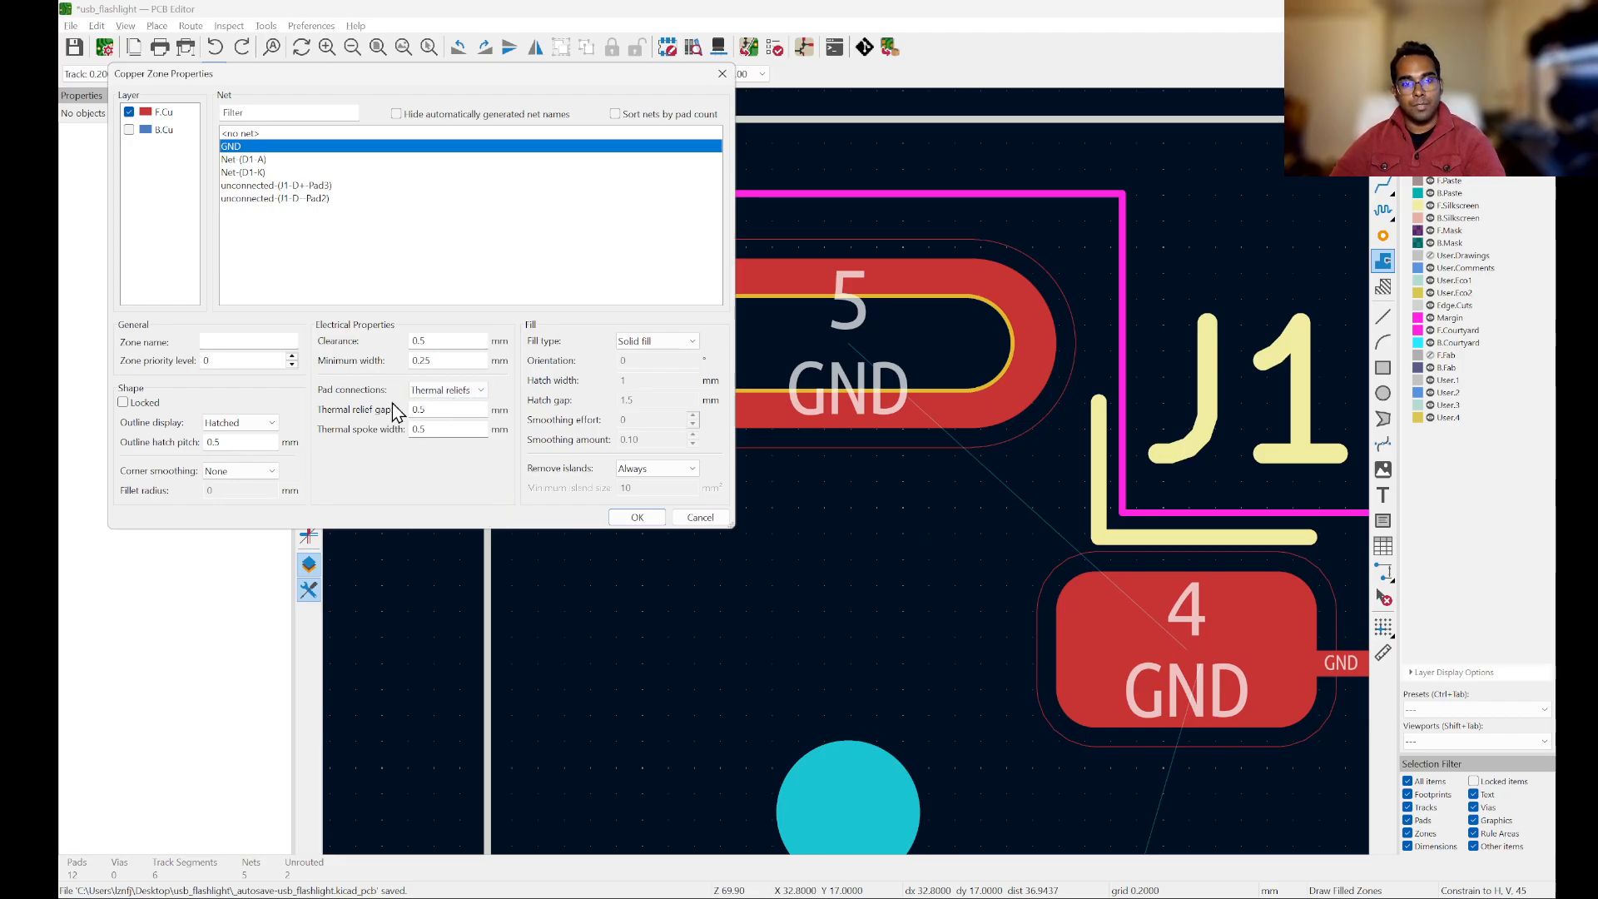
click(455, 396)
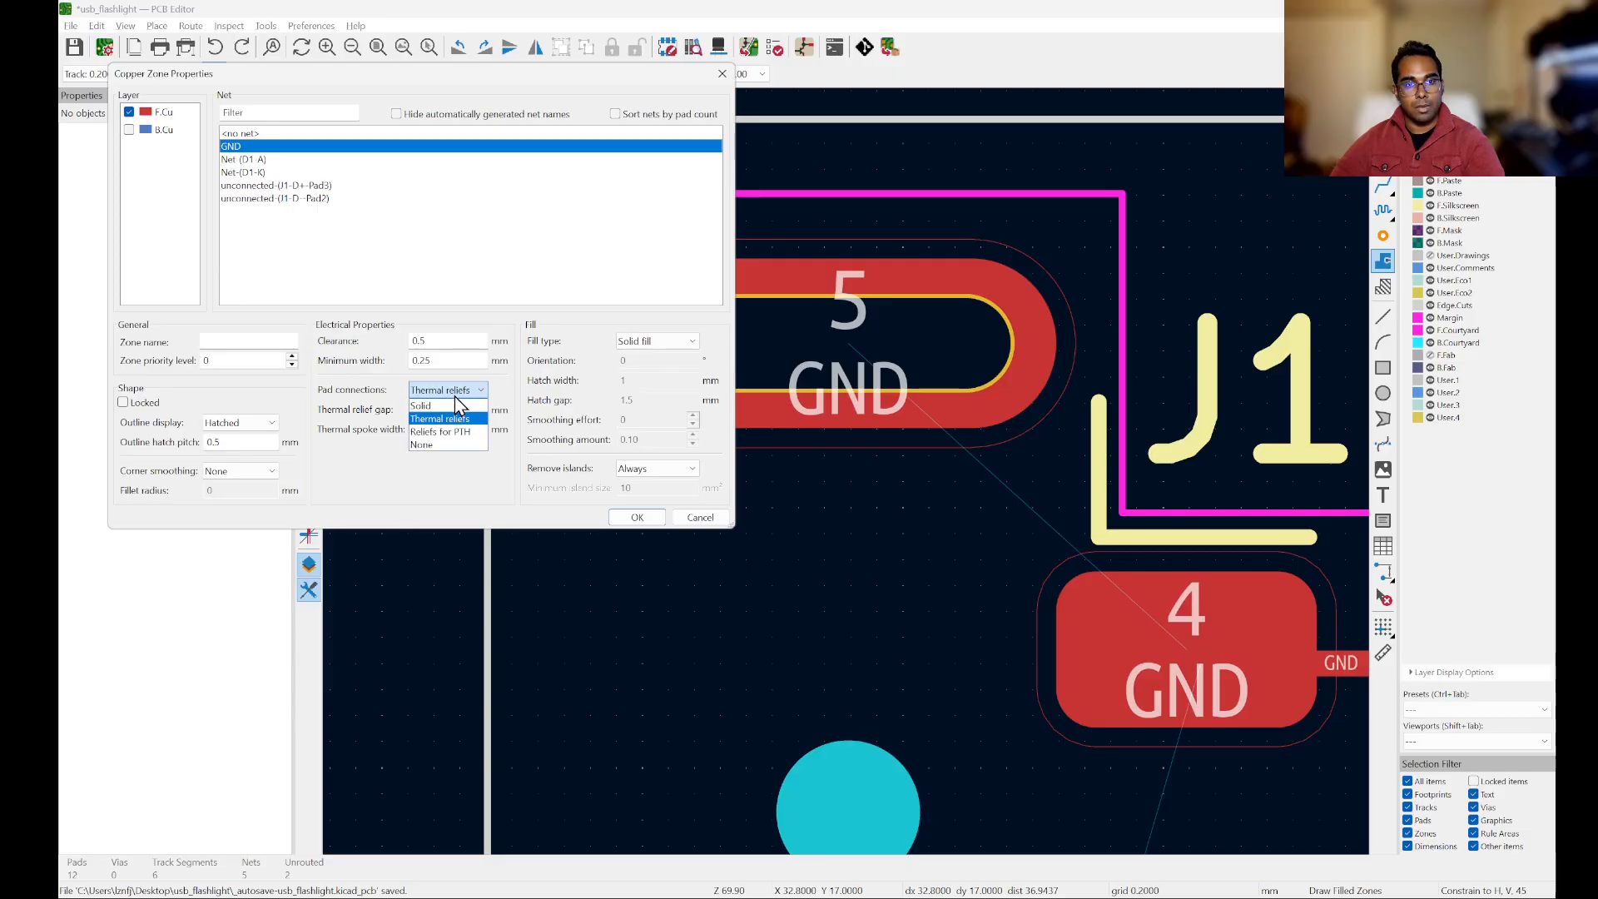
click(463, 401)
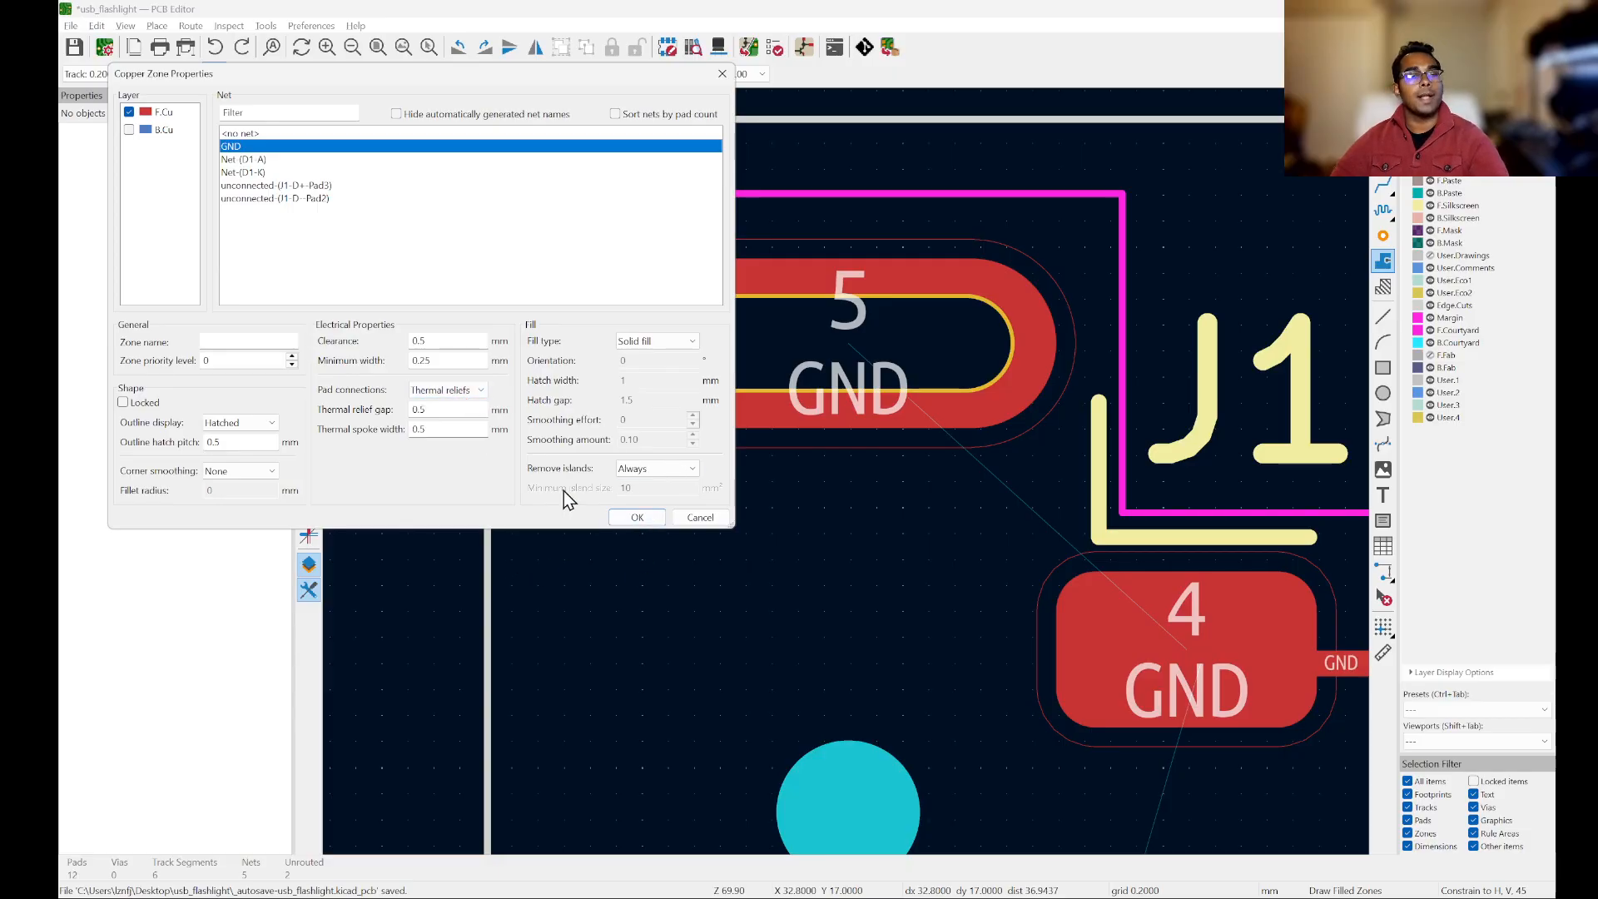
click(637, 517)
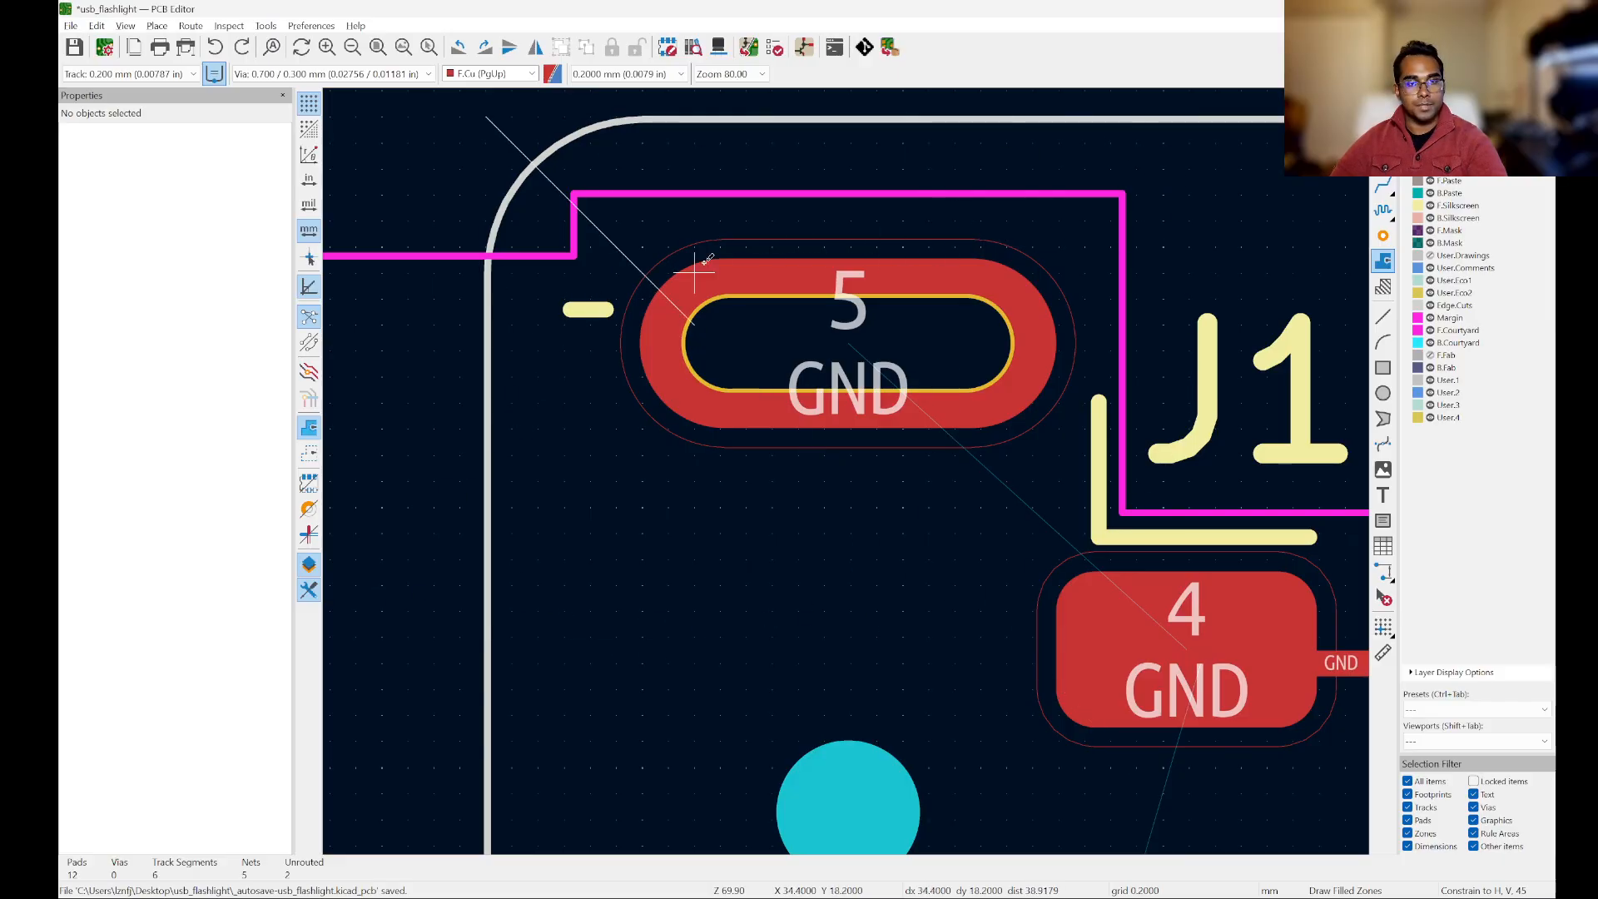
Step: Switch the H, V, 45 drawing constraint off and back on while comparing the zone's first edge
scroll(679, 274, down, 5)
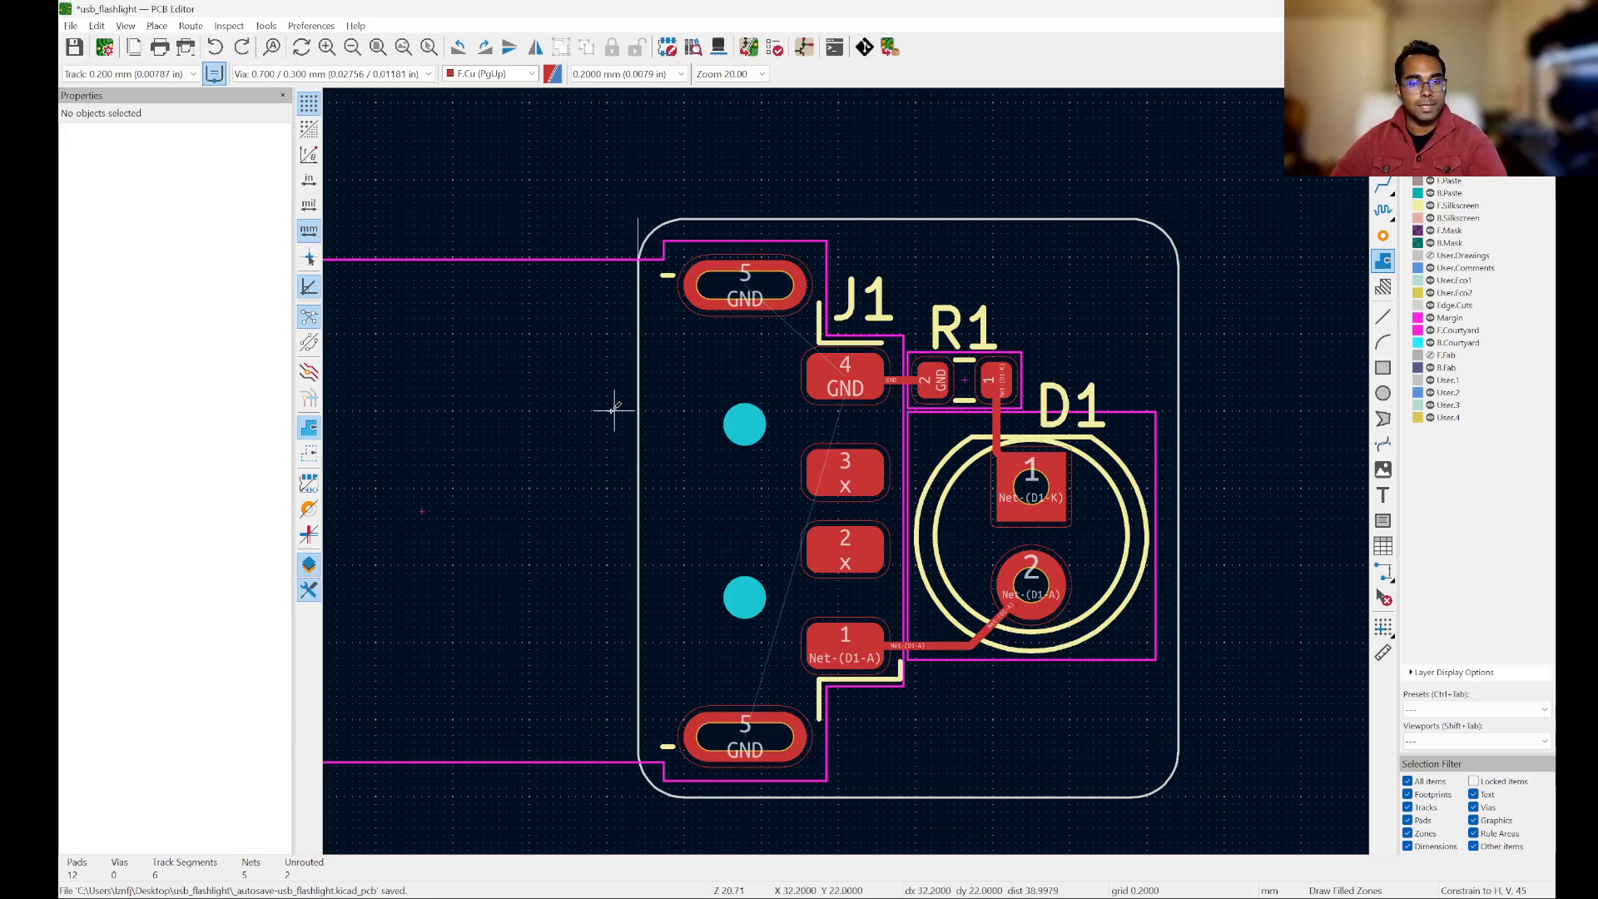
scroll(771, 182, up, 5)
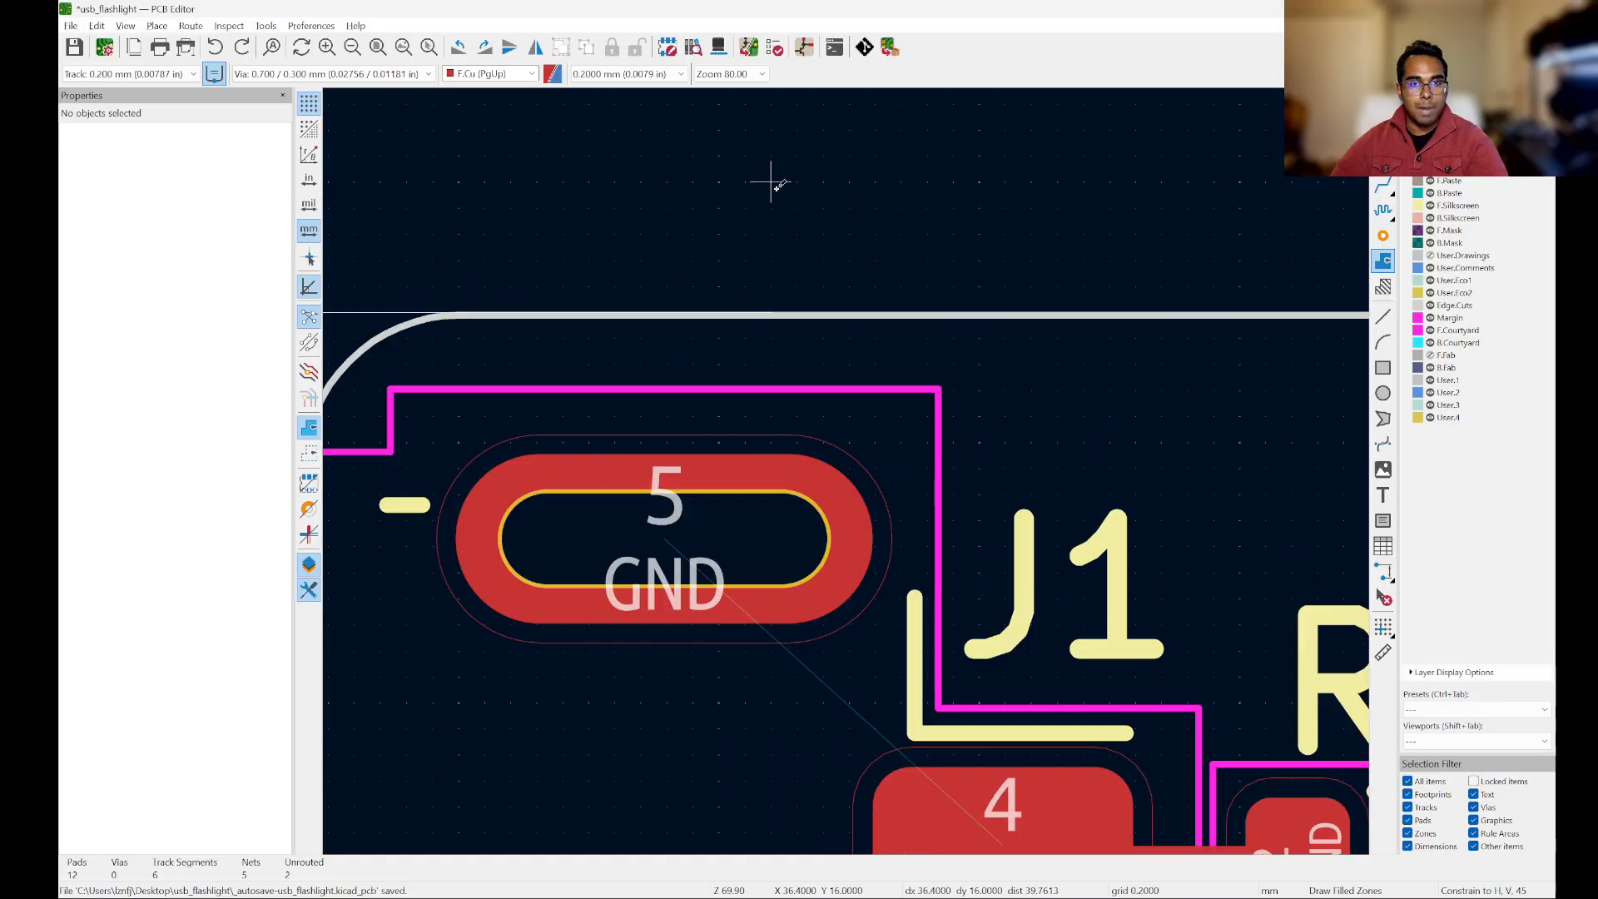
scroll(767, 158, down, 5)
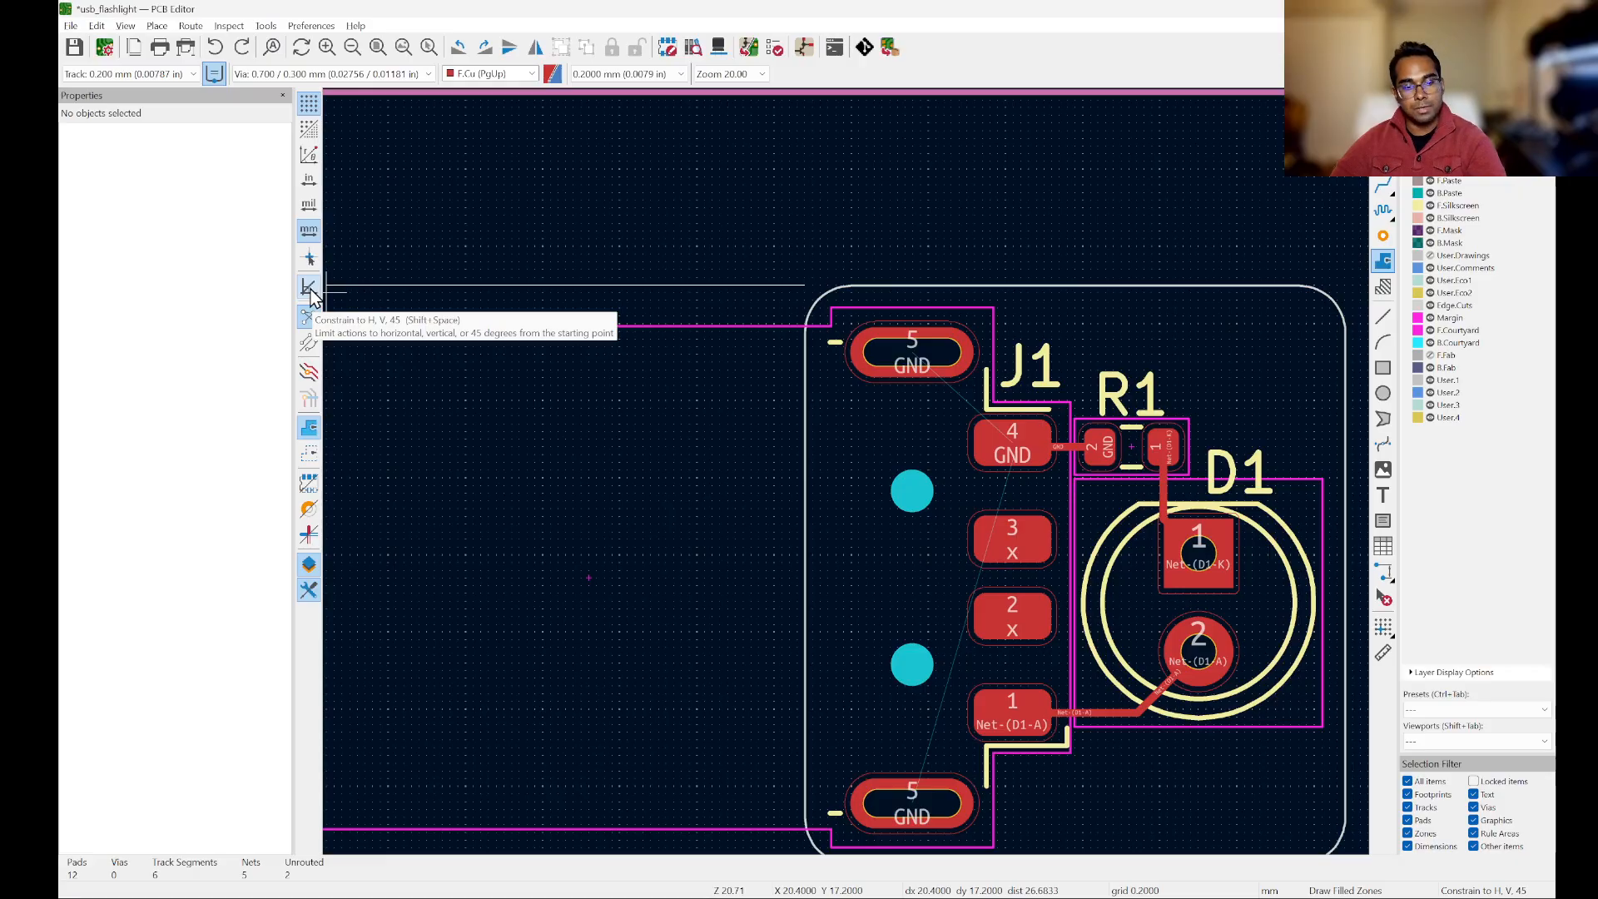
scroll(870, 424, up, 3)
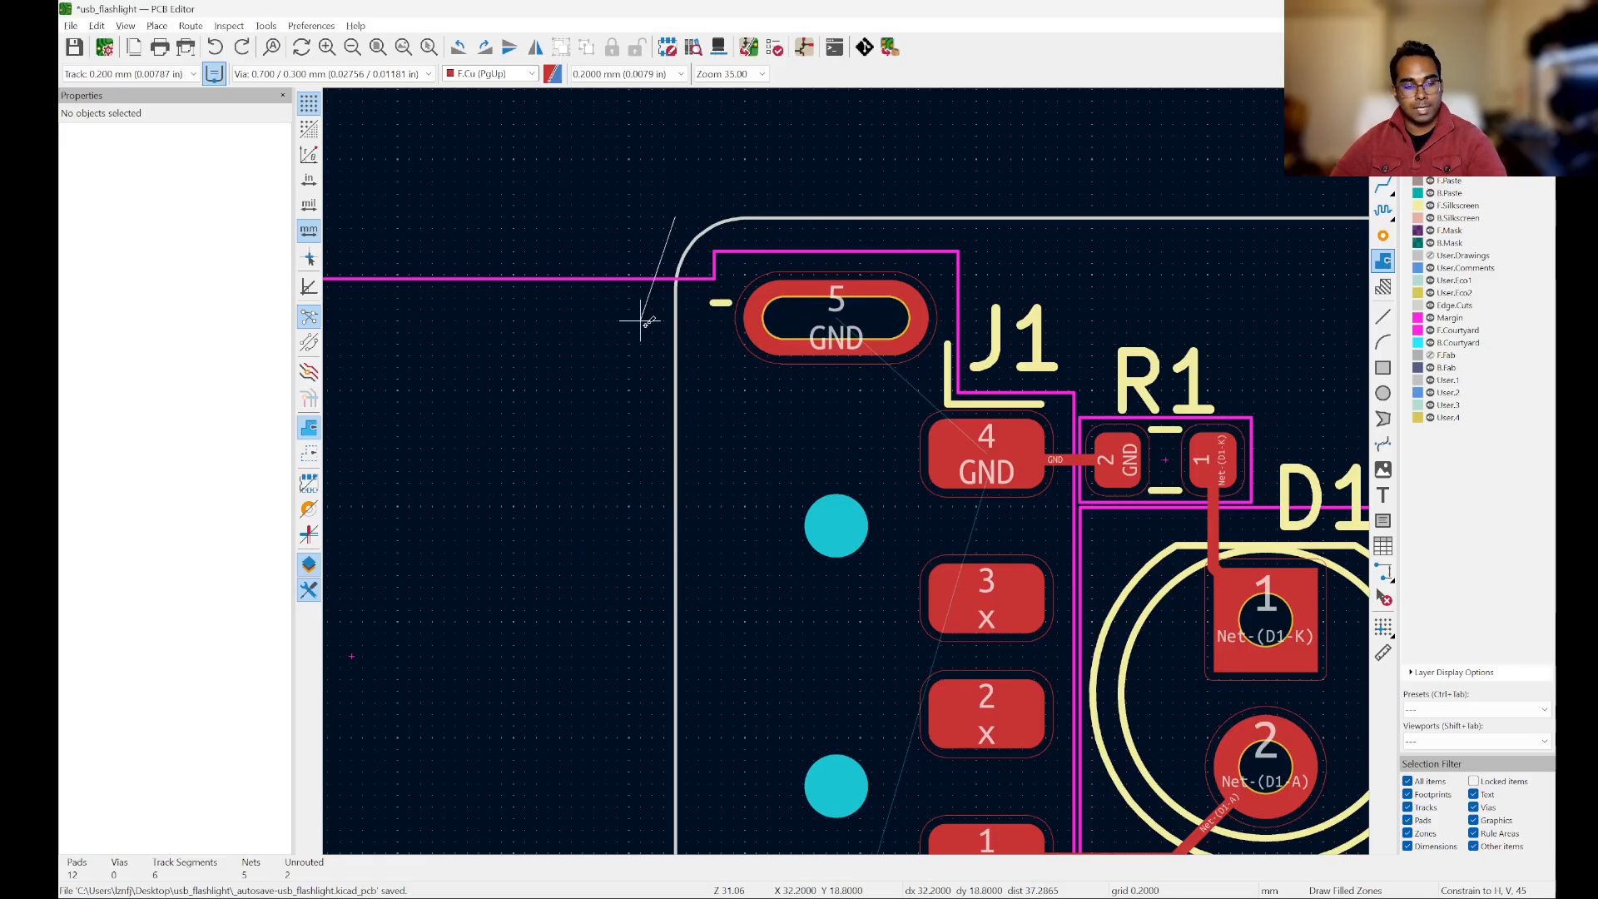
key(shift+space)
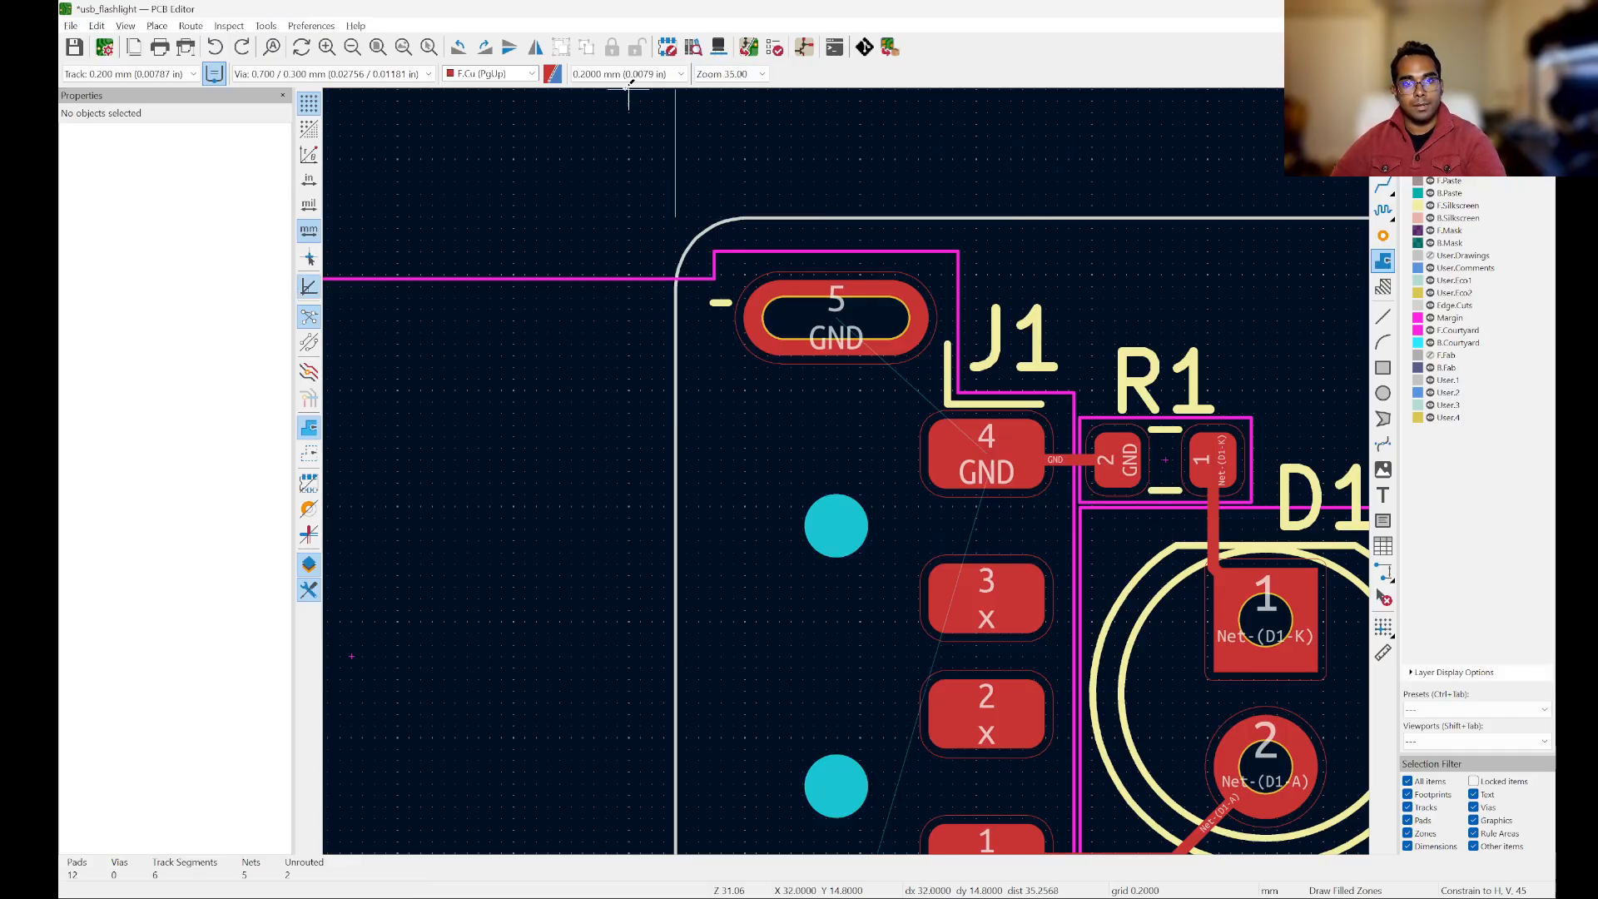
Step: Place the GND zone's corners at the board's lower-left (X 32.8, Y 32 mm) and lower-right (X 46.8, Y 32 mm)
scroll(693, 225, down, 5)
scroll(682, 440, up, 10)
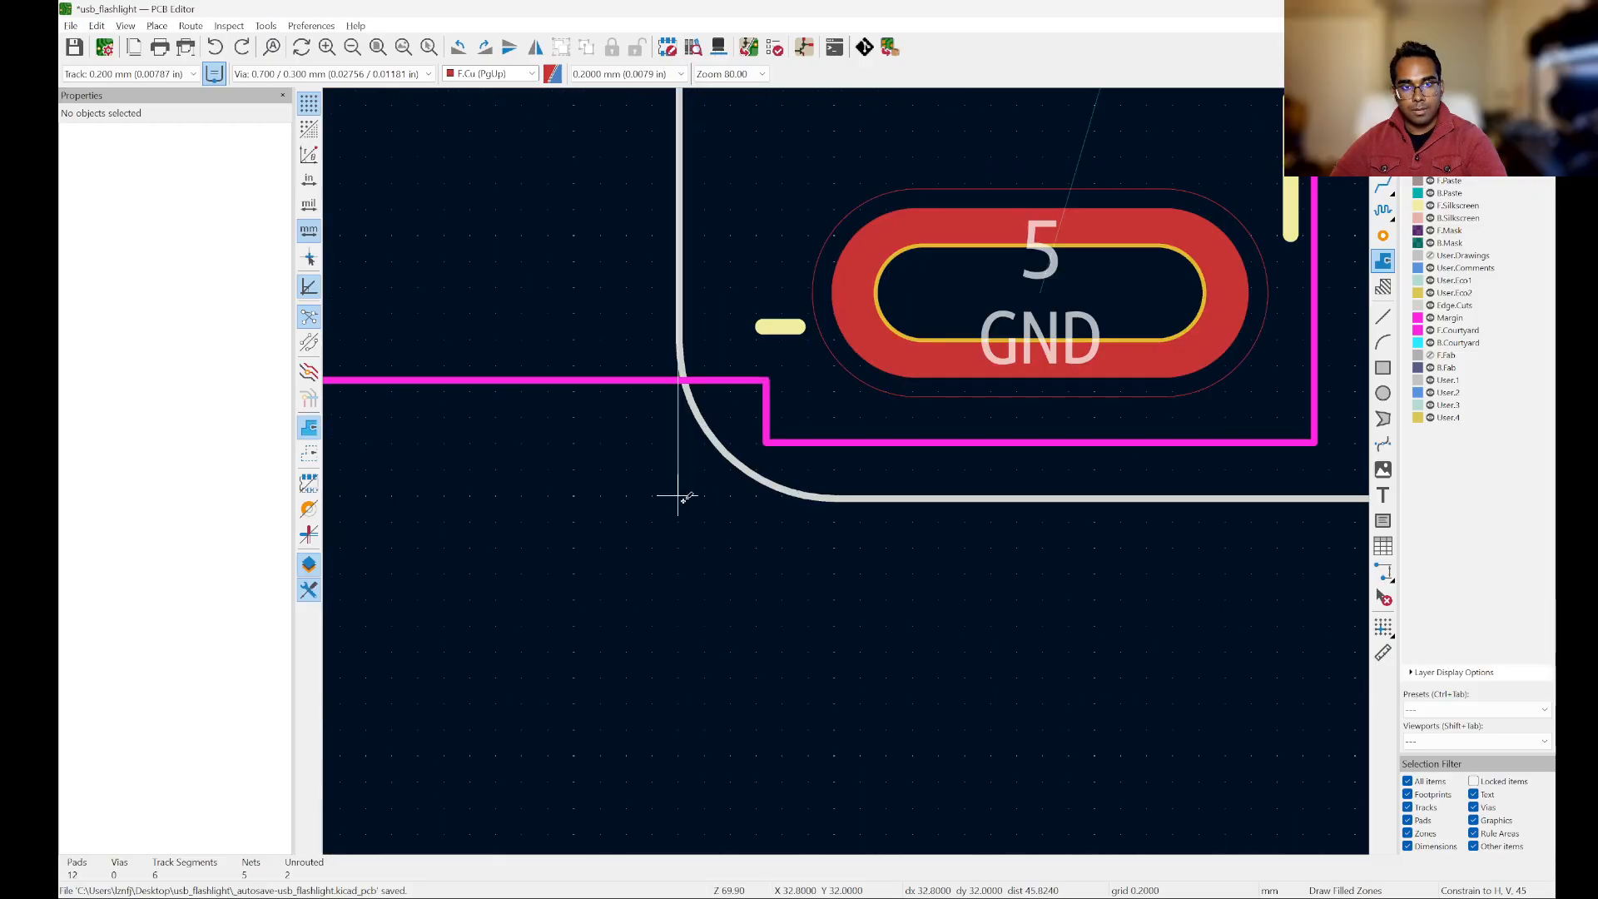
click(680, 496)
scroll(680, 497, down, 10)
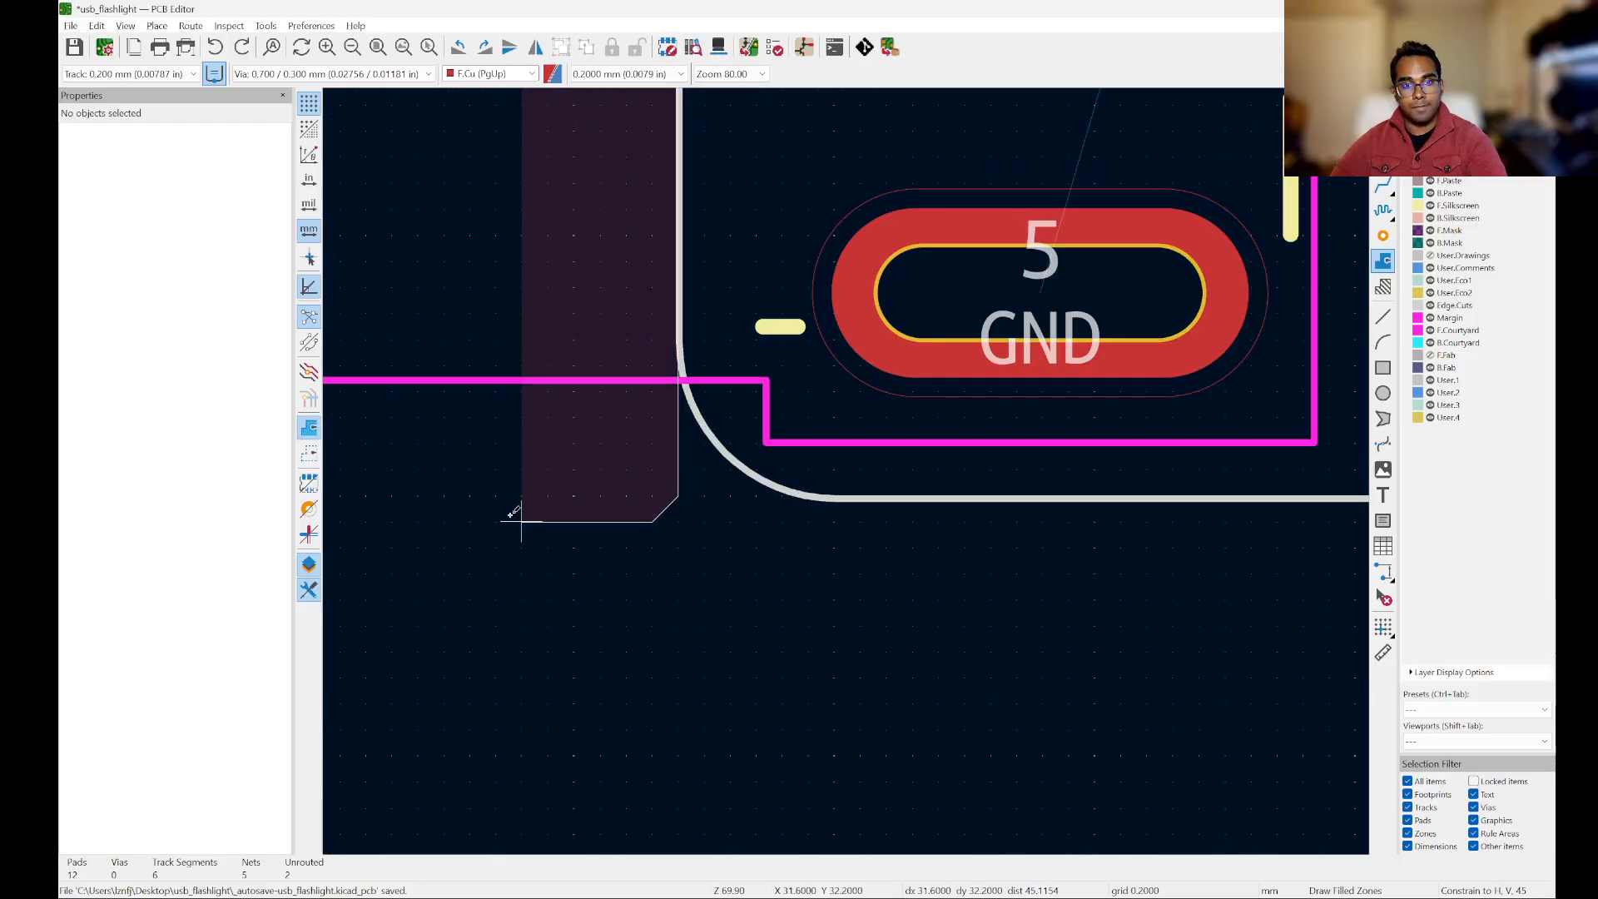
scroll(906, 520, up, 8)
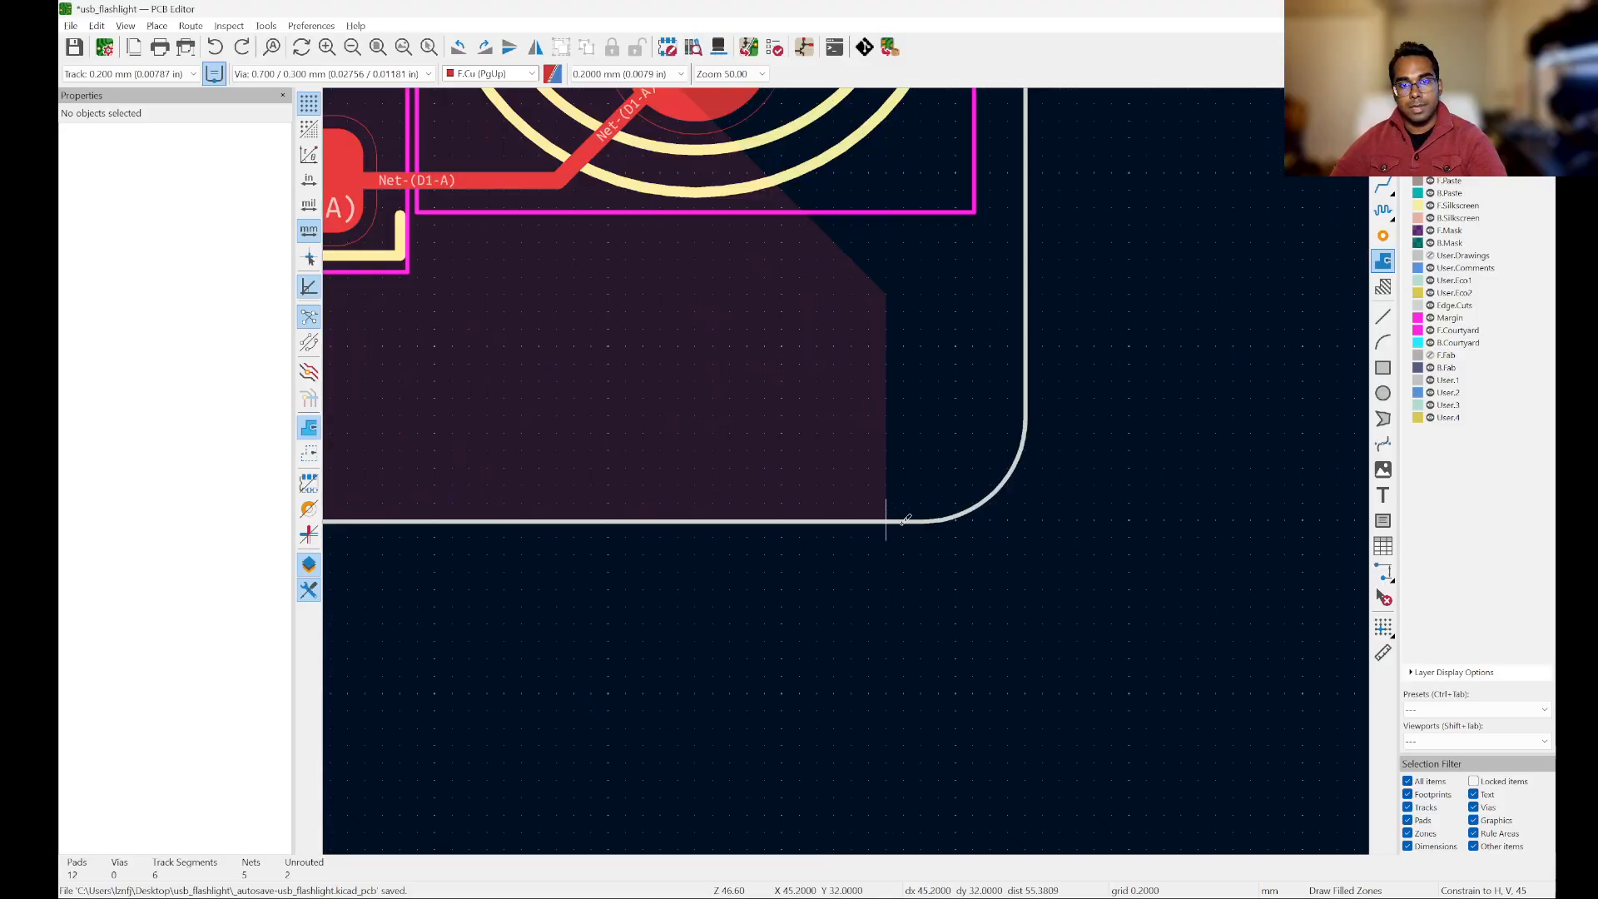
click(1025, 520)
scroll(1025, 520, down, 7)
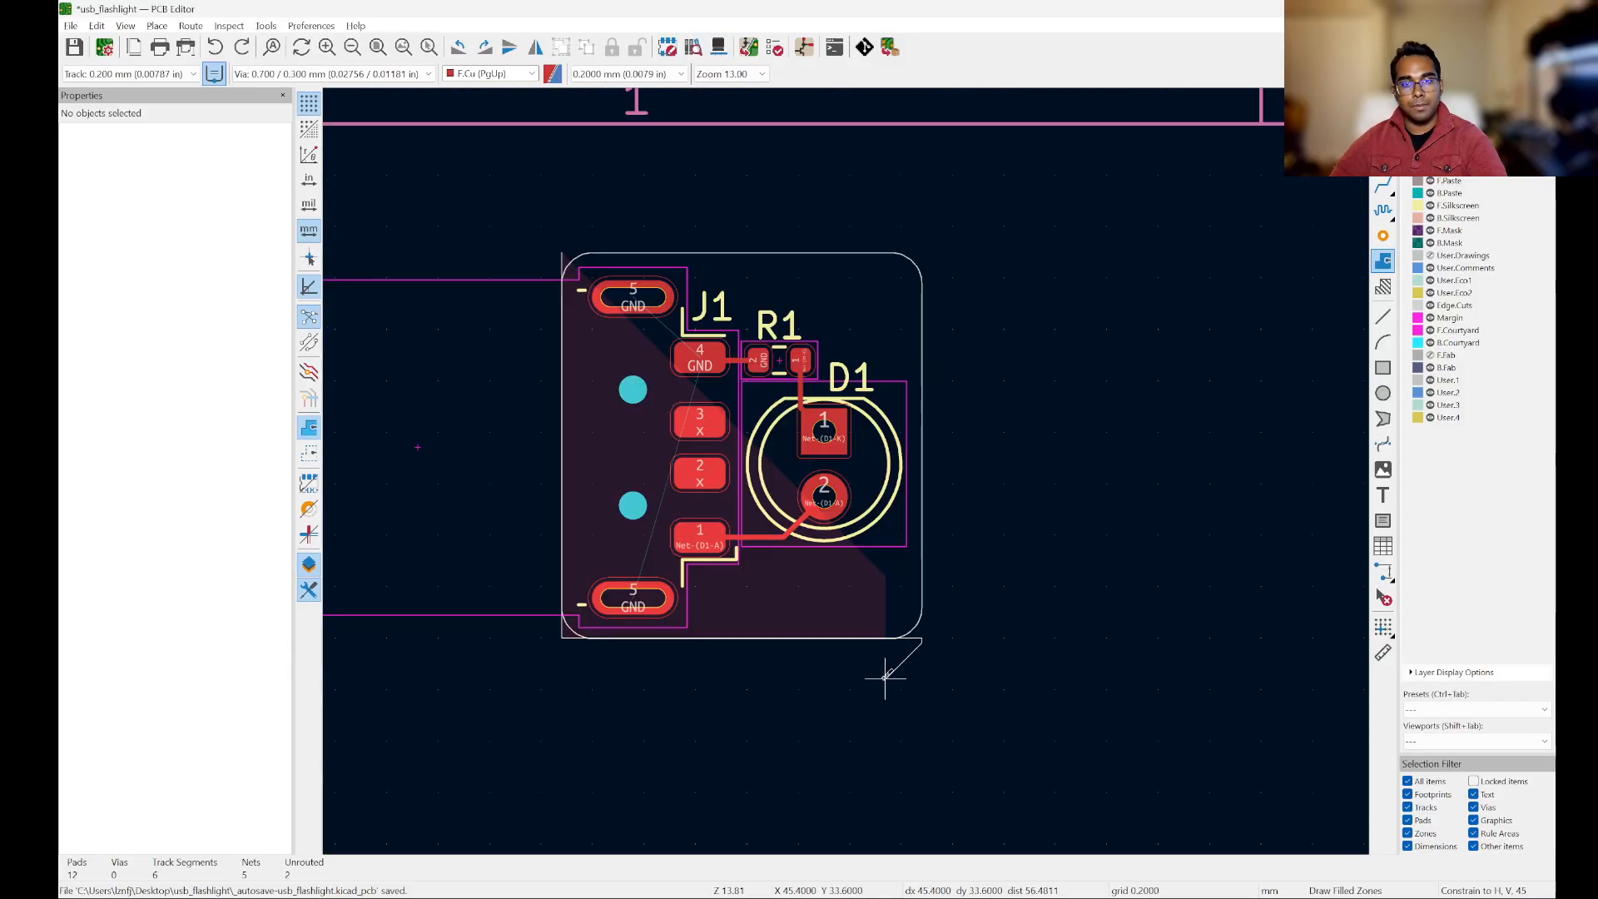
Step: Add the zone's upper-right corner at X 46.8, Y 17 mm and close the outline at its start, X 32.8, Y 17 mm
scroll(897, 333, up, 7)
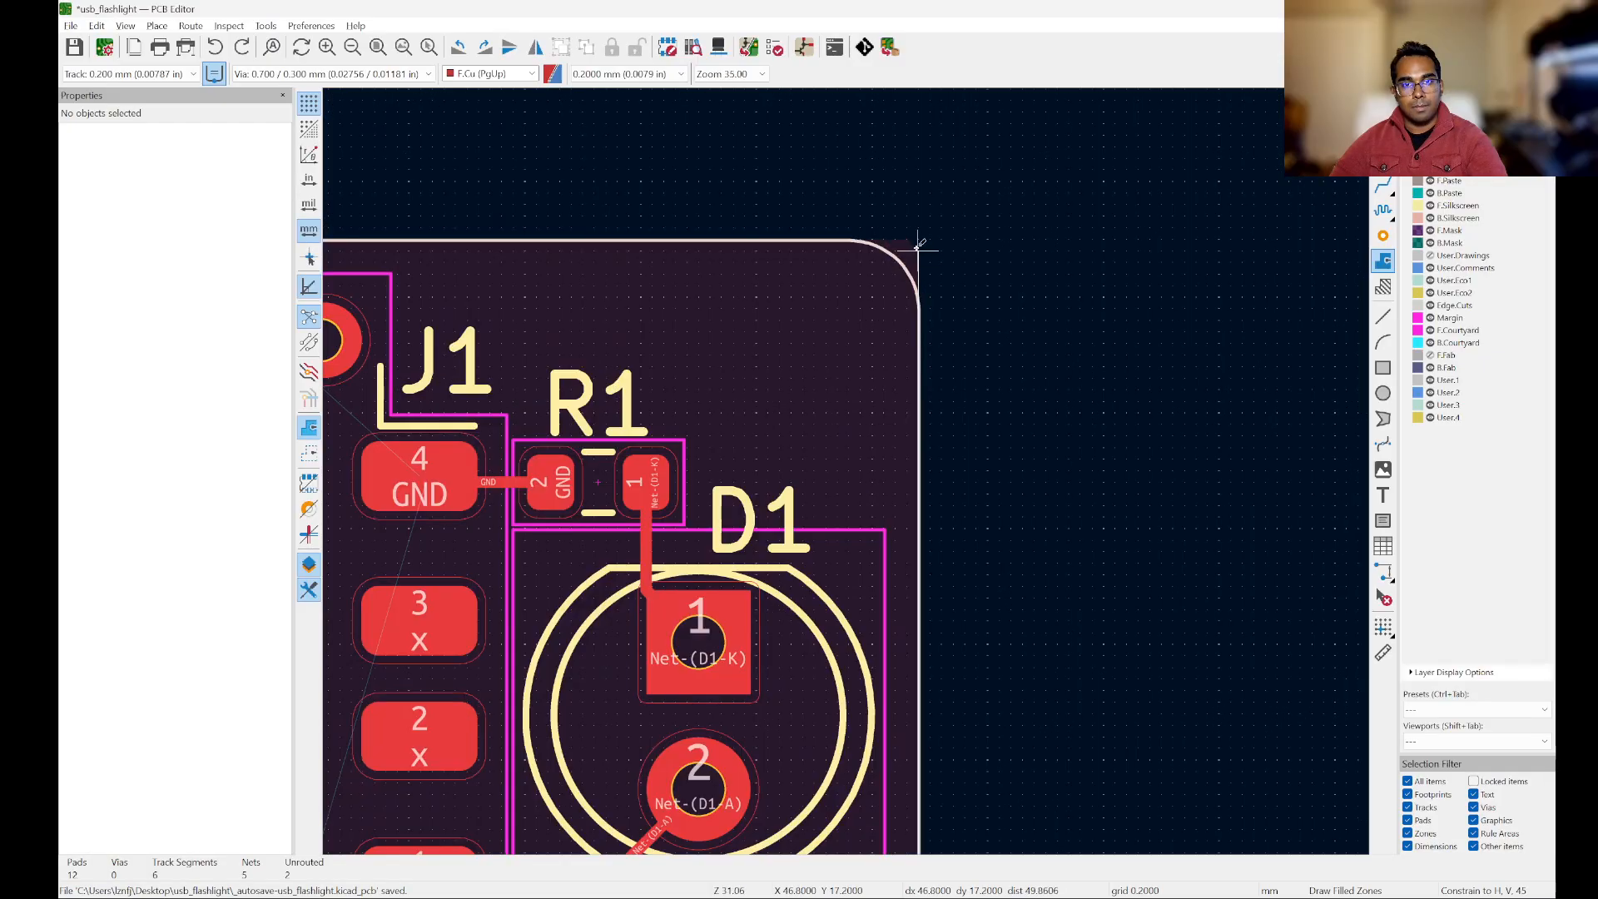
click(919, 237)
scroll(1038, 371, down, 5)
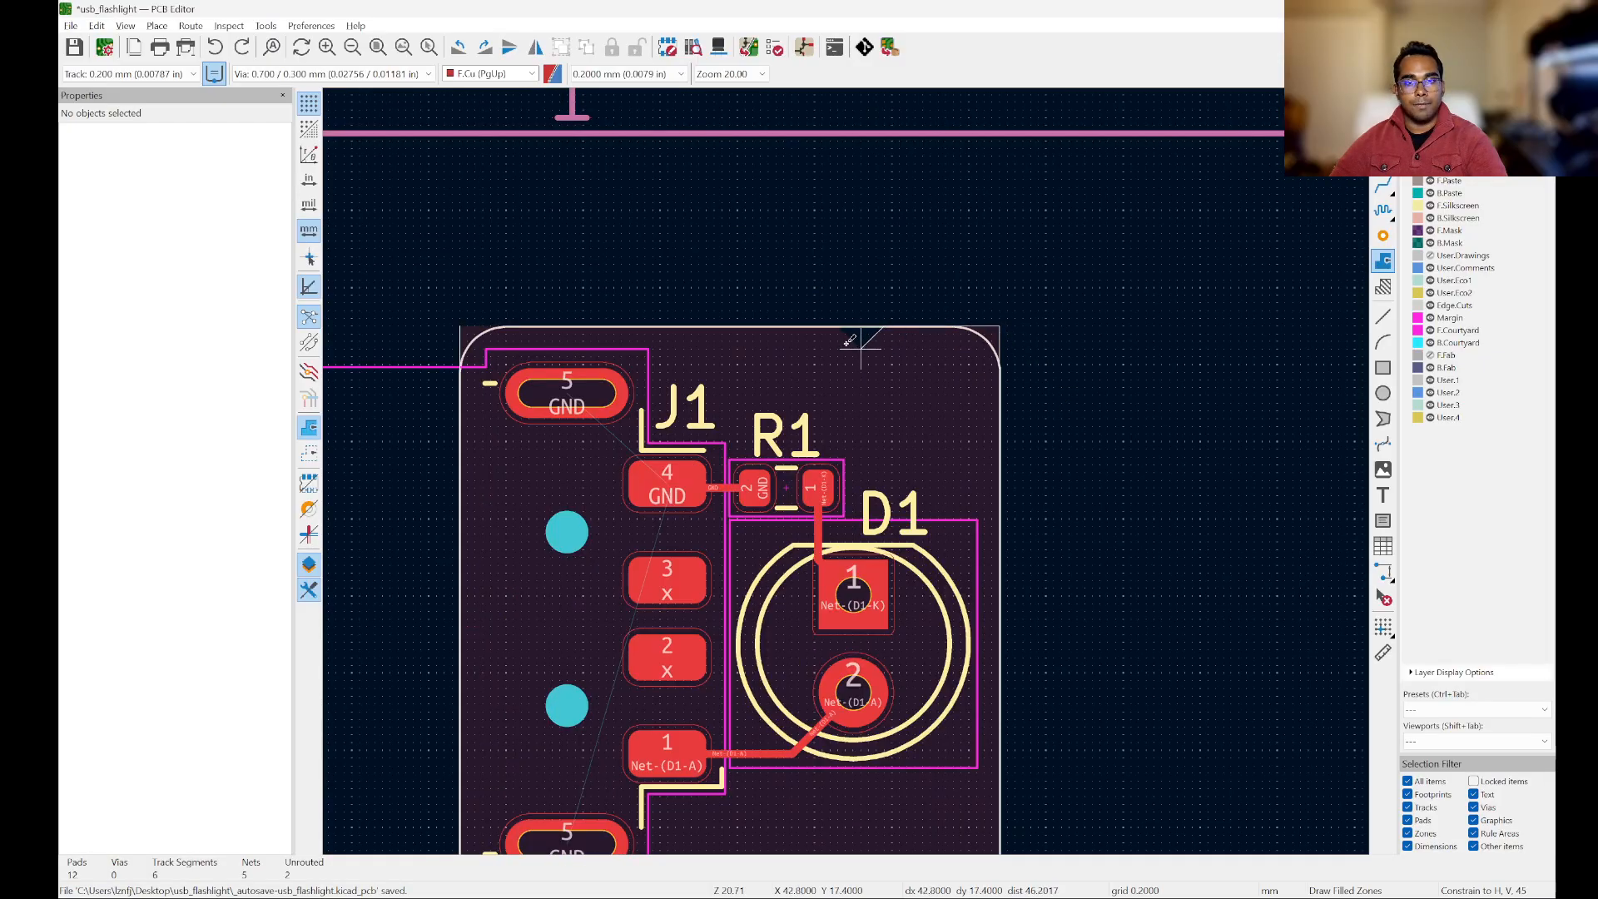
scroll(452, 313, up, 10)
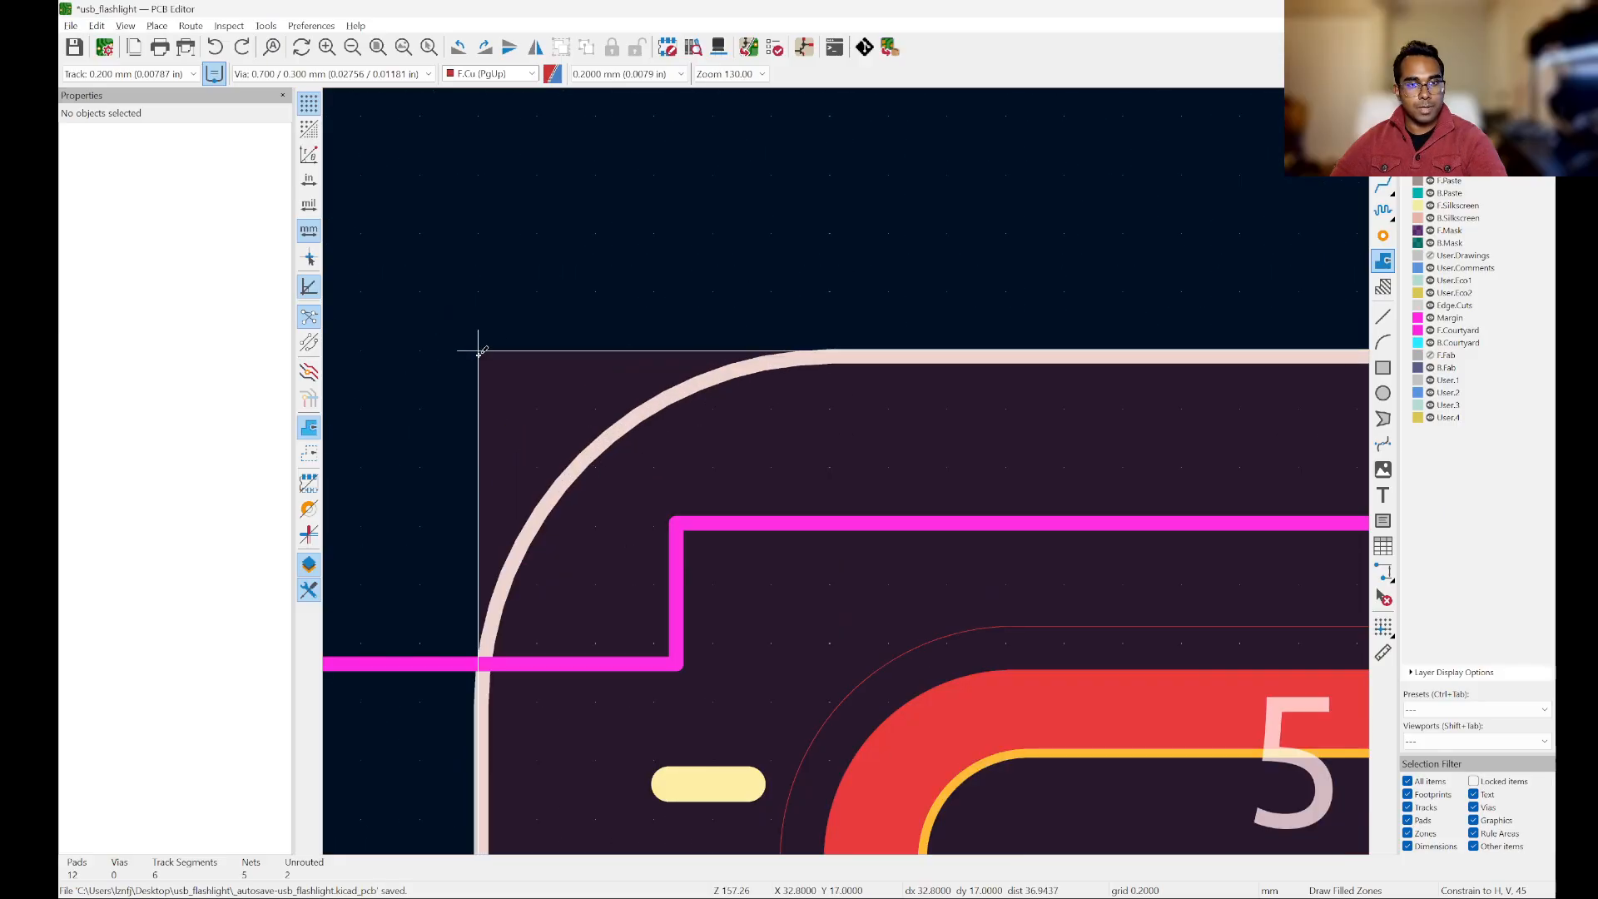
click(478, 350)
scroll(574, 235, down, 10)
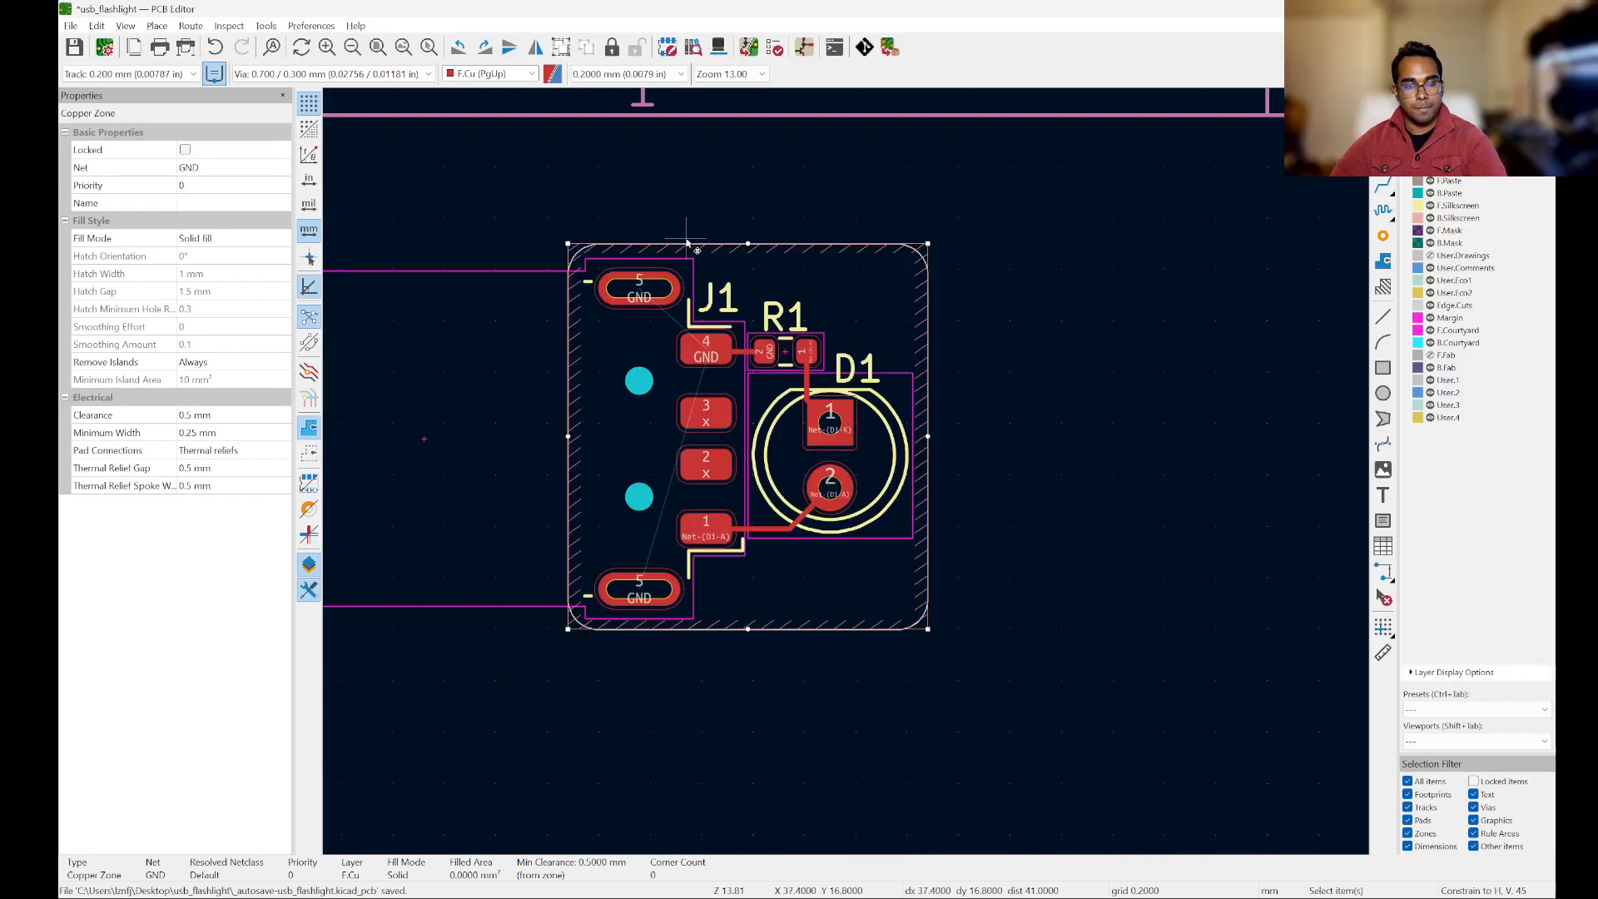
Step: Fill the GND copper zone on F.Cu and deselect it
scroll(690, 237, up, 2)
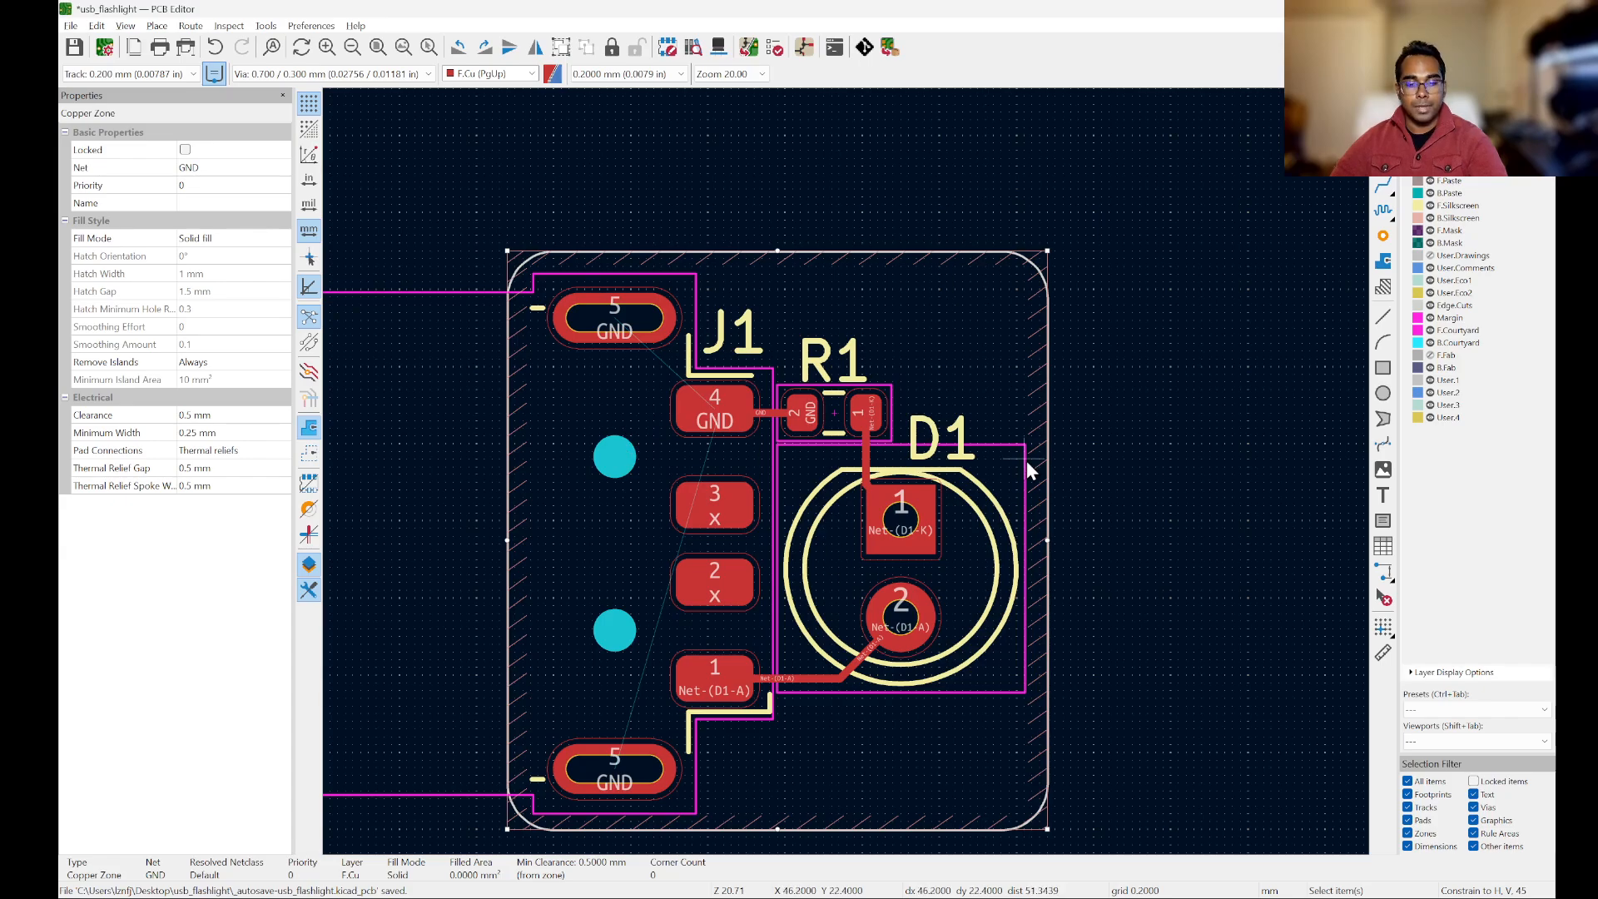
key(b)
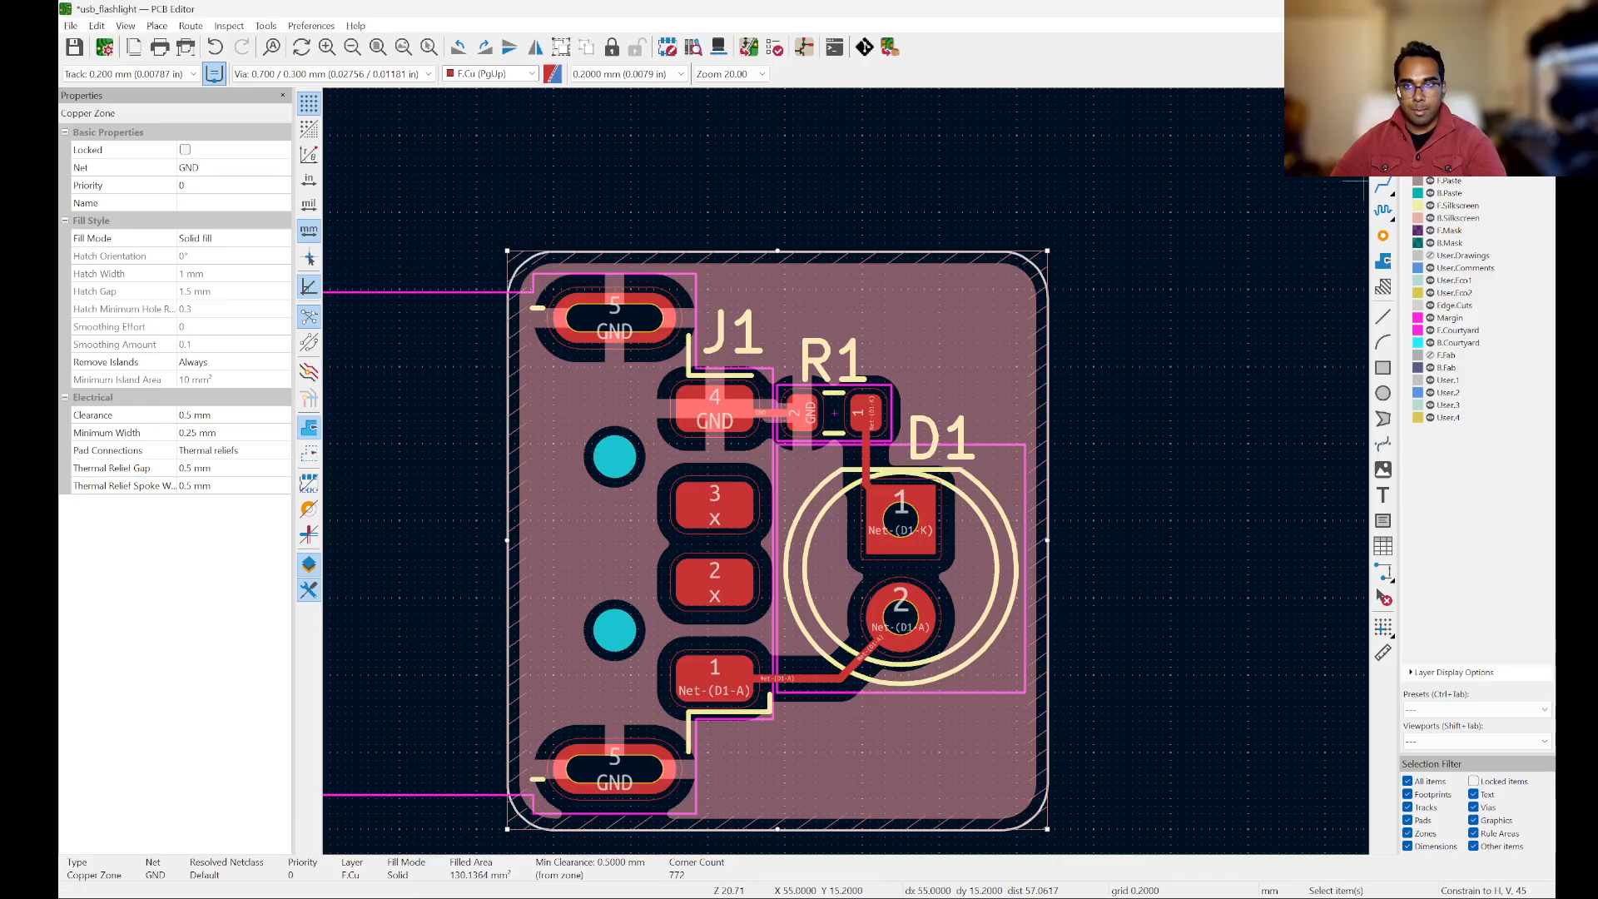
click(1108, 368)
scroll(1182, 310, down, 2)
scroll(1082, 317, up, 2)
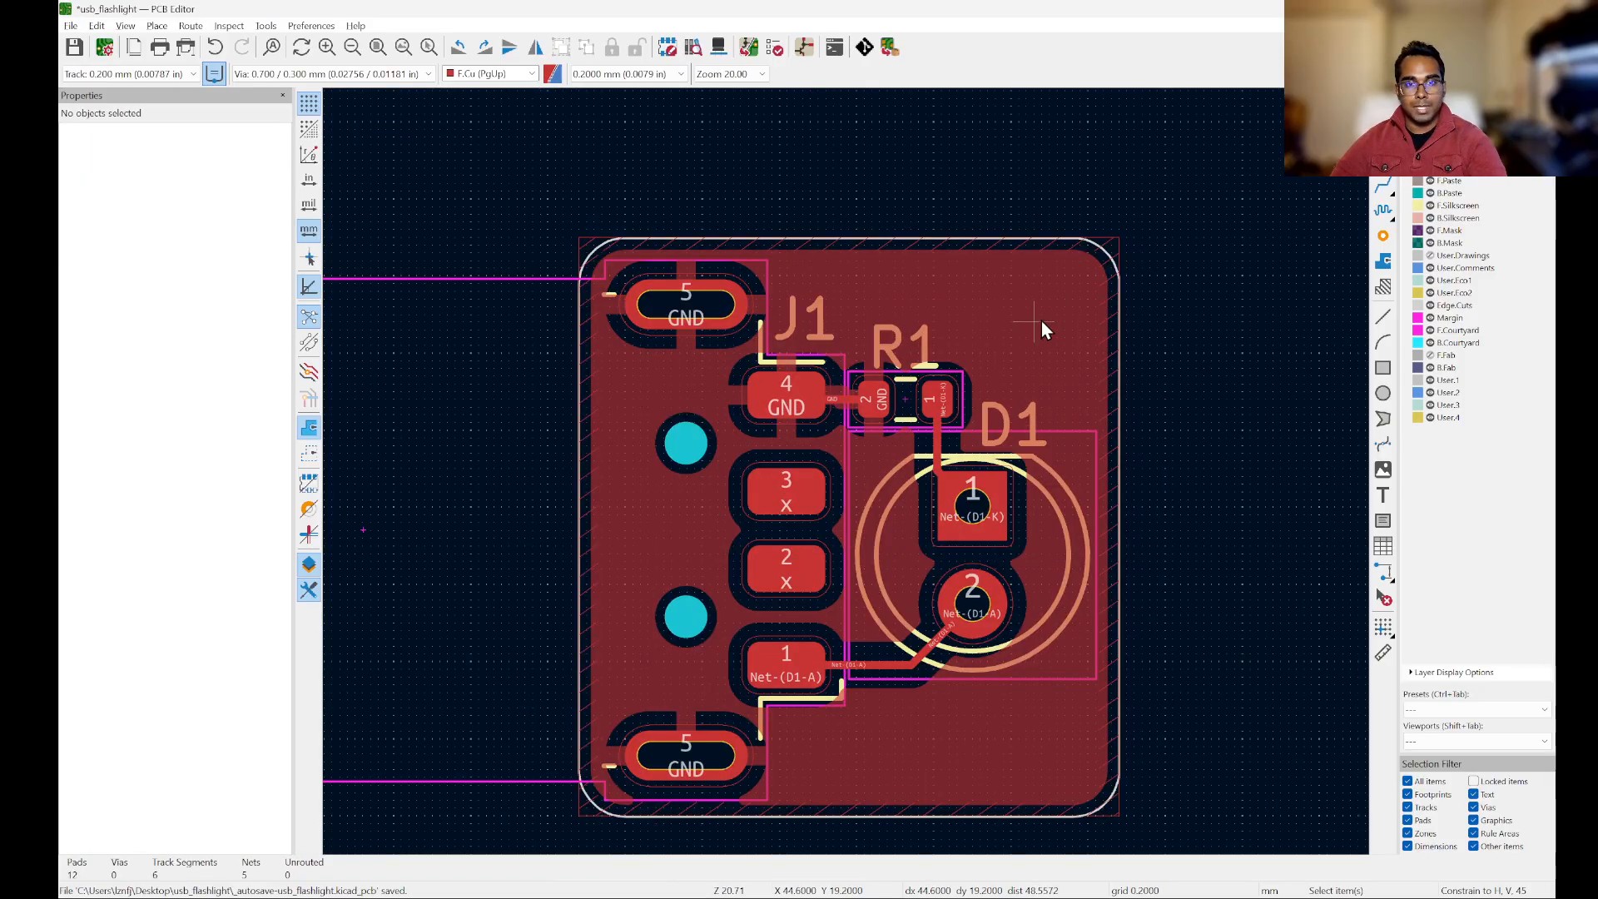
scroll(1095, 331, up, 2)
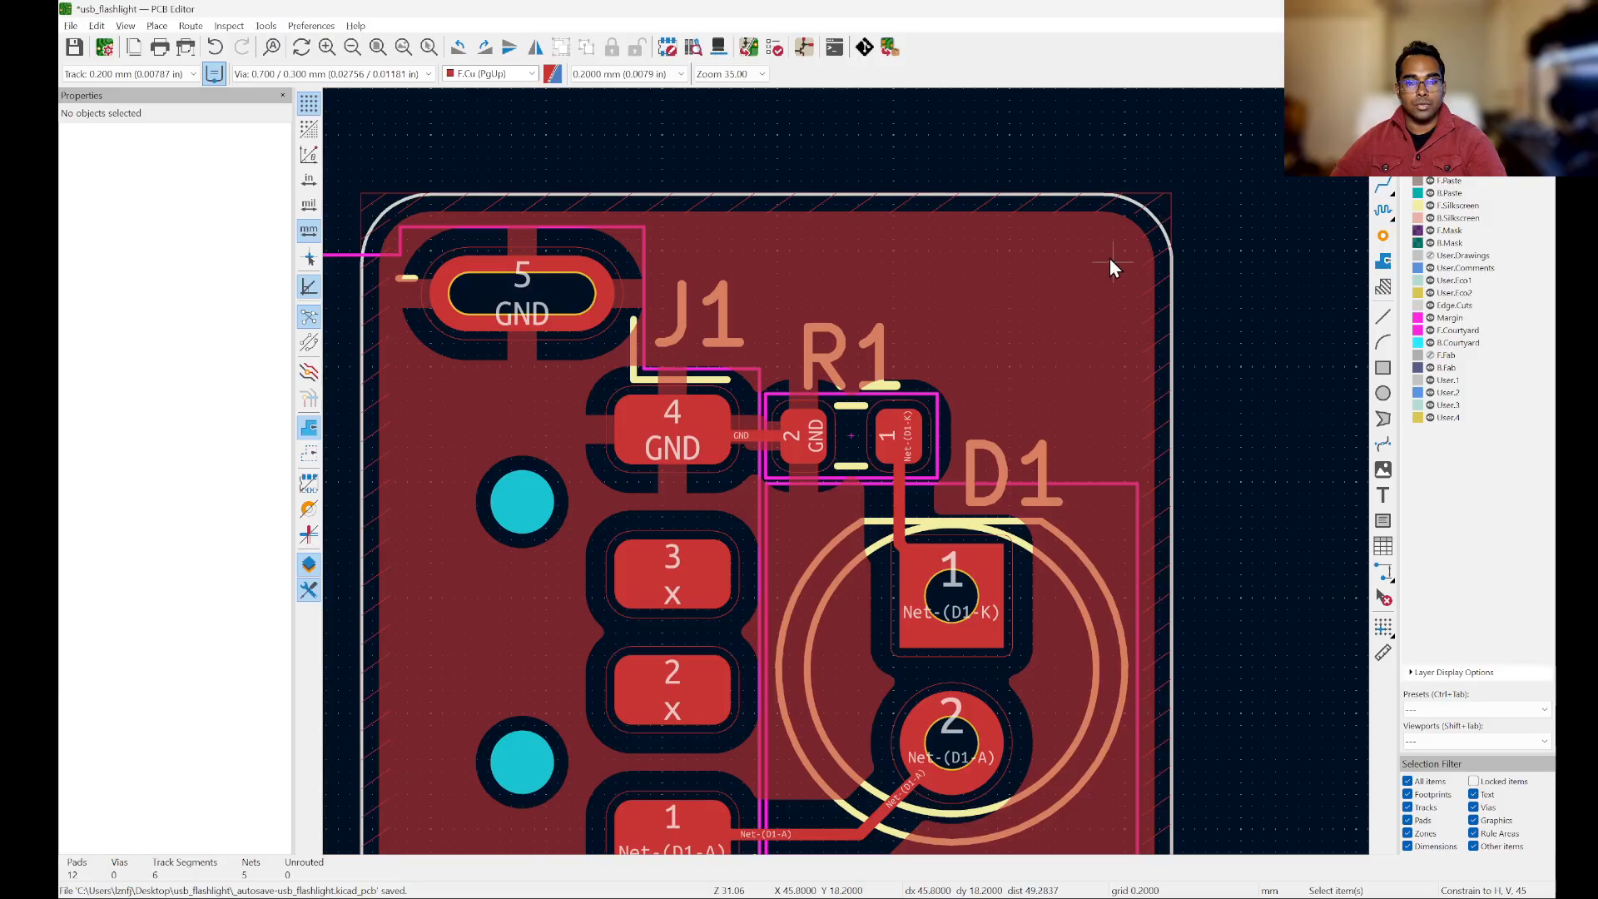
Step: Review the filled zone's copper properties, keeping F.Cu and the GND net, and accept them
click(1081, 320)
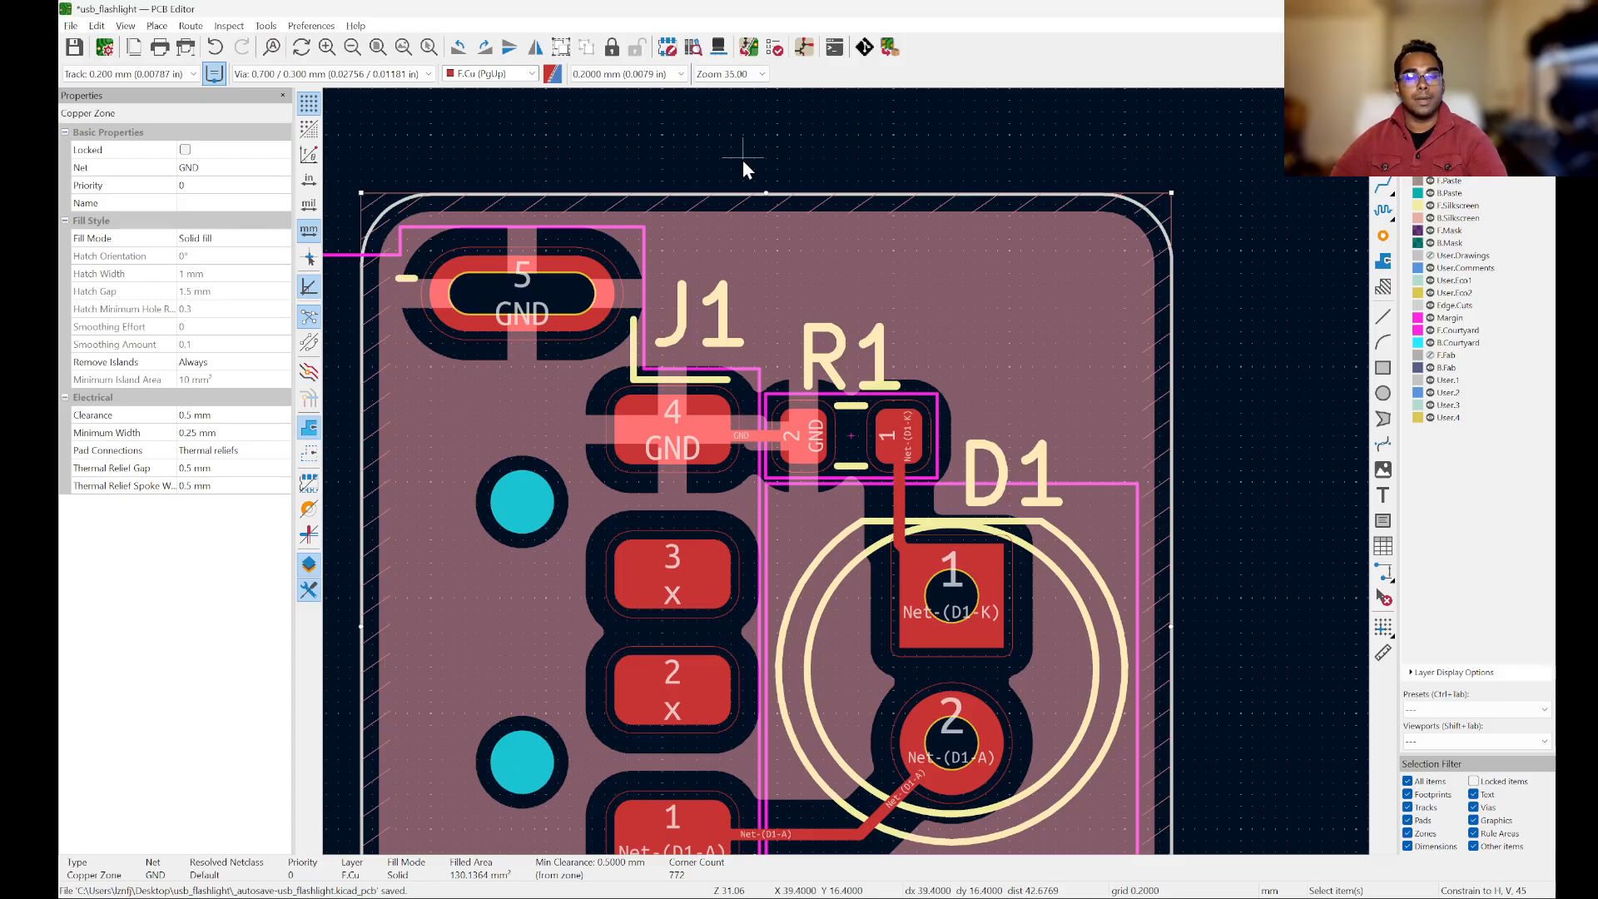
double_click(1075, 302)
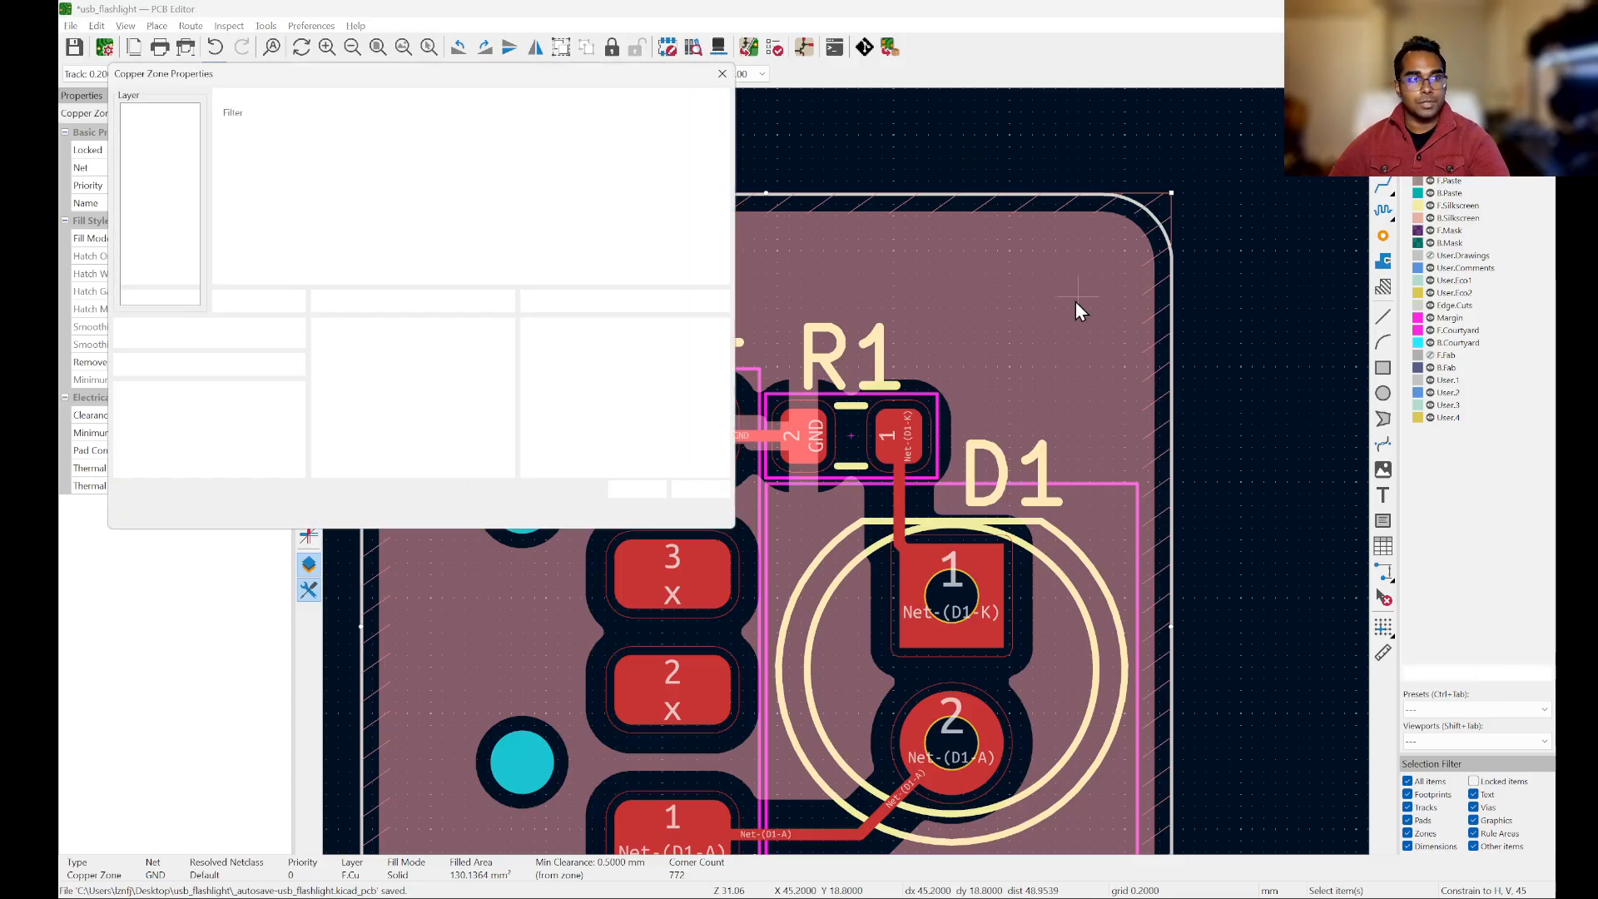
drag(403, 87, 968, 247)
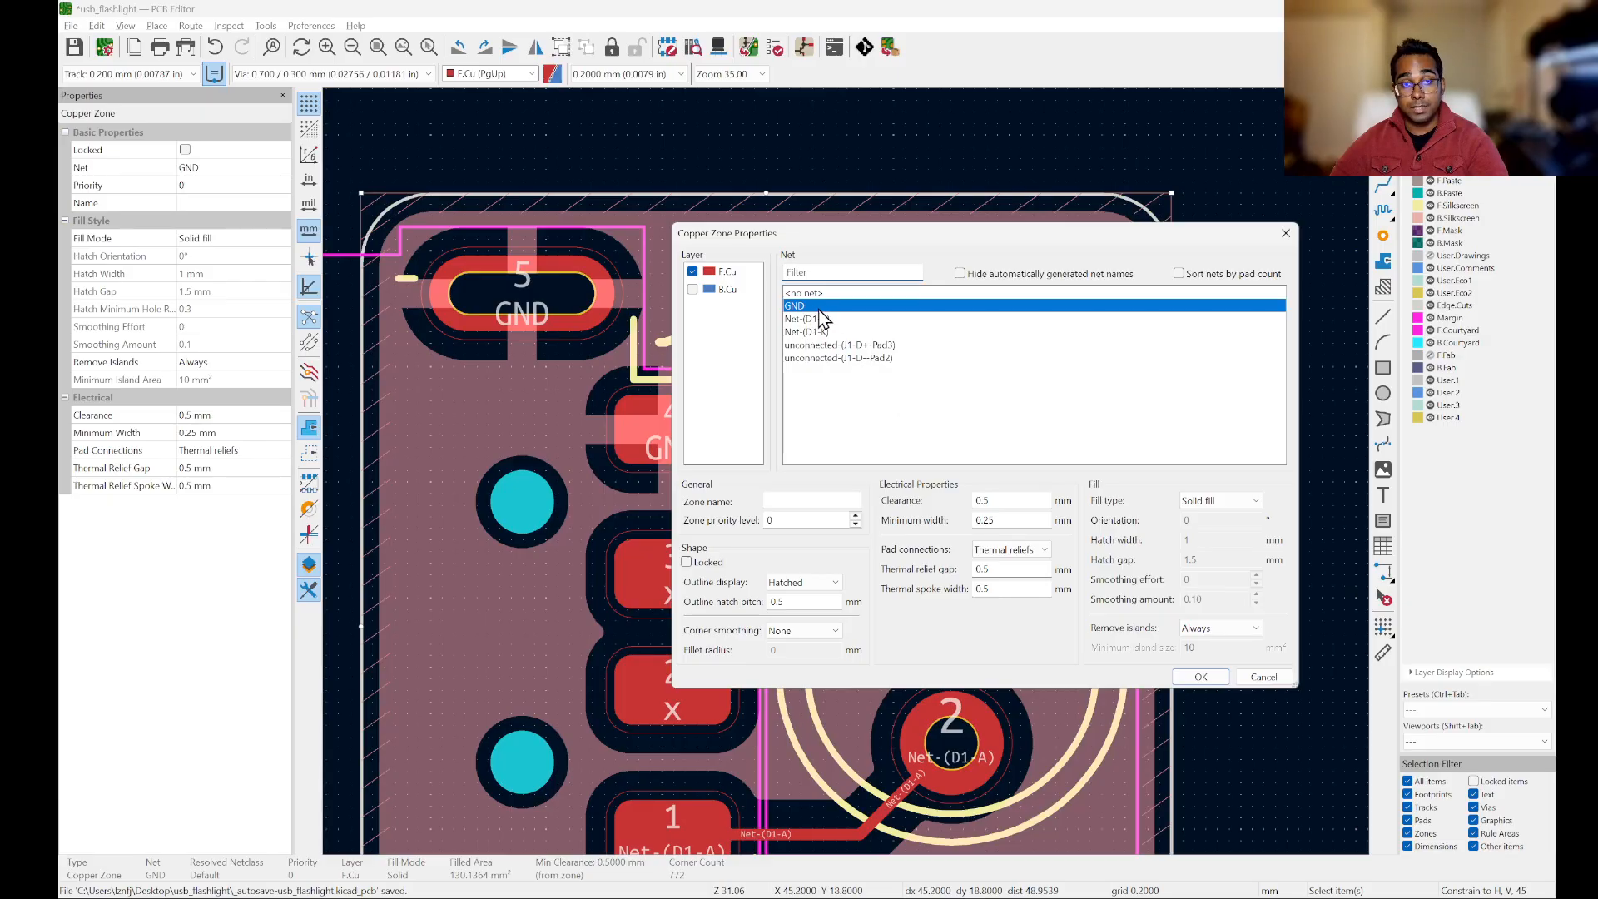
click(1201, 676)
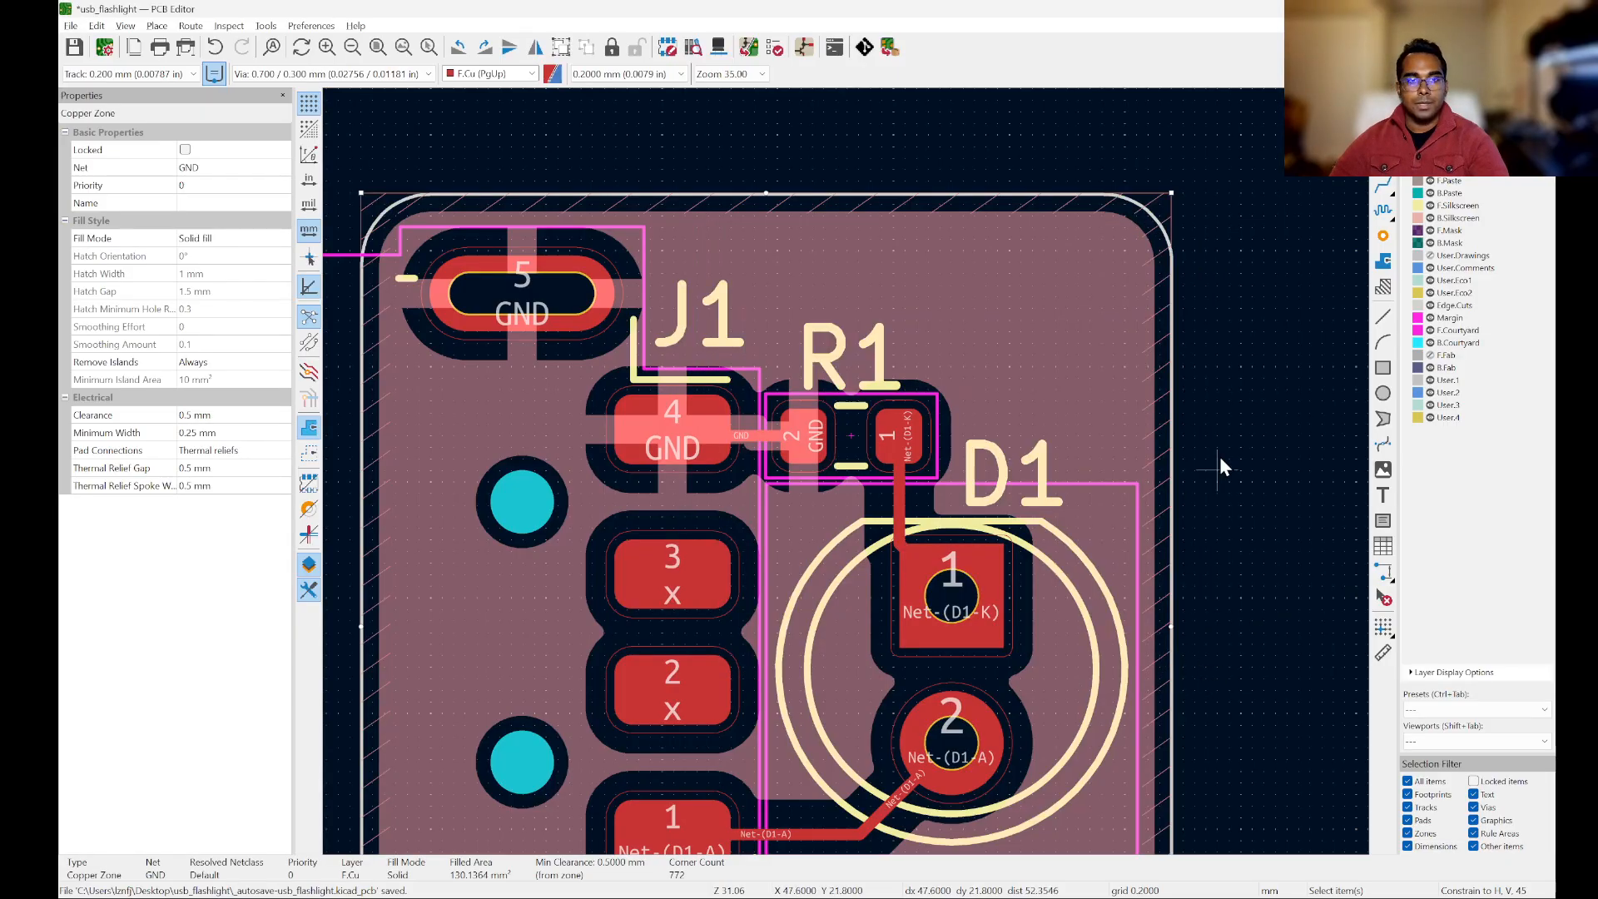
Step: Examine how the filled GND zone connects to J1's GND pads through the thermal reliefs
scroll(574, 250, up, 2)
scroll(574, 249, up, 2)
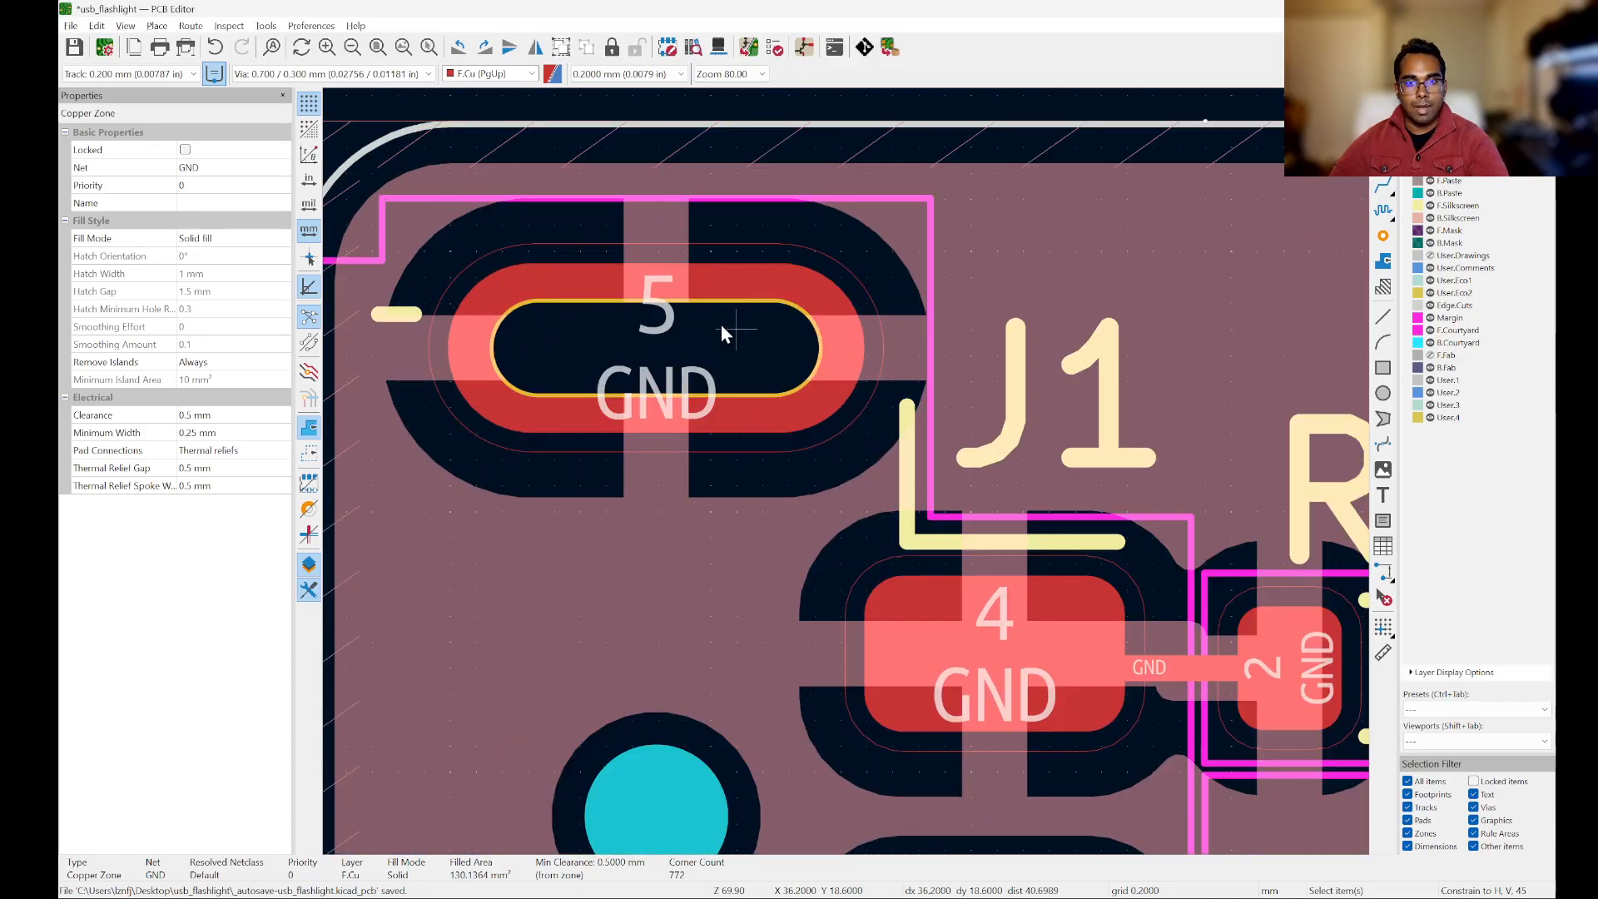
scroll(722, 329, down, 4)
scroll(1224, 332, down, 5)
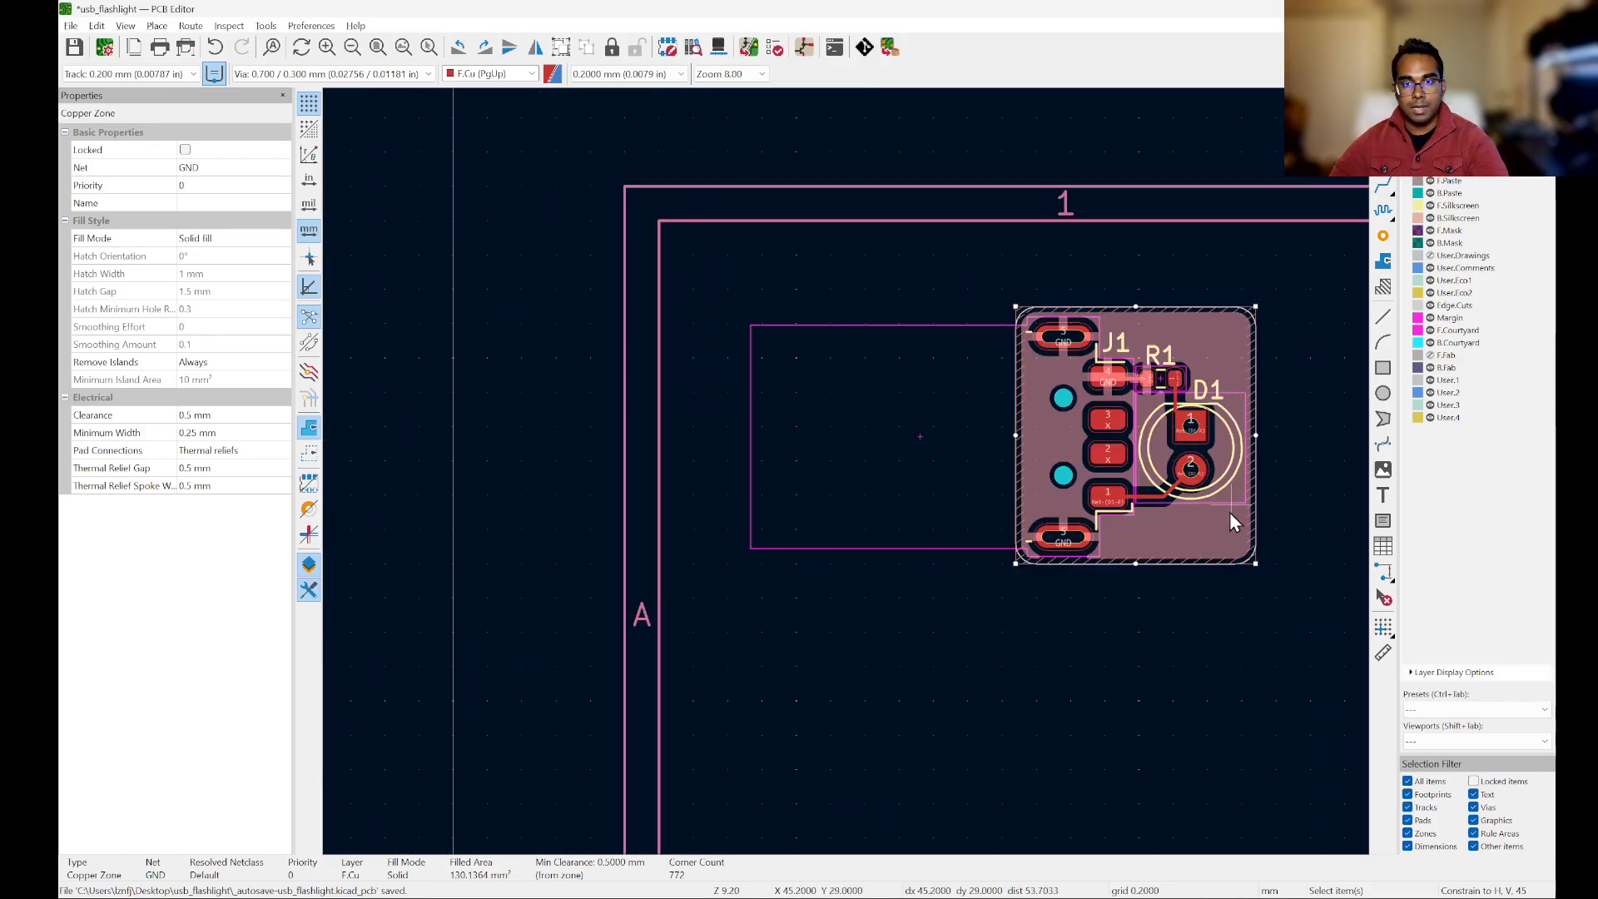
scroll(1059, 342, up, 2)
scroll(907, 362, down, 2)
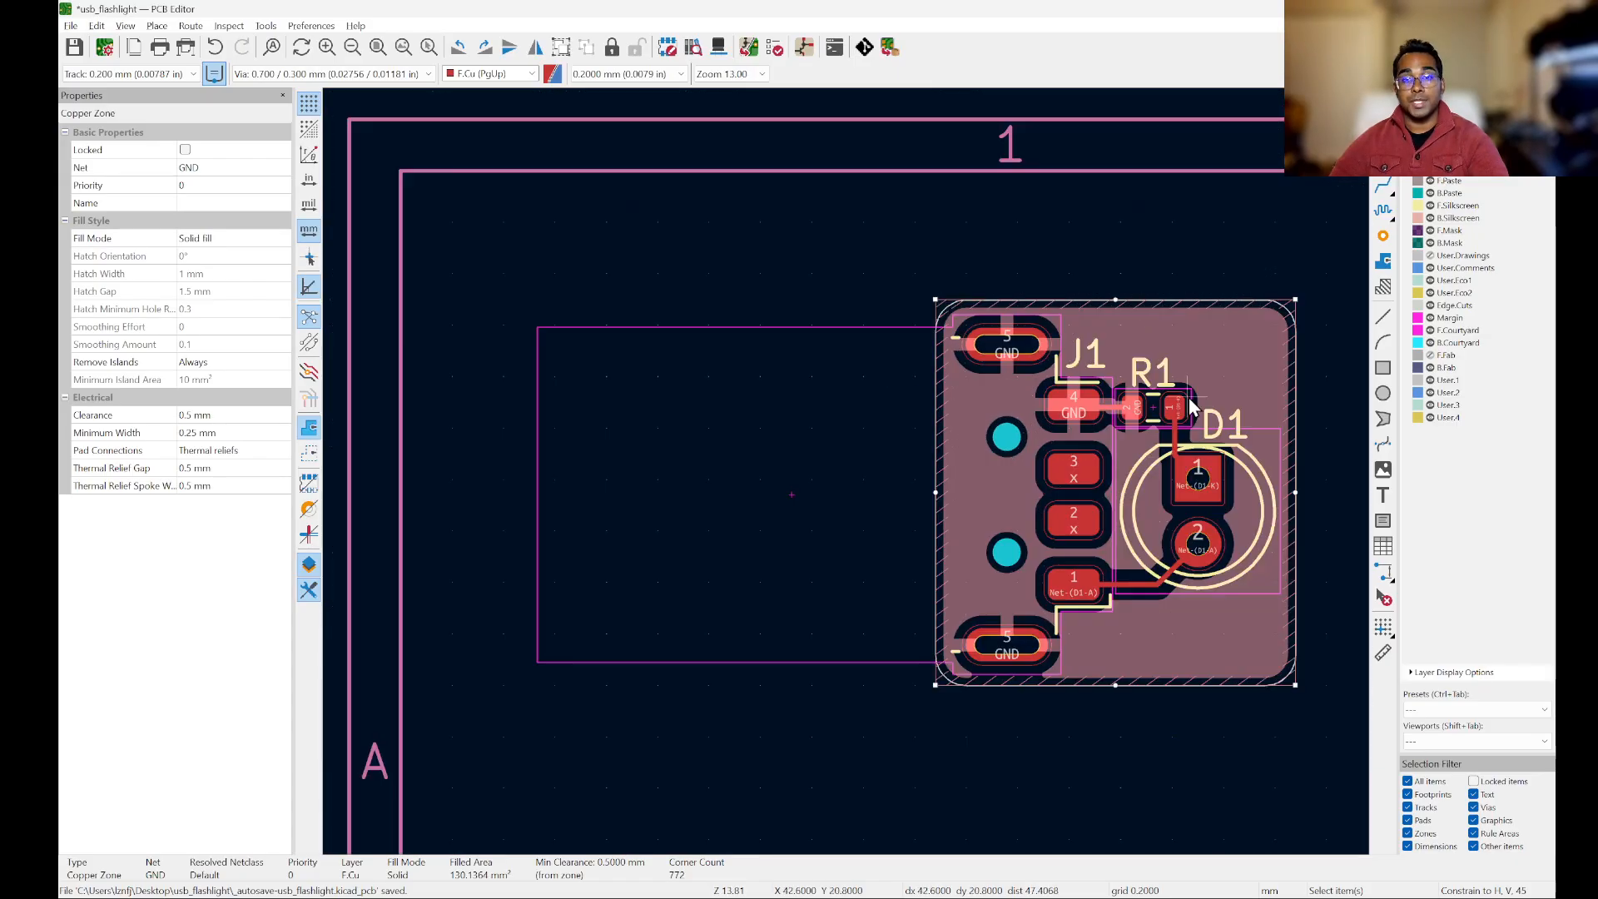
scroll(1240, 398, up, 3)
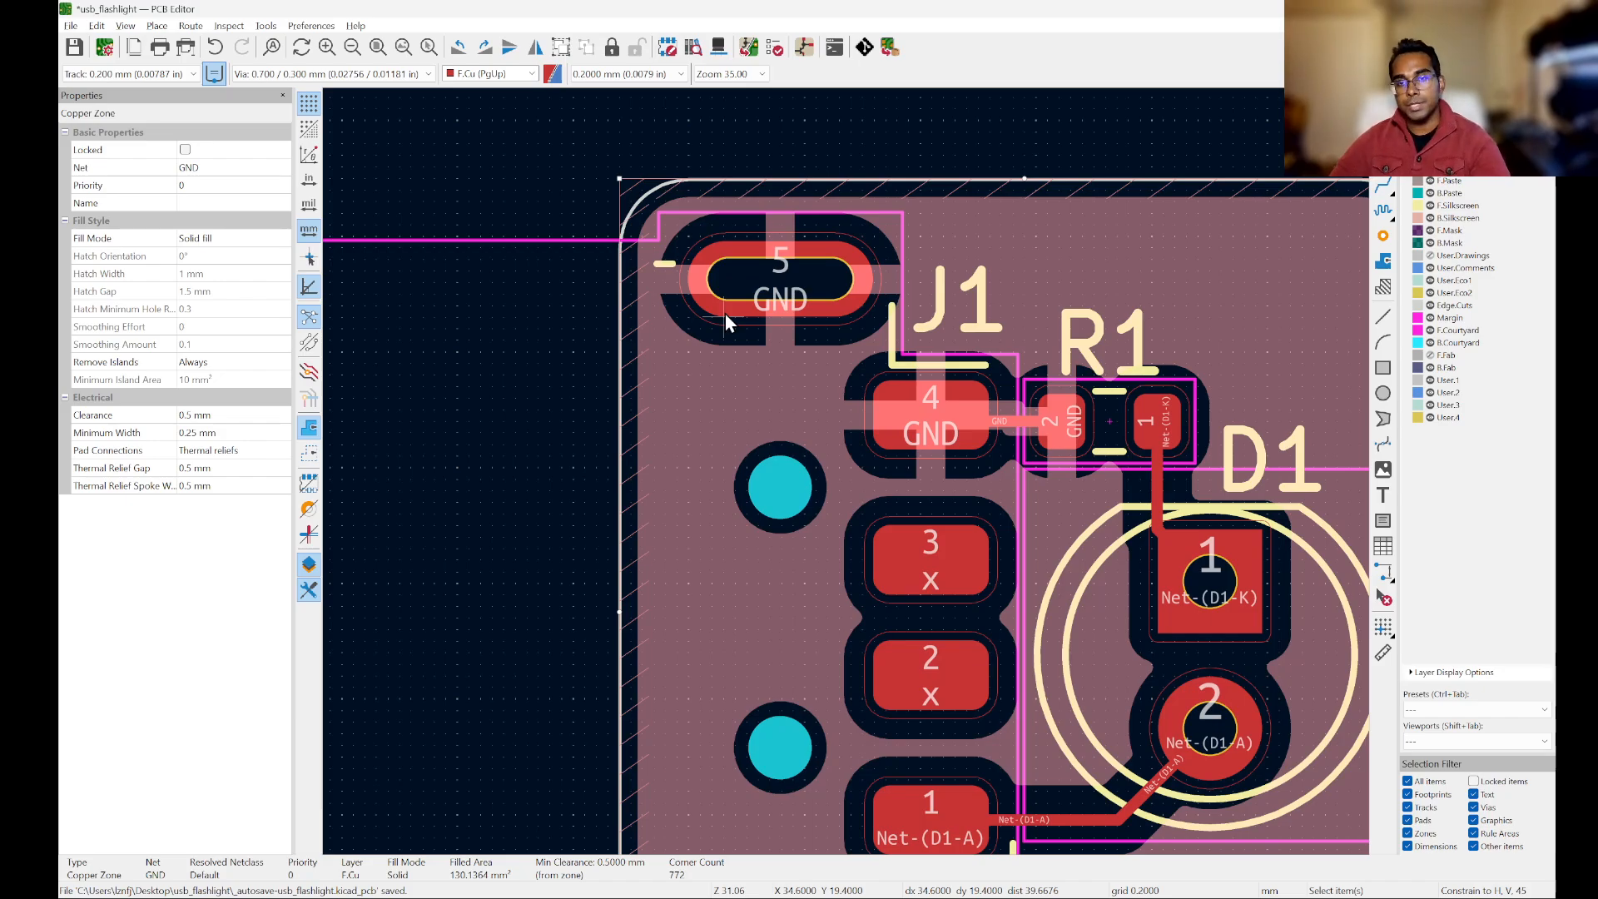
Step: Delete the GND track between J1 pad 4 and R1 pad 2
scroll(1037, 418, up, 3)
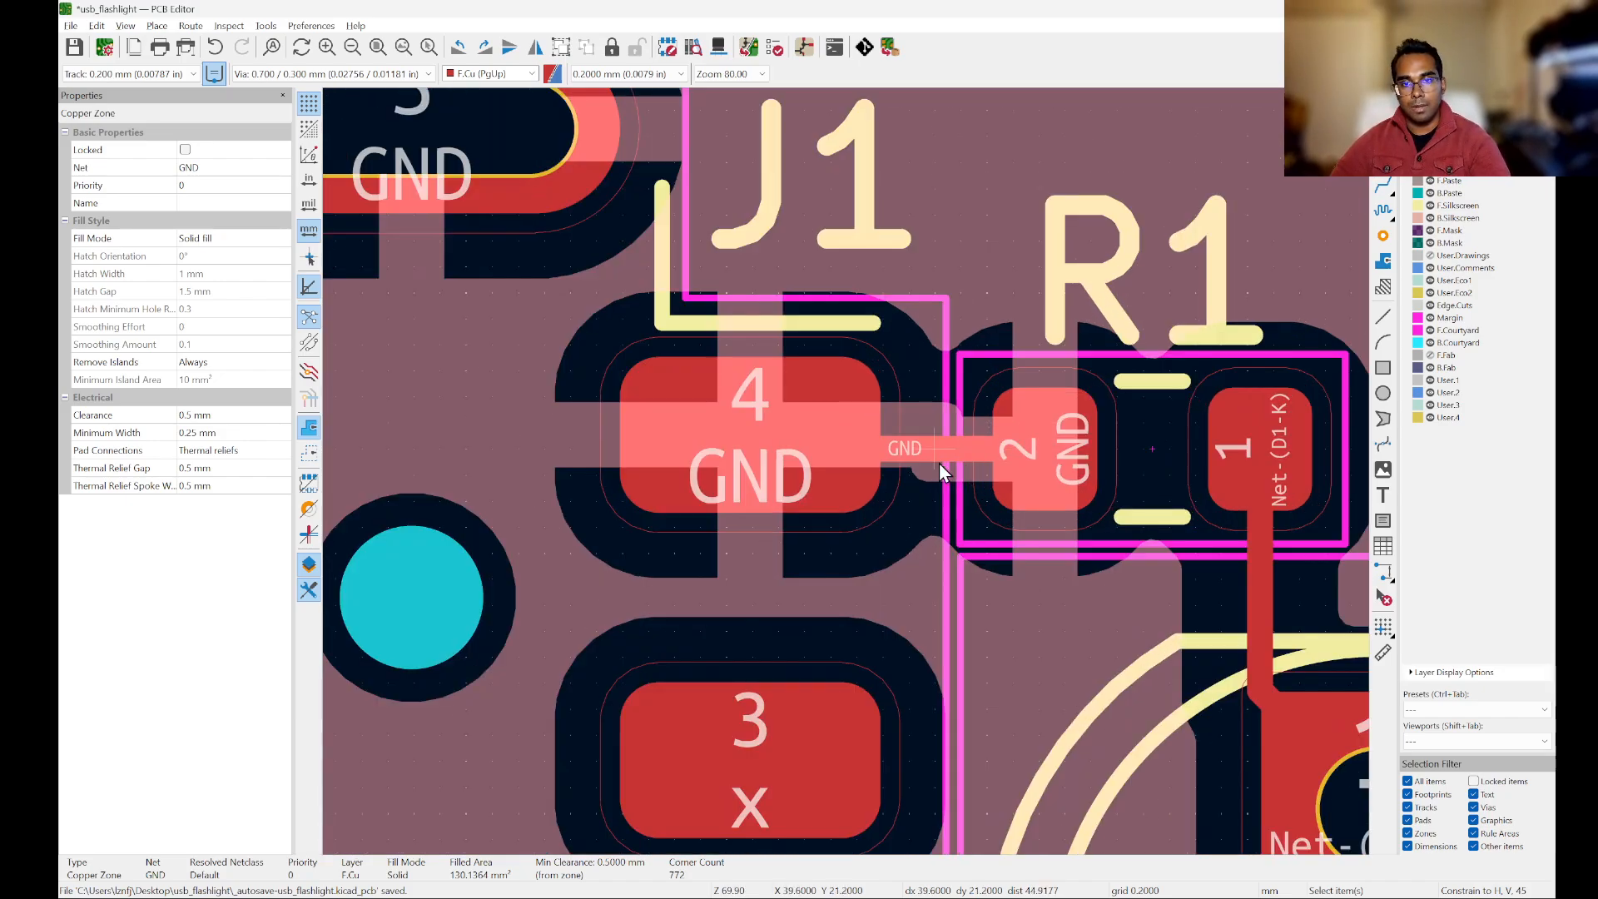
scroll(939, 463, up, 2)
click(885, 437)
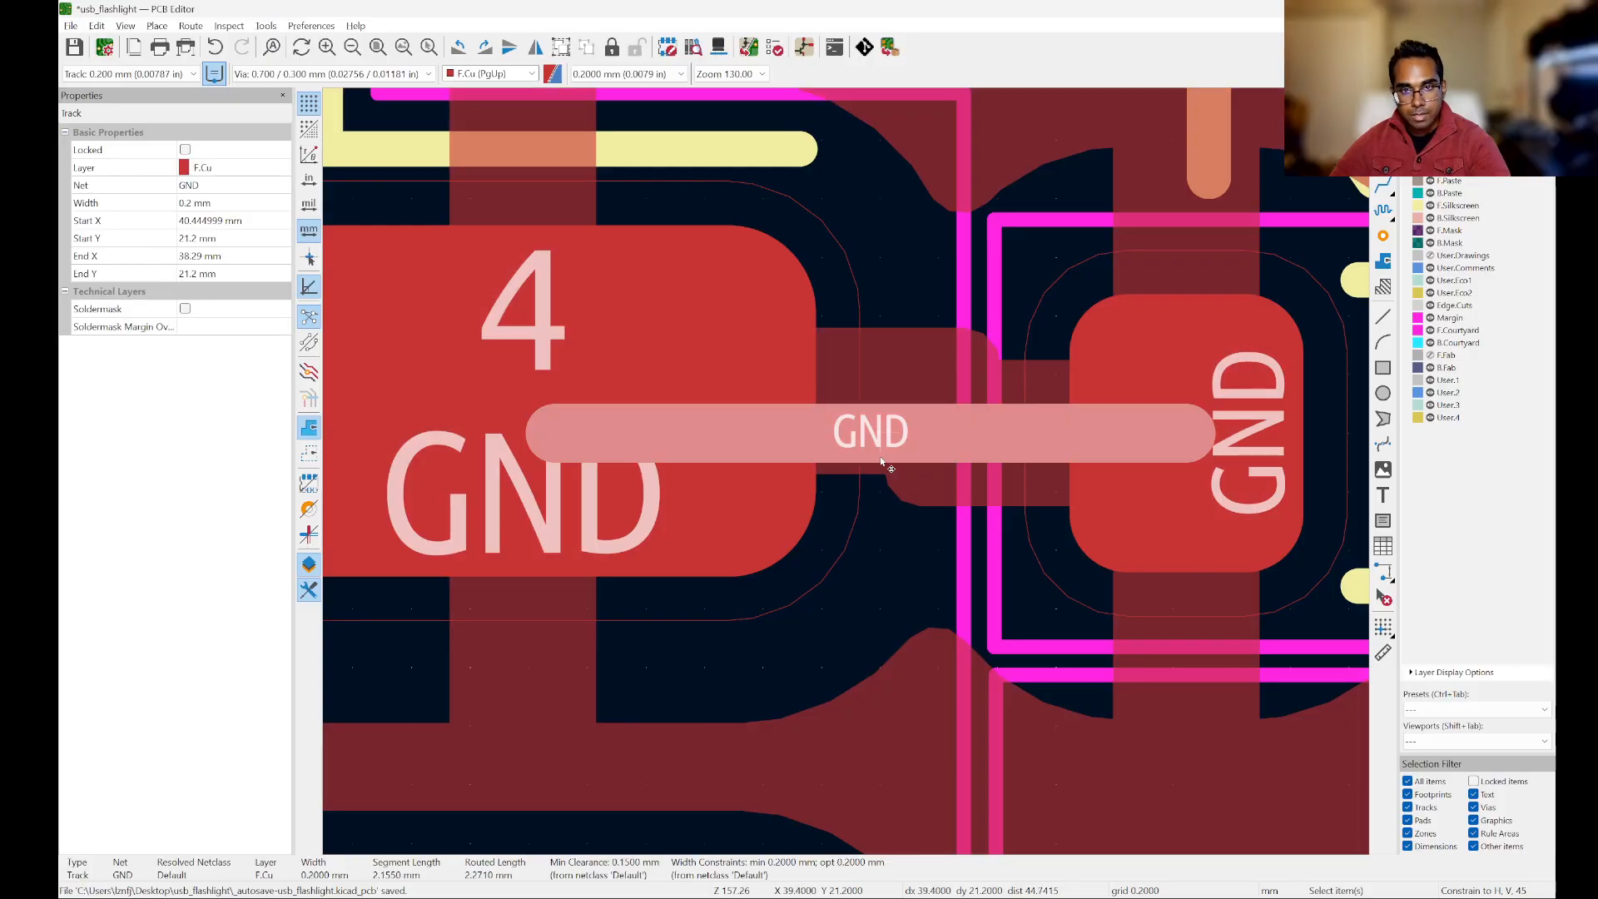
key(Escape)
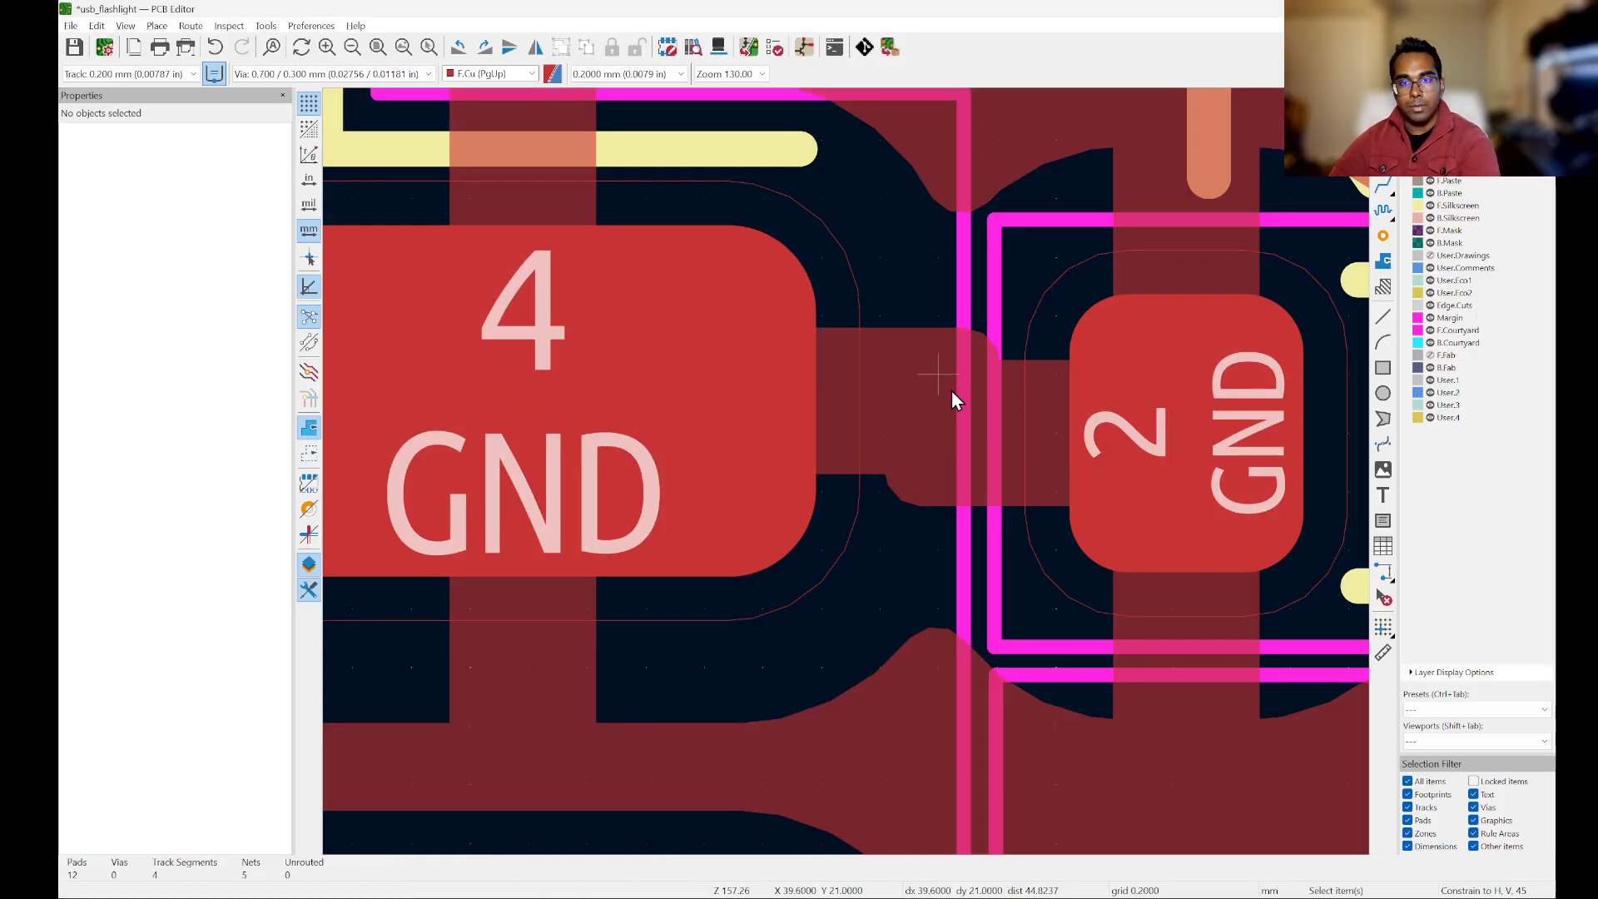
Step: Inspect the zone's clearances and thermal relief spokes around J1 pads 4 and 5 and R1 pad 2
scroll(951, 391, down, 7)
scroll(910, 676, up, 1)
scroll(956, 521, down, 1)
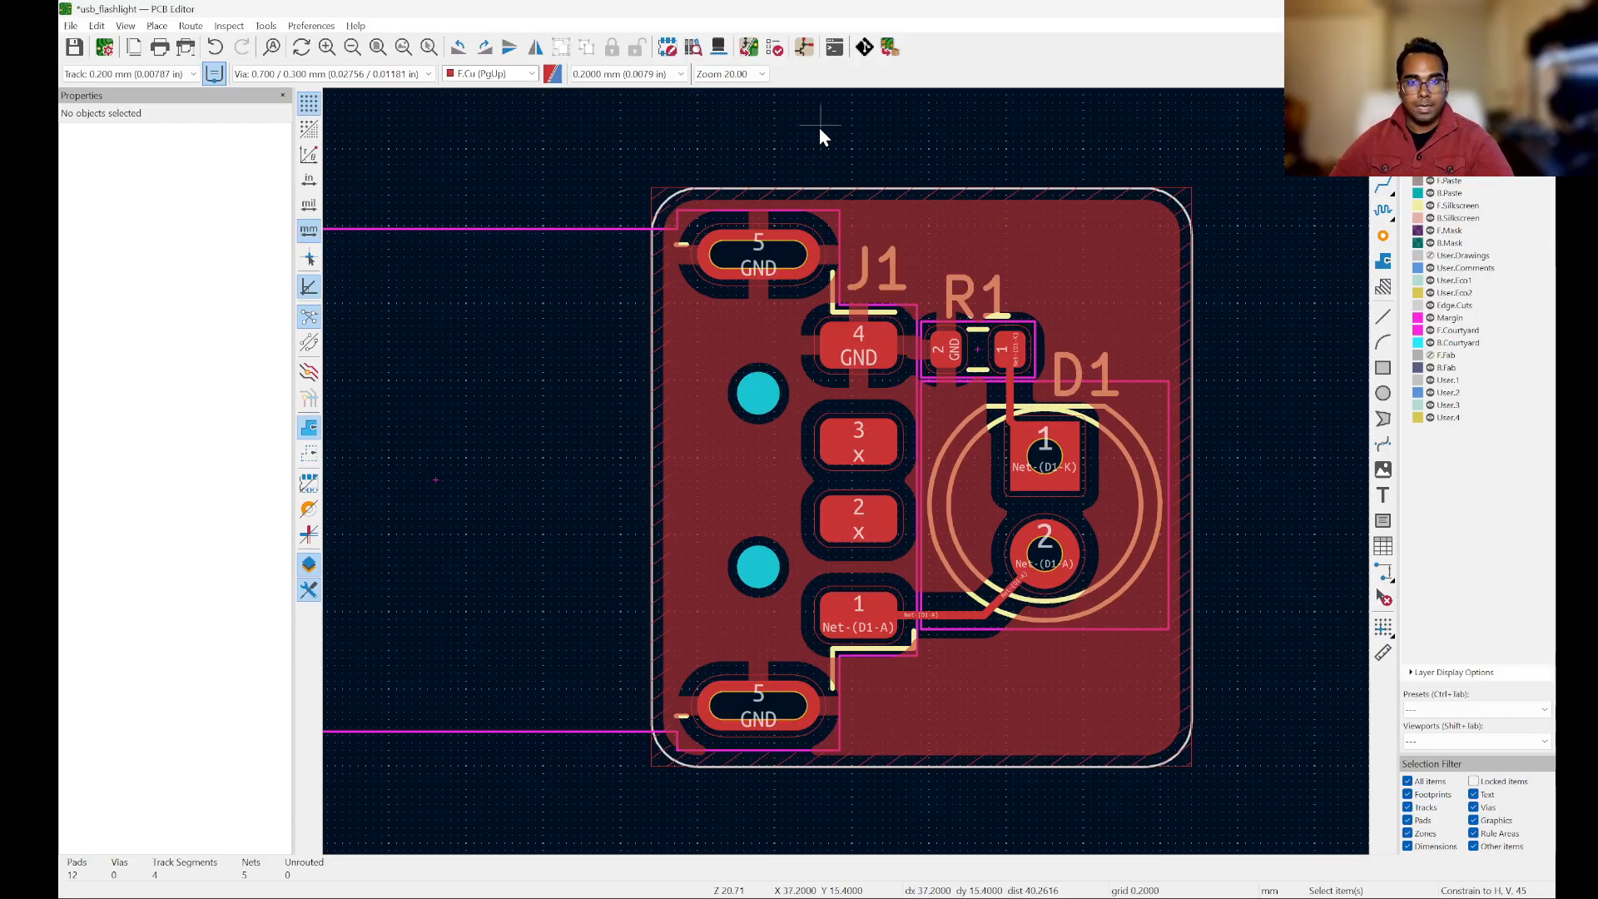
scroll(819, 129, up, 4)
scroll(1022, 227, down, 2)
scroll(872, 313, up, 2)
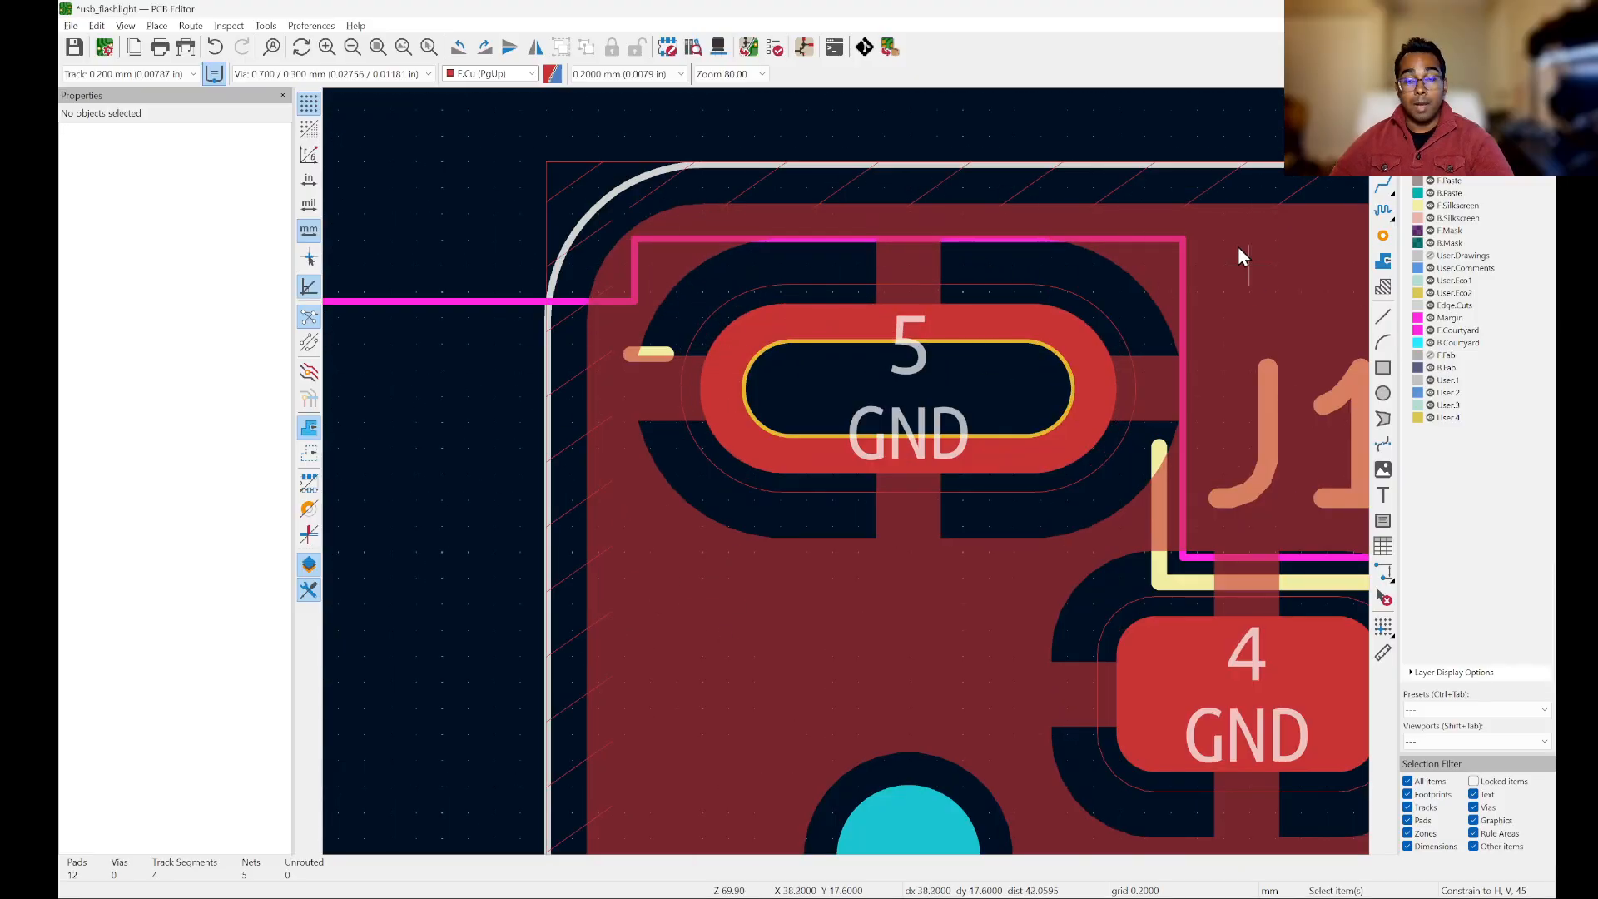
scroll(981, 331, up, 1)
scroll(556, 321, down, 2)
scroll(556, 321, down, 3)
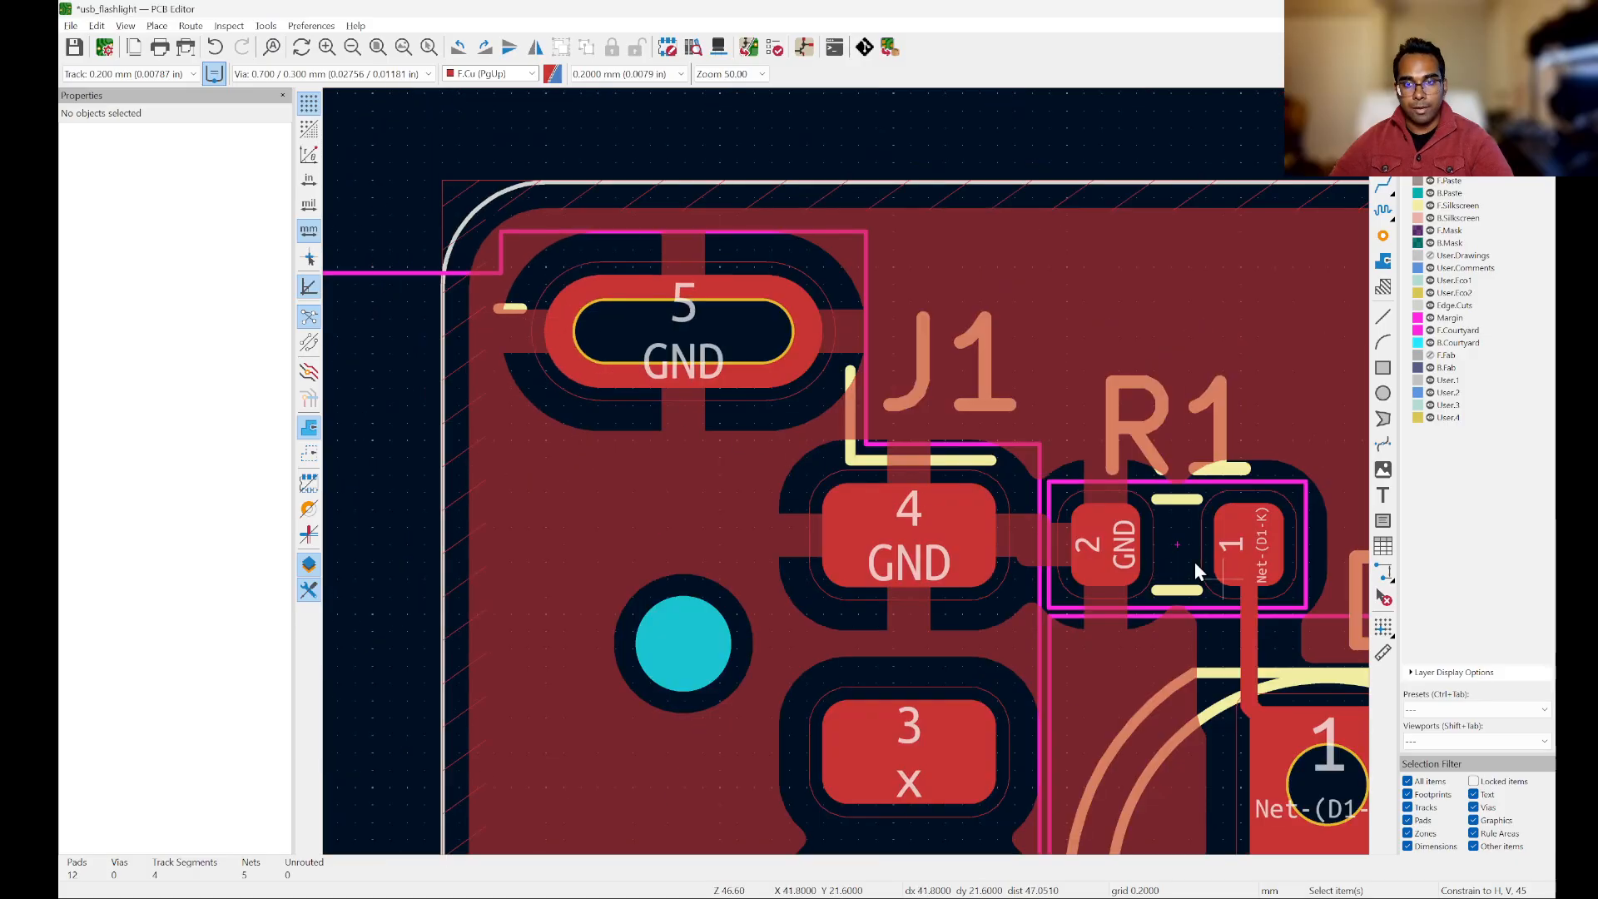
scroll(862, 402, up, 3)
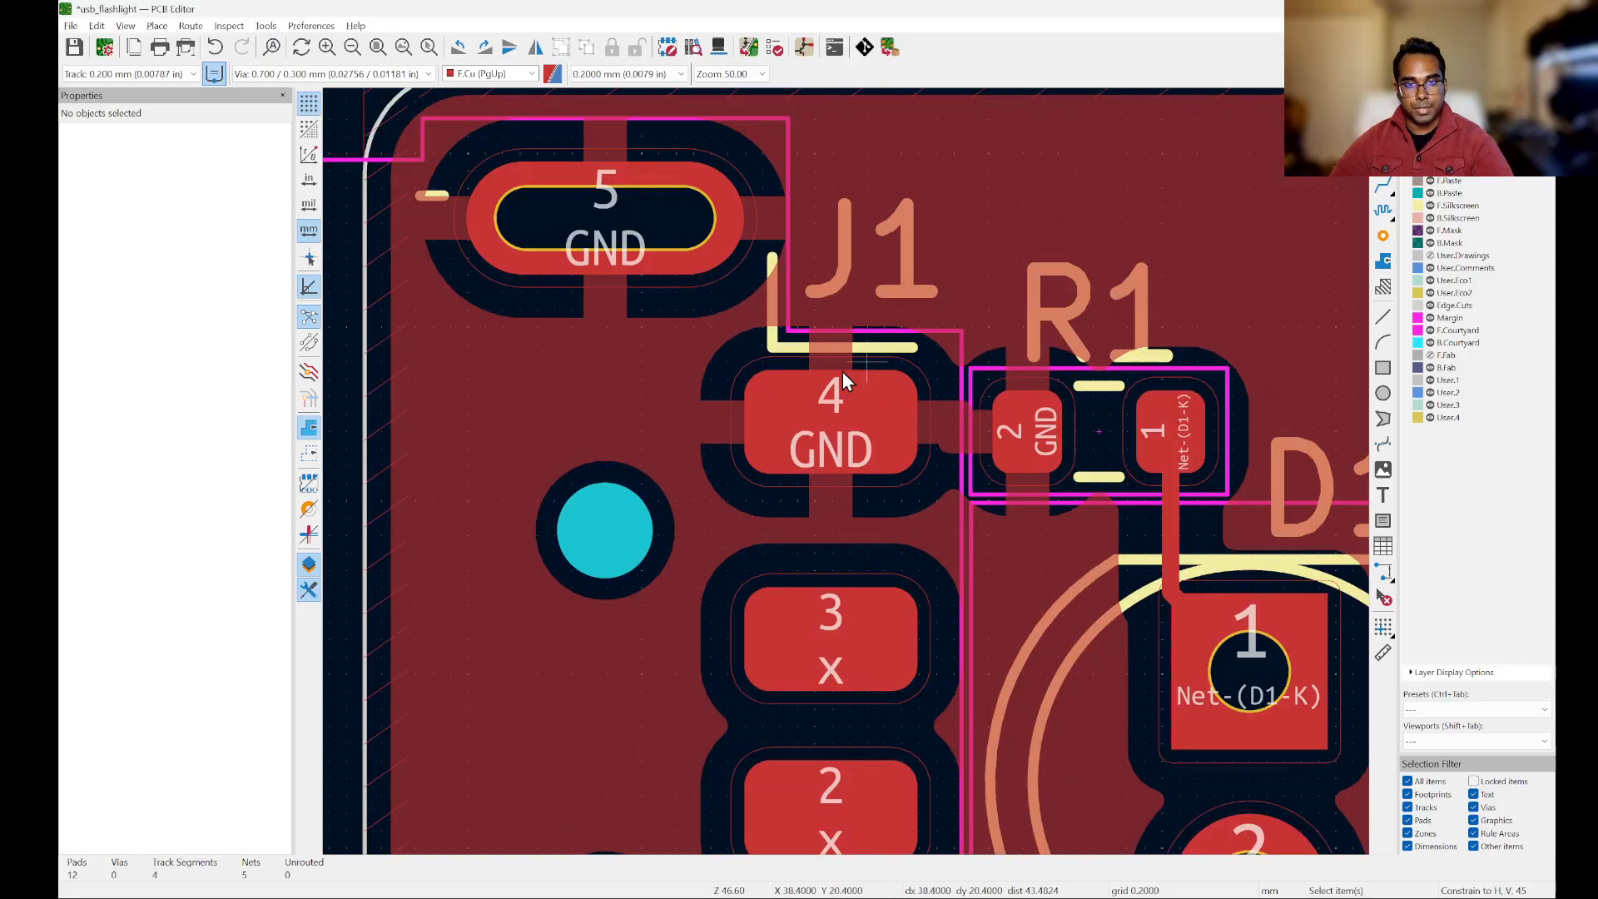
scroll(837, 406, up, 2)
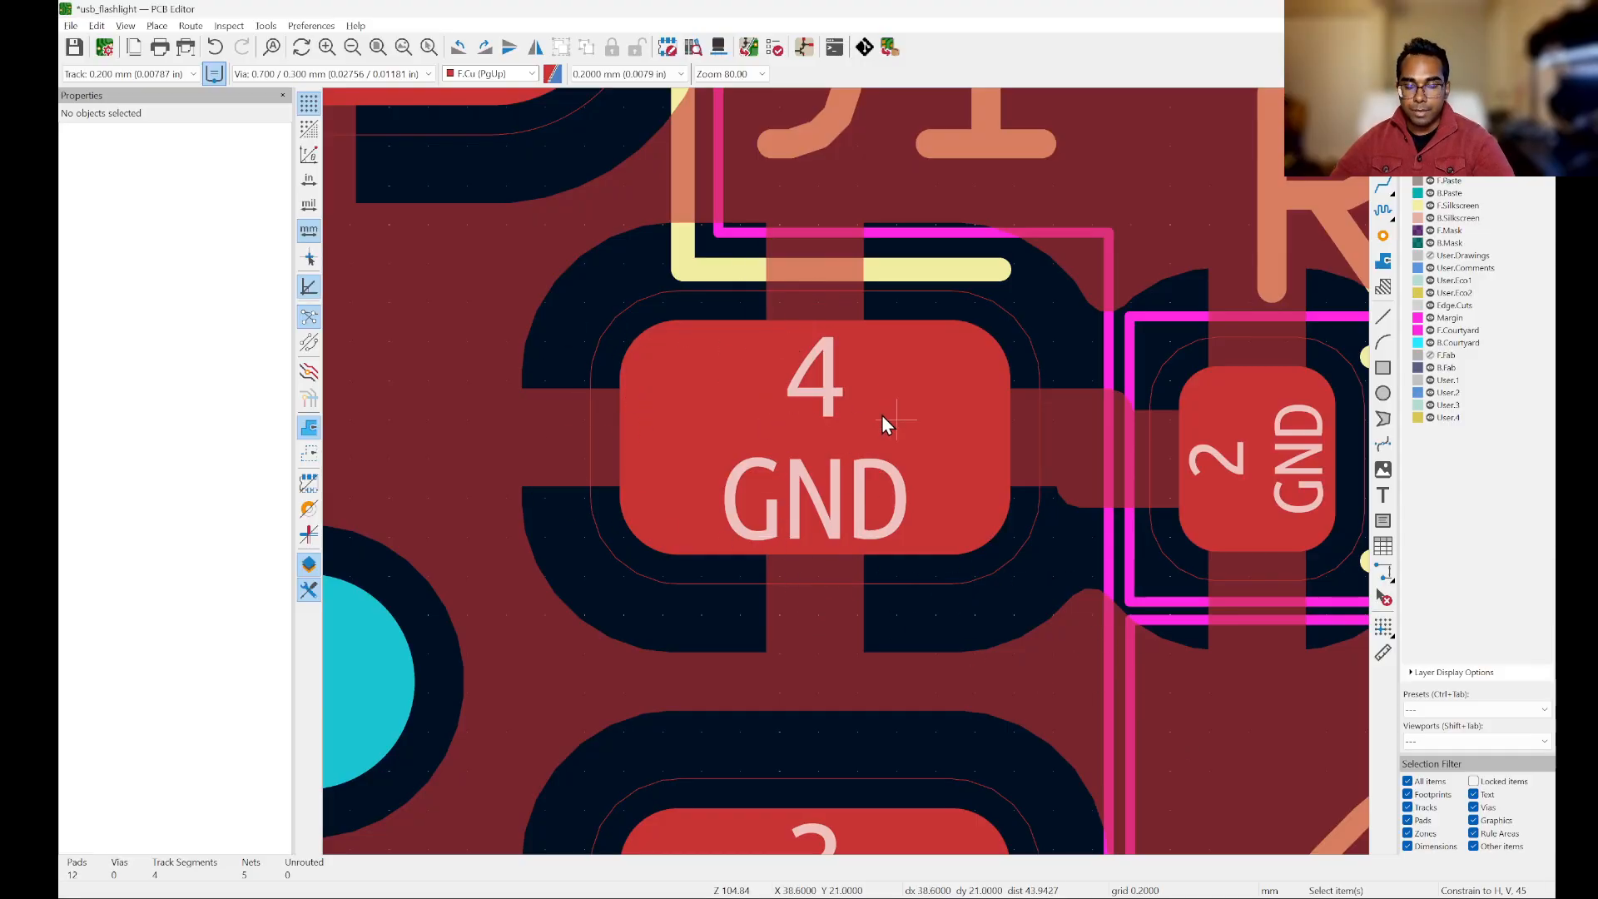
scroll(881, 414, down, 4)
scroll(852, 307, up, 3)
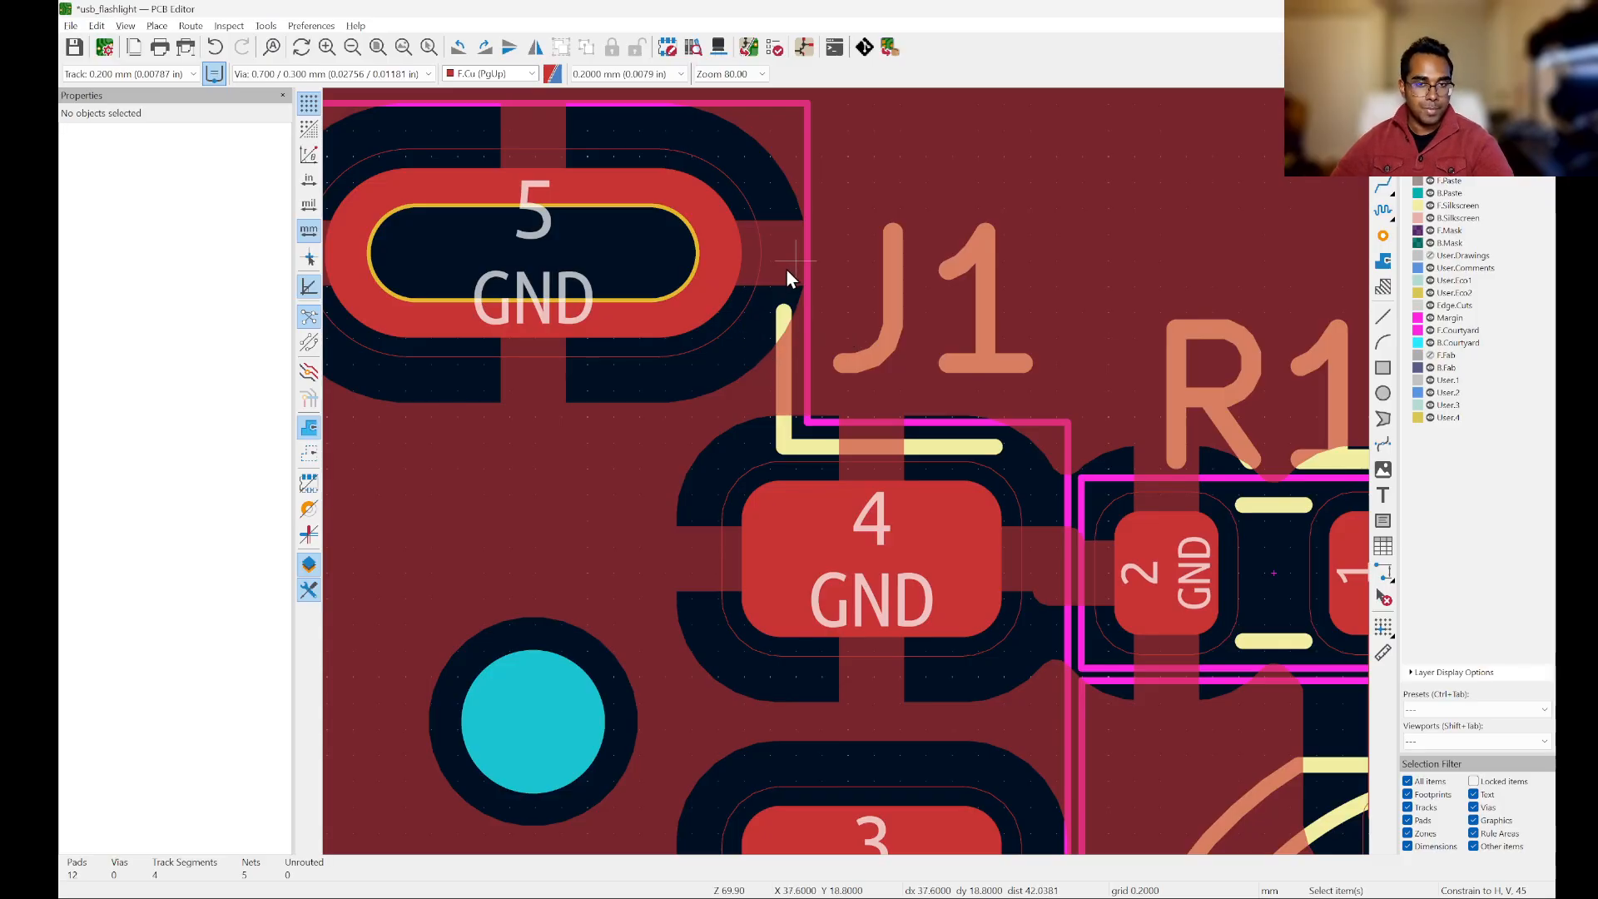
scroll(767, 502, down, 3)
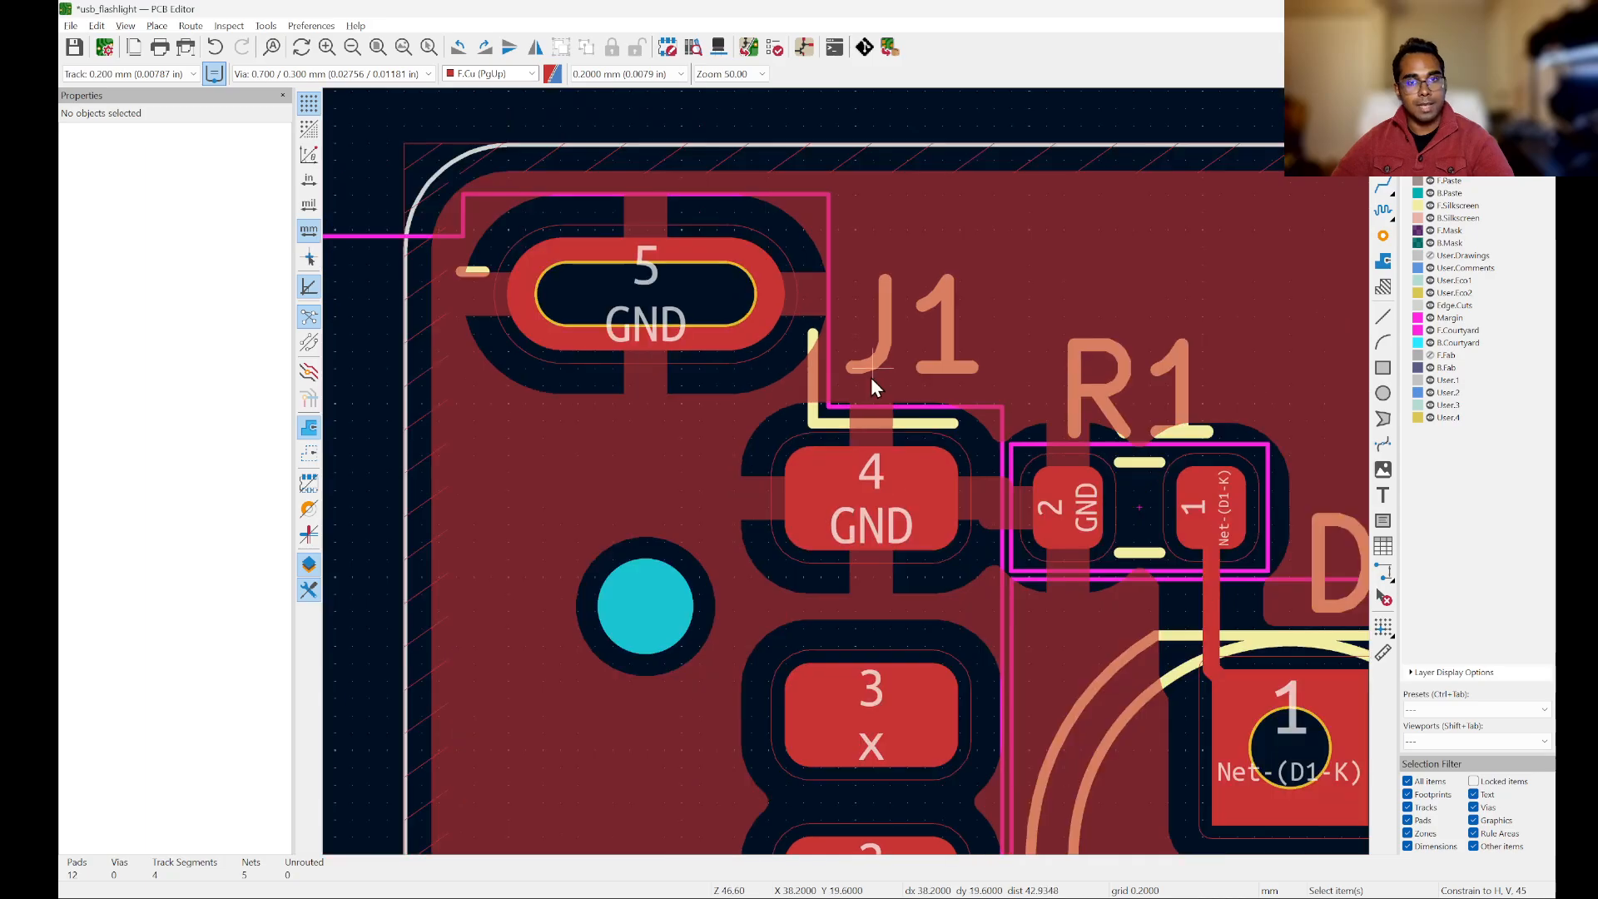
scroll(867, 474, up, 2)
scroll(866, 475, down, 4)
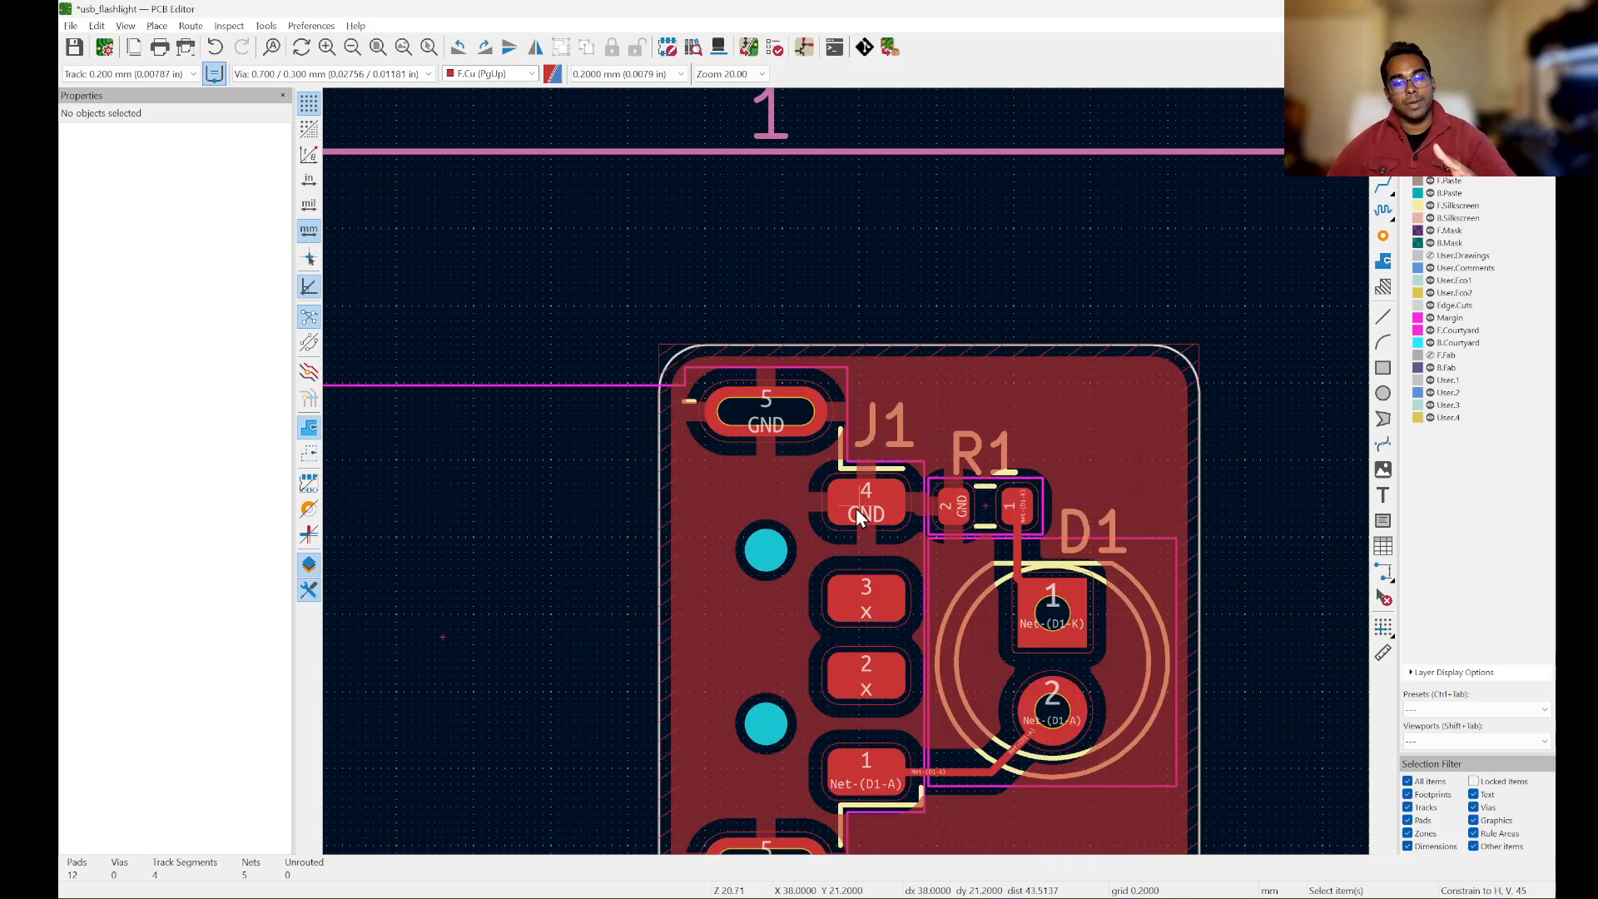
scroll(814, 461, up, 4)
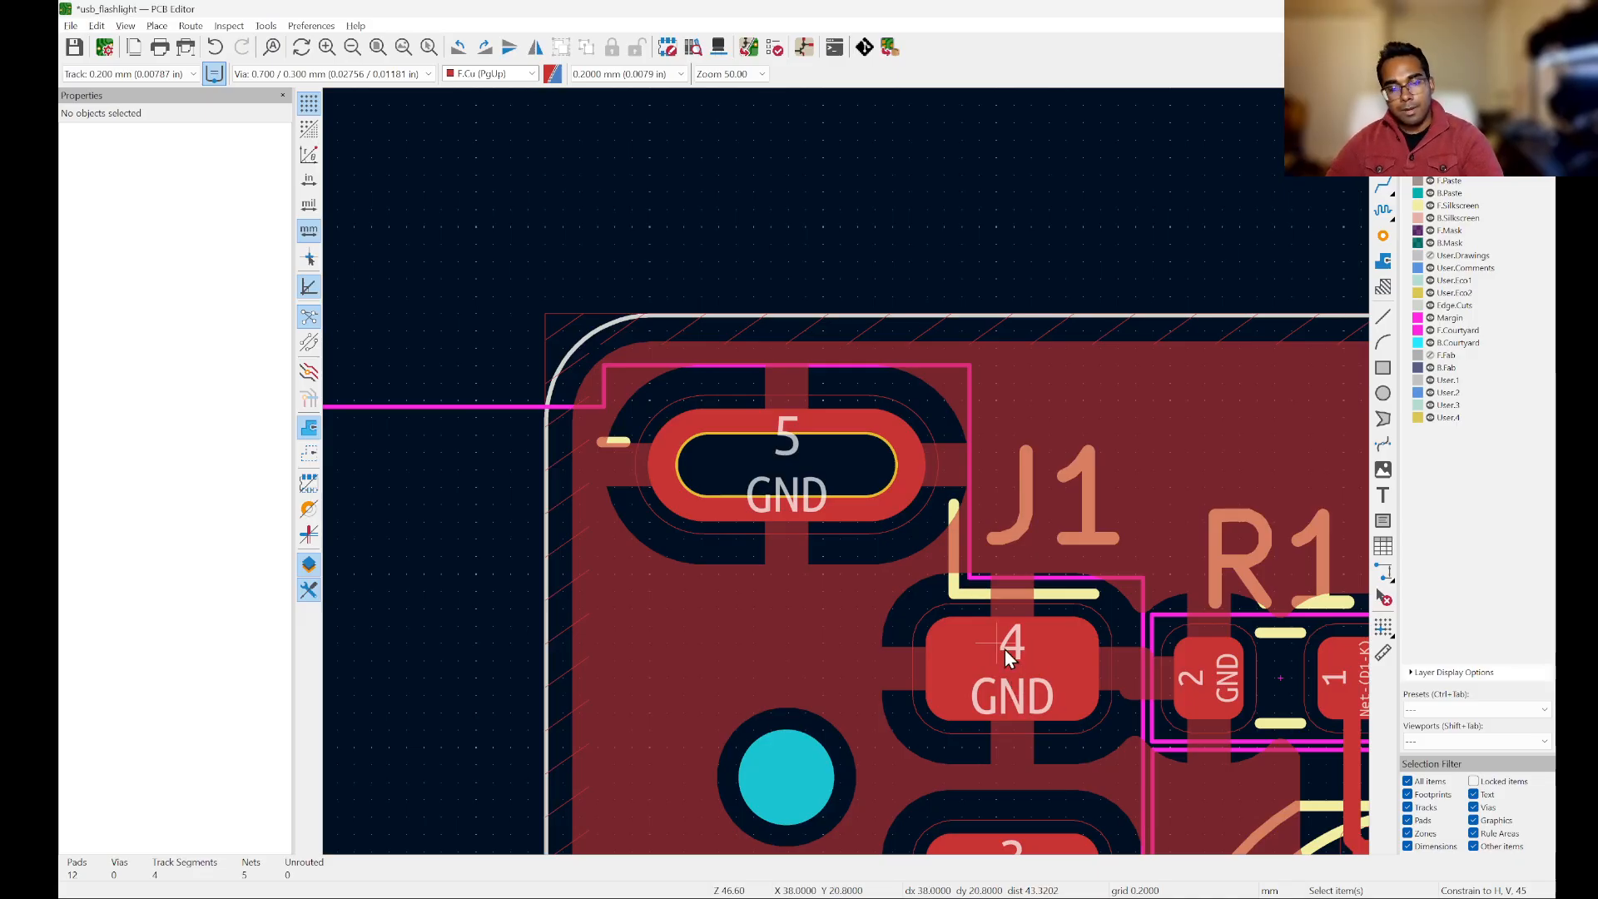
scroll(1019, 657, down, 3)
scroll(999, 659, up, 3)
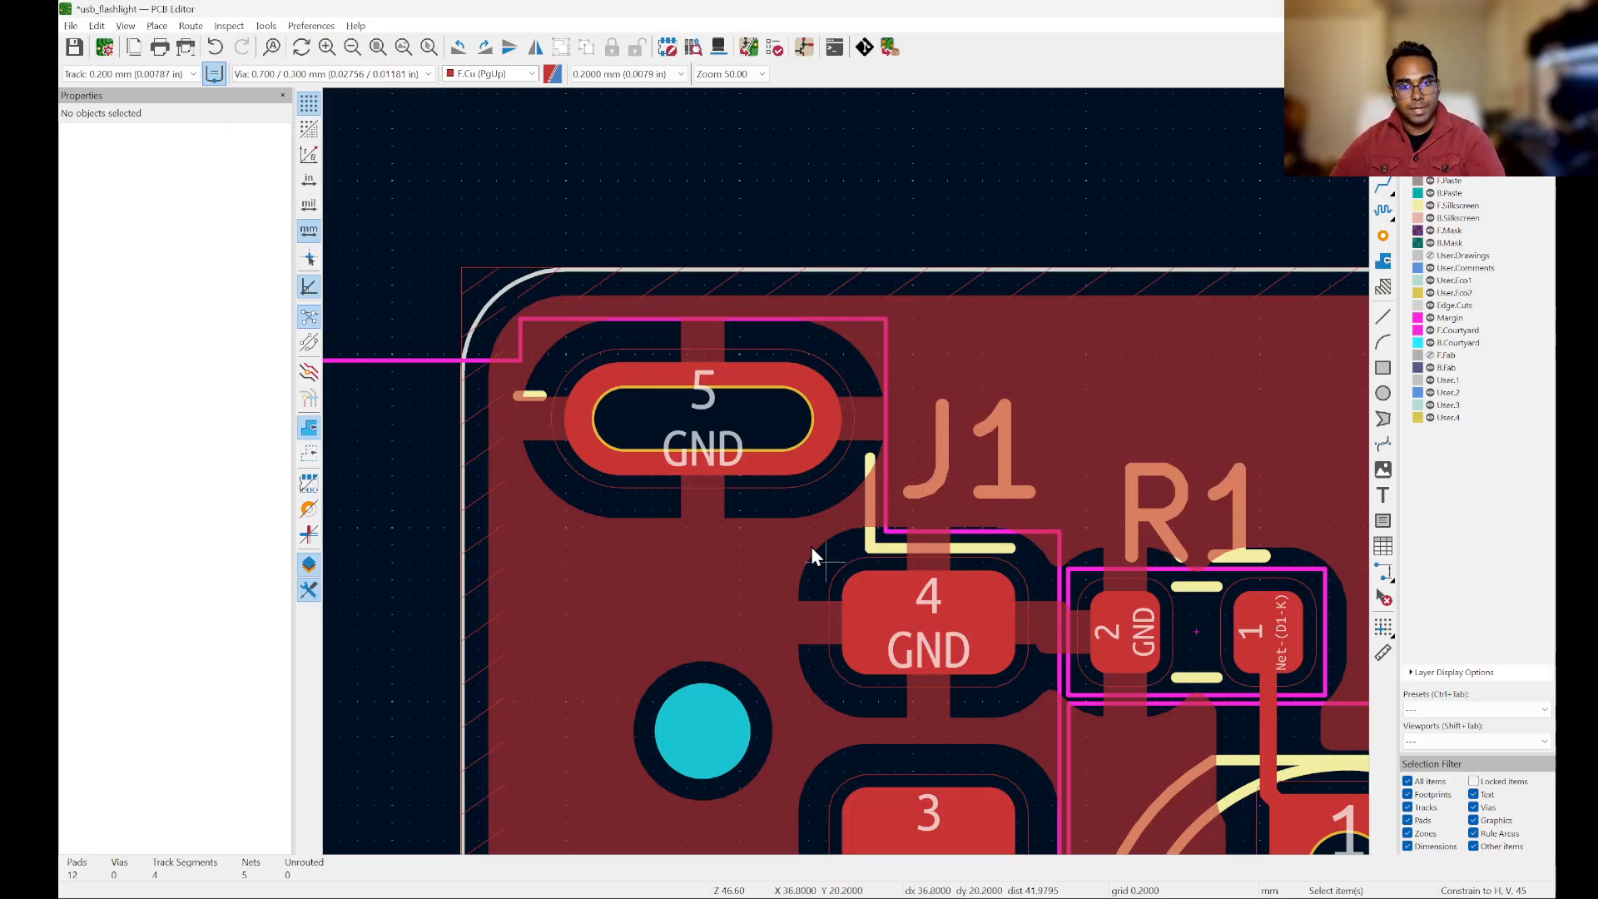
scroll(810, 546, down, 3)
scroll(994, 486, up, 3)
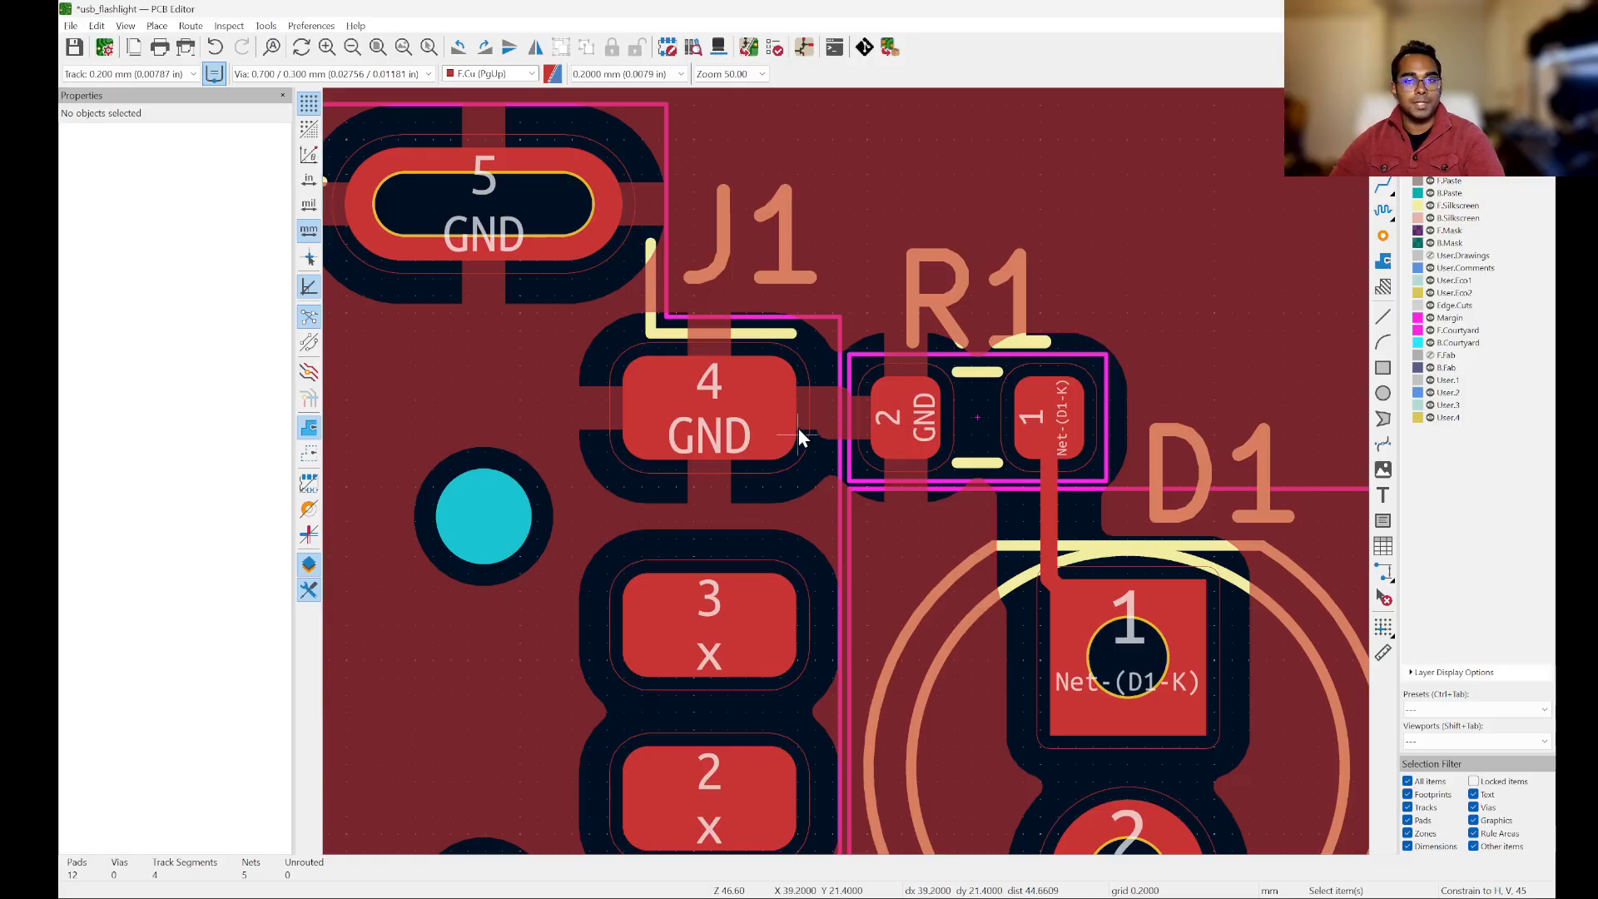
scroll(813, 445, down, 3)
scroll(767, 357, up, 4)
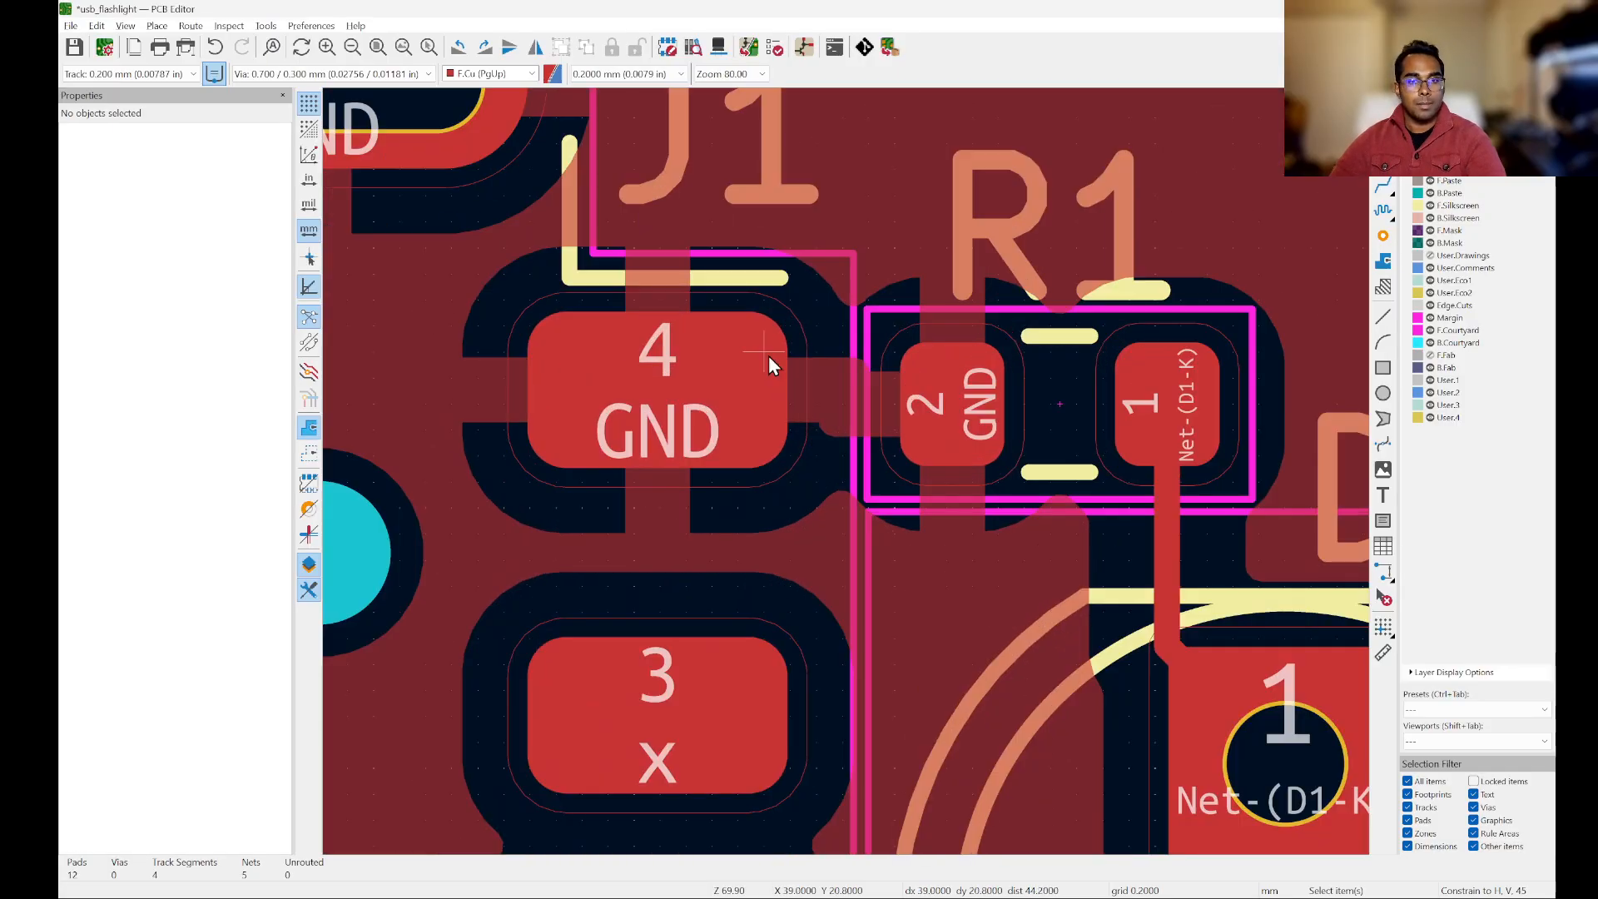
Step: Set the GND copper zone's pad connections to Solid and refill the zones
scroll(739, 592, down, 3)
scroll(764, 566, up, 1)
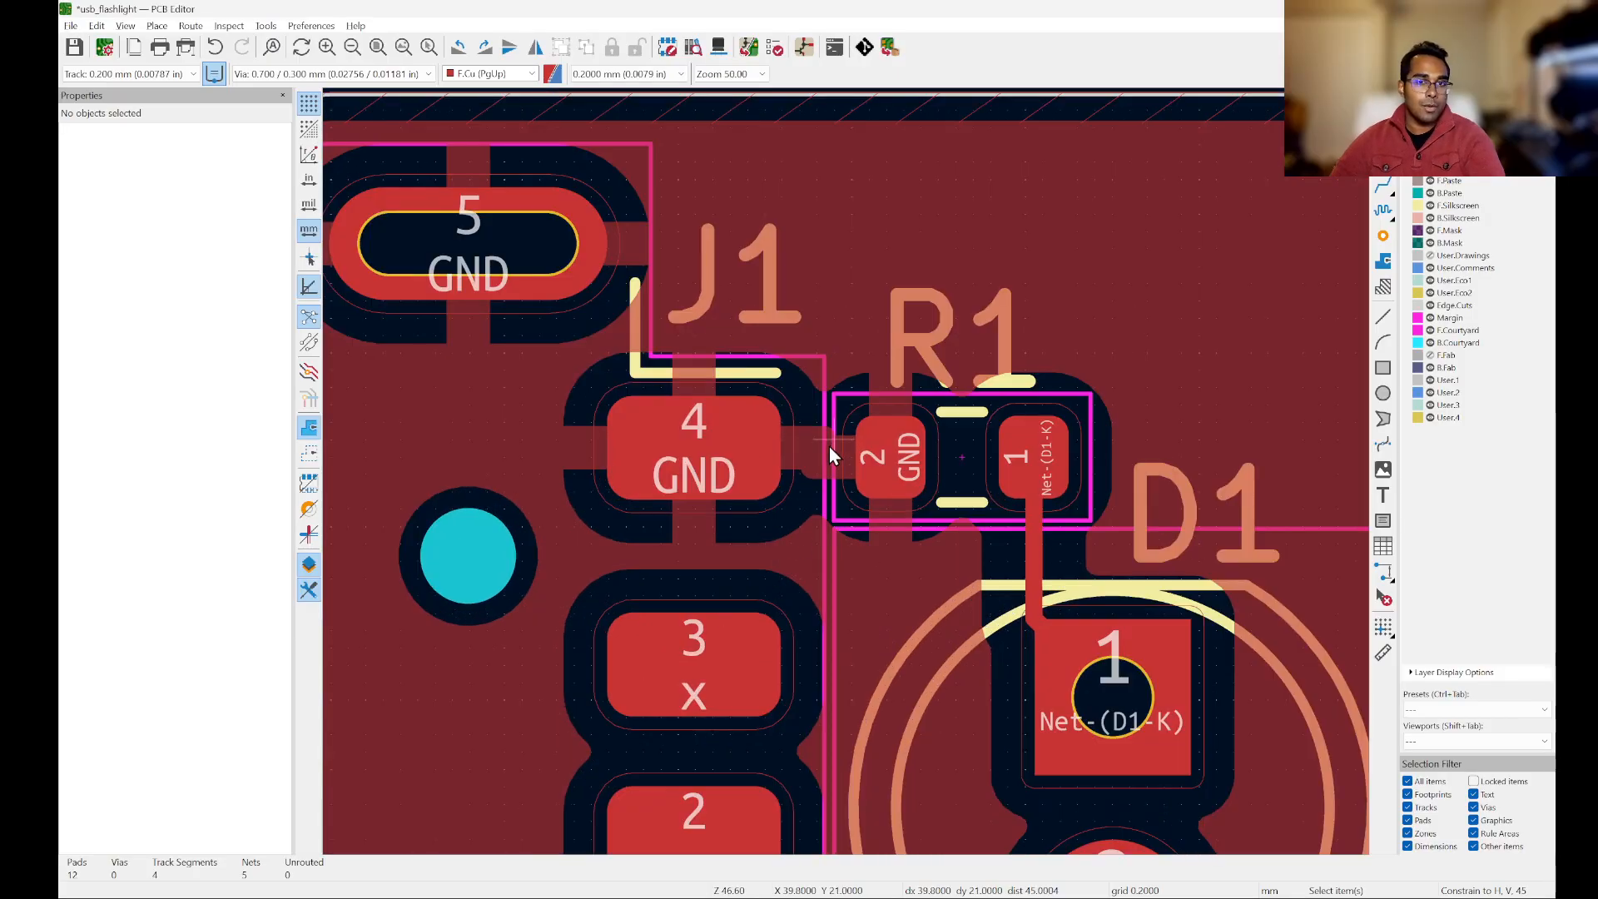
scroll(749, 362, down, 2)
scroll(753, 358, up, 3)
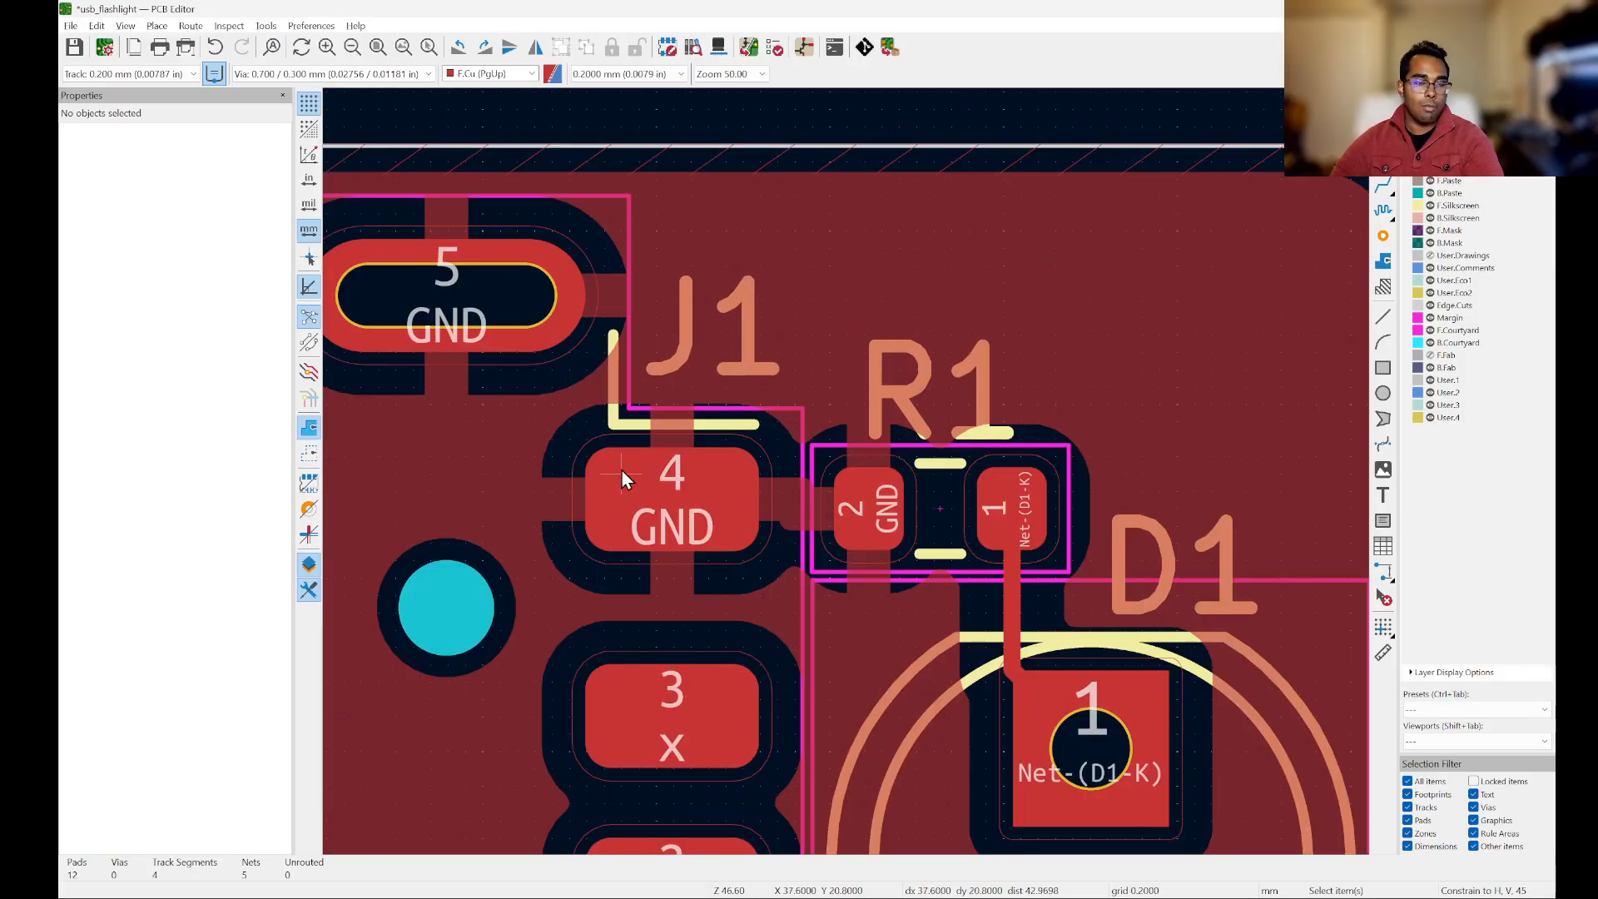
double_click(1109, 254)
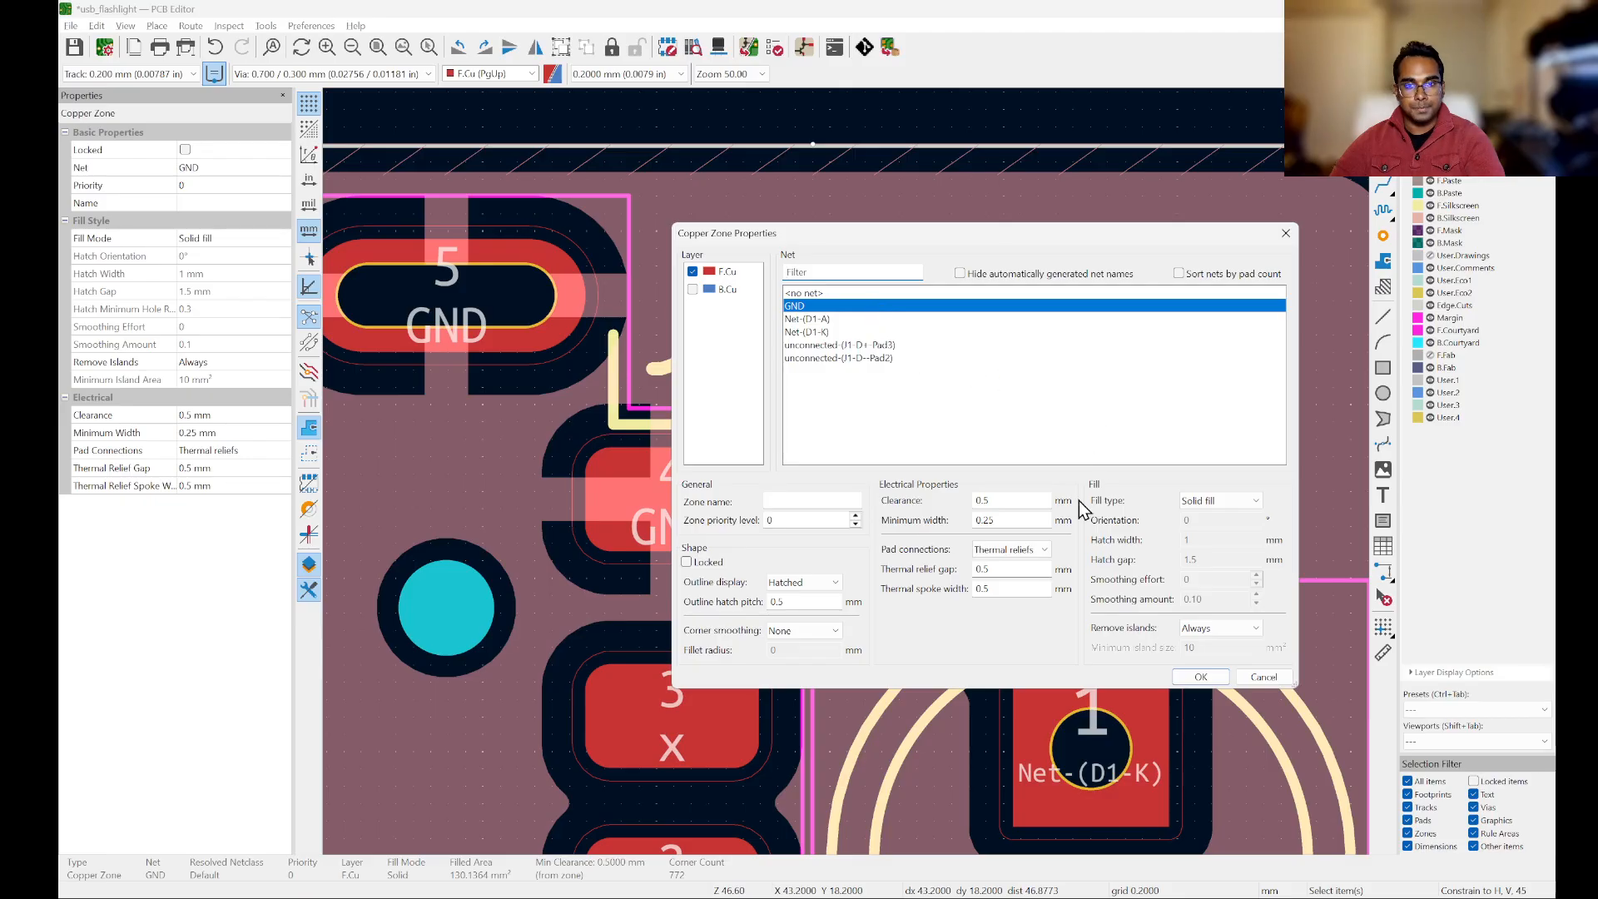
click(1023, 551)
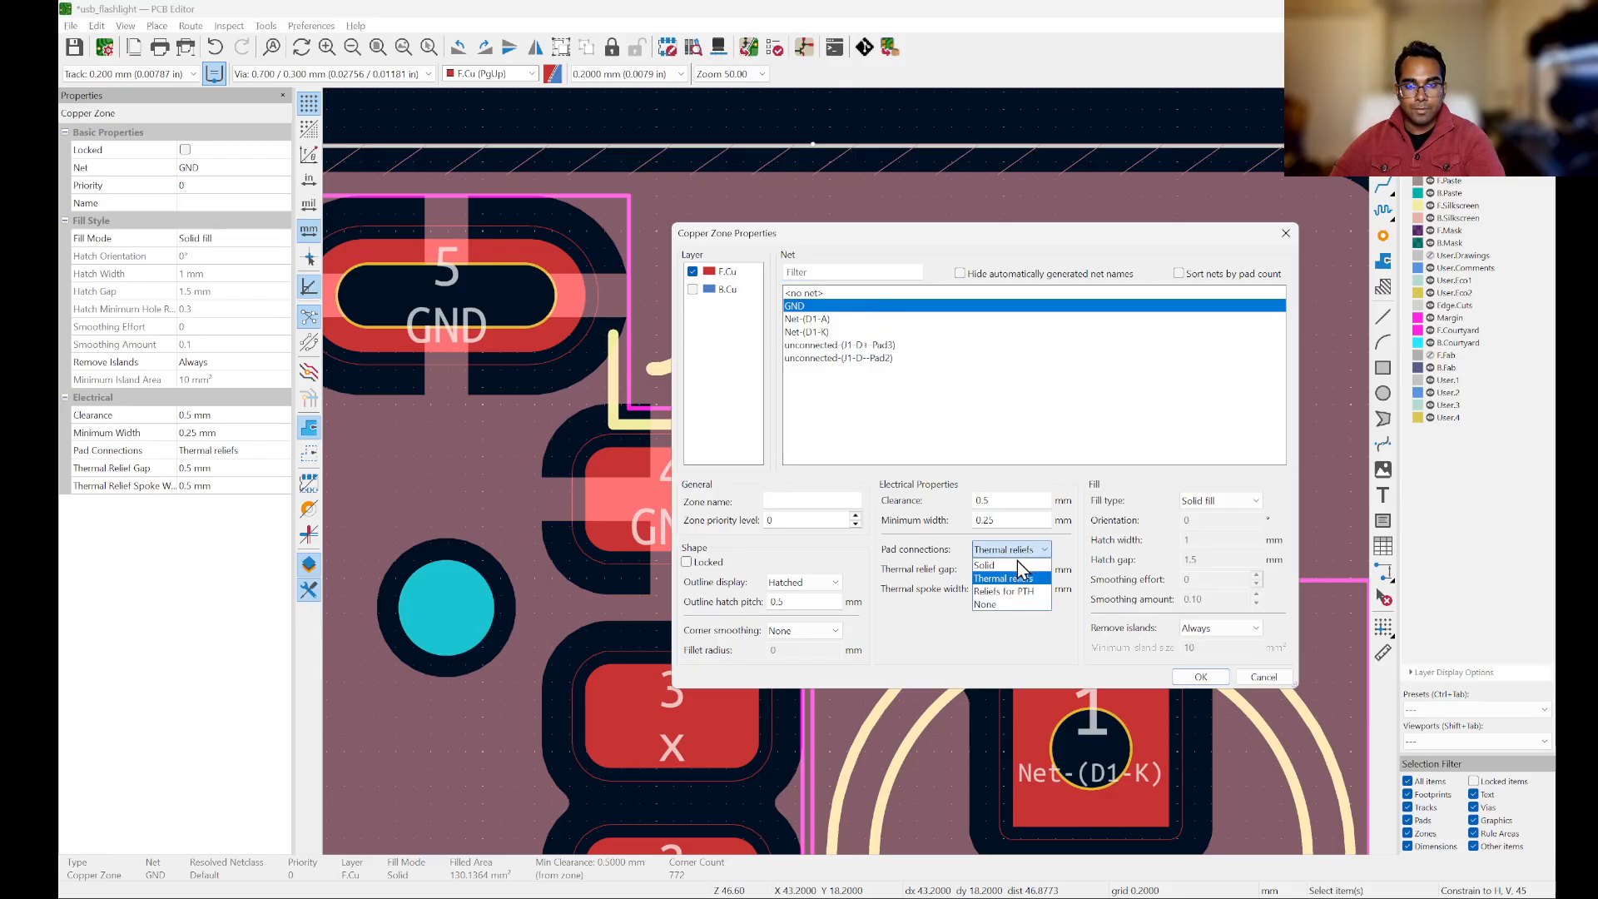
click(999, 565)
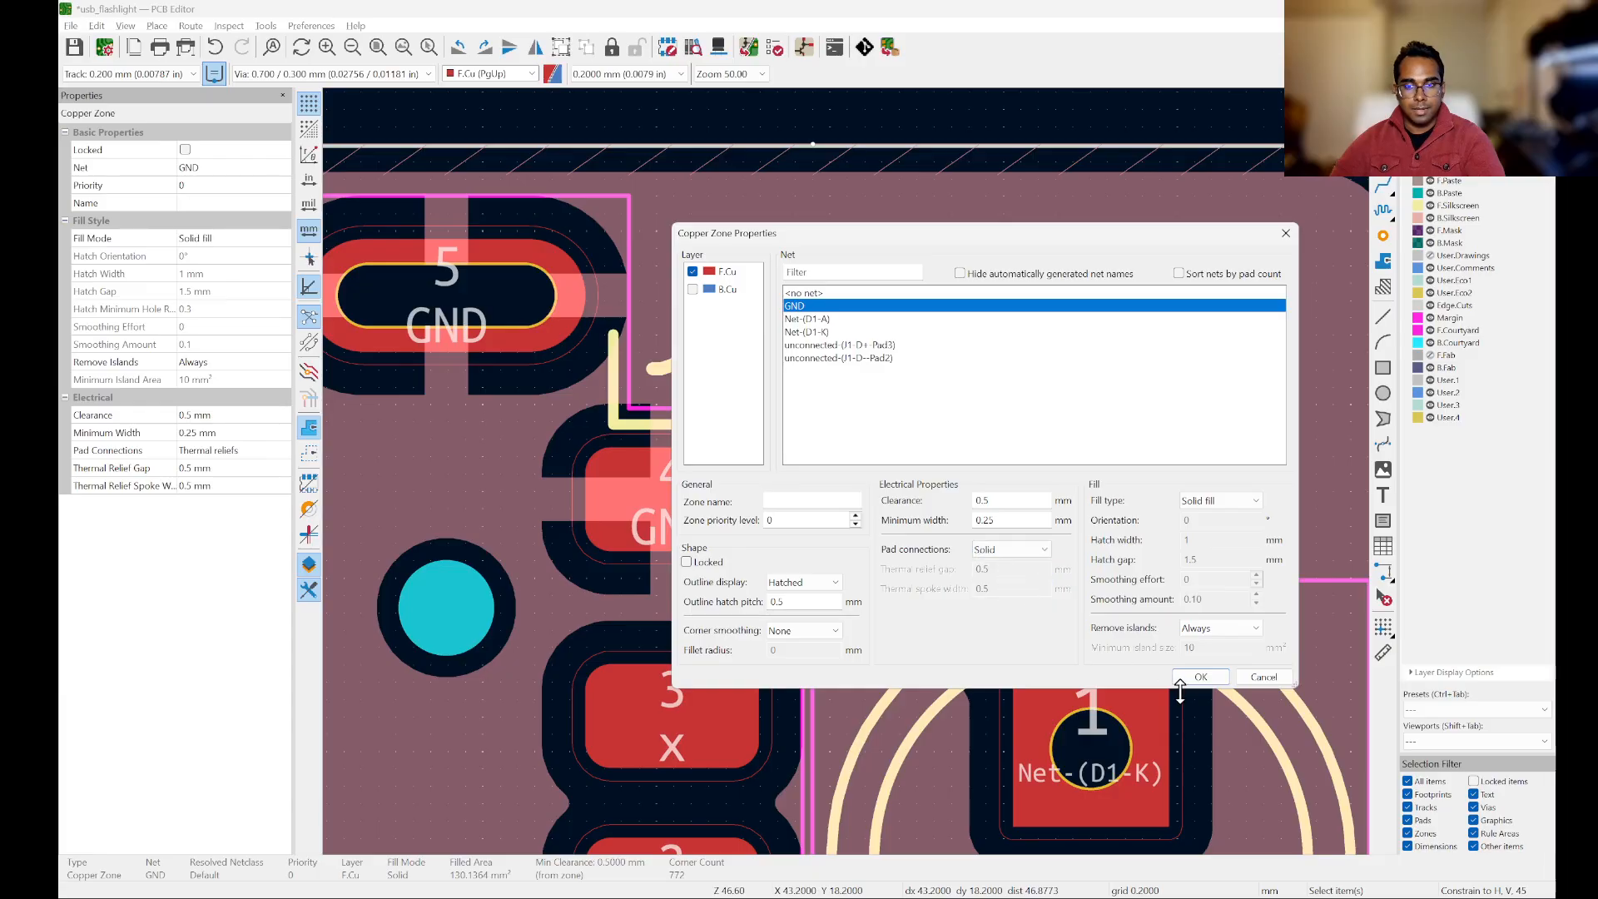
click(1201, 677)
scroll(876, 523, down, 2)
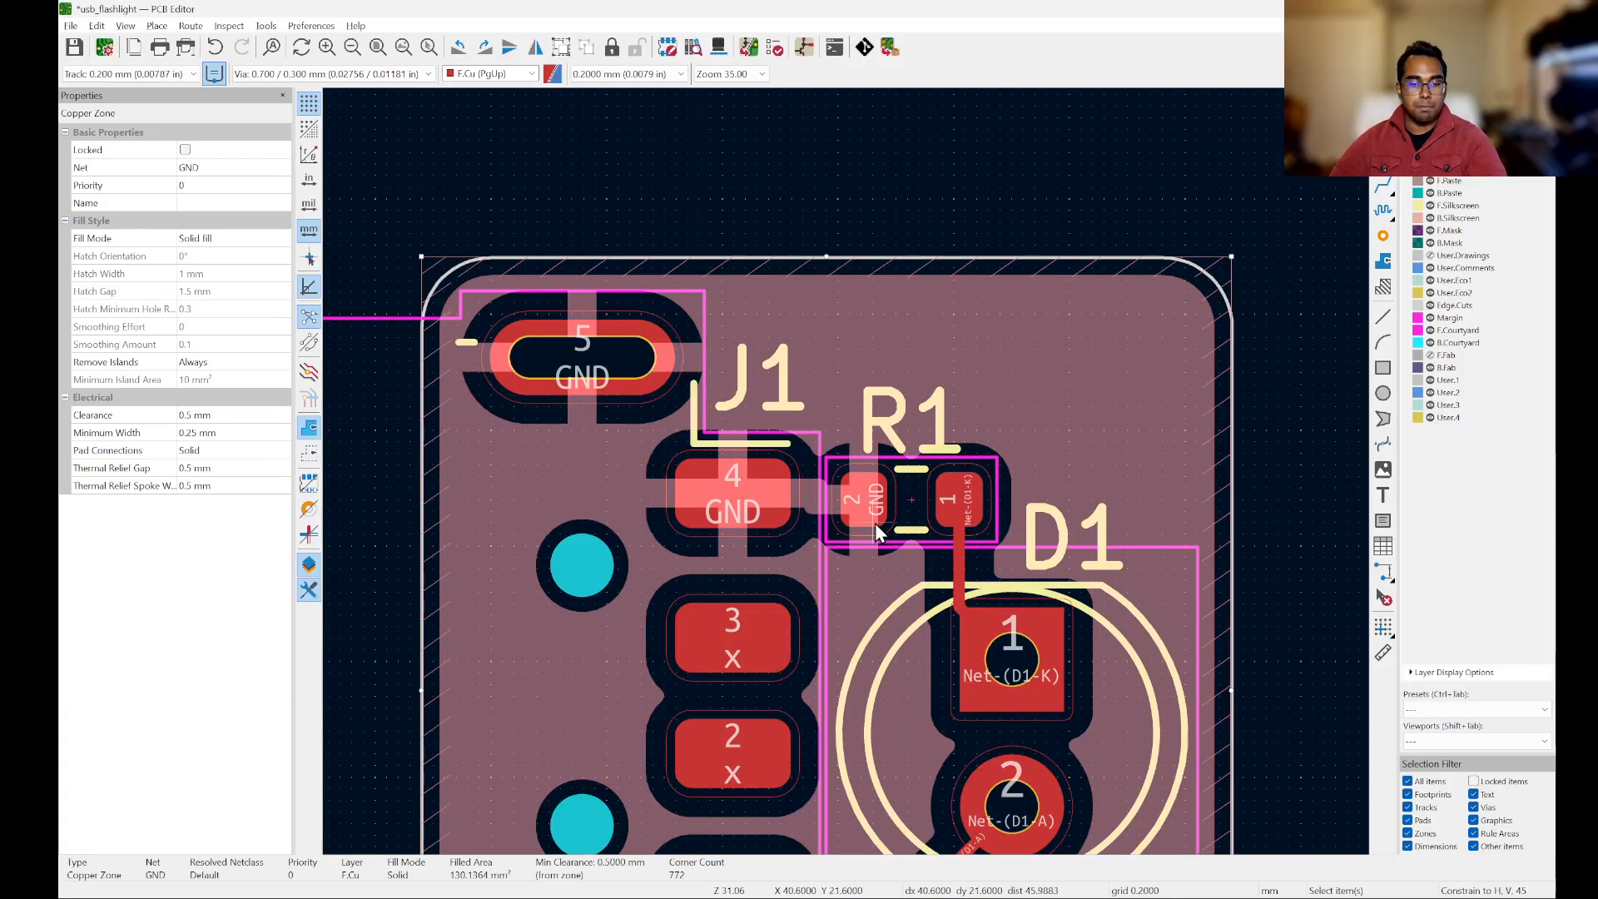
key(b)
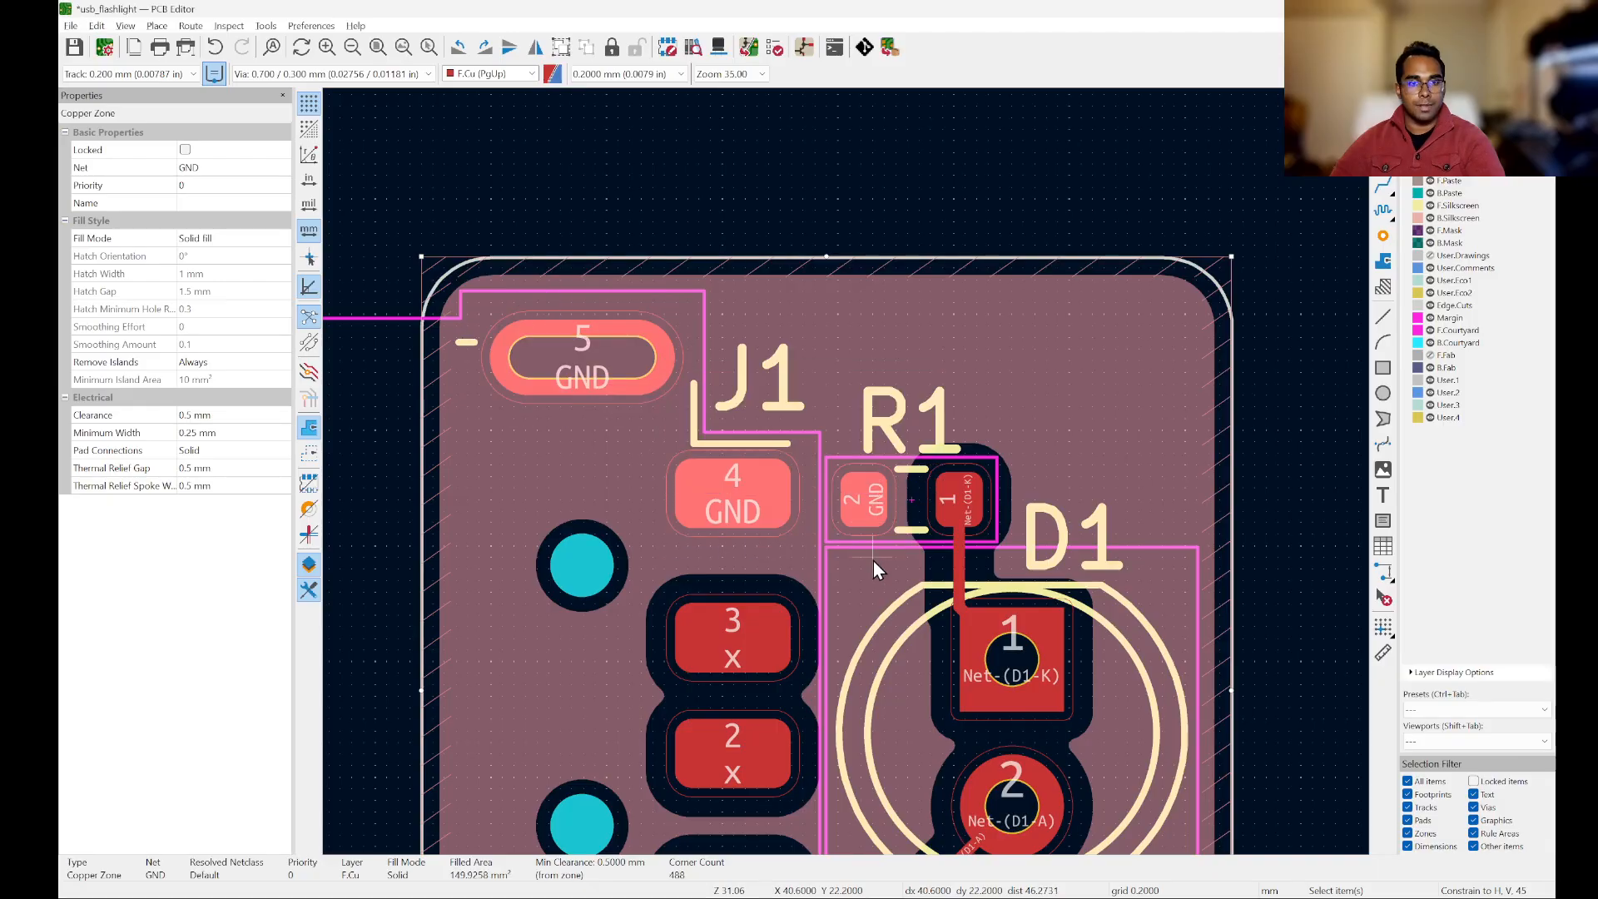
click(870, 230)
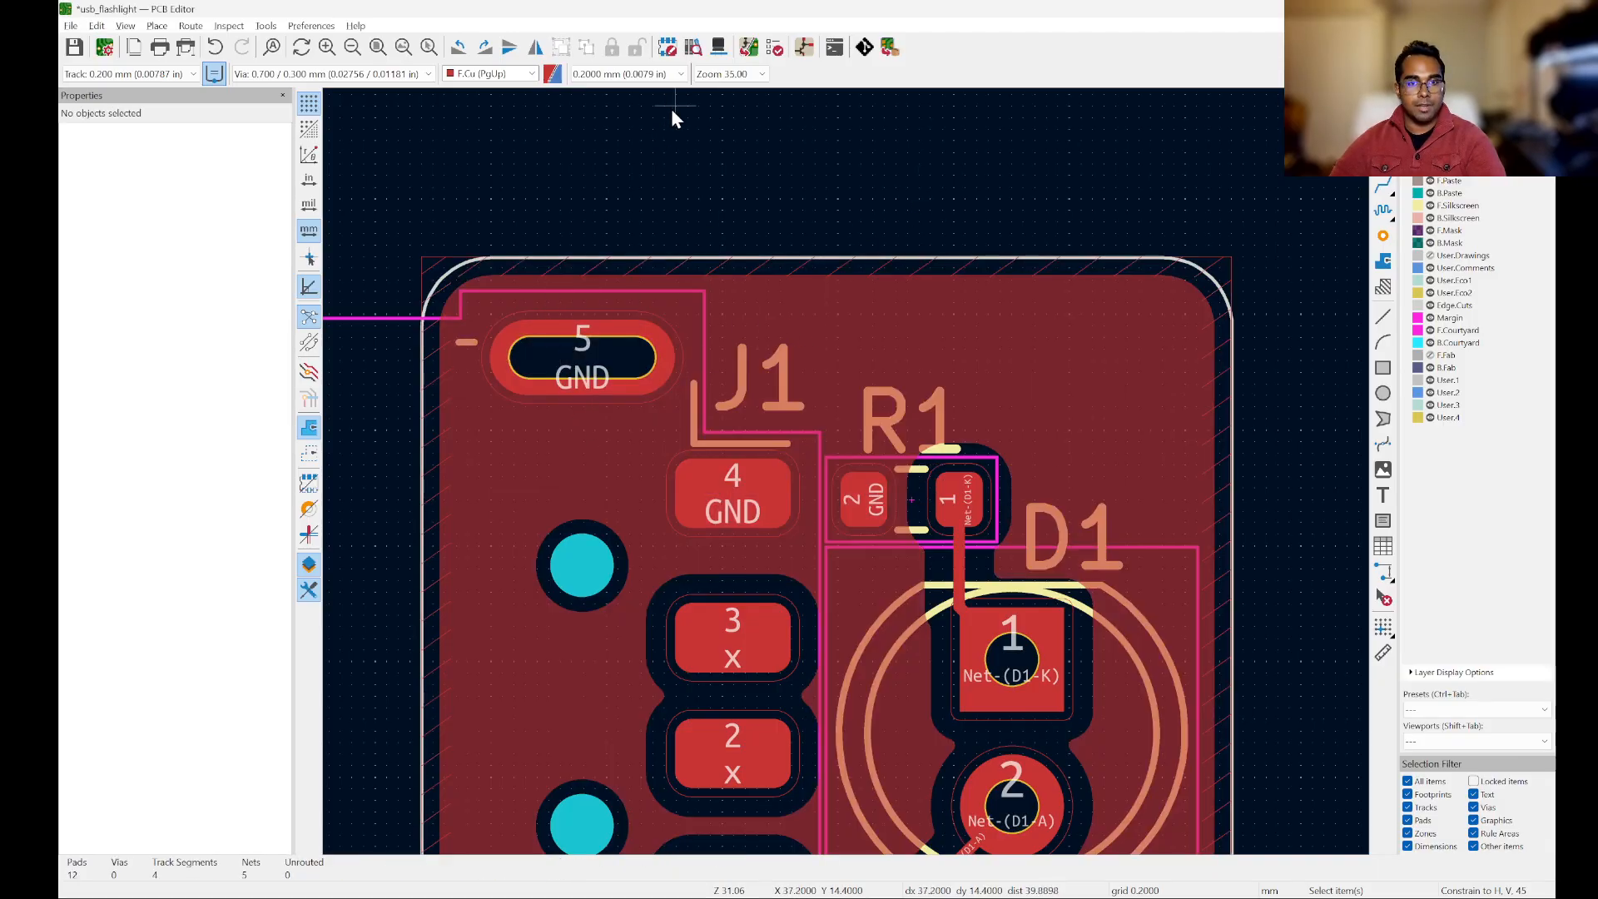
Step: Examine the solid connections to the GND pads of J1 and R1 and the clearances around D1's pads and tracks
scroll(671, 117, down, 2)
scroll(617, 743, up, 5)
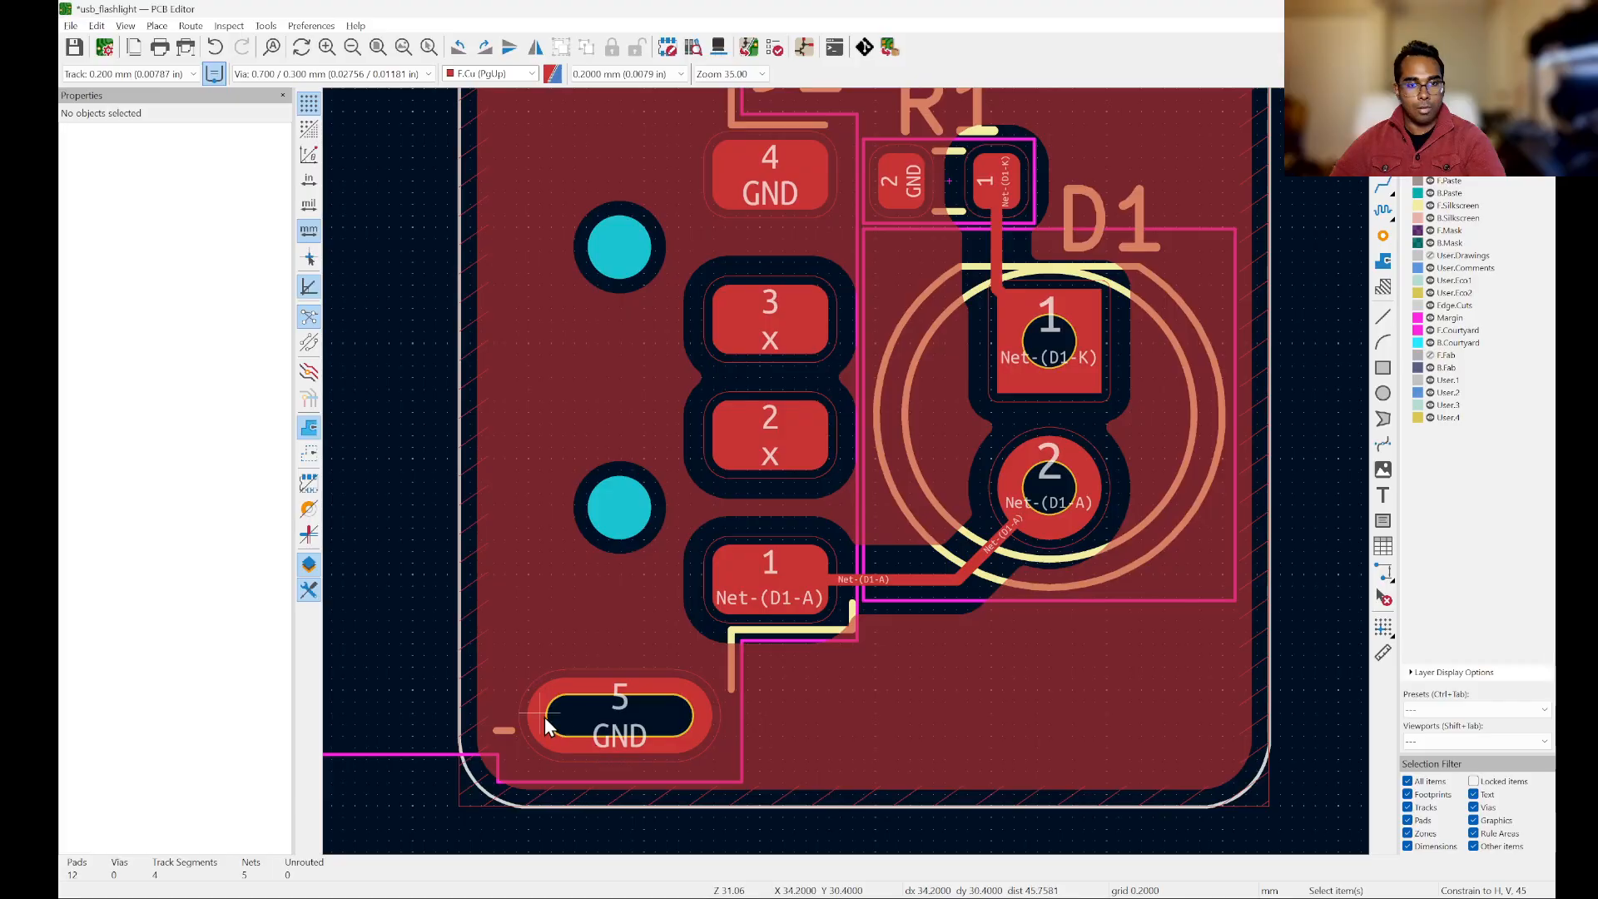
scroll(553, 687, down, 3)
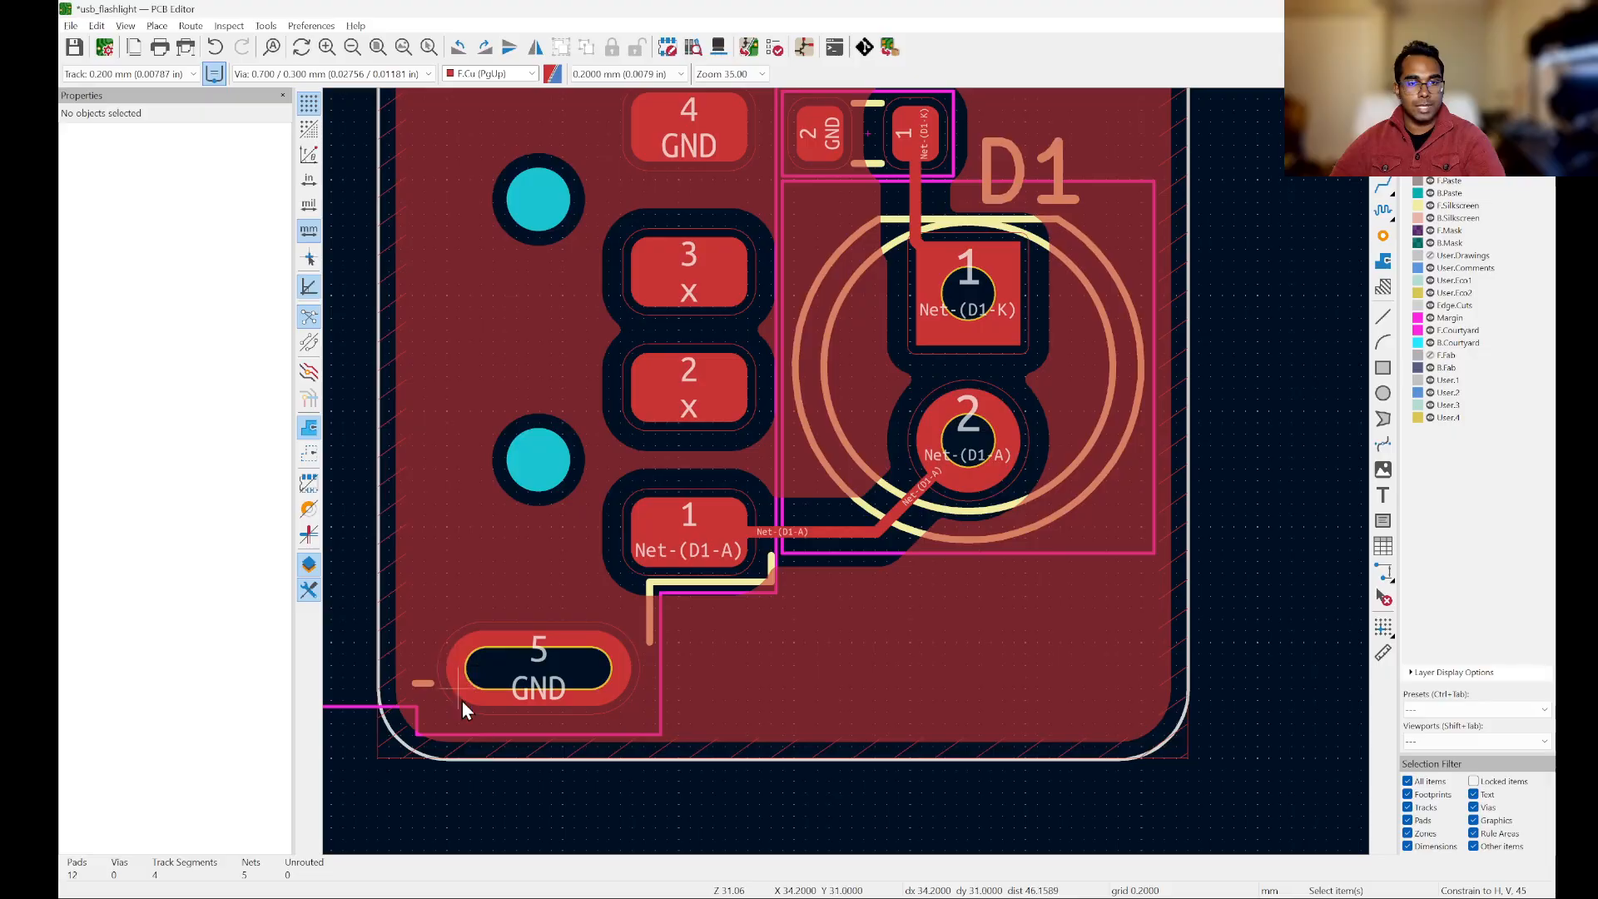
scroll(1109, 622, down, 5)
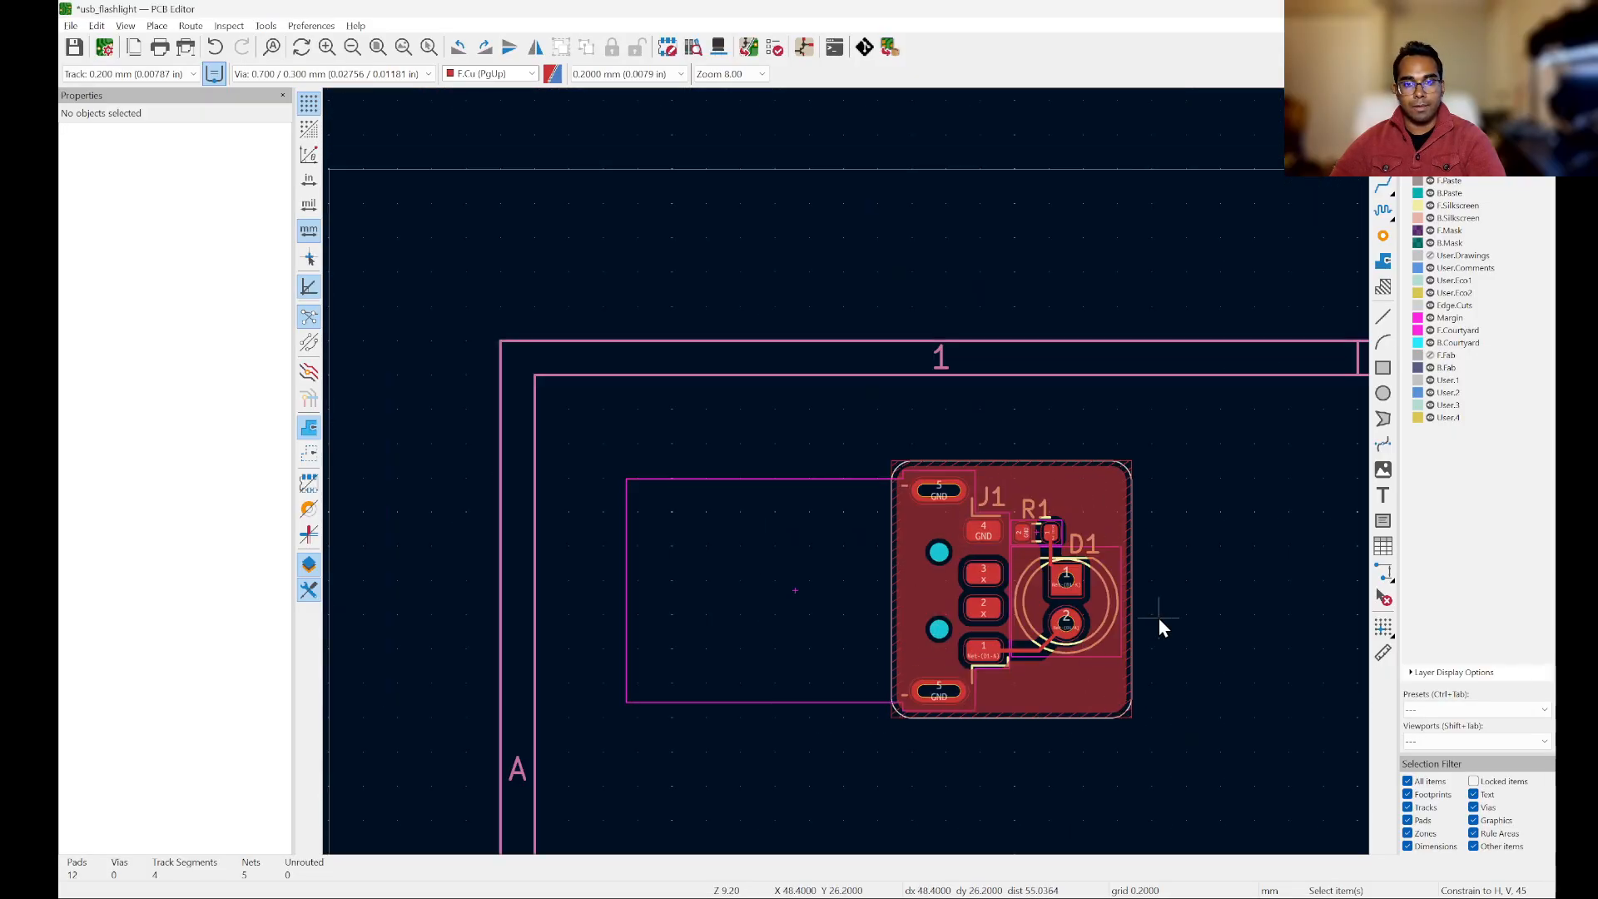
scroll(1159, 620, up, 3)
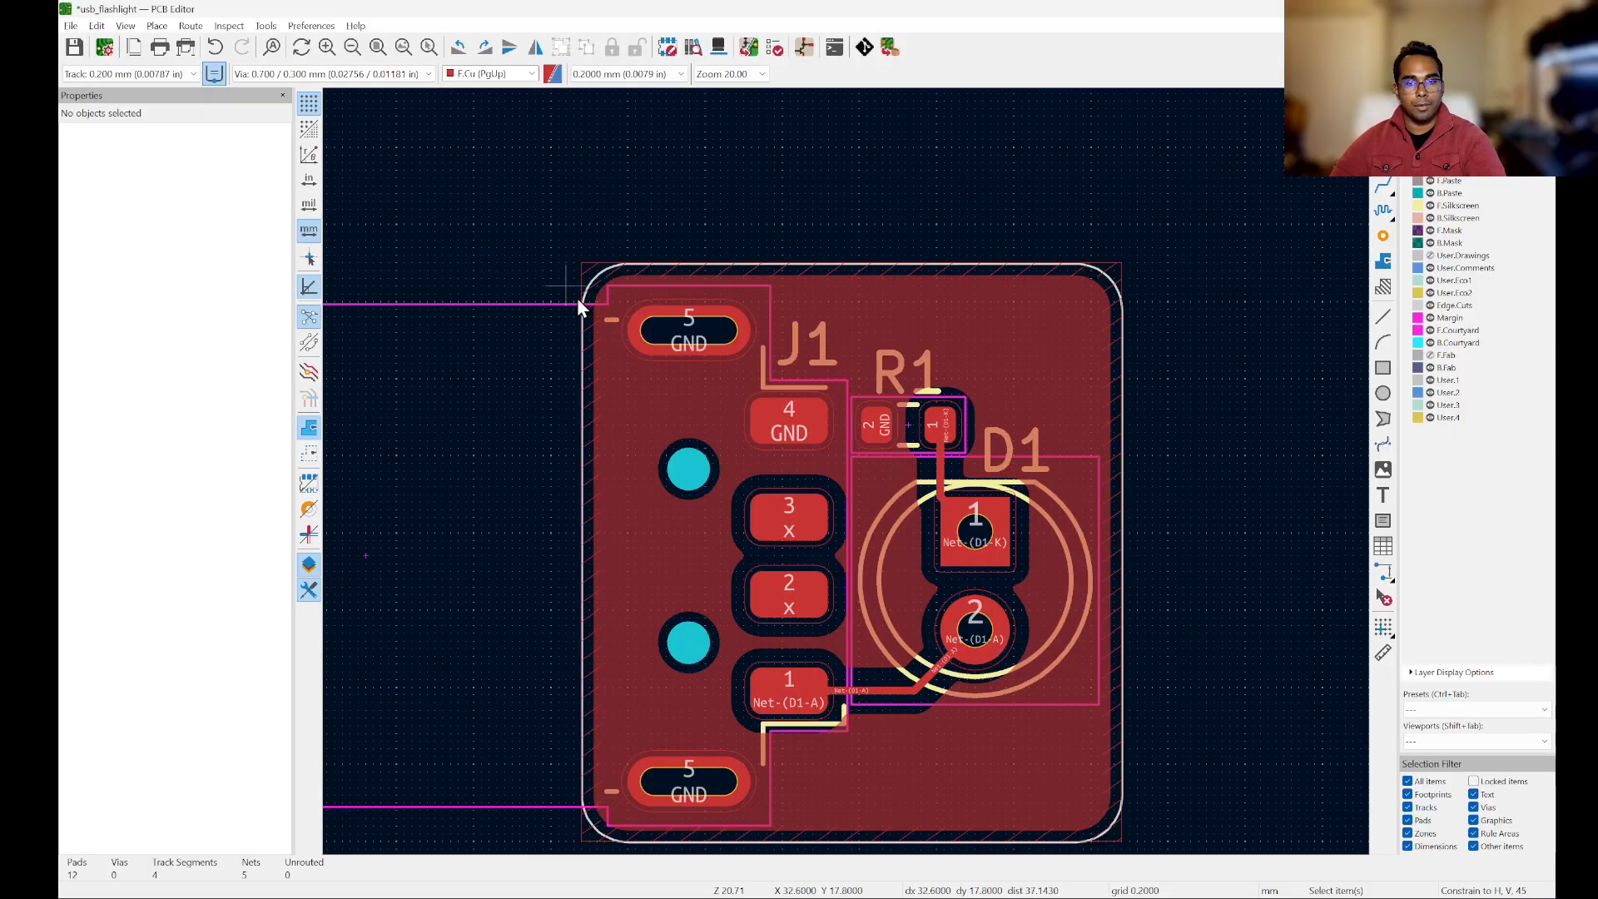
scroll(1070, 424, up, 2)
scroll(1068, 436, up, 1)
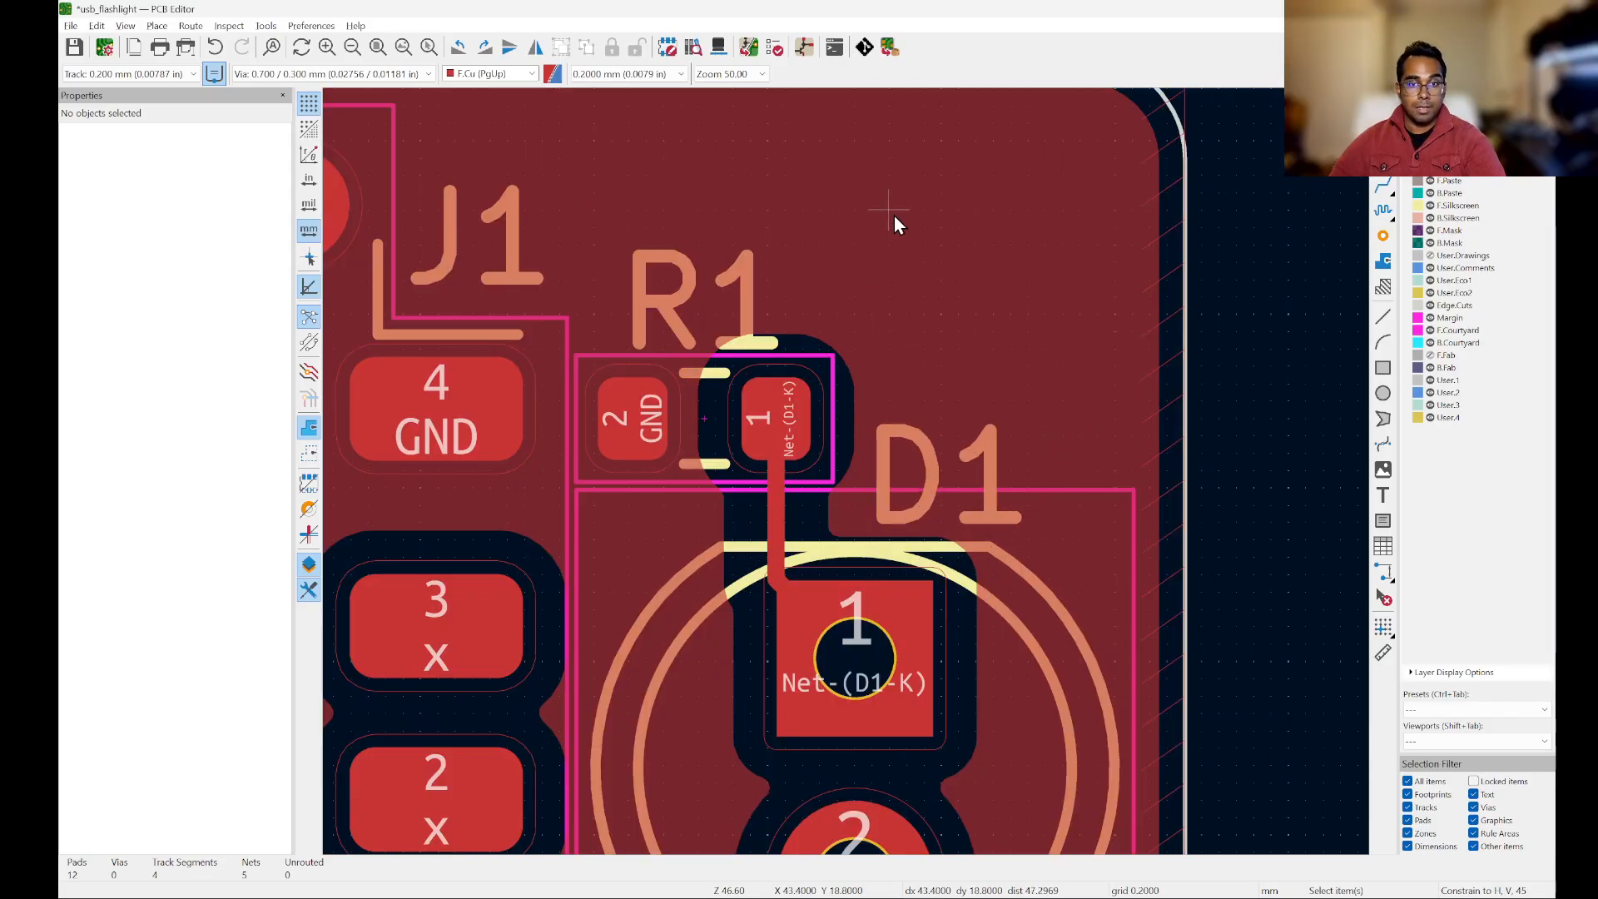
scroll(894, 215, down, 3)
scroll(817, 338, up, 4)
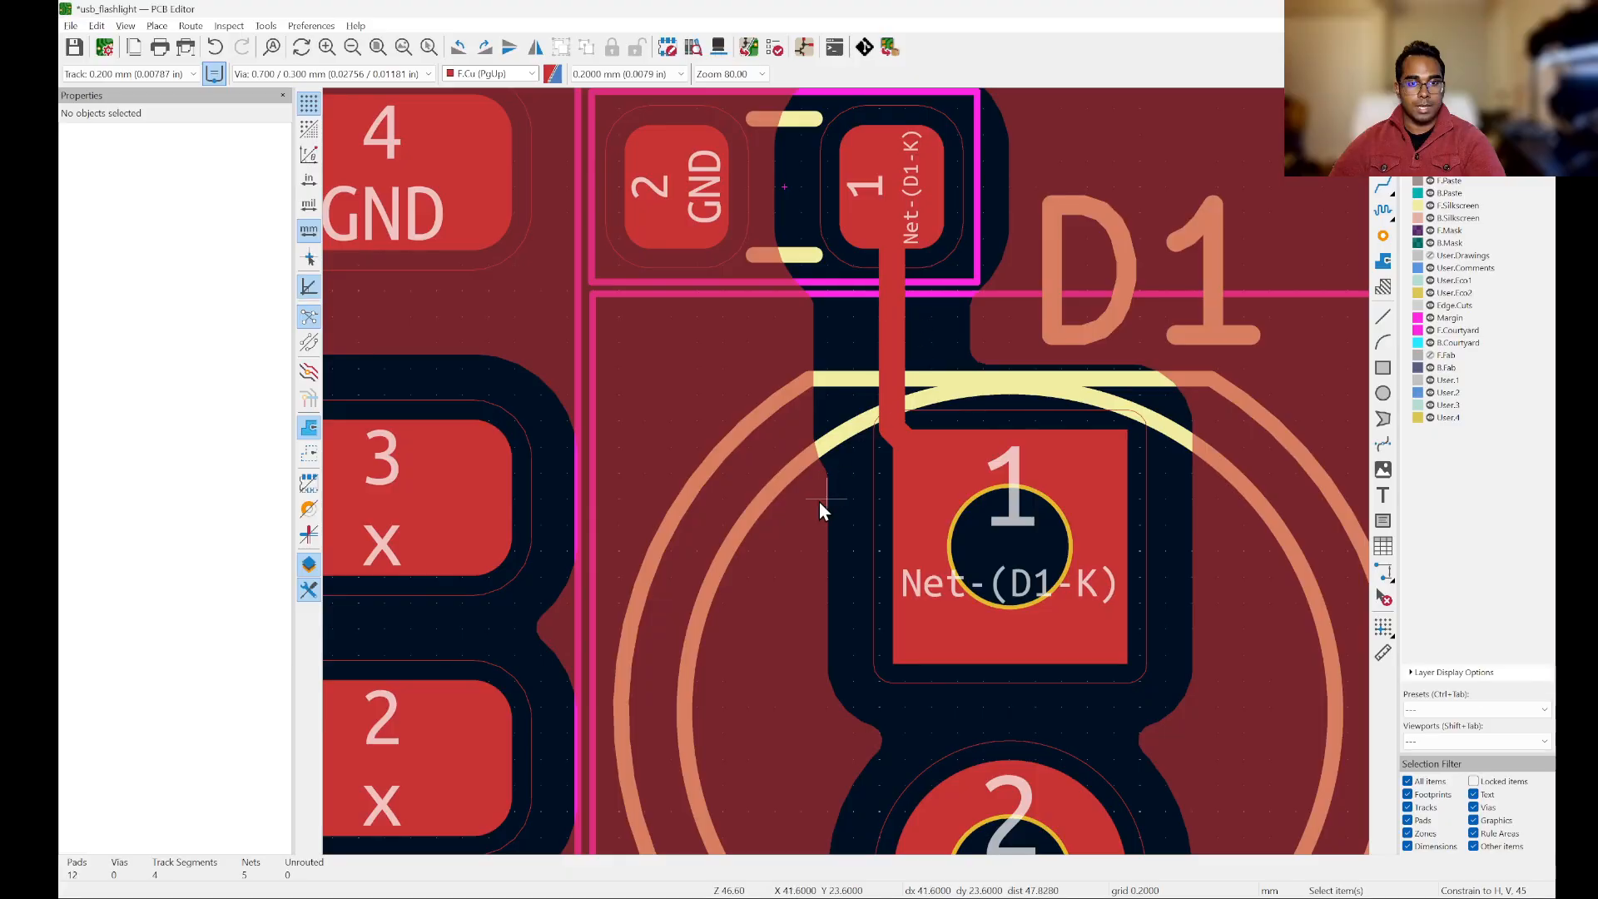
scroll(819, 501, down, 2)
middle_drag(819, 642, 952, 382)
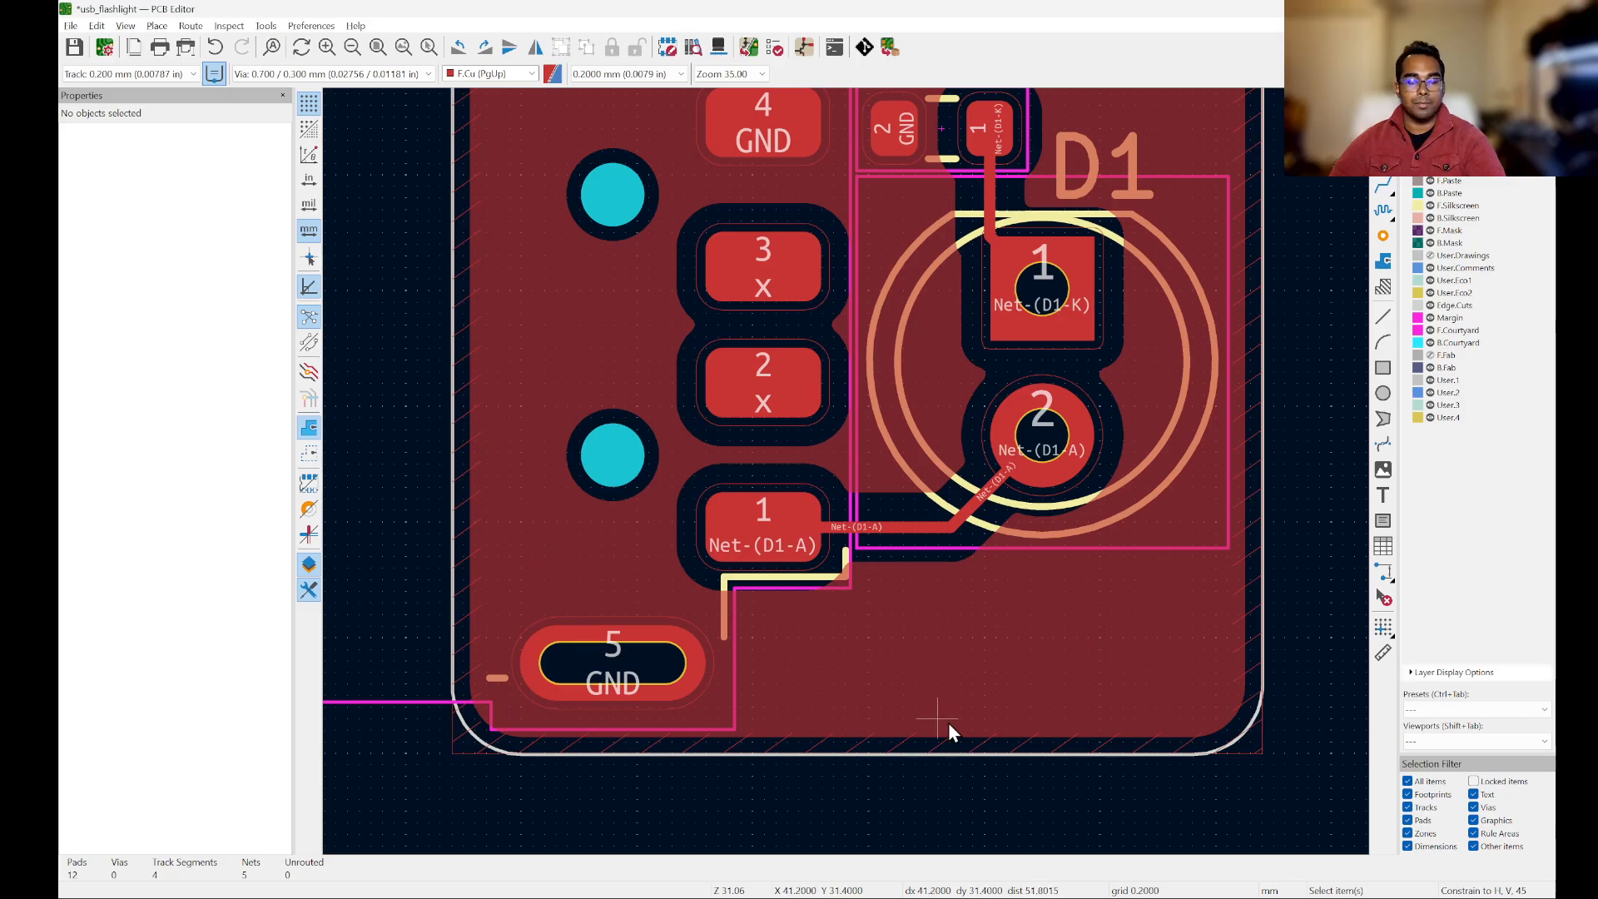
scroll(769, 547, up, 2)
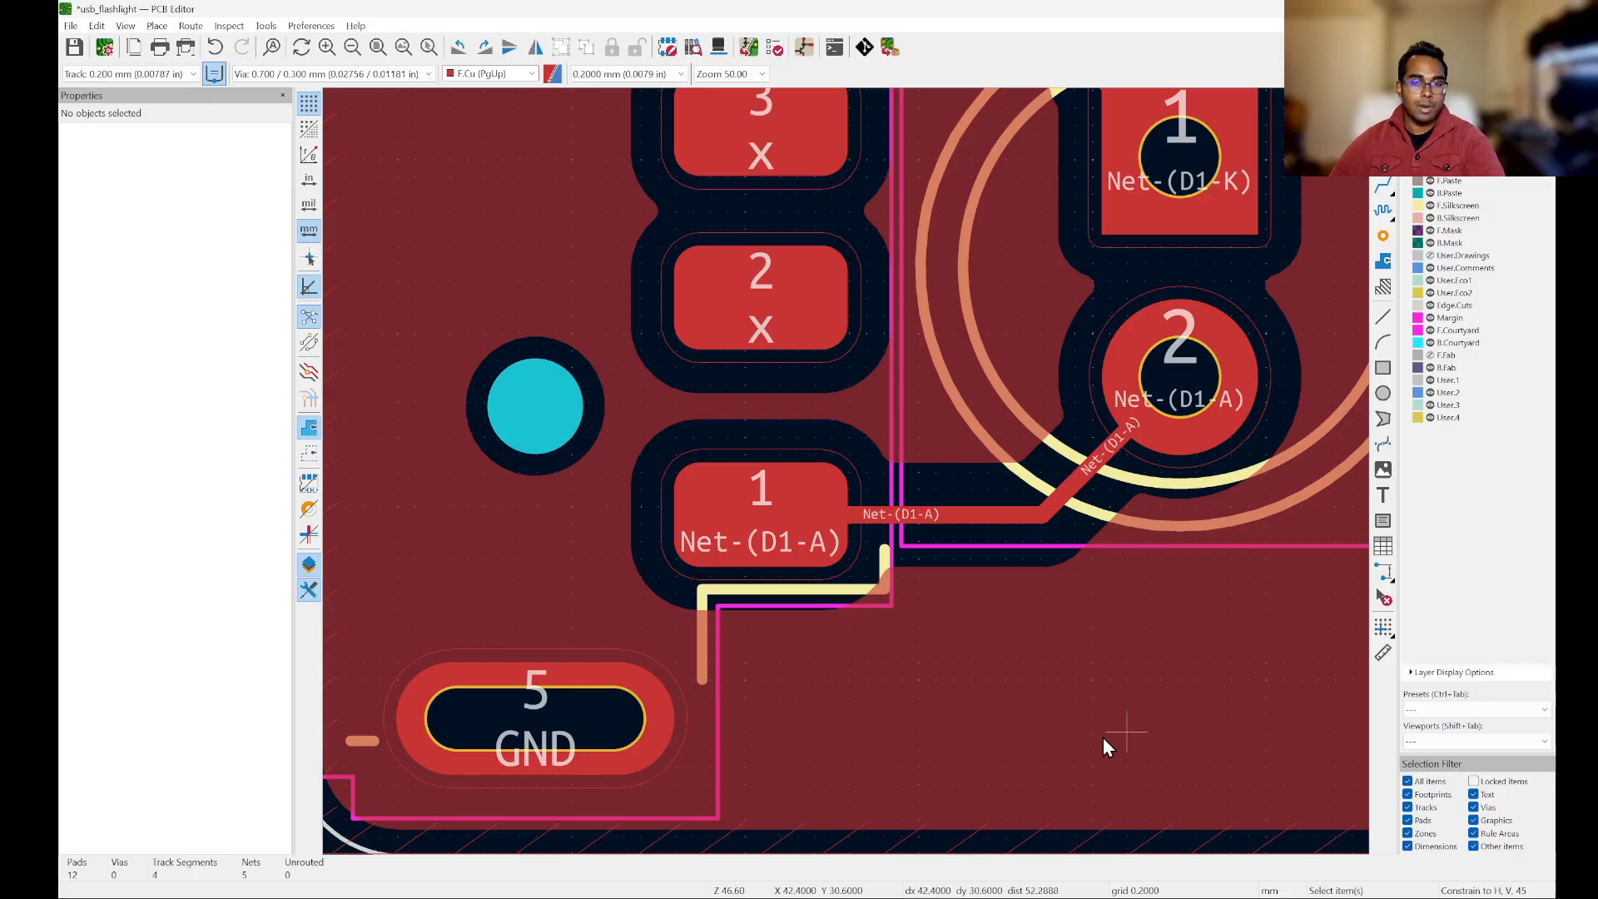
Step: Review the GND zone's copper properties, accept them with Solid pad connections kept, and refill the zones
click(1024, 737)
key(e)
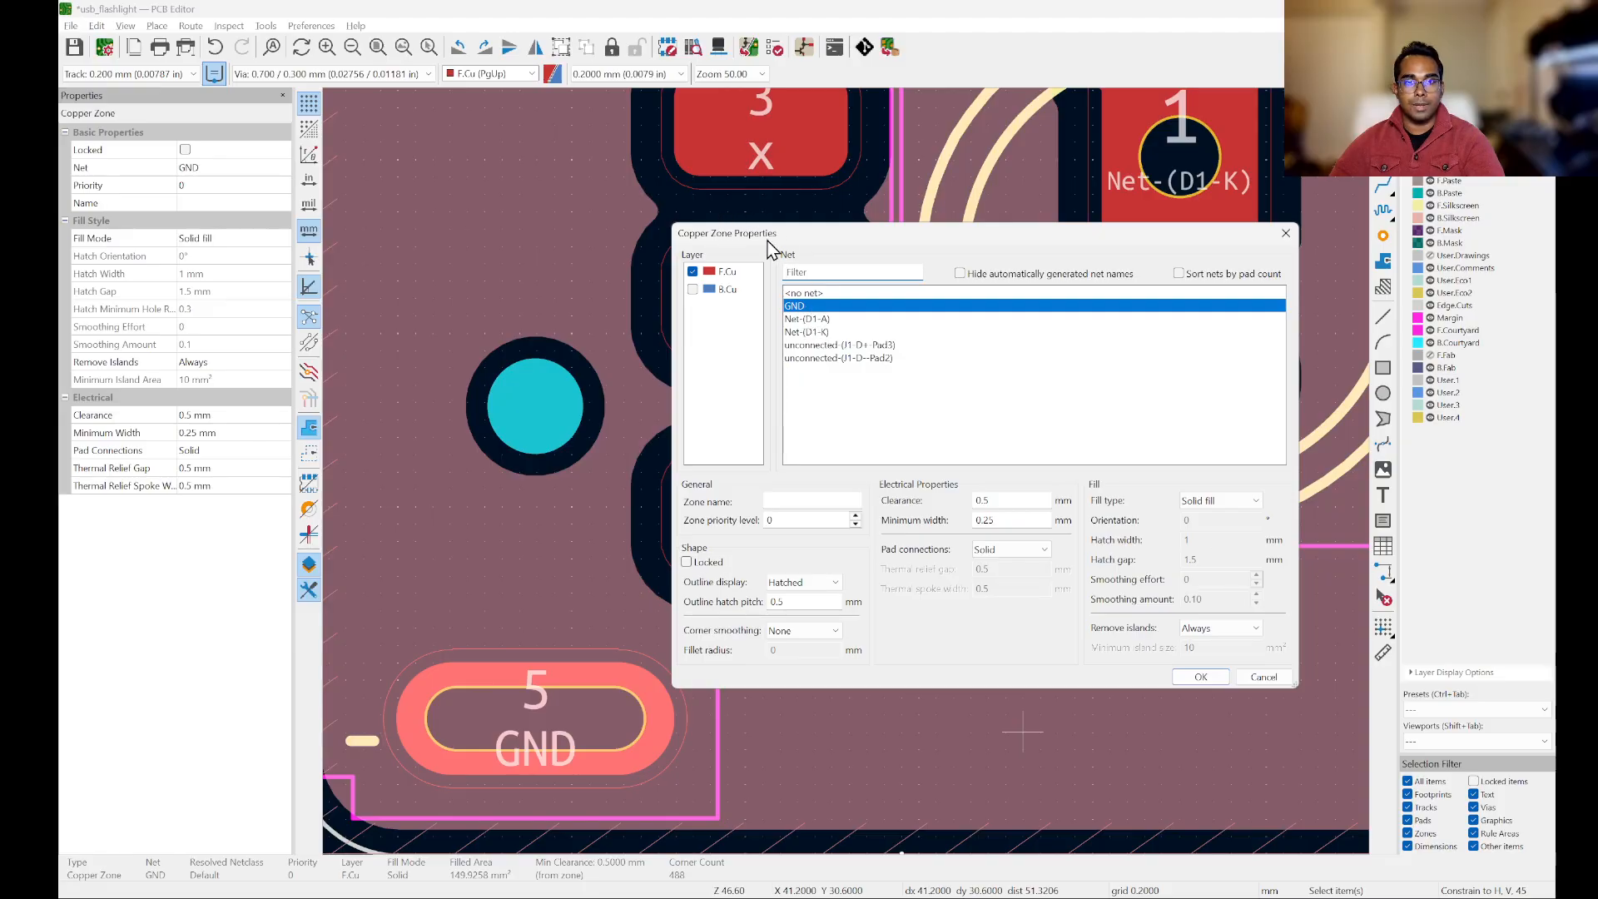
click(1198, 677)
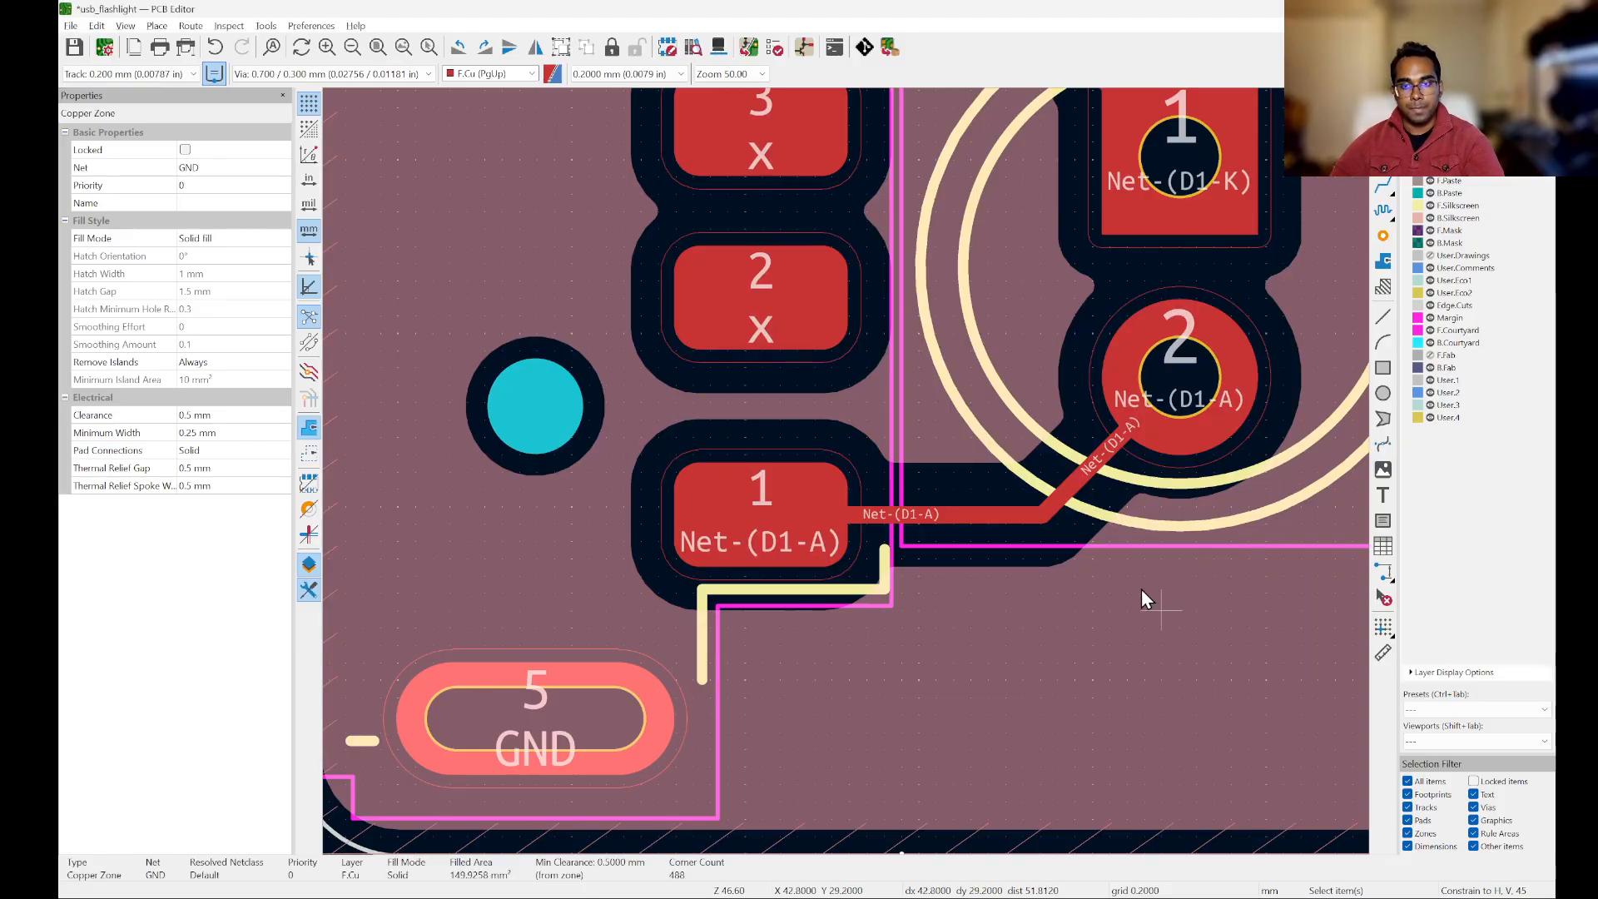
scroll(1141, 588, down, 4)
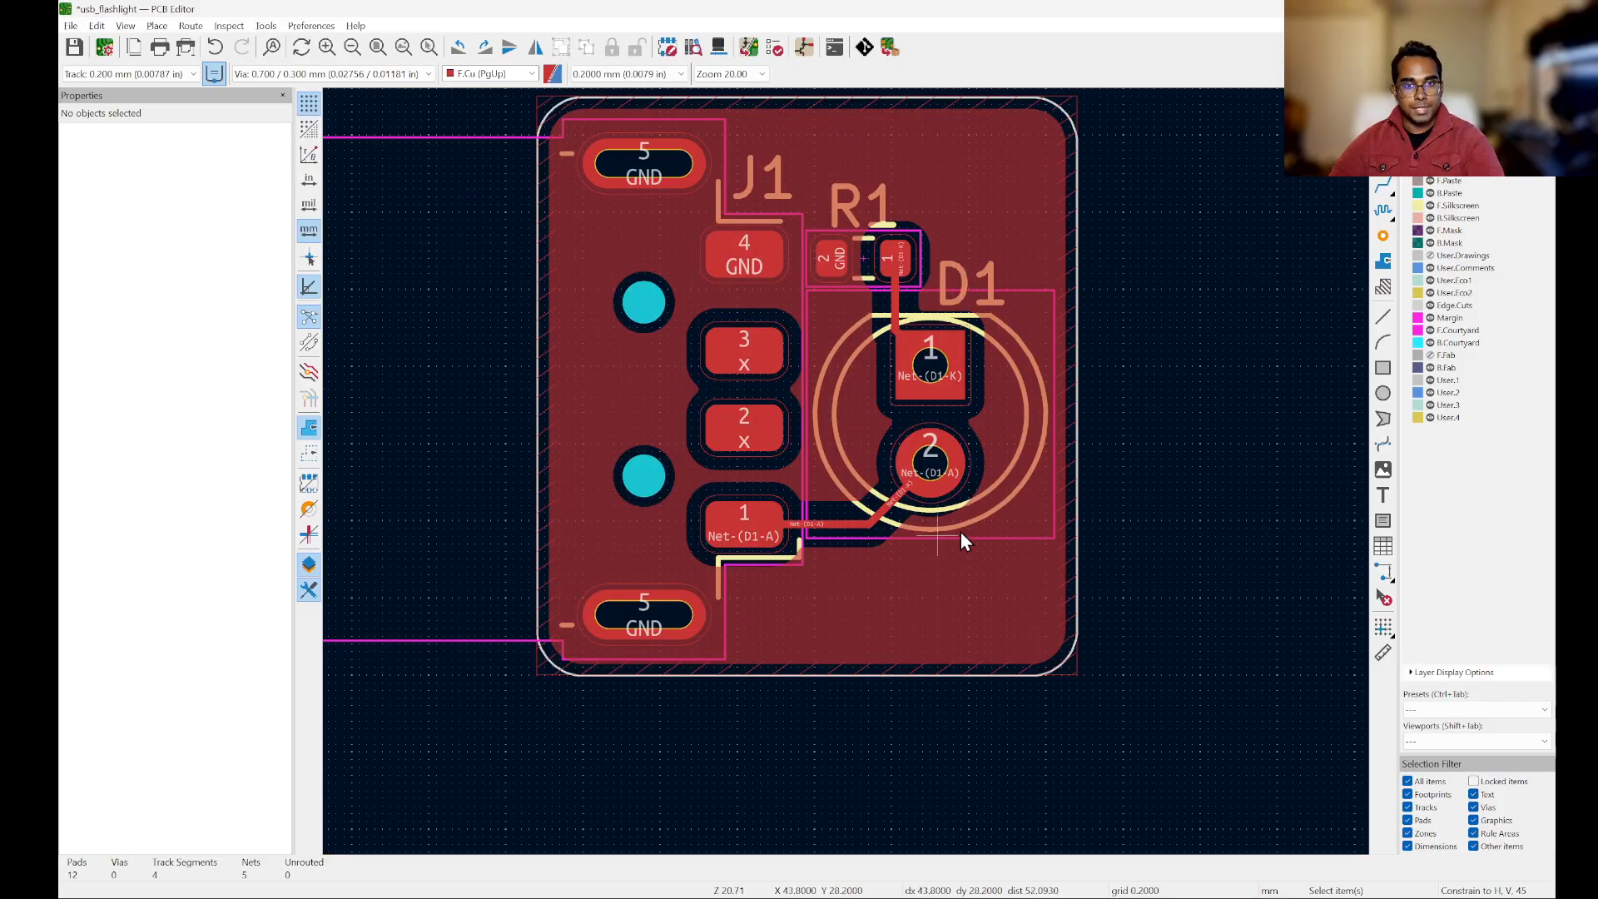
key(b)
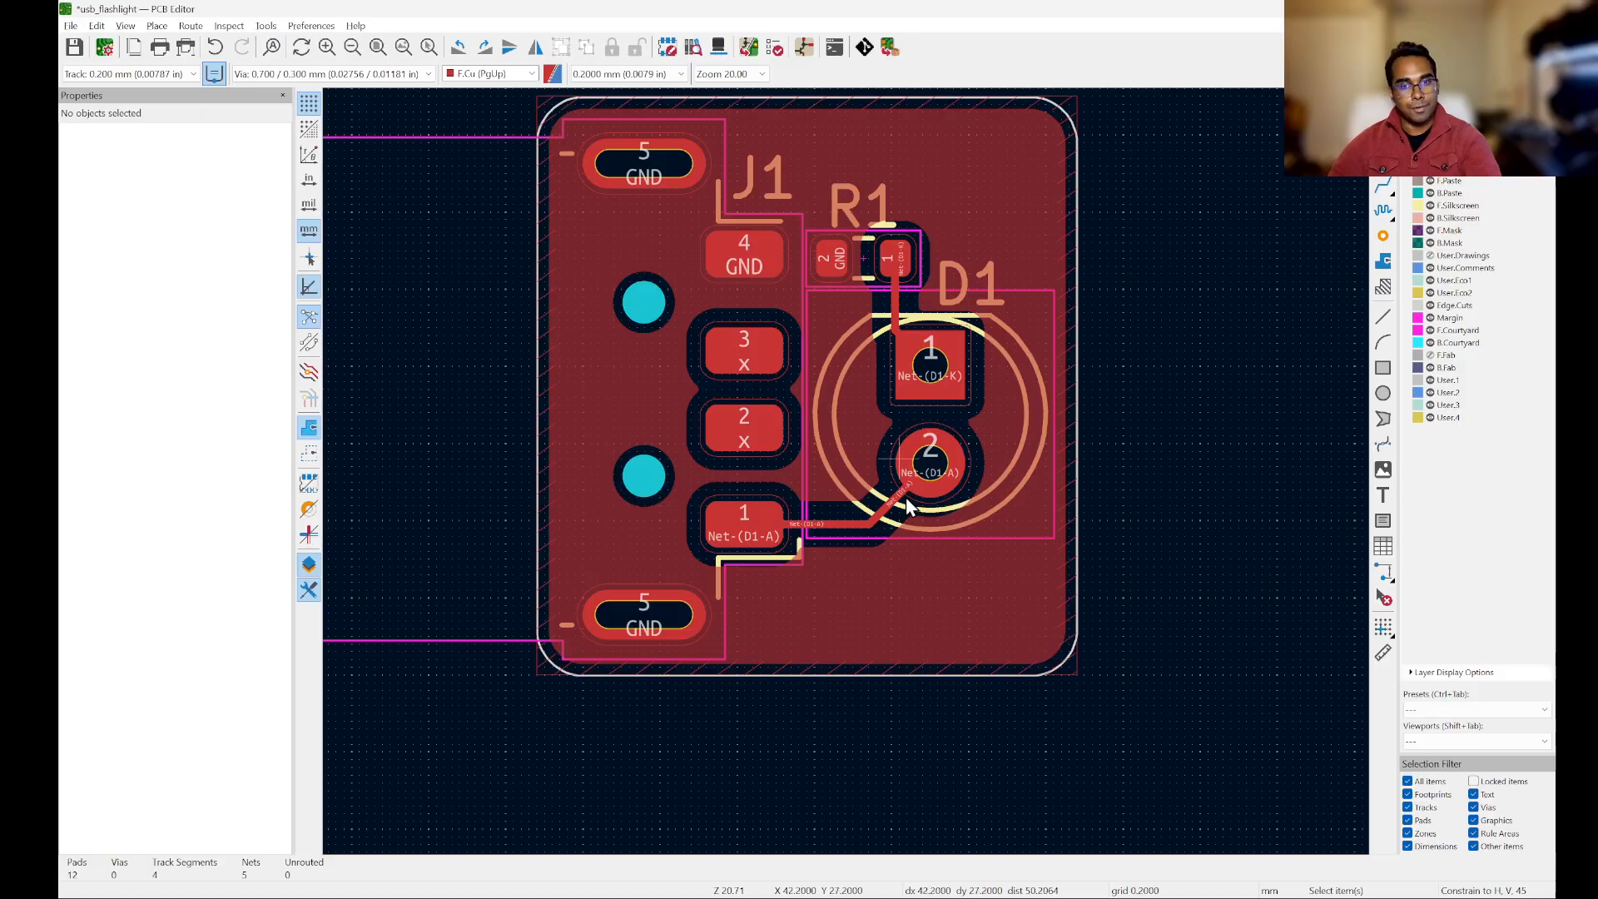
Step: Open the board in the 3D viewer and inspect the pads, slots, resistor and LED up close
click(126, 28)
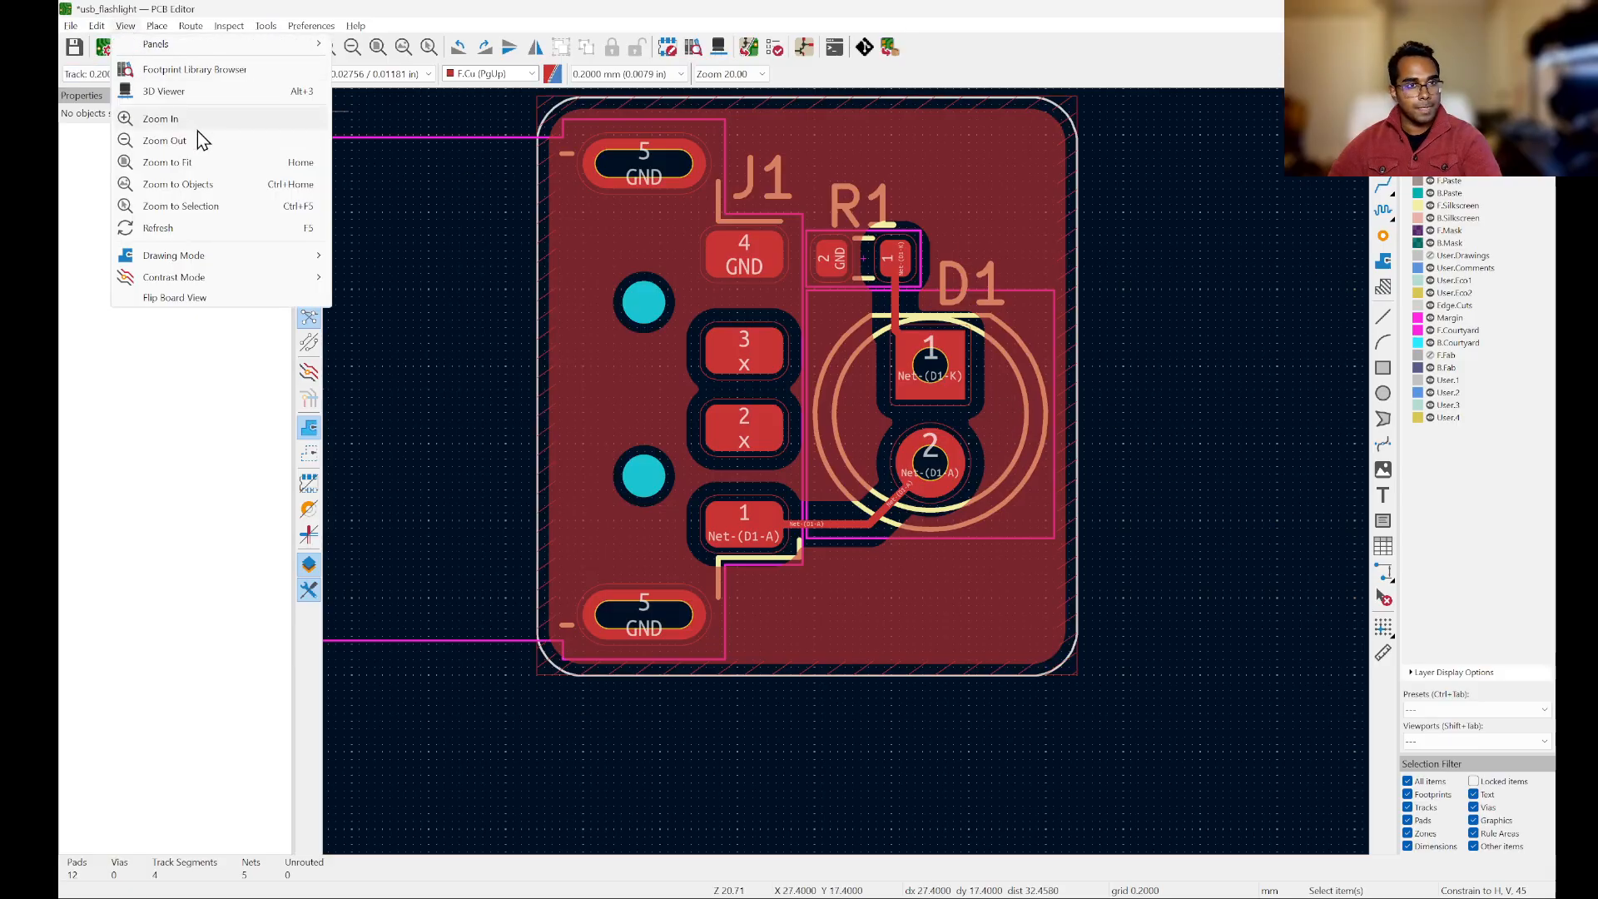
click(208, 91)
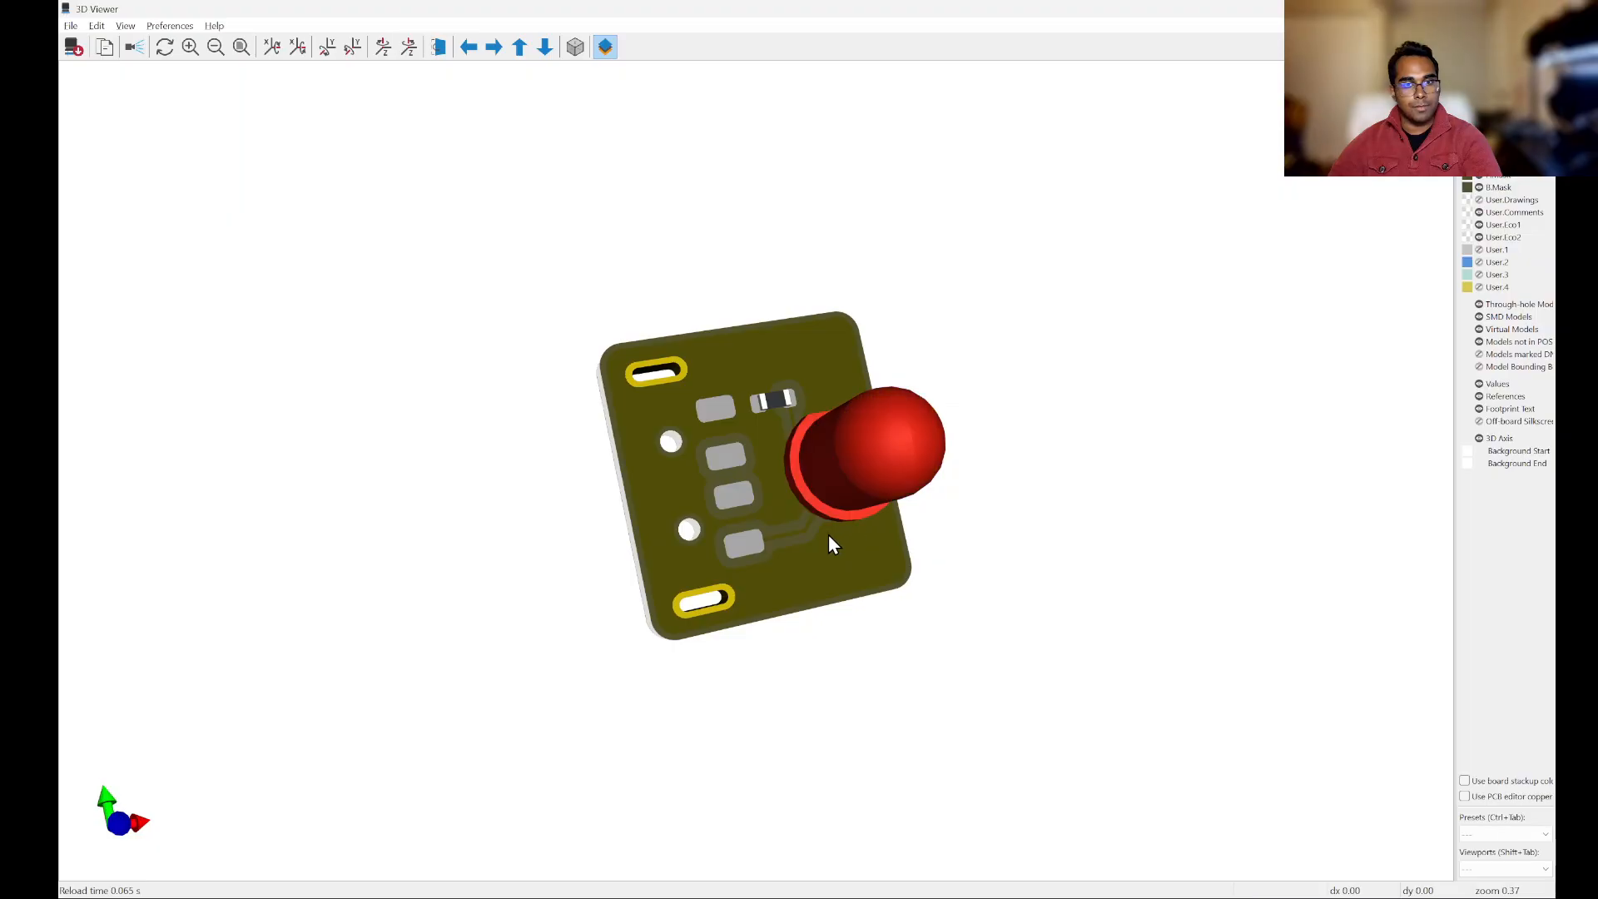
scroll(828, 535, up, 5)
drag(792, 536, 839, 358)
drag(659, 381, 820, 342)
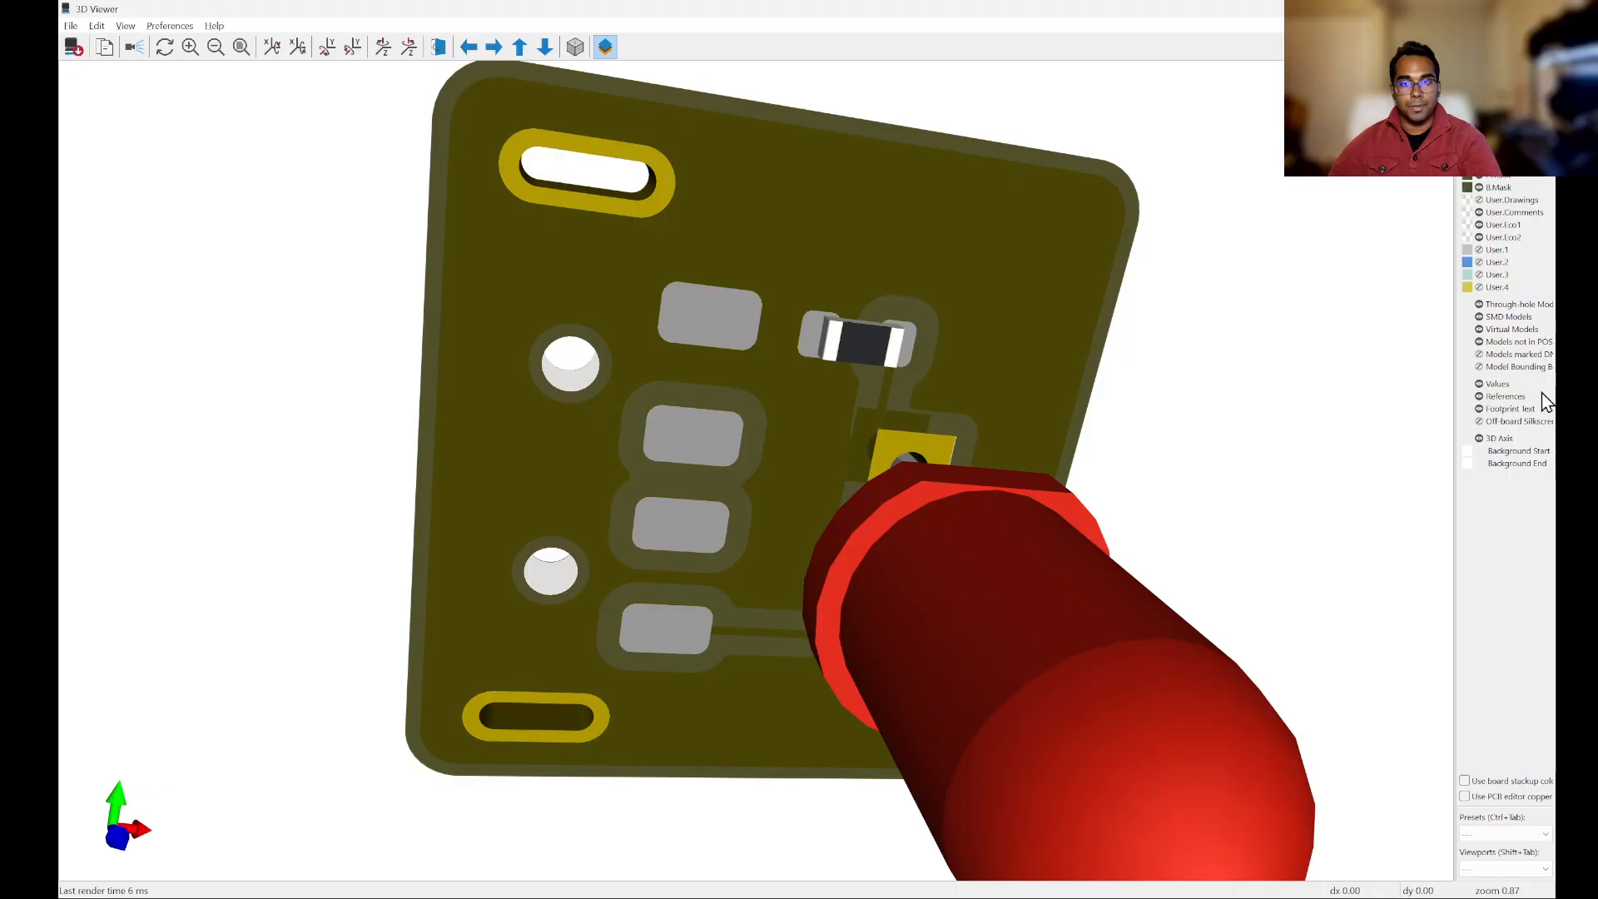
drag(1024, 416, 451, 501)
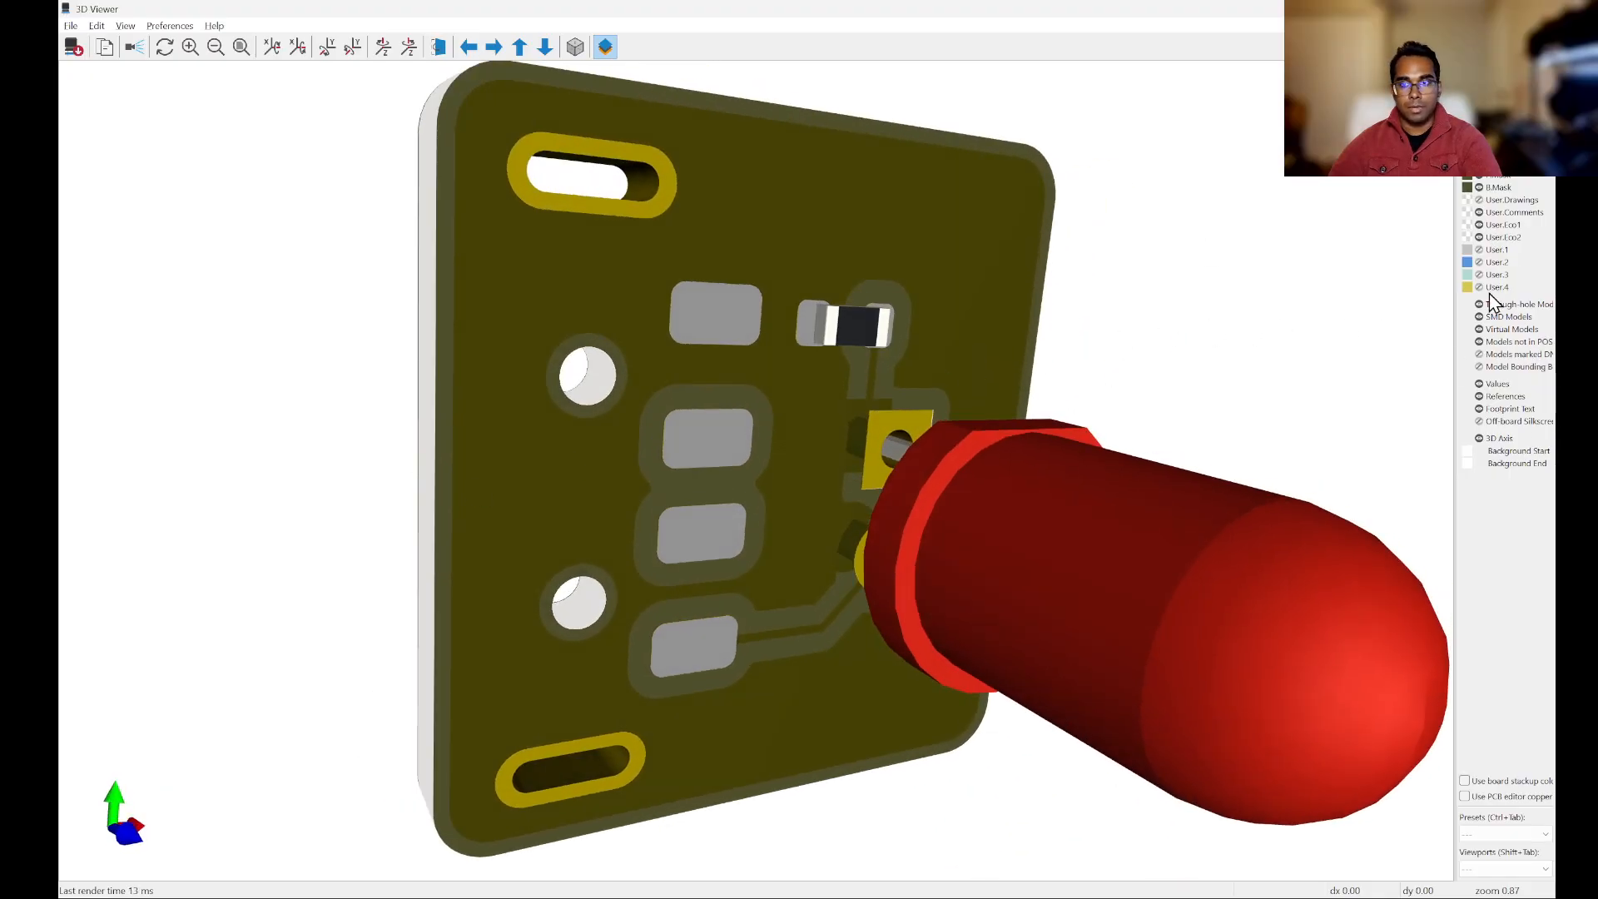
Step: Change the copper colour in the 3D view to dark green with red 48, green 77 and blue 26
double_click(1467, 100)
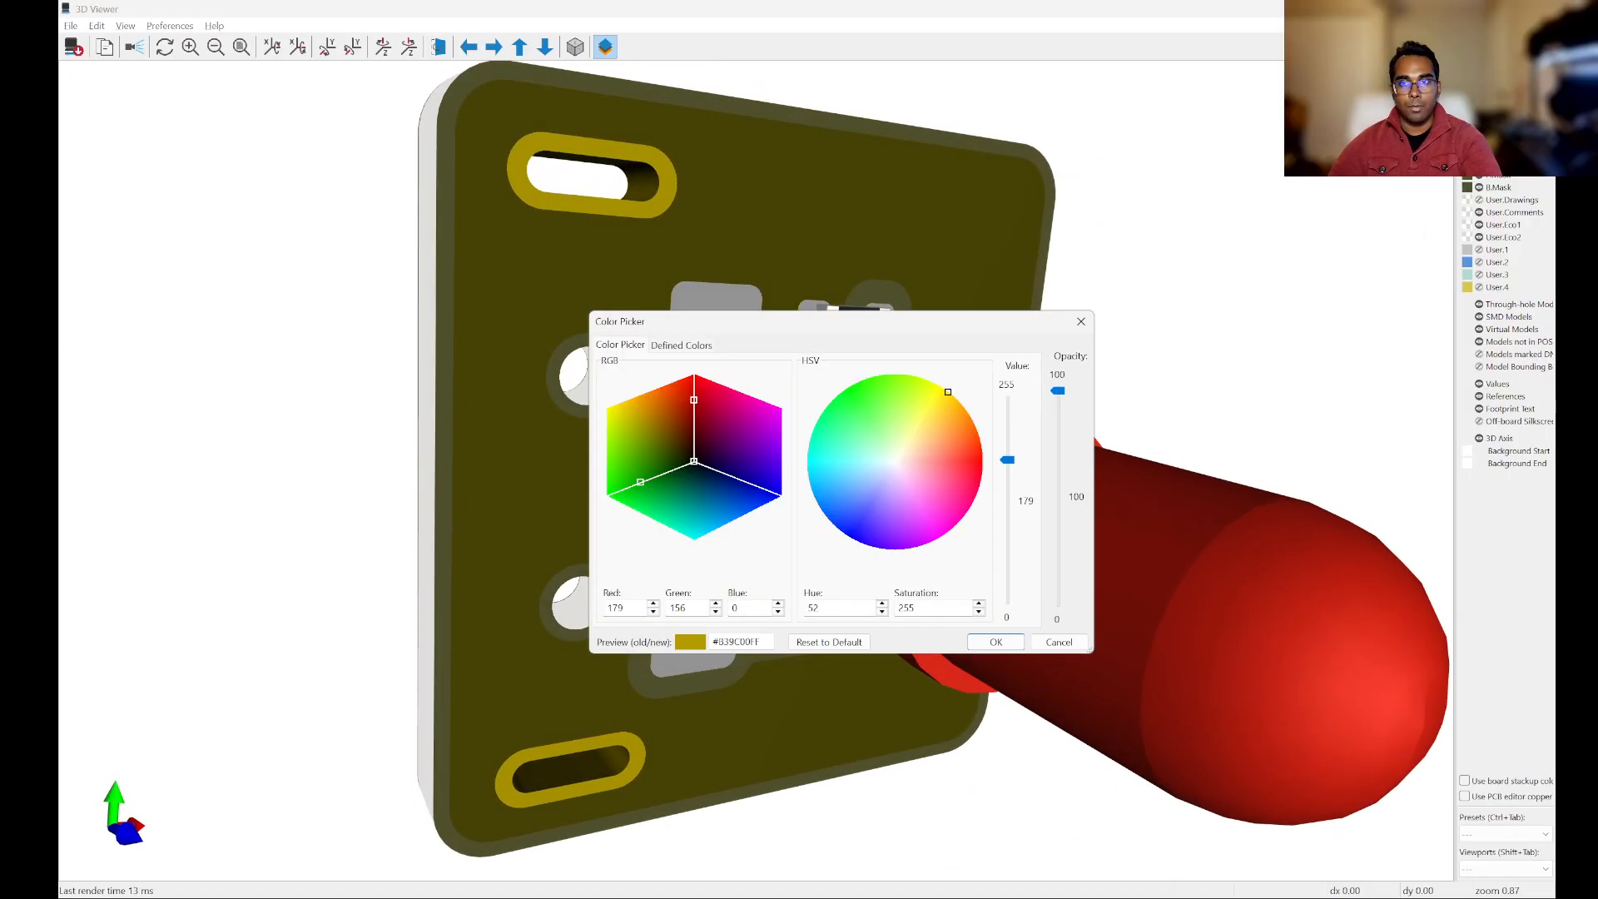
mouse_move(937, 393)
mouse_down()
mouse_move(864, 366)
mouse_move(867, 394)
mouse_up()
drag(867, 393, 867, 393)
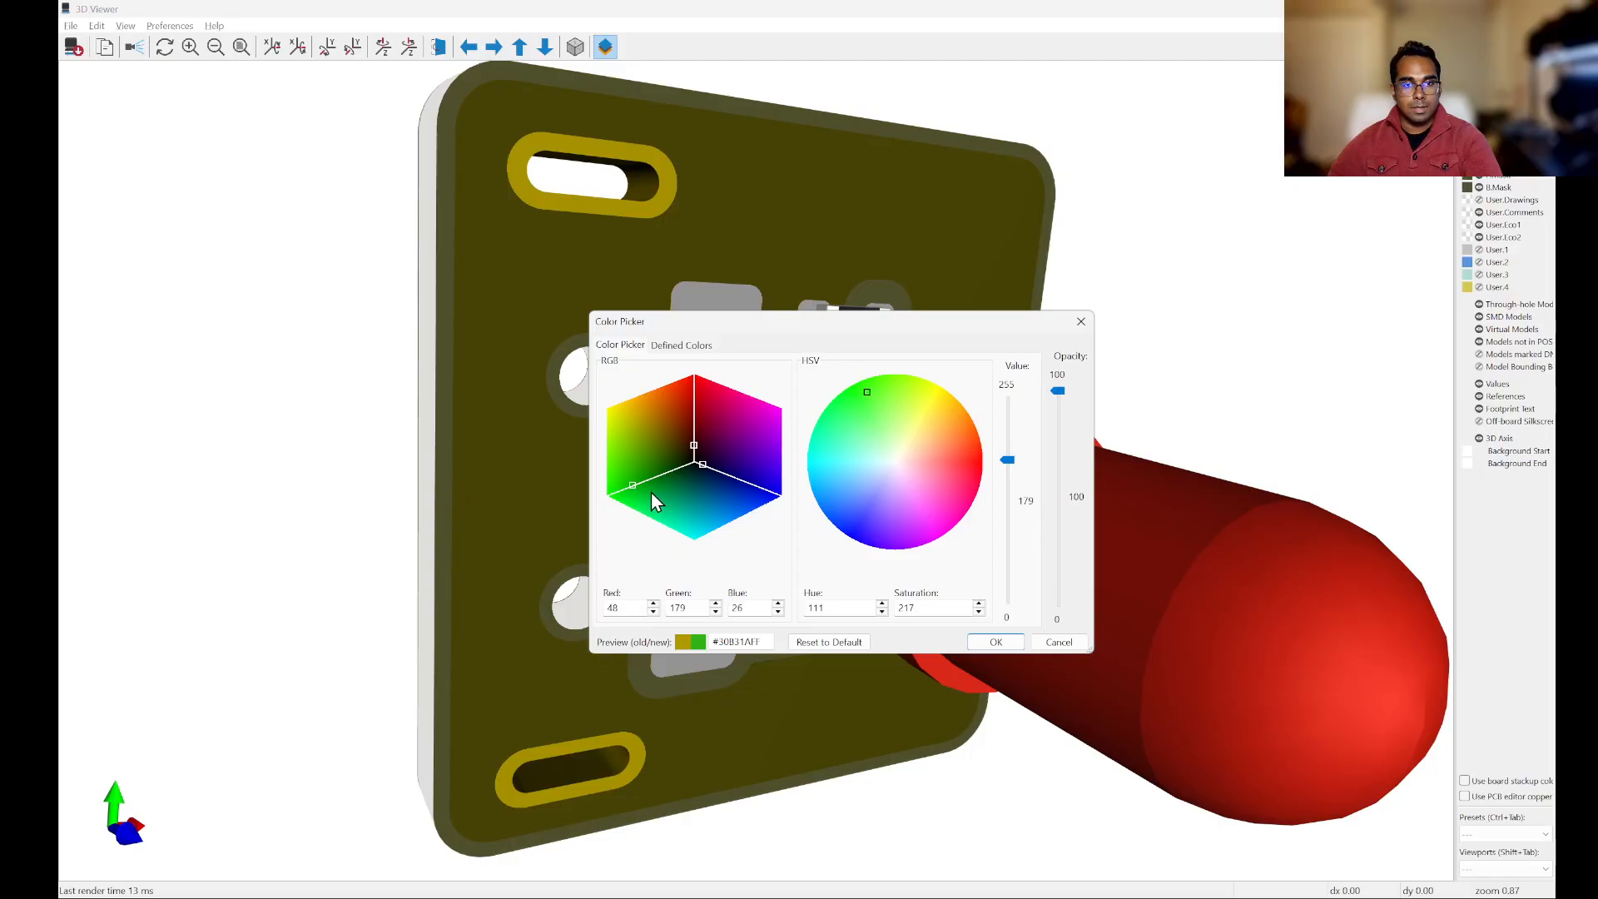
mouse_move(632, 489)
mouse_down()
mouse_move(682, 473)
mouse_move(667, 481)
mouse_up()
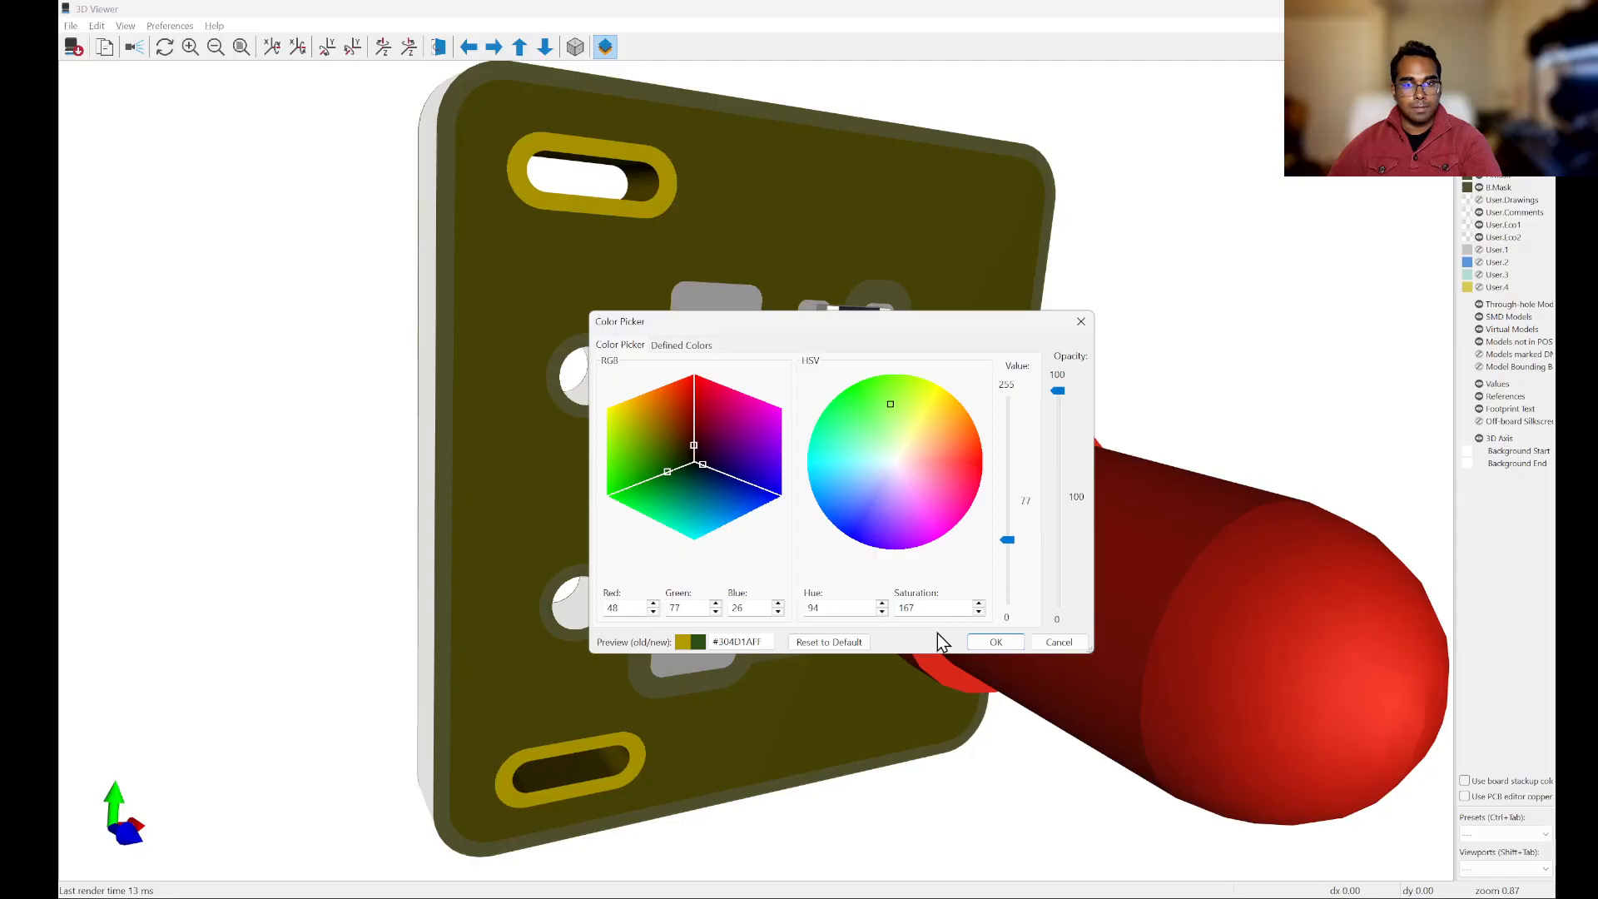
click(997, 642)
drag(1106, 333, 841, 241)
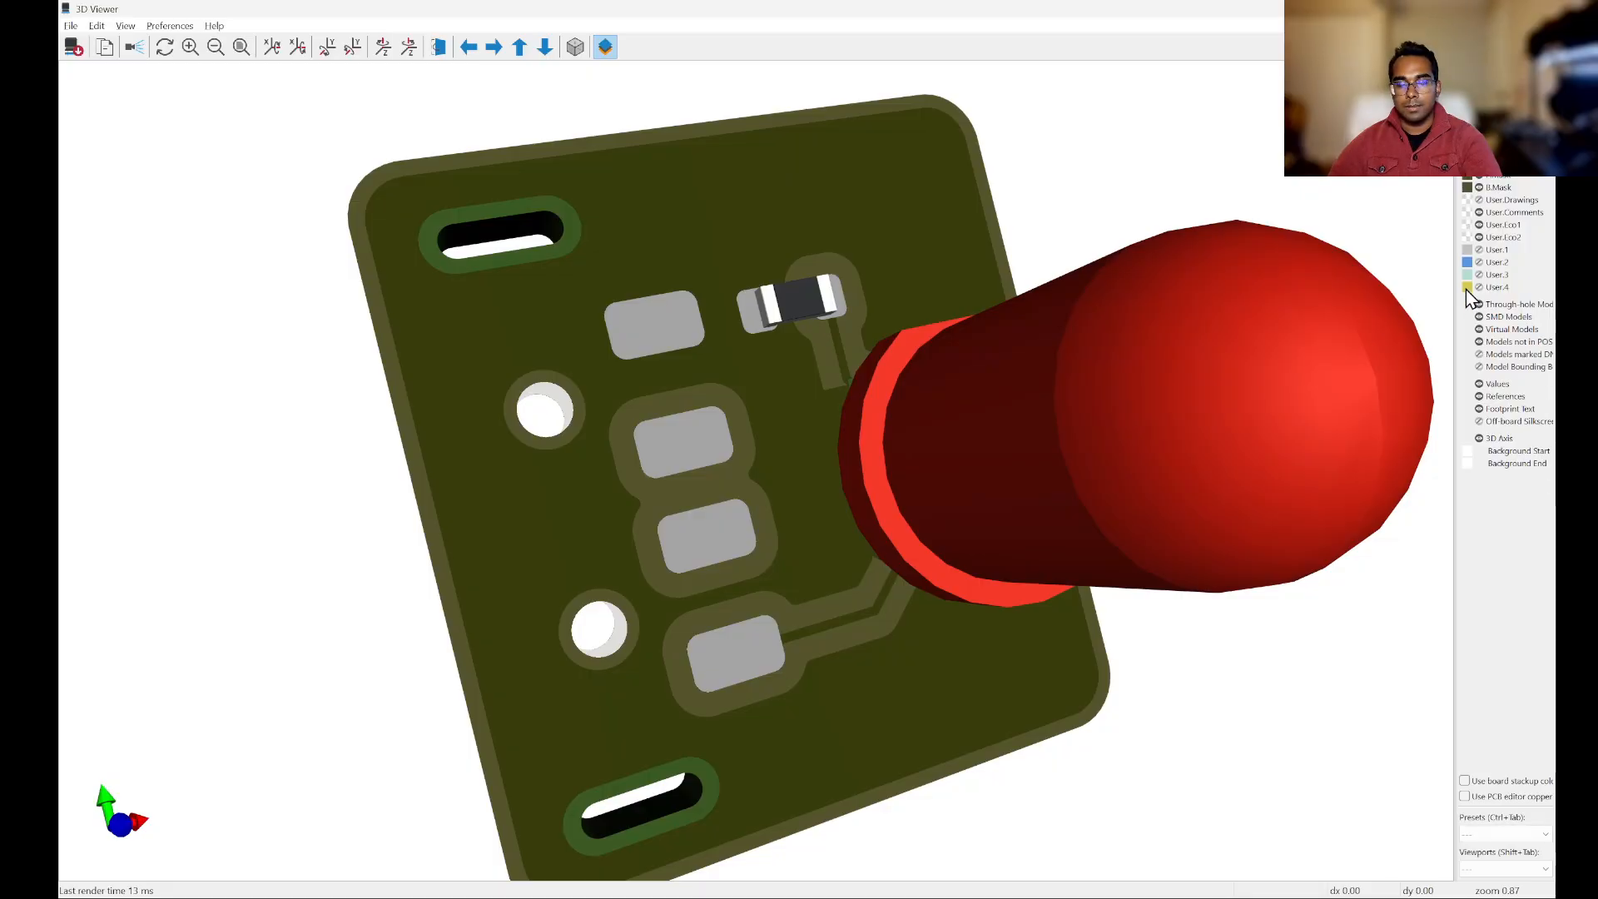
Step: Examine the recoloured 3D board from several angles, including the LED's leads and the plated slots
drag(1445, 214, 1077, 314)
scroll(956, 325, down, 3)
drag(957, 324, 1031, 269)
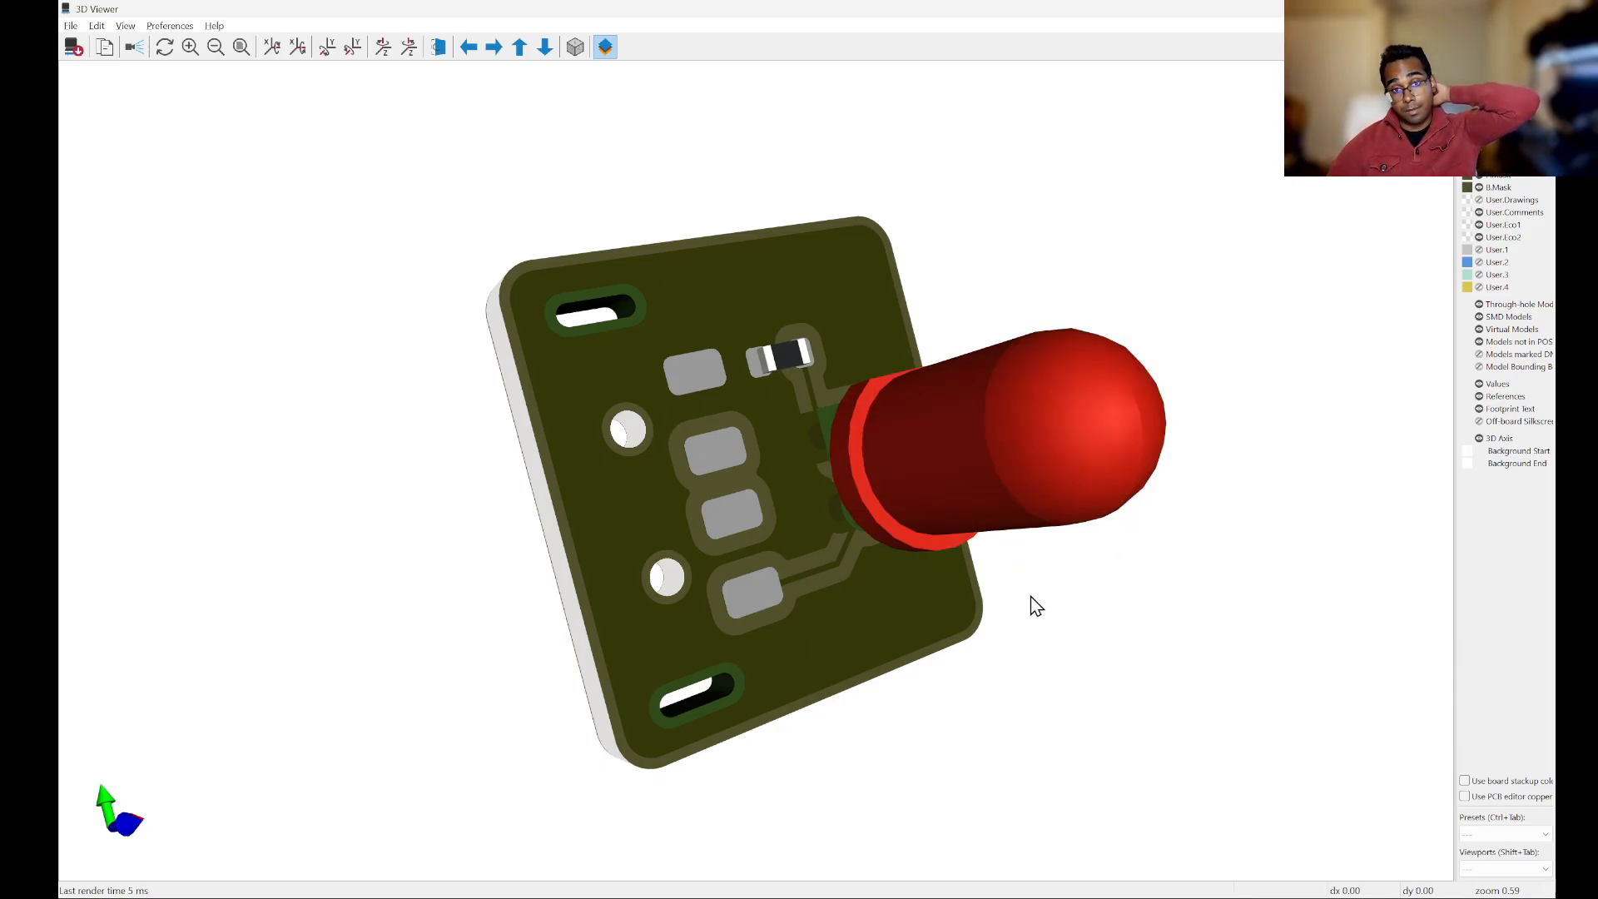
drag(930, 504, 731, 629)
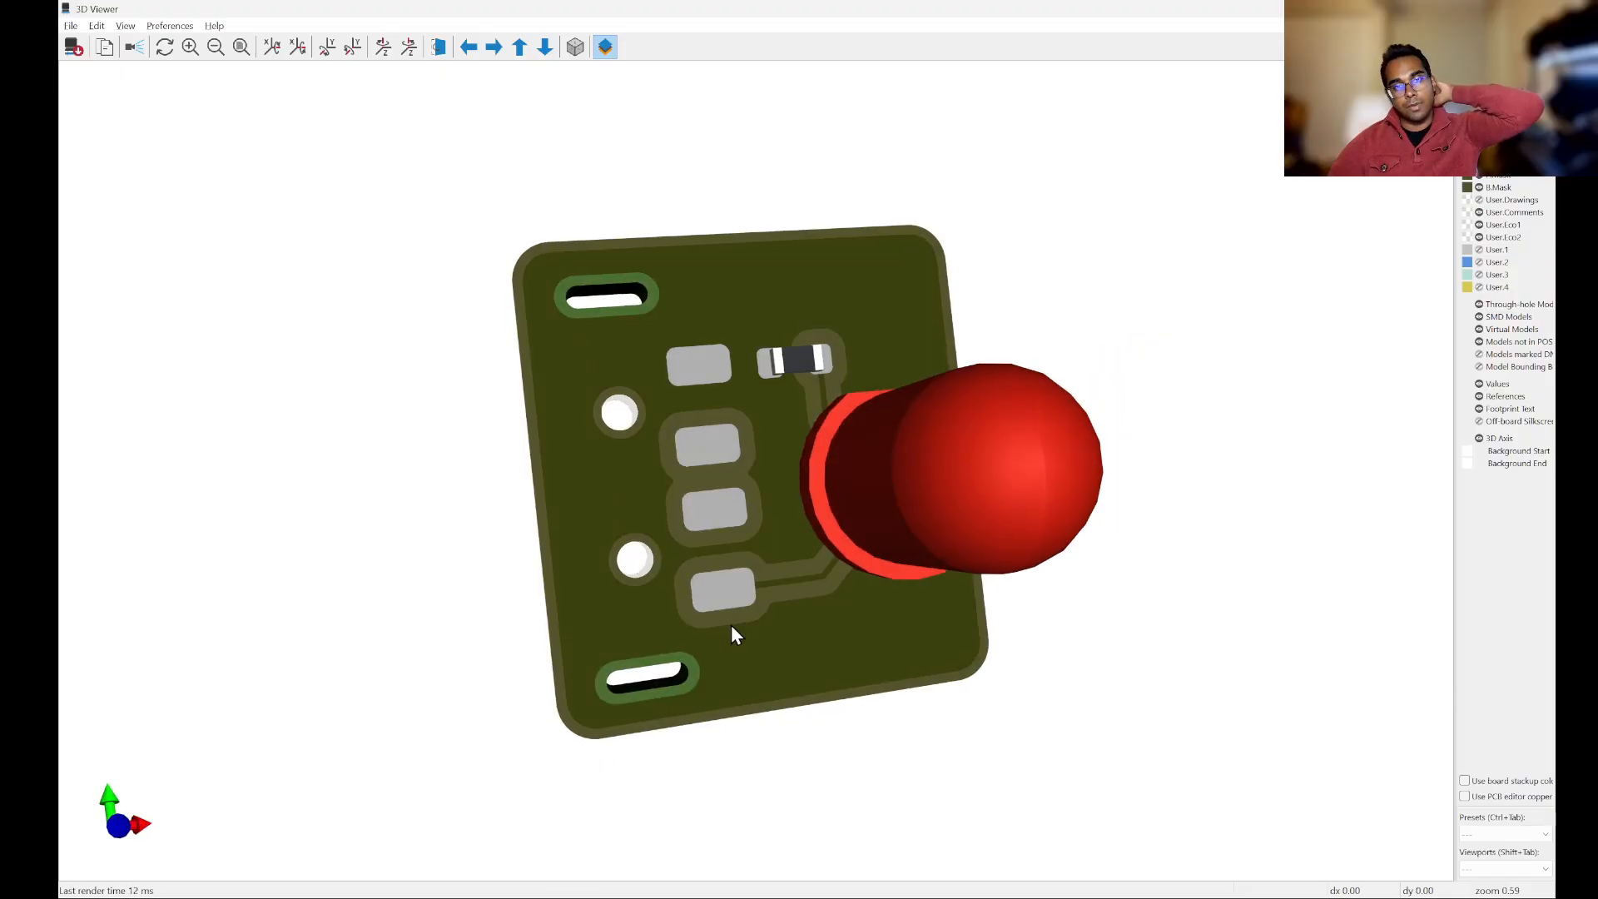
drag(896, 396, 1081, 550)
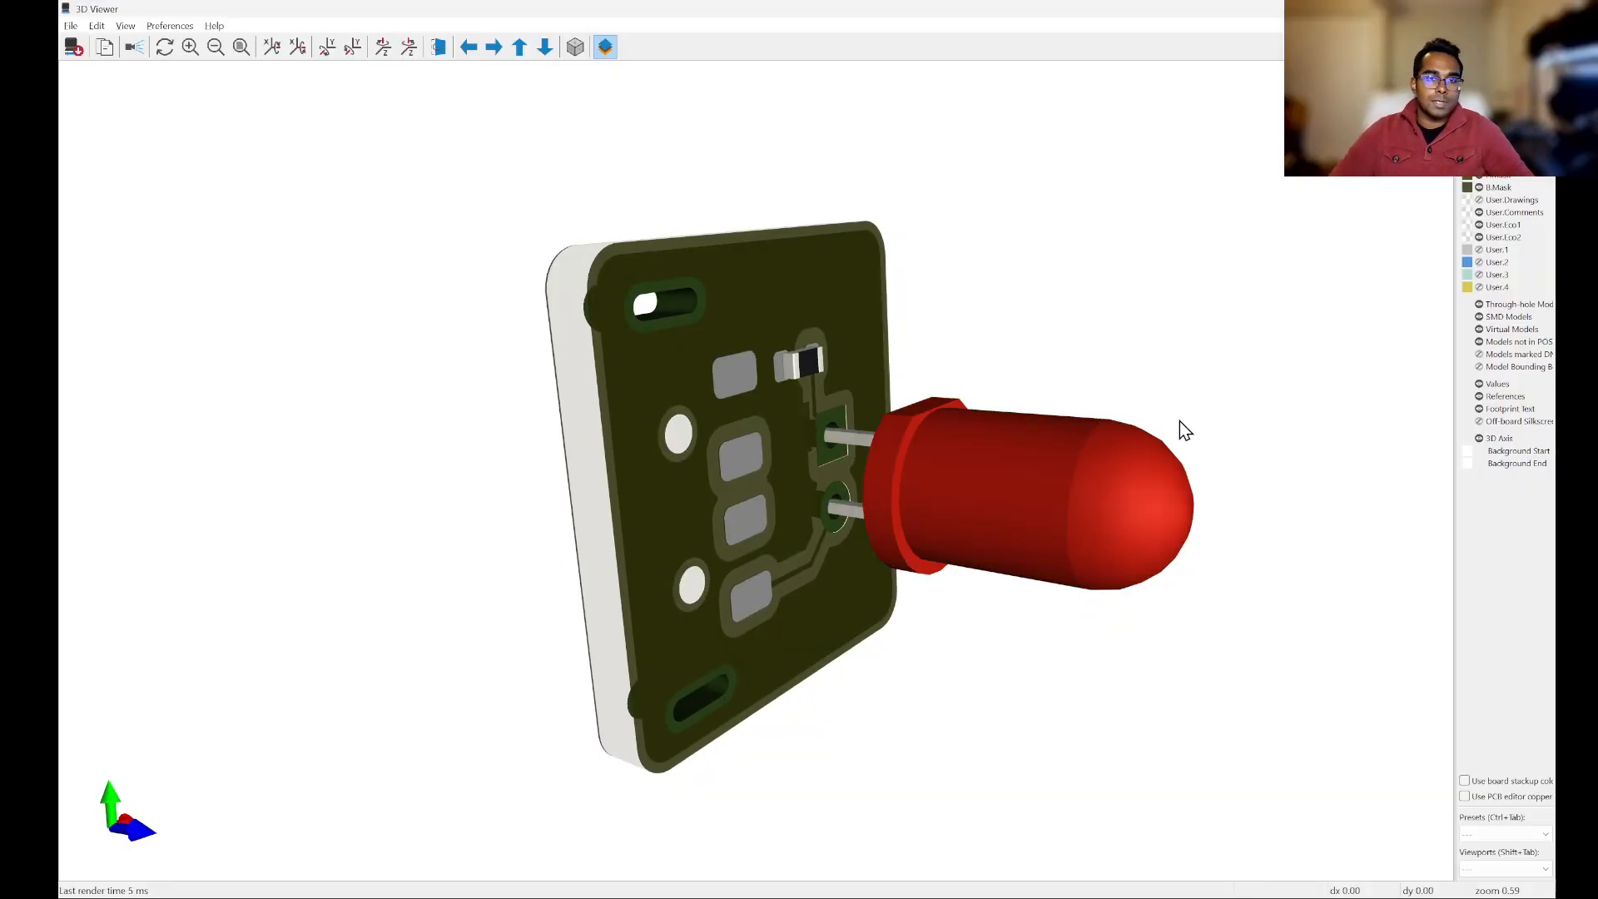
mouse_move(1164, 422)
mouse_down()
mouse_move(1163, 384)
mouse_move(1188, 408)
mouse_up()
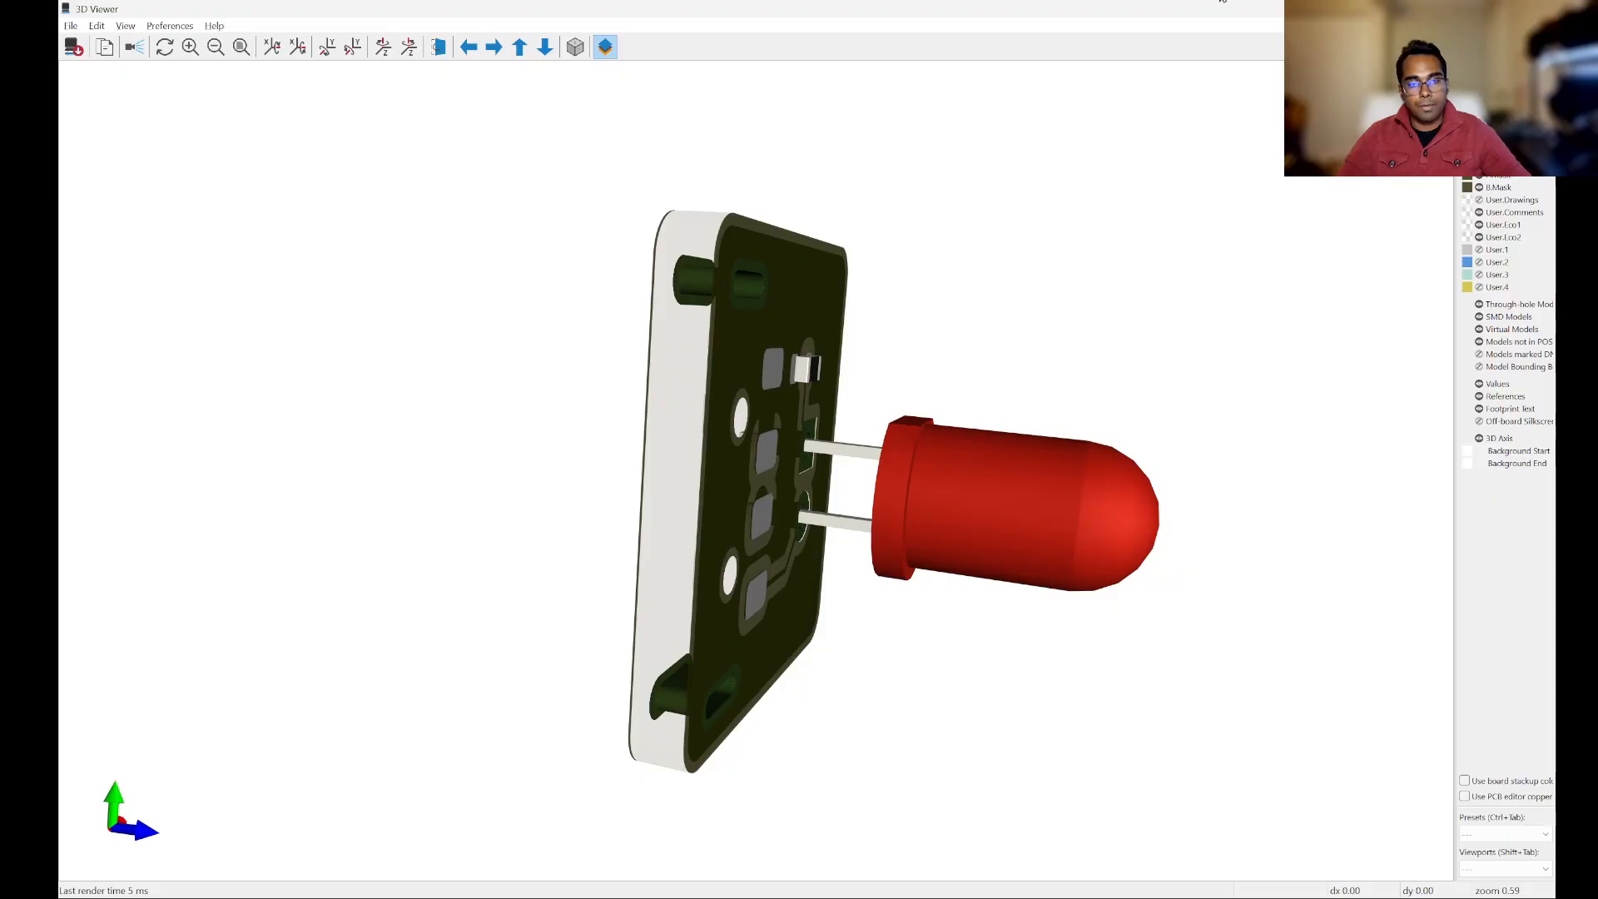
drag(1231, 595, 1271, 536)
drag(1196, 496, 904, 302)
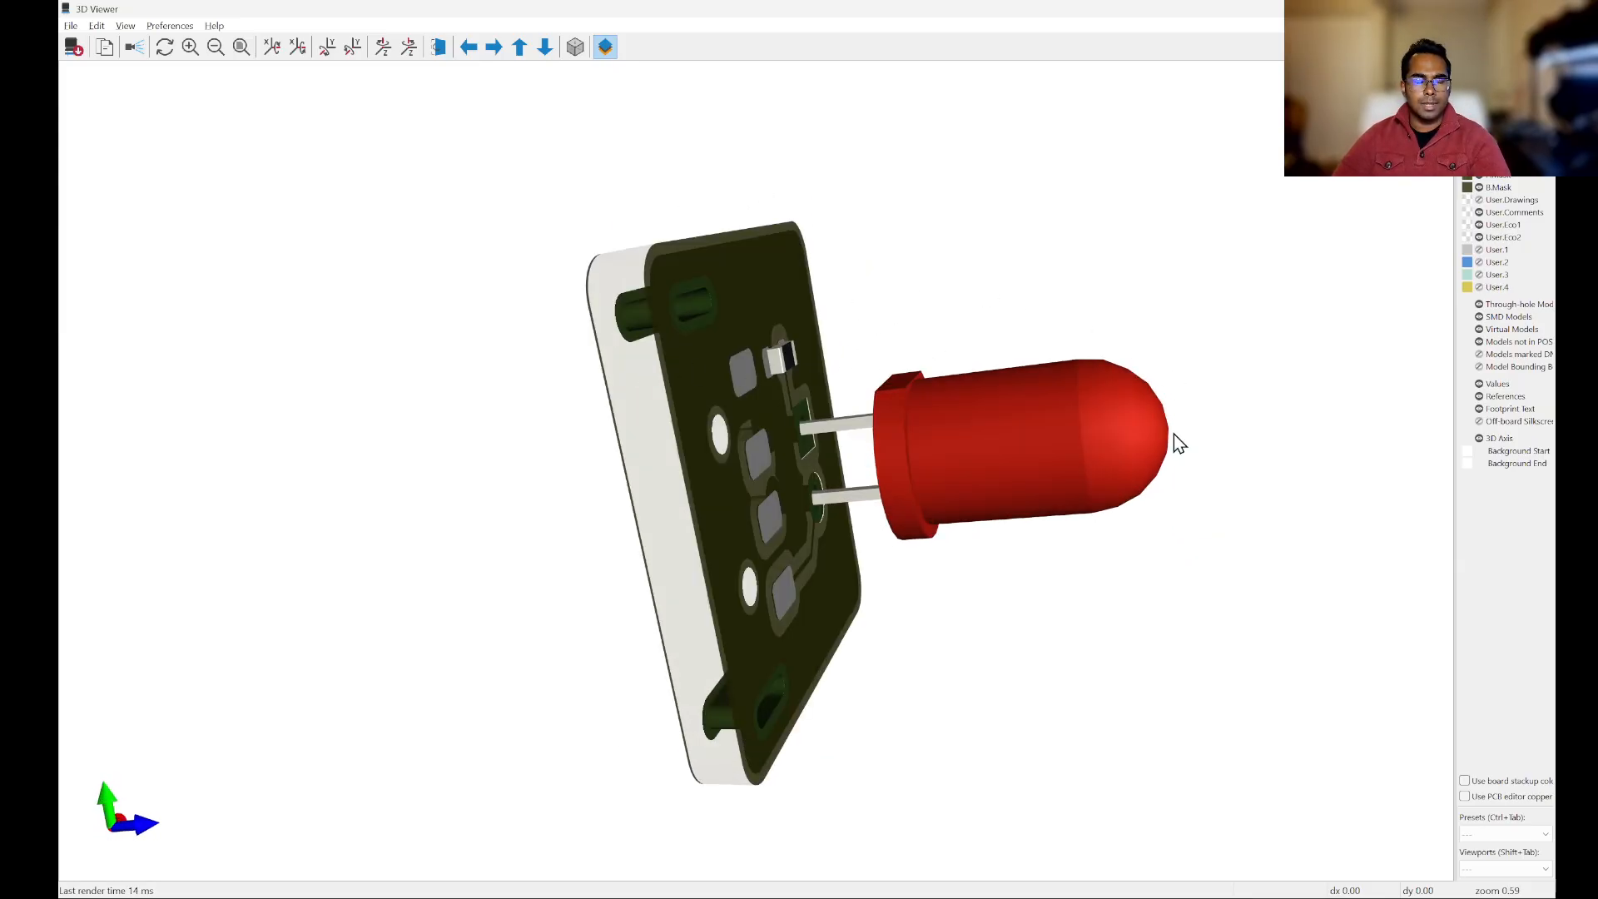
drag(1173, 434, 1093, 533)
drag(938, 620, 883, 512)
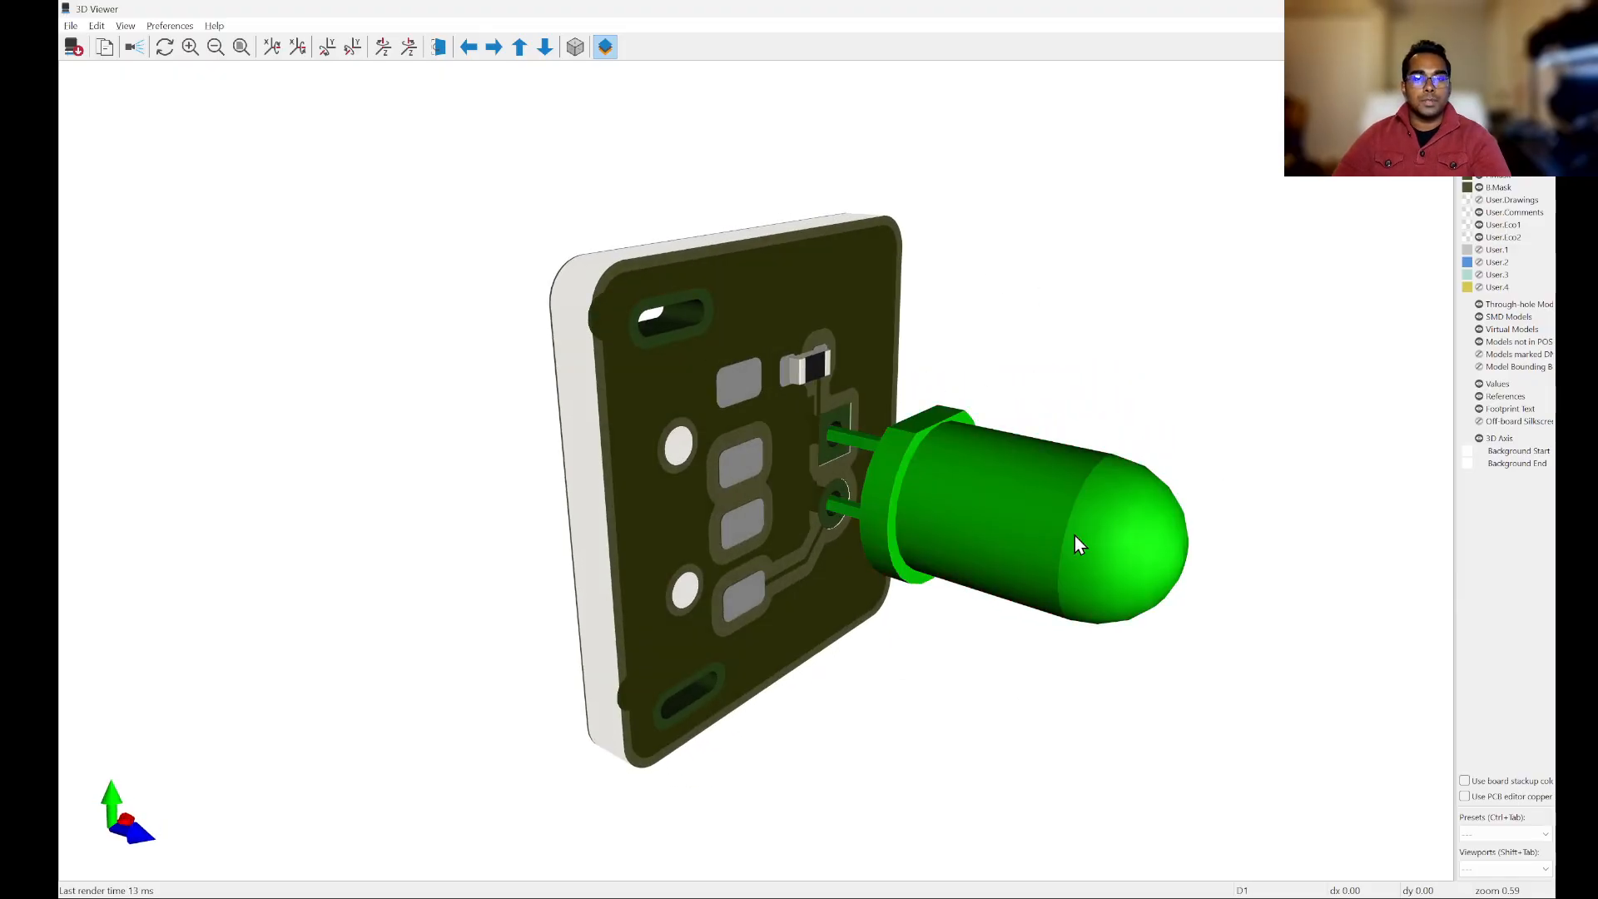
drag(1075, 536, 541, 366)
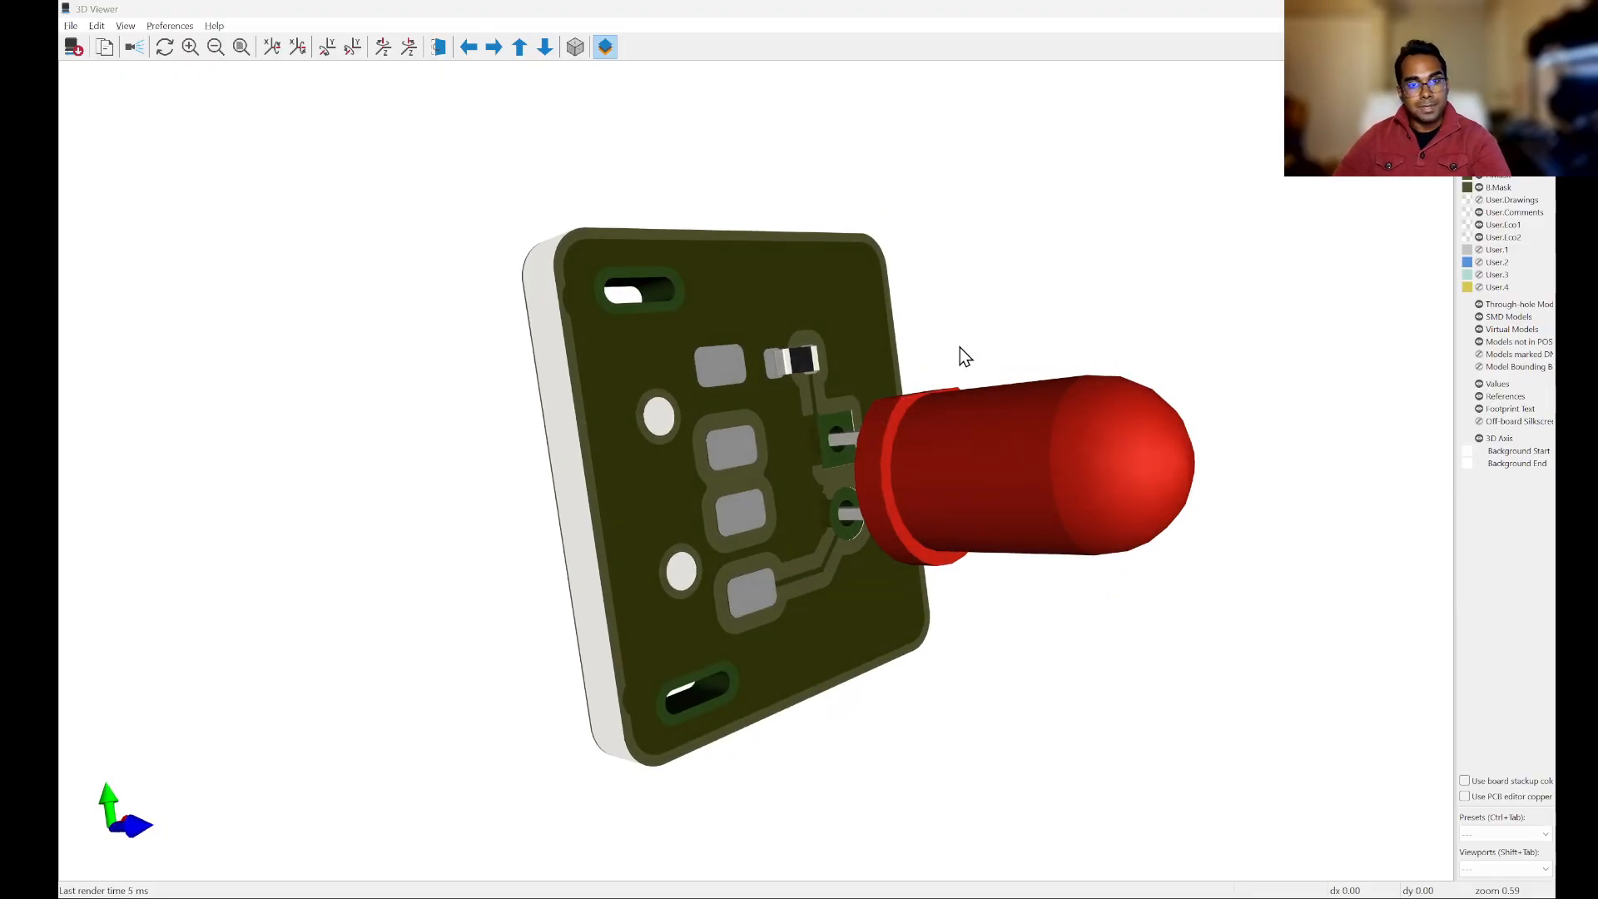
Step: Return to the PCB Editor and unfill all copper zones
key(alt+Tab)
scroll(1137, 393, down, 2)
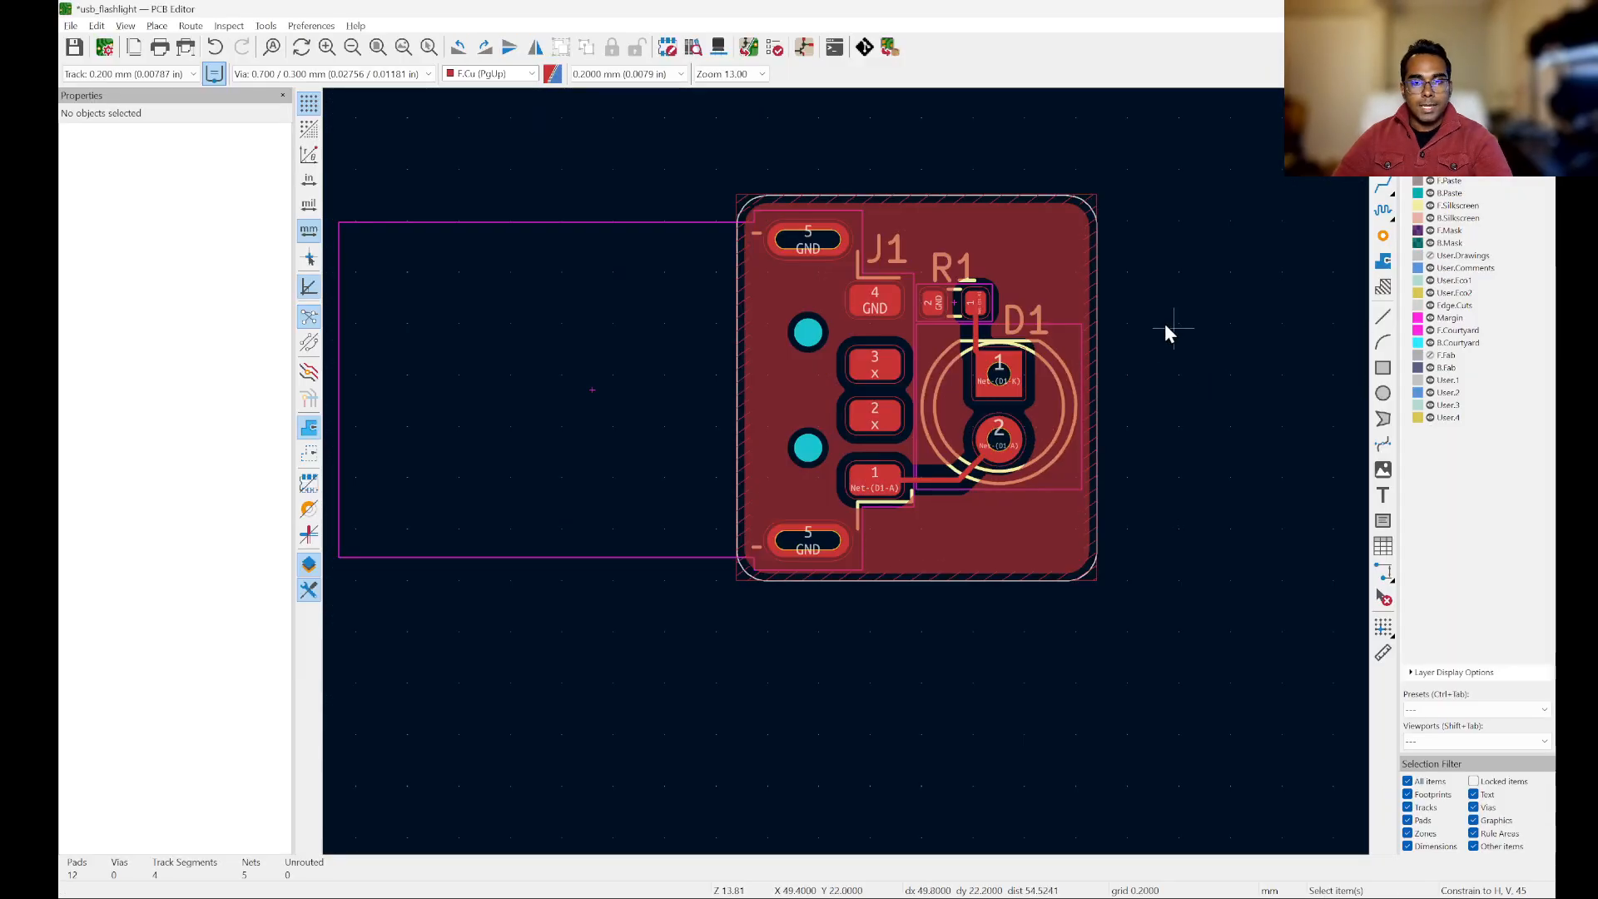
scroll(1100, 292, up, 2)
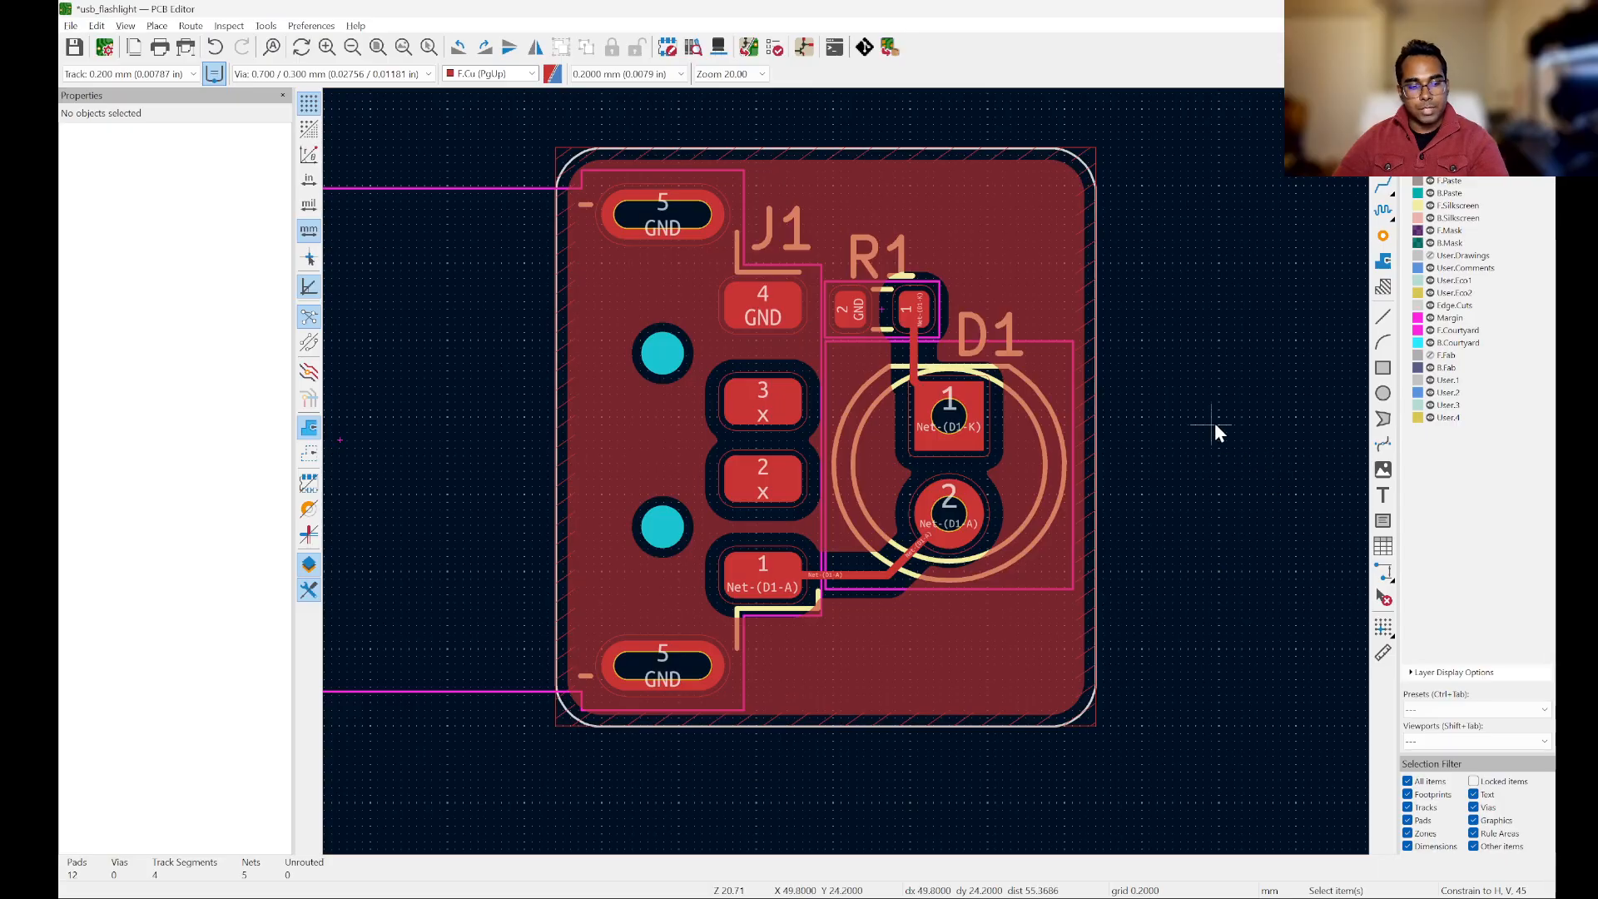
key(ctrl+b)
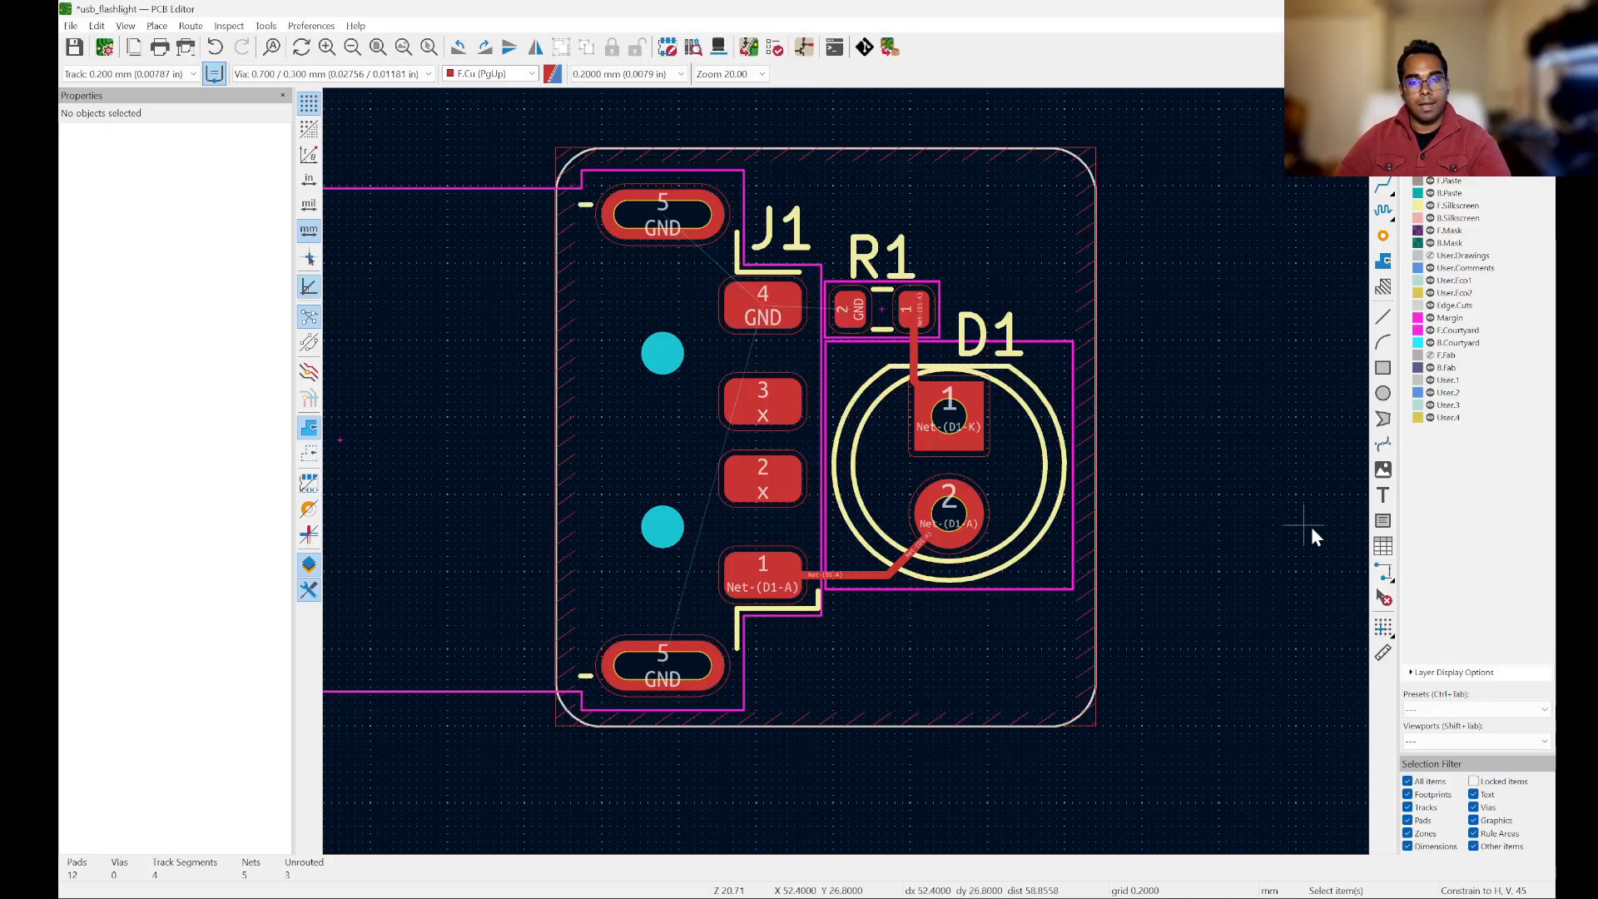
Step: Examine the Net-(D1-K) track between R1 pad 1 and D1 pad 1, and the surrounding unfilled board
scroll(1025, 260, down, 2)
scroll(1022, 242, up, 3)
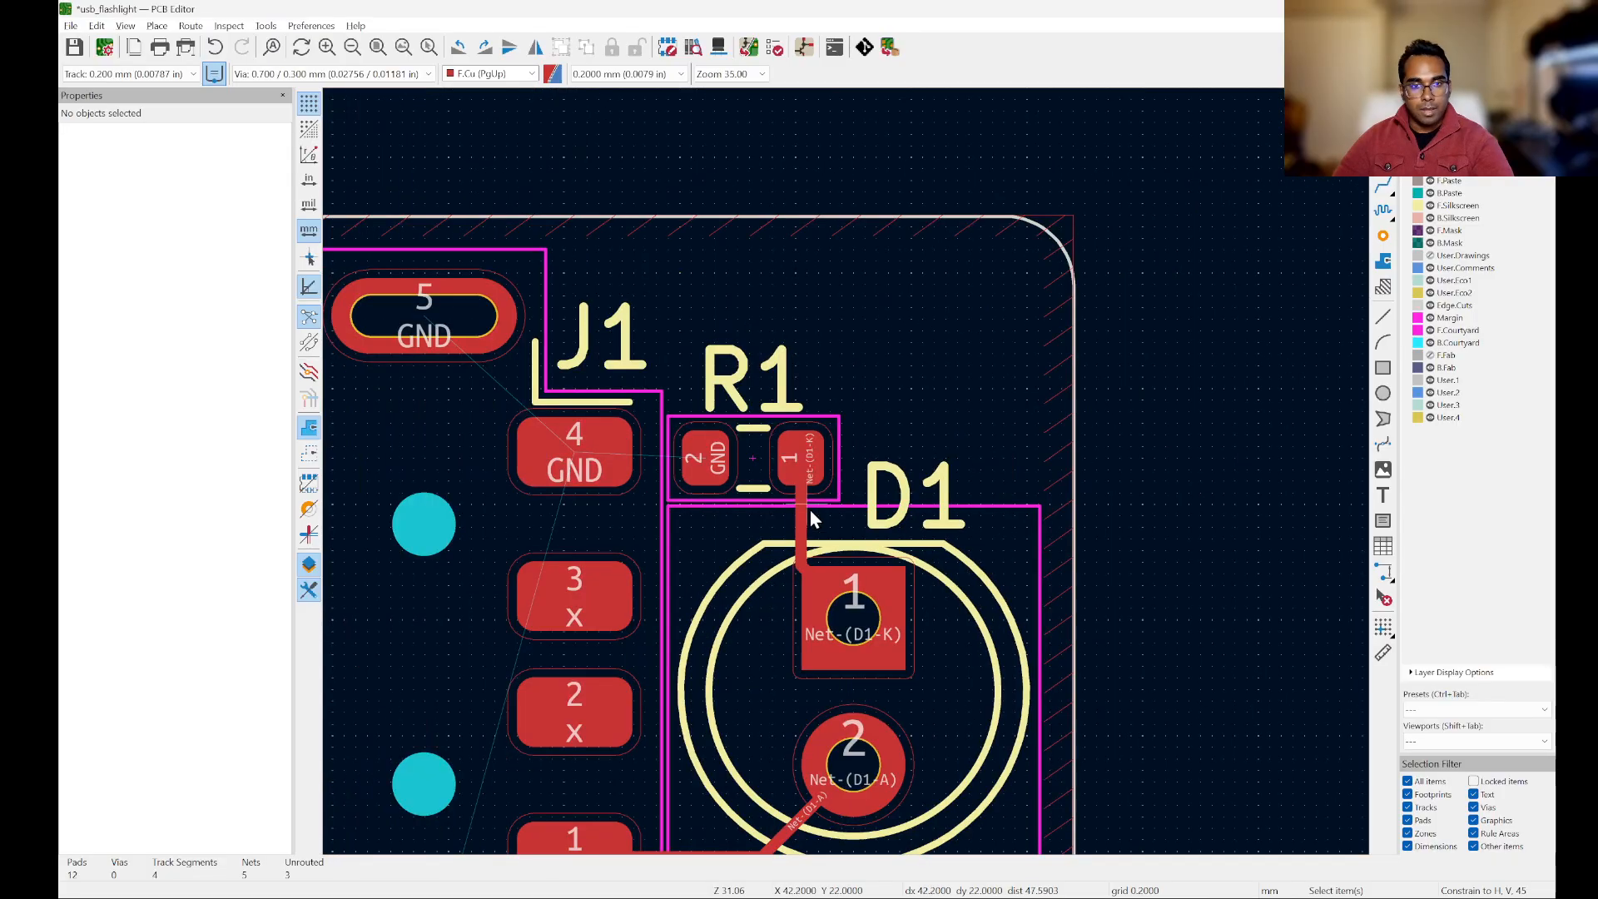
scroll(812, 515, up, 1)
click(832, 475)
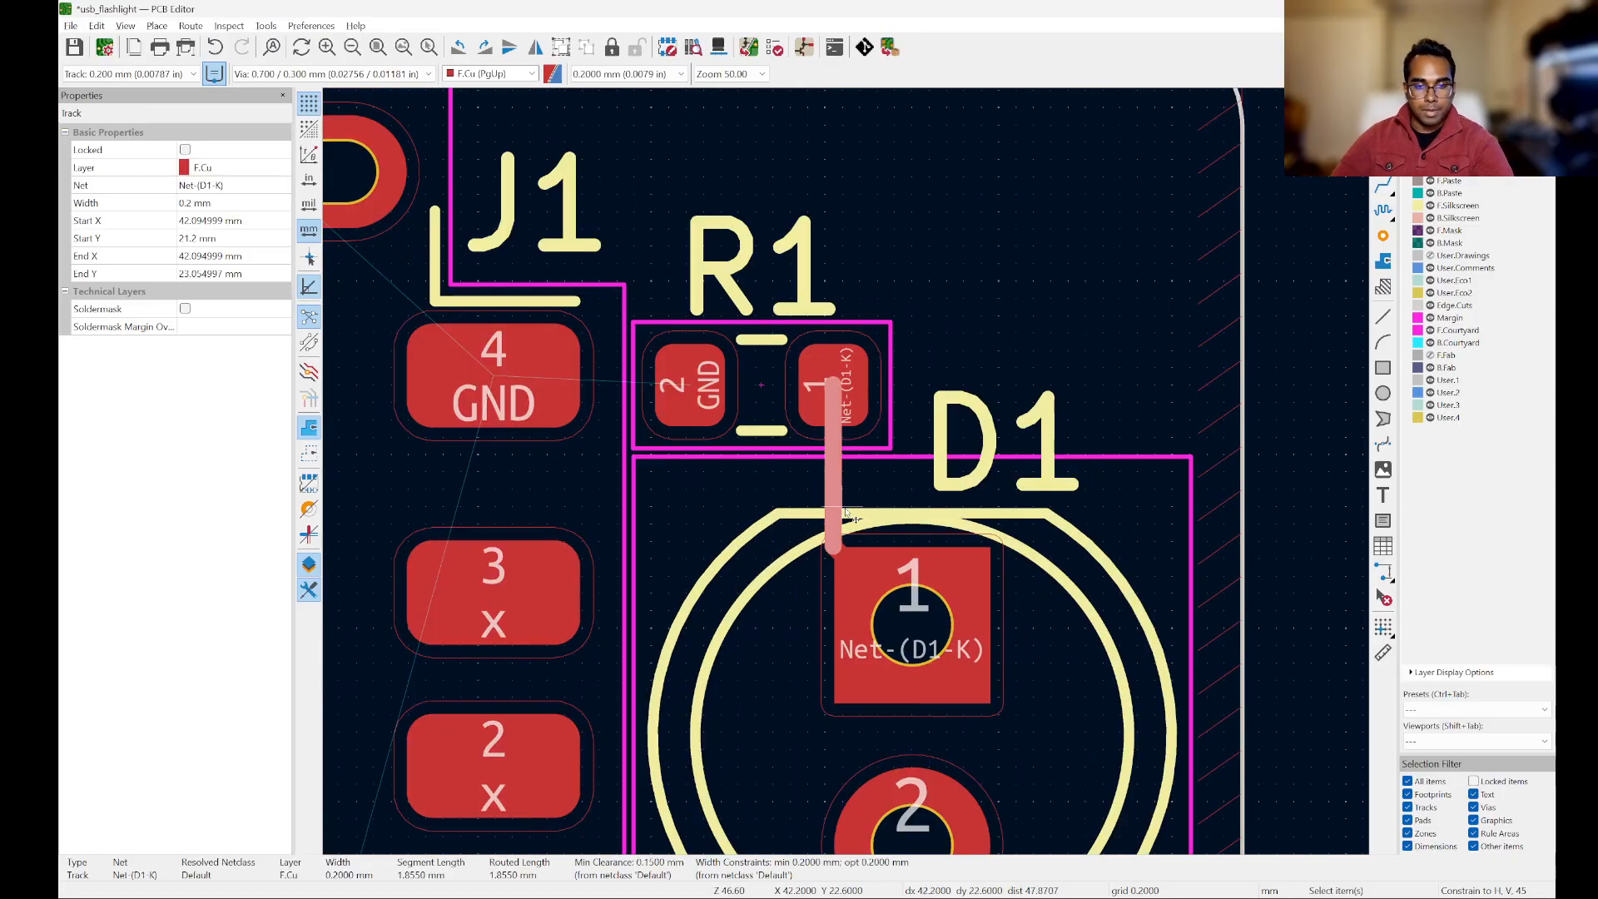
drag(842, 516, 913, 624)
scroll(875, 199, down, 1)
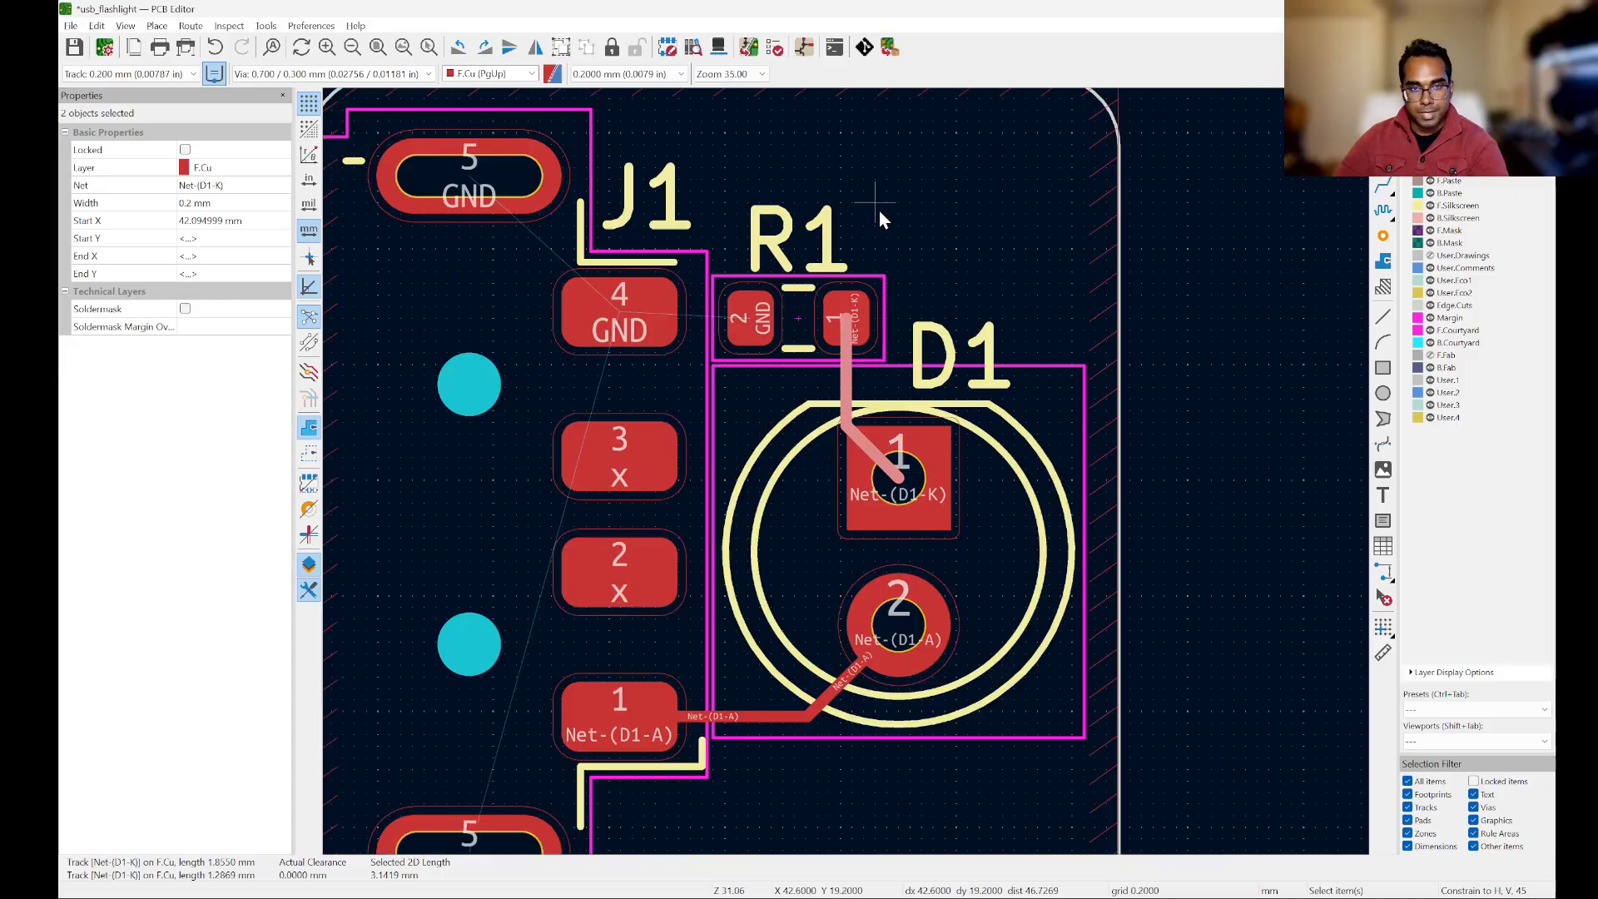
scroll(891, 296, up, 1)
scroll(891, 297, down, 2)
scroll(902, 592, up, 2)
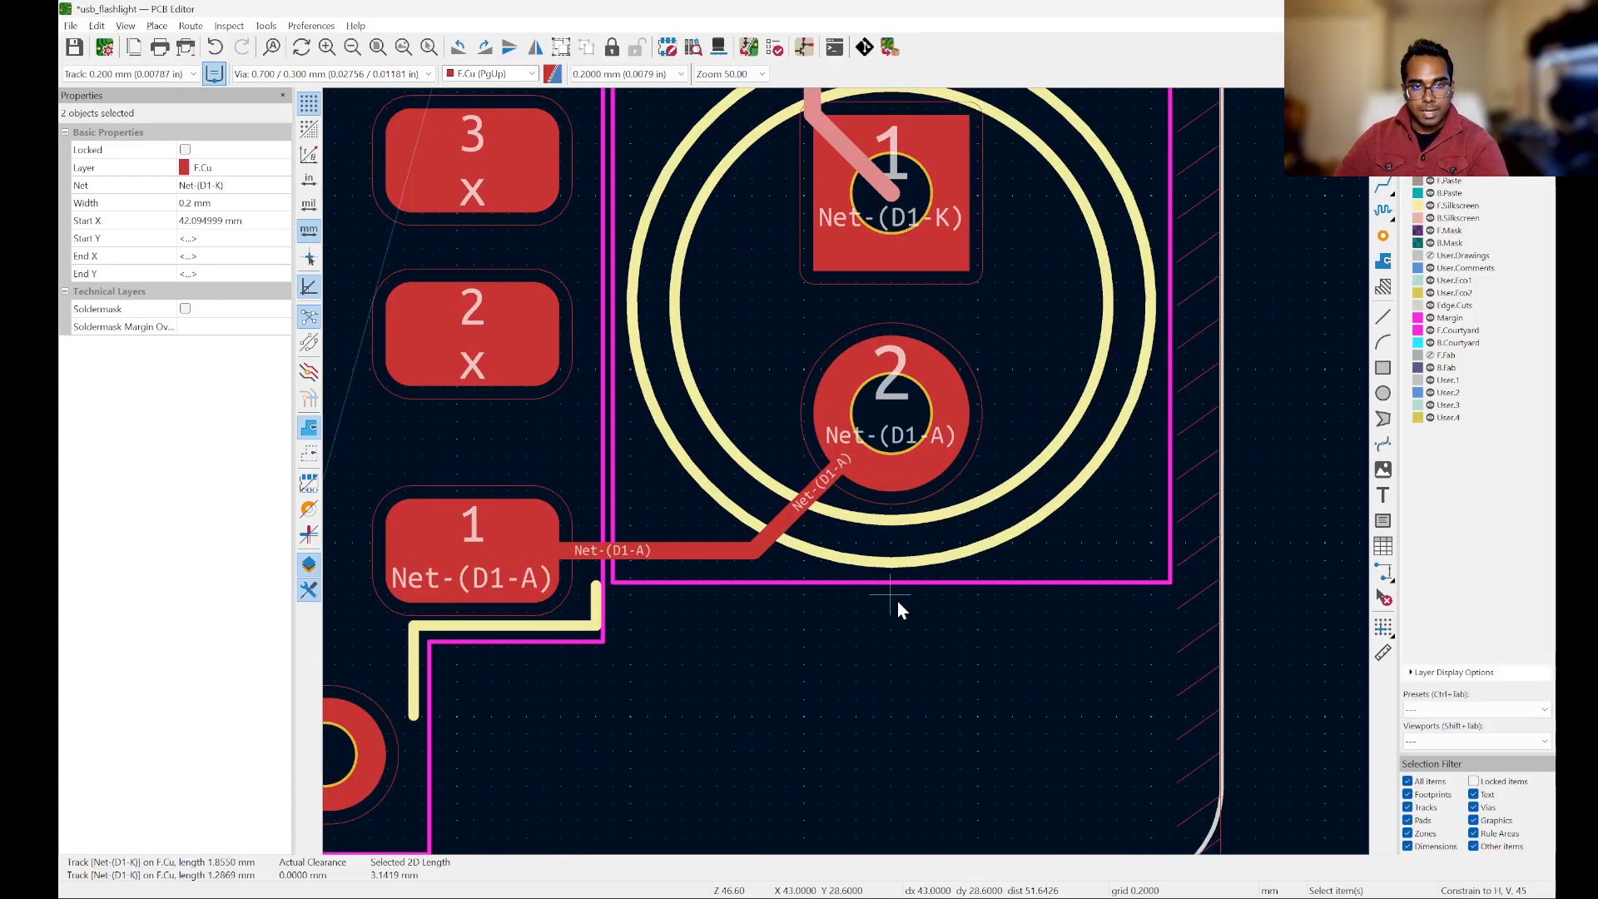
scroll(897, 601, down, 3)
click(1185, 529)
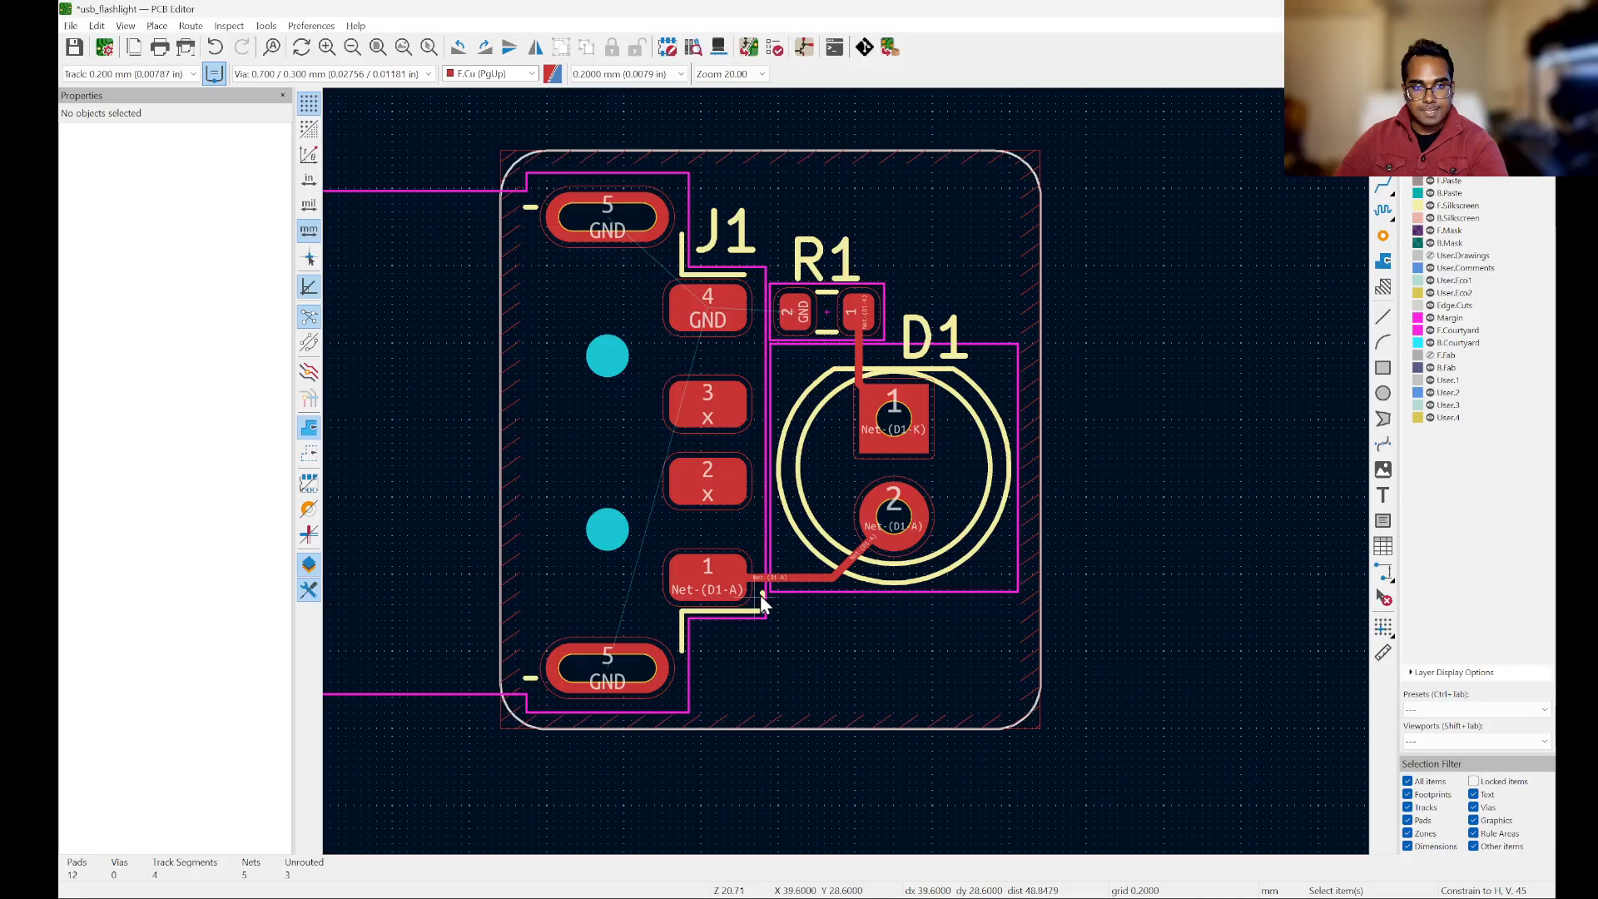
Step: Delete the entire Net-(D1-A) track between J1 pad 1 and D1 pad 2
scroll(761, 594, up, 3)
scroll(549, 550, down, 2)
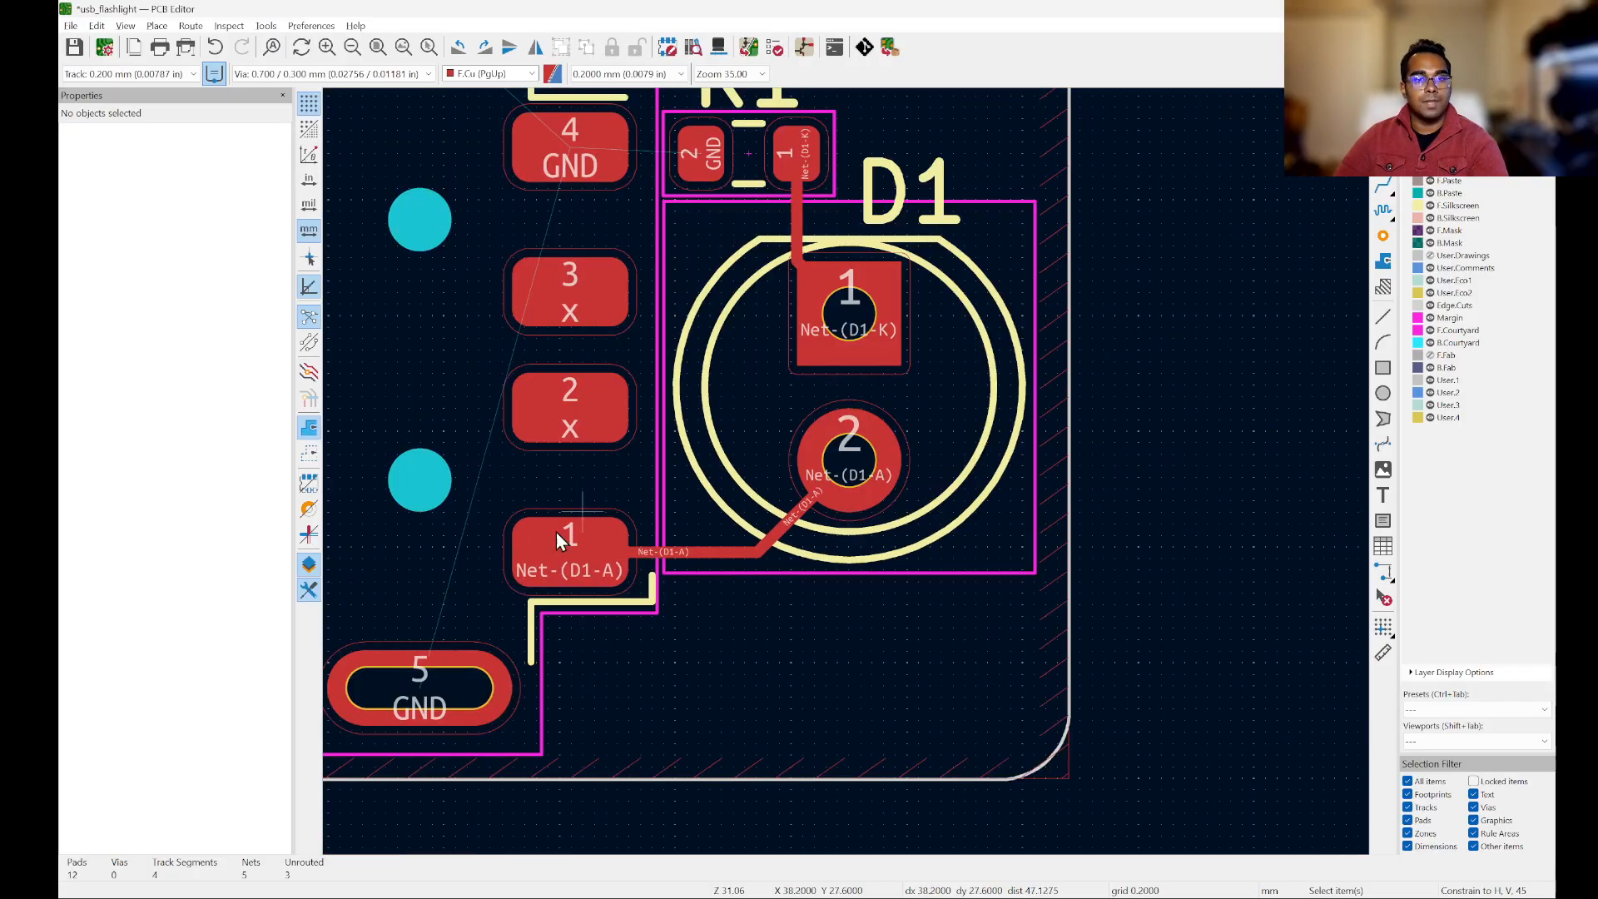
scroll(613, 575, down, 4)
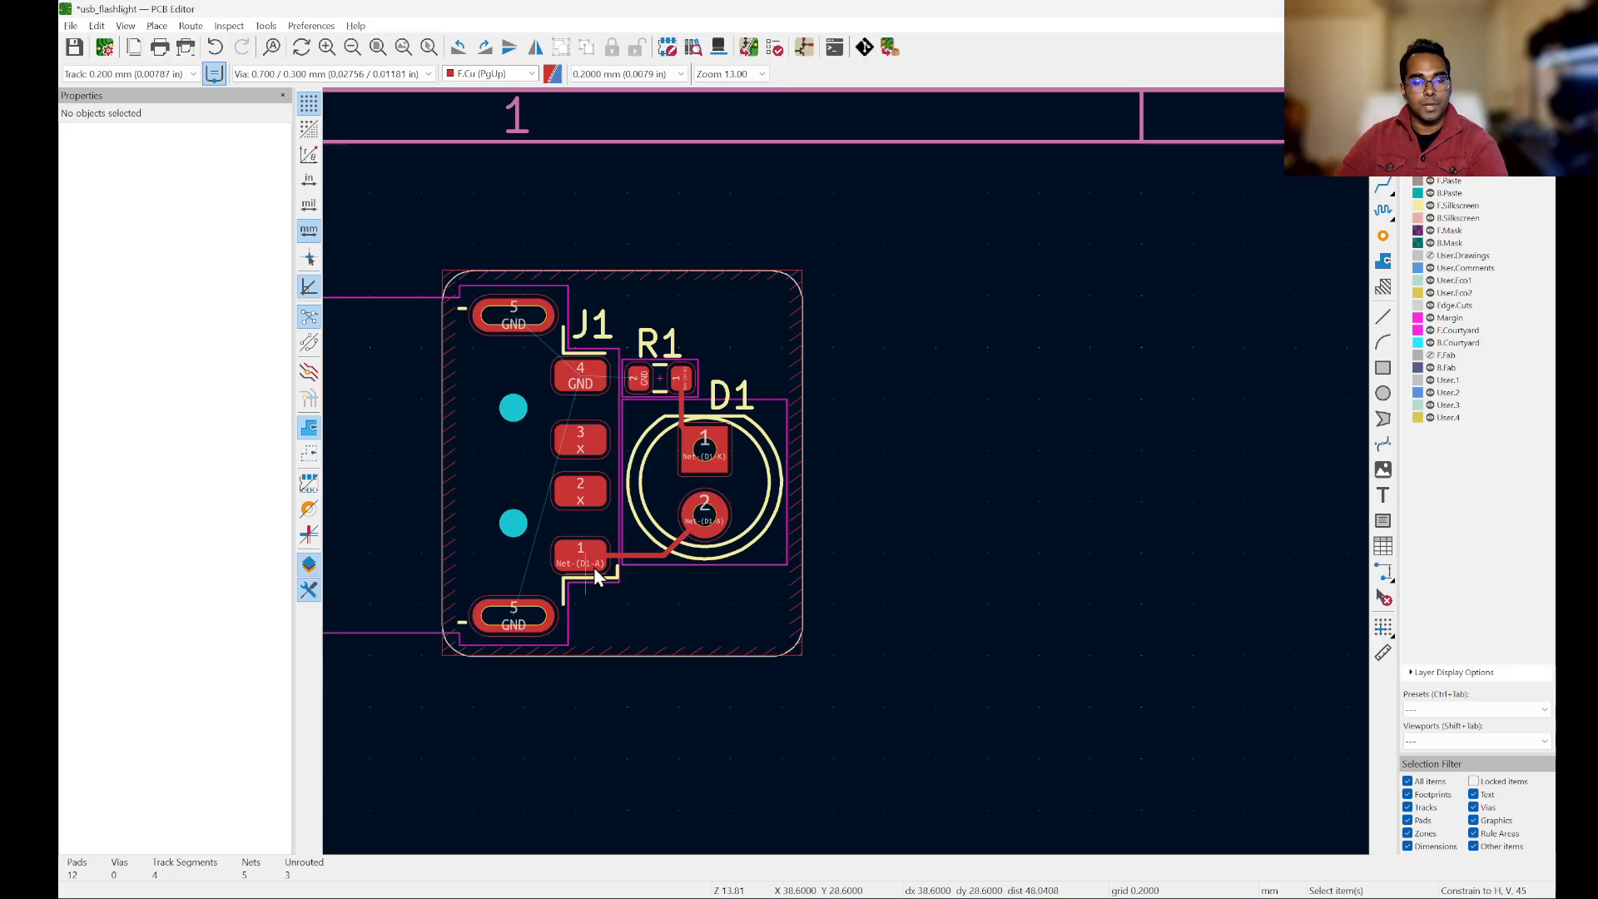
scroll(892, 429, up, 5)
click(718, 588)
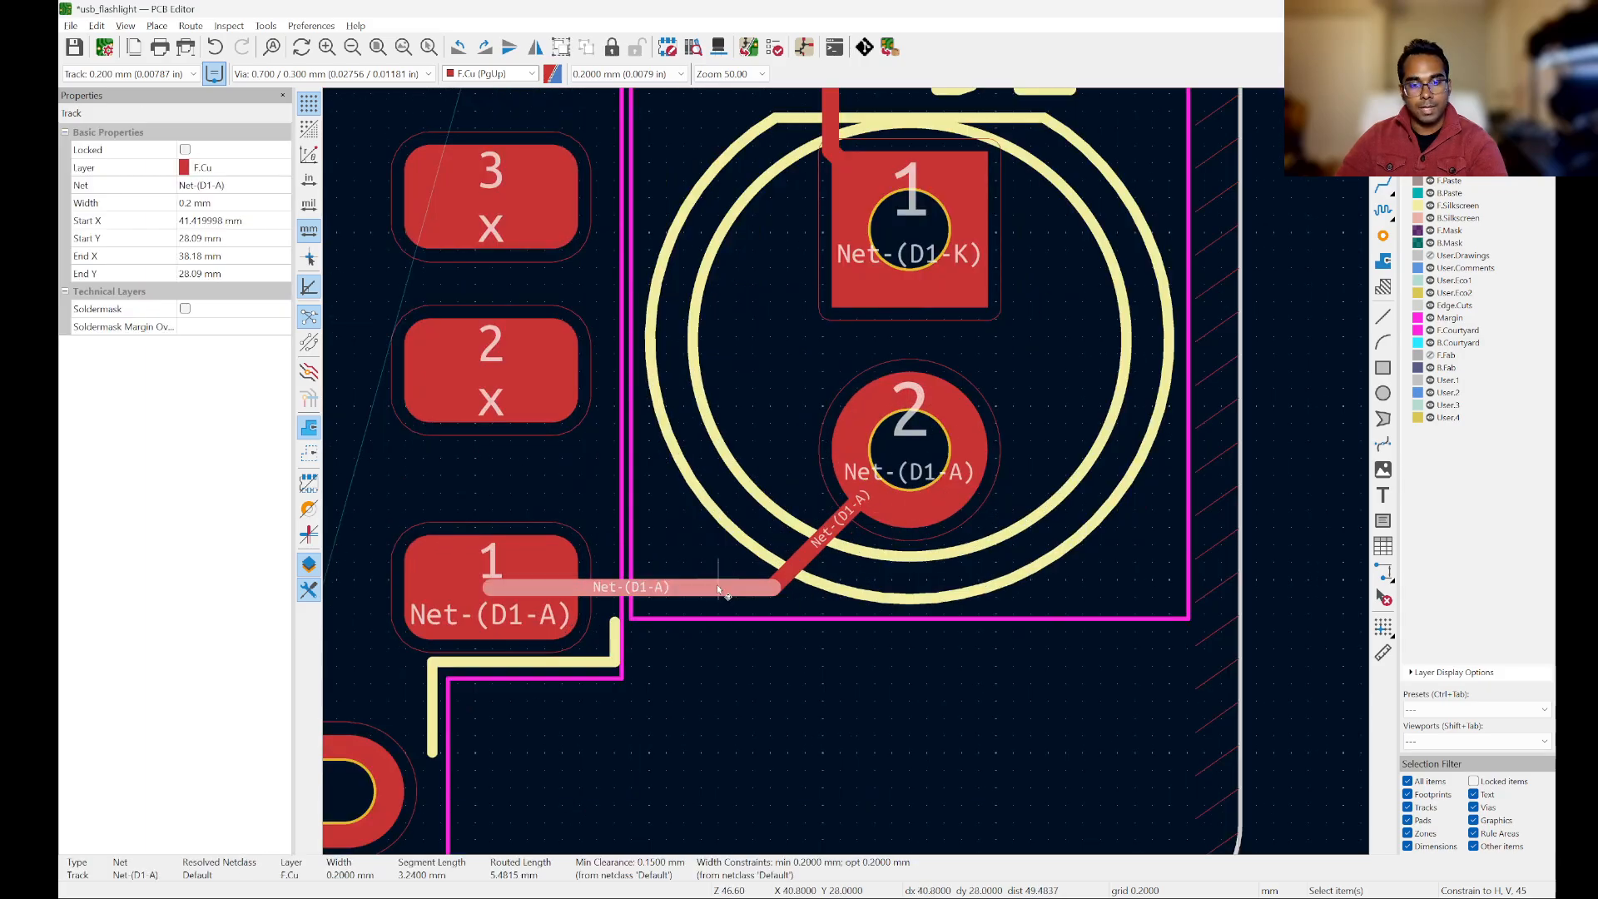
scroll(957, 624, down, 2)
scroll(874, 616, up, 4)
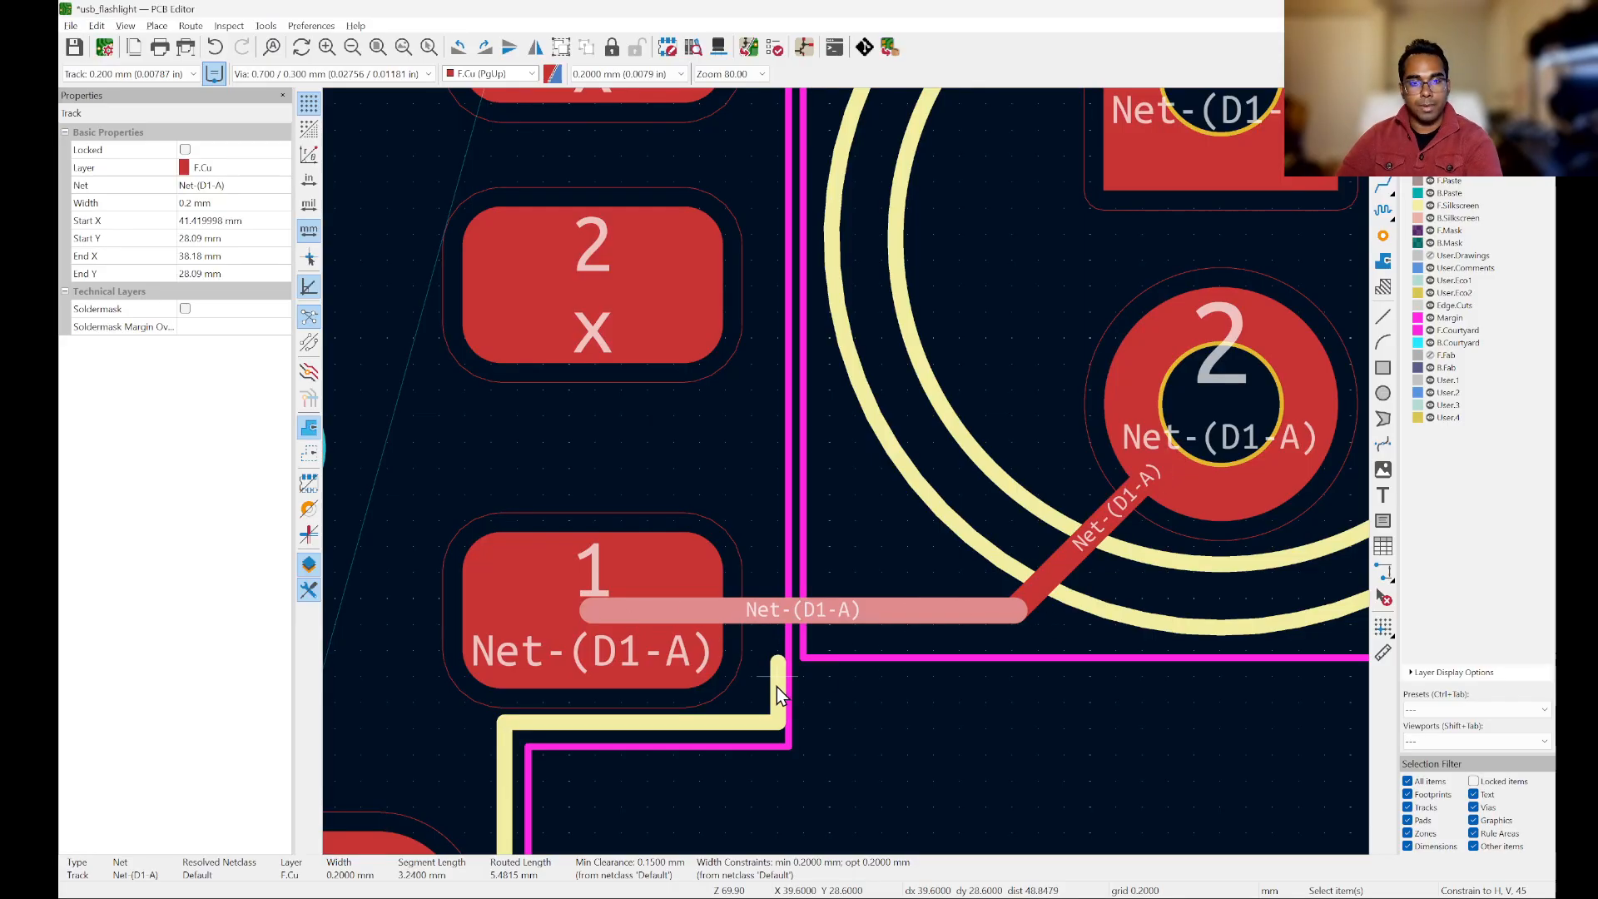
key(u)
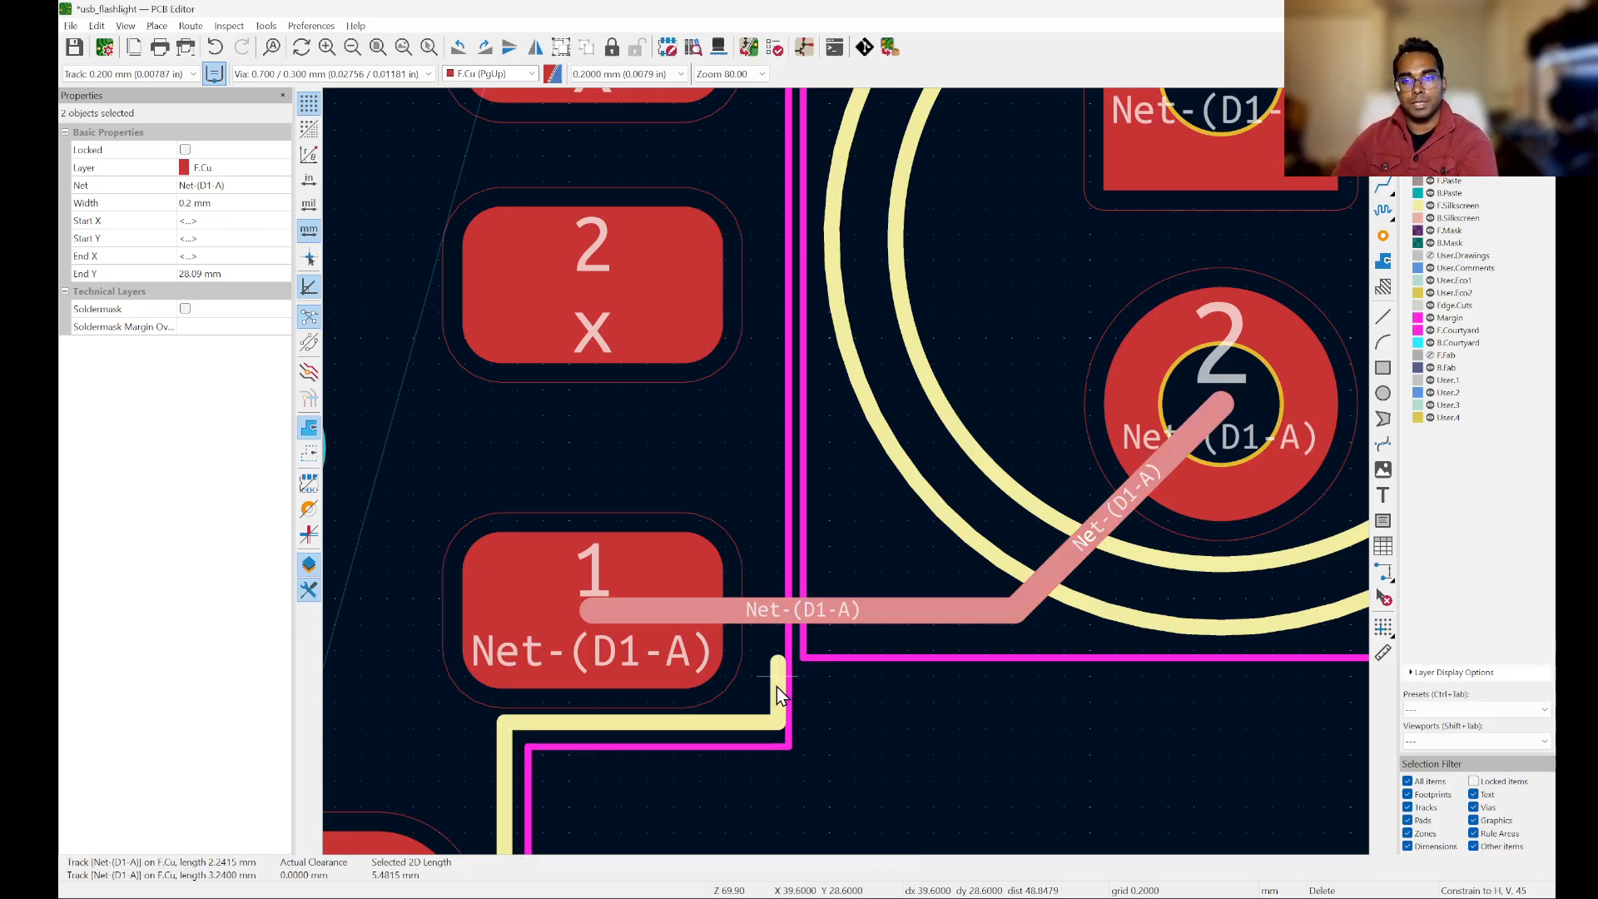
key(Delete)
scroll(780, 686, down, 7)
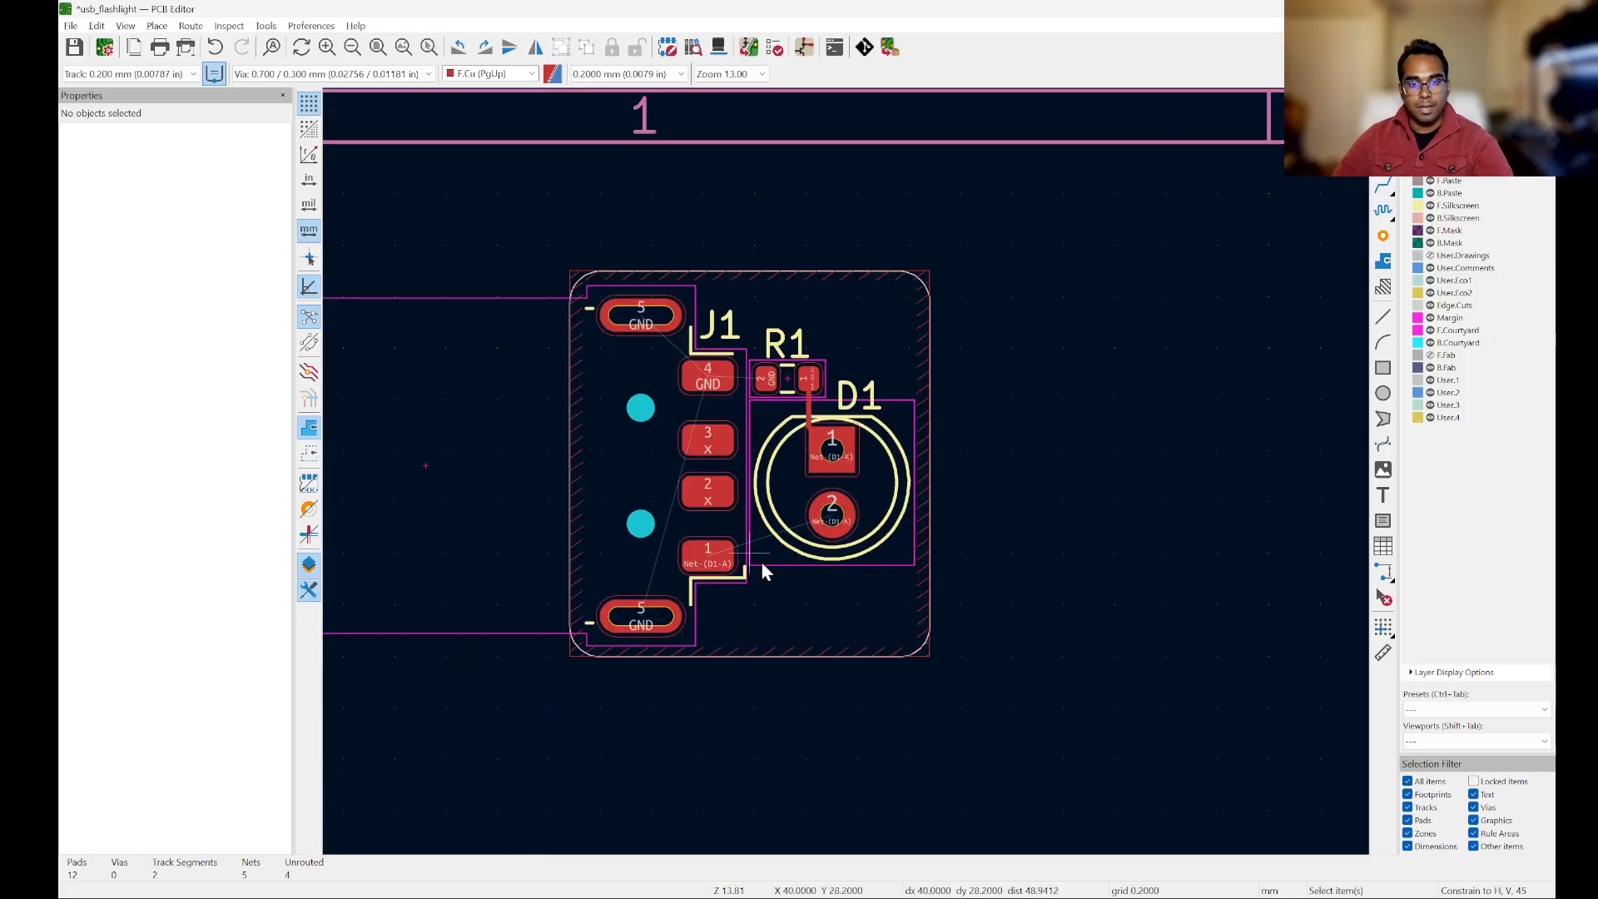
Step: Route Net-(D1-A) from D1 pad 2 on B.Cu to a via below D1, and from there on F.Cu to J1 pad 1
scroll(967, 596, up, 4)
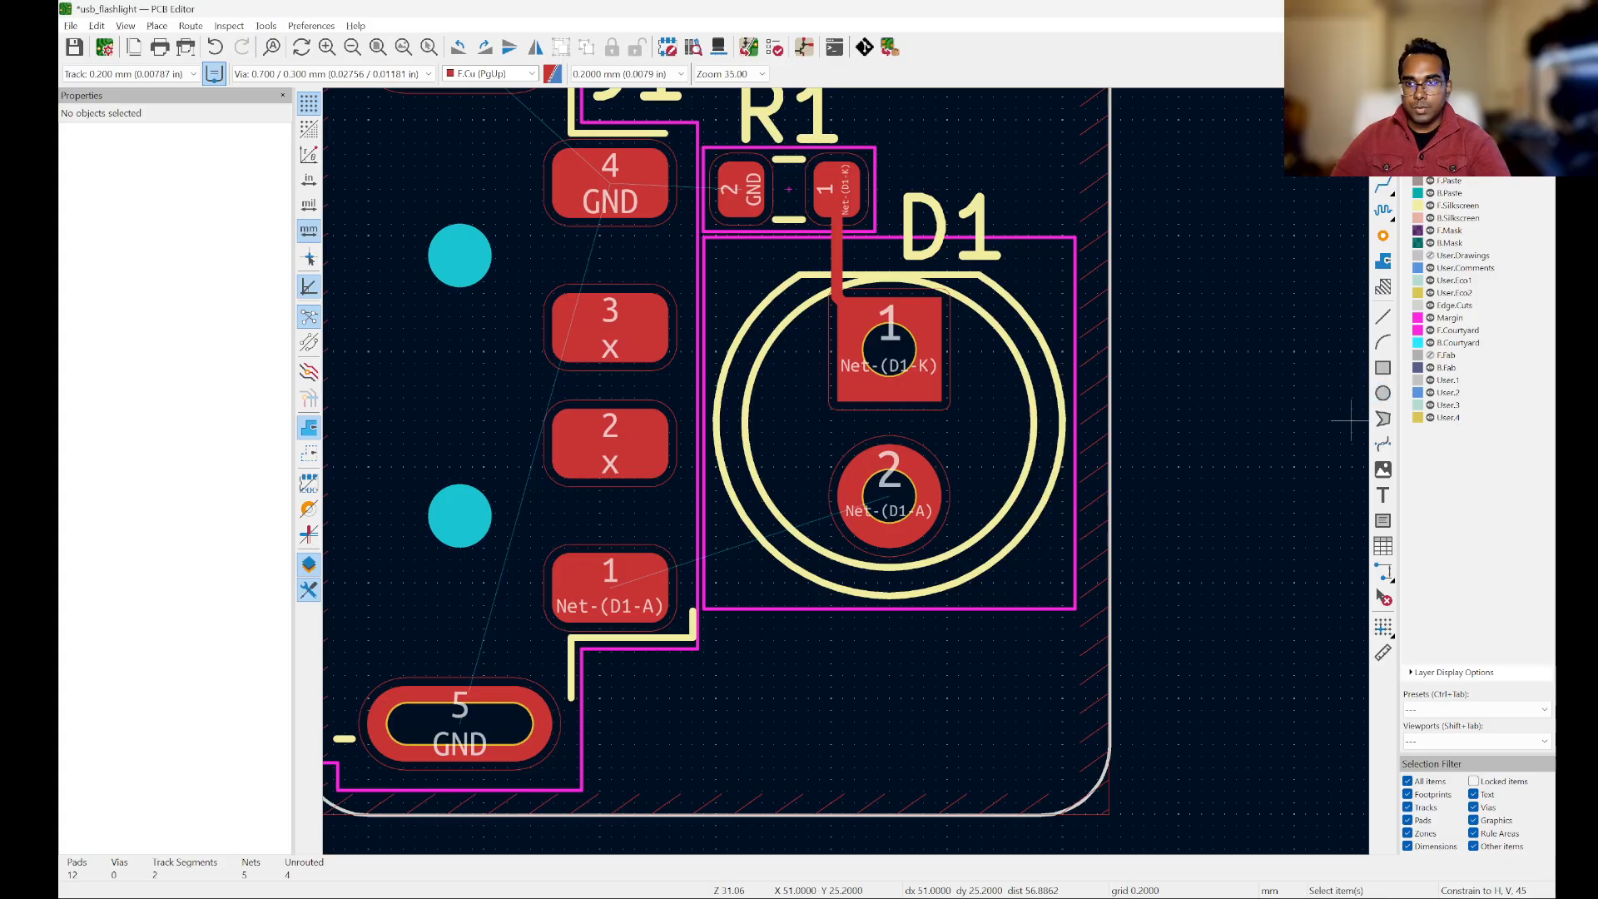
key(Page_Down)
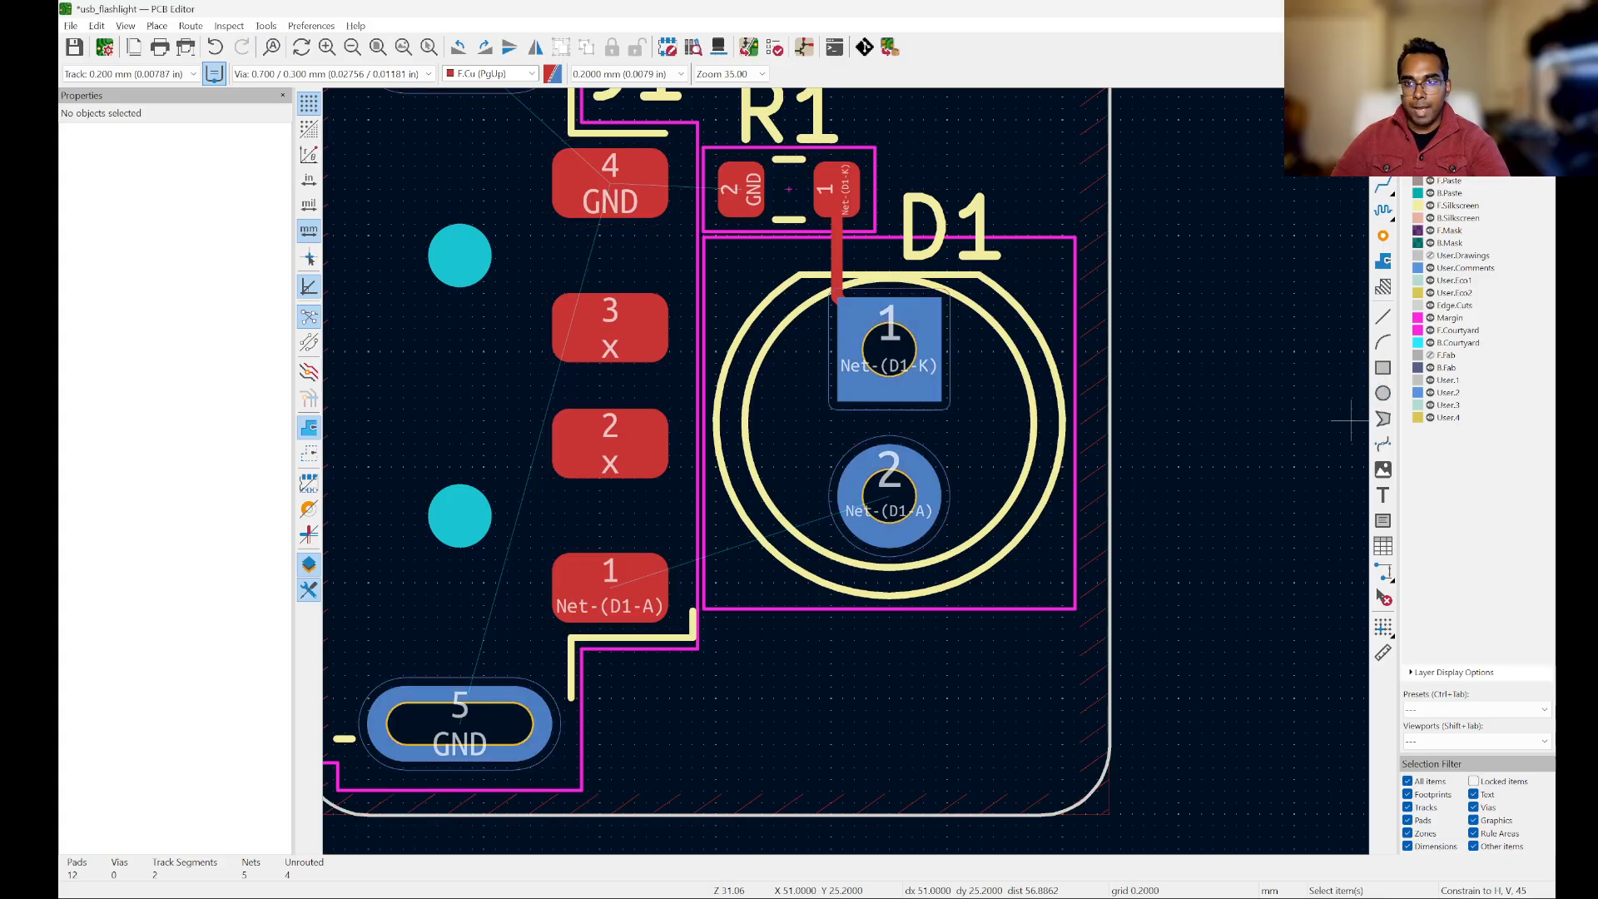
scroll(1315, 476, down, 2)
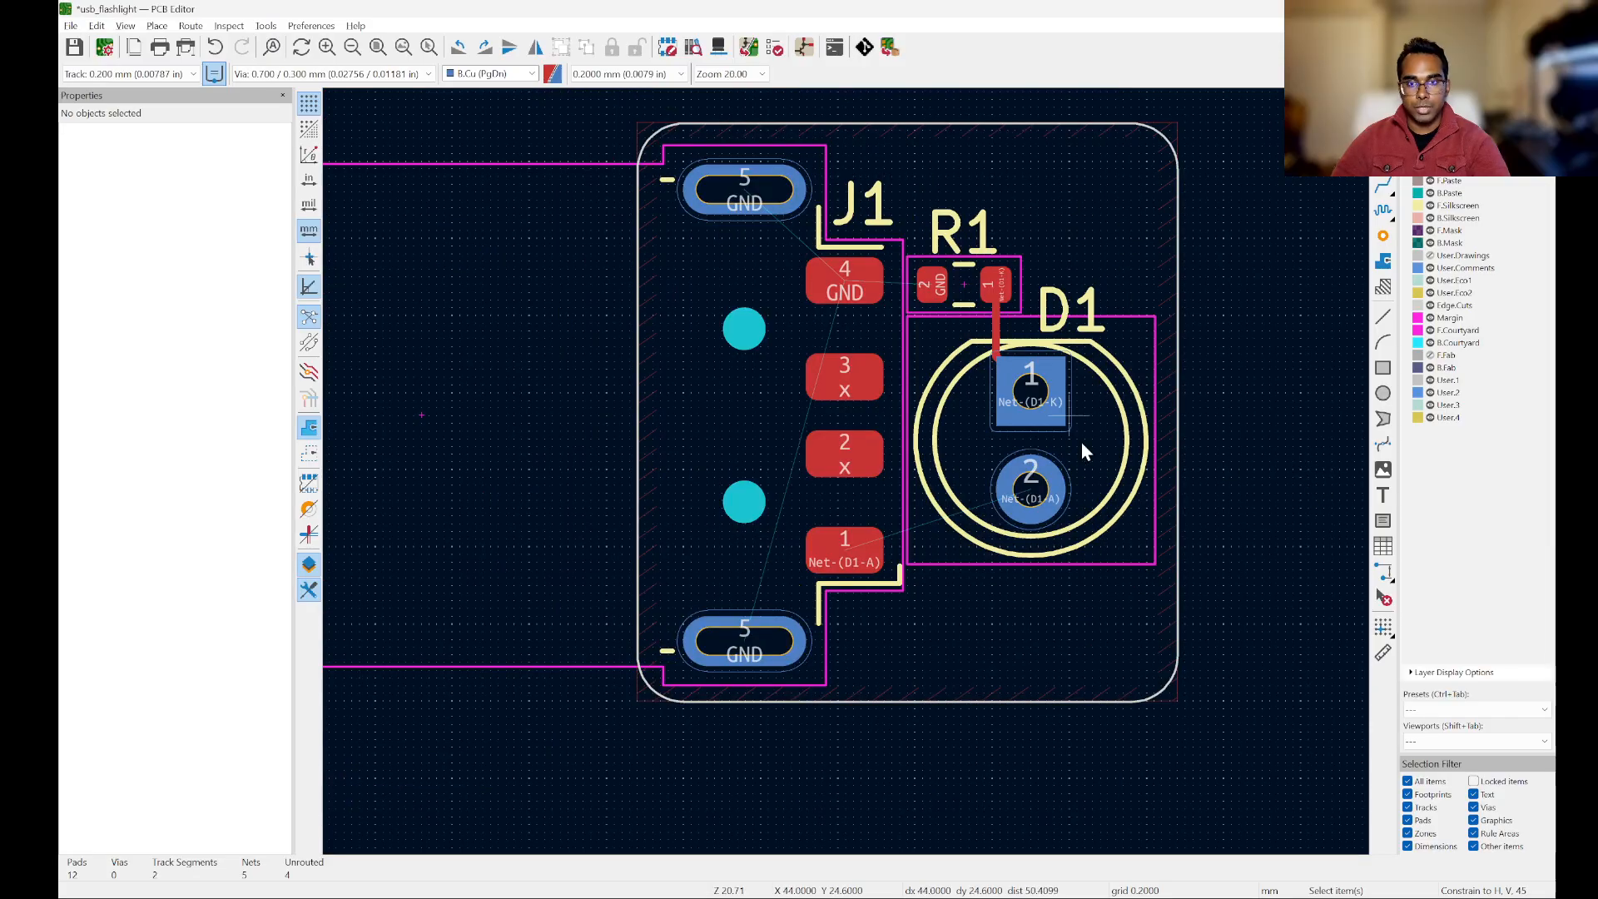
scroll(1081, 441, down, 2)
scroll(1080, 415, up, 4)
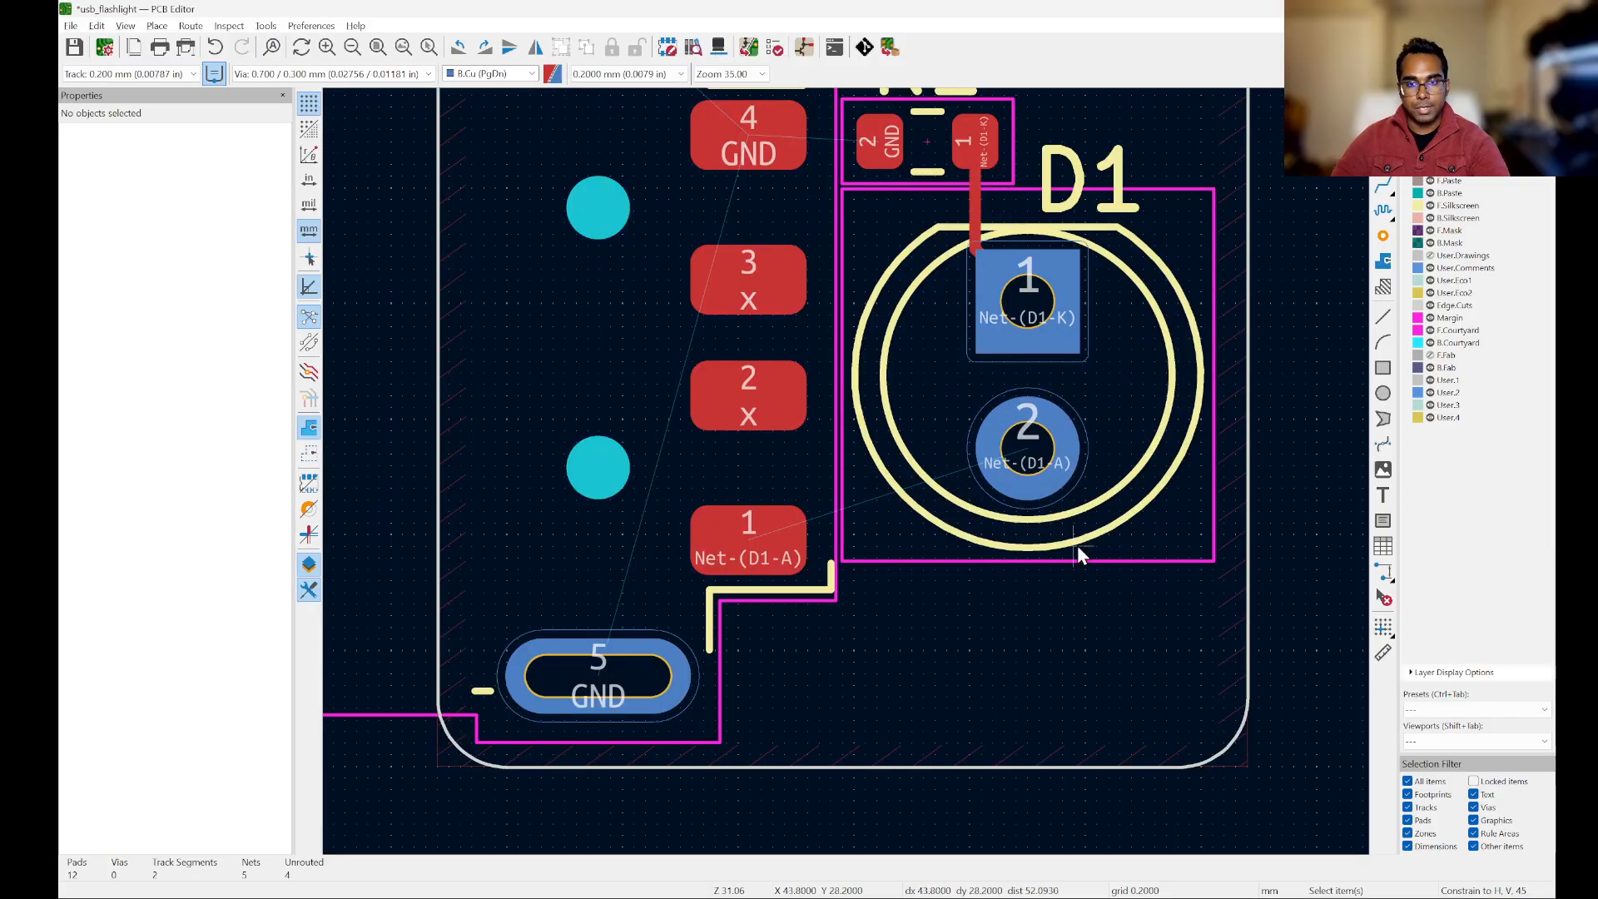
scroll(1077, 555, up, 3)
scroll(1050, 380, down, 3)
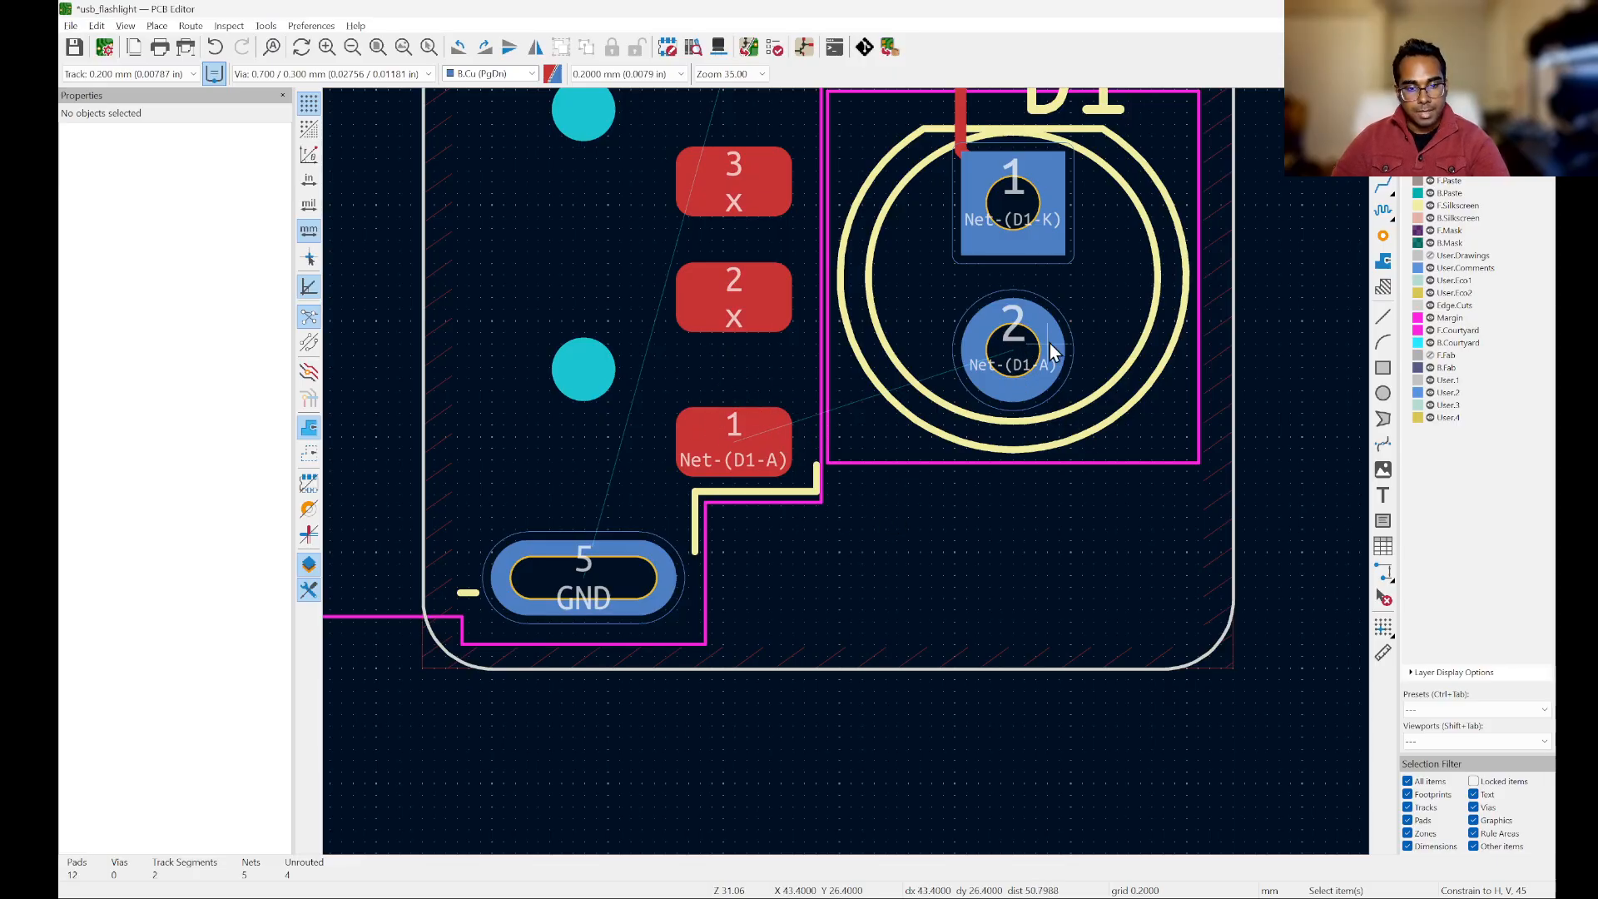
key(x)
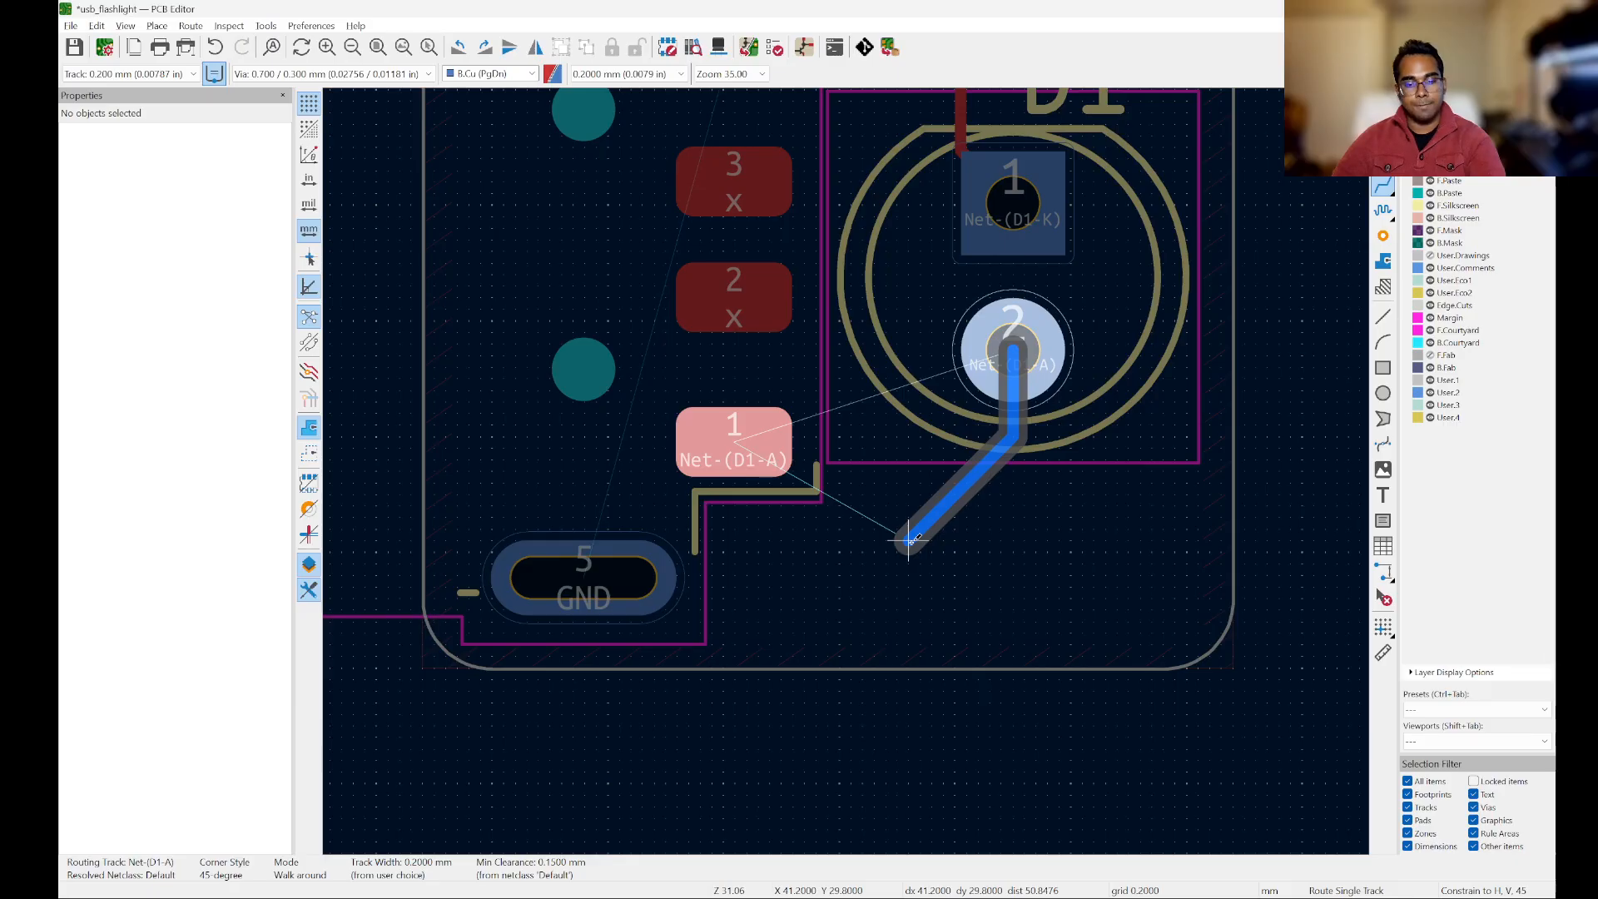
key(v)
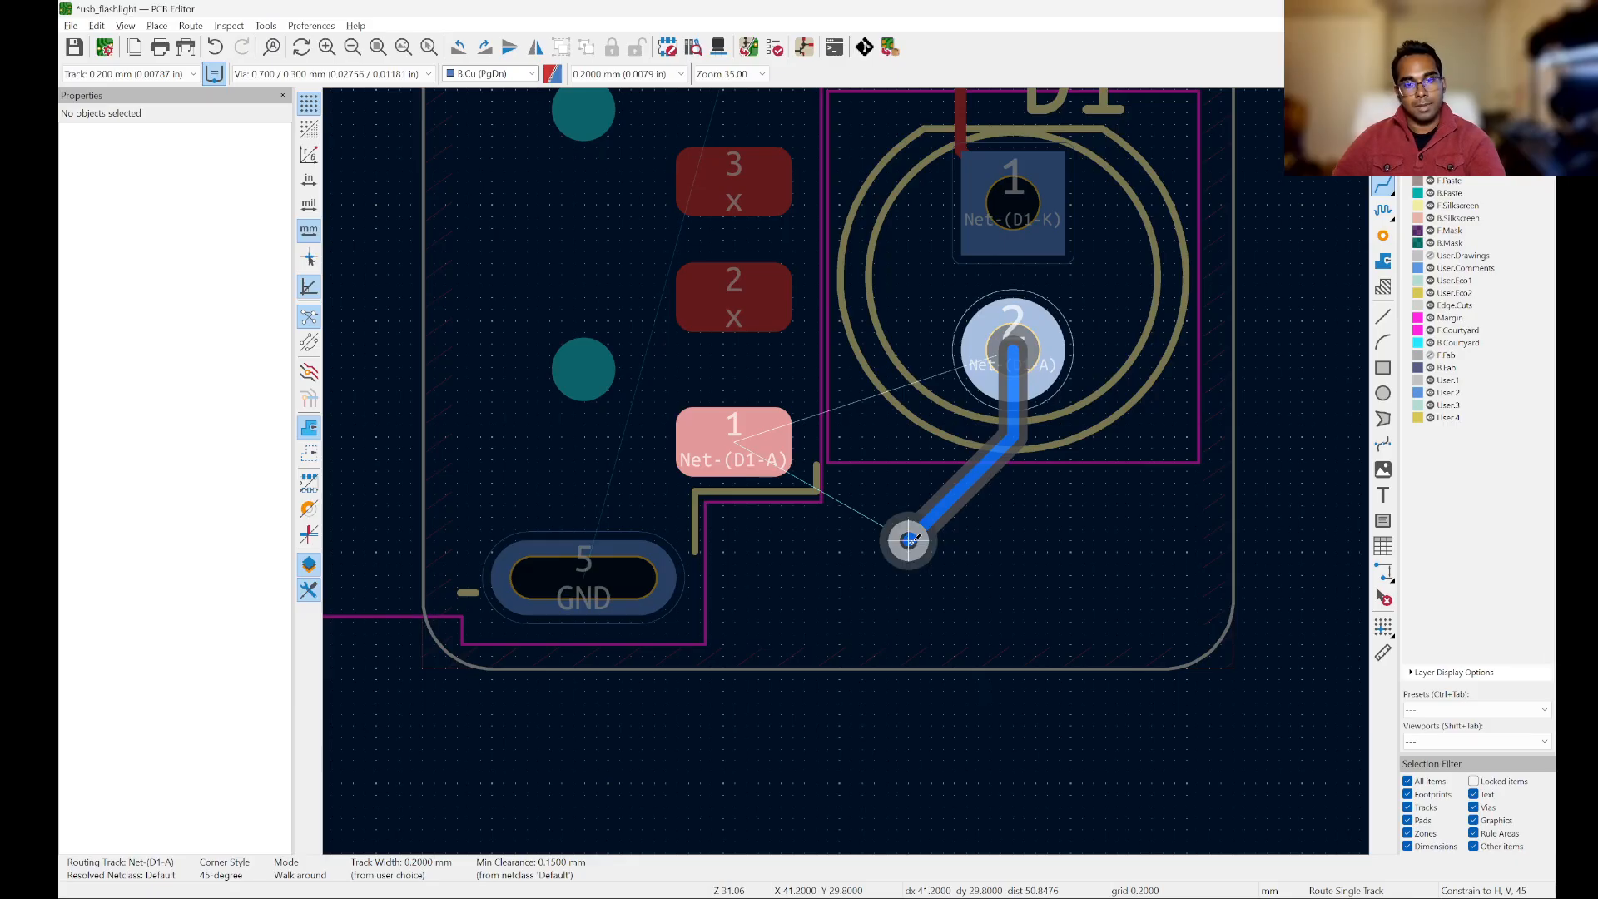
scroll(908, 540, up, 3)
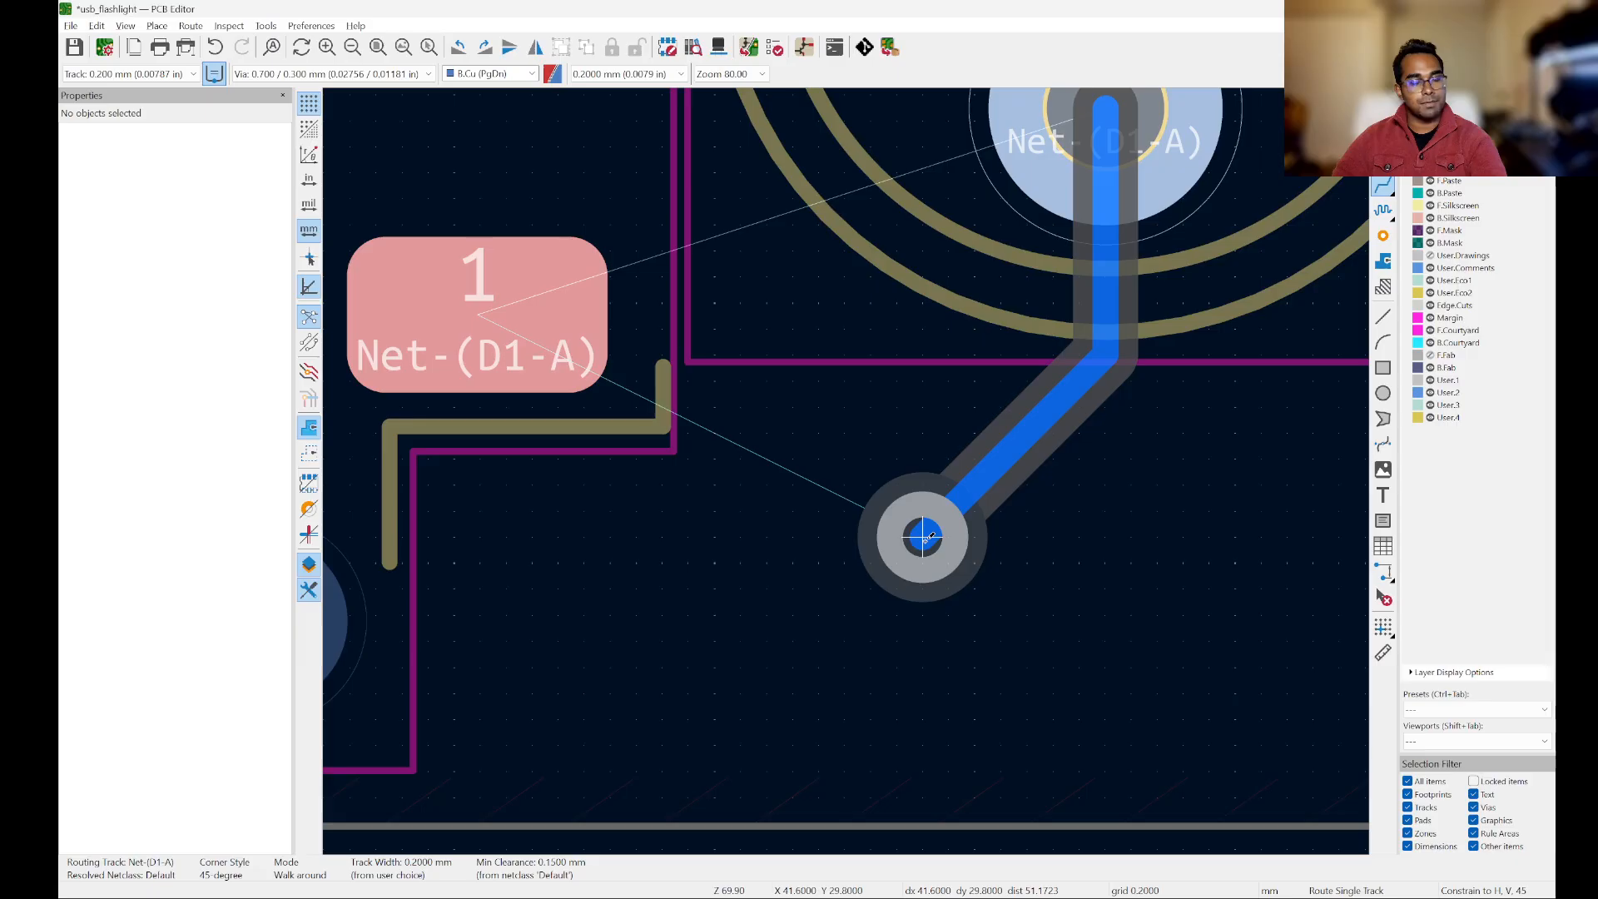
key(Page_Up)
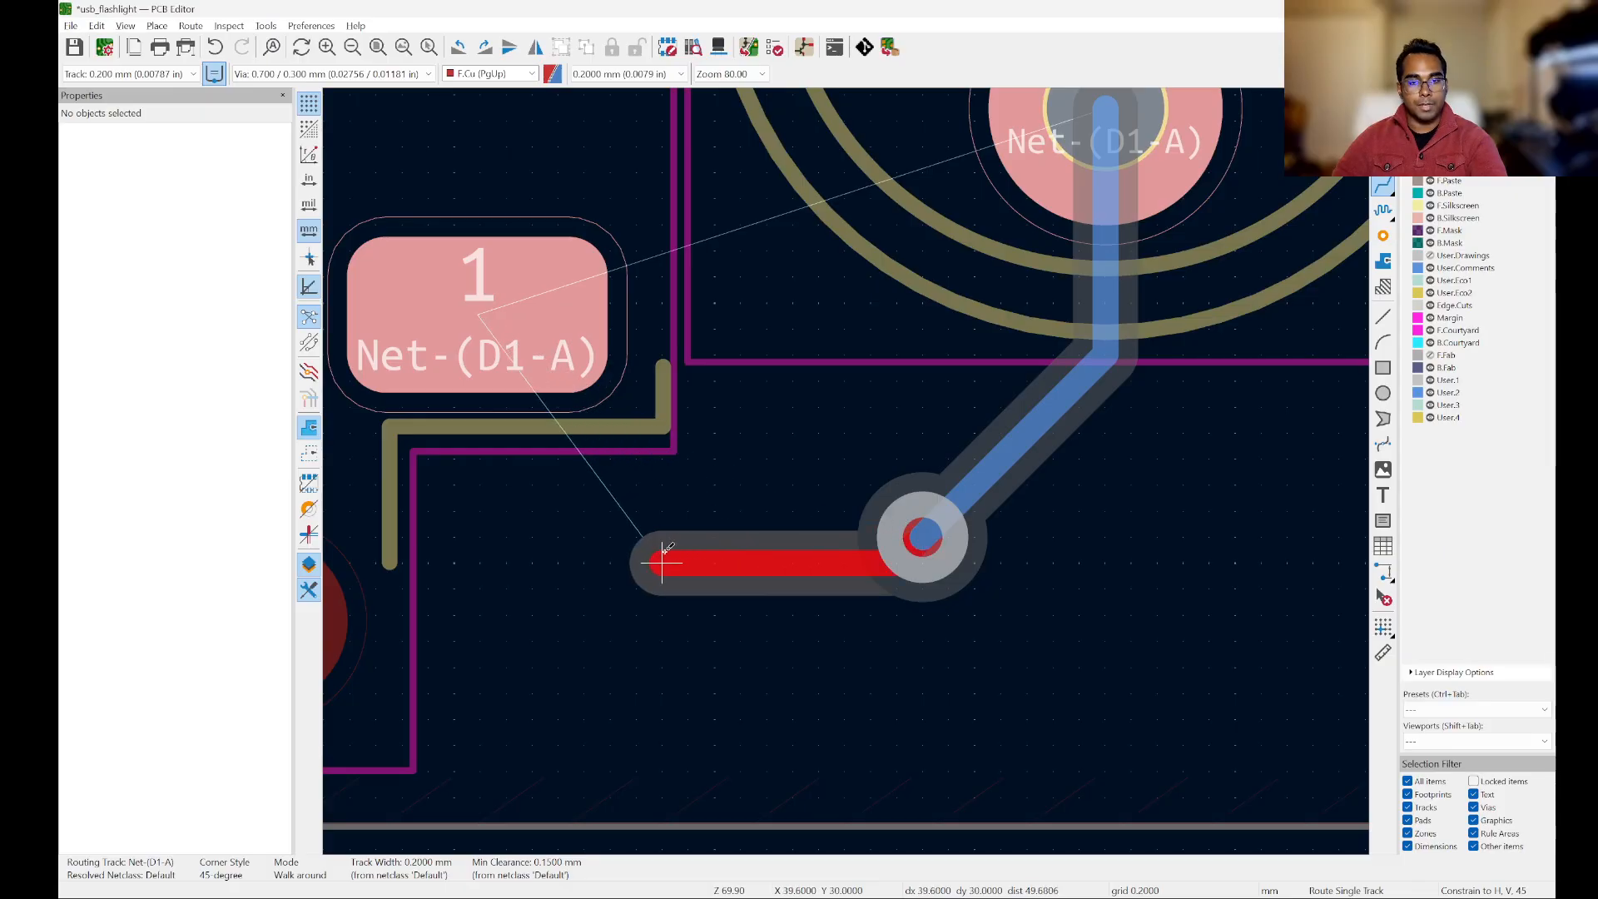
click(476, 315)
scroll(476, 315, down, 5)
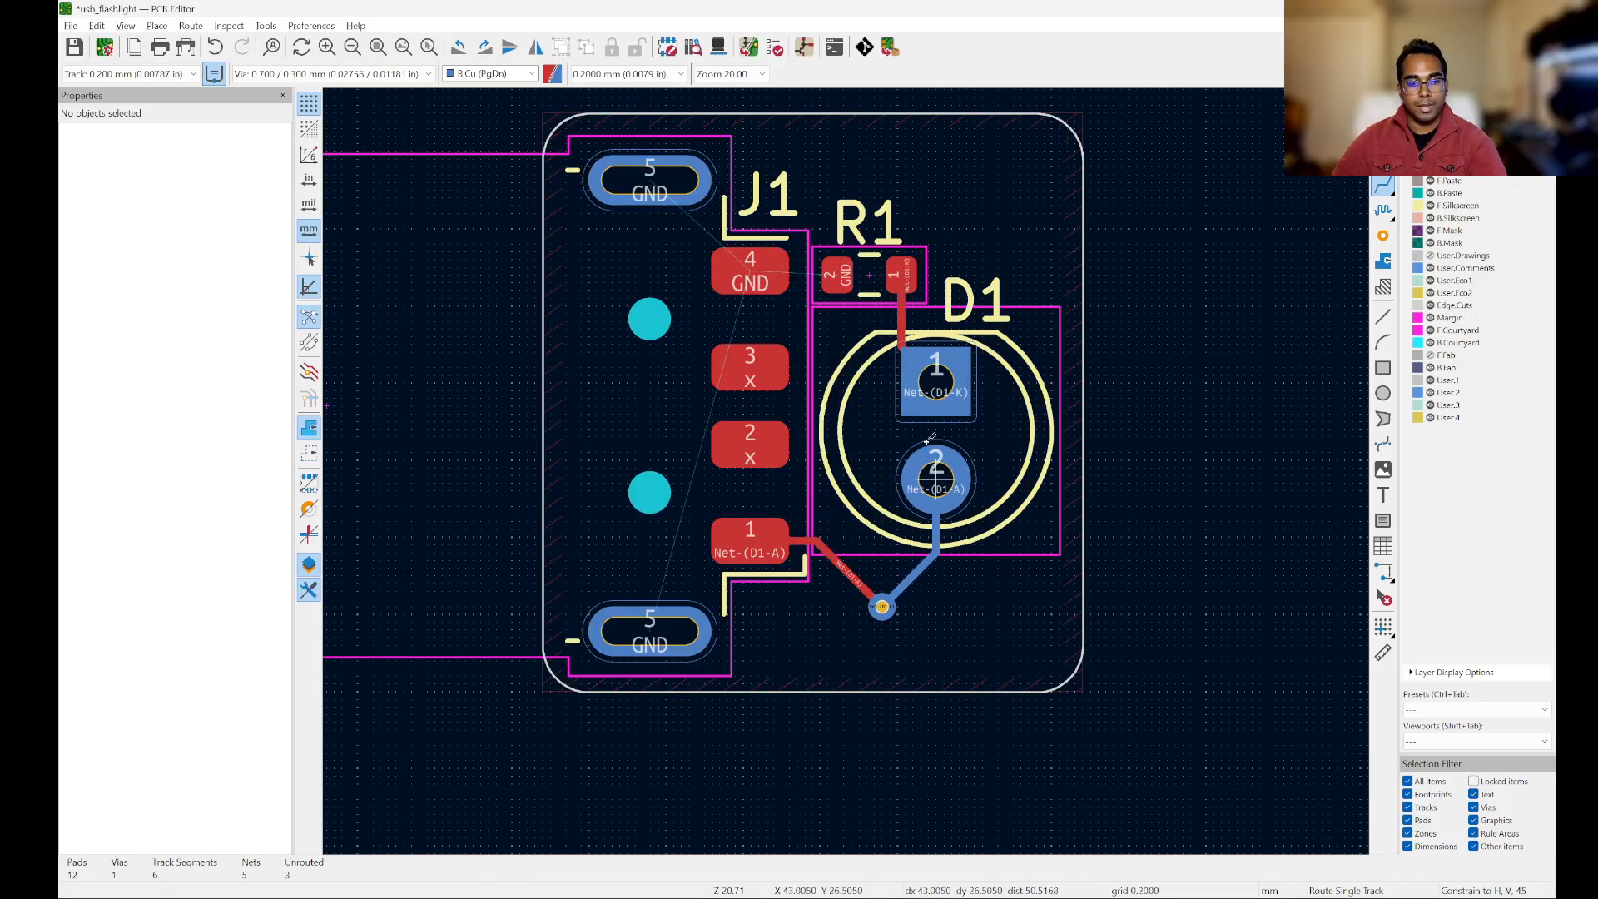
Step: Refill the GND zone and examine its clearance around the Net-(D1-A) via and track
key(b)
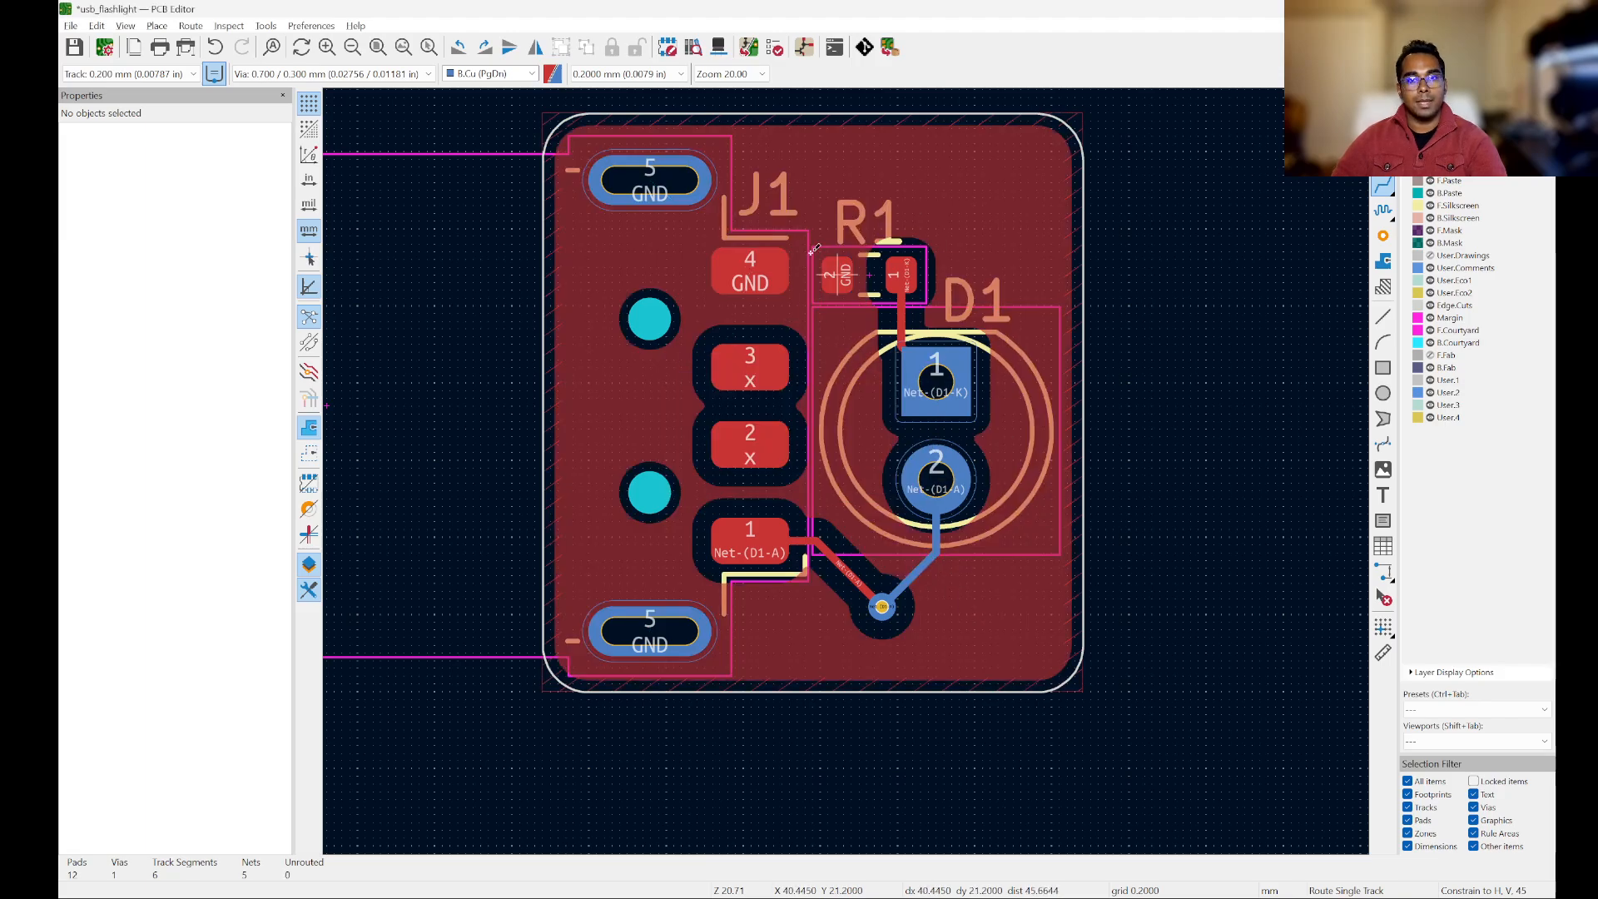
scroll(951, 545, up, 3)
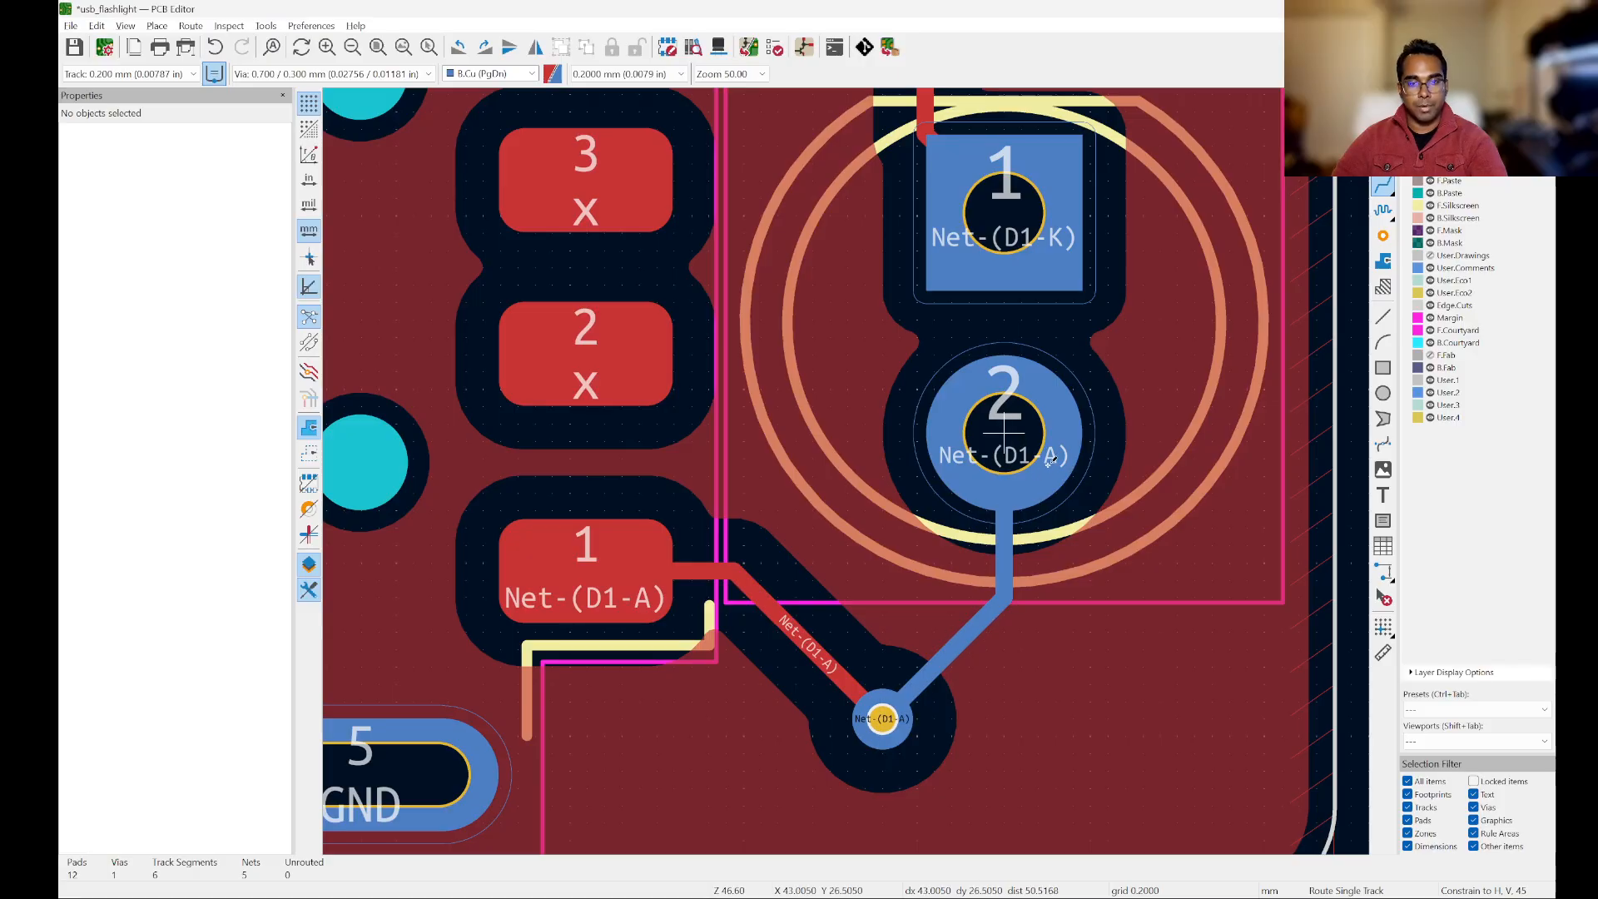
scroll(822, 611, down, 2)
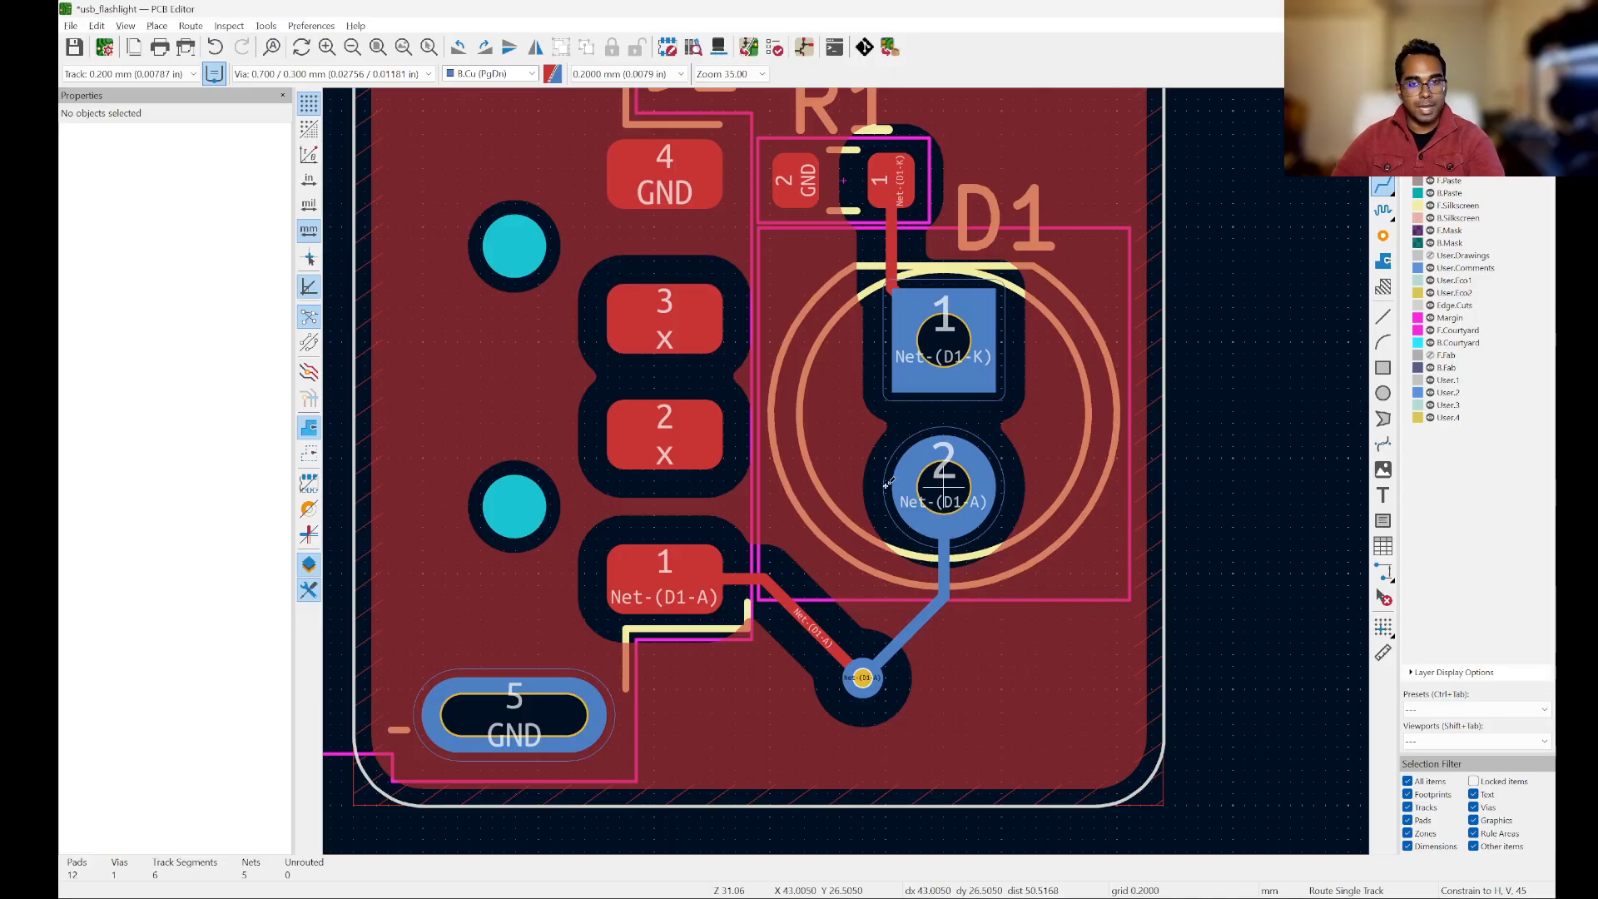
scroll(883, 488, down, 3)
scroll(906, 485, up, 3)
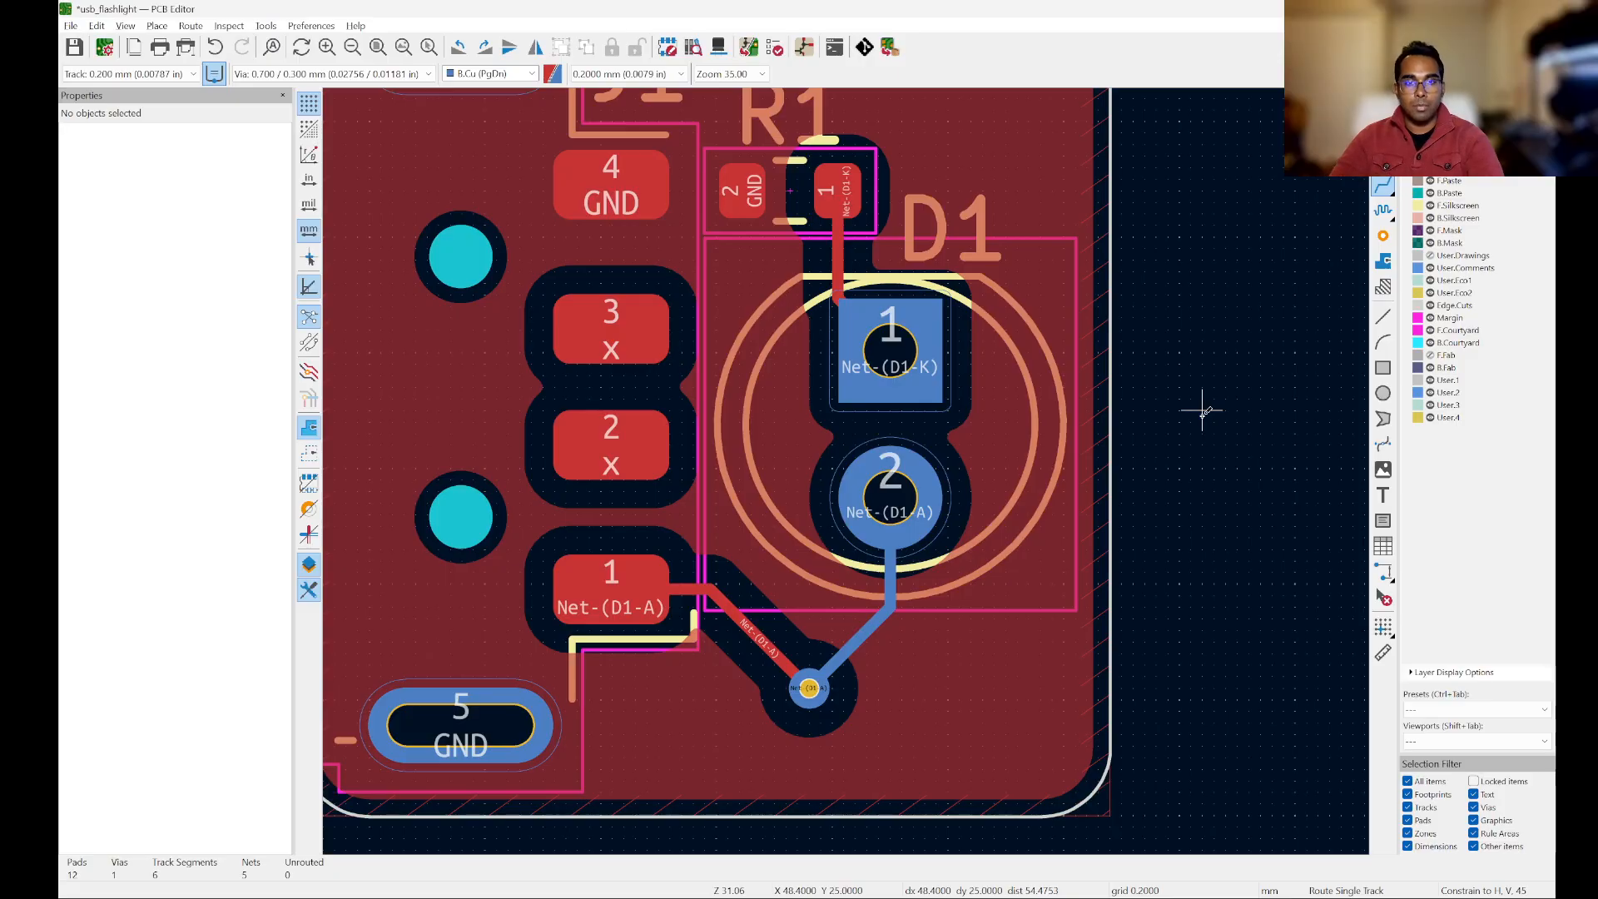
Step: Undo the zone fill and the Net-(D1-A) route with its via
key(ctrl+z)
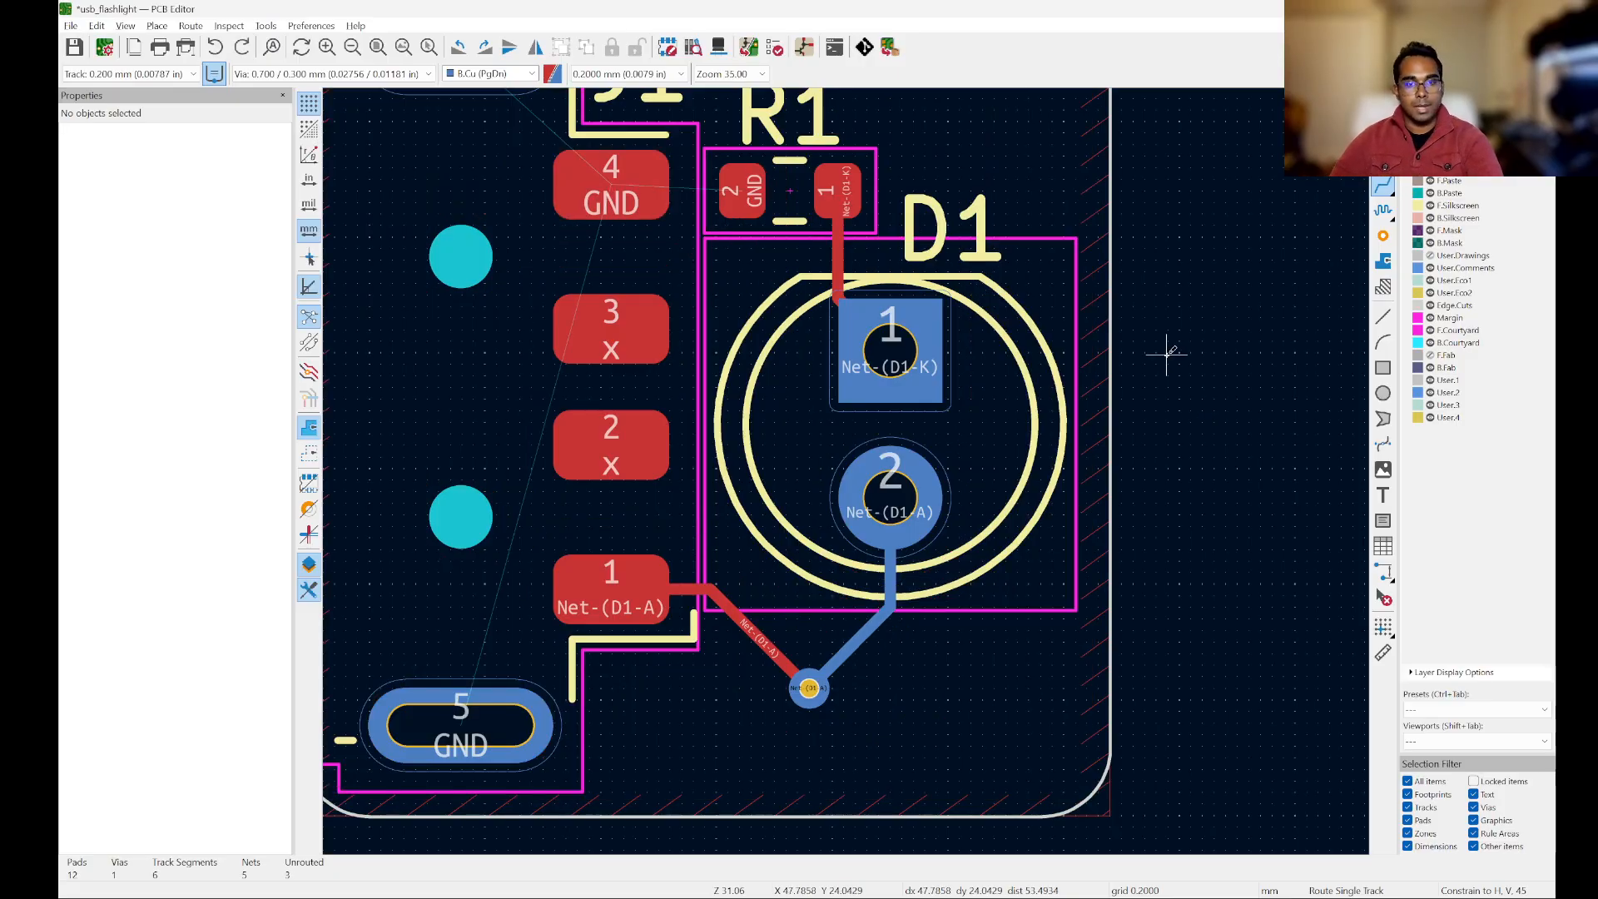
key(ctrl+z)
scroll(1170, 364, down, 2)
scroll(1201, 371, up, 3)
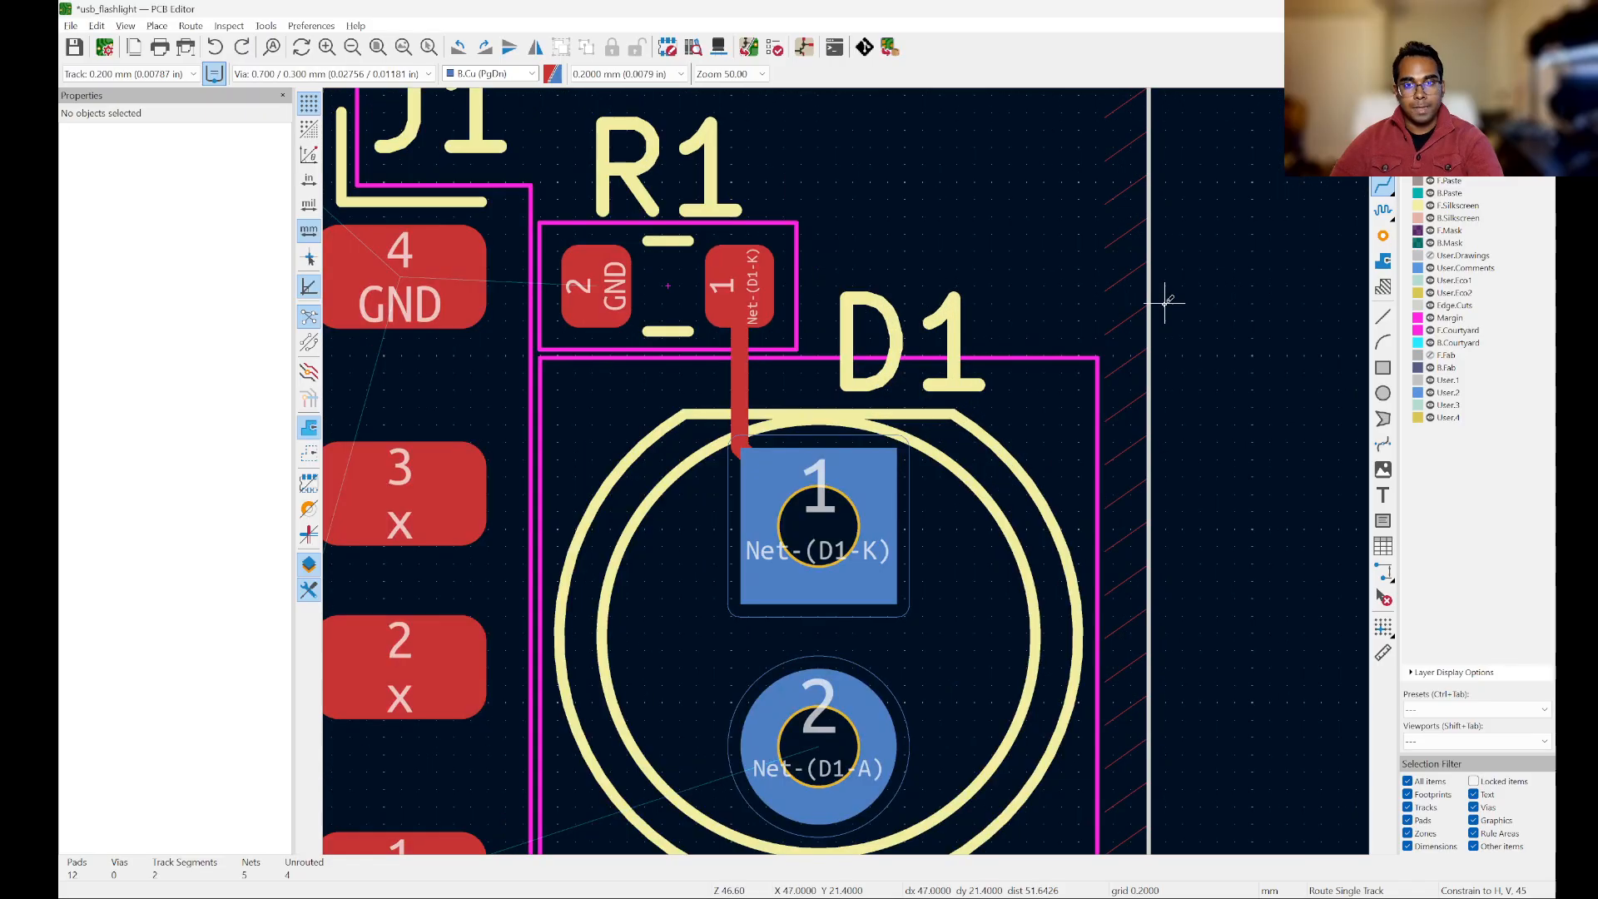
scroll(1163, 300, down, 3)
scroll(1053, 367, up, 2)
click(1001, 584)
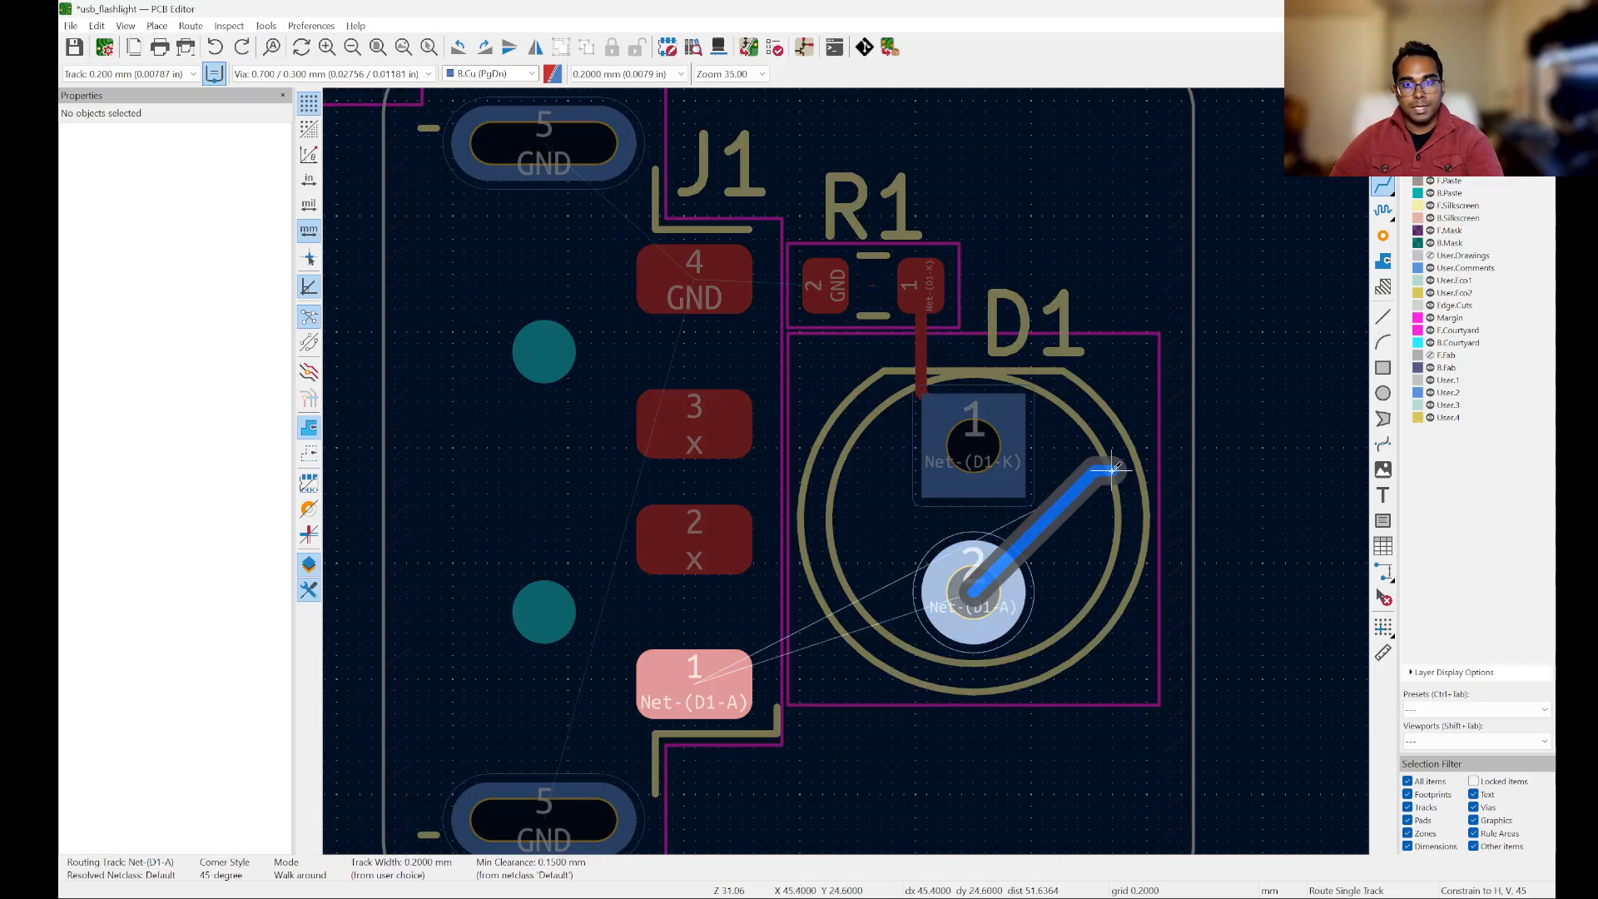
scroll(1123, 329, up, 2)
scroll(1124, 333, down, 2)
key(Escape)
Step: Route Net-(D1-A) on F.Cu from D1 pad 2 around D1 pad 1 to a via between R1 and D1
key(Page_Up)
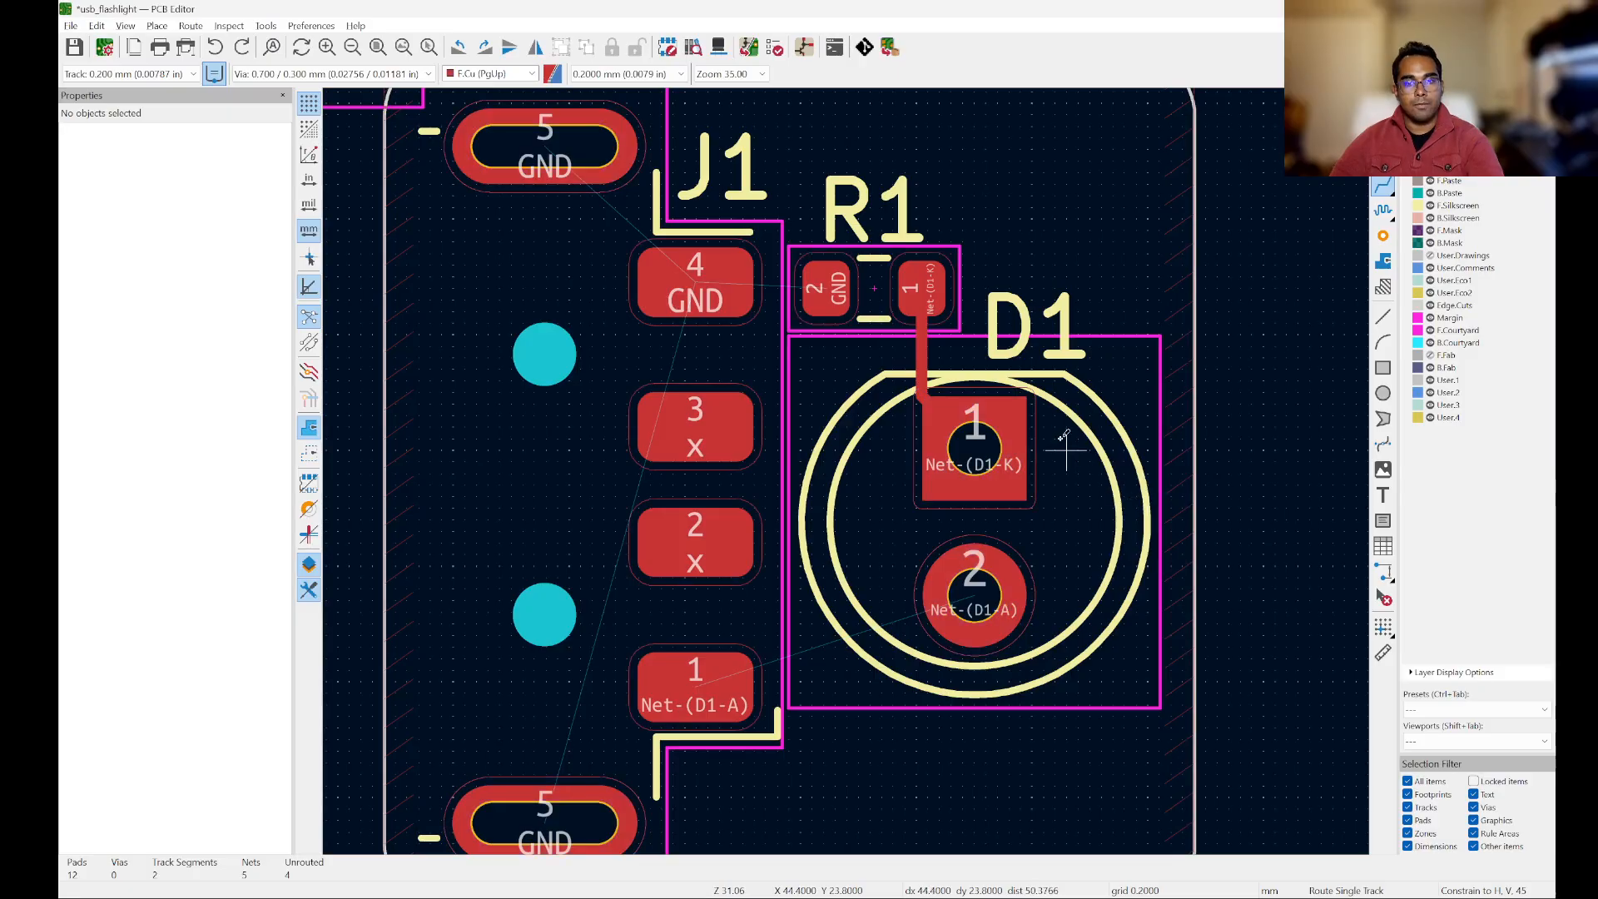
scroll(1082, 405, up, 2)
click(945, 694)
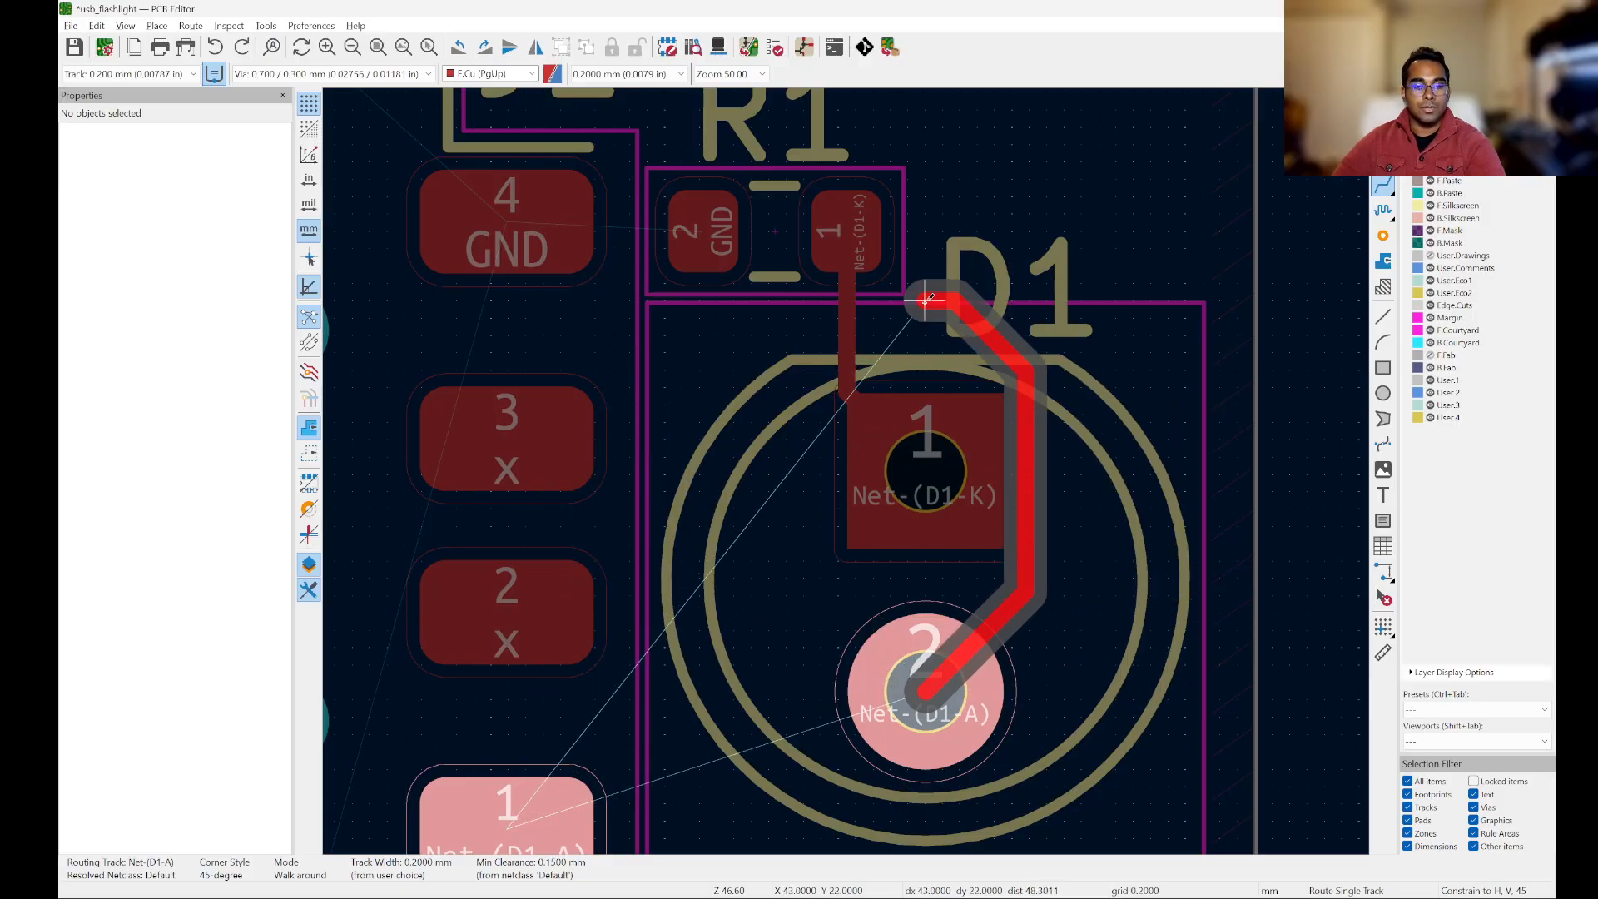
key(v)
click(926, 319)
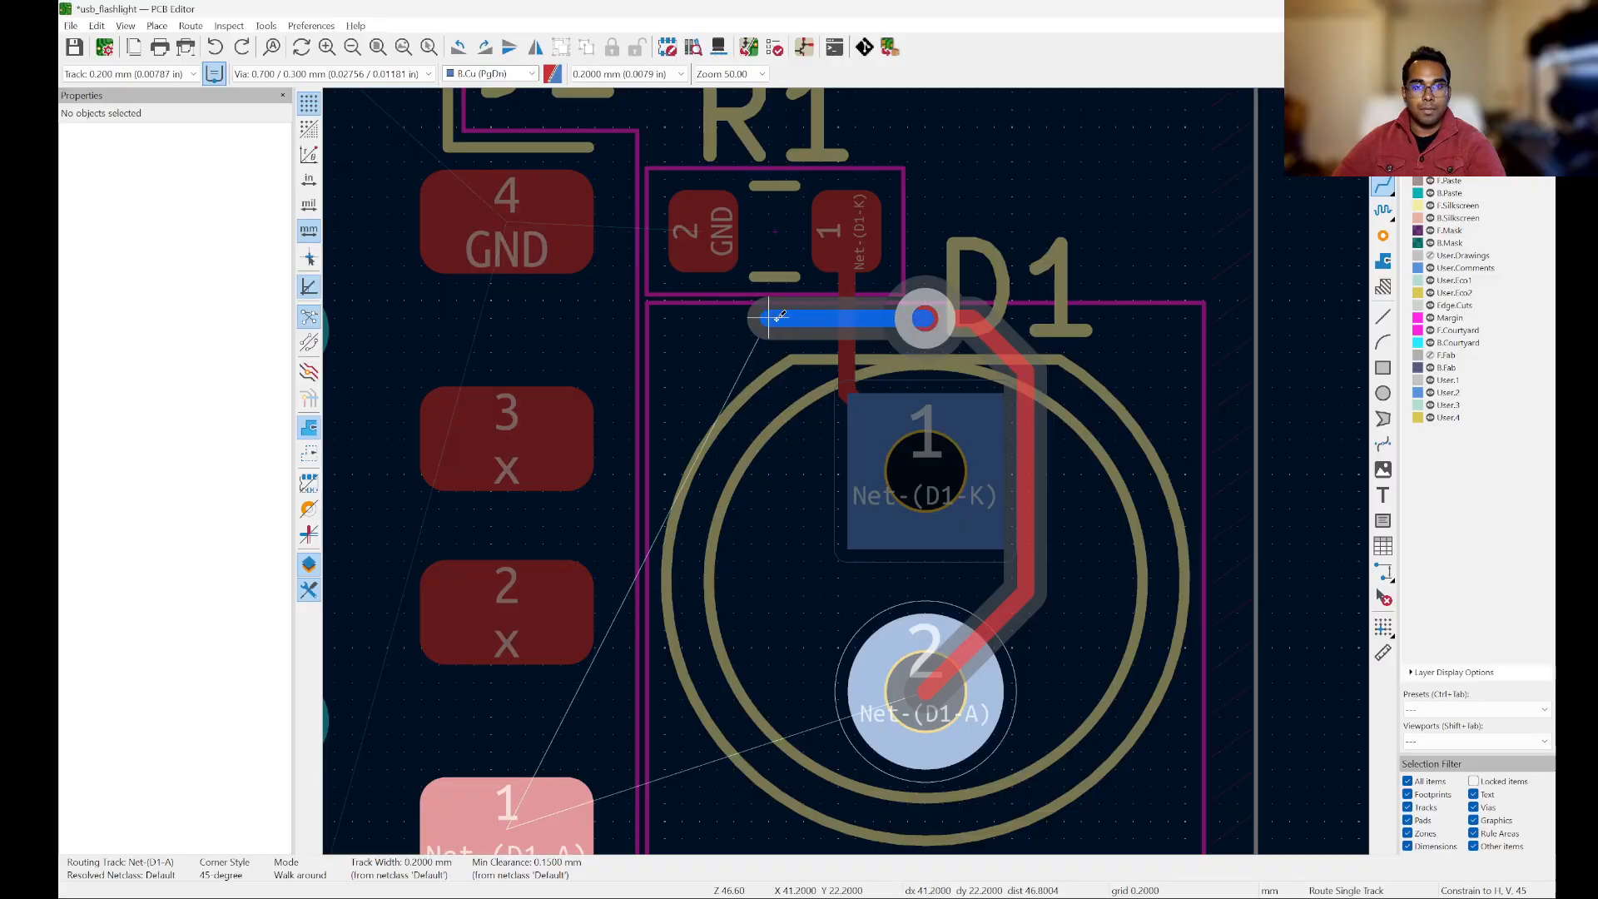
Step: Carry Net-(D1-A) on B.Cu under the Net-(D1-K) track to a second via and on F.Cu to J1 pad 1, and undo the whole route
key(v)
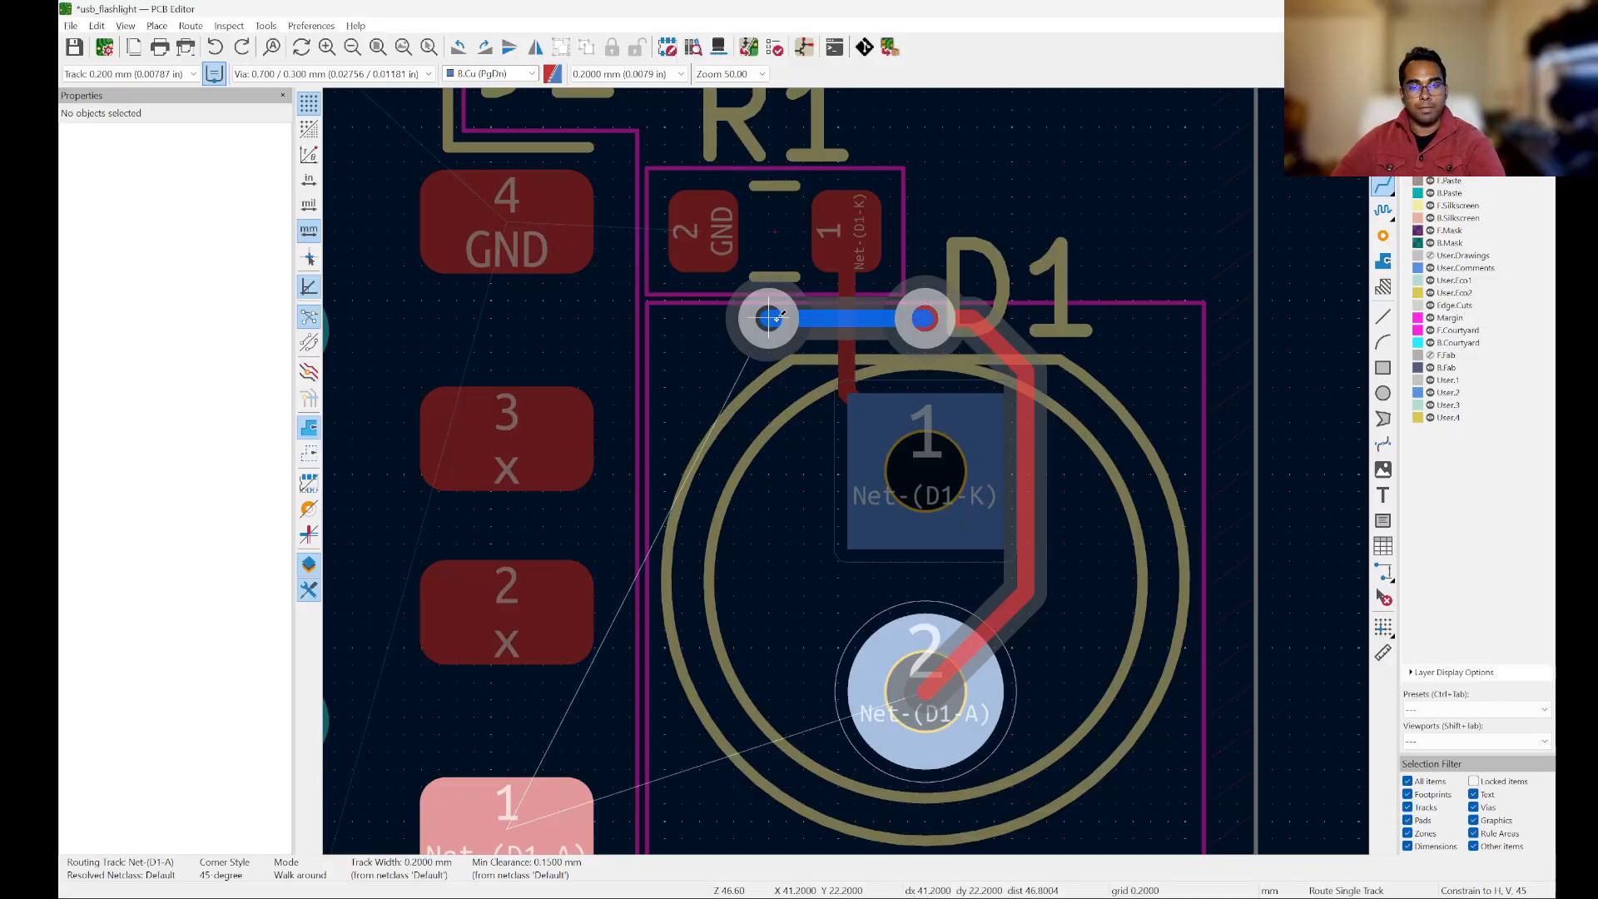
click(767, 317)
scroll(767, 317, down, 2)
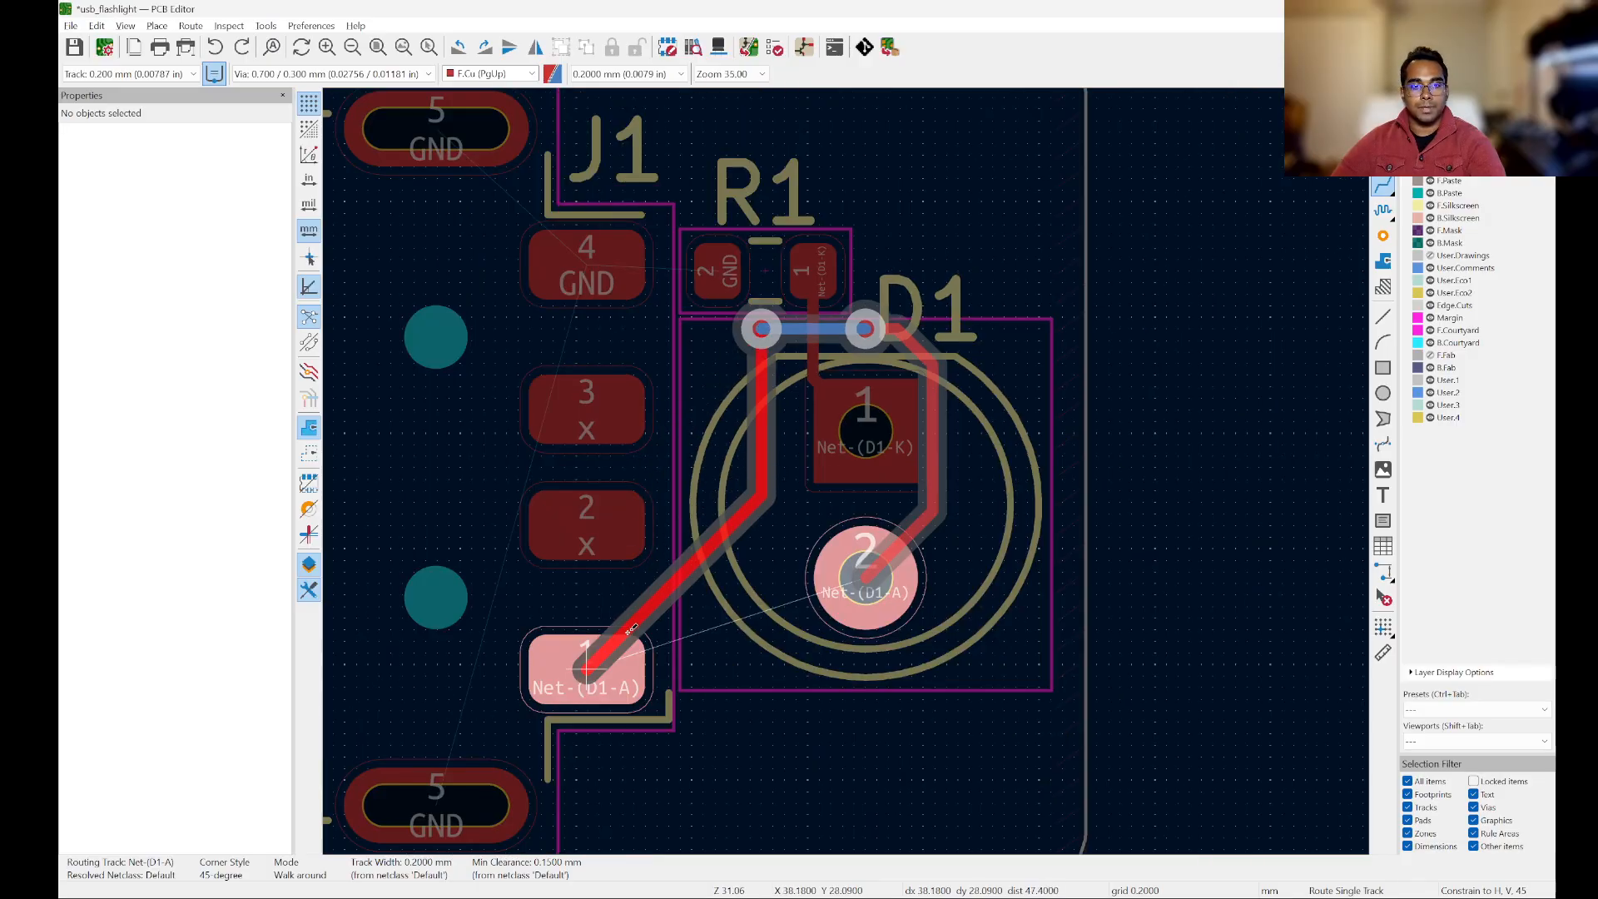
click(616, 645)
scroll(837, 356, up, 3)
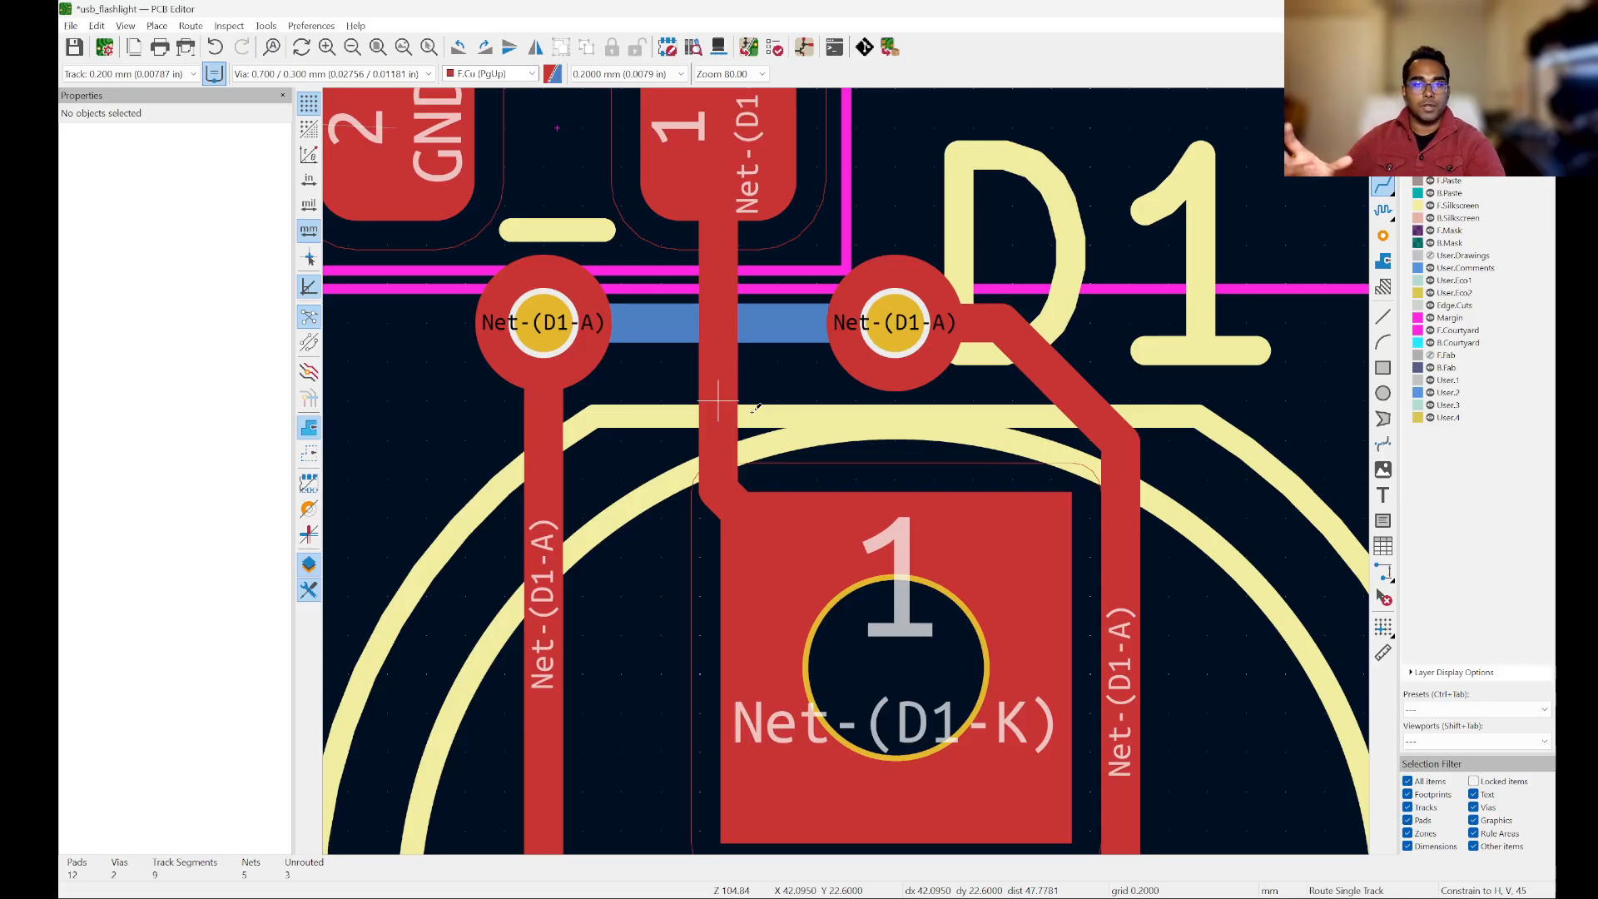
scroll(752, 409, down, 4)
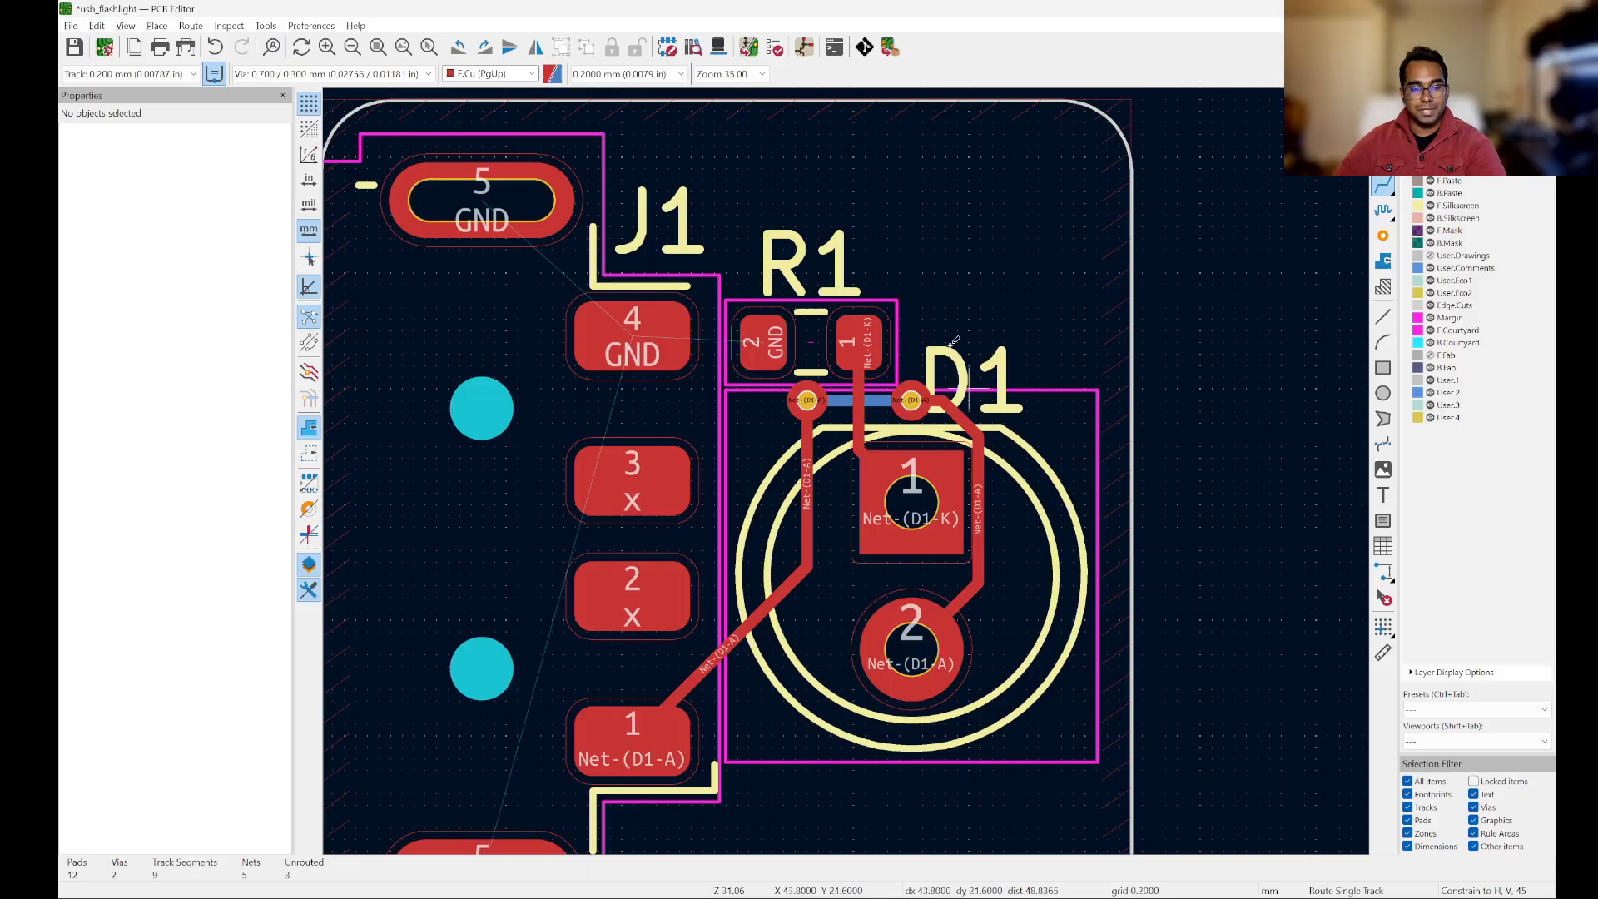
key(ctrl+z)
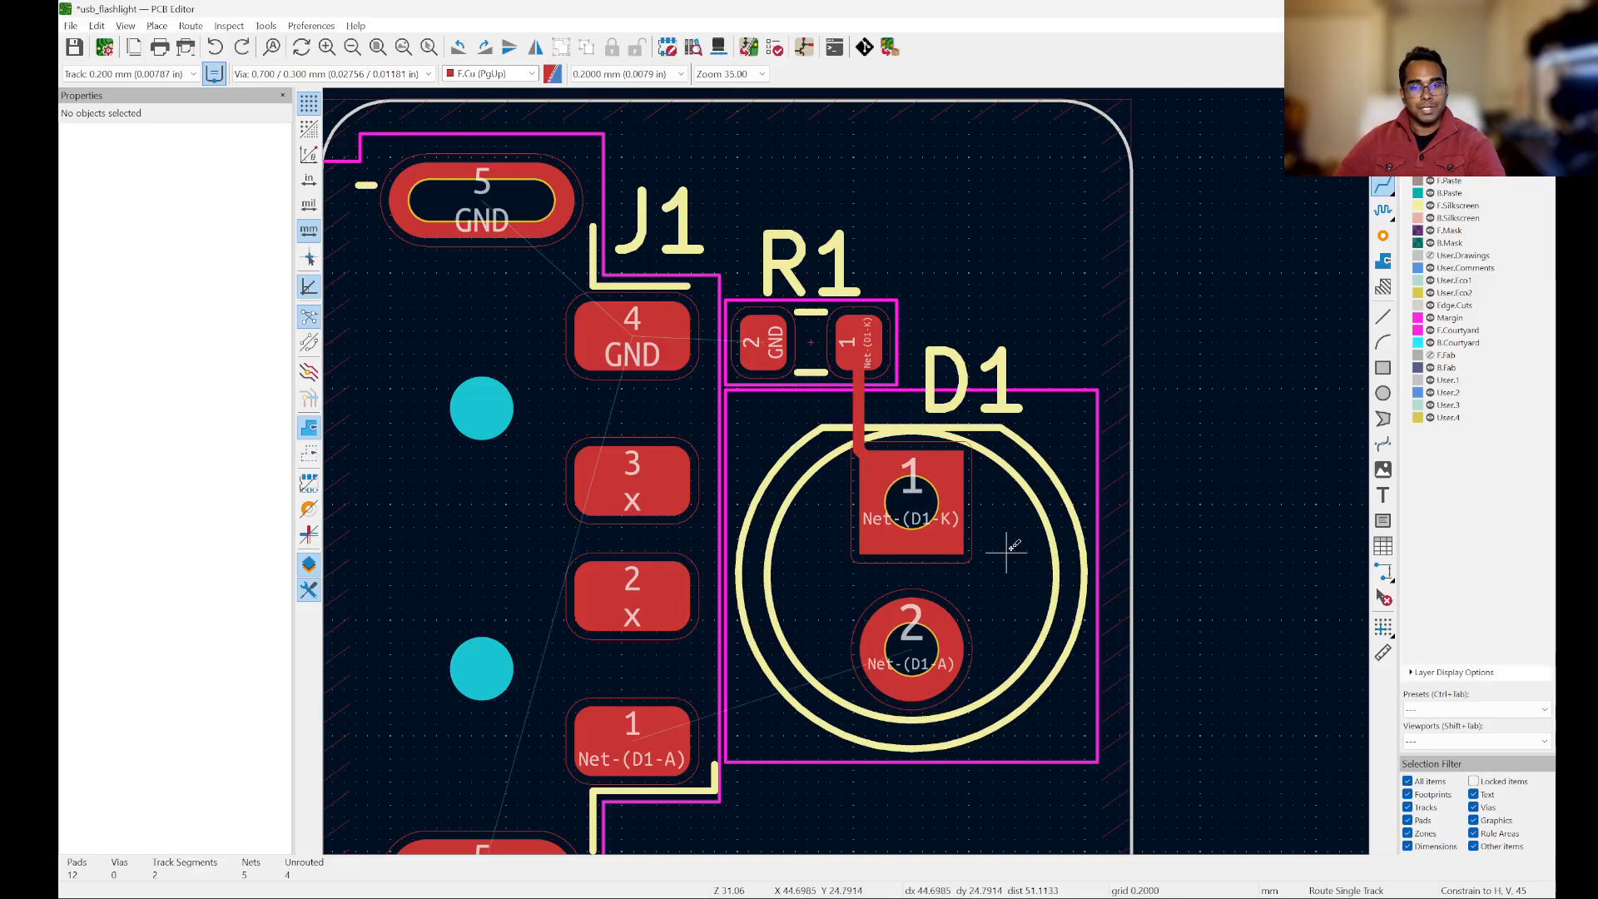
Step: Route Net-(D1-A) directly on F.Cu from D1 pad 2 to J1 pad 1 with a 0.2 mm track
scroll(1045, 448, down, 2)
scroll(874, 591, up, 2)
click(1039, 569)
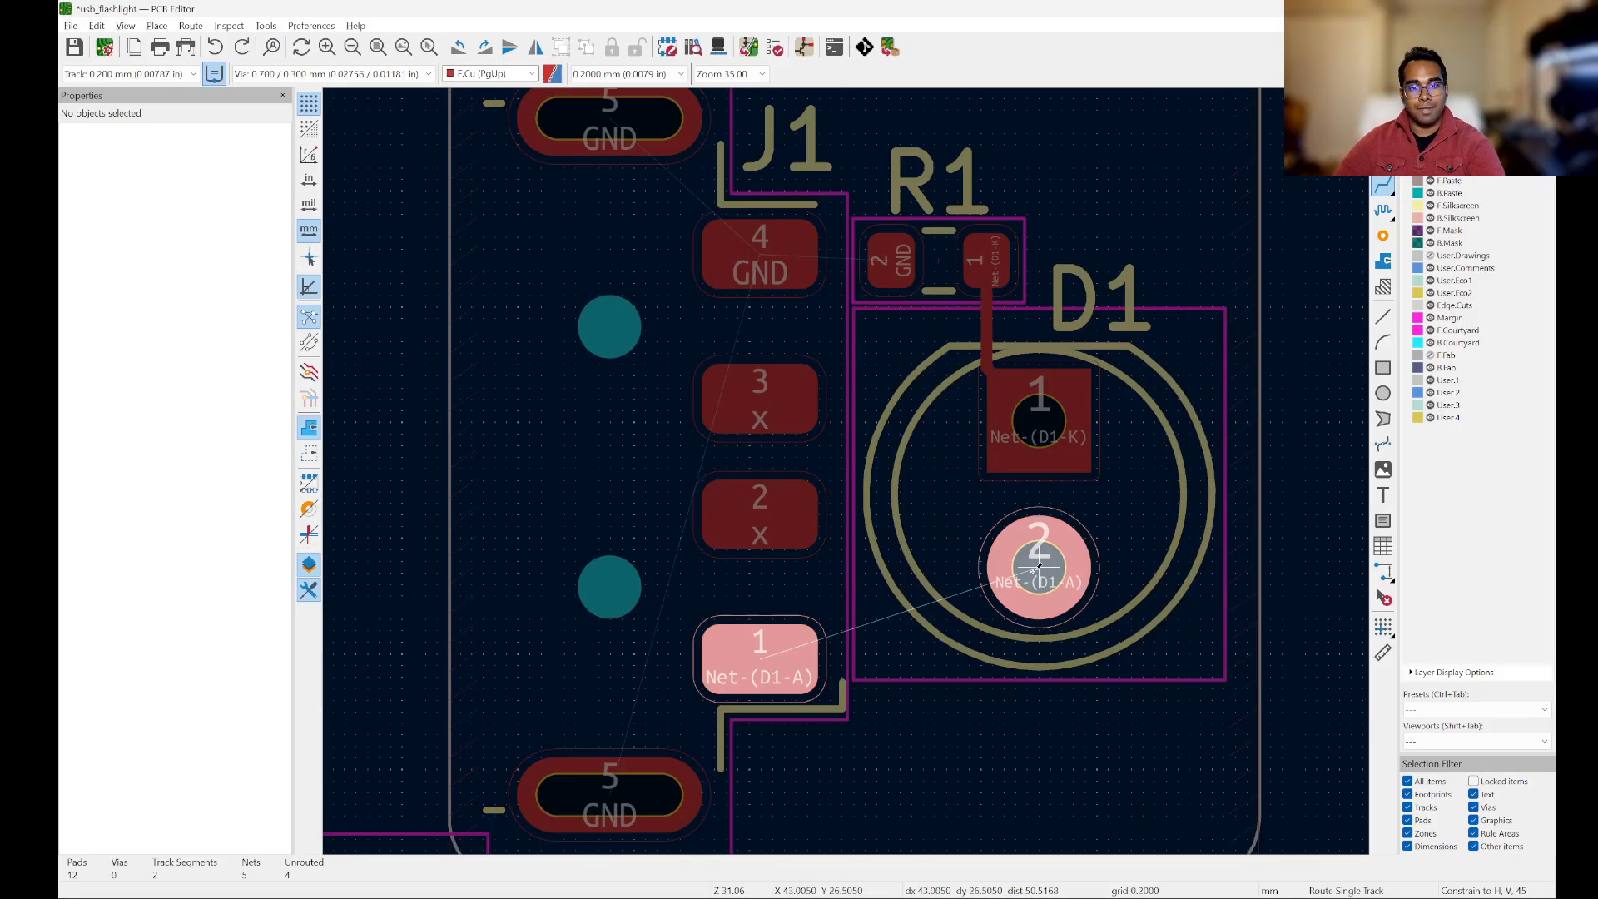
click(799, 664)
scroll(1049, 383, down, 3)
scroll(1065, 387, up, 2)
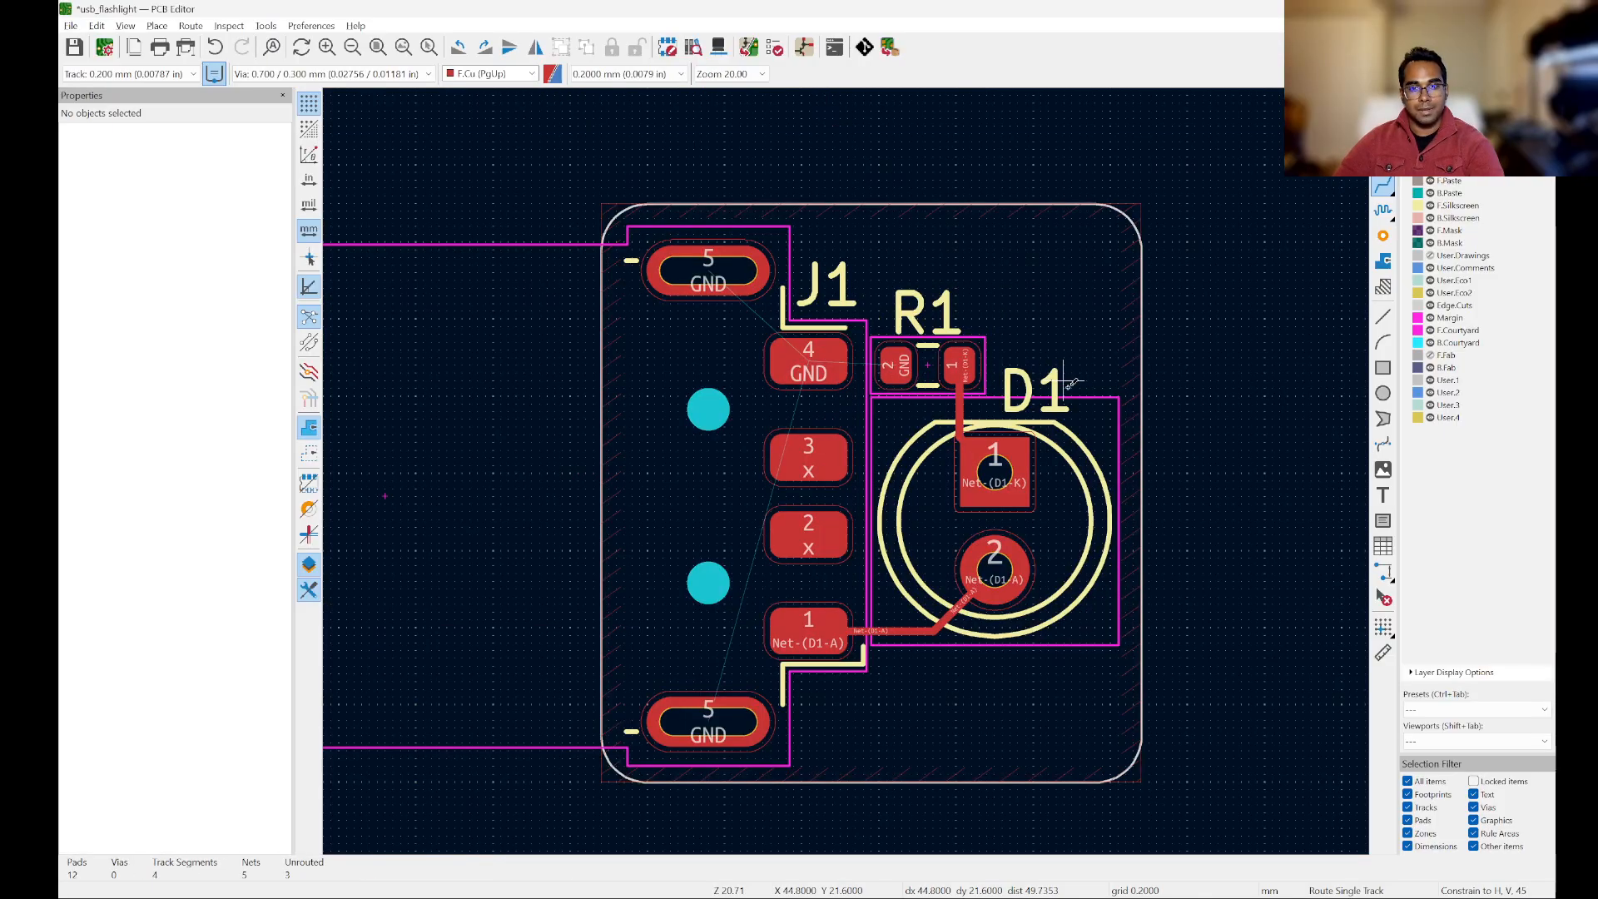
key(Escape)
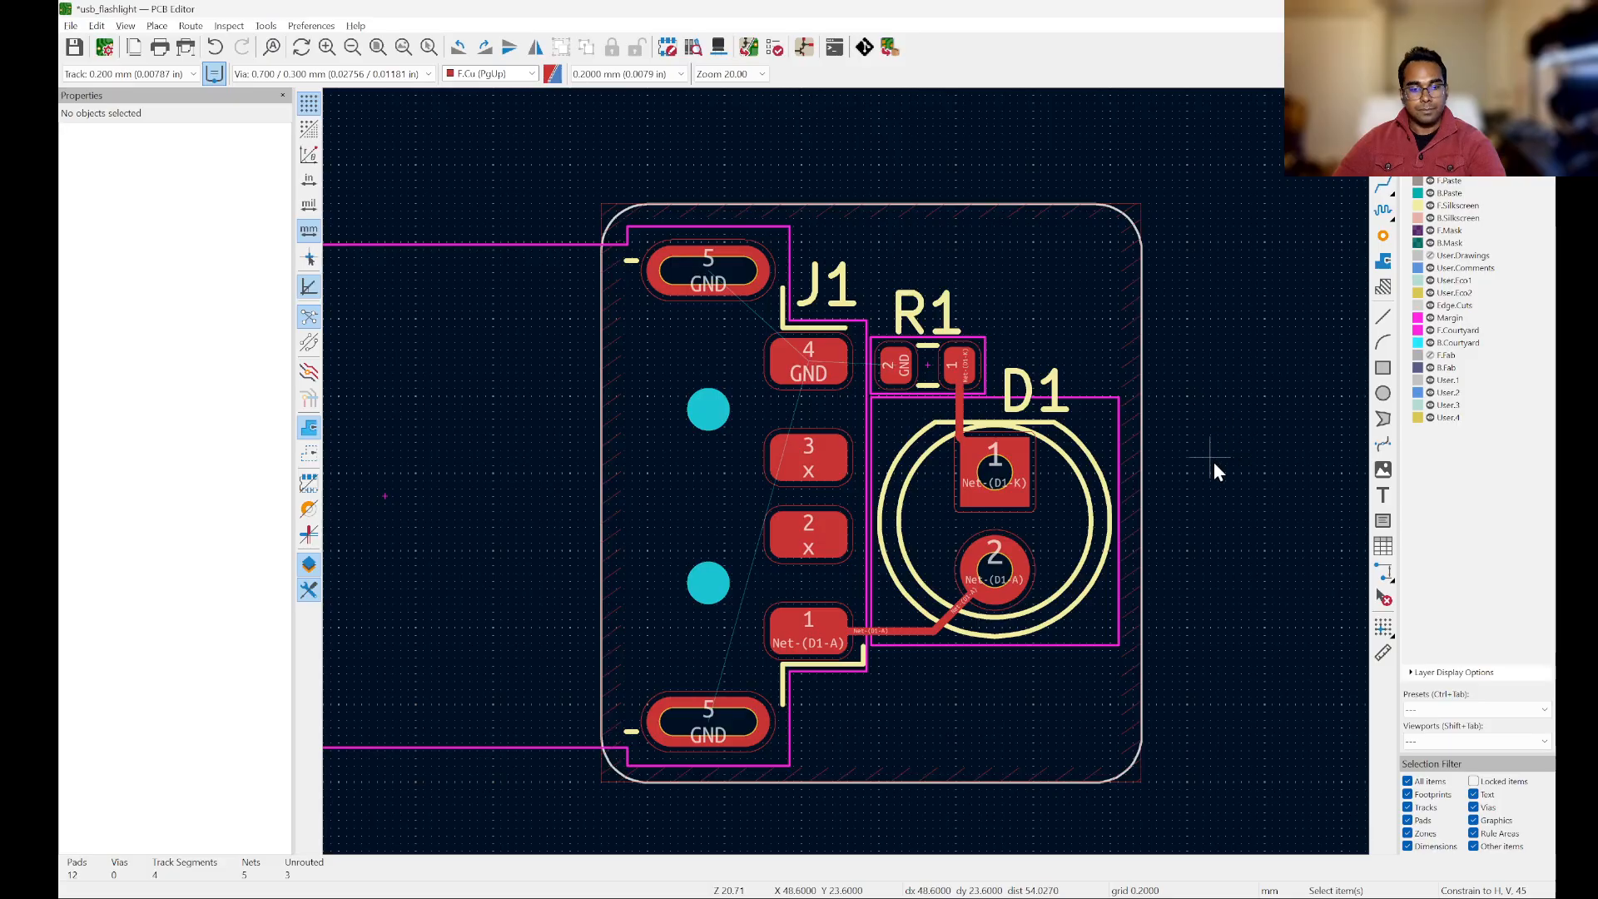
Step: Refill the GND zone and save the board
key(b)
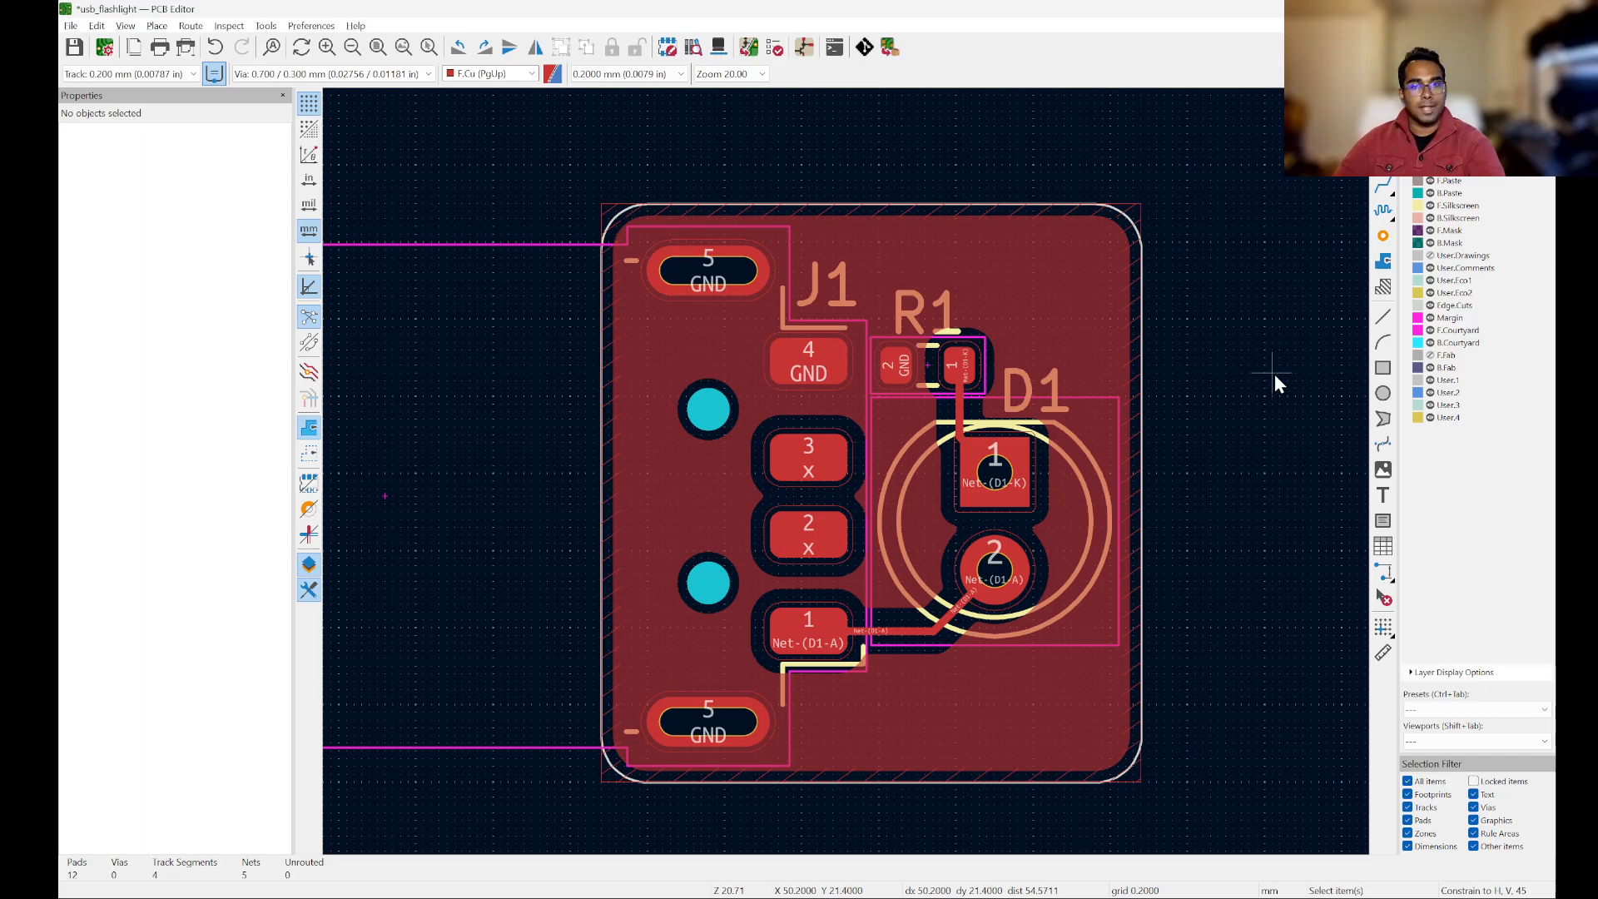
key(ctrl+s)
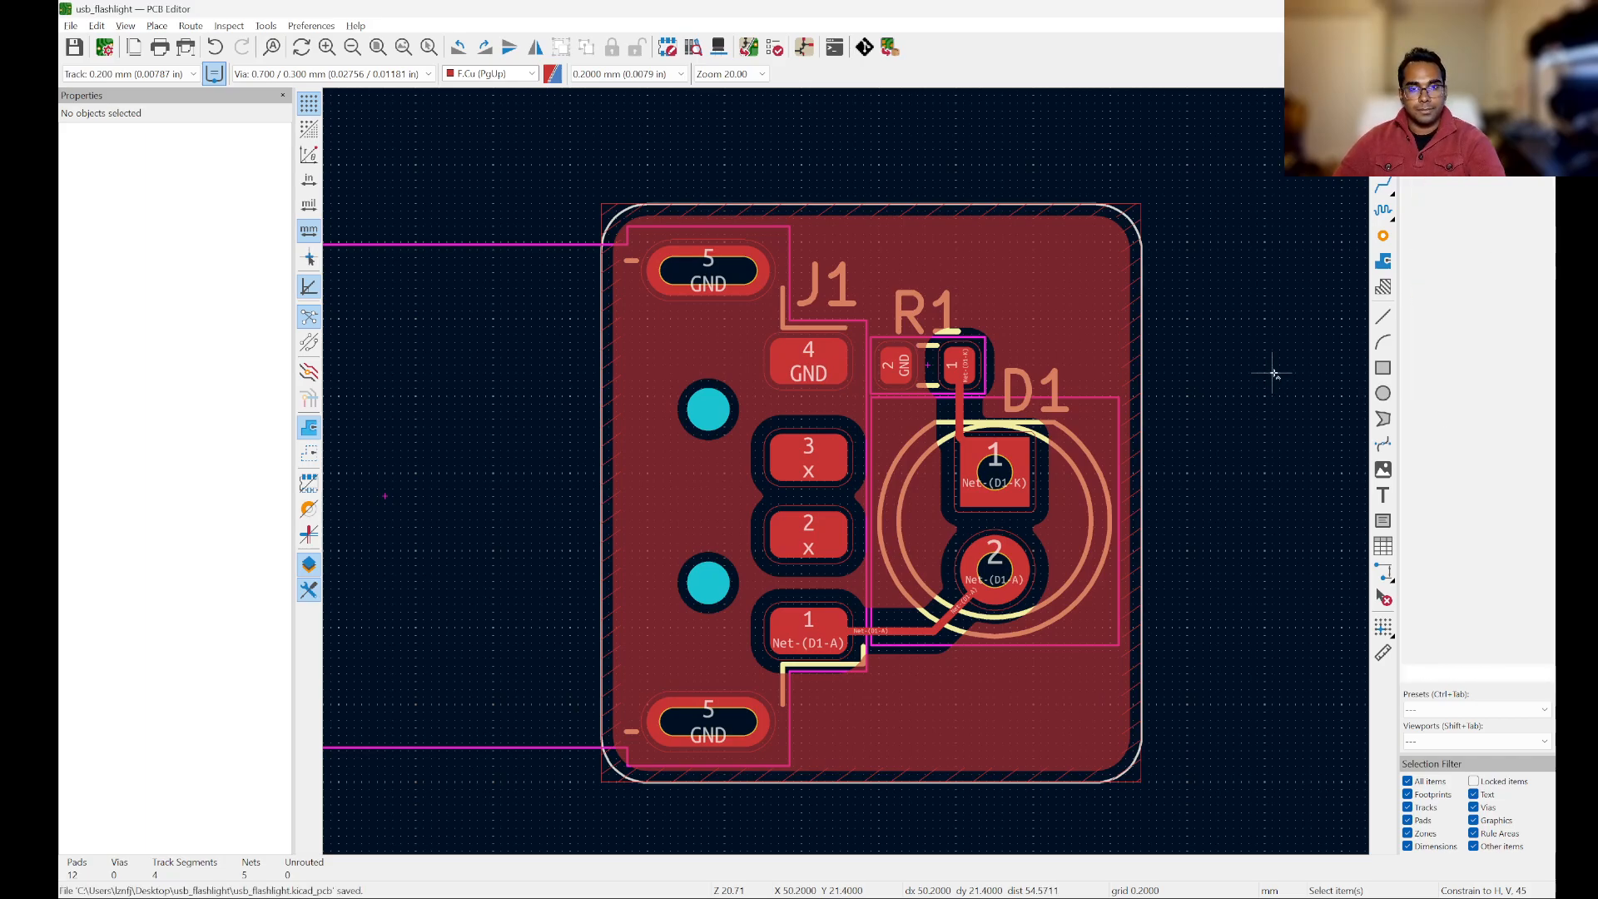